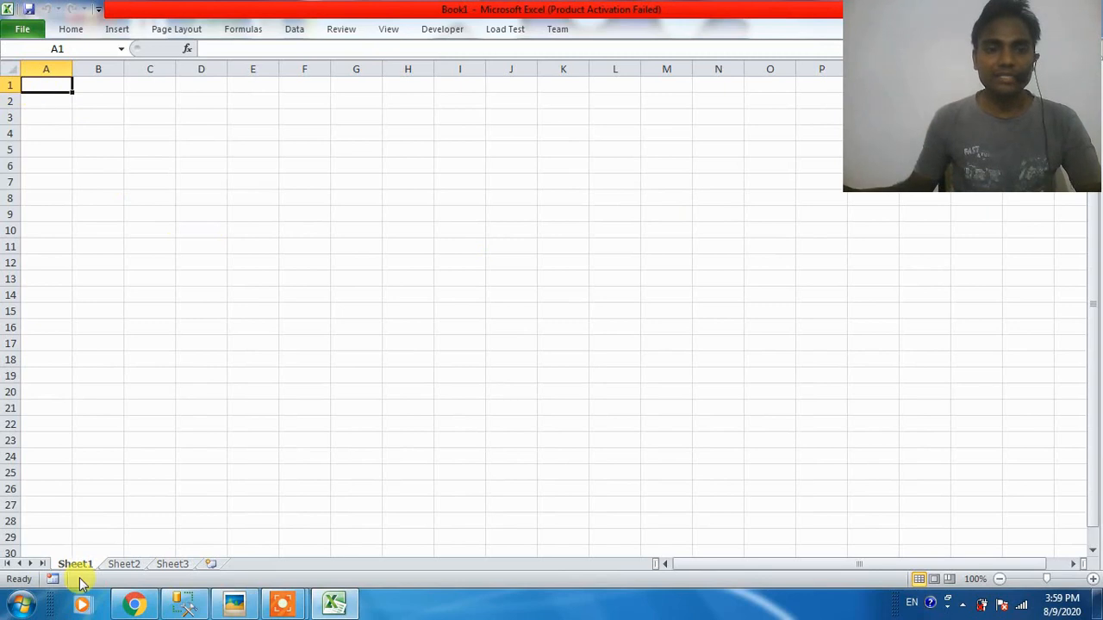
{"action": "left_click_drag", "start_coordinate": [37, 86], "coordinate": [504, 538]}
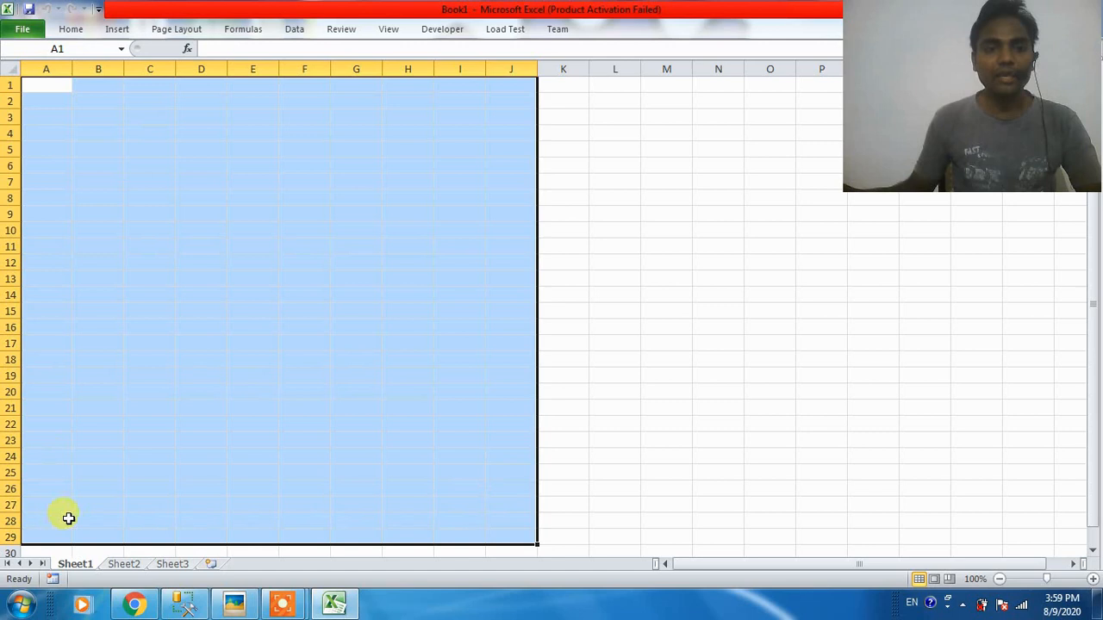
{"action": "left_click", "coordinate": [123, 563]}
{"action": "left_click_drag", "start_coordinate": [250, 117], "coordinate": [633, 492]}
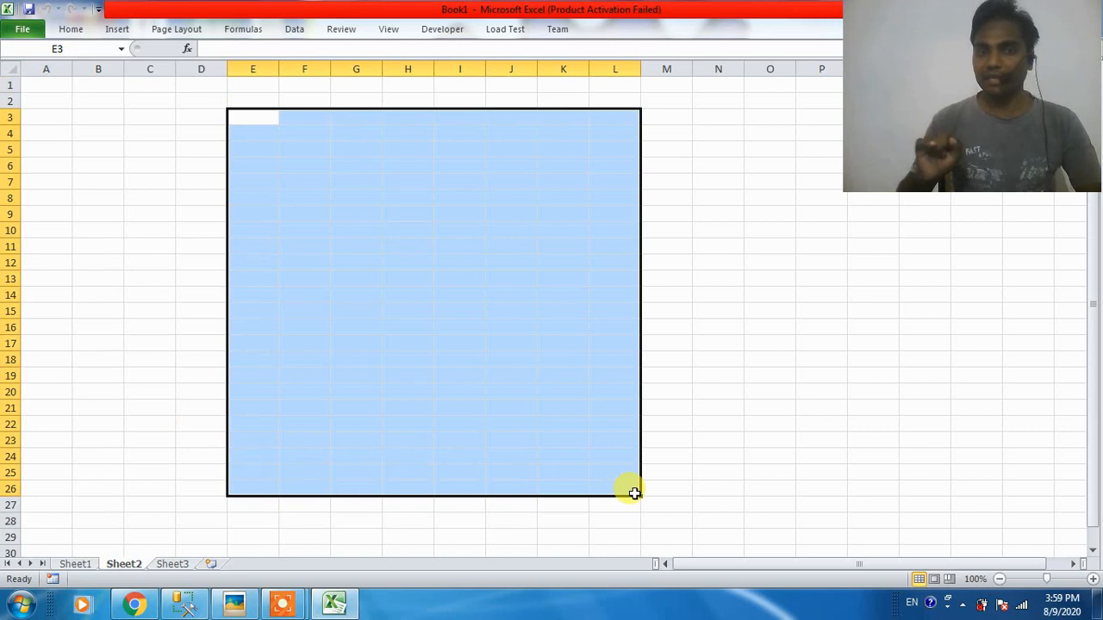
{"action": "left_click", "coordinate": [75, 569]}
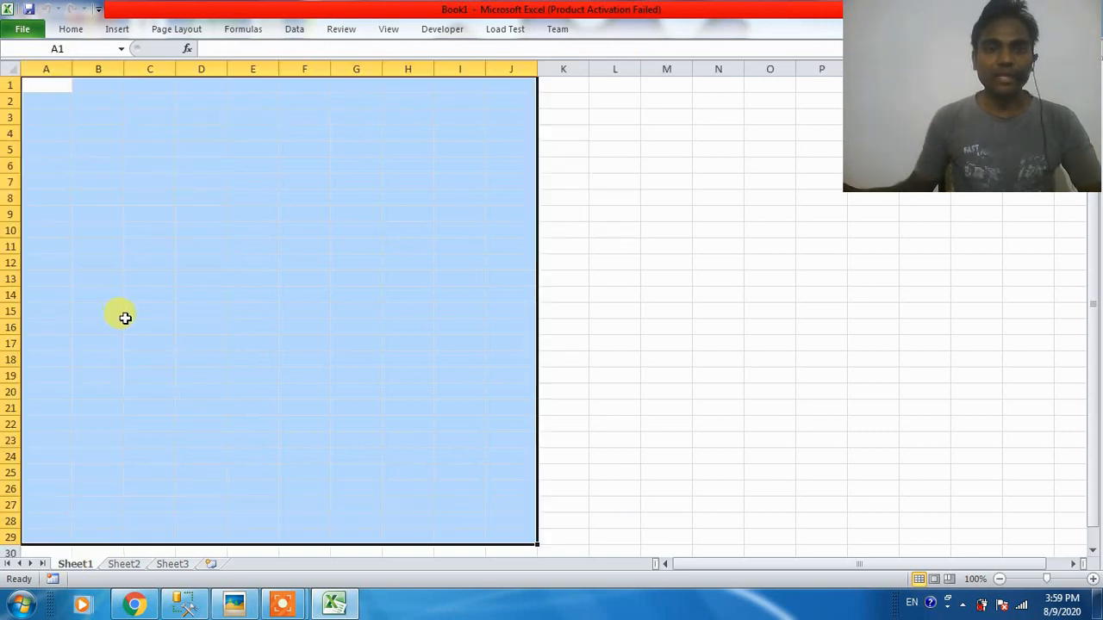
{"action": "scroll", "coordinate": [123, 313], "scroll_direction": "up", "scroll_amount": 4, "text": "ctrl"}
{"action": "left_click", "coordinate": [125, 192]}
{"action": "left_click", "coordinate": [74, 96]}
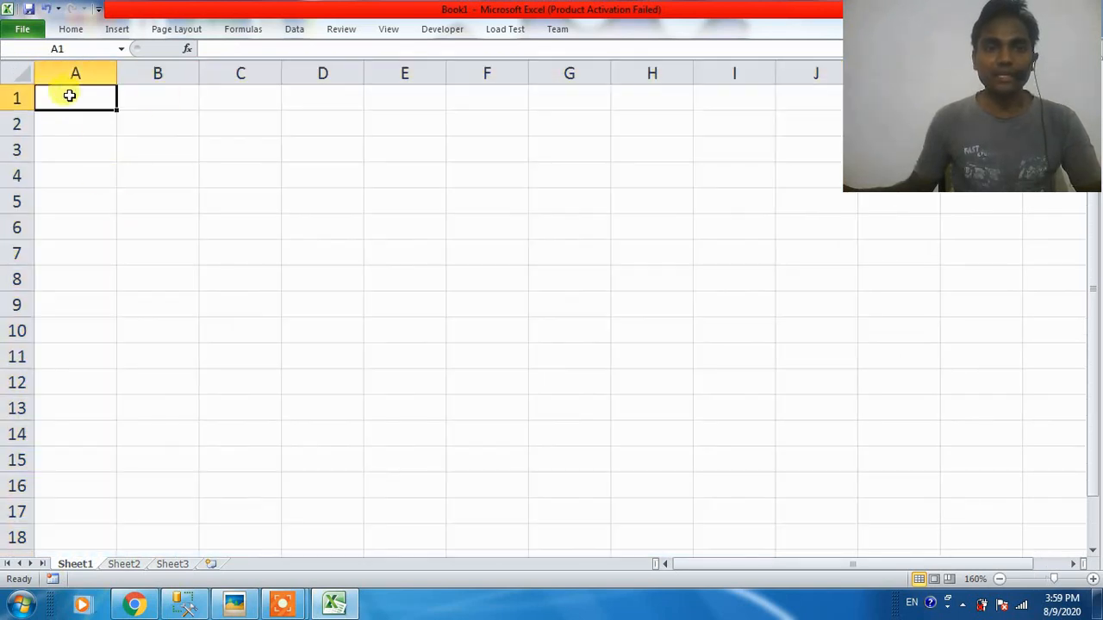
{"action": "left_click", "coordinate": [164, 99]}
{"action": "left_click", "coordinate": [183, 274]}
{"action": "left_click", "coordinate": [225, 181]}
{"action": "left_click", "coordinate": [82, 100]}
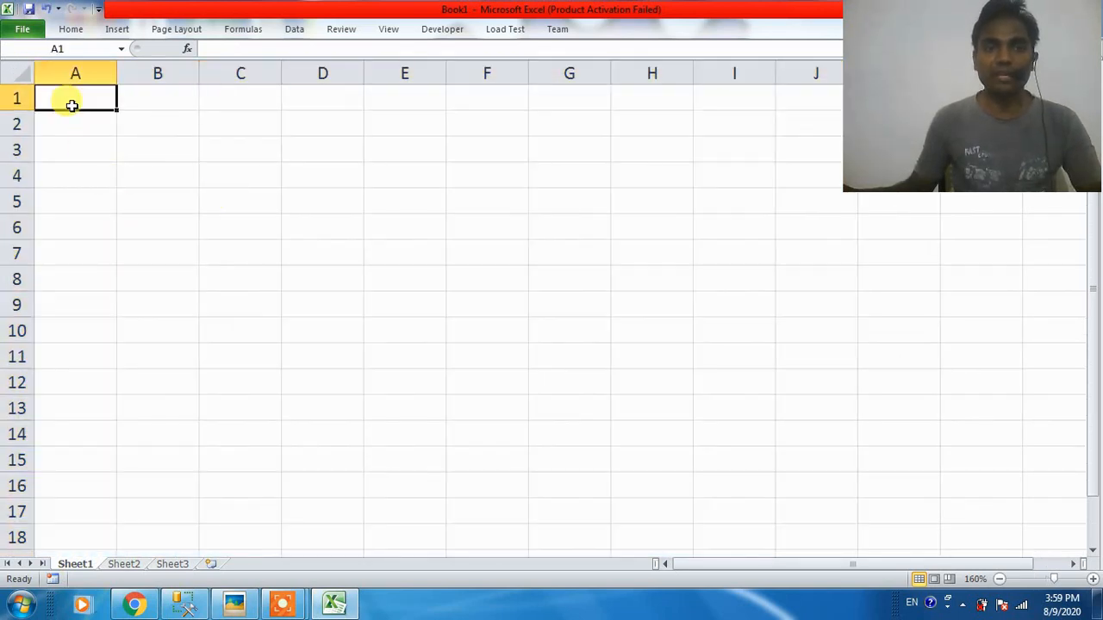
{"action": "left_click", "coordinate": [75, 73]}
{"action": "left_click", "coordinate": [155, 73]}
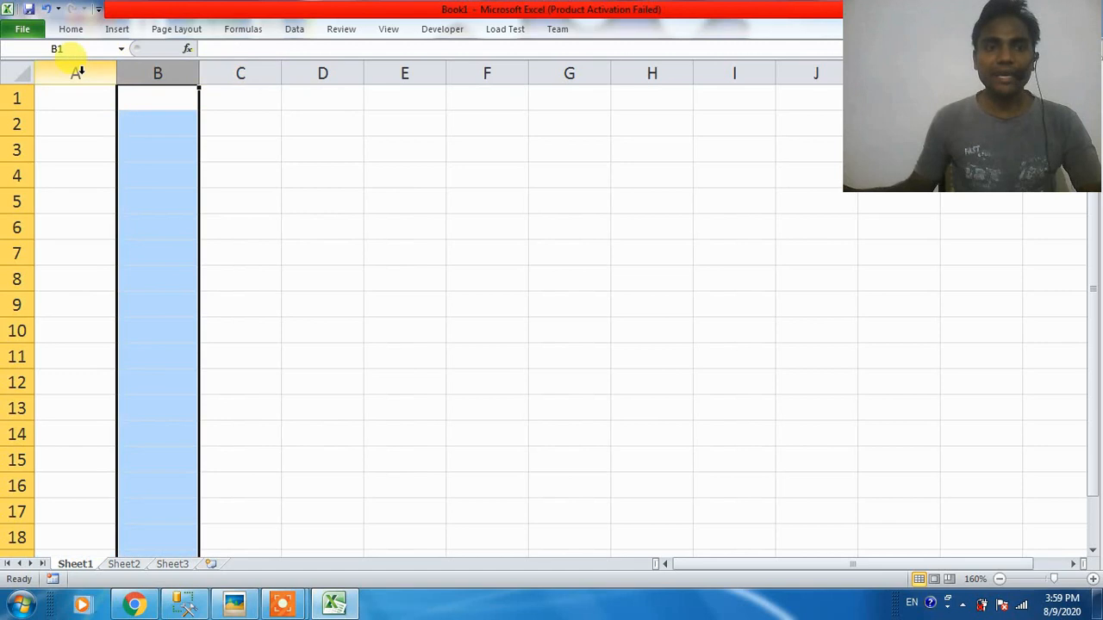
{"action": "left_click", "coordinate": [75, 73]}
{"action": "left_click", "coordinate": [16, 126]}
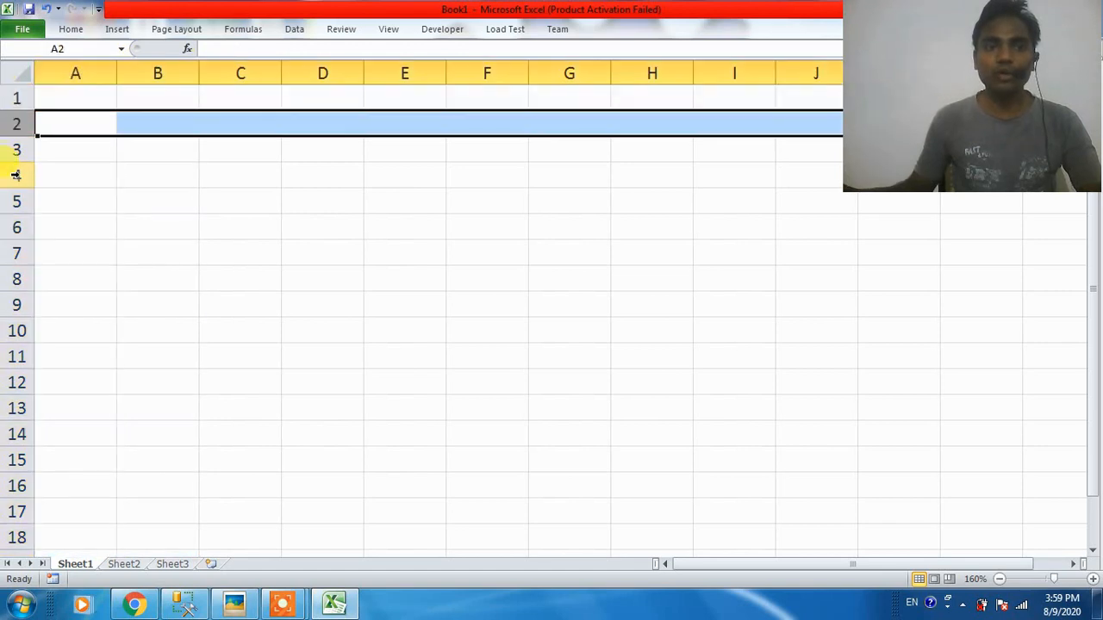
{"action": "left_click", "coordinate": [105, 200]}
{"action": "left_click", "coordinate": [143, 140]}
{"action": "left_click", "coordinate": [143, 124]}
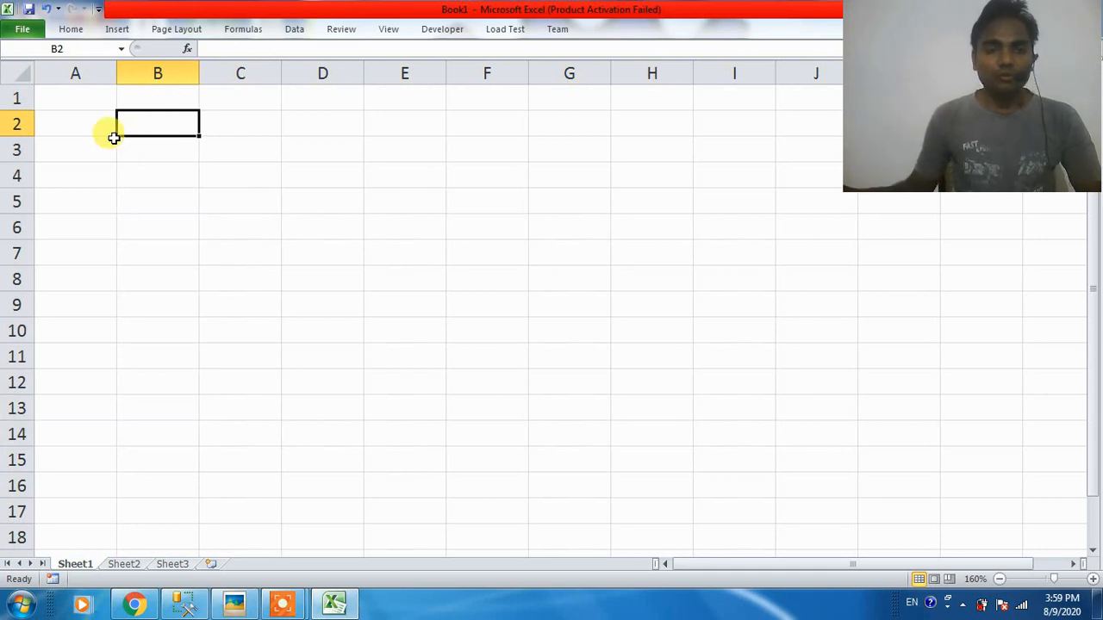
Enter the column headers "Roll No" in cell A1 and "Sname" in cell B1 of Sheet1.
{"action": "left_click", "coordinate": [70, 98]}
{"action": "type", "text": "Roll"}
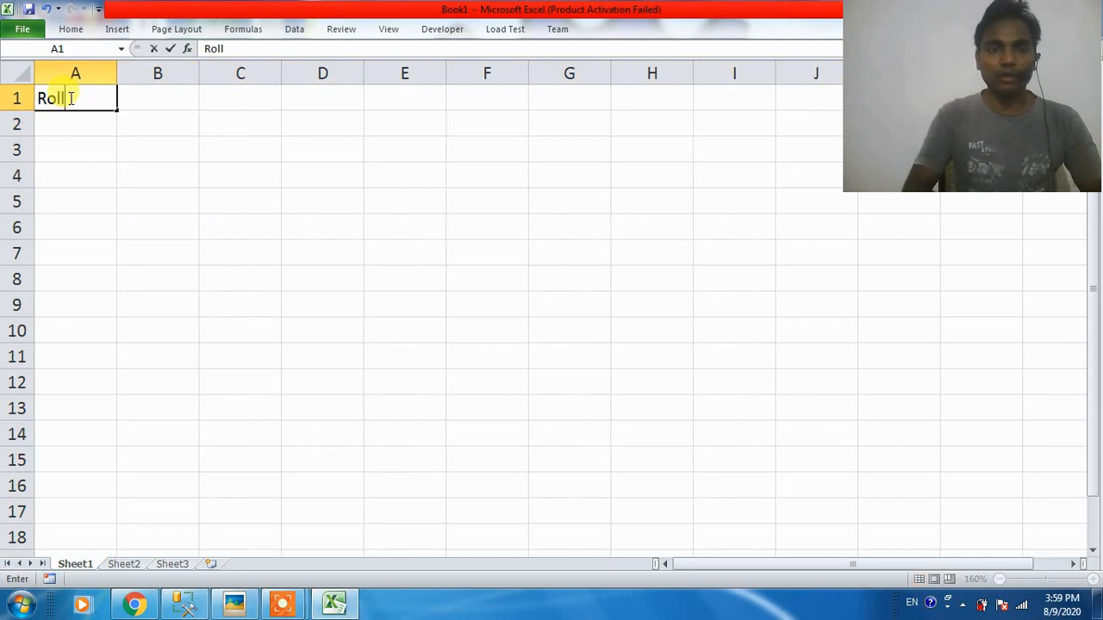
{"action": "type", "text": " N"}
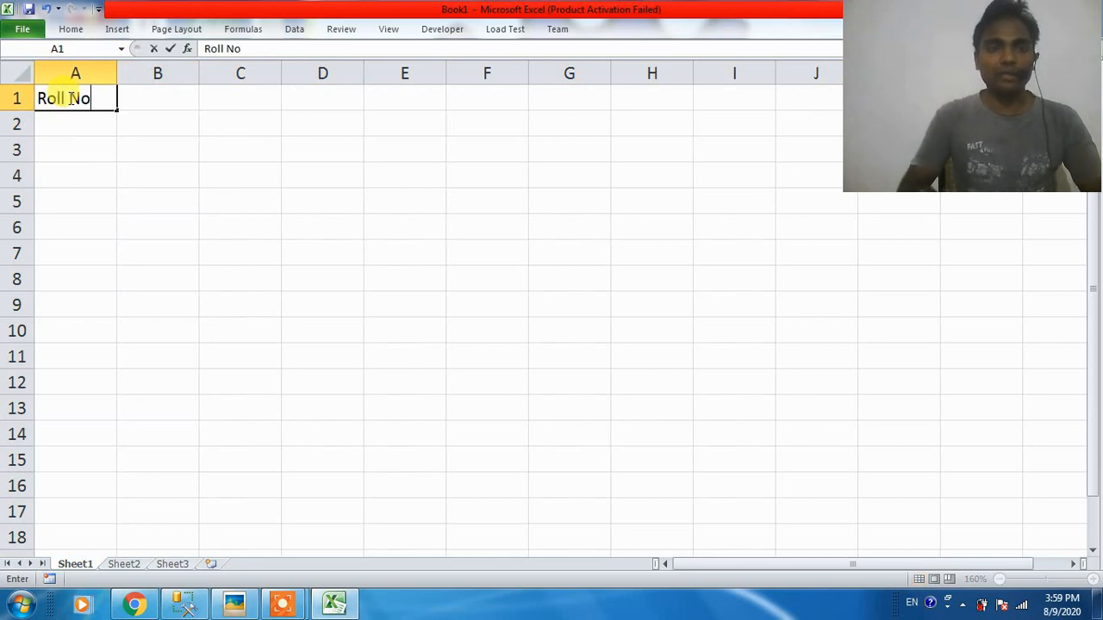
{"action": "type", "text": "o"}
{"action": "key", "text": "Return"}
{"action": "left_click", "coordinate": [156, 95]}
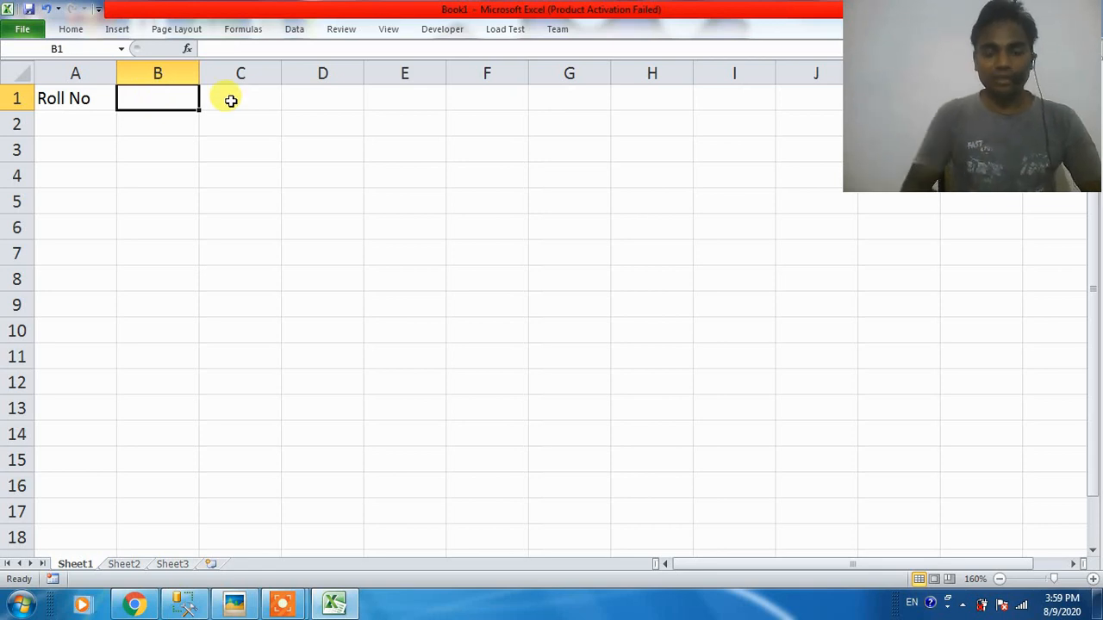
{"action": "type", "text": "S"}
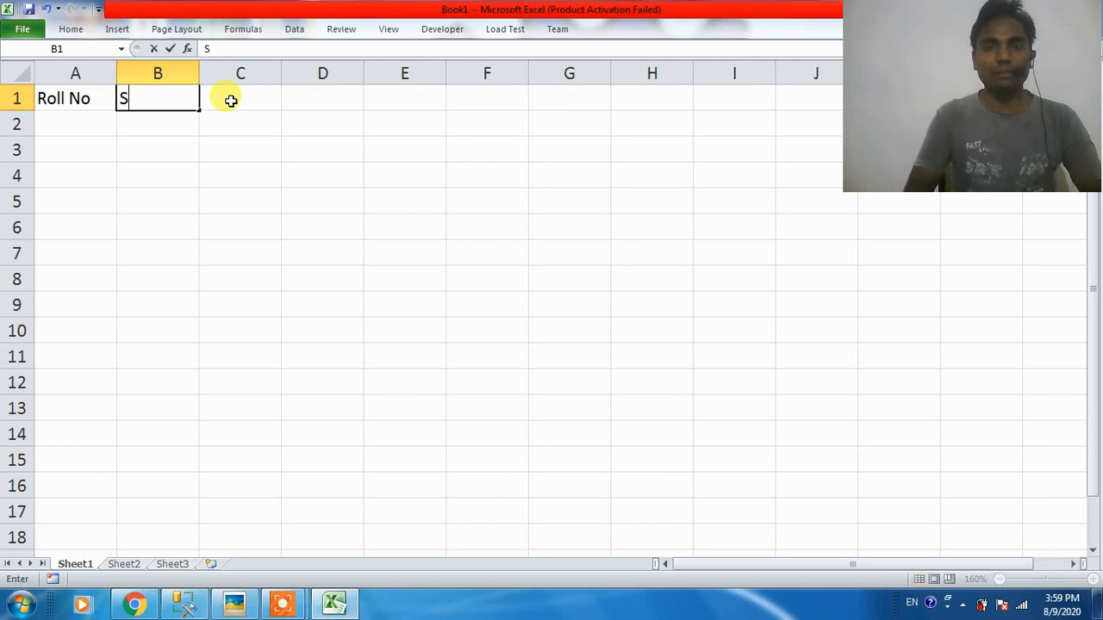
{"action": "type", "text": "name"}
{"action": "key", "text": "Return"}
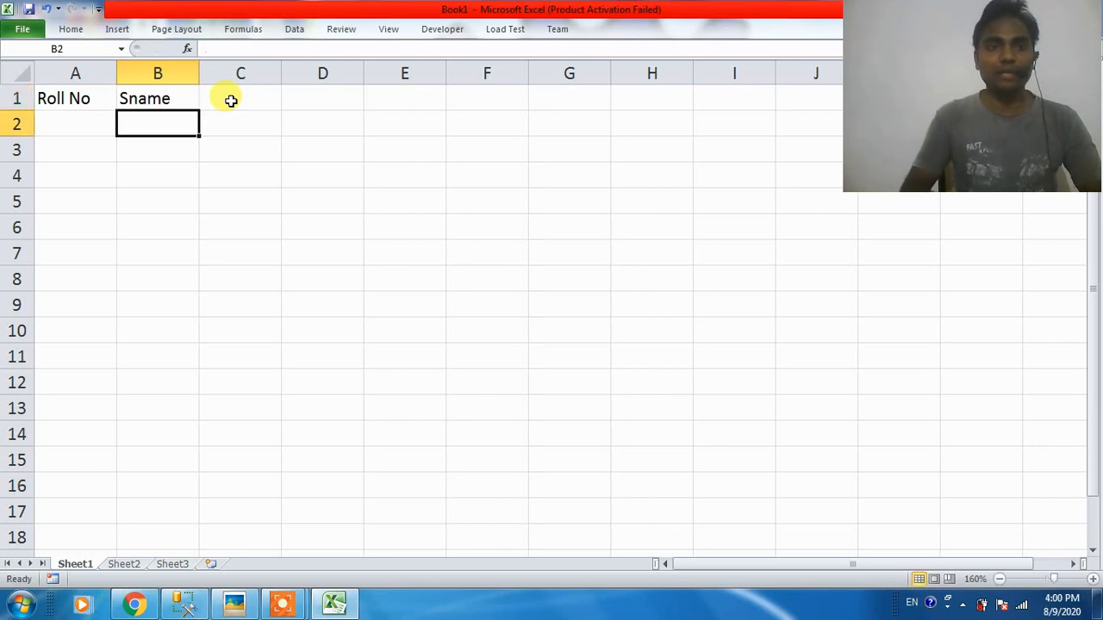
Add the column headers "Fname" in cell C1 and "Mname" in cell D1.
{"action": "left_click", "coordinate": [231, 101]}
{"action": "type", "text": "F"}
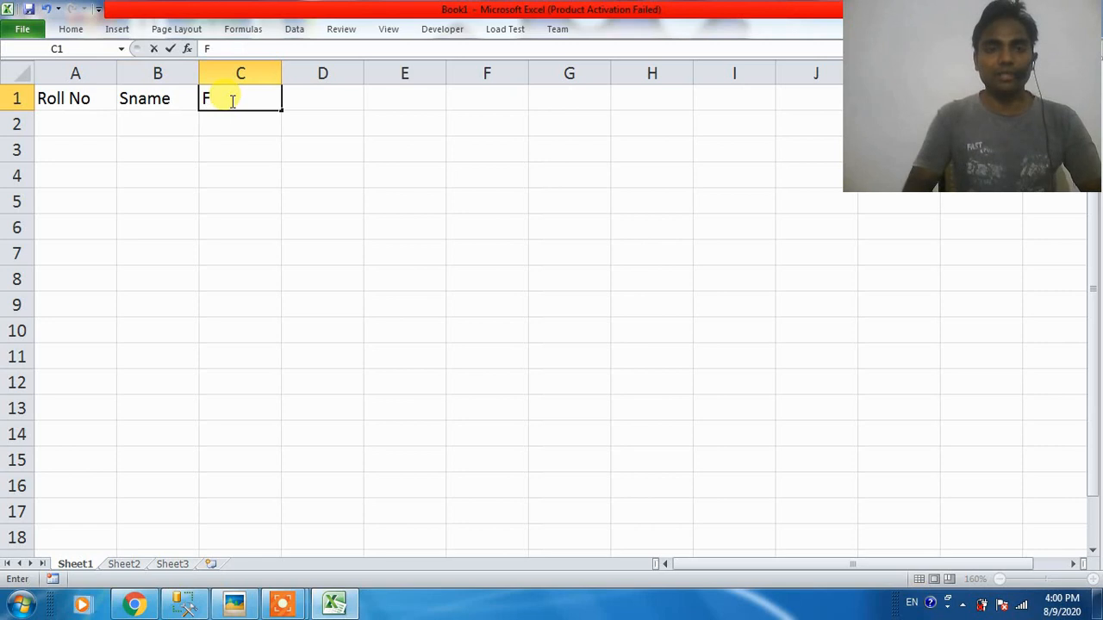
{"action": "type", "text": "na"}
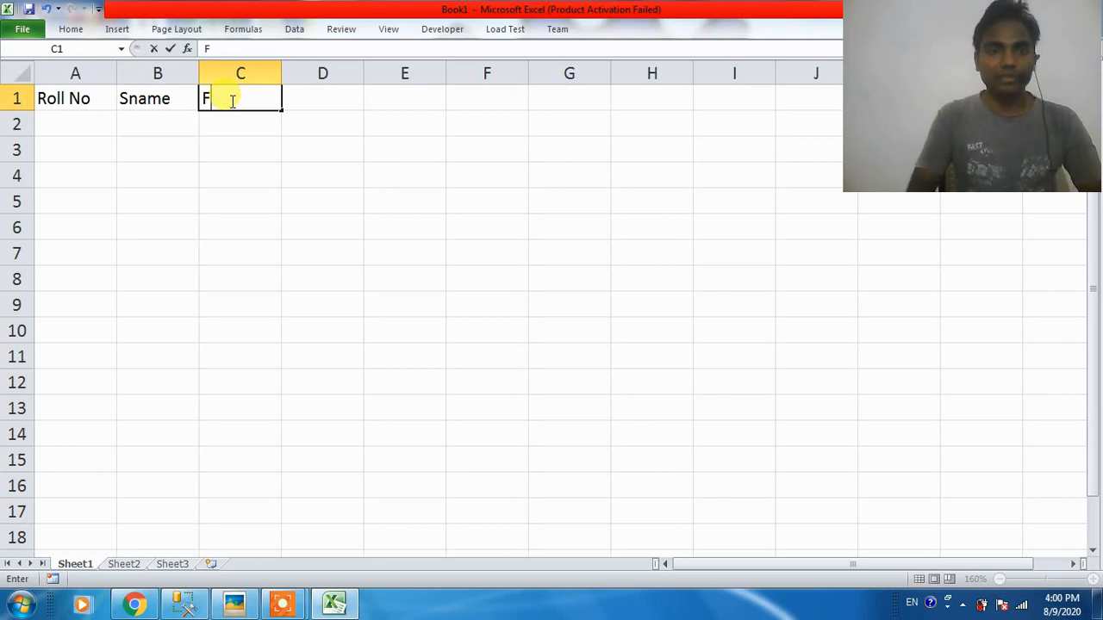
{"action": "type", "text": "name"}
{"action": "key", "text": "Return"}
{"action": "left_click", "coordinate": [231, 100]}
{"action": "key", "text": "Right"}
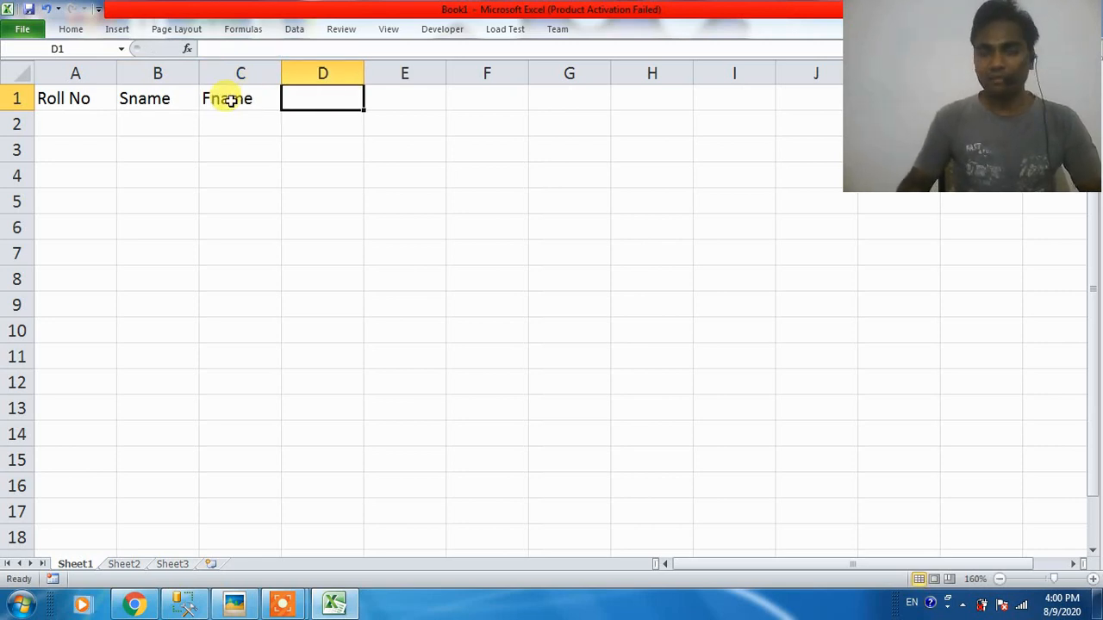
{"action": "type", "text": "Mname"}
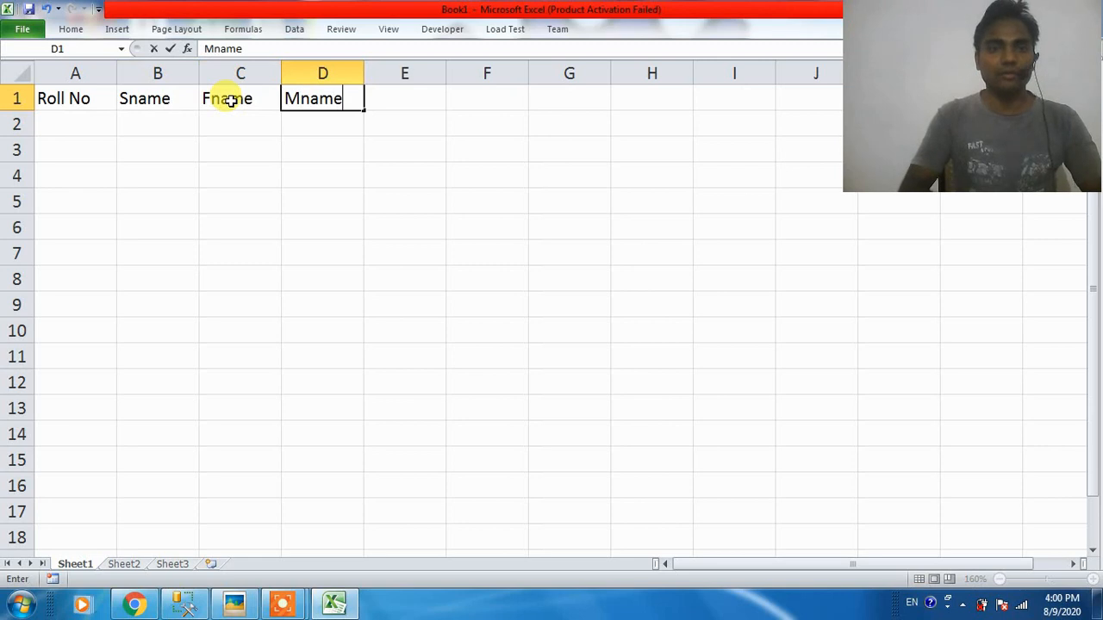
{"action": "key", "text": "Return"}
Enter the first subject header, "Physics", in cell E1 beside Mname.
{"action": "key", "text": "Up"}
{"action": "key", "text": "Right"}
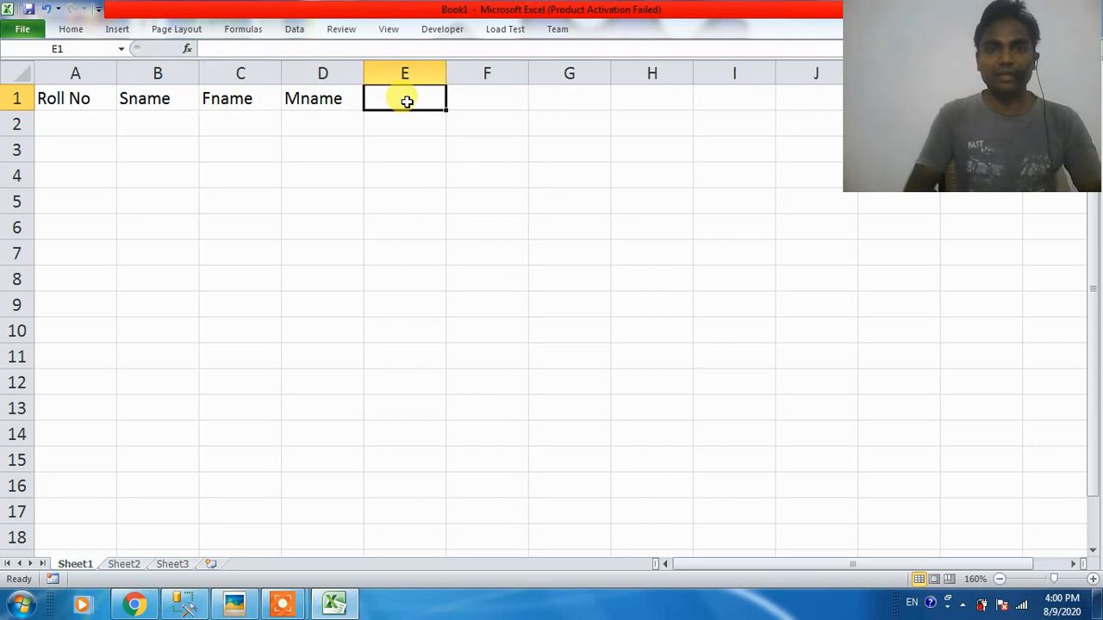
{"action": "type", "text": "Physics"}
{"action": "key", "text": "Return"}
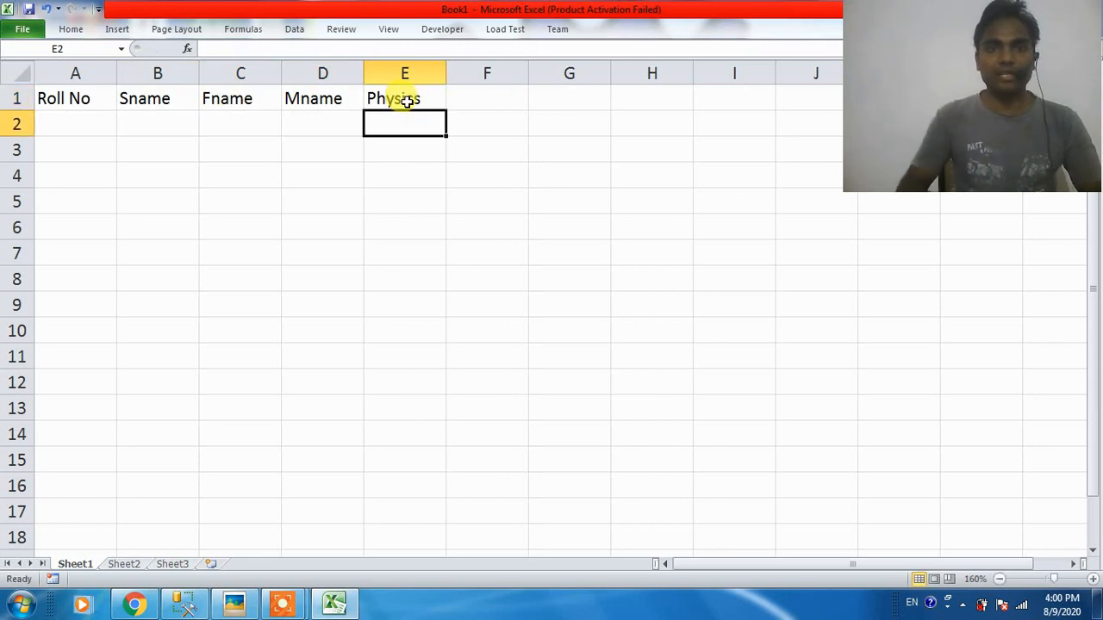
Enter the subject header "Chemistry" in cell F1, correcting its spelling.
{"action": "left_click", "coordinate": [471, 97]}
{"action": "type", "text": "Chemisrty"}
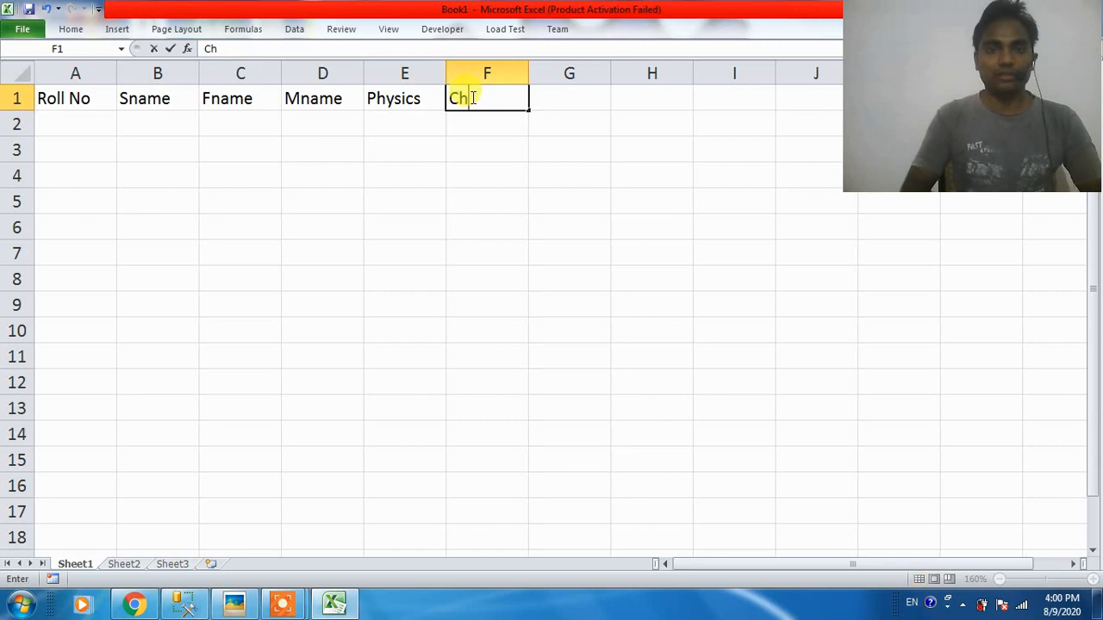
{"action": "key", "text": "BackSpace"}
{"action": "key", "text": "BackSpace"}
{"action": "key", "text": "BackSpace"}
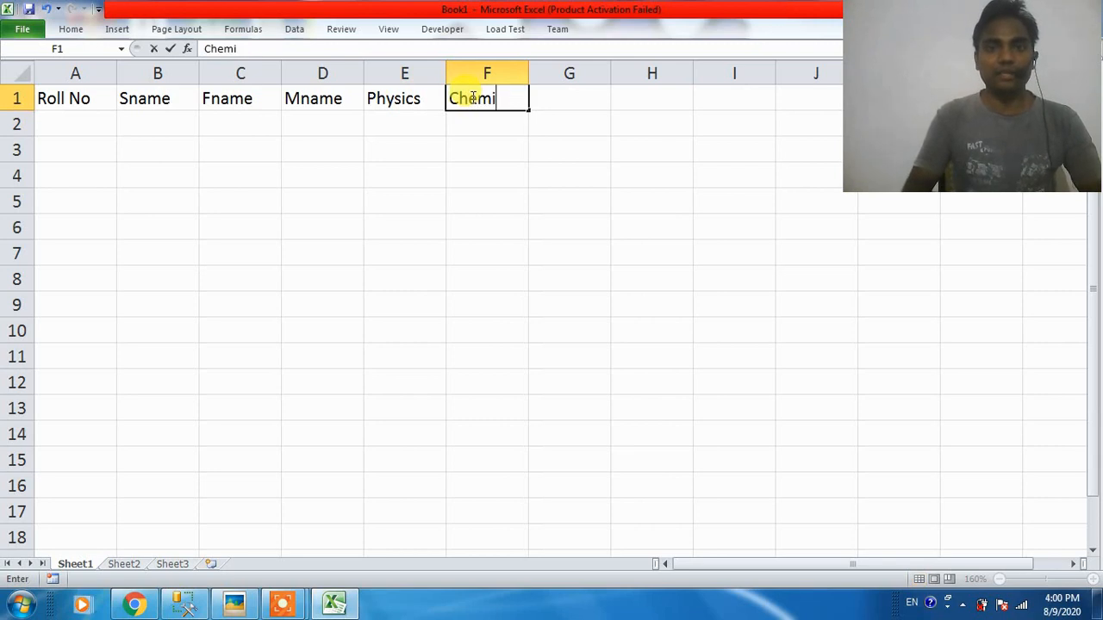
{"action": "key", "text": "BackSpace"}
{"action": "key", "text": "BackSpace"}
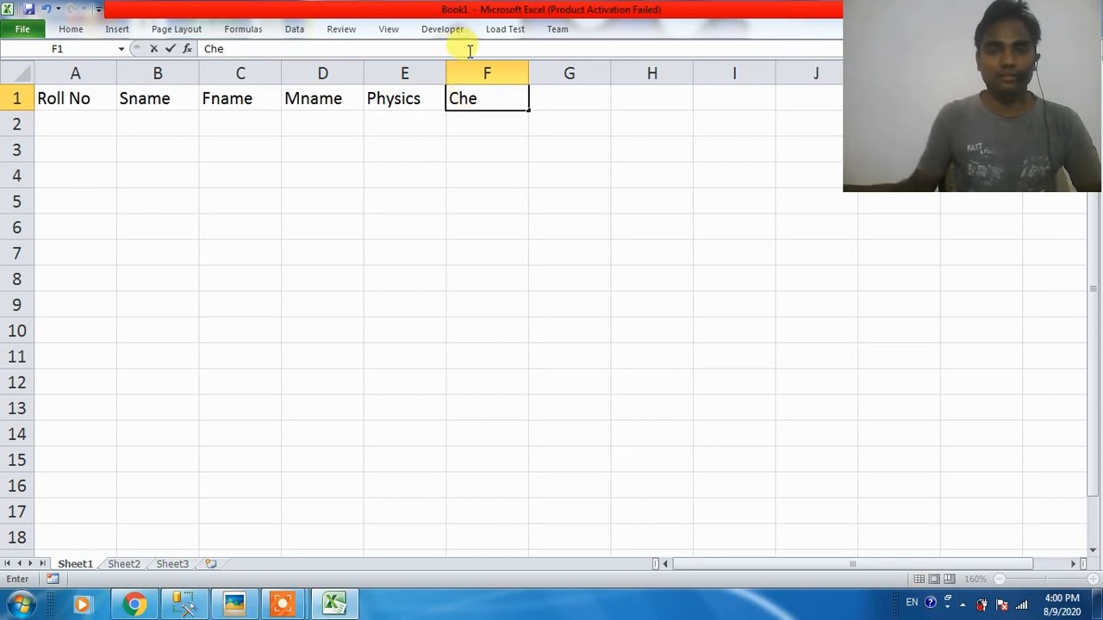
{"action": "type", "text": "mistry"}
{"action": "key", "text": "Return"}
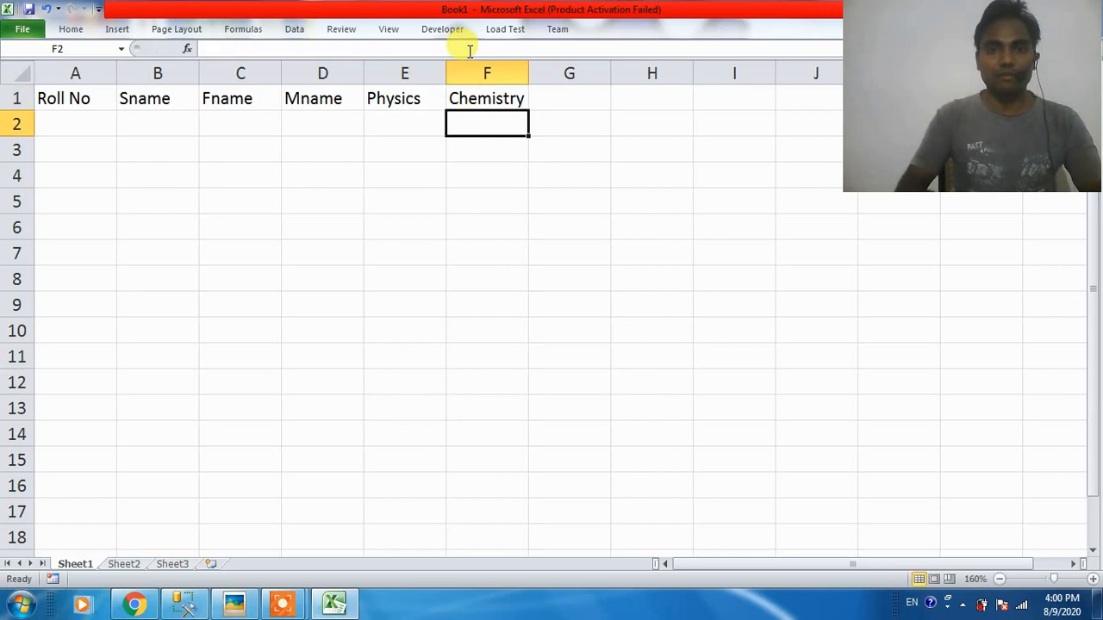
Add the remaining subject headers "Maths" in cell G1 and "Hindi" in cell H1.
{"action": "left_click", "coordinate": [541, 102]}
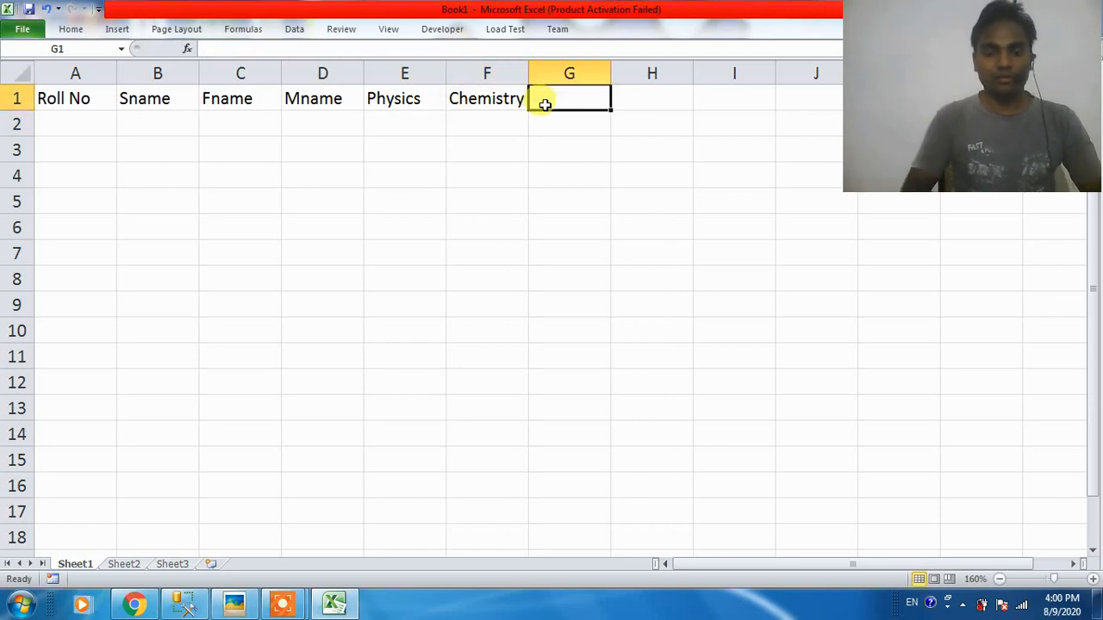
{"action": "type", "text": "Maths"}
{"action": "key", "text": "Return"}
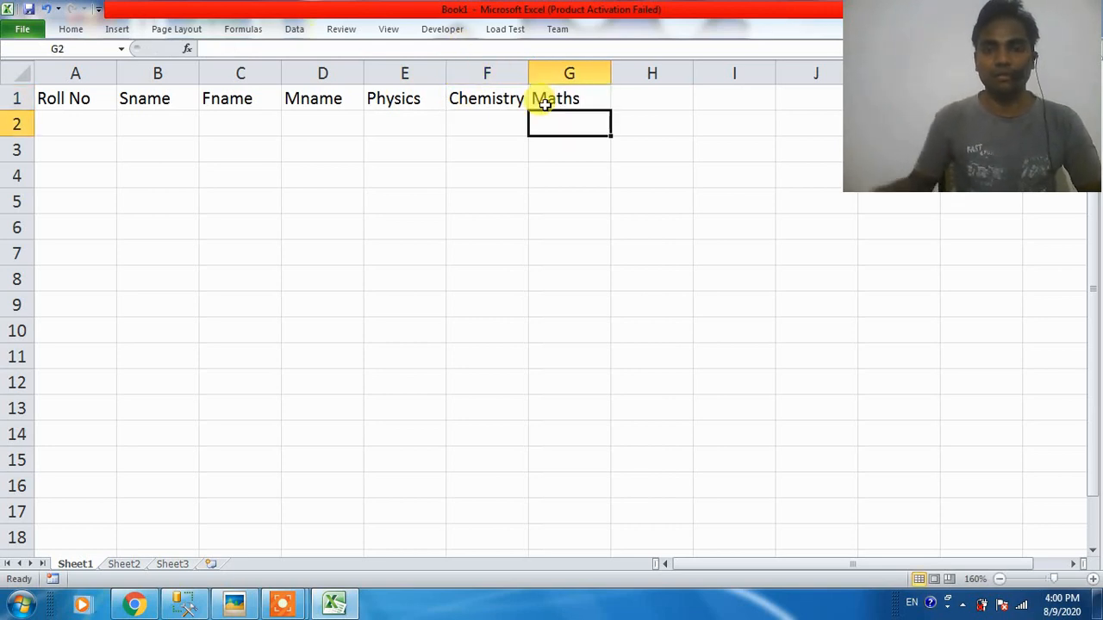
{"action": "left_click", "coordinate": [656, 103]}
{"action": "type", "text": "Hind"}
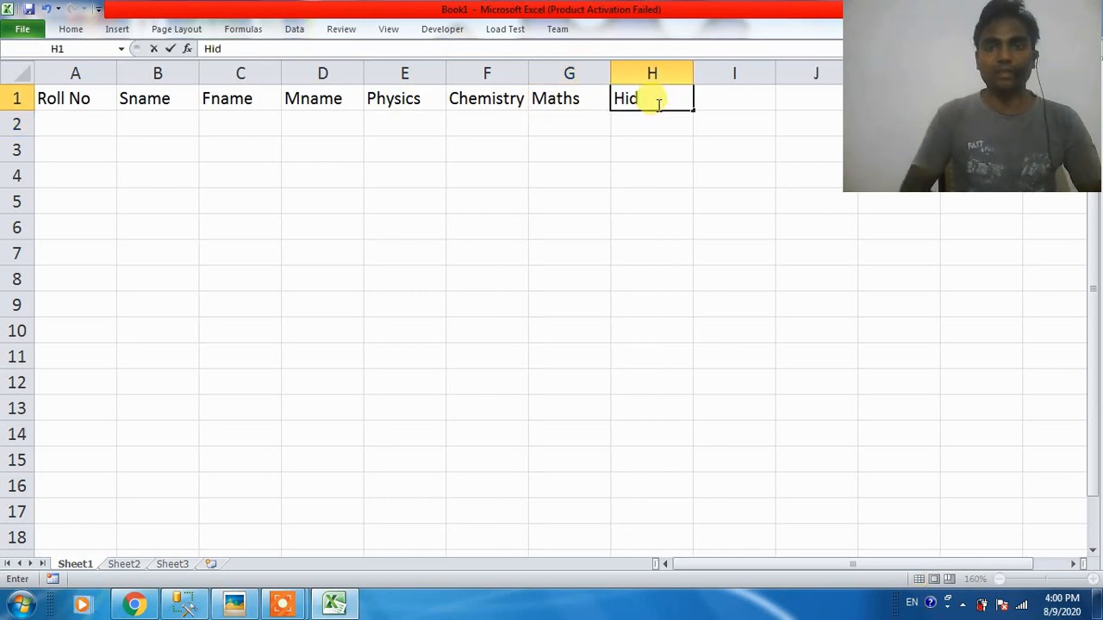
{"action": "type", "text": "i"}
{"action": "key", "text": "Return"}
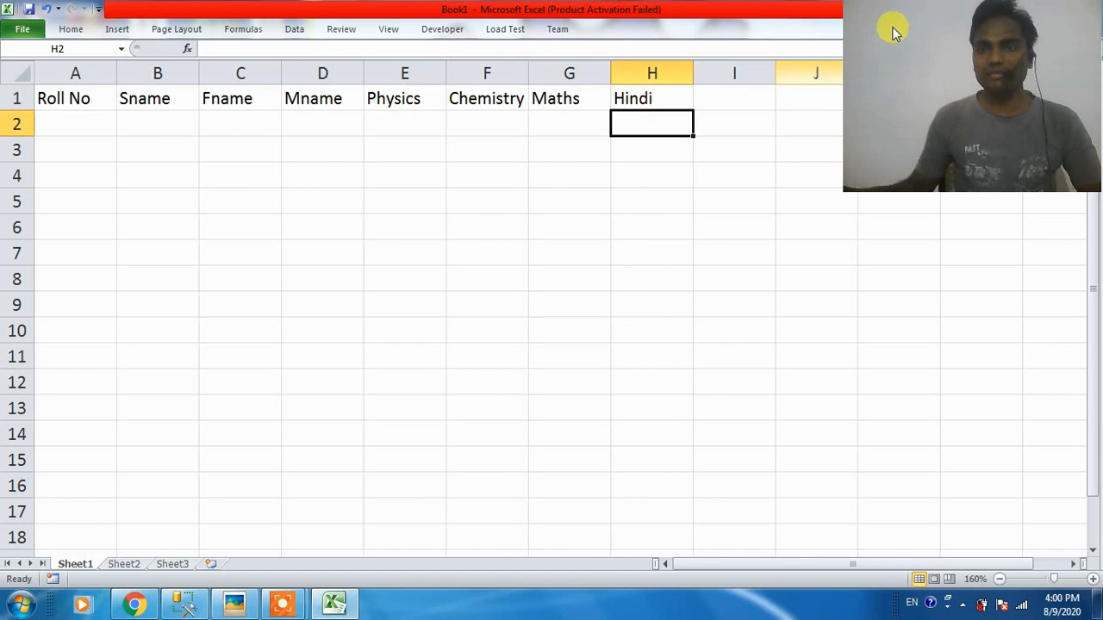
{"action": "left_click_drag", "start_coordinate": [891, 30], "coordinate": [896, 170]}
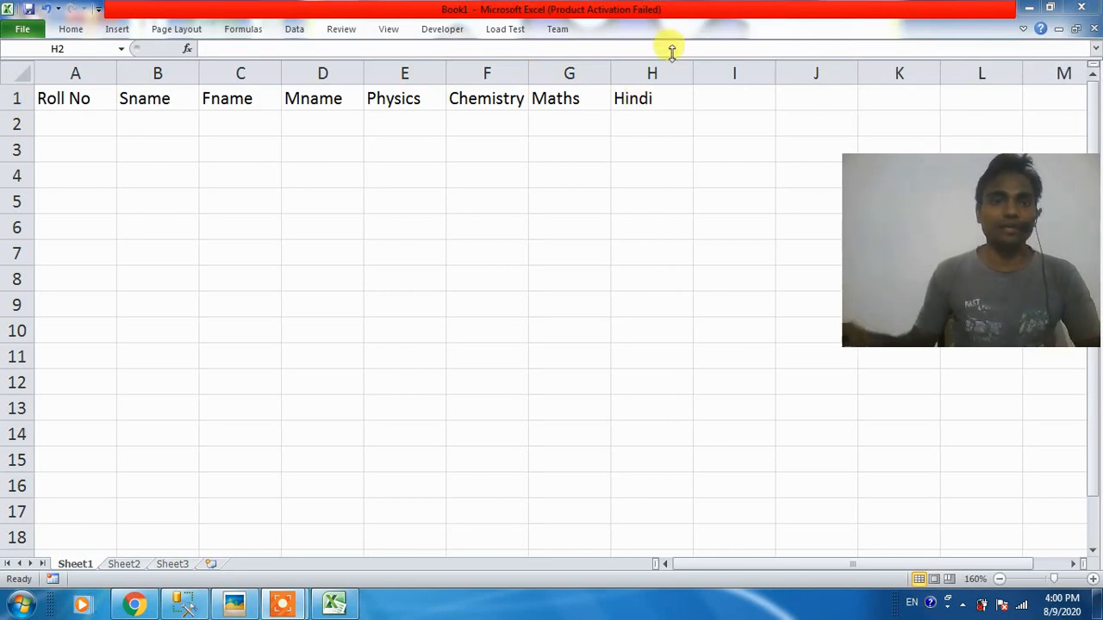
{"action": "left_click", "coordinate": [398, 98]}
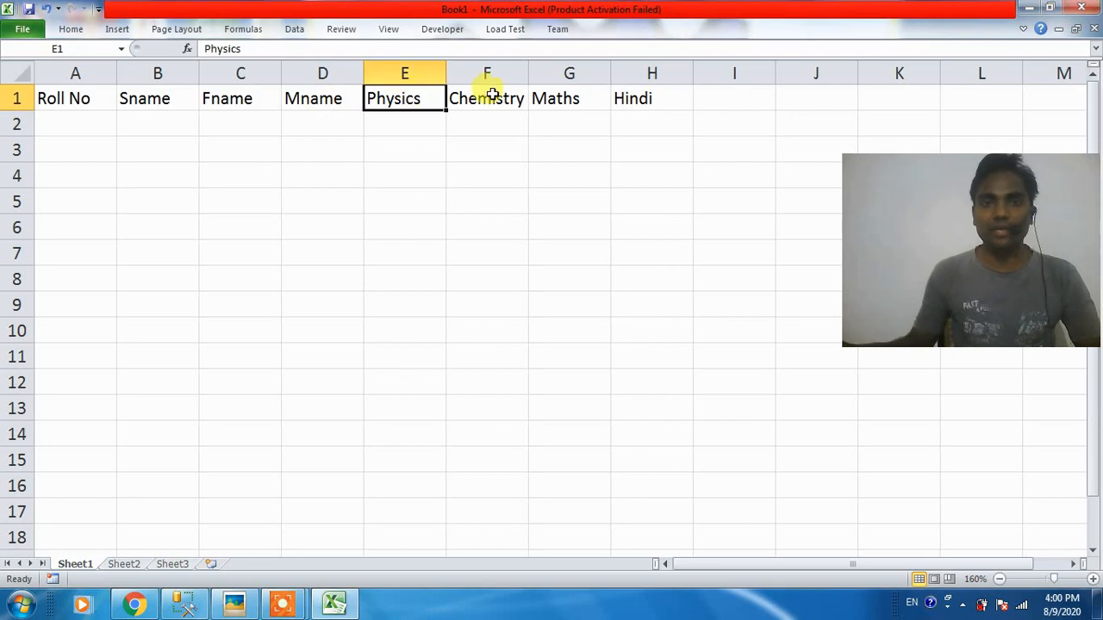
{"action": "left_click", "coordinate": [485, 93]}
{"action": "left_click", "coordinate": [567, 92]}
{"action": "left_click", "coordinate": [644, 93]}
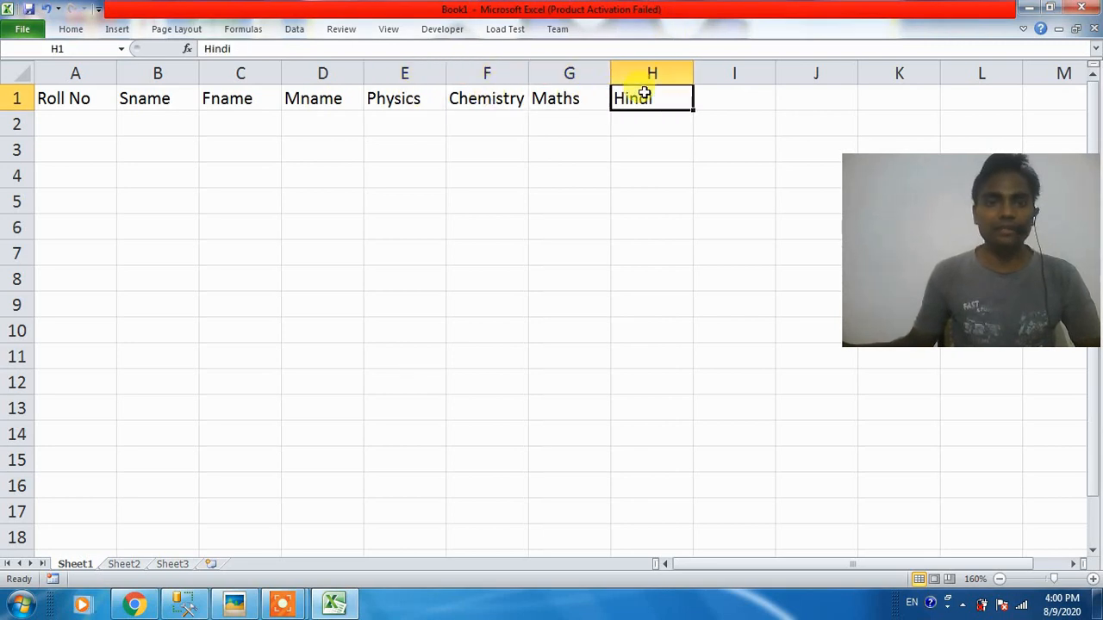
Enter 1001 in cell A2 and fill the Roll No column down to A11 as a series ending at 1010.
{"action": "left_click", "coordinate": [63, 122]}
{"action": "type", "text": "1001"}
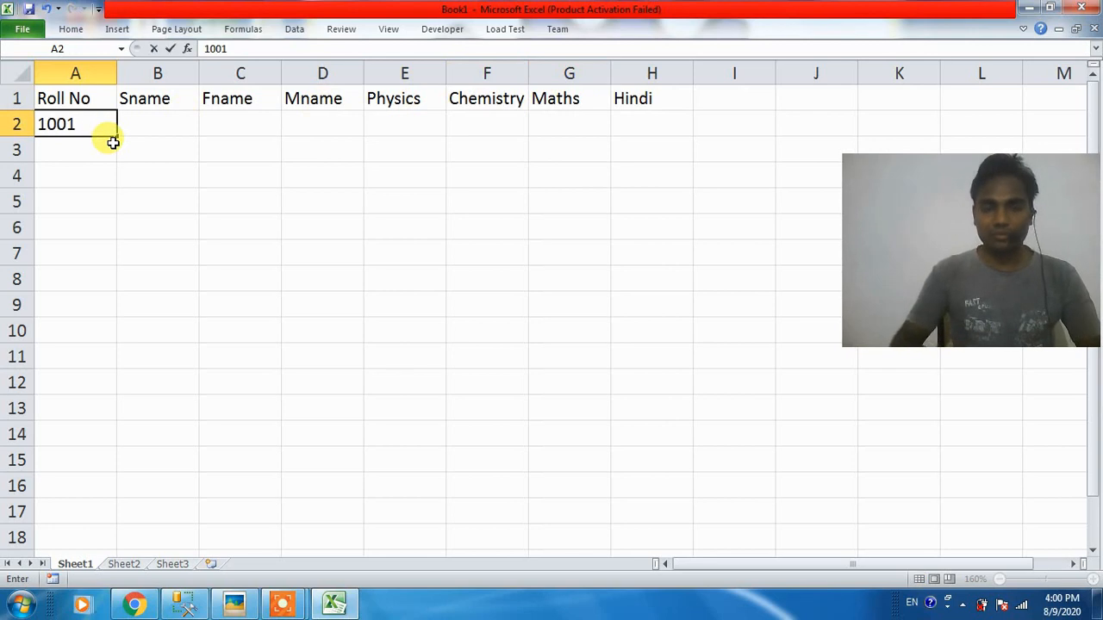
{"action": "key", "text": "Return"}
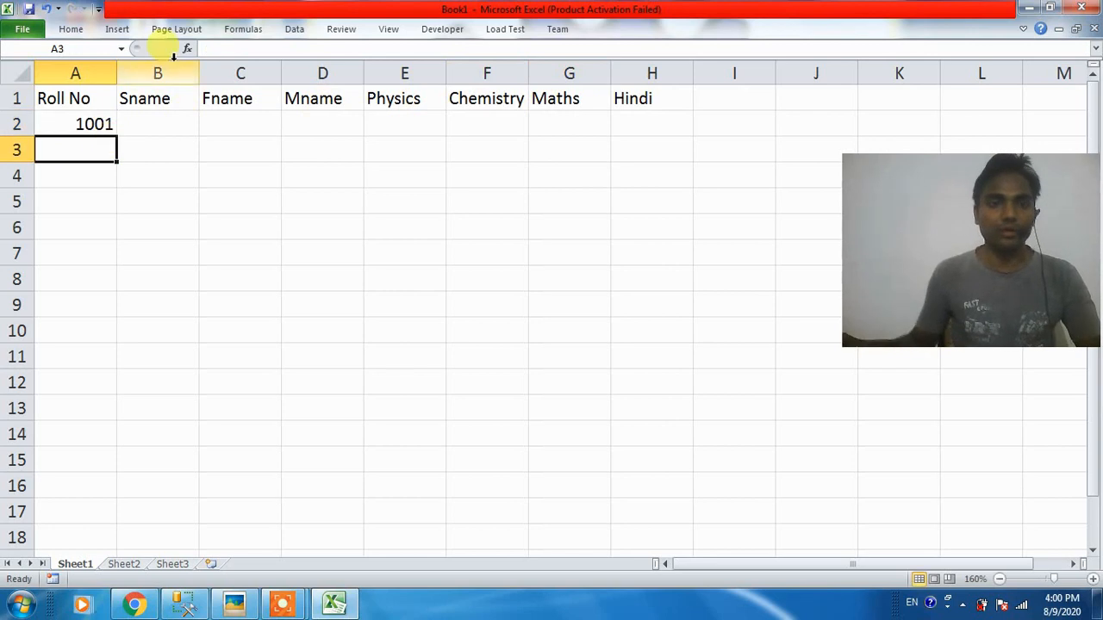
{"action": "left_click", "coordinate": [93, 123]}
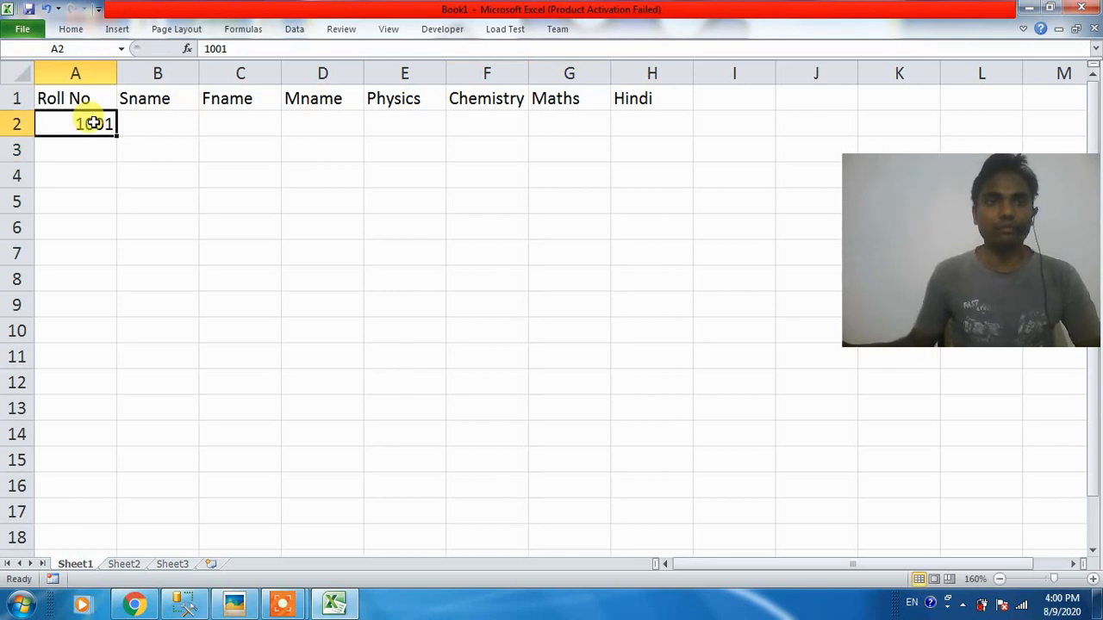
{"action": "left_click_drag", "start_coordinate": [116, 136], "coordinate": [114, 370]}
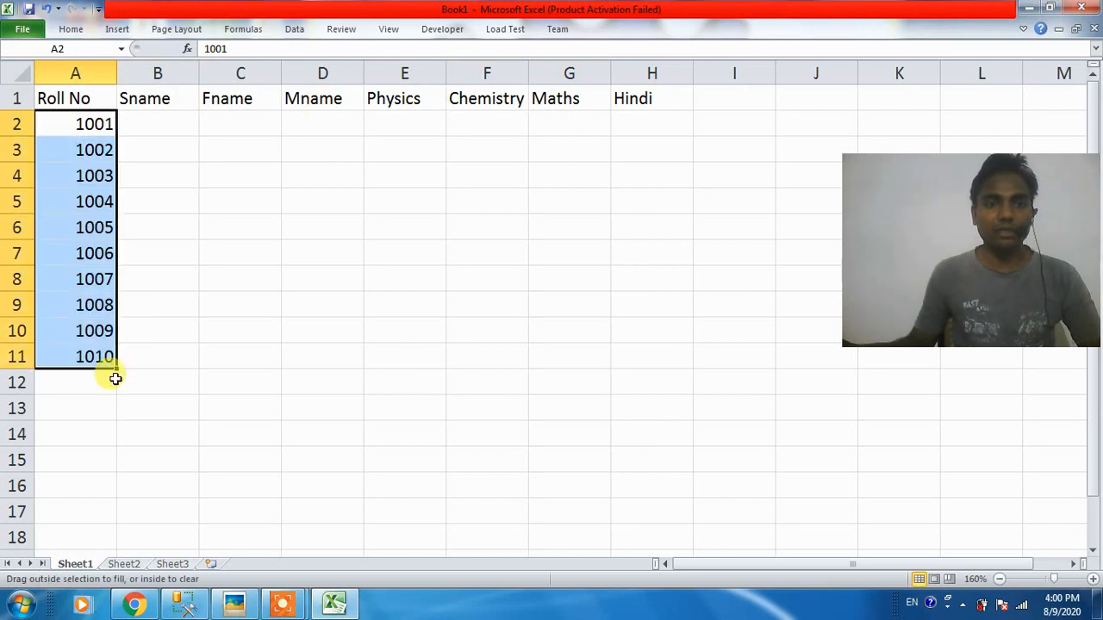
{"action": "left_click", "coordinate": [74, 126]}
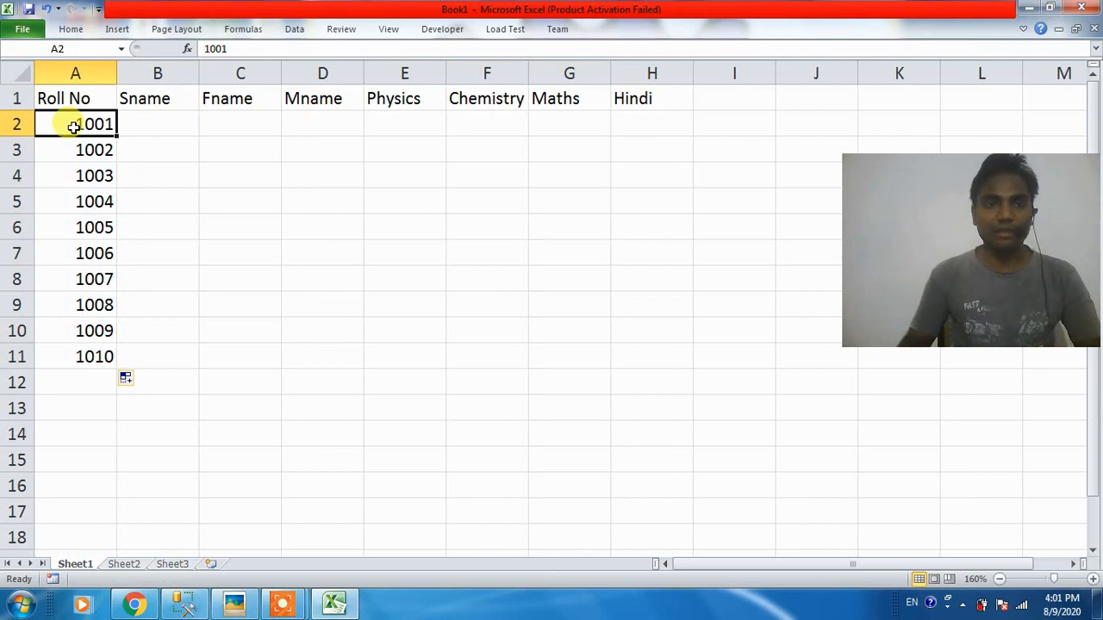
Enter the names of the first three students in cells B2 to B4 of the Sname column.
{"action": "key", "text": "Right"}
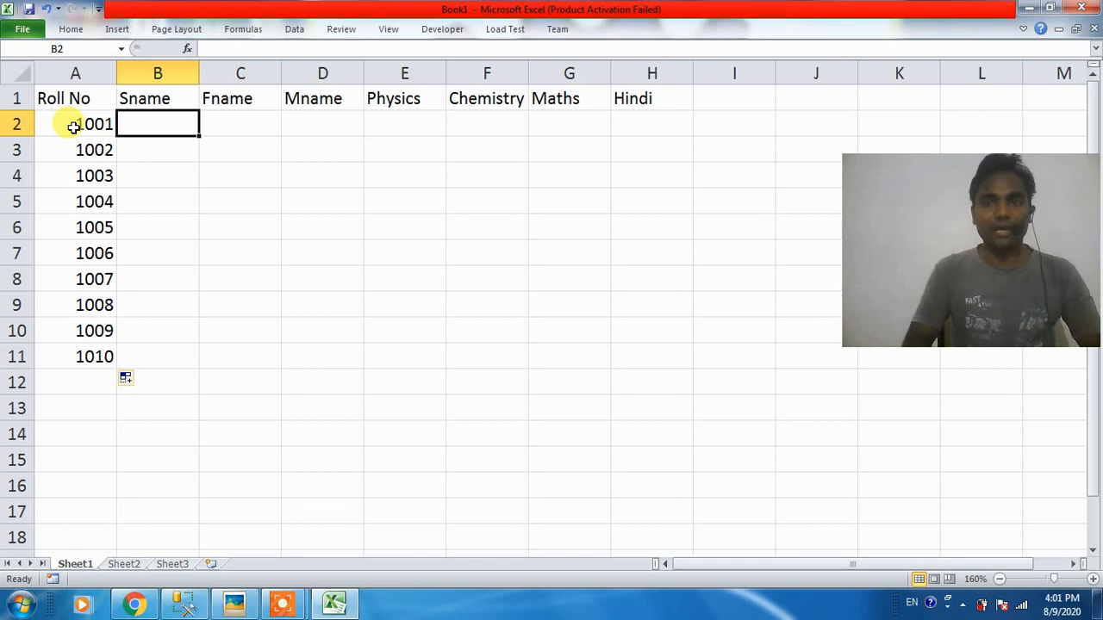
{"action": "type", "text": "R"}
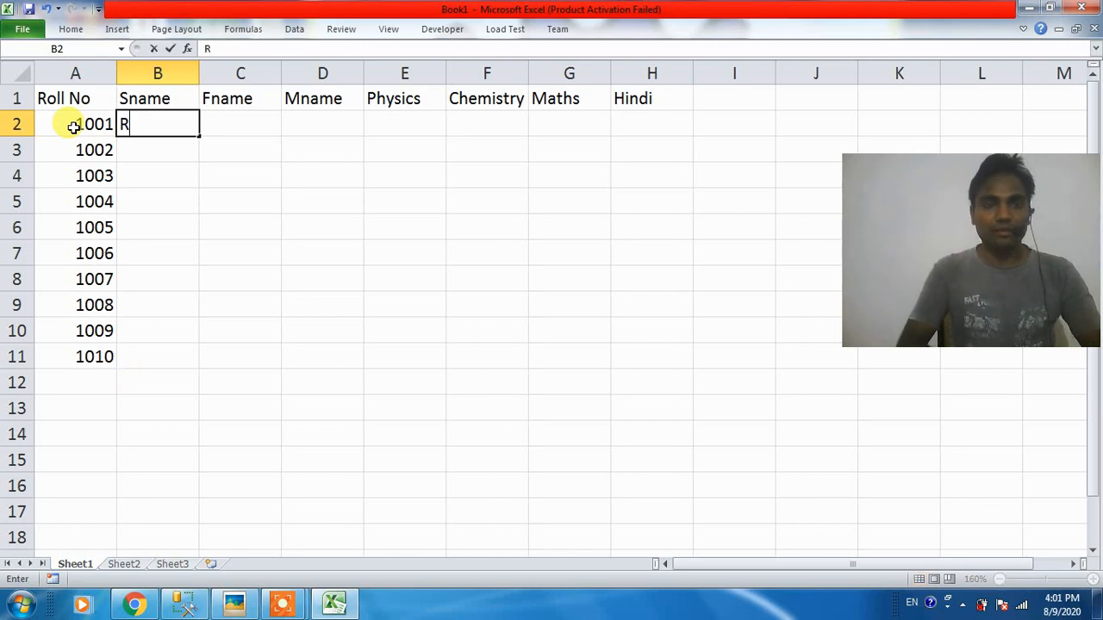
{"action": "type", "text": "amesh"}
{"action": "key", "text": "Return"}
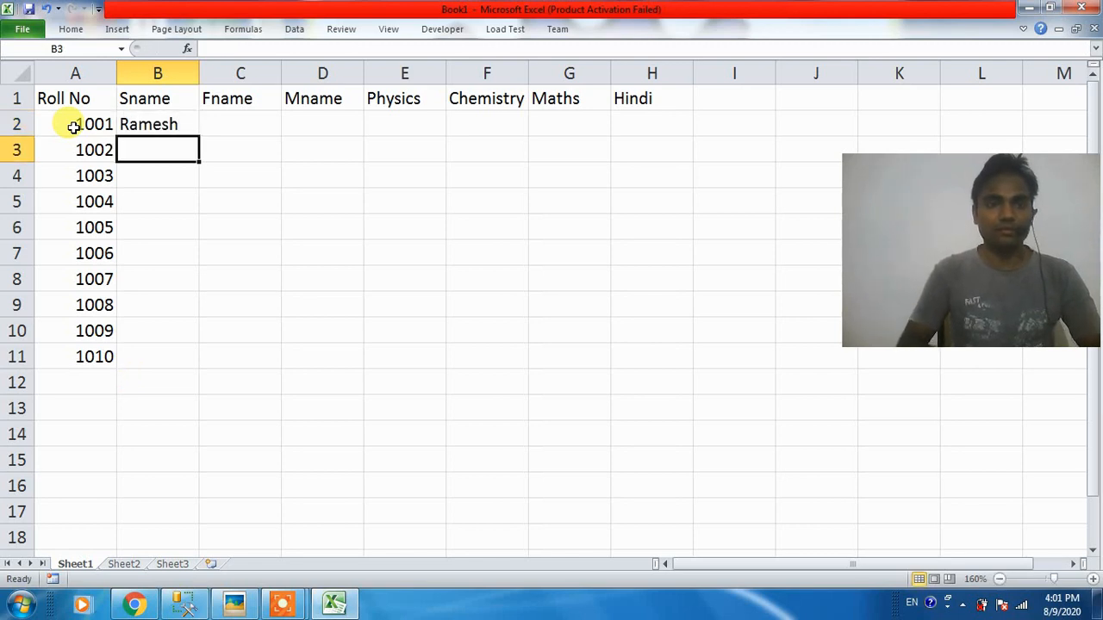
{"action": "type", "text": "Mohan"}
{"action": "key", "text": "Return"}
{"action": "type", "text": "Sohan"}
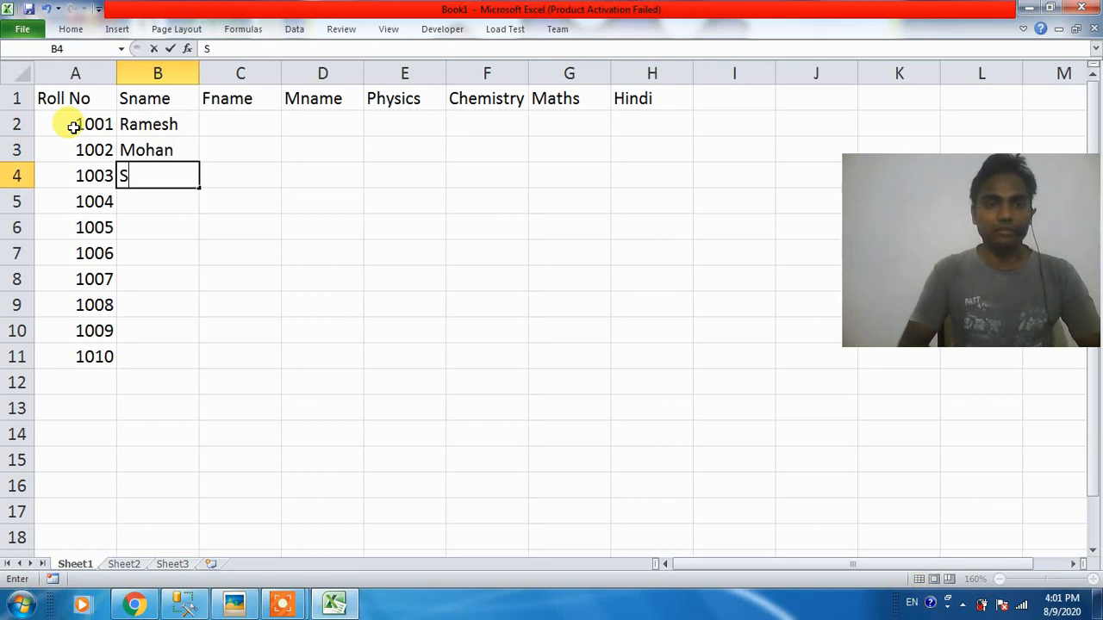
{"action": "key", "text": "Return"}
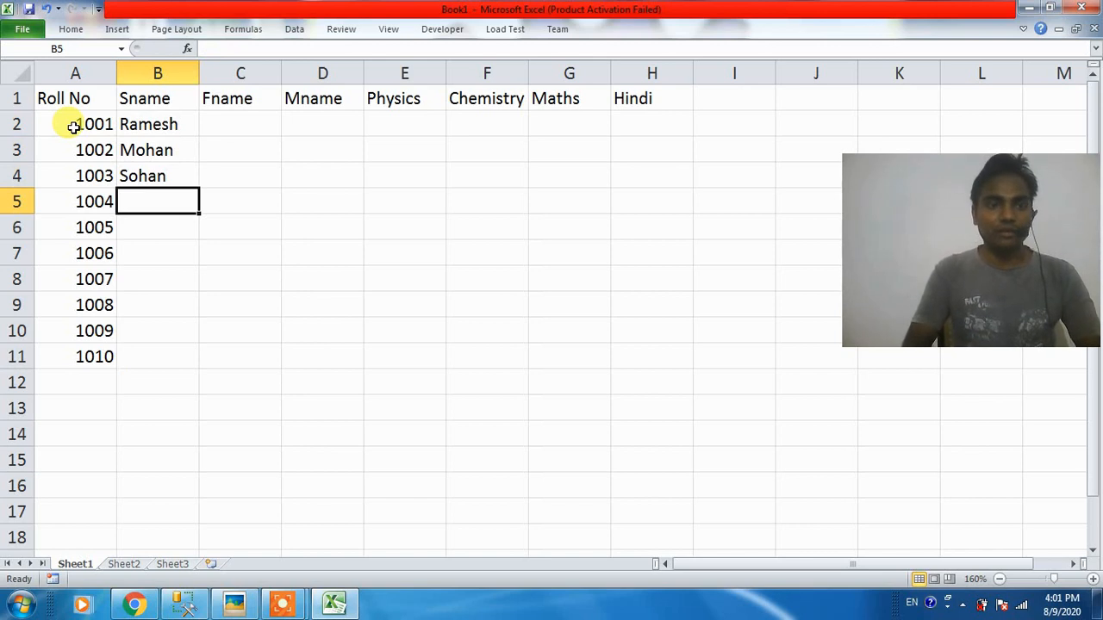
Enter the fourth student's name in cell B5, correcting its spelling.
{"action": "type", "text": "Joh"}
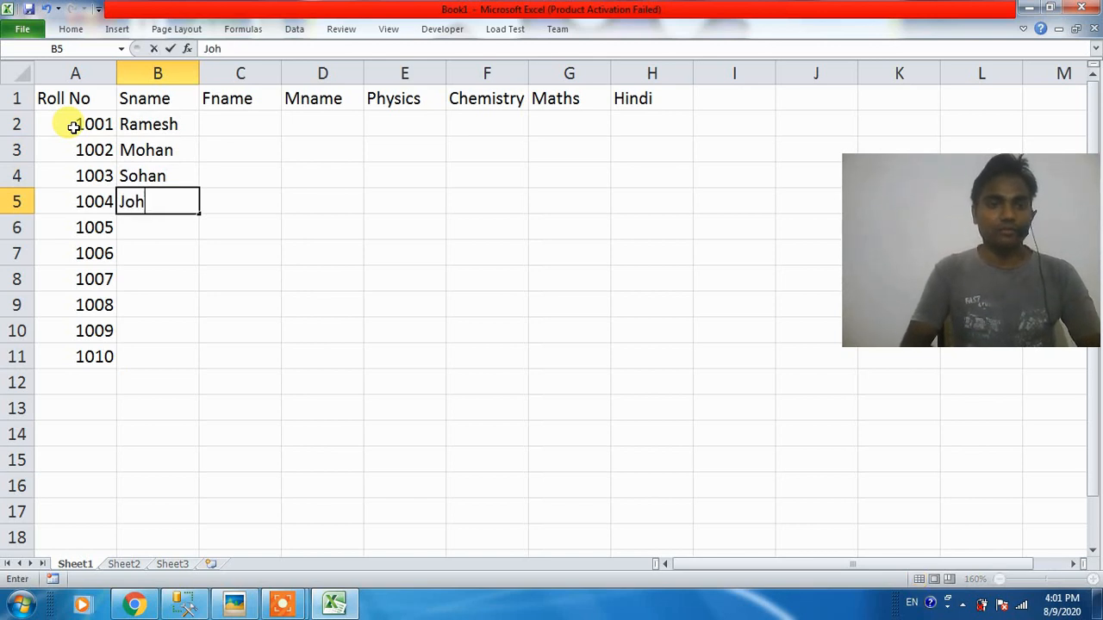
{"action": "type", "text": "na"}
{"action": "key", "text": "Return"}
{"action": "key", "text": "Up"}
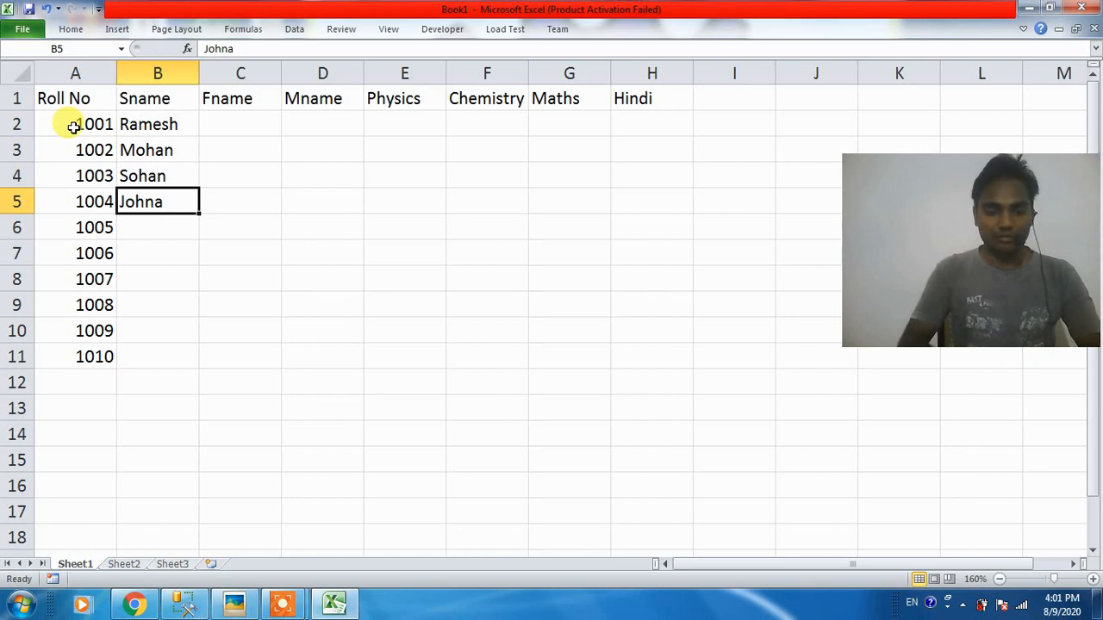
{"action": "type", "text": "Joha"}
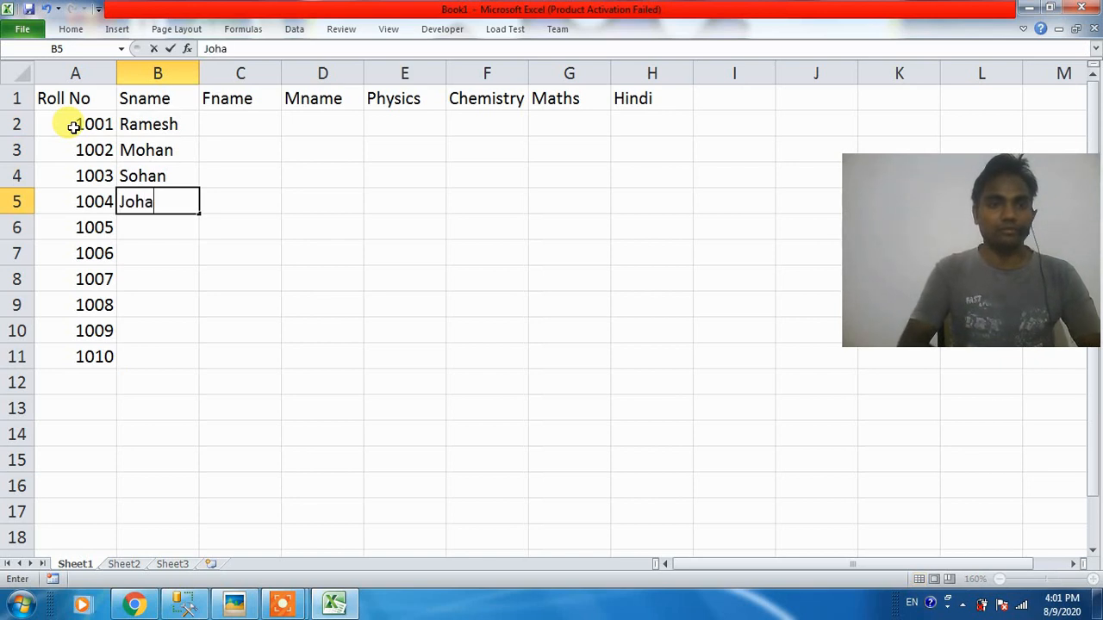
{"action": "key", "text": "BackSpace"}
{"action": "key", "text": "BackSpace"}
{"action": "key", "text": "BackSpace"}
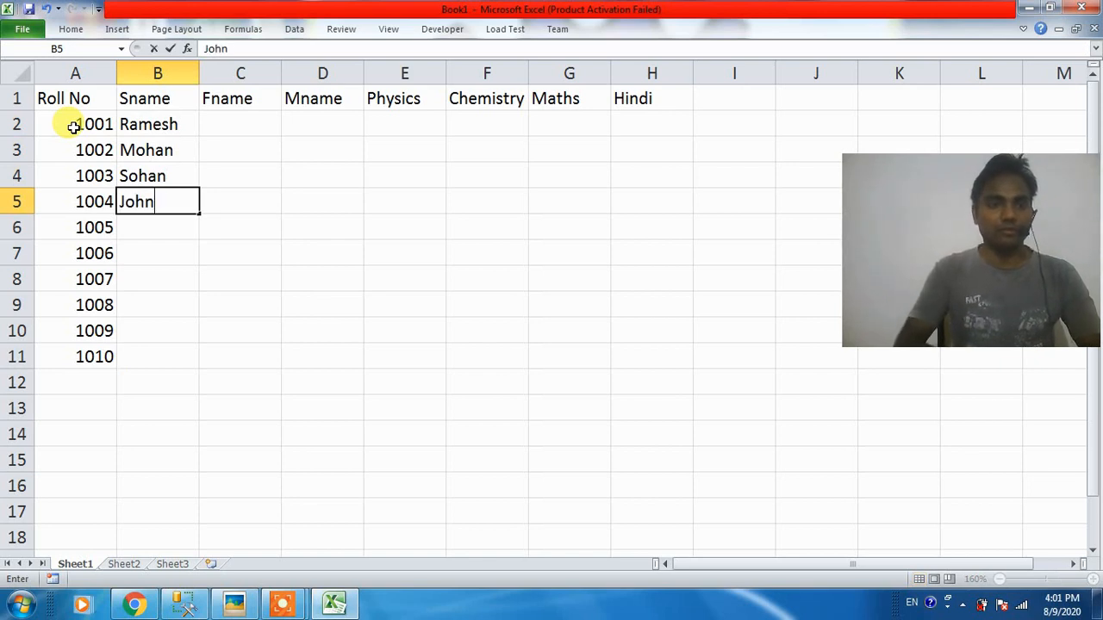
{"action": "key", "text": "Return"}
Enter "Student05" in cell B6 and fill it down as a series to "Student10" in cell B11.
{"action": "type", "text": "Studen"}
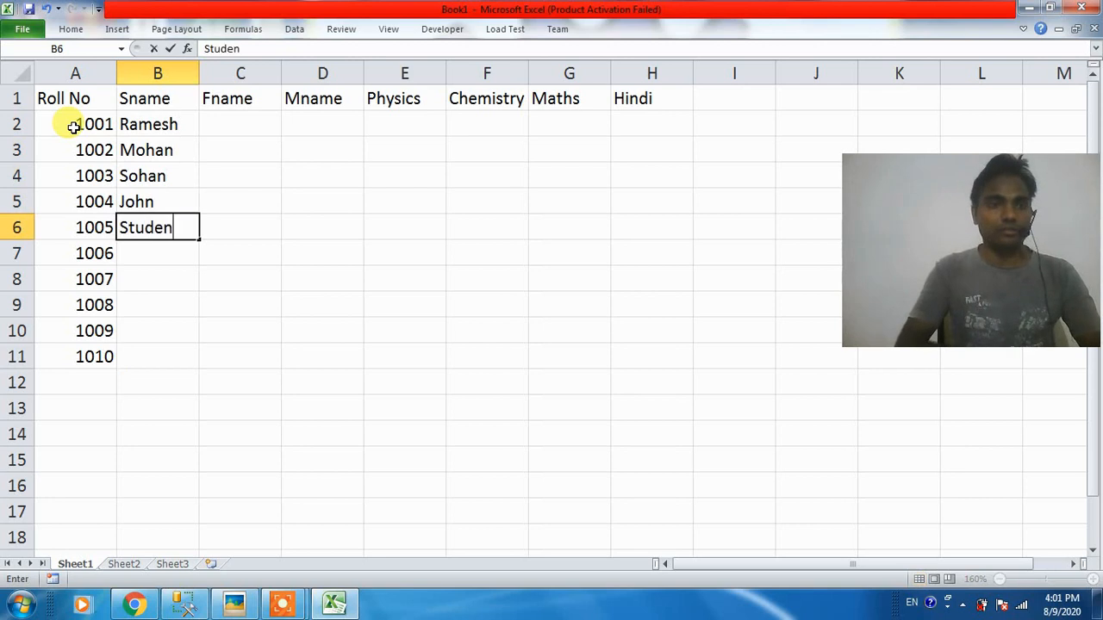
{"action": "type", "text": "t0"}
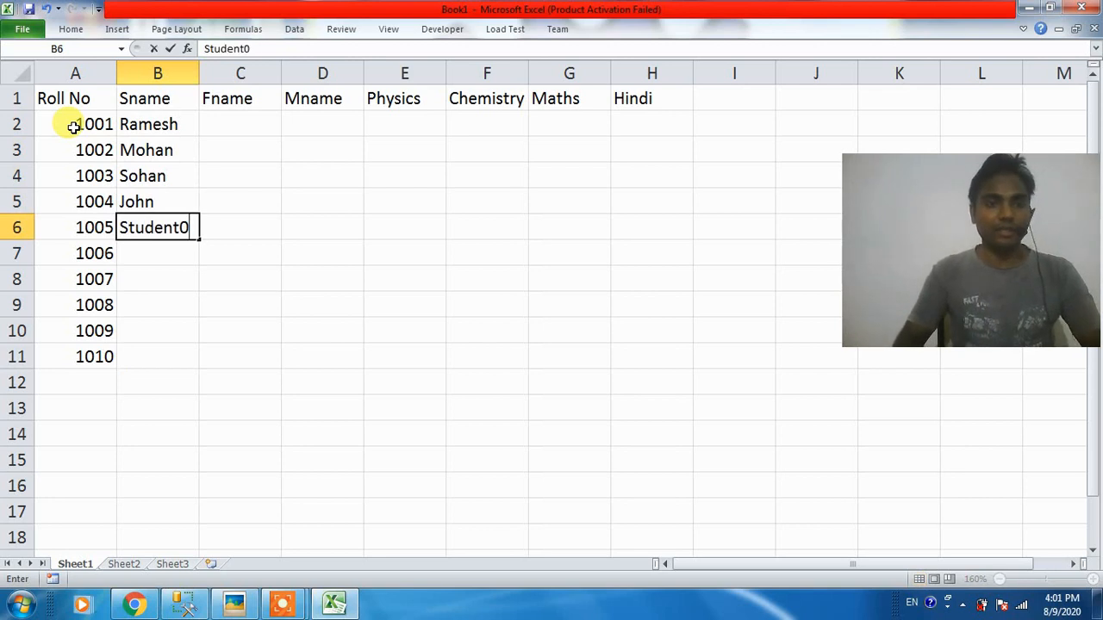
{"action": "type", "text": "5"}
{"action": "key", "text": "Return"}
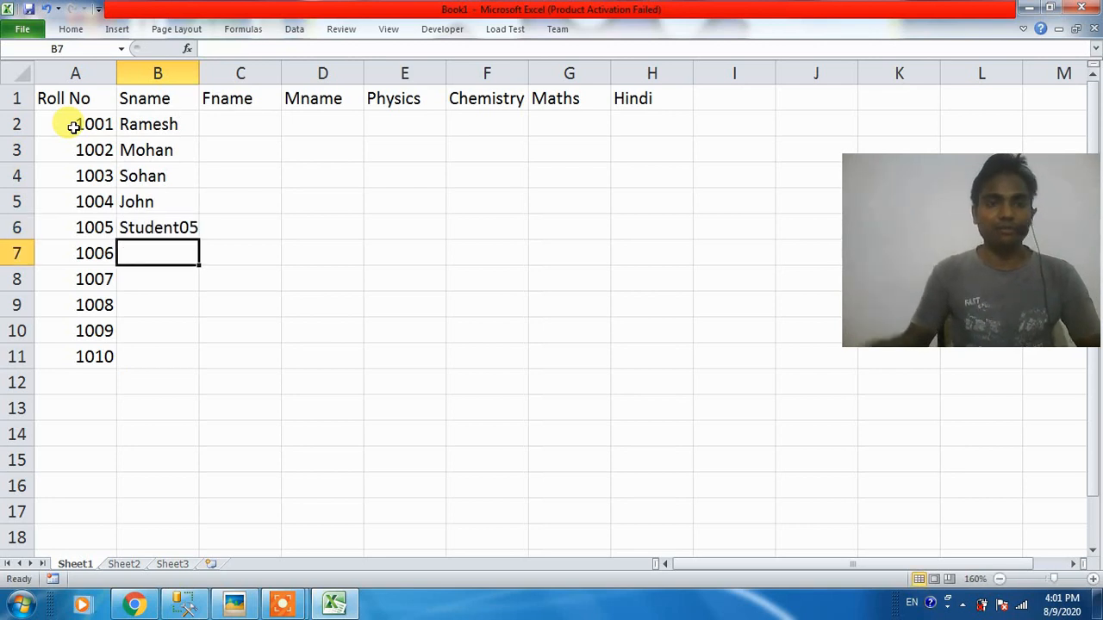
{"action": "left_click", "coordinate": [171, 219]}
{"action": "left_click_drag", "start_coordinate": [197, 240], "coordinate": [182, 360]}
AutoFit the width of the Sname column to its contents.
{"action": "left_click", "coordinate": [182, 211]}
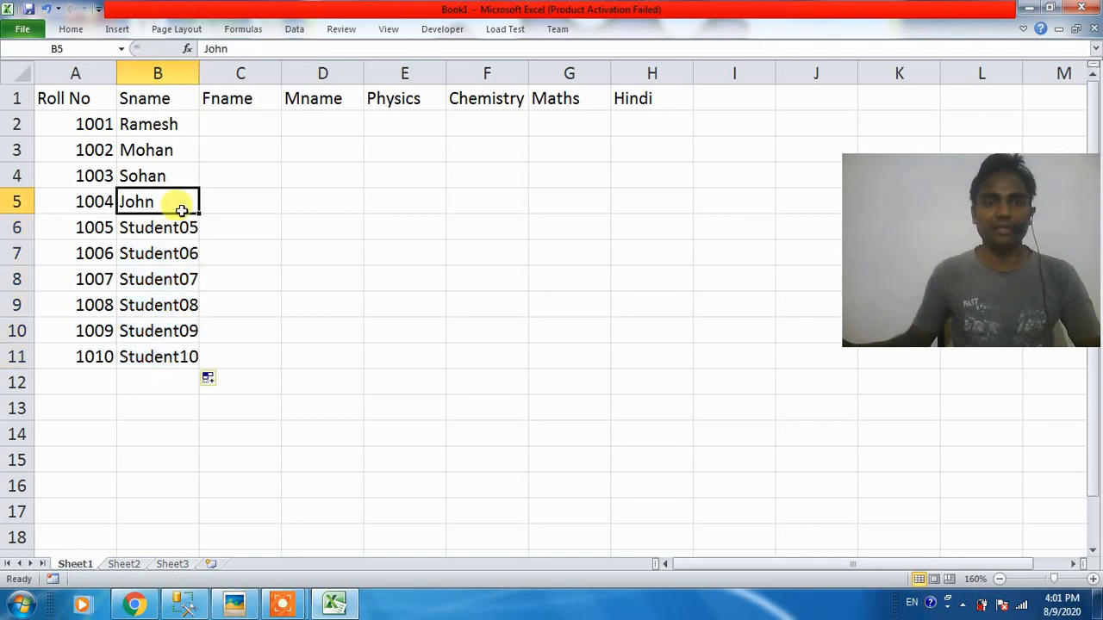
{"action": "left_click", "coordinate": [173, 124]}
{"action": "double_click", "coordinate": [199, 73]}
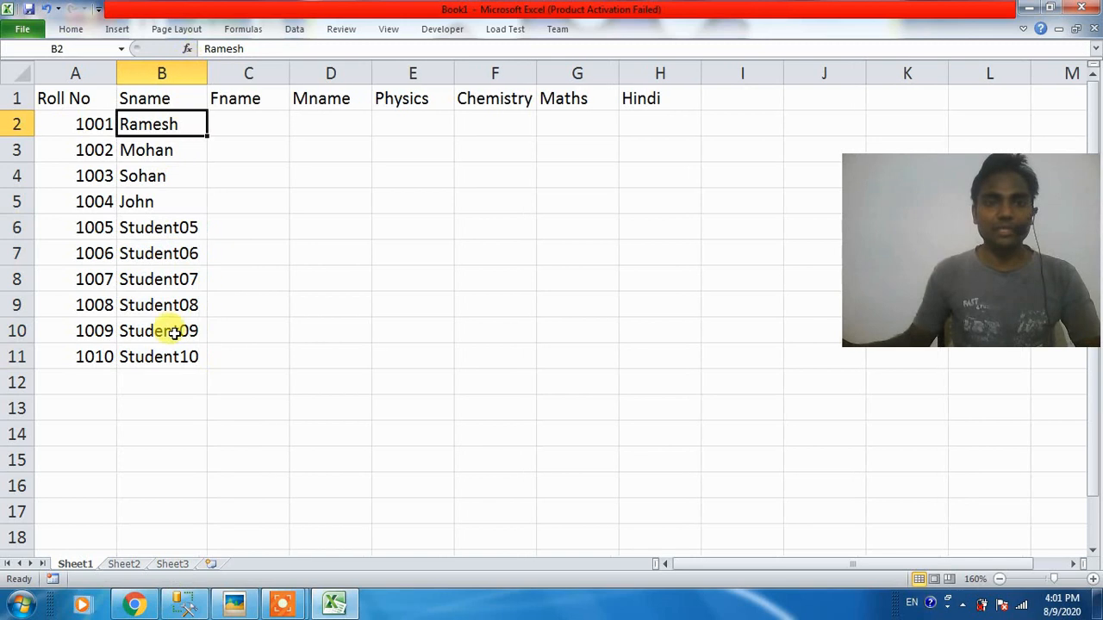
{"action": "left_click", "coordinate": [175, 335]}
{"action": "left_click", "coordinate": [165, 122]}
Enter the father's name for roll number 1001 in cell C2, correcting its spelling.
{"action": "left_click", "coordinate": [254, 121]}
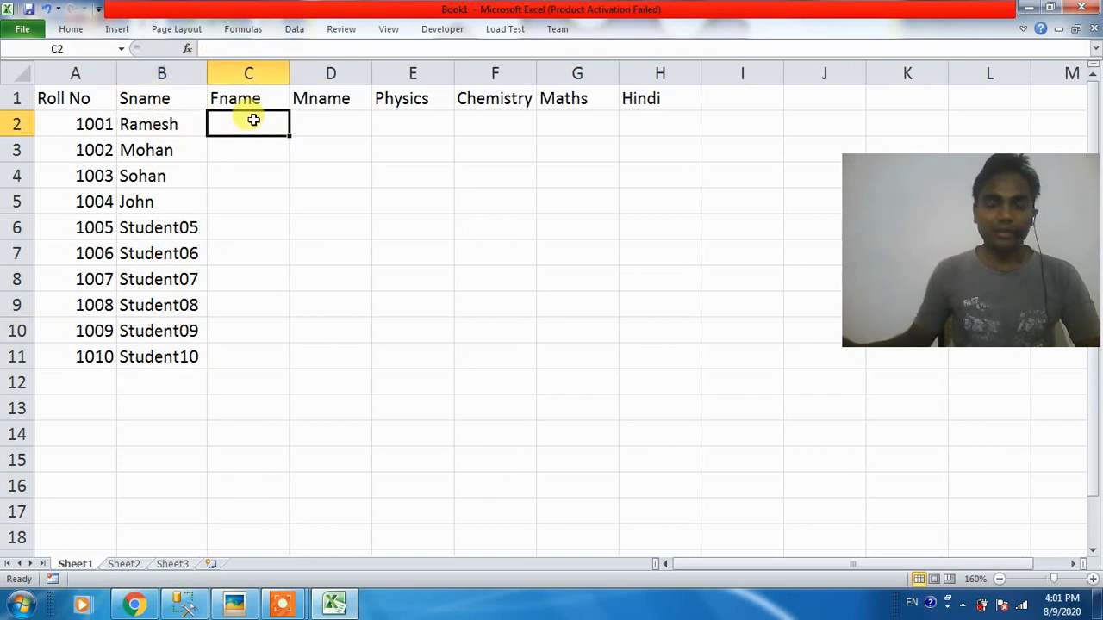
{"action": "type", "text": "Mr"}
{"action": "key", "text": "BackSpace"}
{"action": "key", "text": "BackSpace"}
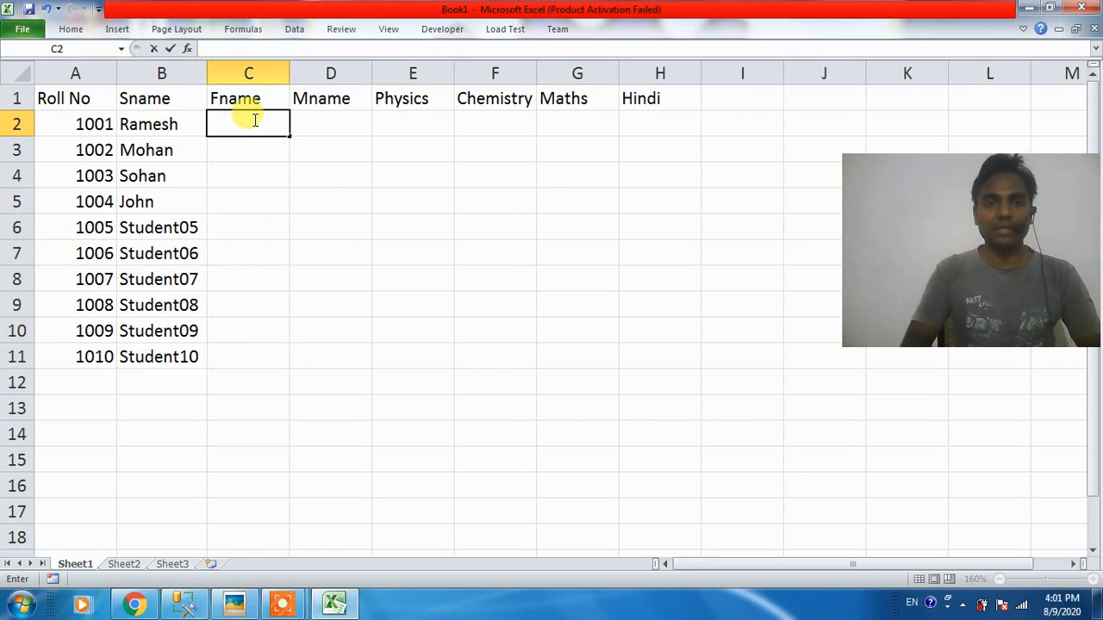
{"action": "type", "text": "Surehs"}
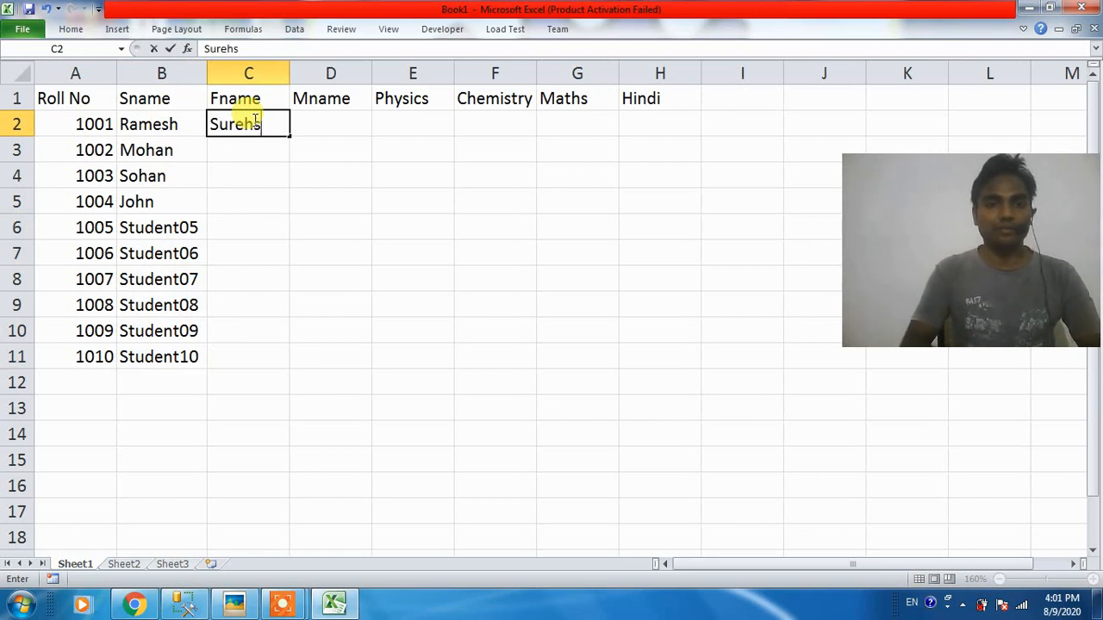
{"action": "key", "text": "BackSpace"}
{"action": "key", "text": "BackSpace"}
{"action": "type", "text": "sh"}
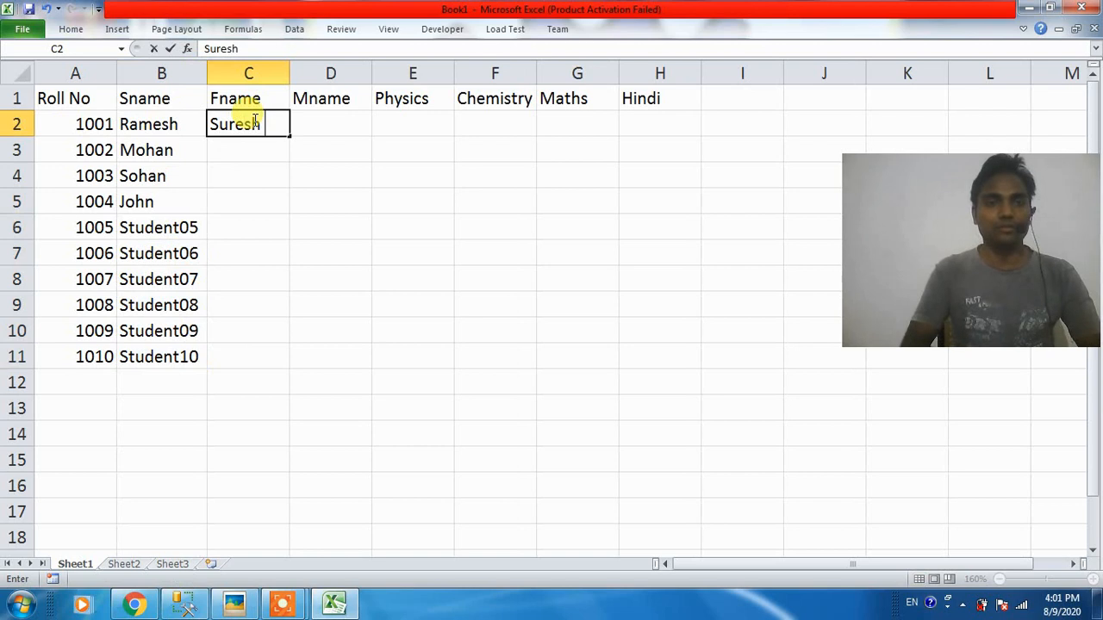
{"action": "key", "text": "Return"}
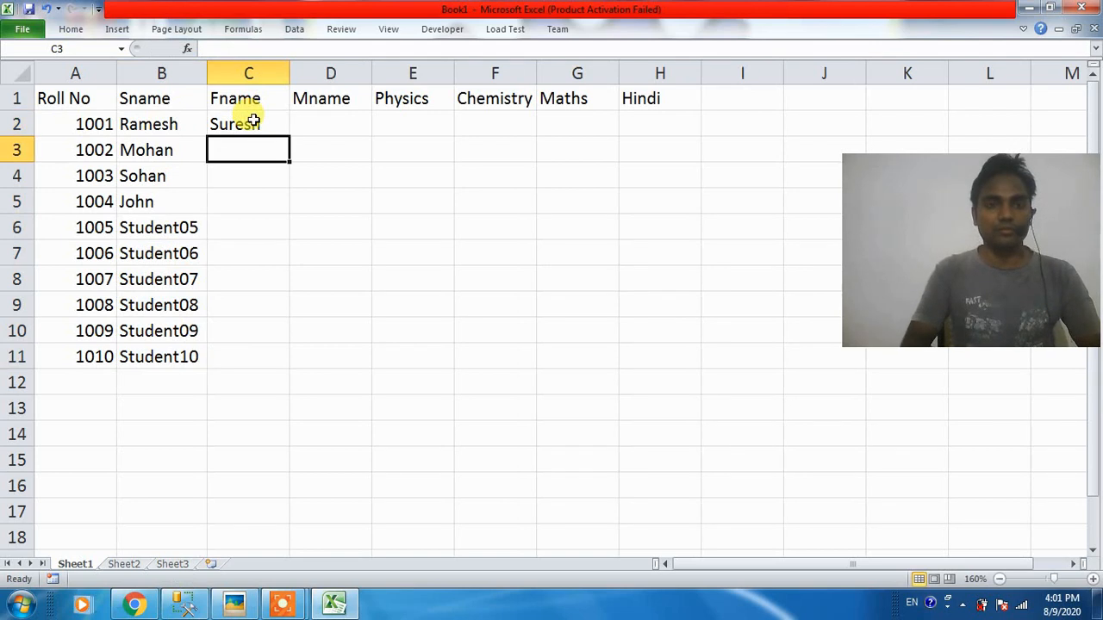
Enter the two-word father's name for roll number 1002 in cell C3, replacing the mistyped start.
{"action": "type", "text": "MJoh"}
{"action": "key", "text": "BackSpace"}
{"action": "key", "text": "BackSpace"}
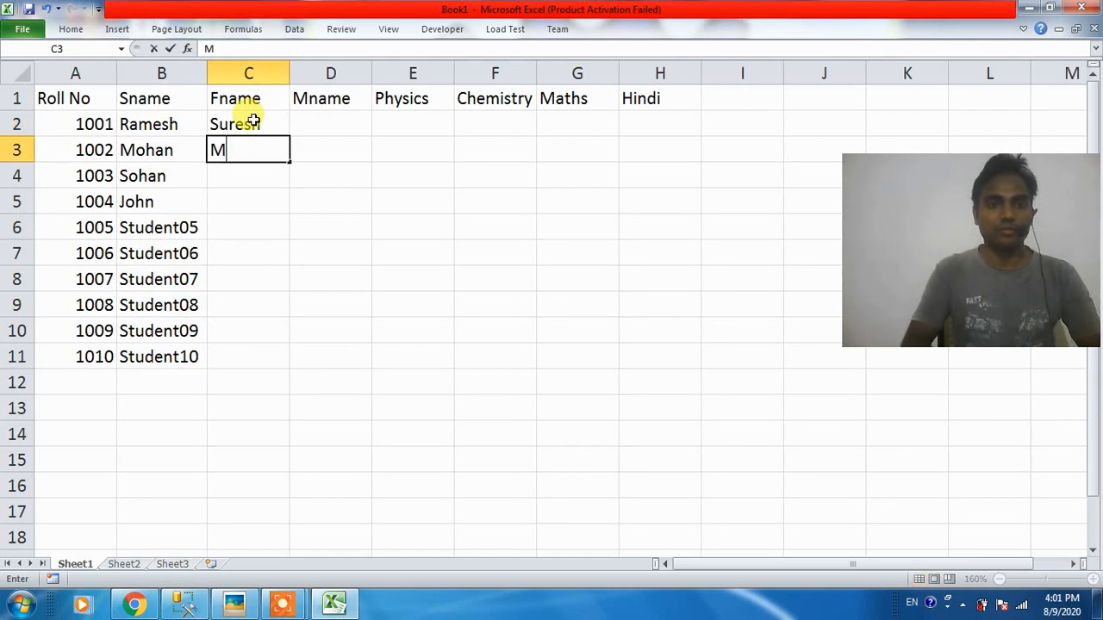
{"action": "key", "text": "BackSpace"}
{"action": "type", "text": "Raju "}
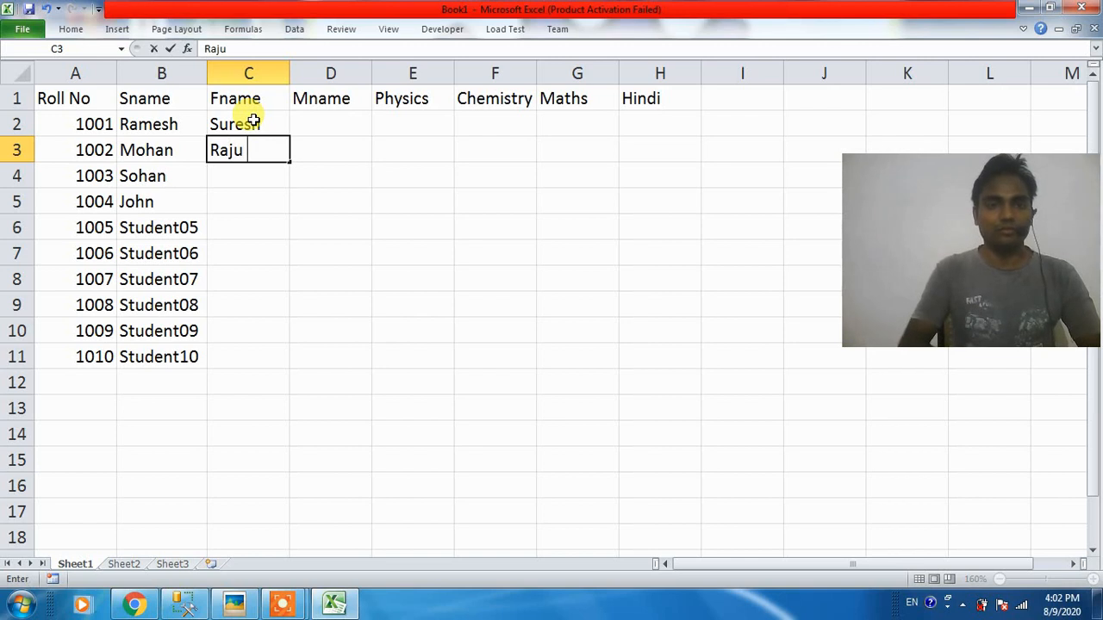
{"action": "type", "text": "prasad"}
{"action": "key", "text": "Return"}
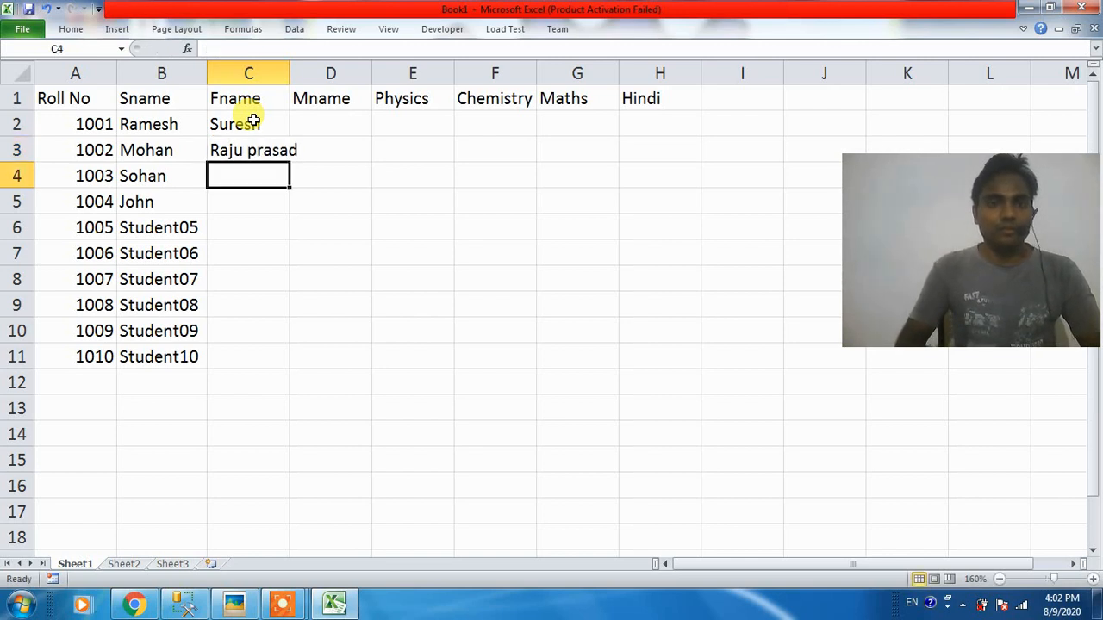
Enter the father's names for roll numbers 1003 and 1004 in cells C4 and C5.
{"action": "type", "text": "Raj"}
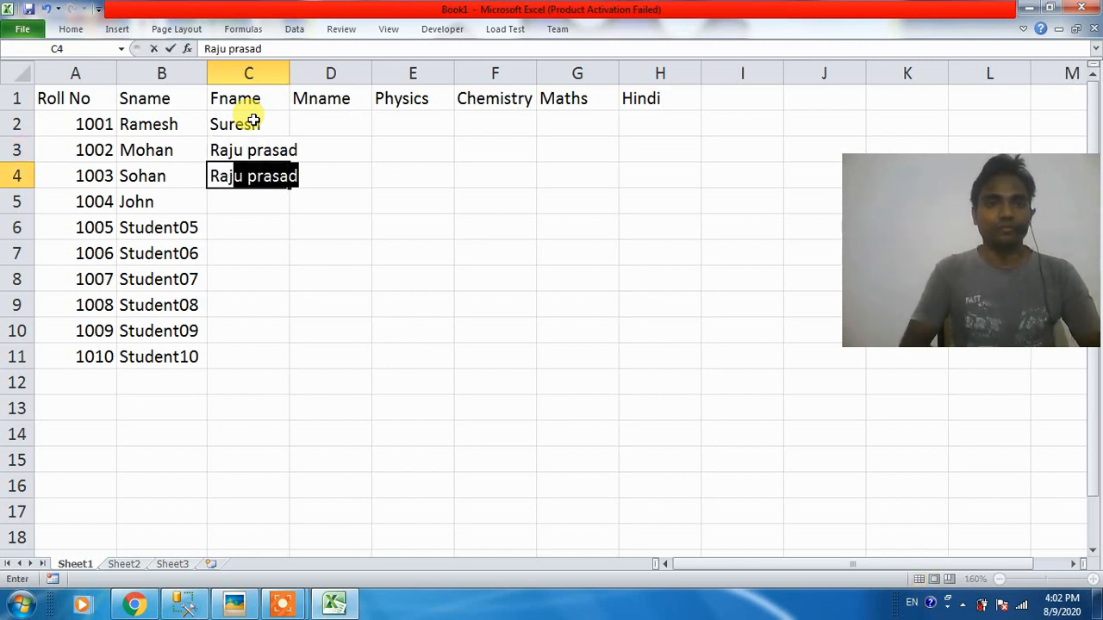
{"action": "type", "text": "kumar"}
{"action": "key", "text": "Return"}
{"action": "type", "text": "Vijay kumar"}
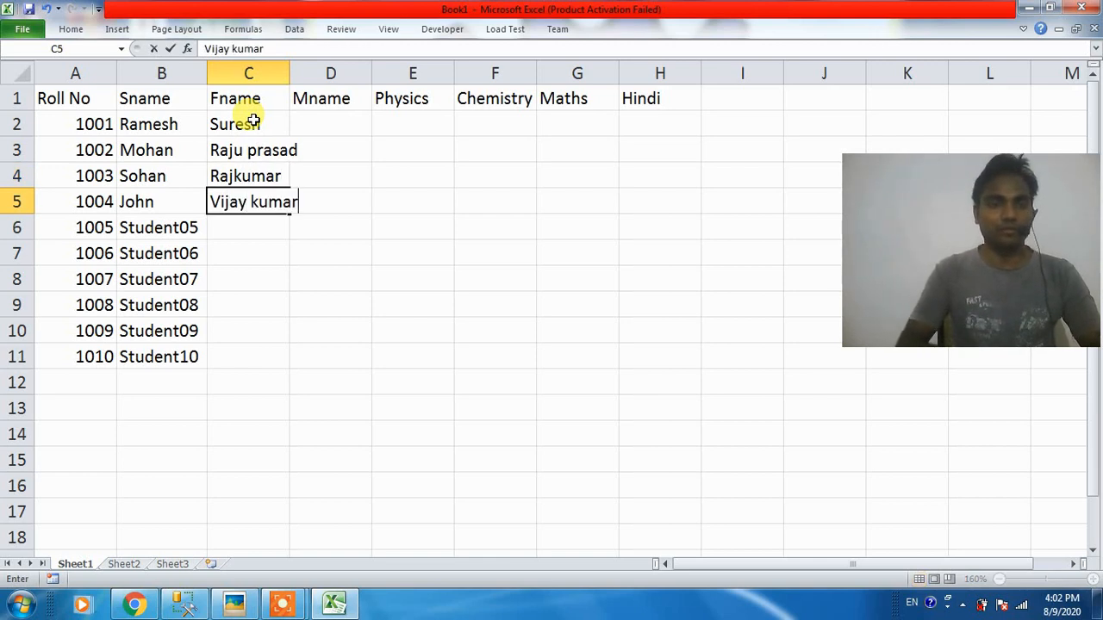
{"action": "key", "text": "Return"}
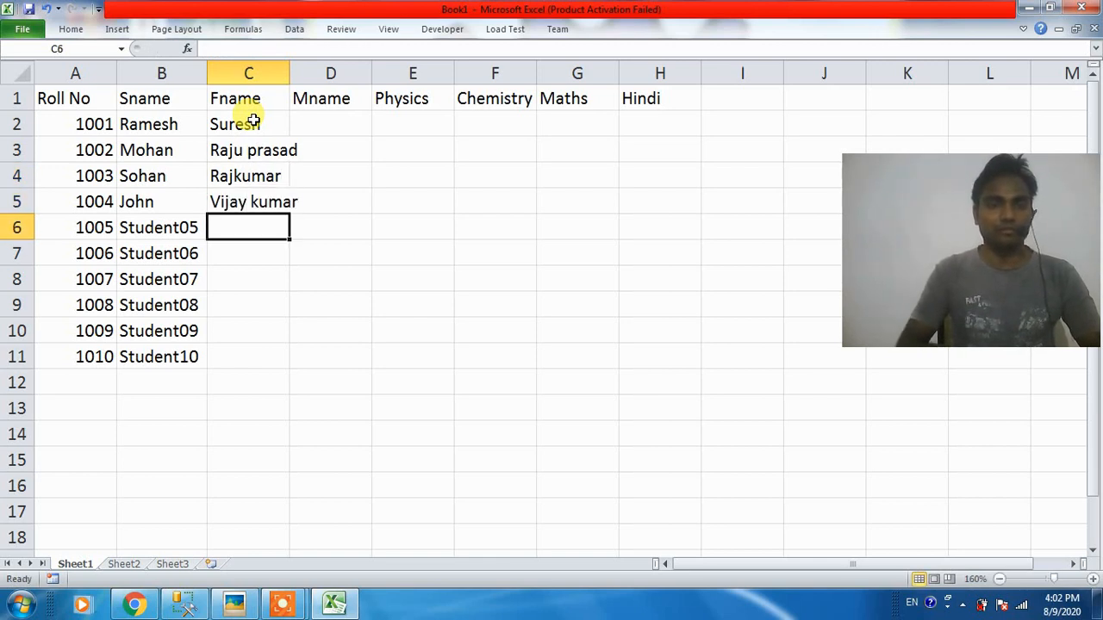
Enter the father's names for Student05, Student06 and Student07 in cells C6 to C8.
{"action": "type", "text": "Dinesh"}
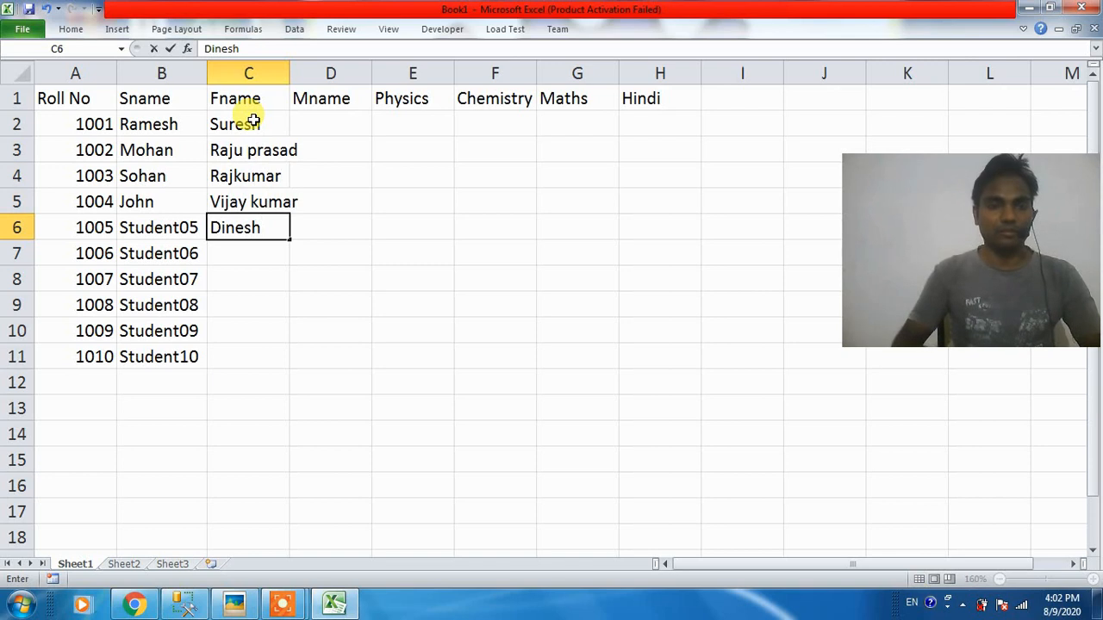
{"action": "key", "text": "Return"}
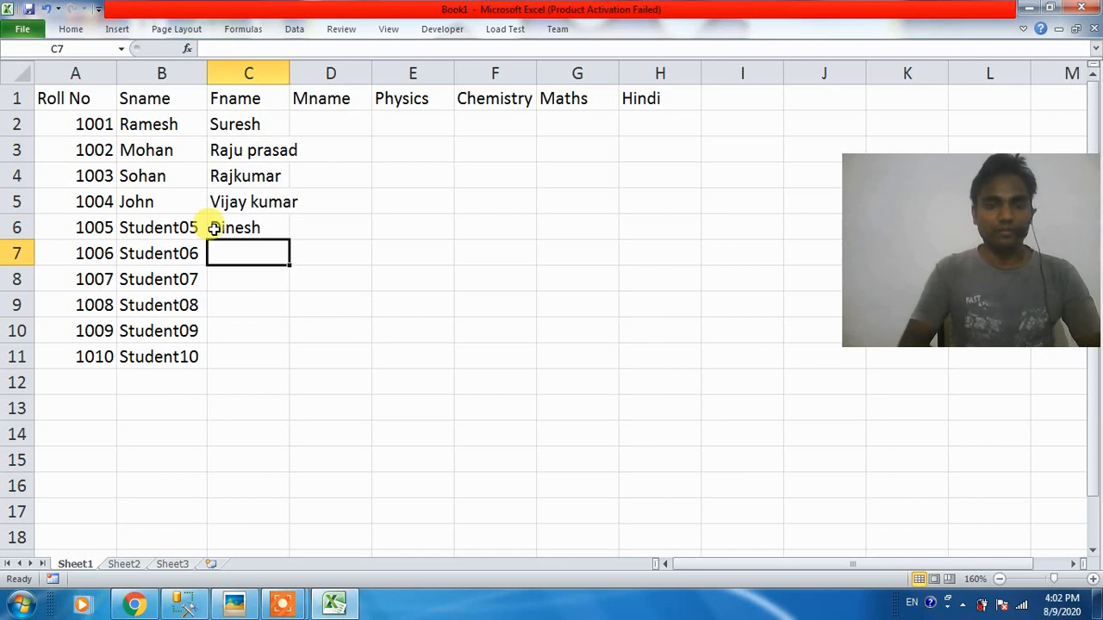
{"action": "type", "text": "Ramesh"}
{"action": "key", "text": "Return"}
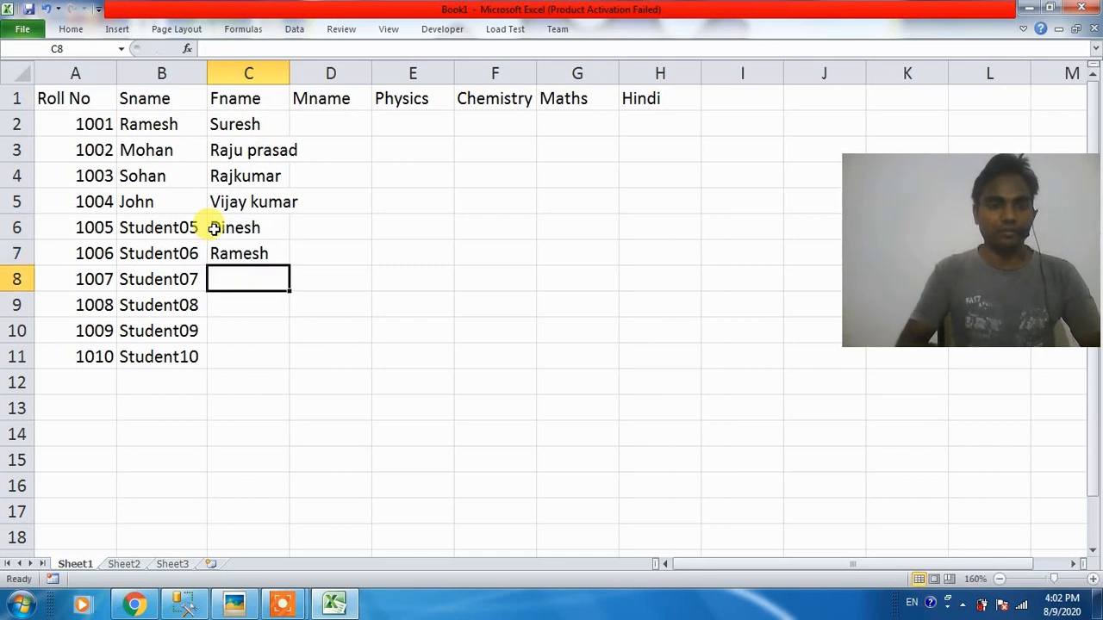
{"action": "type", "text": "Sar"}
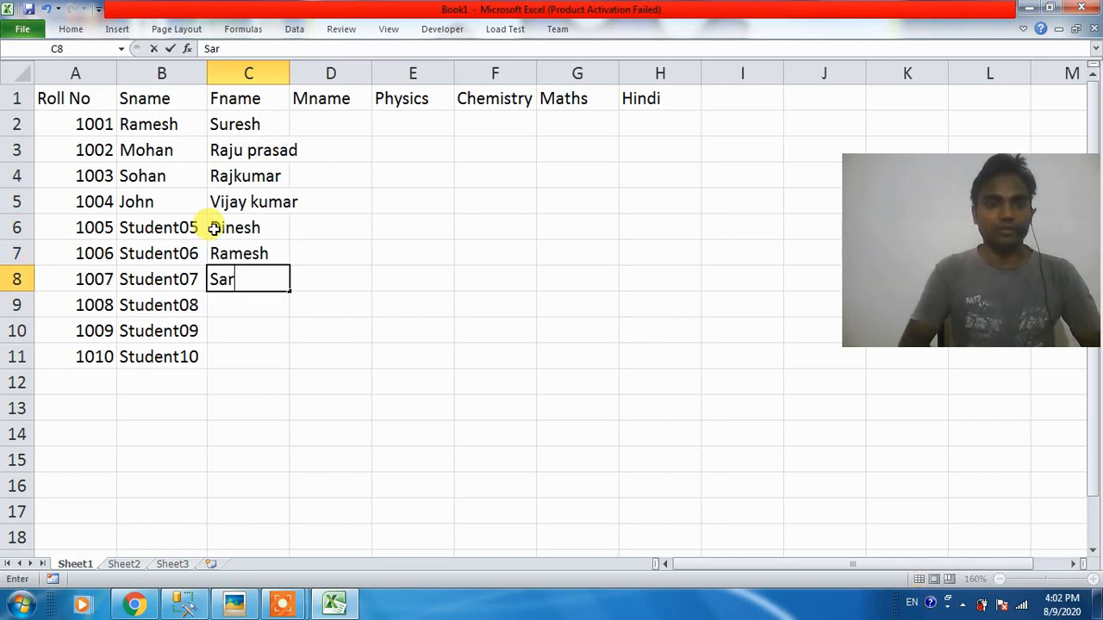
{"action": "type", "text": "dendu"}
{"action": "key", "text": "Return"}
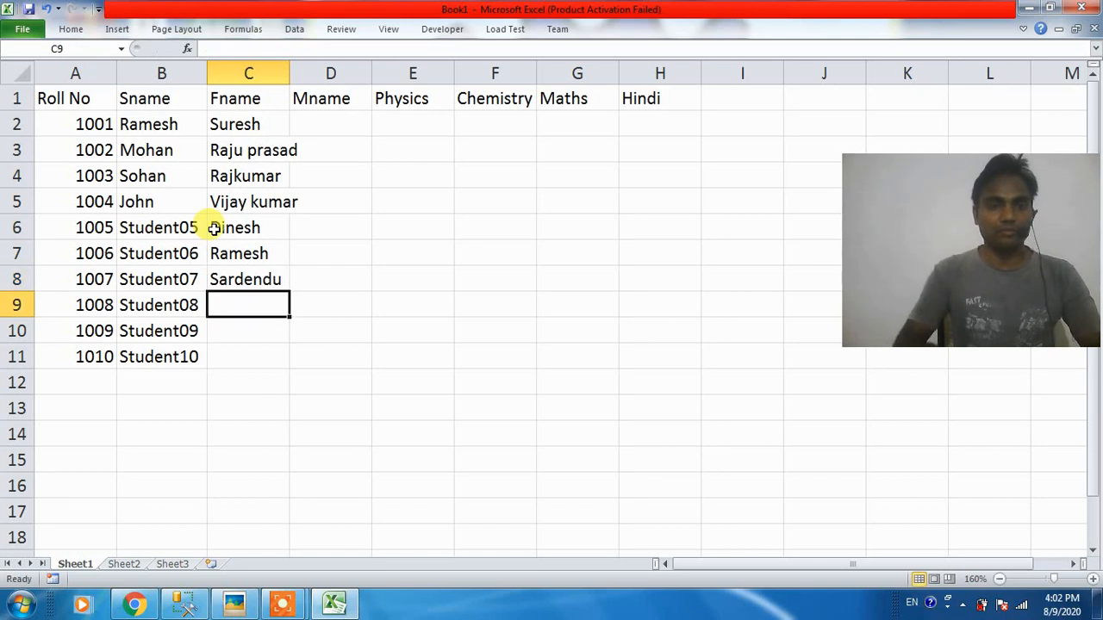
Enter the father's name for Student08 in cell C9, correcting its ending.
{"action": "type", "text": "Manoh"}
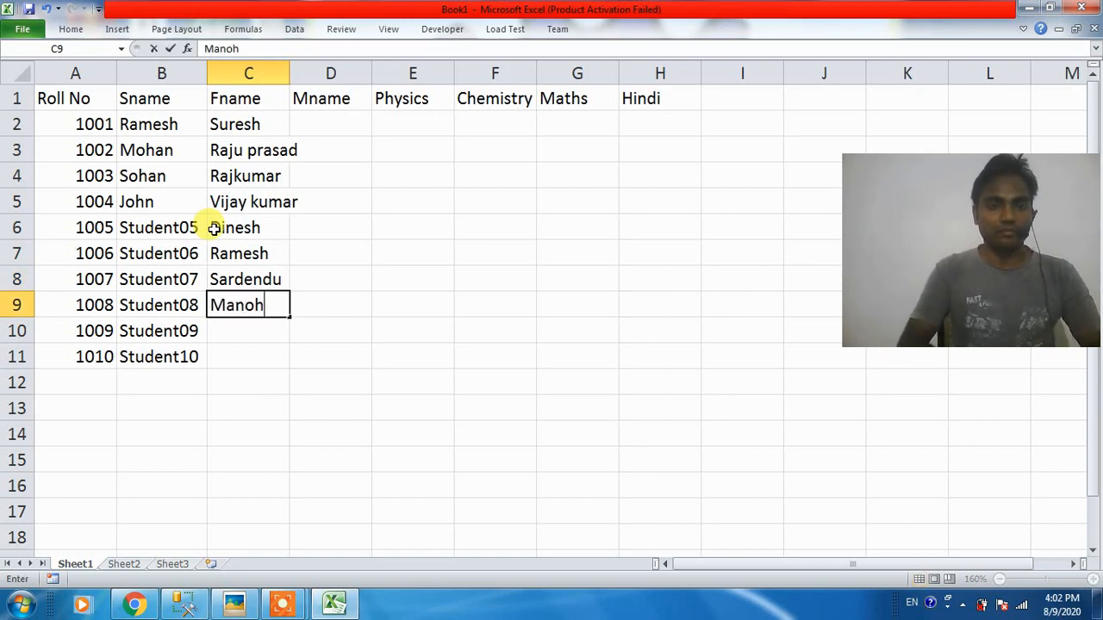
{"action": "type", "text": "a"}
{"action": "key", "text": "BackSpace"}
{"action": "key", "text": "BackSpace"}
{"action": "type", "text": "j"}
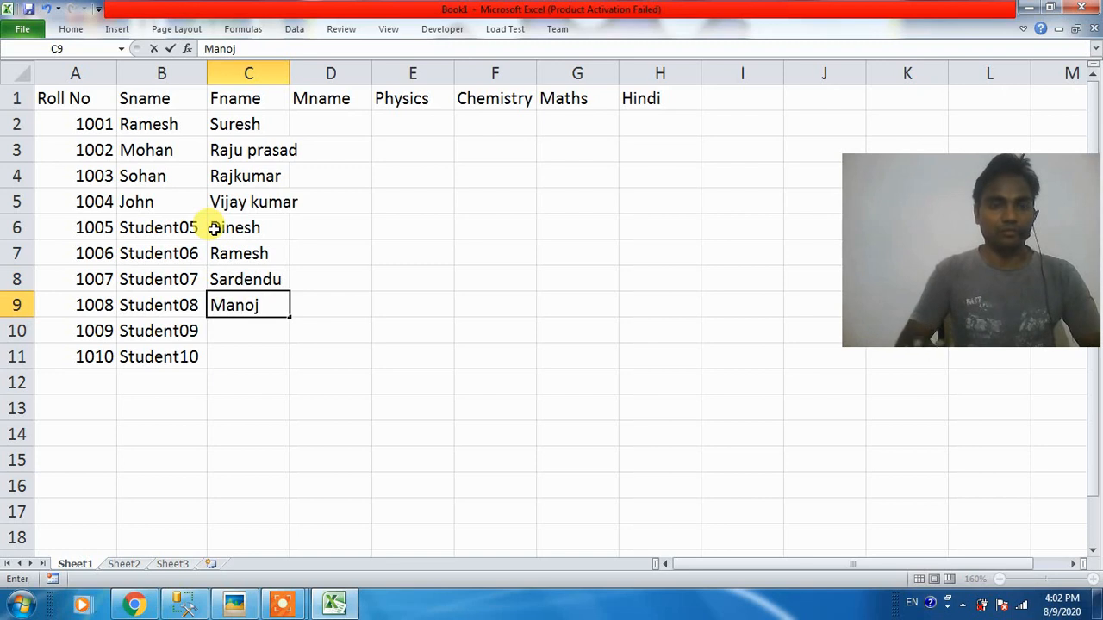
{"action": "key", "text": "Return"}
Enter the father's names for Student09 and Student10 in cells C10 and C11, and widen column C to fit the names.
{"action": "type", "text": "Raj"}
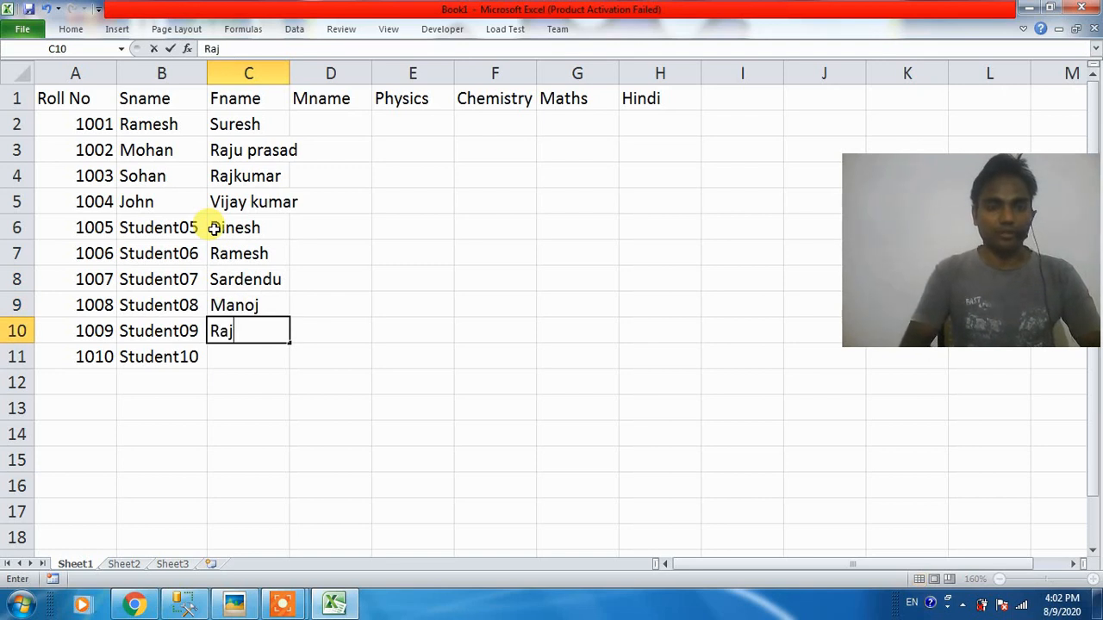
{"action": "type", "text": "eshw"}
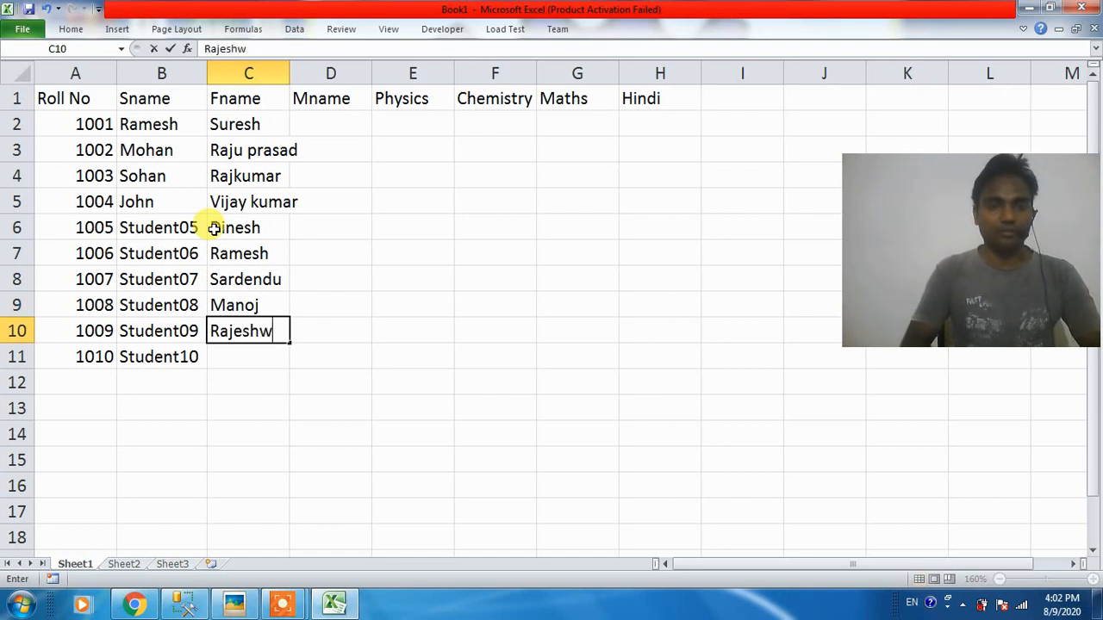
{"action": "type", "text": "ar"}
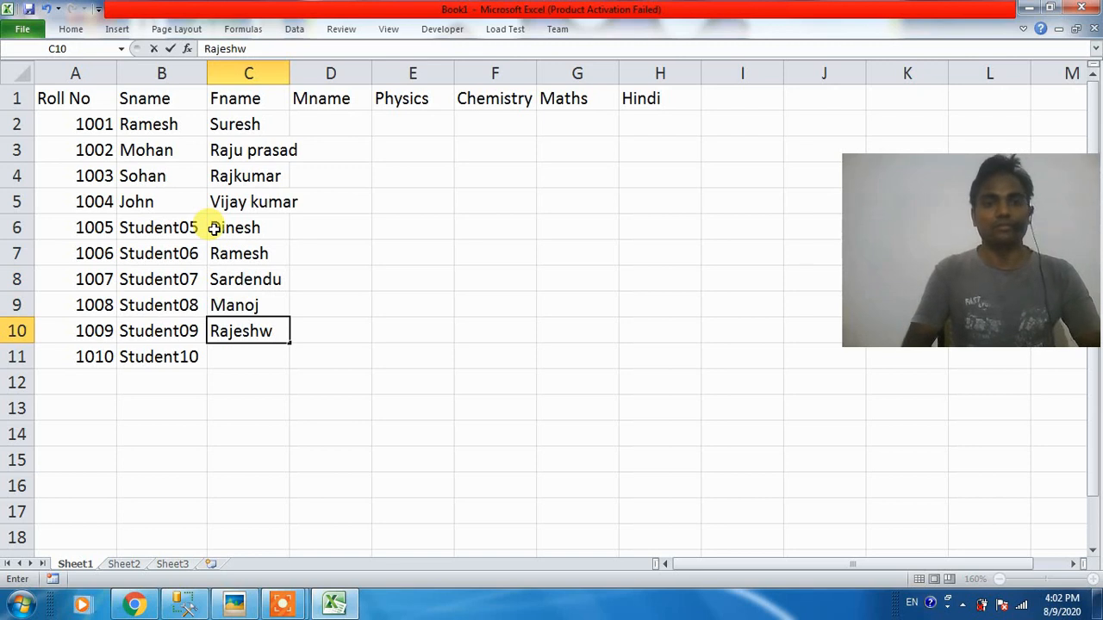
{"action": "type", "text": "ar"}
{"action": "key", "text": "Return"}
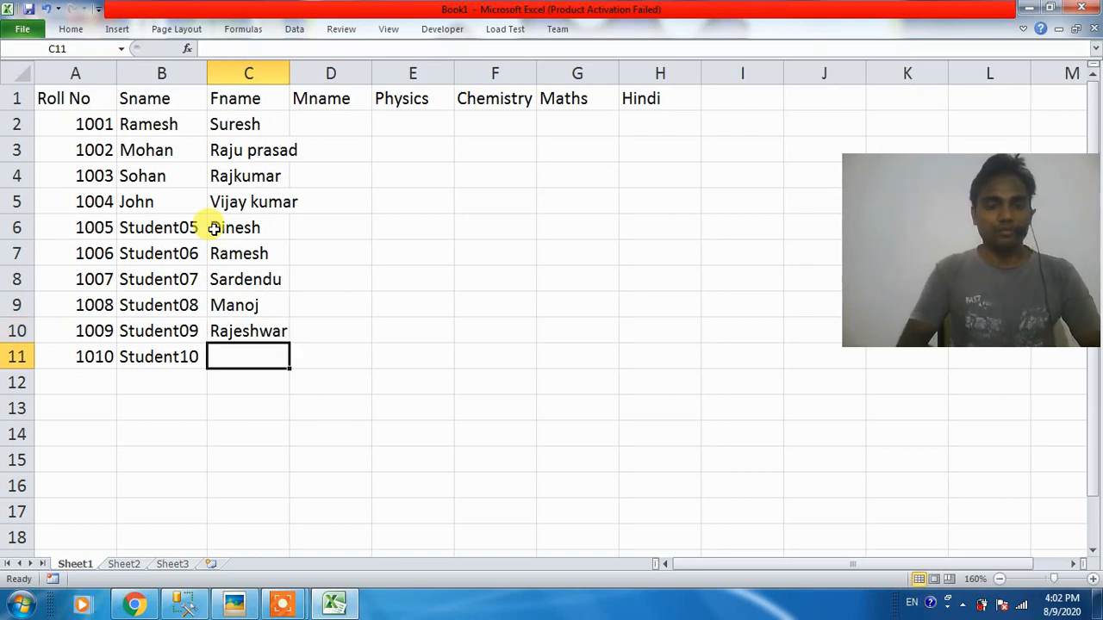
{"action": "type", "text": "Mahesh"}
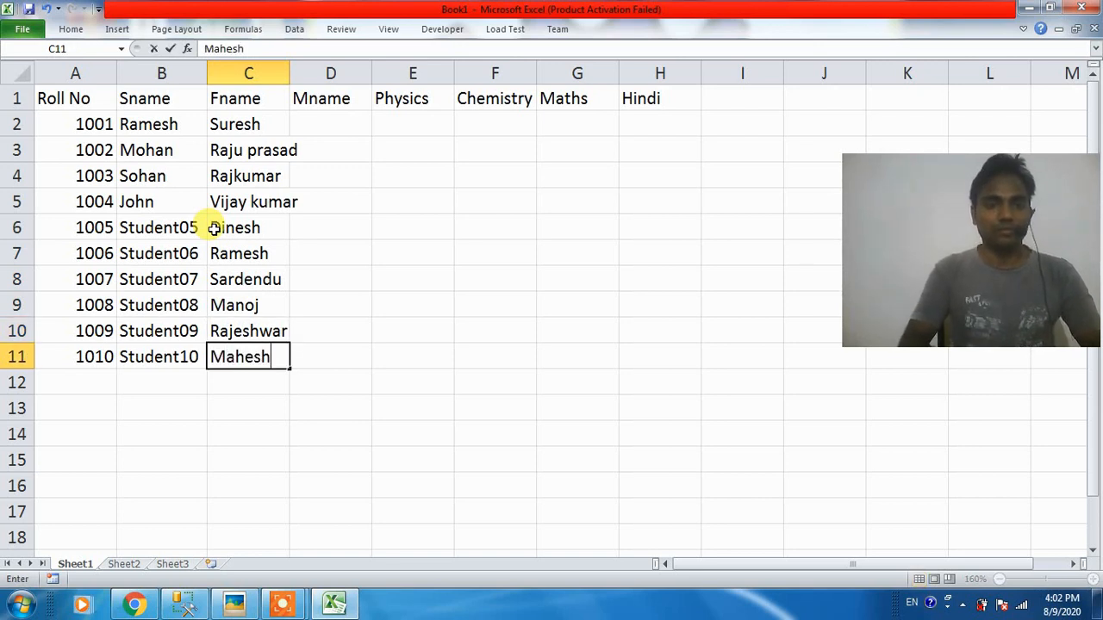
{"action": "key", "text": "Return"}
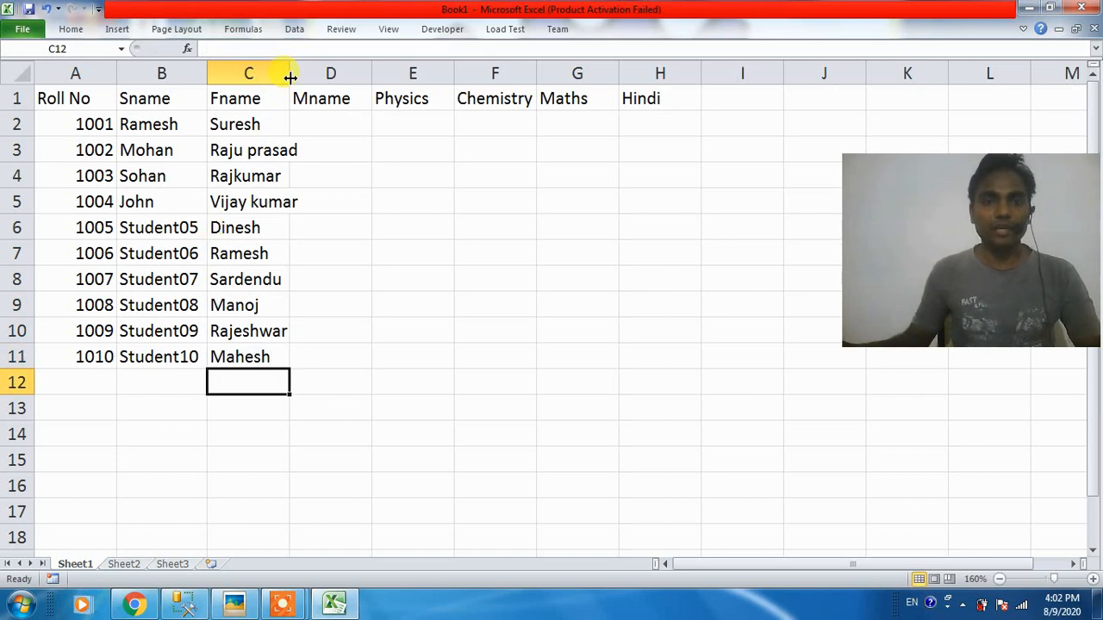
{"action": "left_click_drag", "start_coordinate": [290, 73], "coordinate": [311, 73]}
Enter the mother's names for roll numbers 1001, 1002 and 1003 in cells D2 to D4.
{"action": "left_click", "coordinate": [351, 121]}
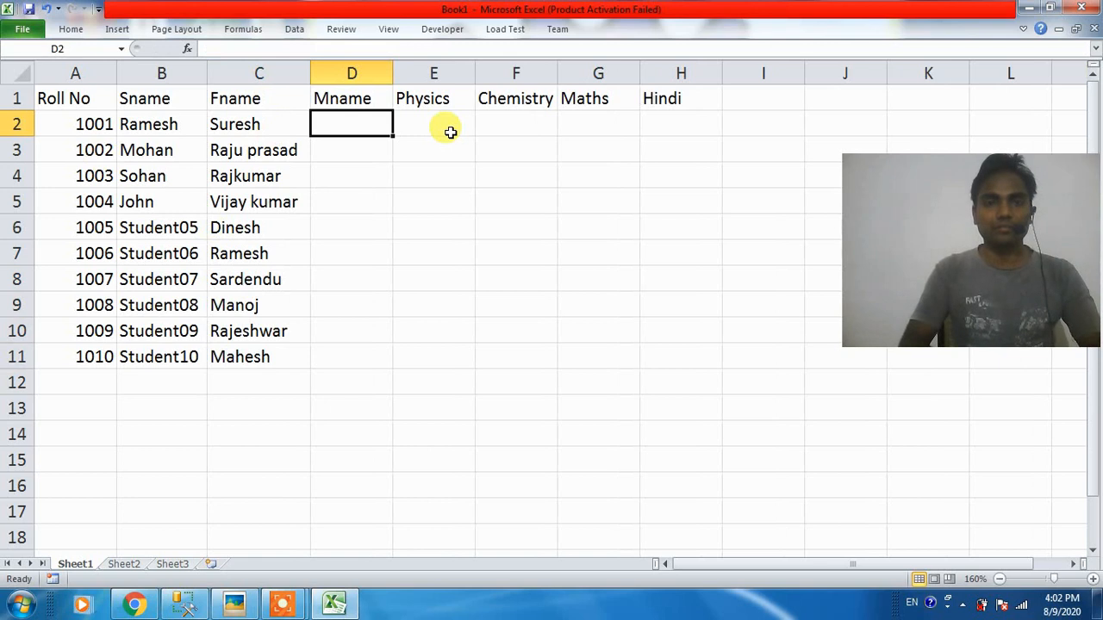
{"action": "type", "text": "Sita"}
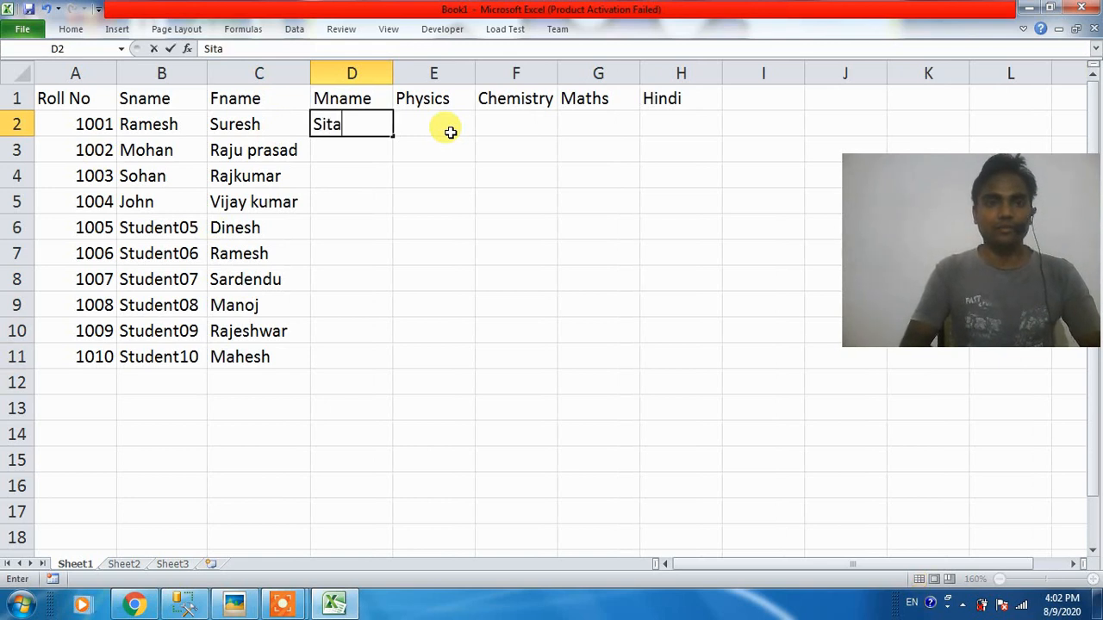
{"action": "key", "text": "Return"}
{"action": "type", "text": "Gita"}
{"action": "key", "text": "Return"}
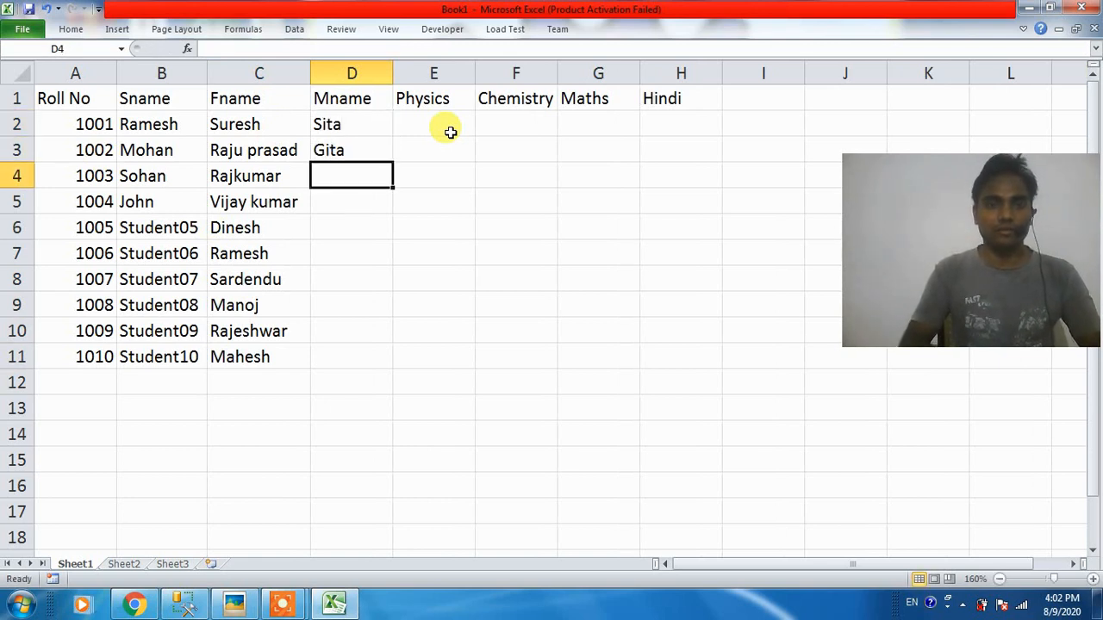
{"action": "type", "text": "Anur"}
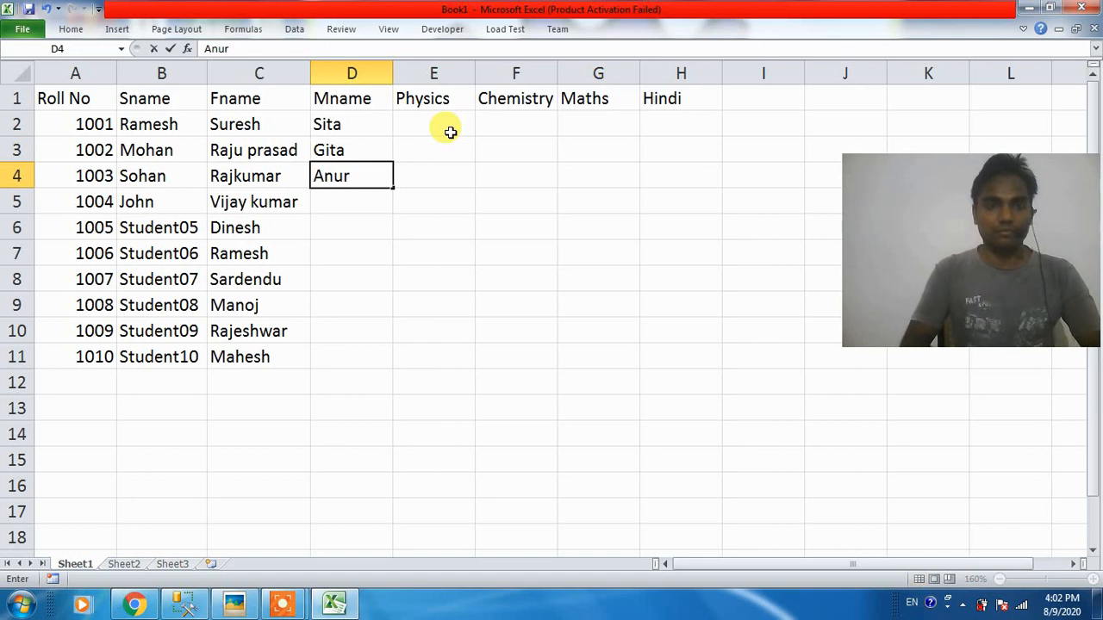
{"action": "type", "text": "adha"}
{"action": "key", "text": "Return"}
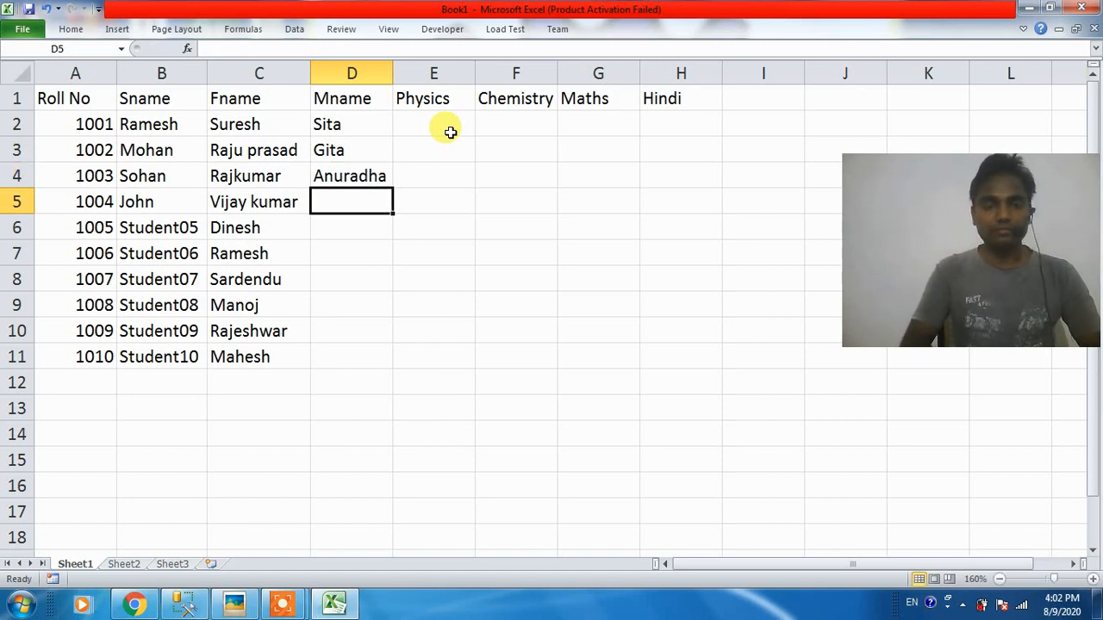
Enter the mother's names for roll number 1004 and Student05 in cells D5 and D6.
{"action": "type", "text": "A"}
{"action": "key", "text": "BackSpace"}
{"action": "key", "text": "BackSpace"}
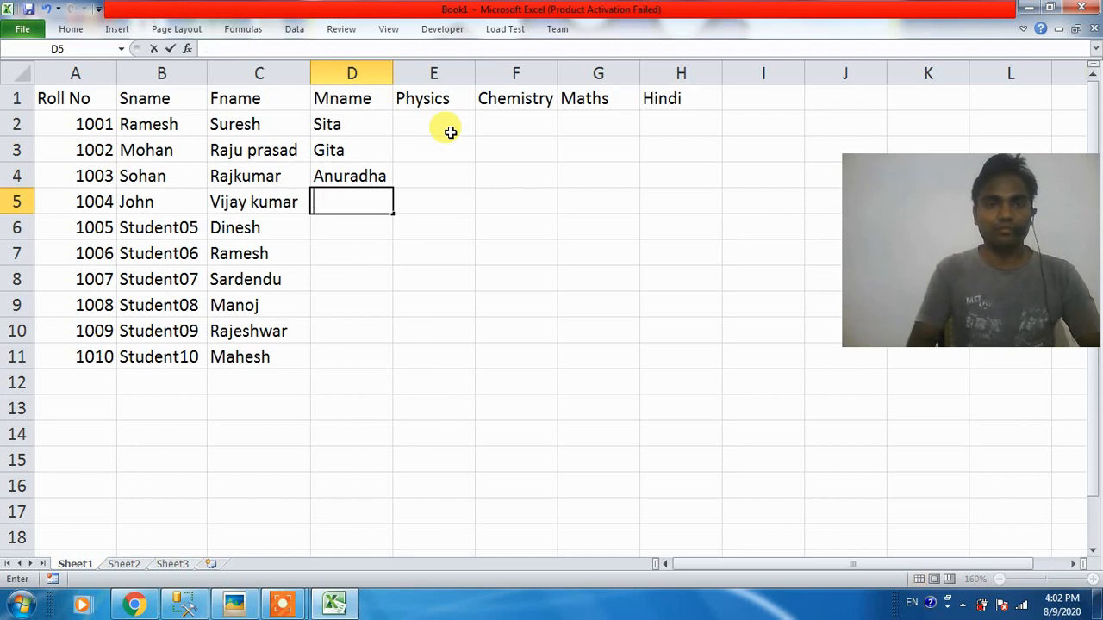
{"action": "type", "text": "Rita"}
{"action": "key", "text": "Return"}
{"action": "type", "text": "Pooja"}
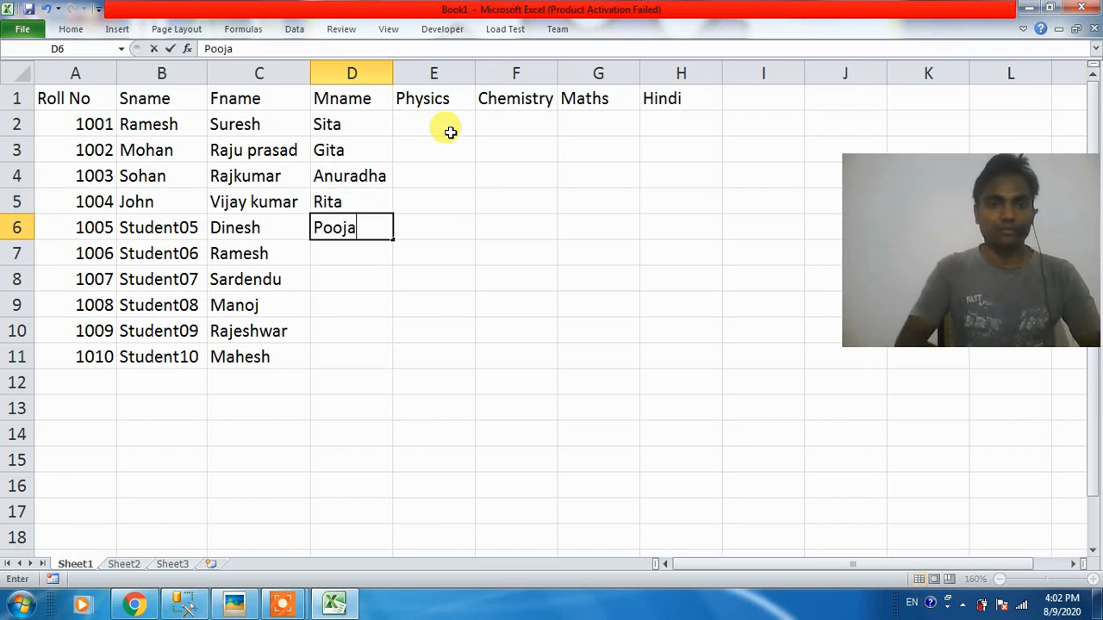
{"action": "key", "text": "Return"}
Enter the mother's names for Student06 and Student07 in cells D7 and D8.
{"action": "type", "text": "Seema"}
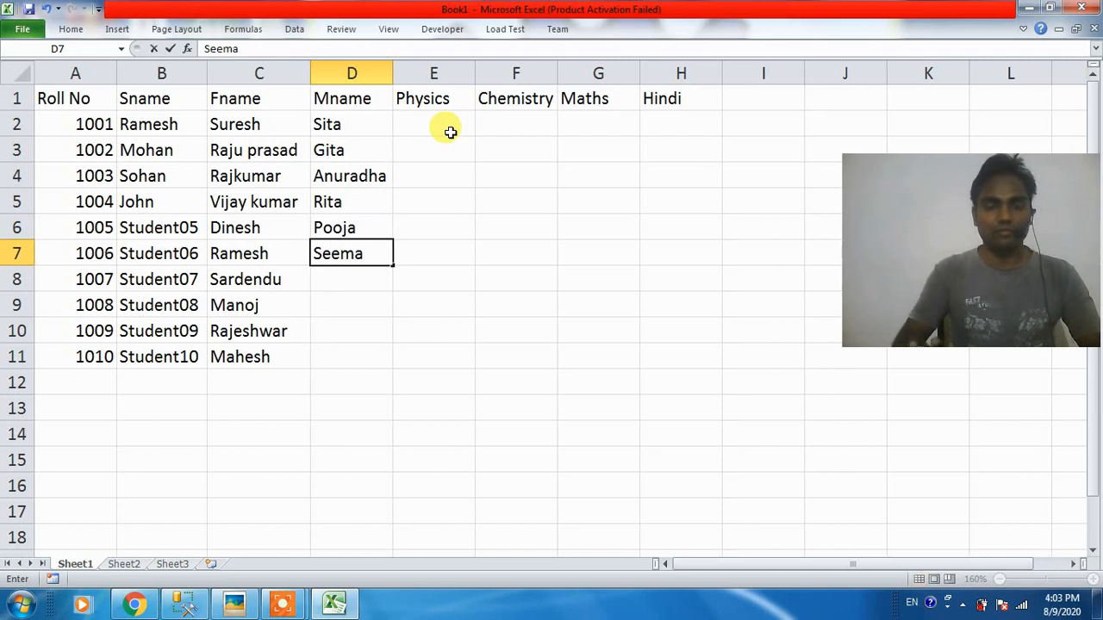
{"action": "key", "text": "Return"}
{"action": "type", "text": "S"}
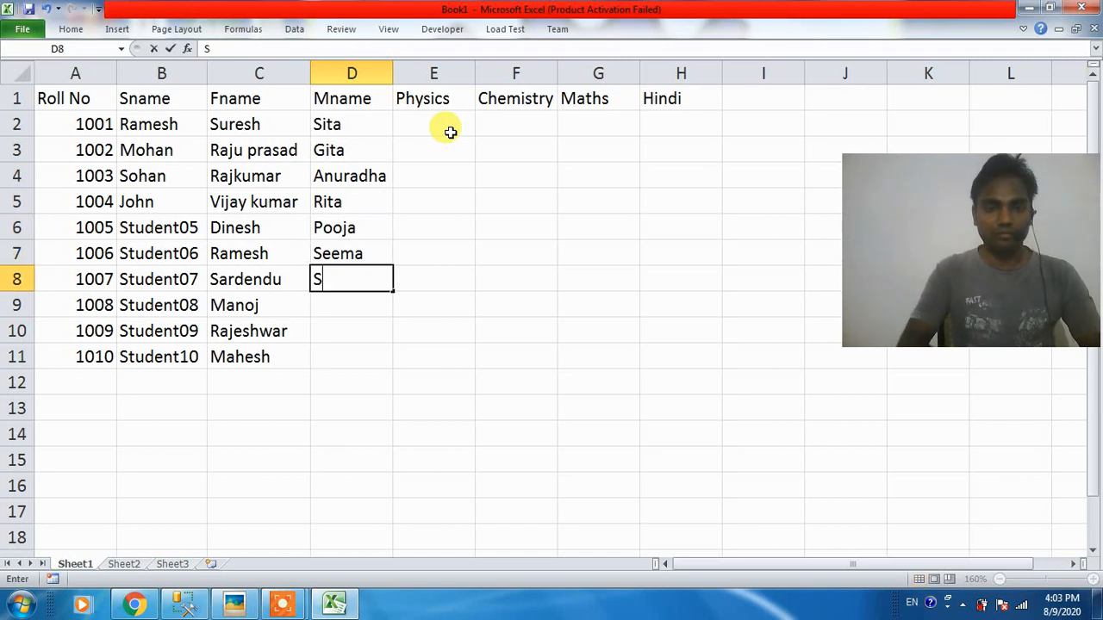
{"action": "type", "text": "Rama"}
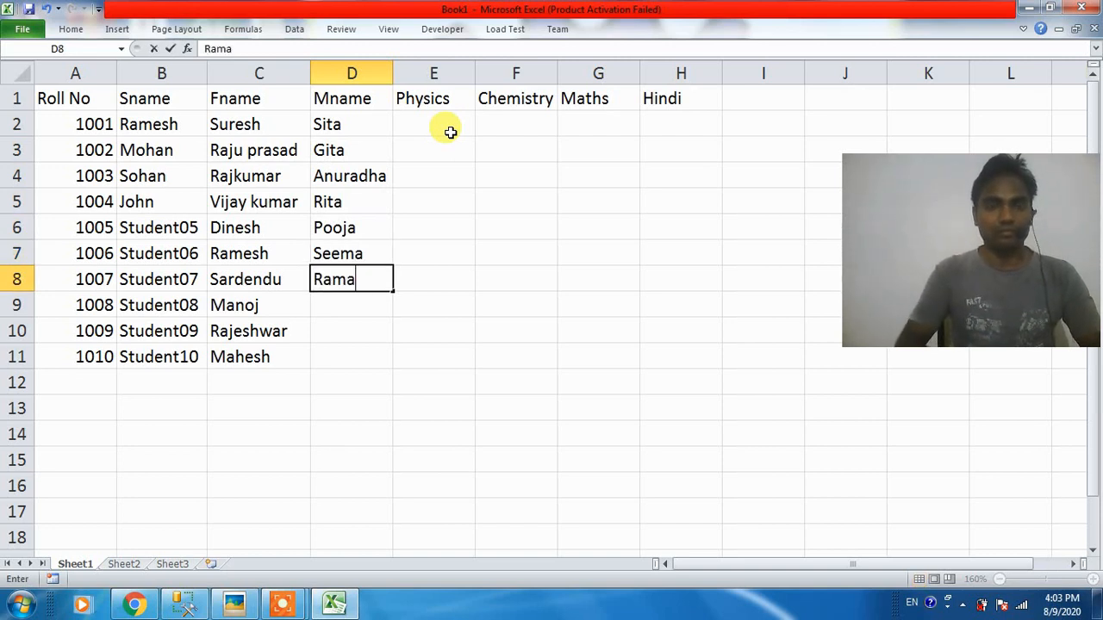
{"action": "key", "text": "Return"}
Enter the mother's name for Student08 in cell D9, replacing the mistaken first entry.
{"action": "type", "text": "Raj"}
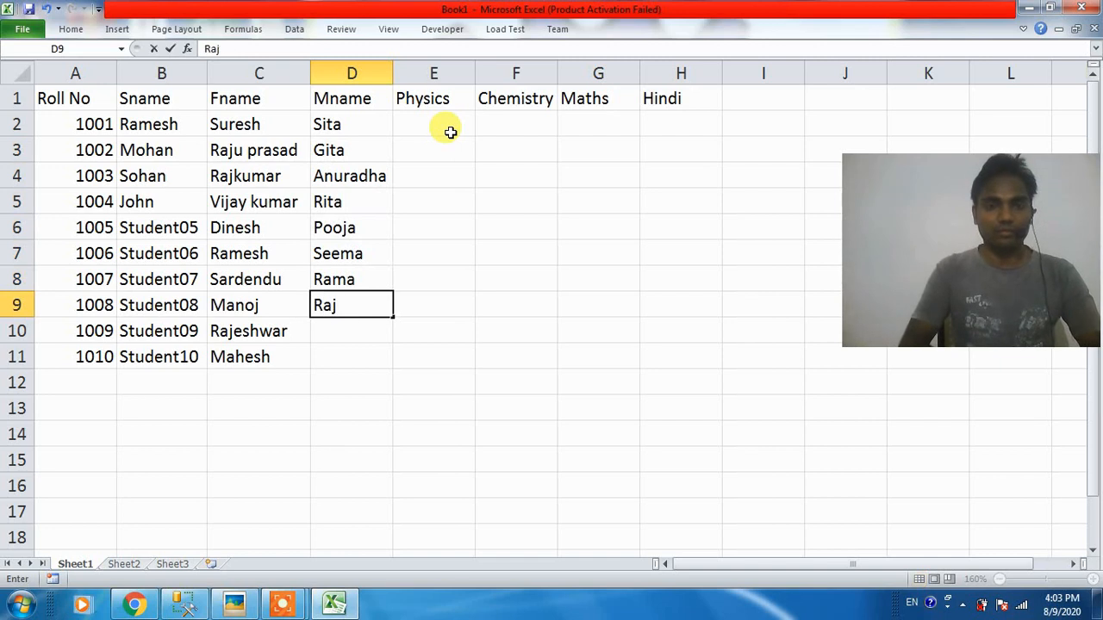
{"action": "key", "text": "BackSpace"}
{"action": "key", "text": "BackSpace"}
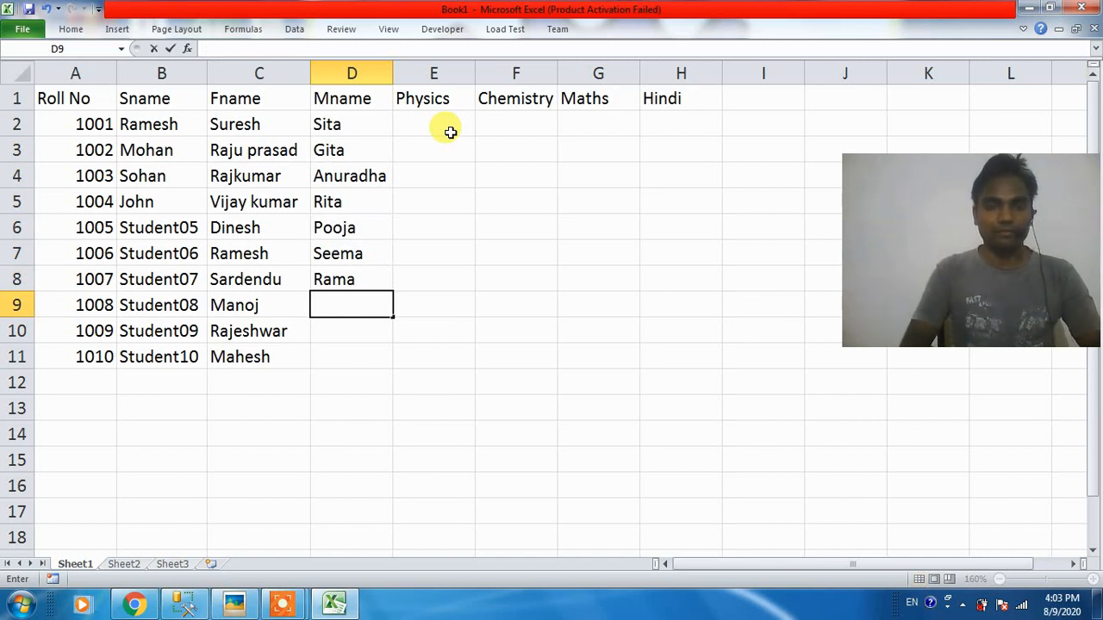
{"action": "type", "text": "Sunita"}
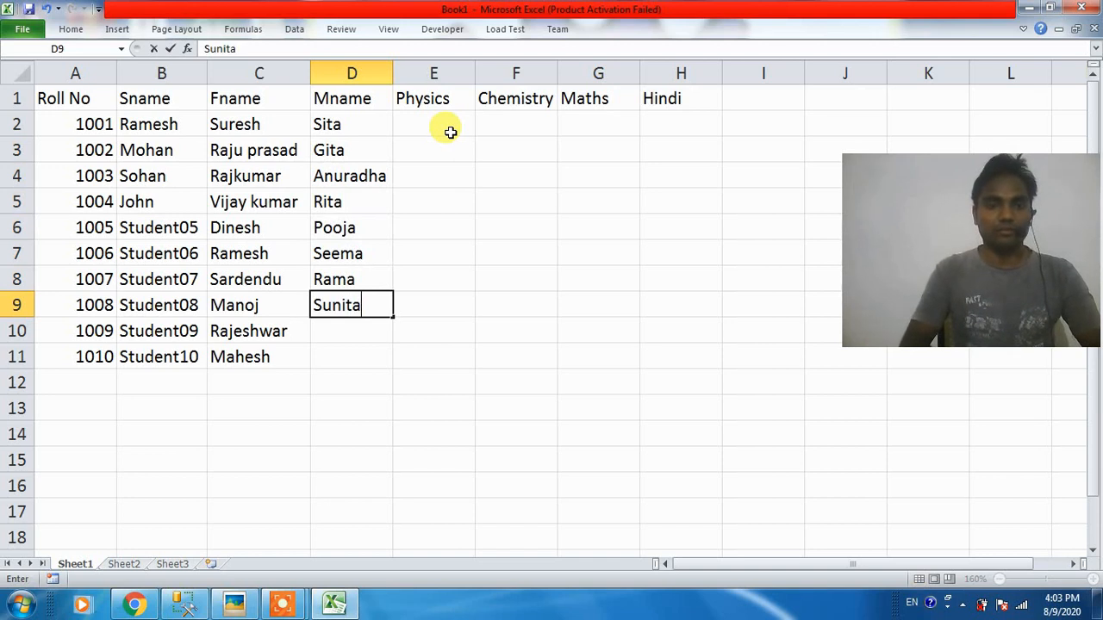
{"action": "key", "text": "Return"}
Enter the mother's names for Student09 and Student10 in cells D10 and D11.
{"action": "type", "text": "Vina"}
{"action": "type", "text": "ee"}
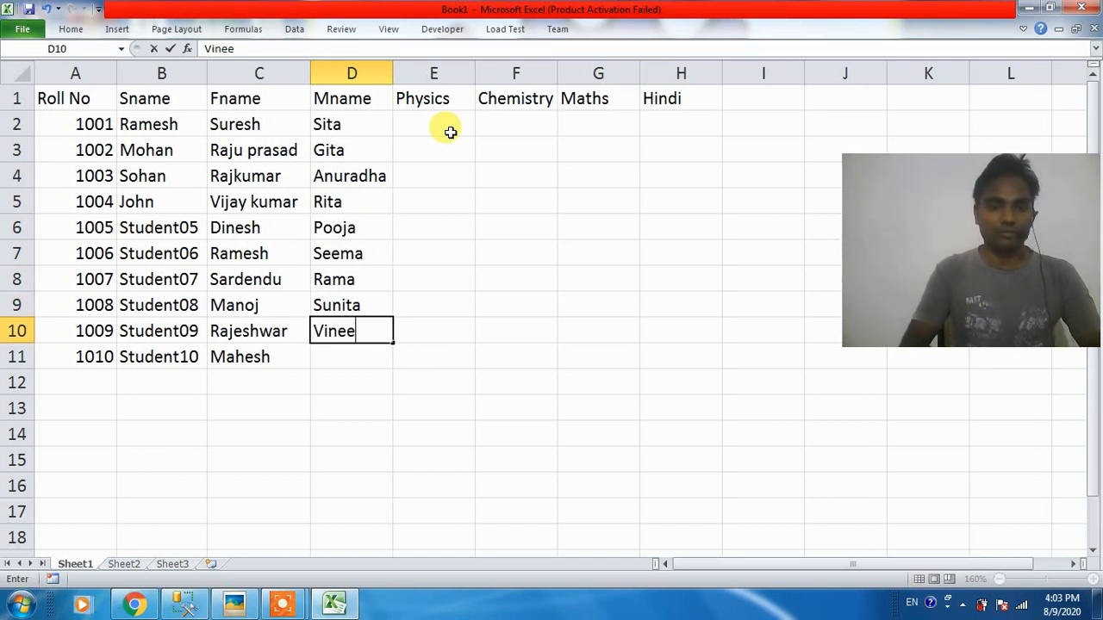
{"action": "type", "text": "ta"}
{"action": "key", "text": "Return"}
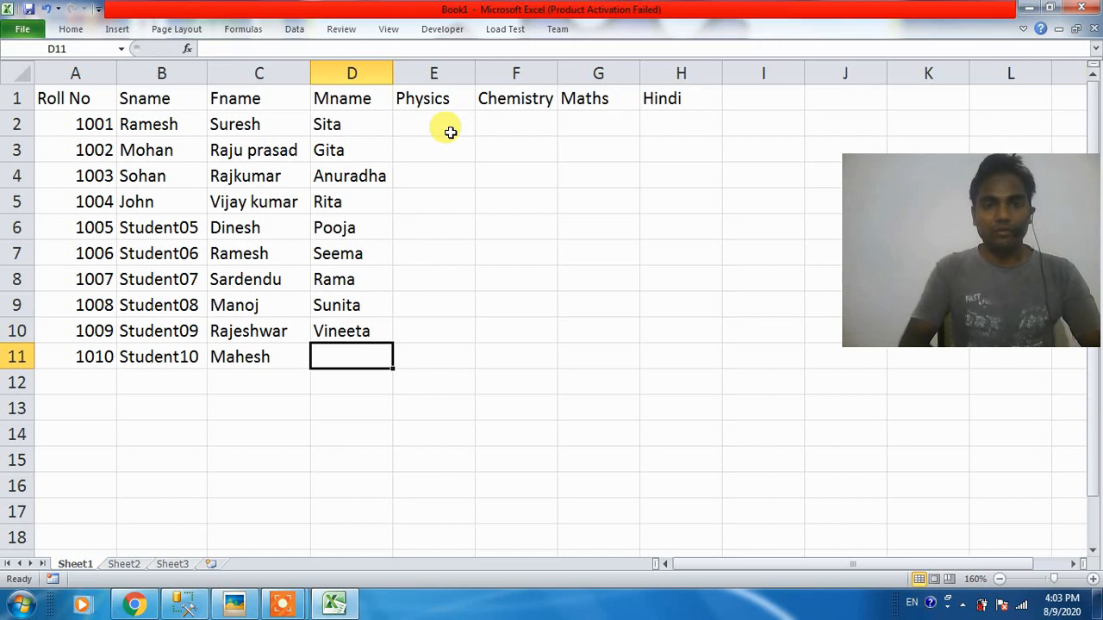
{"action": "type", "text": "V"}
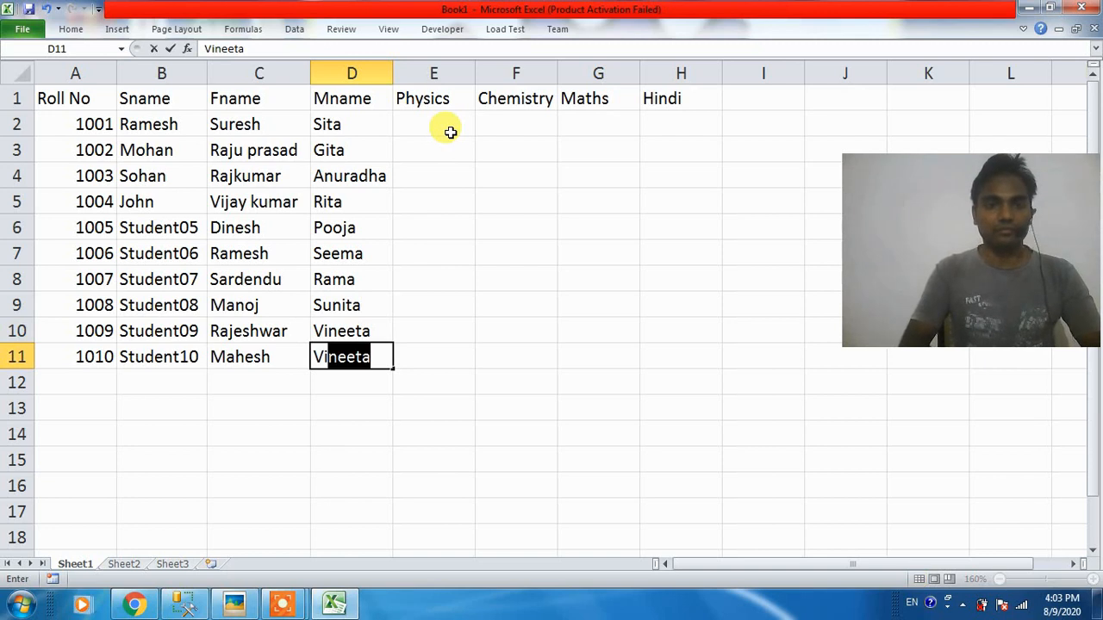
{"action": "type", "text": "inni"}
{"action": "key", "text": "Return"}
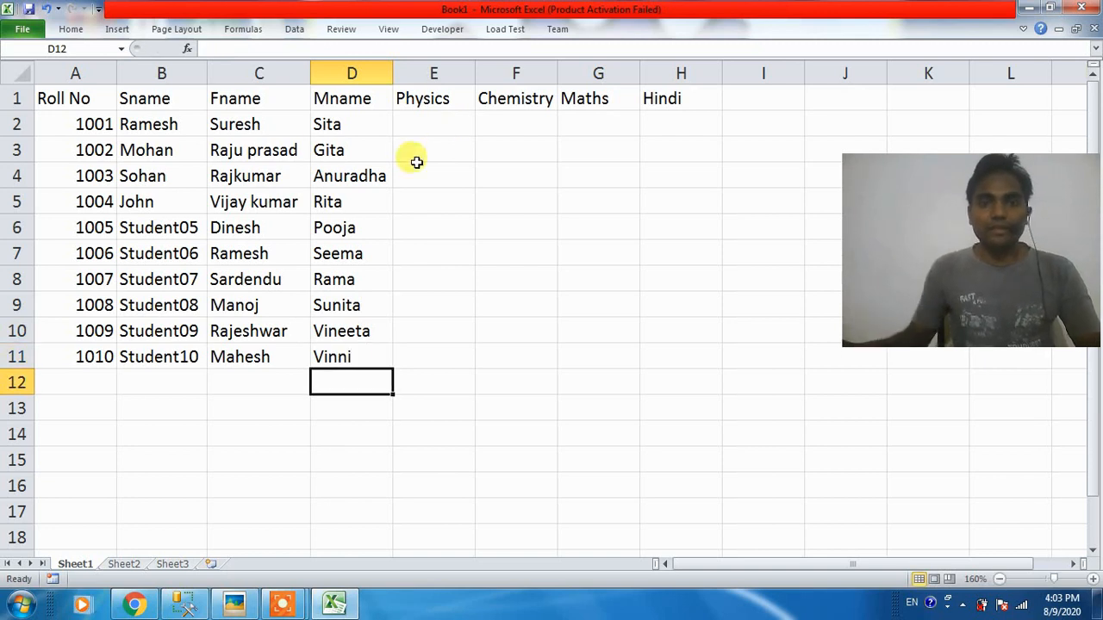
{"action": "left_click", "coordinate": [274, 146]}
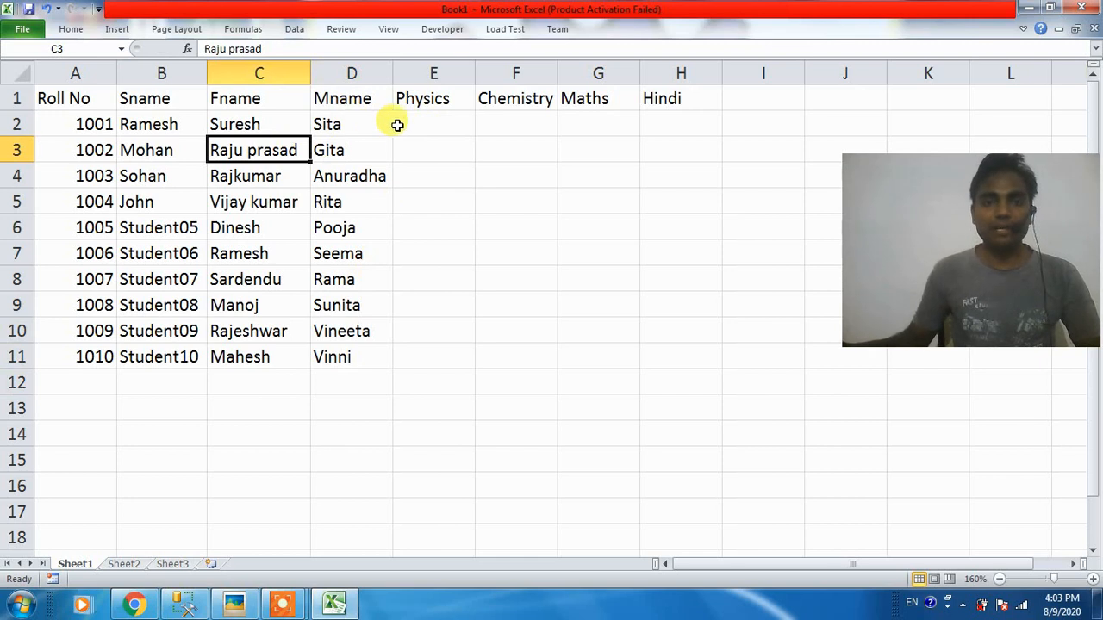
{"action": "left_click", "coordinate": [396, 125]}
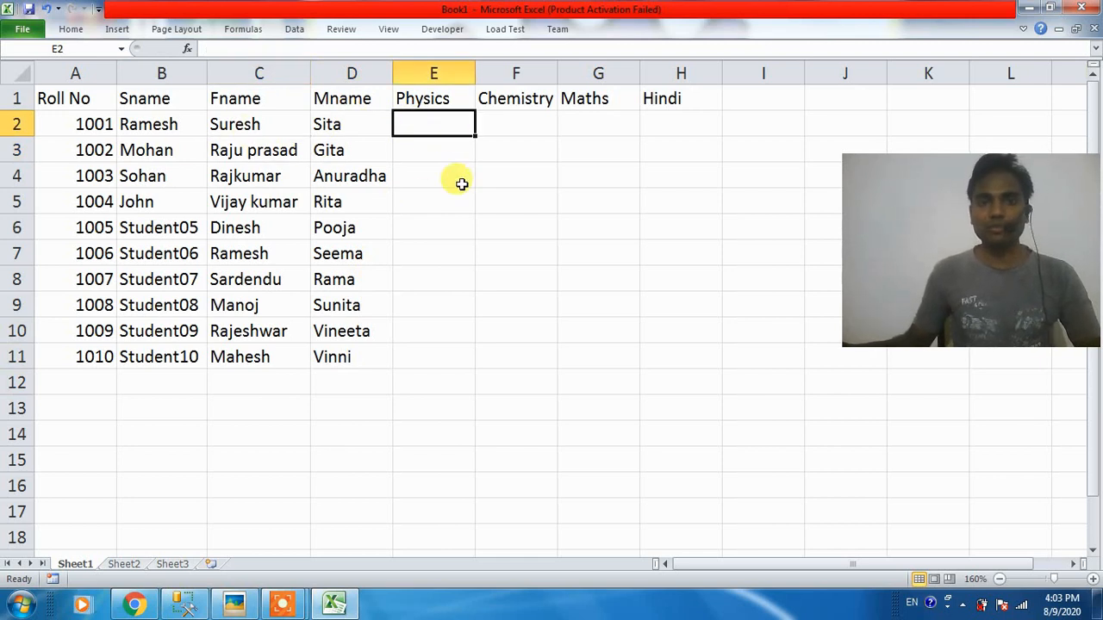
{"action": "left_click", "coordinate": [433, 153]}
Enter the Physics marks 56, 45, 45 and 45 for roll numbers 1001 to 1004 in cells E2 to E5.
{"action": "left_click", "coordinate": [415, 119]}
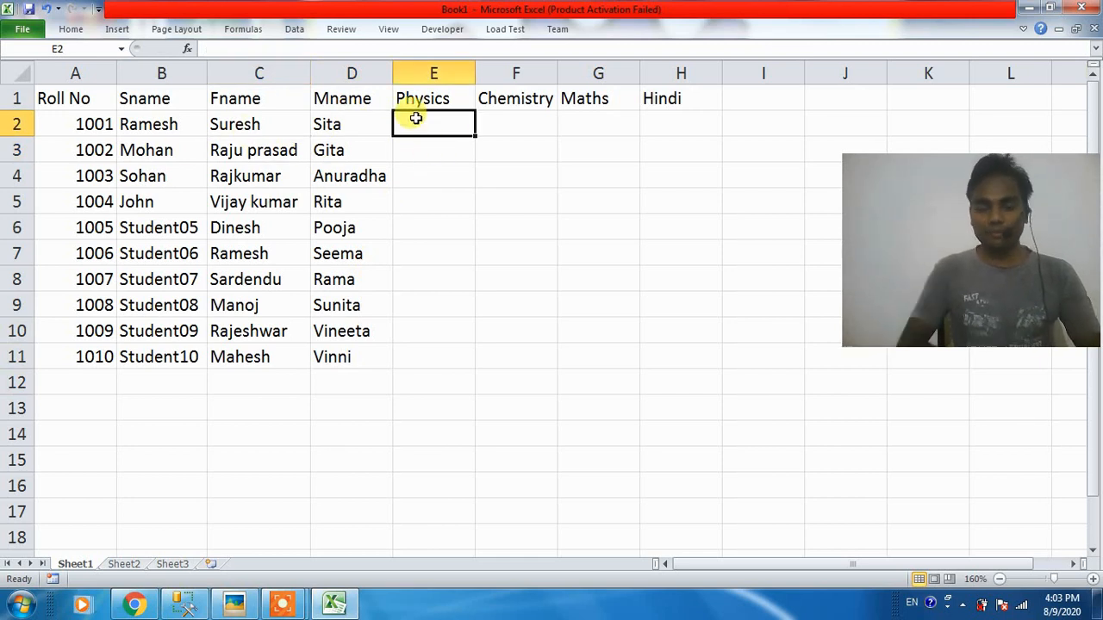
{"action": "type", "text": "56"}
{"action": "key", "text": "Return"}
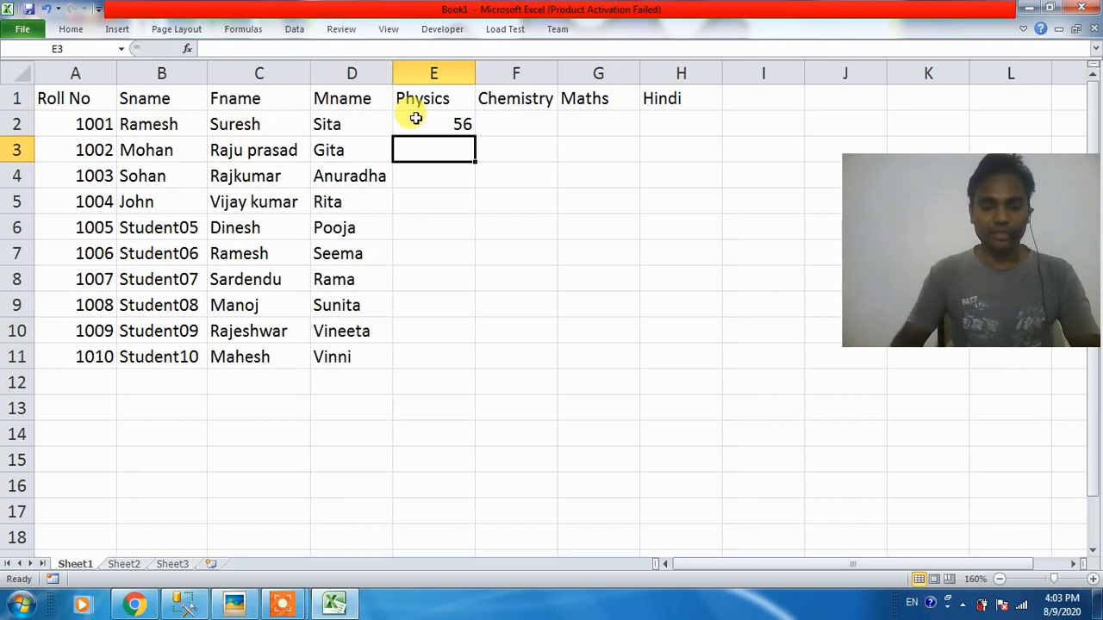
{"action": "type", "text": "45"}
{"action": "key", "text": "Return"}
{"action": "type", "text": "4534"}
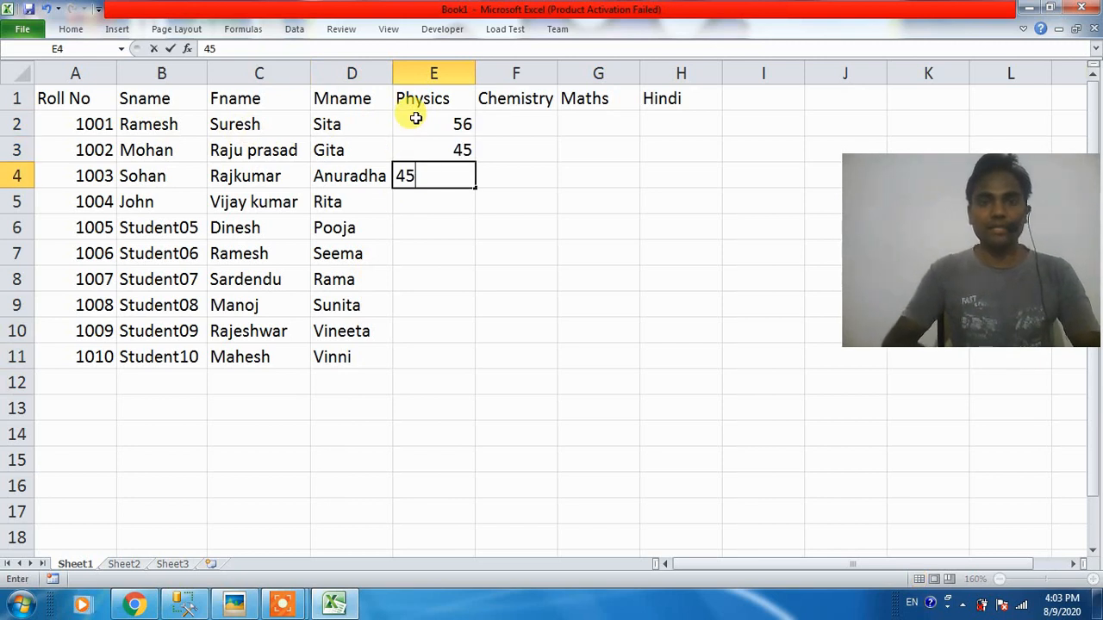
{"action": "key", "text": "Return"}
{"action": "type", "text": "45"}
{"action": "key", "text": "Return"}
Enter the Physics marks 34, 45, 45 and 34 for Student05 to Student08 in cells E6 to E9.
{"action": "type", "text": "34"}
{"action": "key", "text": "Return"}
{"action": "type", "text": "45"}
{"action": "key", "text": "Return"}
{"action": "type", "text": "45"}
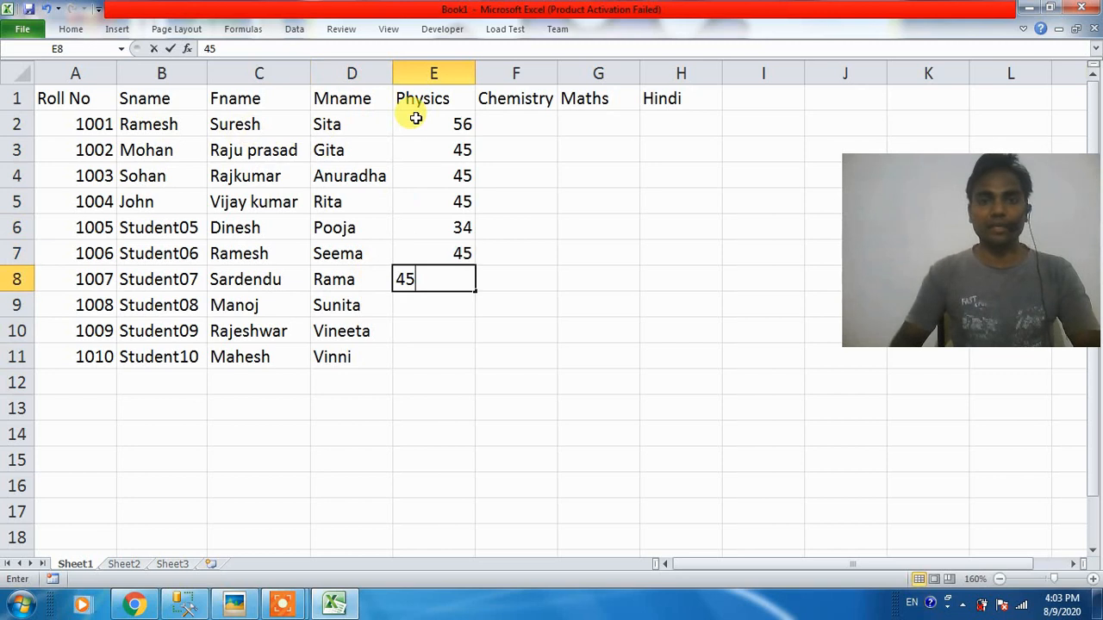
{"action": "key", "text": "Return"}
{"action": "type", "text": "34"}
{"action": "key", "text": "Return"}
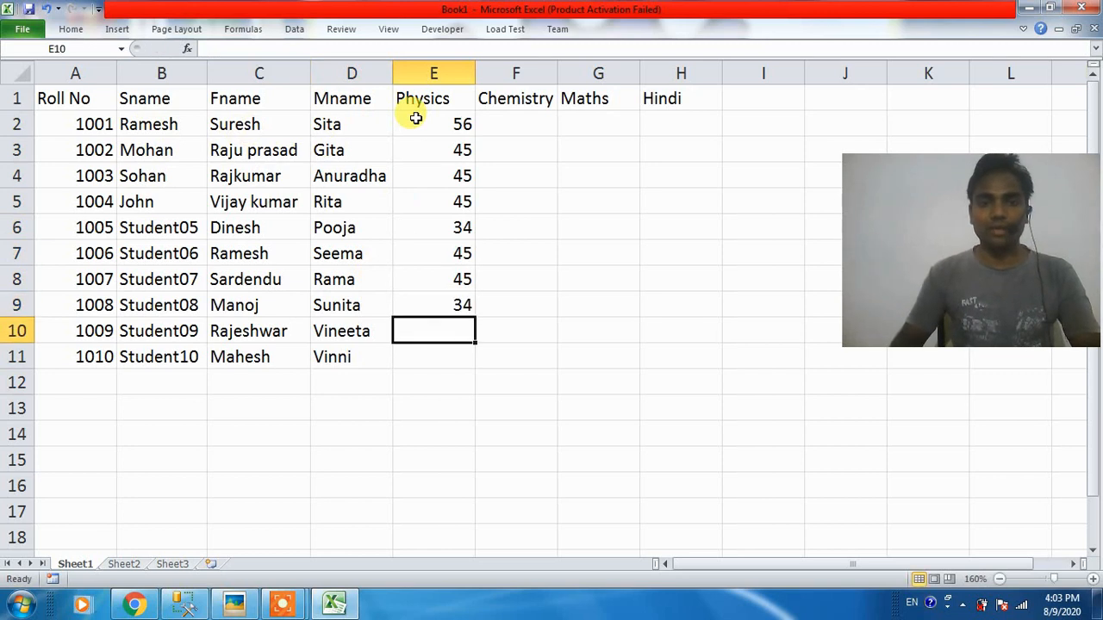
Enter the Physics mark 56 for both Student09 and Student10 in cells E10 and E11, overwriting the mistyped mark in E10.
{"action": "type", "text": "654"}
{"action": "key", "text": "Return"}
{"action": "key", "text": "Up"}
{"action": "type", "text": "56"}
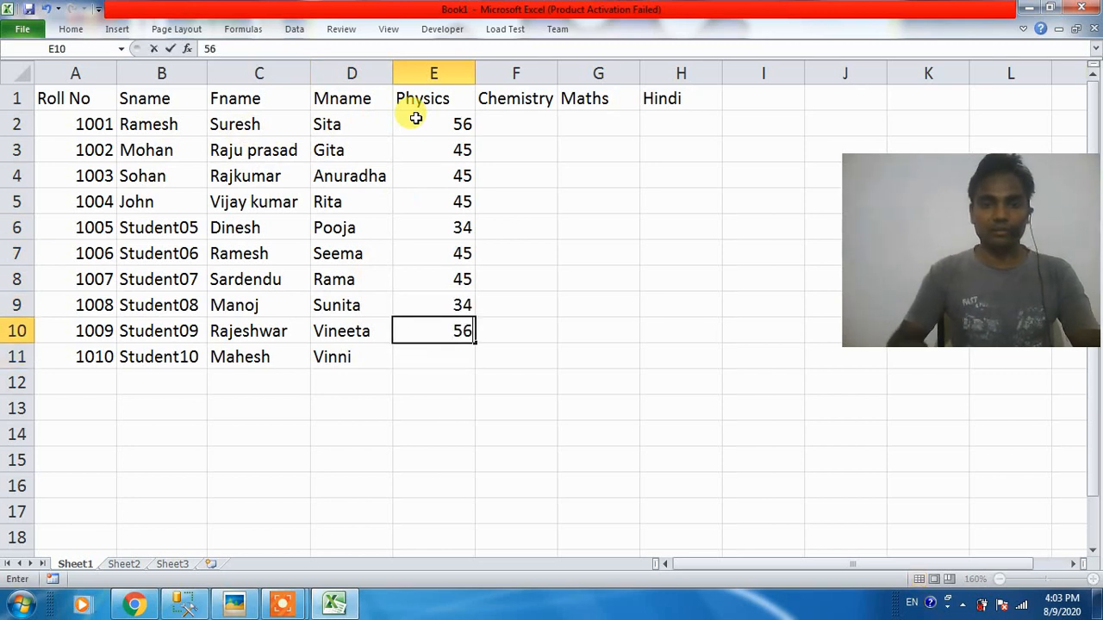
{"action": "key", "text": "Return"}
{"action": "type", "text": "56"}
{"action": "key", "text": "Return"}
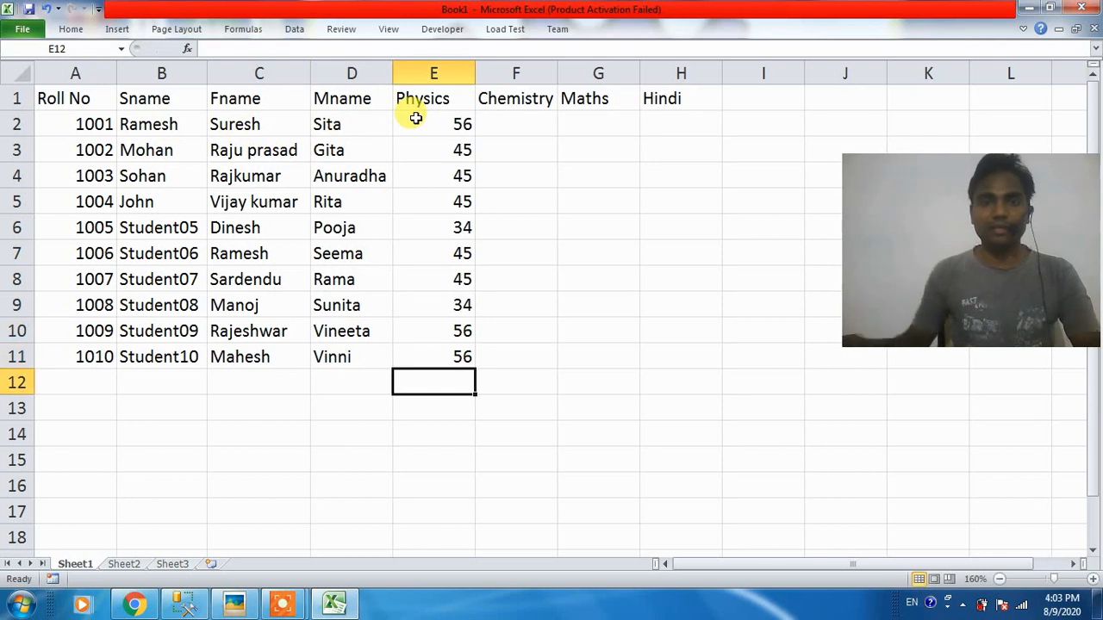
Enter the Chemistry marks 65, 44 and 33 for roll numbers 1001 to 1003 in cells F2 to F4.
{"action": "left_click", "coordinate": [513, 127]}
{"action": "type", "text": "65"}
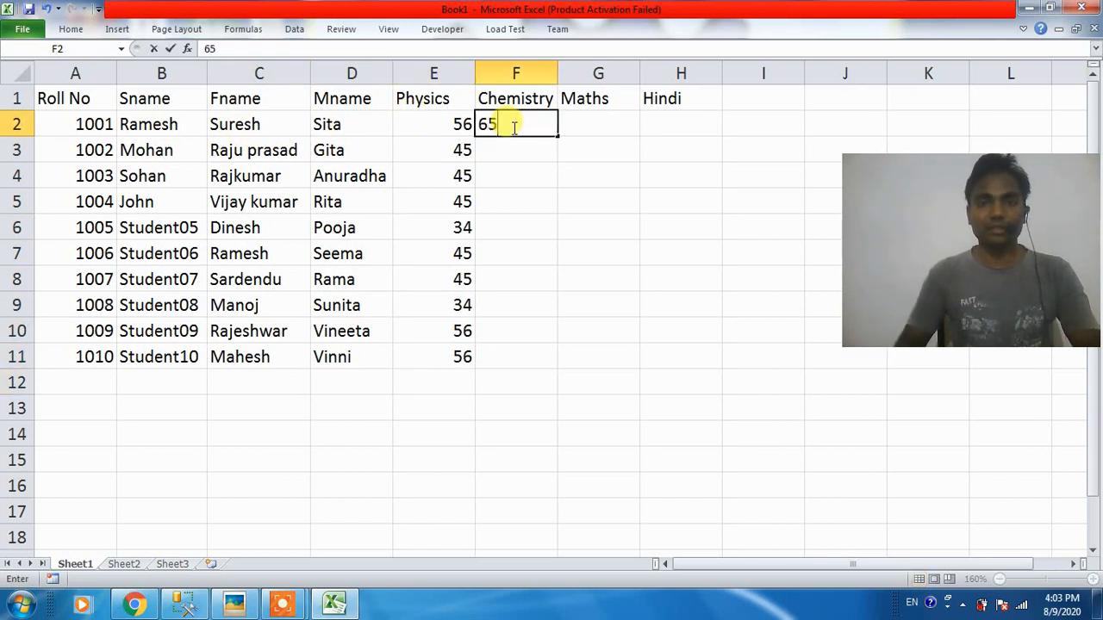
{"action": "key", "text": "Return"}
{"action": "type", "text": "44"}
{"action": "key", "text": "Return"}
{"action": "type", "text": "33"}
{"action": "key", "text": "Return"}
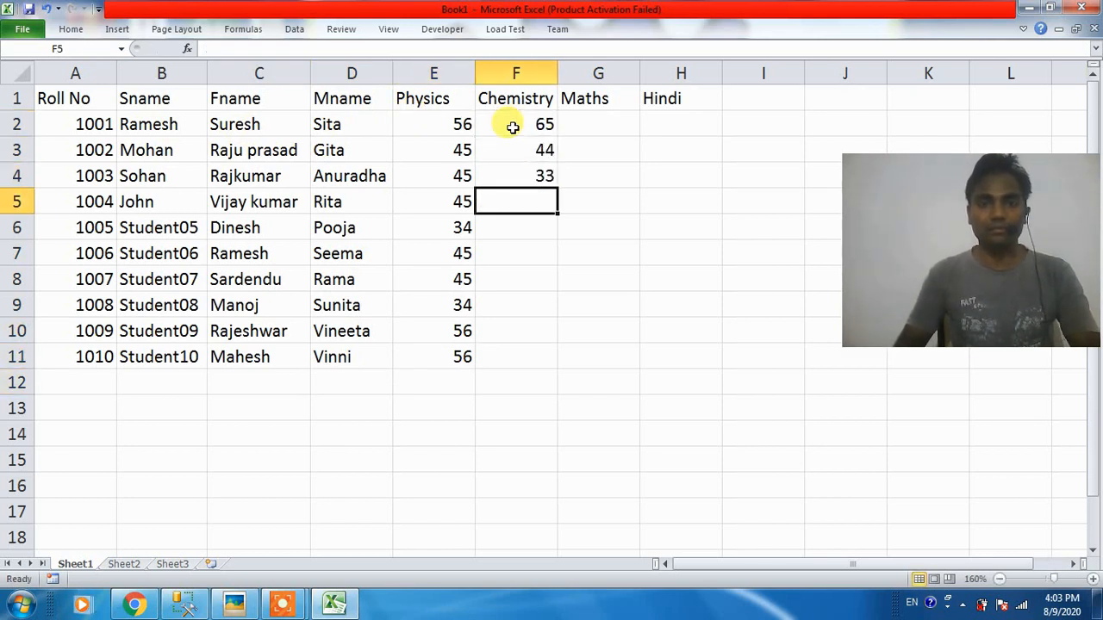
Enter the Chemistry marks 44 and 54 for roll numbers 1004 and 1005 in cells F5 and F6.
{"action": "type", "text": "44"}
{"action": "key", "text": "Return"}
{"action": "type", "text": "54"}
{"action": "key", "text": "Return"}
Change the Chemistry mark for roll number 1003 in cell F4 to 54.
{"action": "key", "text": "Up"}
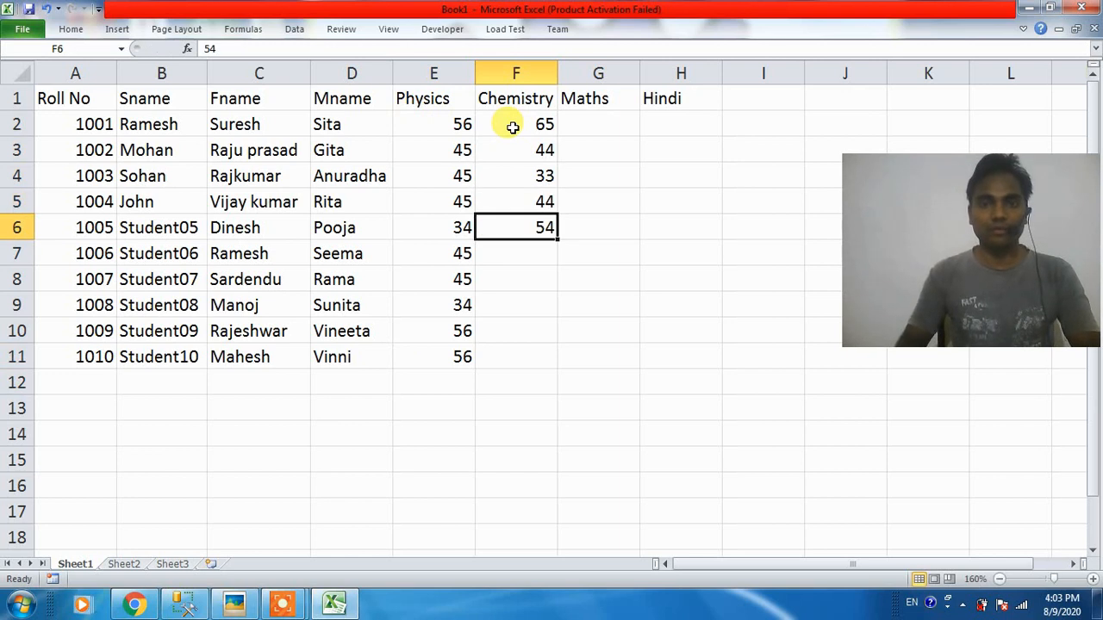
{"action": "key", "text": "Up"}
{"action": "key", "text": "Up"}
{"action": "type", "text": "54"}
{"action": "key", "text": "Return"}
Enter the Chemistry marks 55 and 44 for Student06 and Student07 in cells F7 and F8.
{"action": "key", "text": "Down"}
{"action": "key", "text": "Down"}
{"action": "type", "text": "55"}
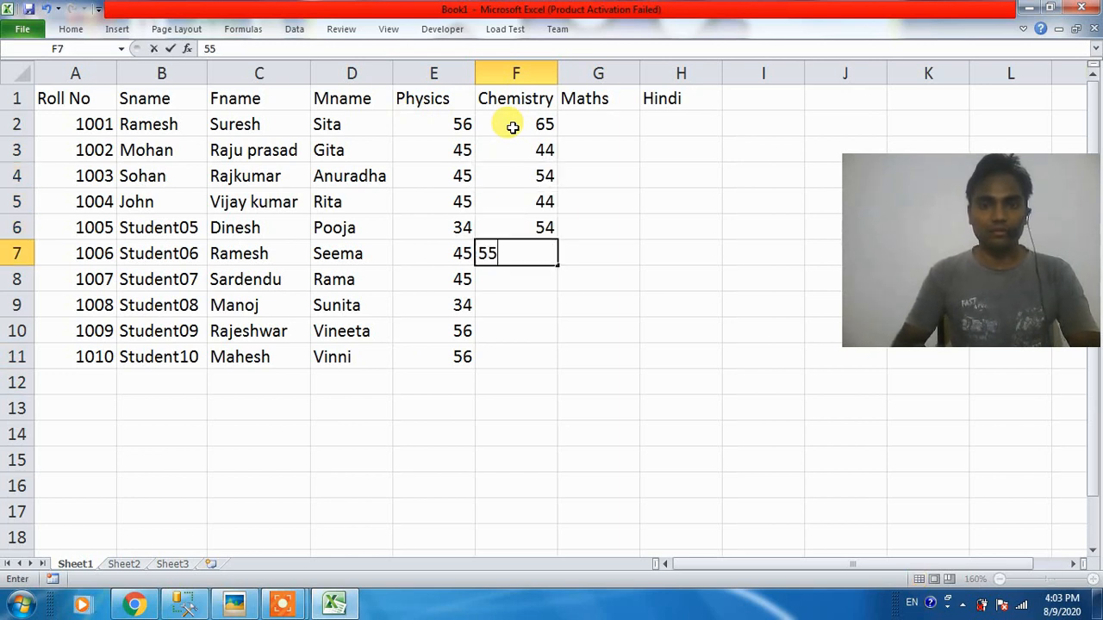
{"action": "key", "text": "Return"}
{"action": "type", "text": "44"}
{"action": "key", "text": "Return"}
Enter the Chemistry marks 44, 55 and 44 for Student08 to Student10 in cells F9 to F11, overwriting the first entry in F9.
{"action": "type", "text": "33"}
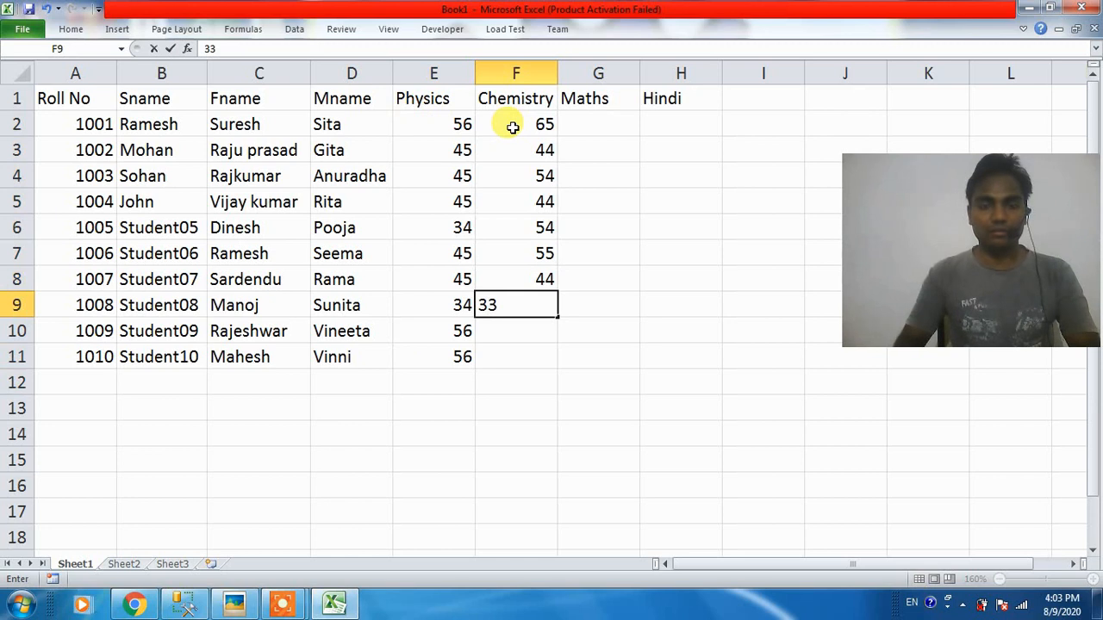
{"action": "key", "text": "Up"}
{"action": "key", "text": "Down"}
{"action": "type", "text": "44"}
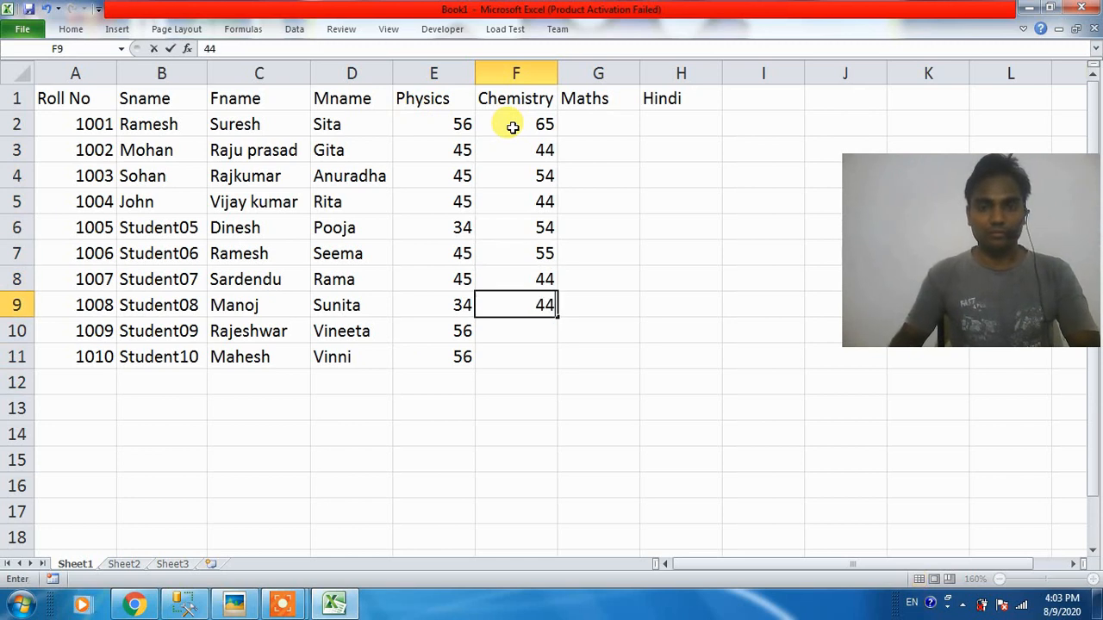
{"action": "key", "text": "Return"}
{"action": "type", "text": "55"}
{"action": "key", "text": "Return"}
{"action": "type", "text": "44"}
{"action": "key", "text": "Return"}
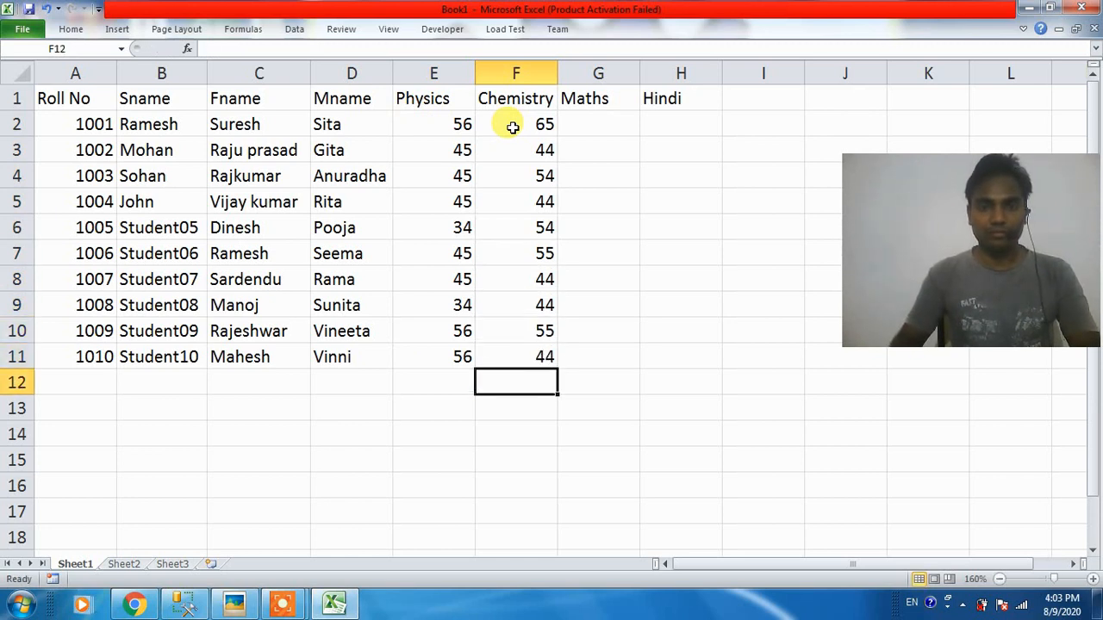
Enter the Maths mark 56 in cell G2 and fill it down as an increasing series to G11.
{"action": "left_click", "coordinate": [585, 122]}
{"action": "type", "text": "56"}
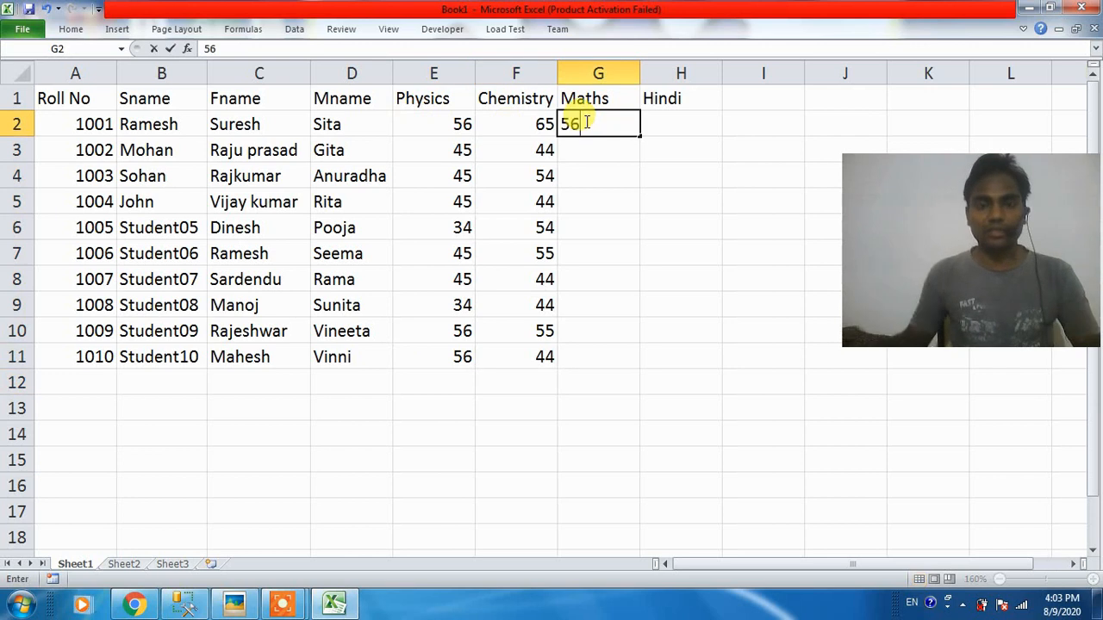
{"action": "key", "text": "Return"}
{"action": "left_click", "coordinate": [630, 131]}
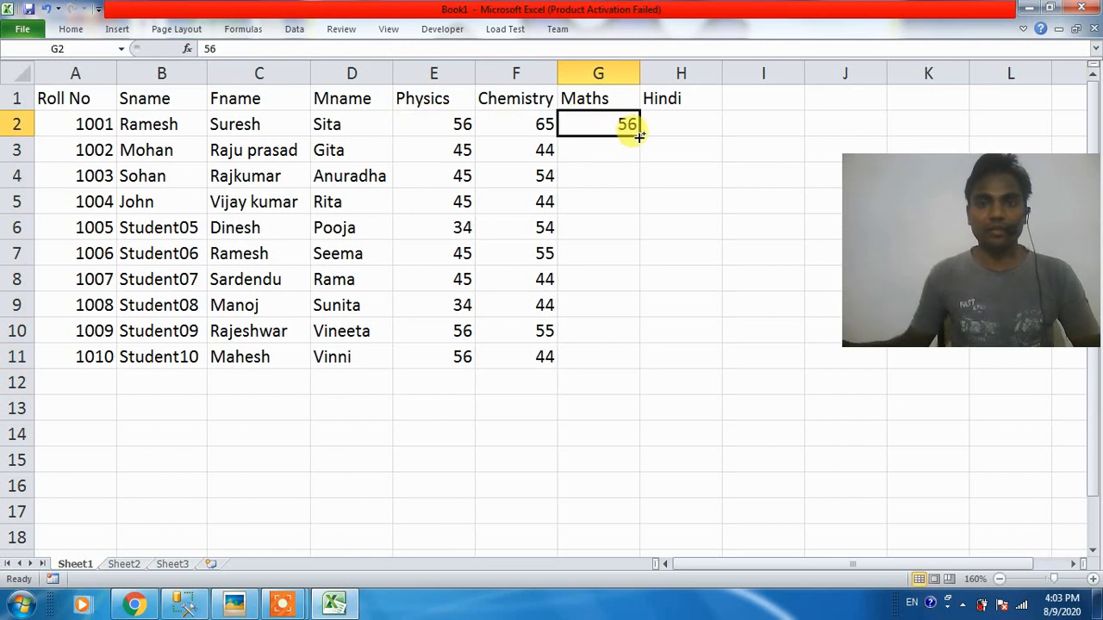
{"action": "left_click_drag", "start_coordinate": [637, 131], "coordinate": [634, 366]}
Enter the Hindi mark 89 for roll numbers 1001 and 1002 in cells H2 and H3, replacing the mistyped digit in H2.
{"action": "left_click", "coordinate": [668, 127]}
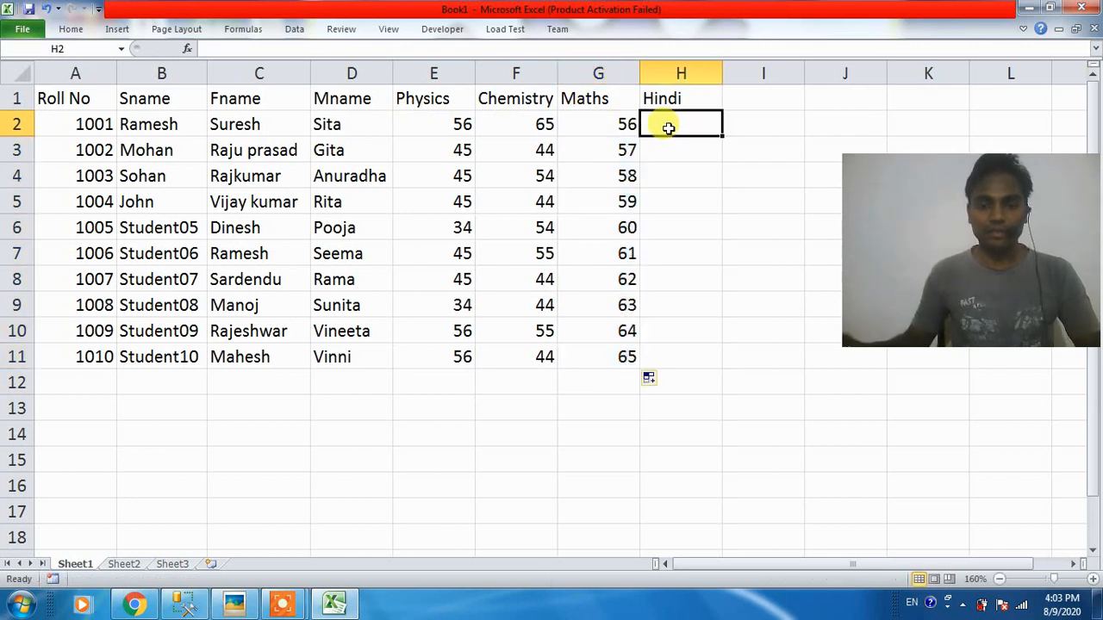
{"action": "type", "text": "7"}
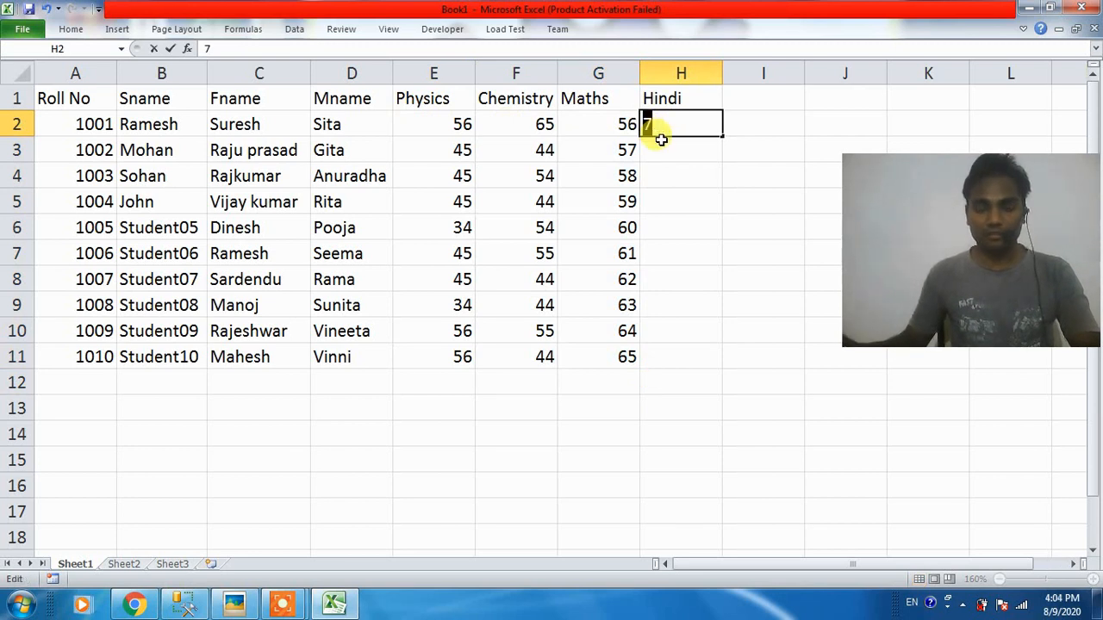
{"action": "key", "text": "BackSpace"}
{"action": "type", "text": "89"}
{"action": "key", "text": "Return"}
{"action": "type", "text": "89"}
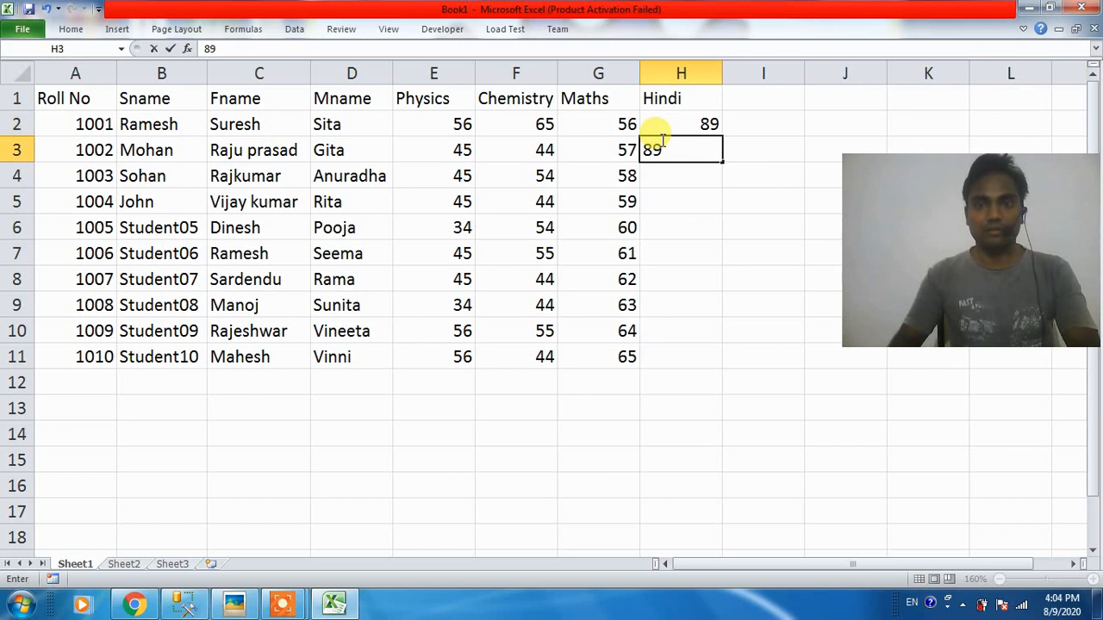
{"action": "key", "text": "Return"}
Enter the Hindi marks 78, 87 and 89 for roll numbers 1003 to 1005 in cells H4 to H6.
{"action": "type", "text": "78"}
{"action": "key", "text": "Return"}
{"action": "type", "text": "87"}
{"action": "key", "text": "Return"}
{"action": "type", "text": "89"}
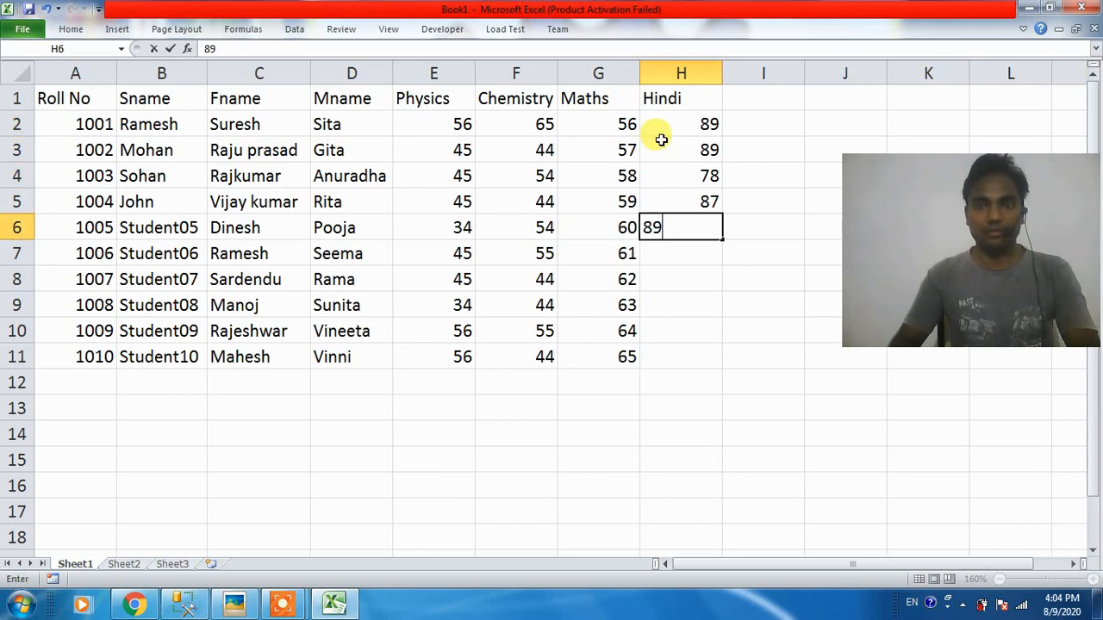
{"action": "key", "text": "Return"}
Enter the Hindi mark 78 for Student06, Student07 and Student08 in cells H7 to H9.
{"action": "type", "text": "789"}
{"action": "key", "text": "BackSpace"}
{"action": "key", "text": "Return"}
{"action": "type", "text": "78"}
{"action": "key", "text": "Return"}
{"action": "type", "text": "78"}
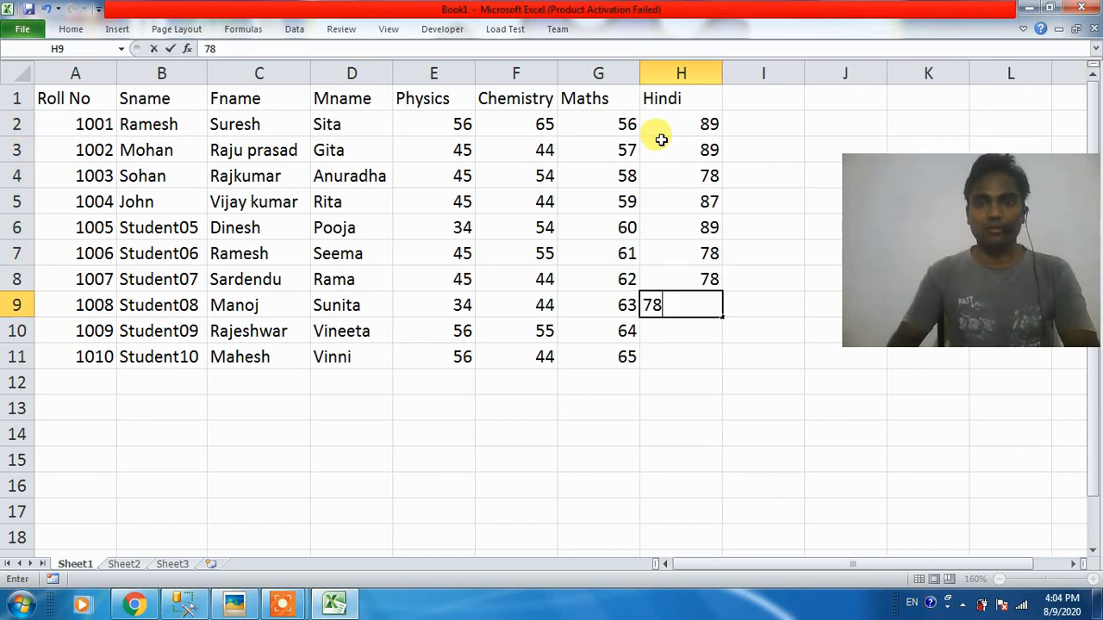
{"action": "key", "text": "Return"}
Enter the Hindi mark 67 for both Student09 and Student10 in cells H10 and H11.
{"action": "type", "text": "67"}
{"action": "key", "text": "Return"}
{"action": "type", "text": "67"}
{"action": "key", "text": "Return"}
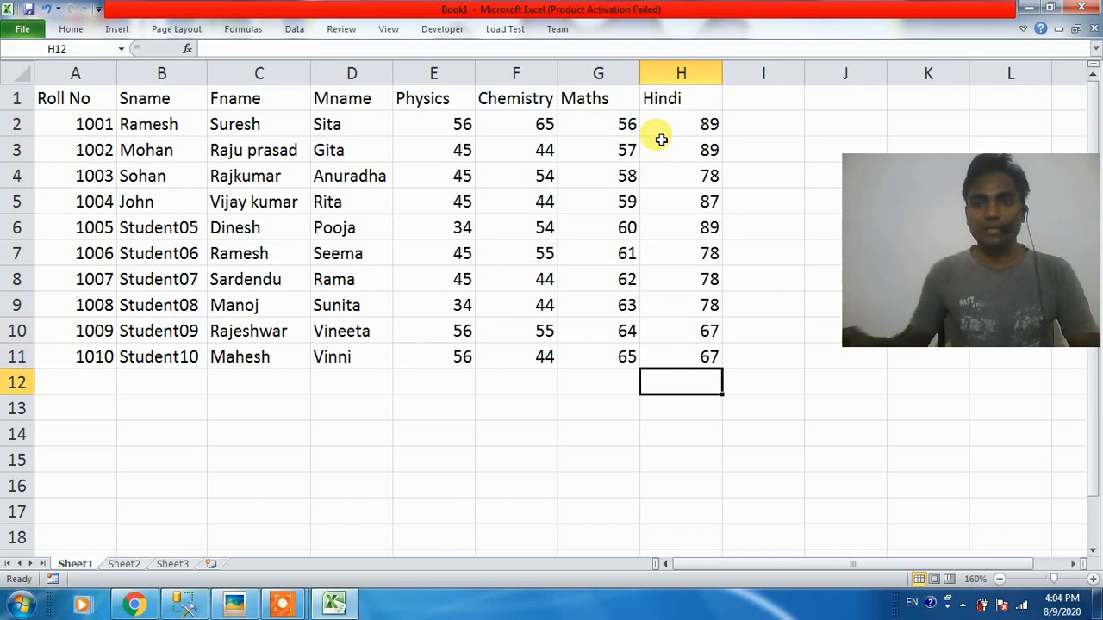
{"action": "left_click_drag", "start_coordinate": [871, 169], "coordinate": [853, 371]}
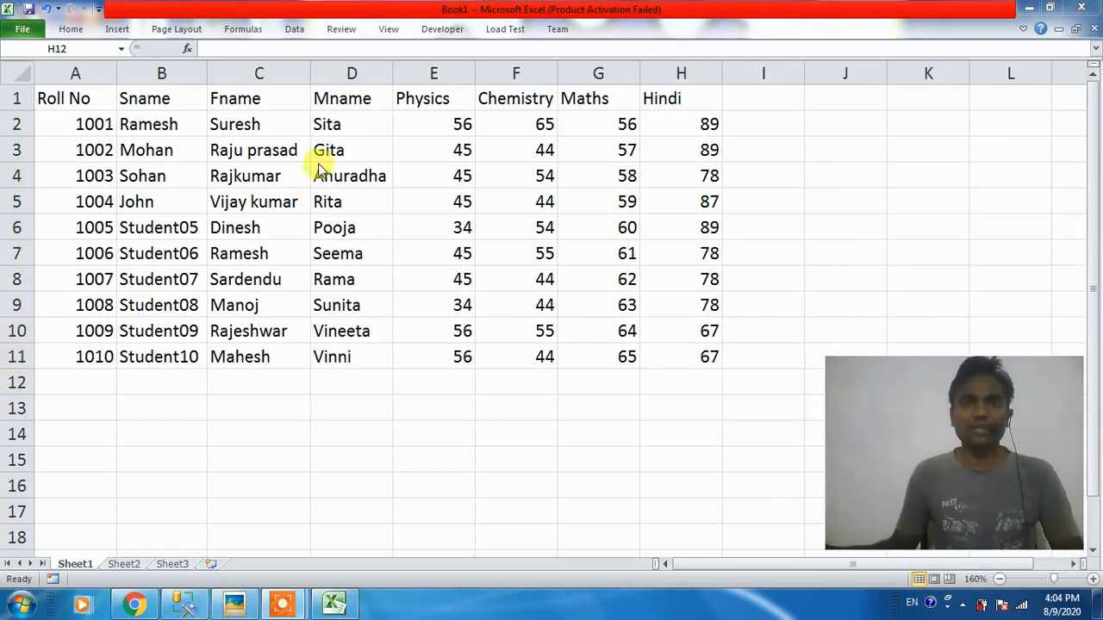
{"action": "left_click", "coordinate": [15, 96]}
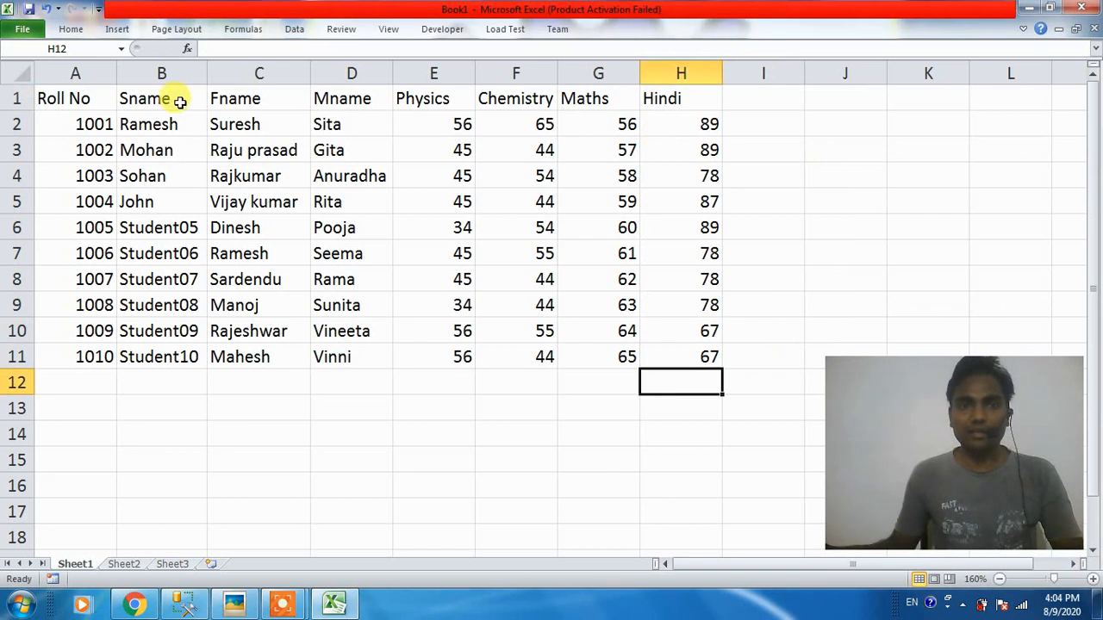
{"action": "left_click", "coordinate": [390, 96]}
{"action": "left_click", "coordinate": [663, 99]}
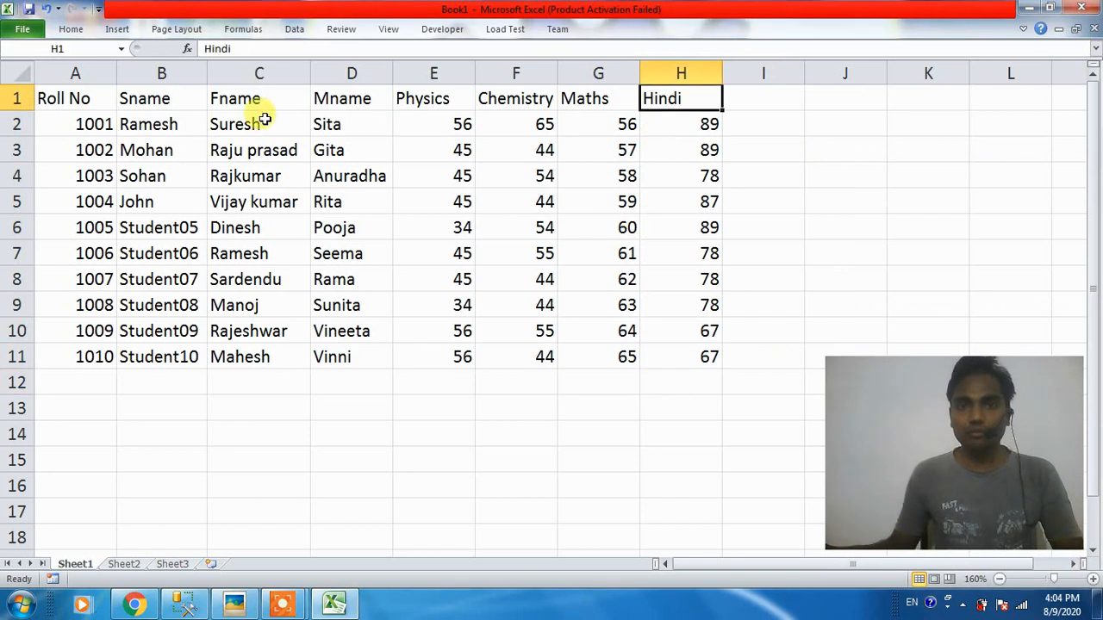
Make all the column headings in row 1 bold.
{"action": "left_click", "coordinate": [14, 98]}
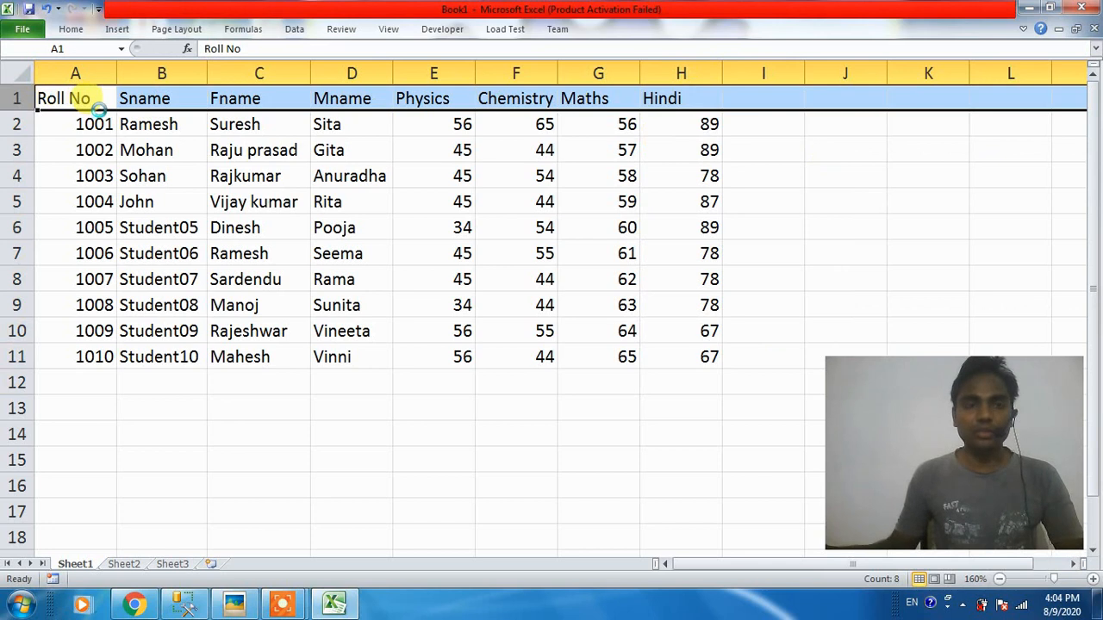
{"action": "key", "text": "ctrl+b"}
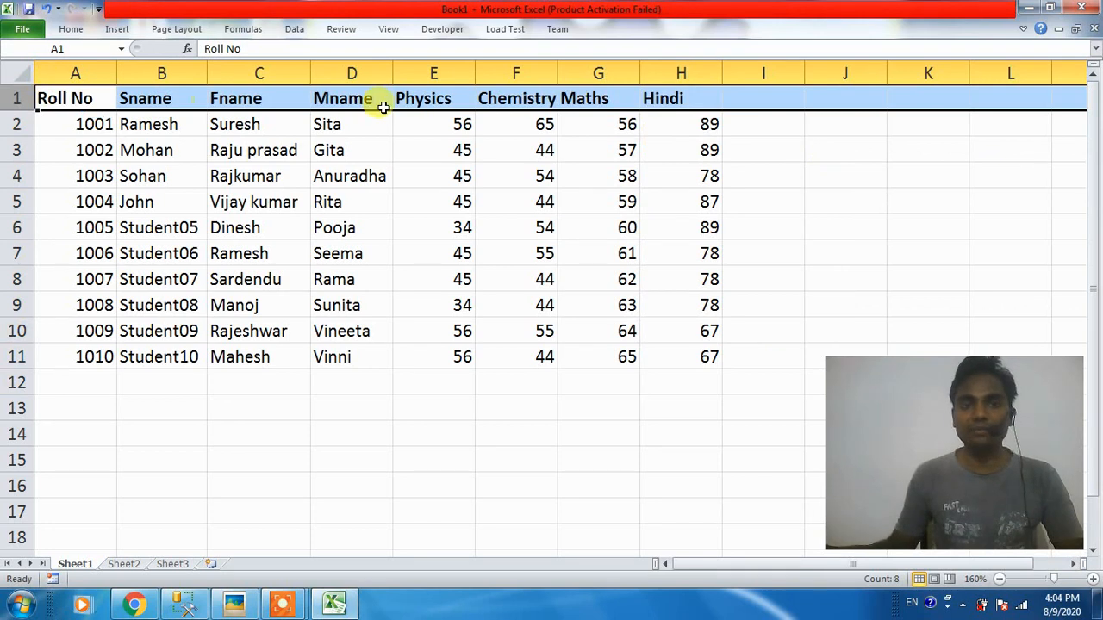
{"action": "left_click", "coordinate": [666, 100]}
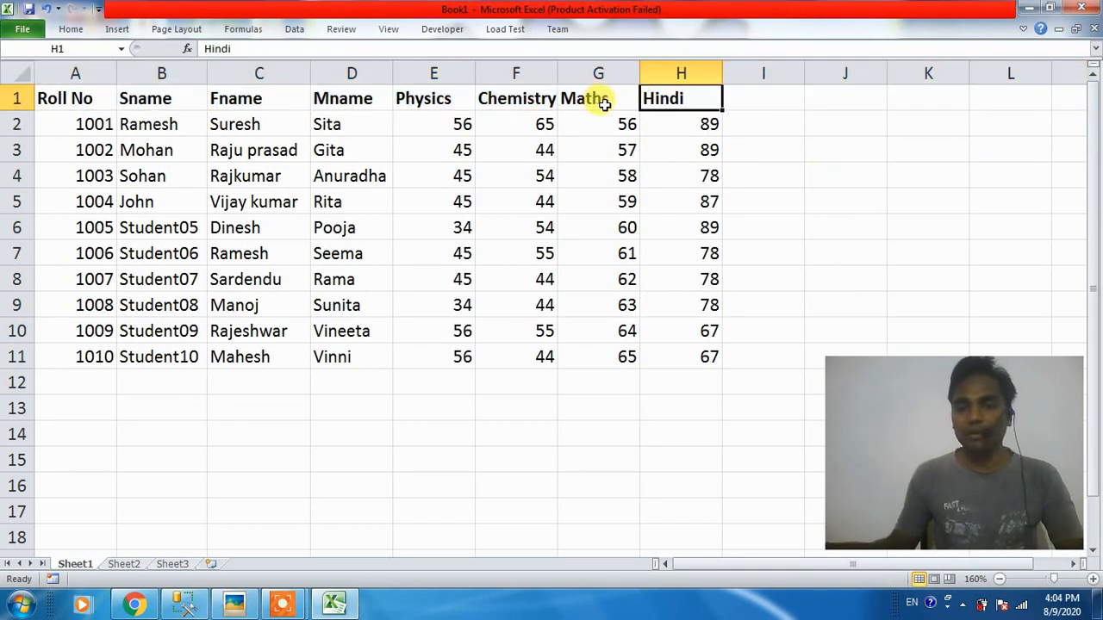
Add the column heading Total in cell I1, beside the Hindi heading.
{"action": "left_click", "coordinate": [769, 103]}
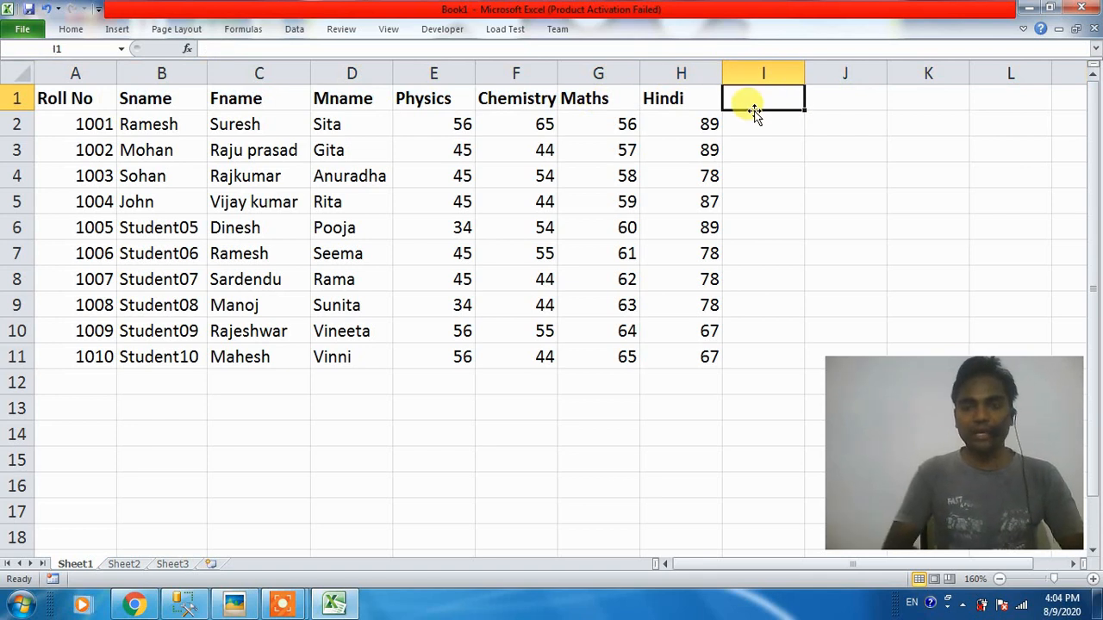
{"action": "type", "text": "Total"}
{"action": "key", "text": "Return"}
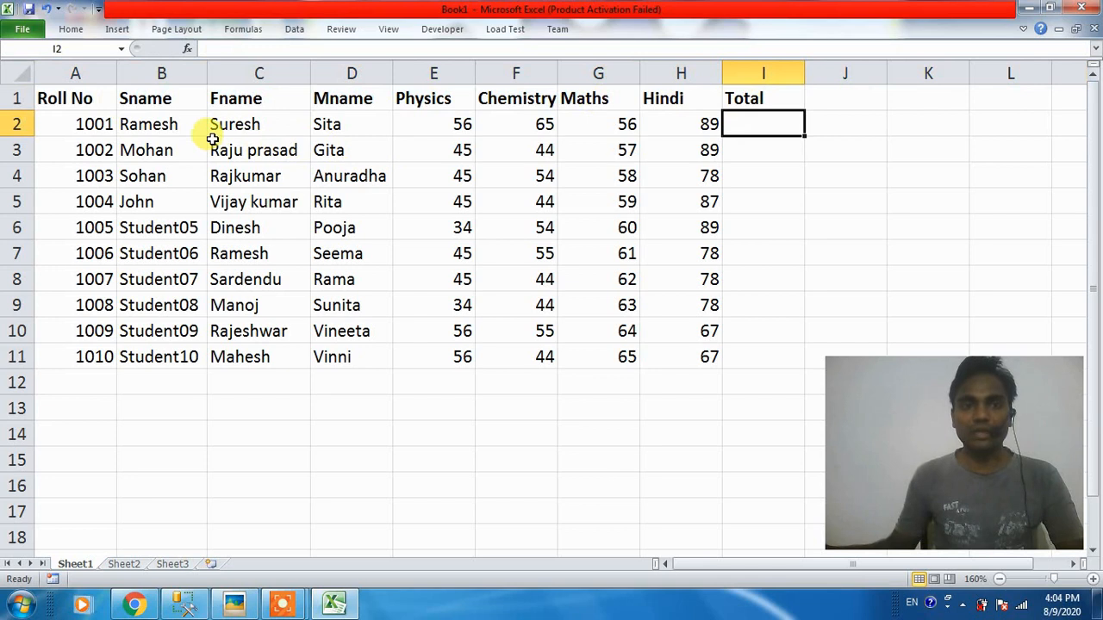
Try AutoSum on the marks of roll number 1001 in row 2 and clear the total from cell I2.
{"action": "left_click", "coordinate": [151, 127]}
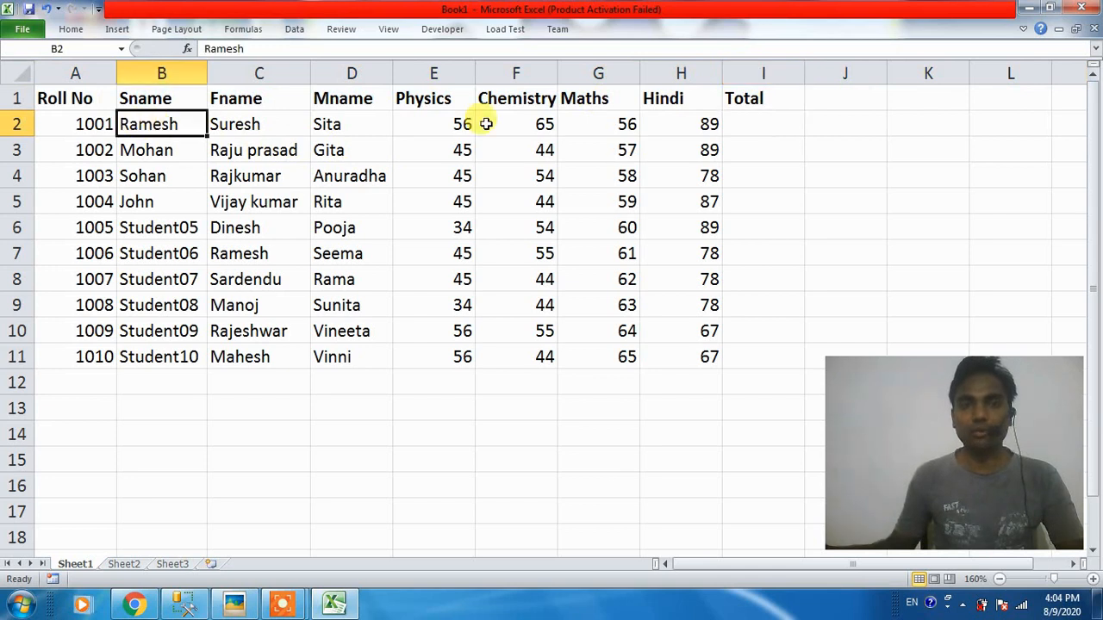
{"action": "left_click_drag", "start_coordinate": [423, 124], "coordinate": [790, 122]}
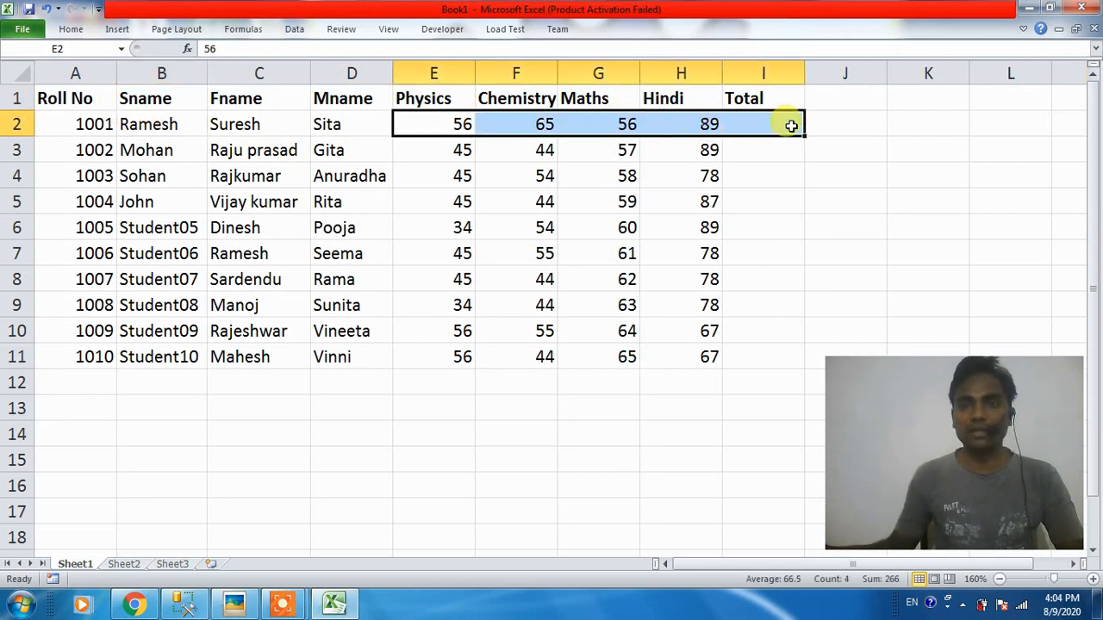
{"action": "left_click", "coordinate": [790, 126]}
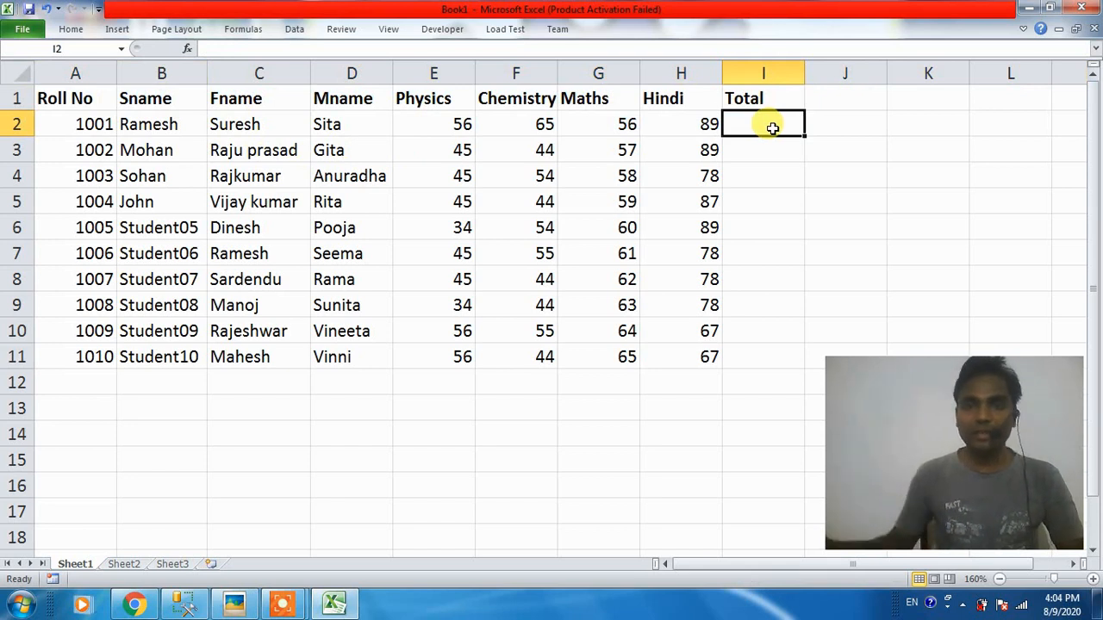
{"action": "left_click_drag", "start_coordinate": [446, 124], "coordinate": [760, 123]}
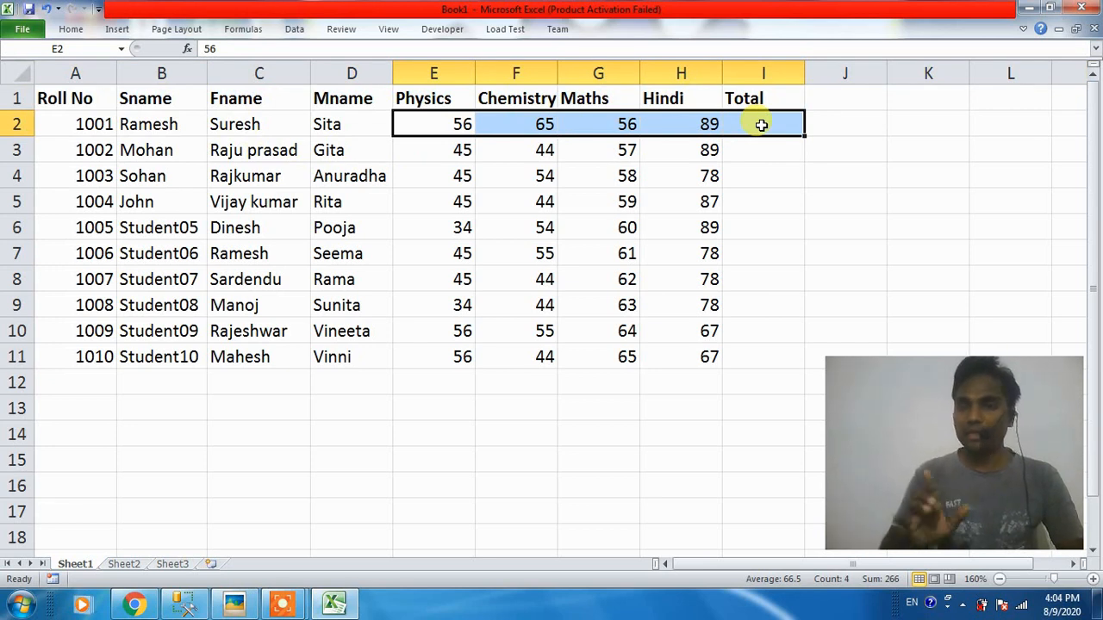
{"action": "key", "text": "alt+equal"}
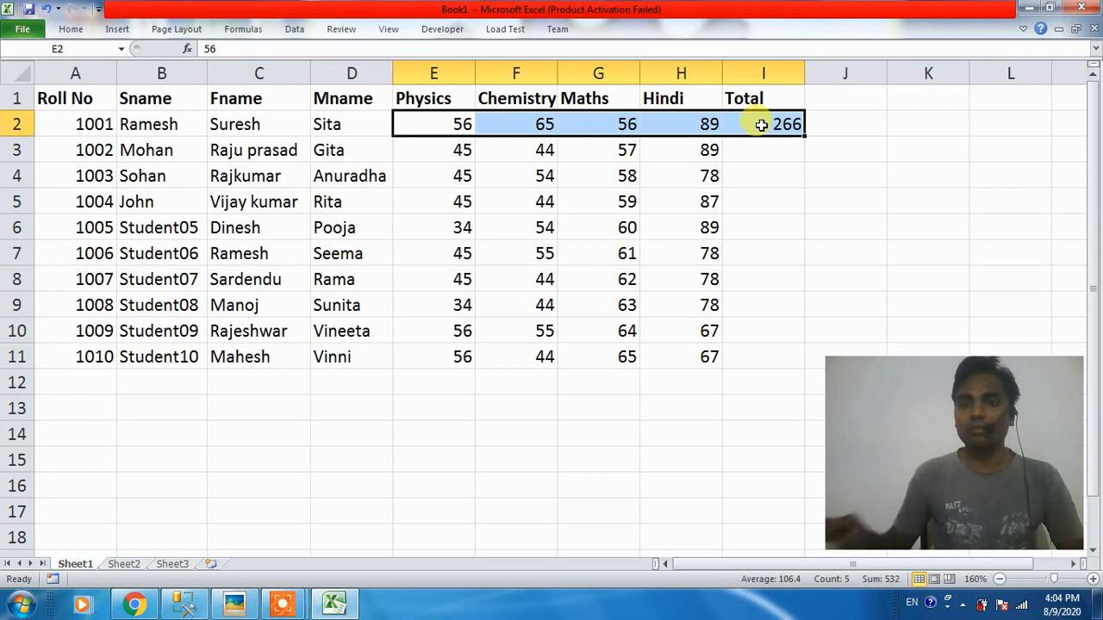
{"action": "left_click", "coordinate": [747, 120]}
{"action": "key", "text": "Delete"}
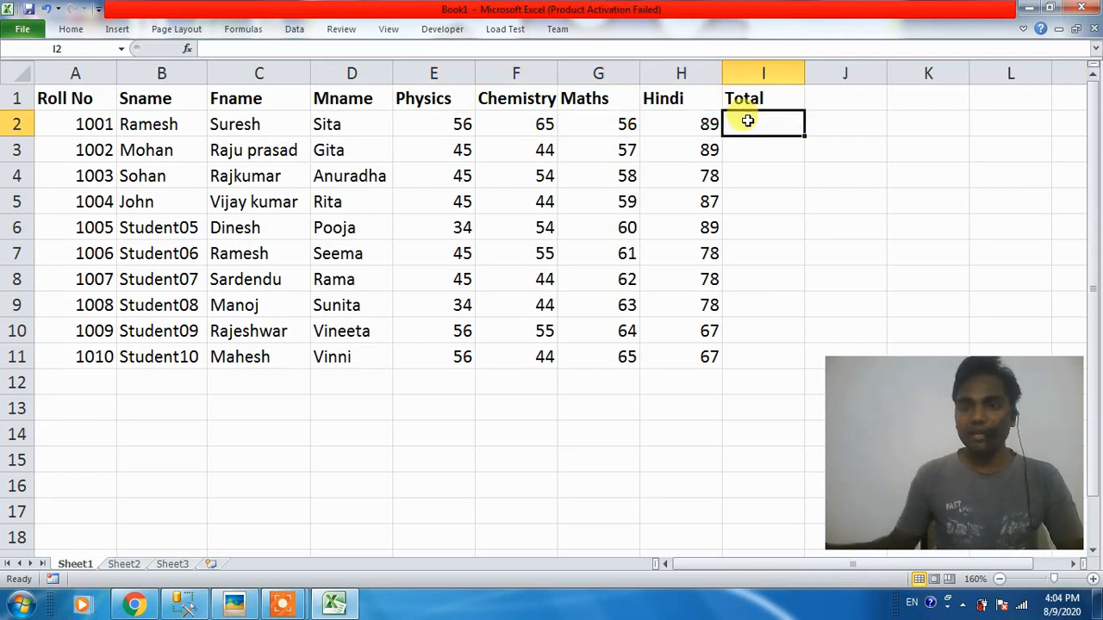
Write the text alt+= in cell I2 as a note and clear it again.
{"action": "type", "text": "alt+="}
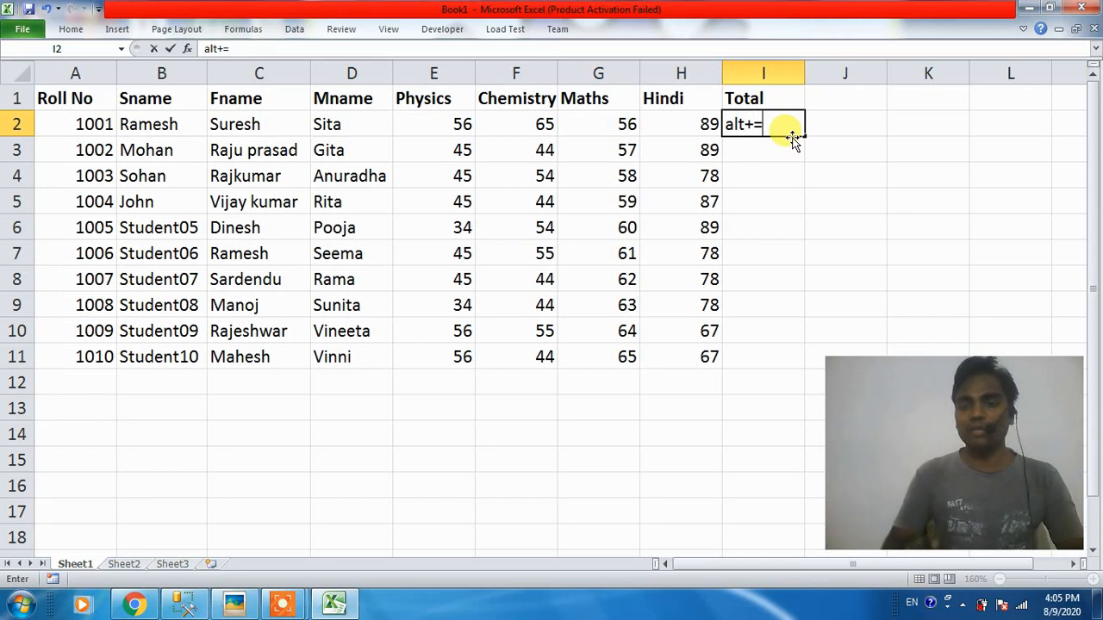
{"action": "key", "text": "shift+Left"}
{"action": "key", "text": "shift+Left"}
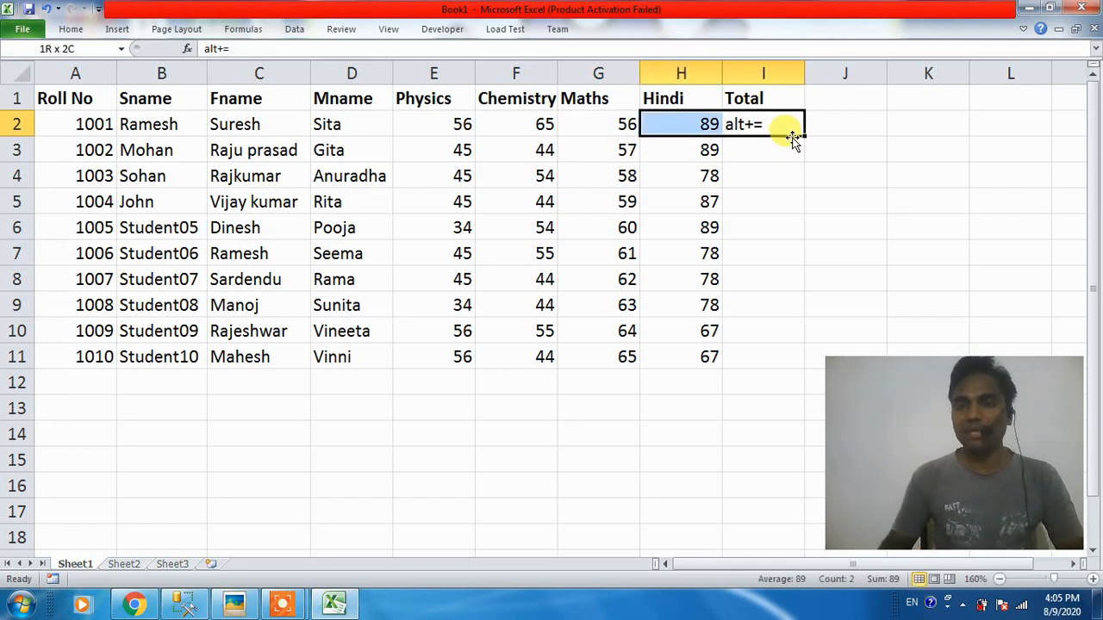
{"action": "left_click", "coordinate": [784, 130]}
{"action": "key", "text": "Delete"}
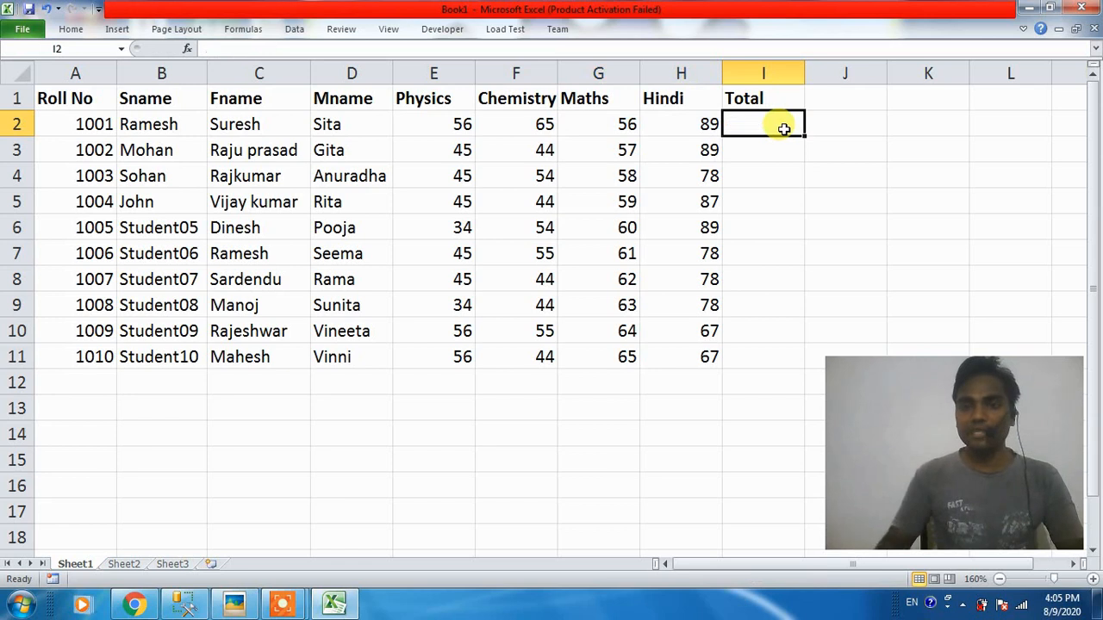
Total the marks in E2:H2 into cell I2 with AutoSum and inspect the resulting SUM formula.
{"action": "left_click_drag", "start_coordinate": [431, 125], "coordinate": [741, 125]}
{"action": "key", "text": "alt+equal"}
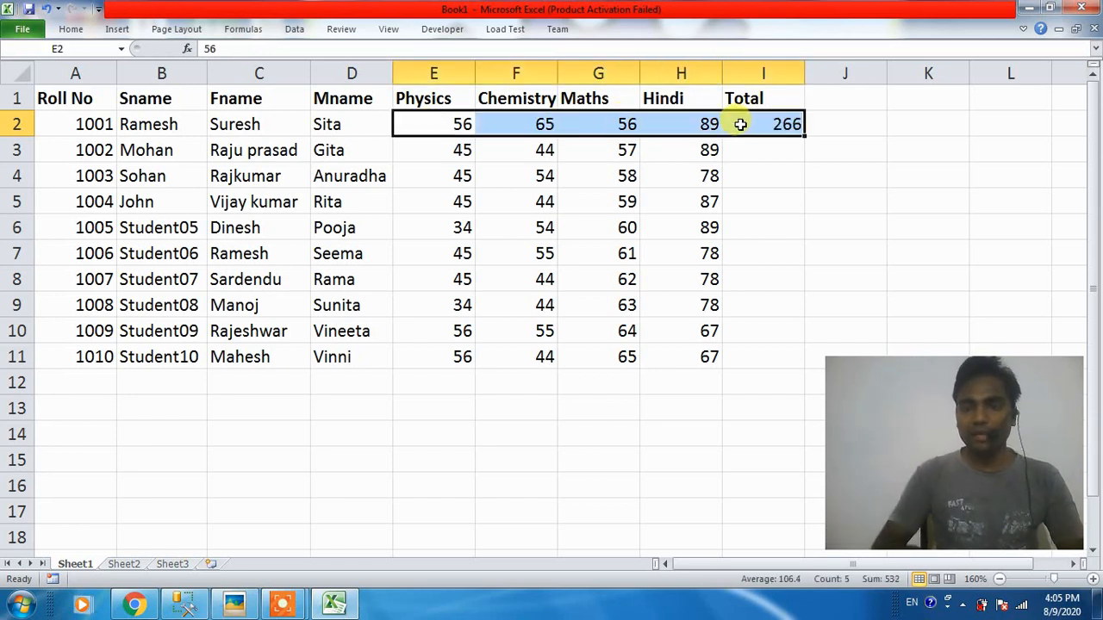
{"action": "left_click", "coordinate": [734, 123]}
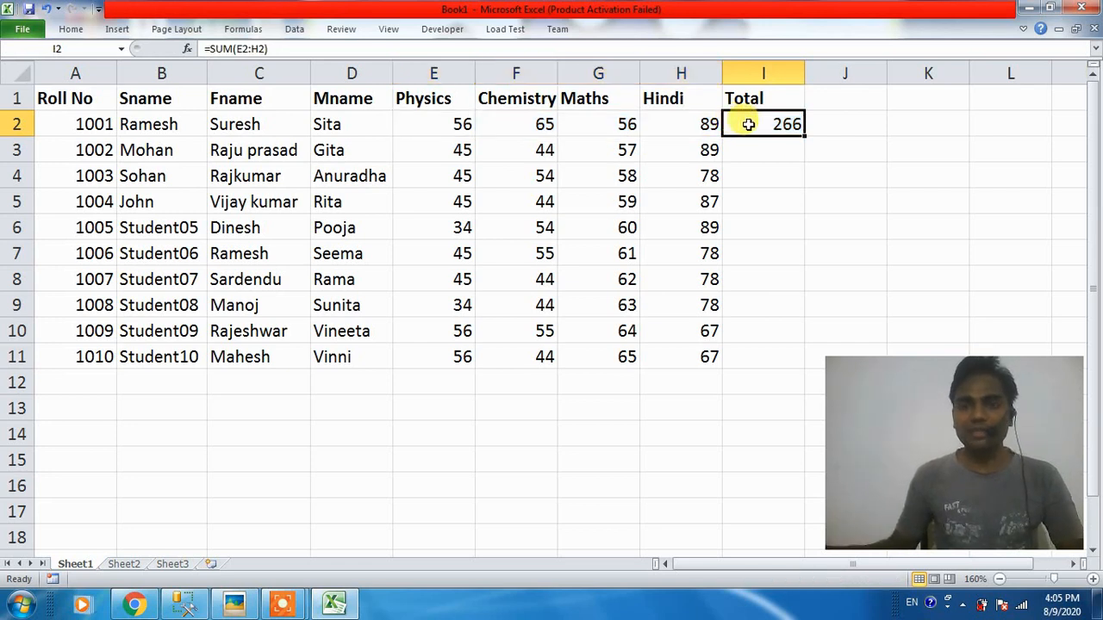
{"action": "double_click", "coordinate": [763, 123]}
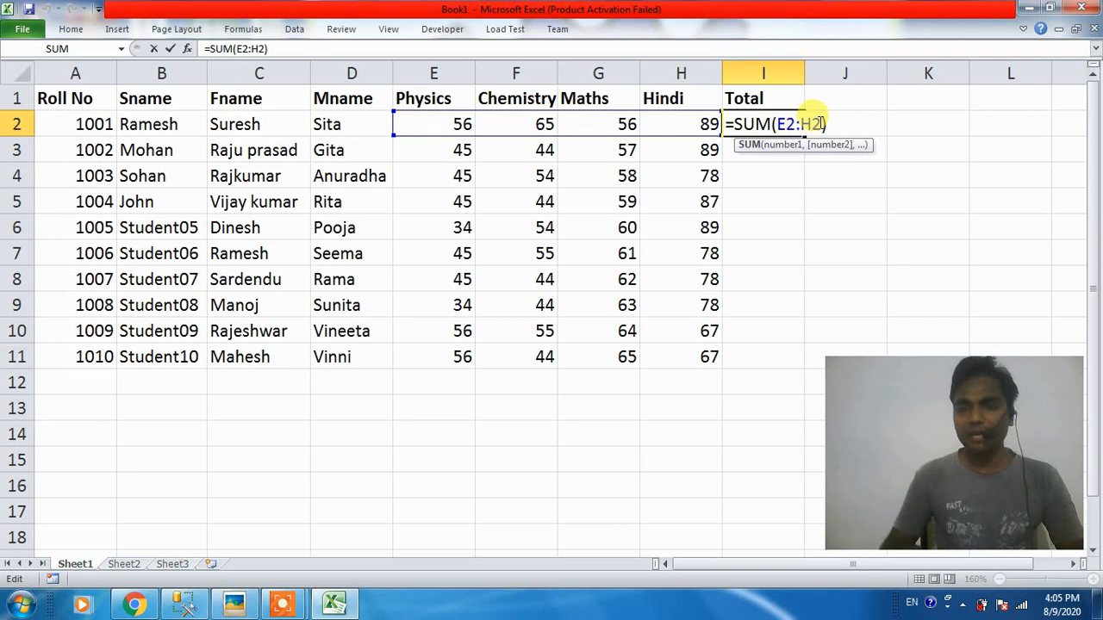
{"action": "key", "text": "Return"}
{"action": "left_click_drag", "start_coordinate": [772, 123], "coordinate": [762, 339]}
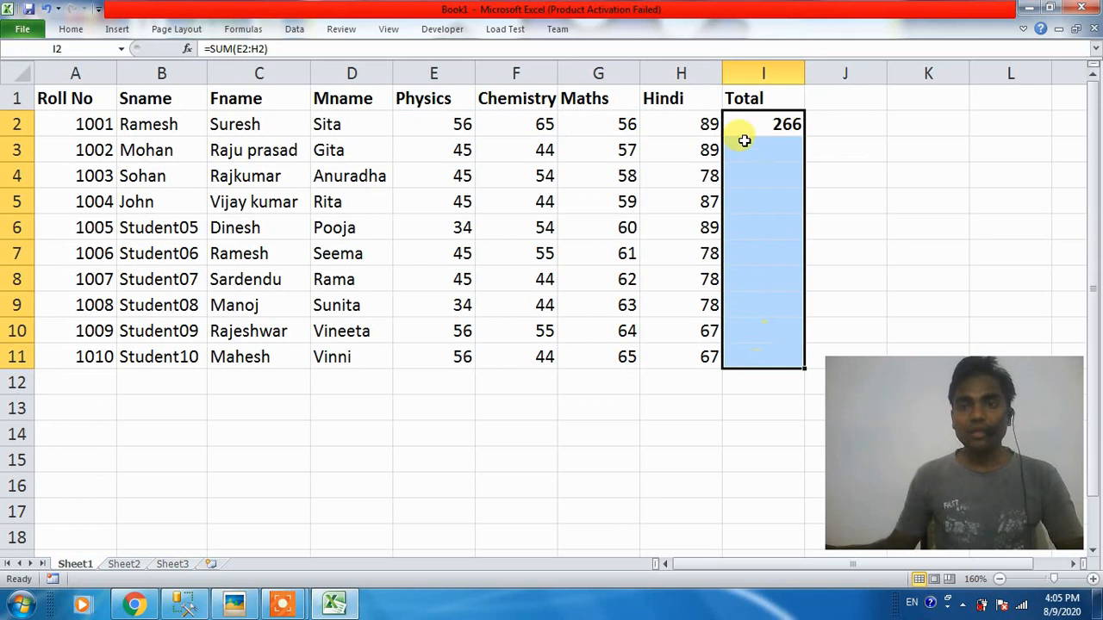
{"action": "left_click", "coordinate": [770, 120]}
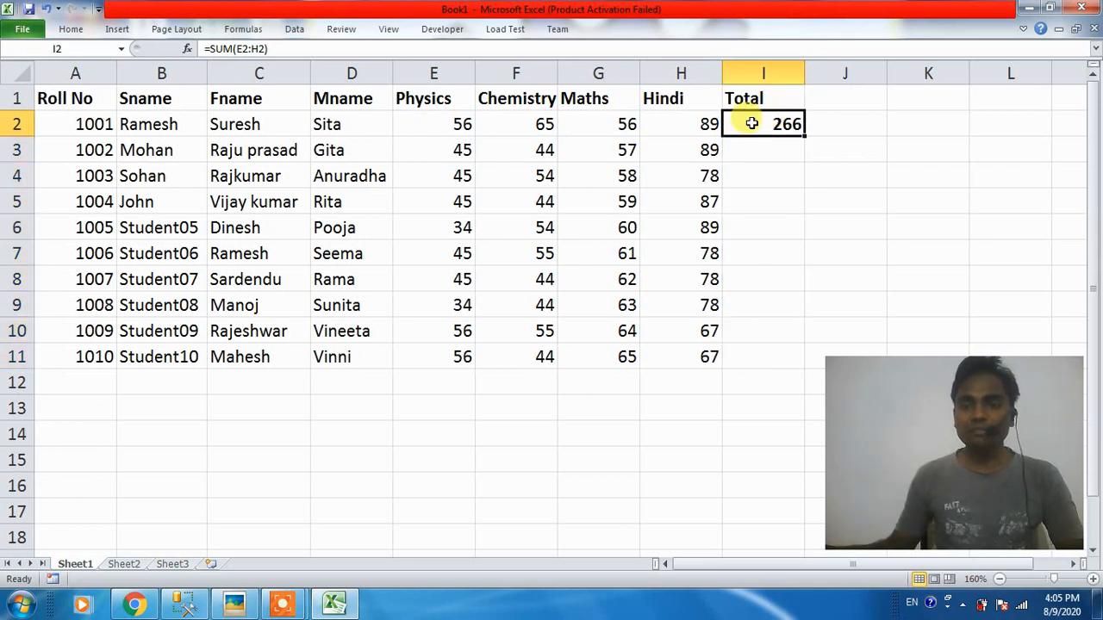
Inspect the SUM formula behind the first total and clear it from cell I2.
{"action": "double_click", "coordinate": [751, 124]}
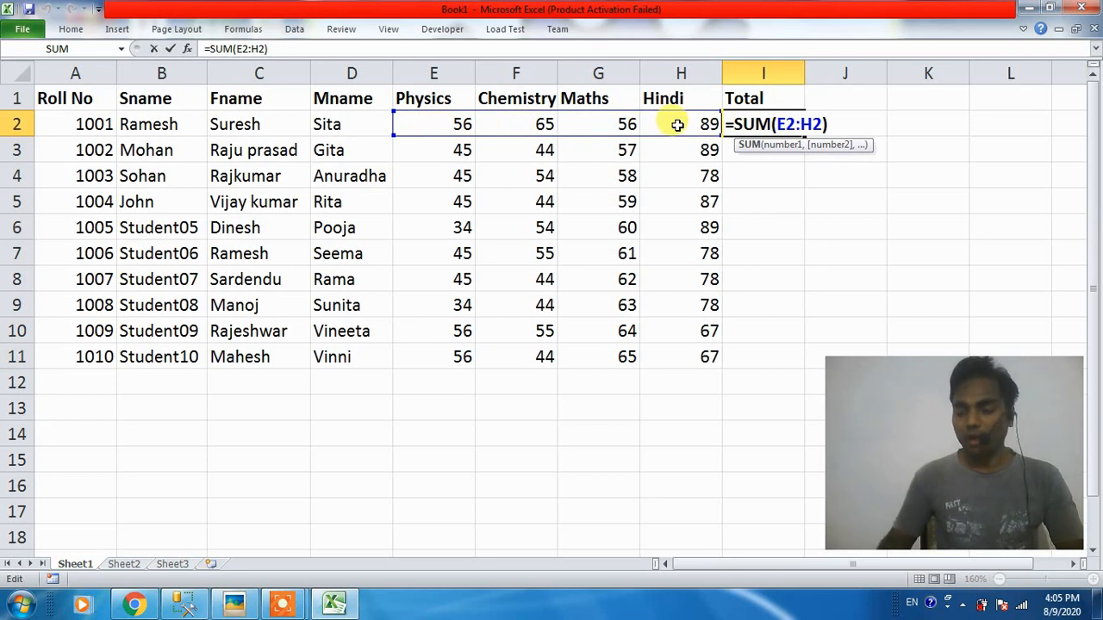
{"action": "key", "text": "Return"}
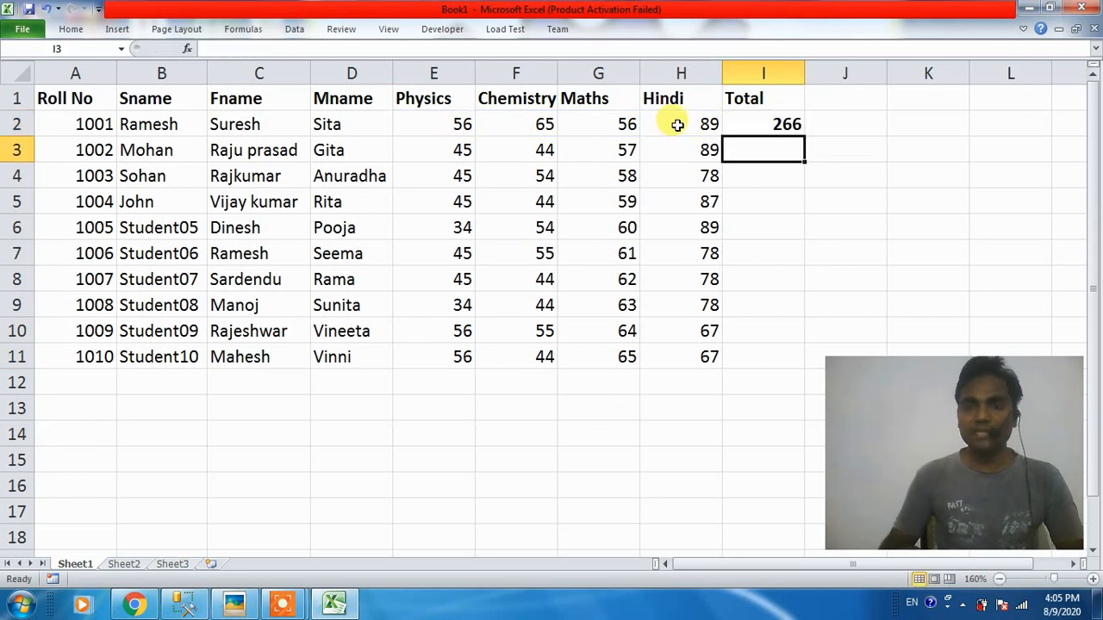
{"action": "left_click", "coordinate": [754, 125]}
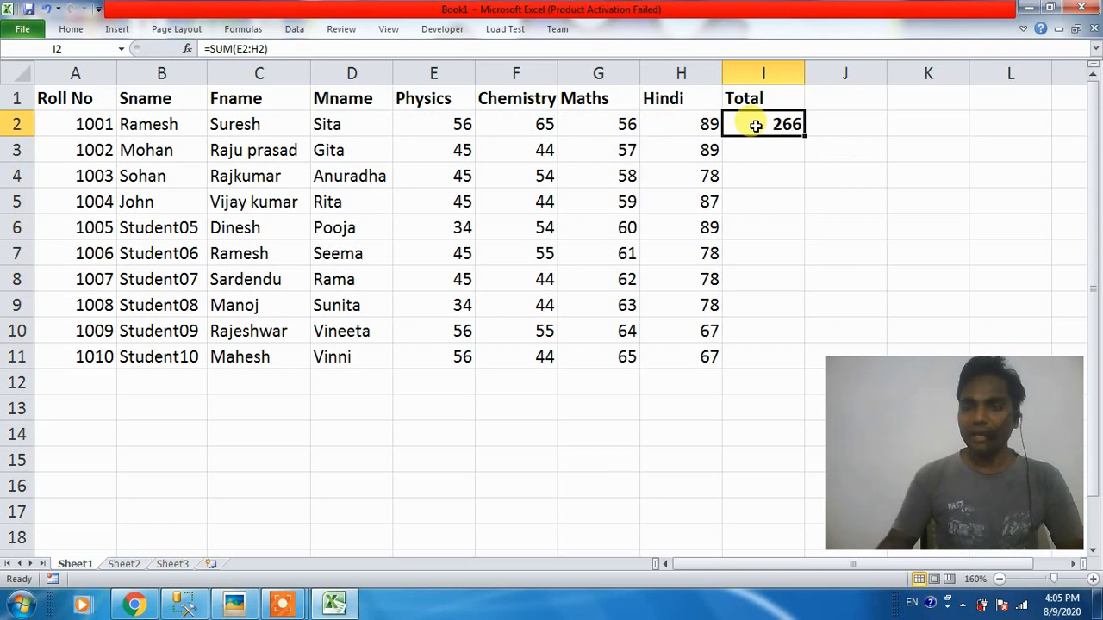
{"action": "key", "text": "Delete"}
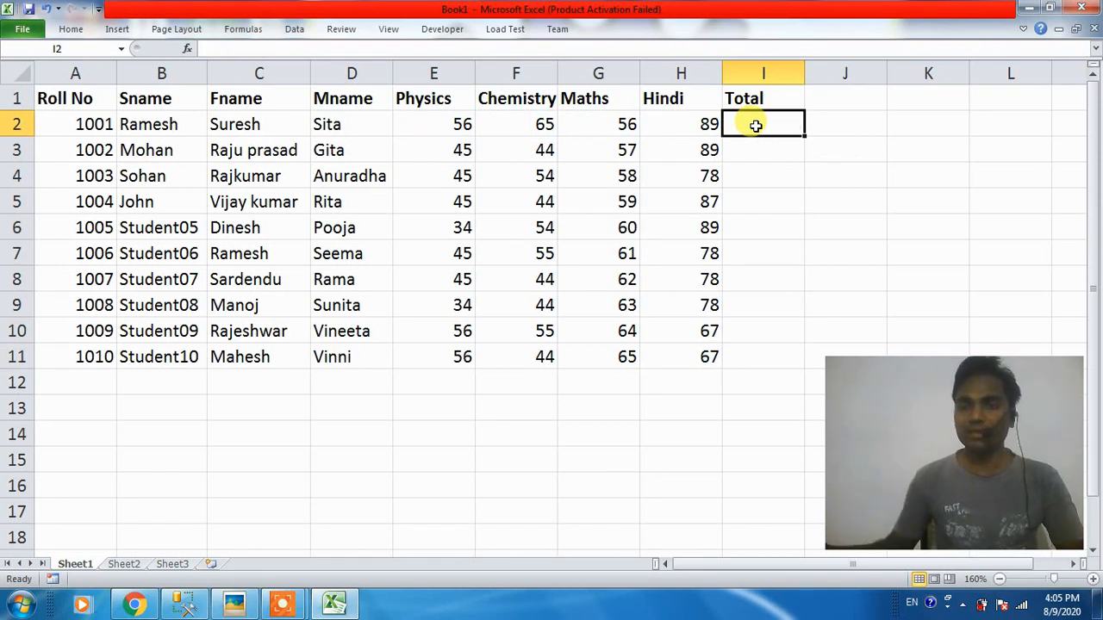
{"action": "left_click", "coordinate": [761, 141]}
Enter the formula =SUM(E2:H2) manually in cell I2 to total the marks of roll number 1001.
{"action": "left_click", "coordinate": [755, 124]}
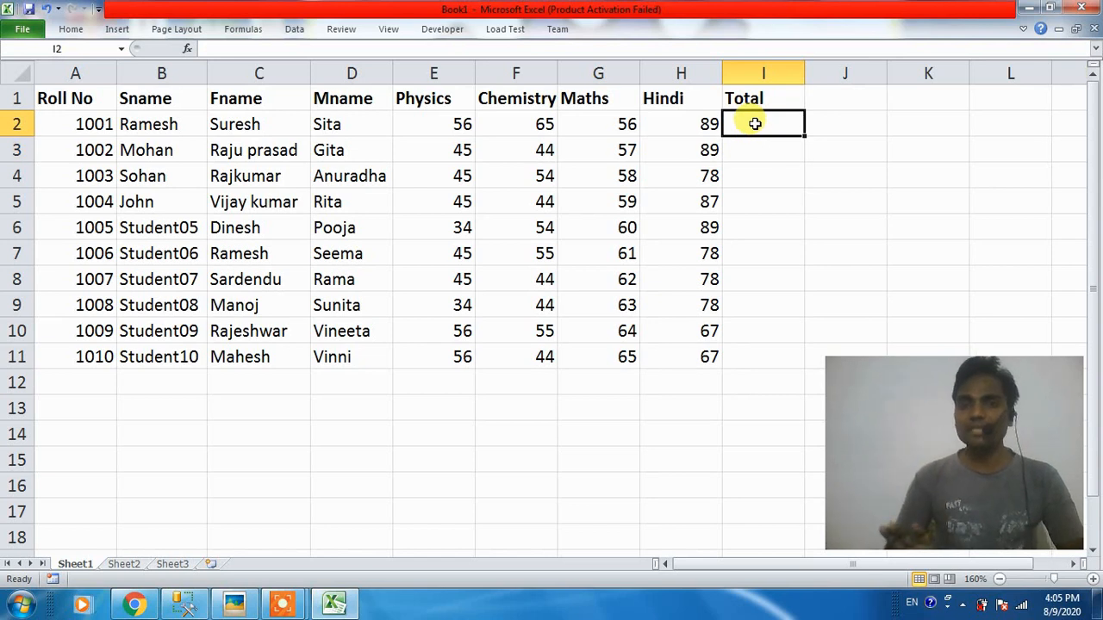
{"action": "type", "text": "="}
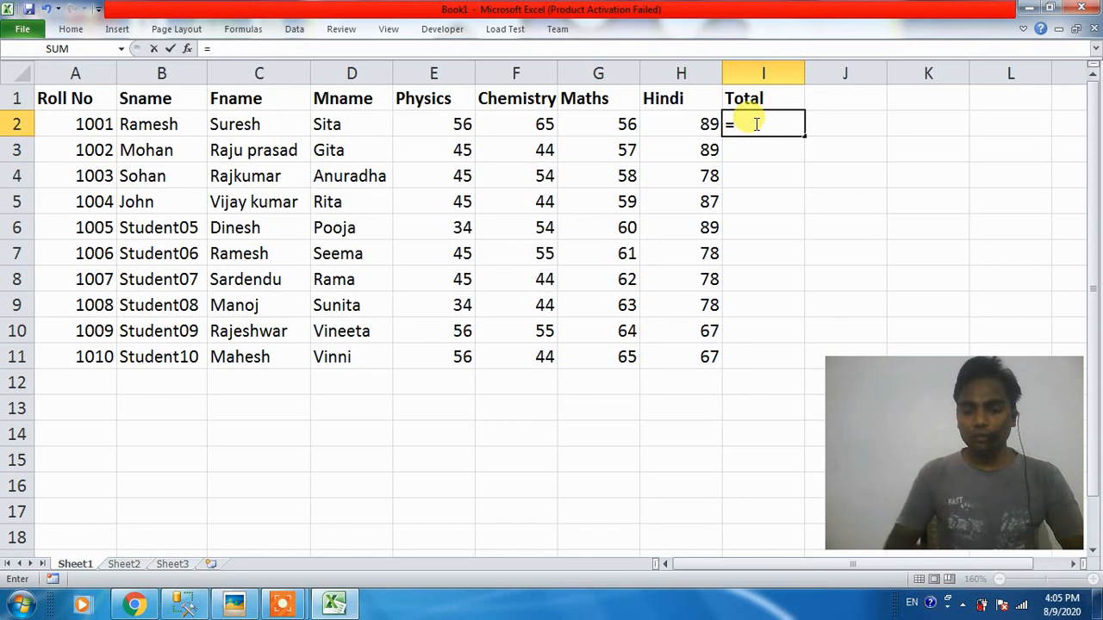
{"action": "type", "text": "sum"}
{"action": "key", "text": "Tab"}
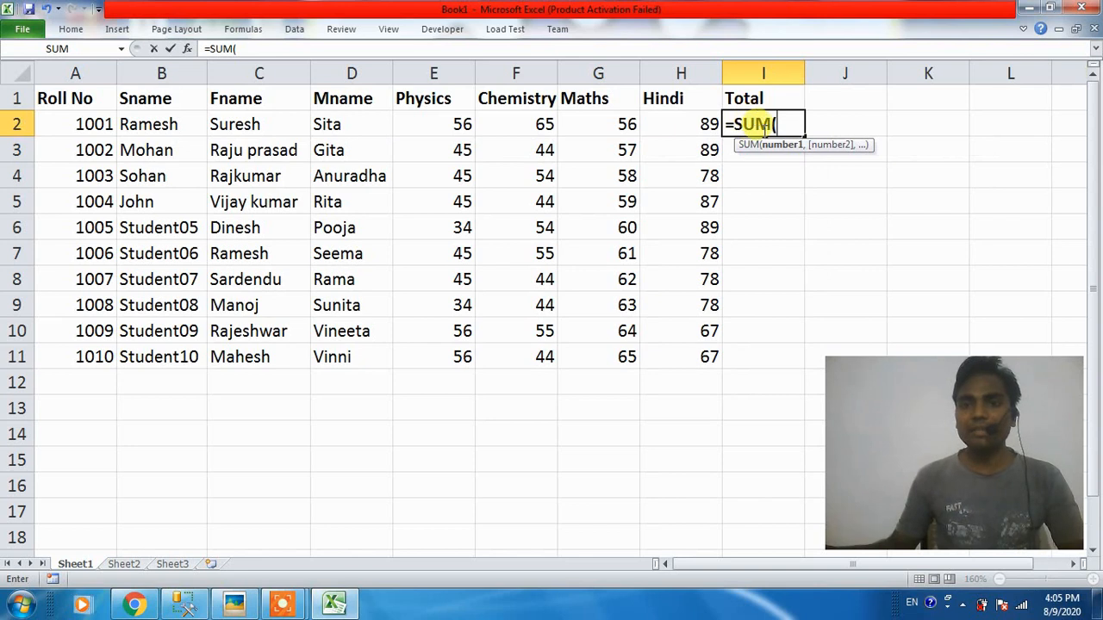
{"action": "left_click_drag", "start_coordinate": [429, 126], "coordinate": [687, 124]}
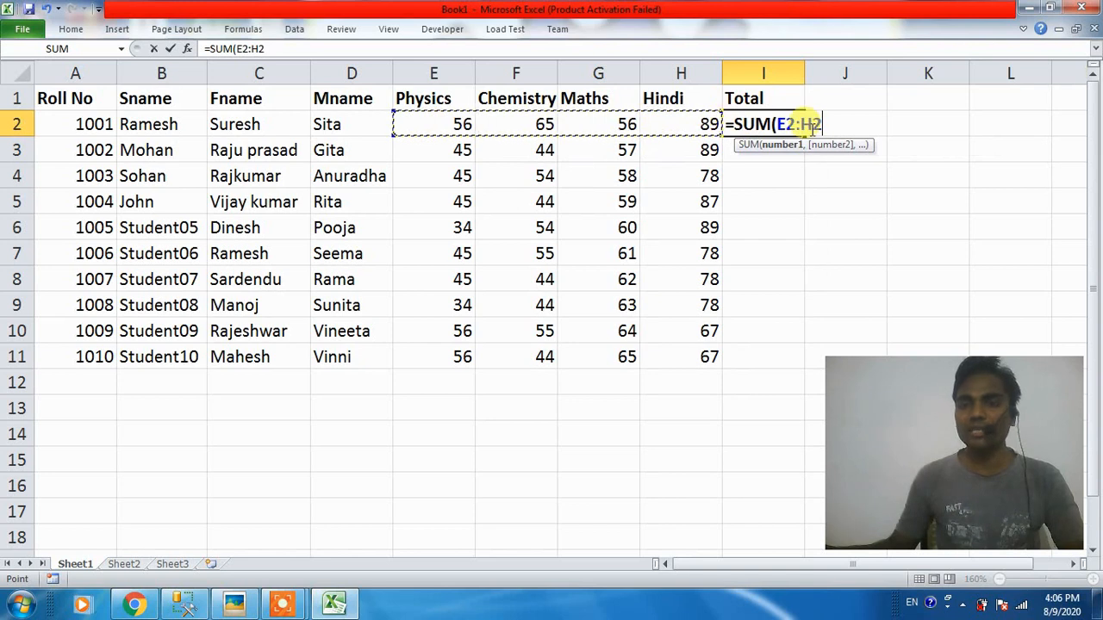
{"action": "type", "text": ")"}
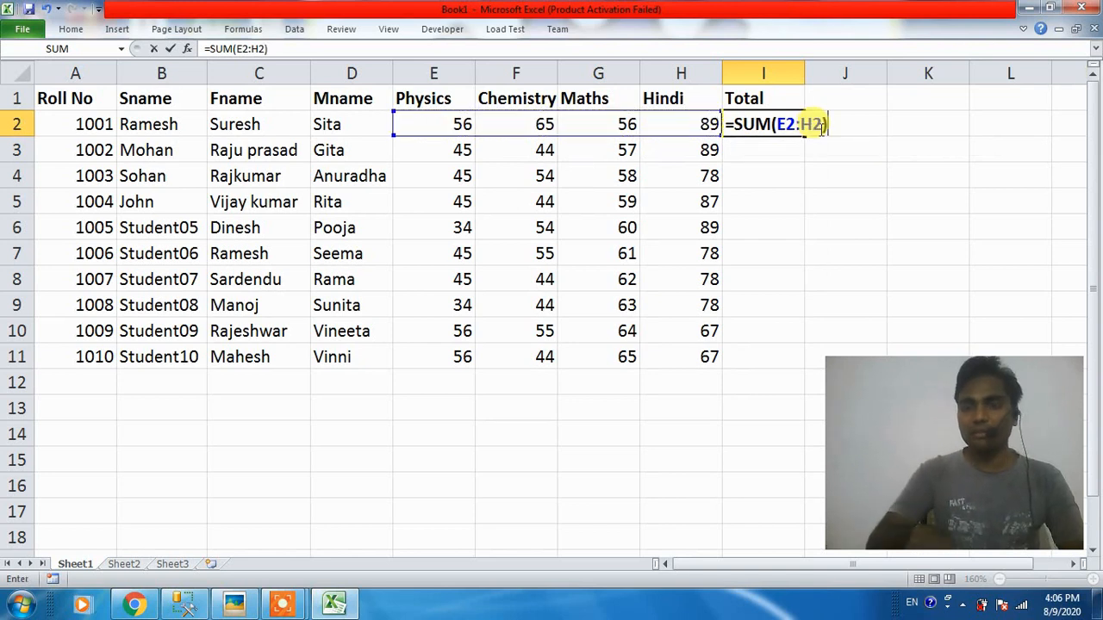
{"action": "key", "text": "Return"}
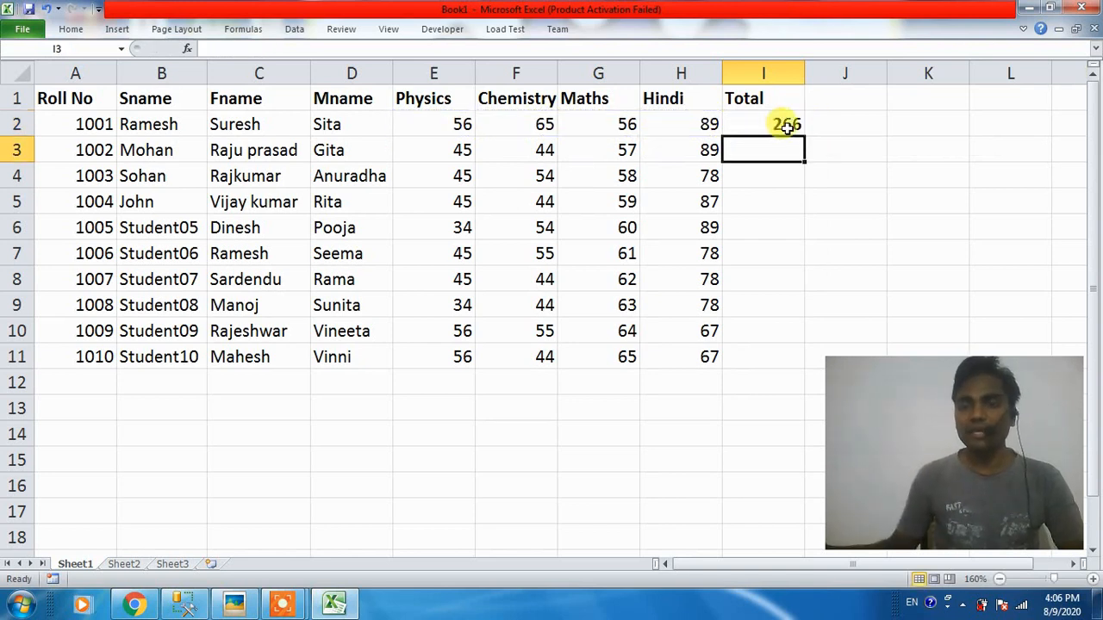
{"action": "left_click", "coordinate": [784, 125]}
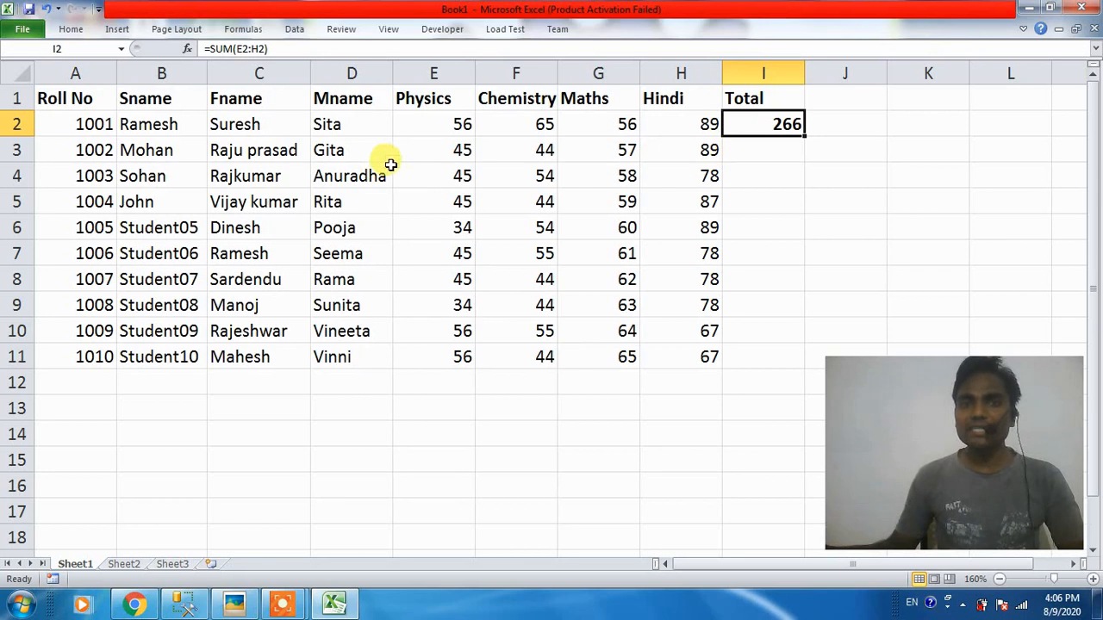
{"action": "left_click_drag", "start_coordinate": [405, 155], "coordinate": [588, 182]}
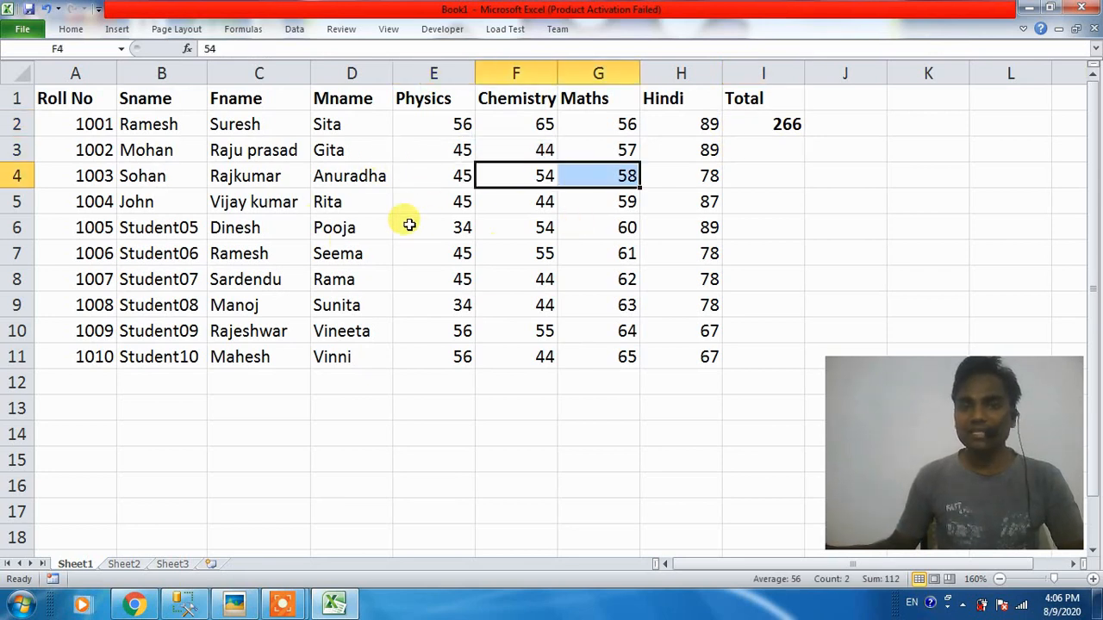
{"action": "left_click_drag", "start_coordinate": [406, 222], "coordinate": [694, 216]}
{"action": "left_click", "coordinate": [763, 226]}
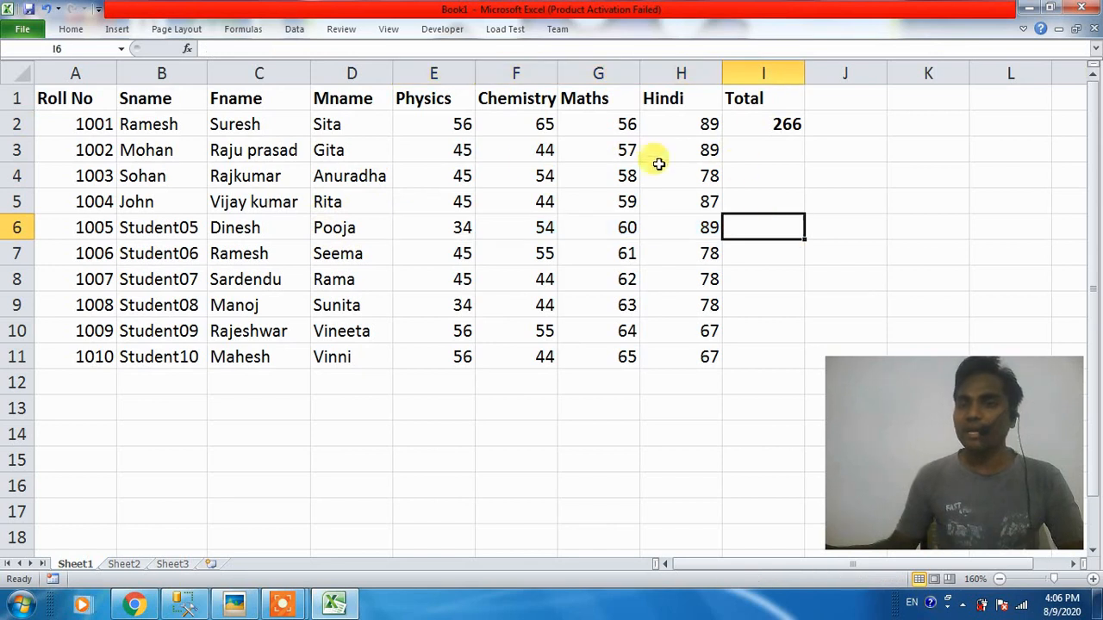
{"action": "left_click_drag", "start_coordinate": [446, 158], "coordinate": [756, 152]}
{"action": "left_click", "coordinate": [761, 153]}
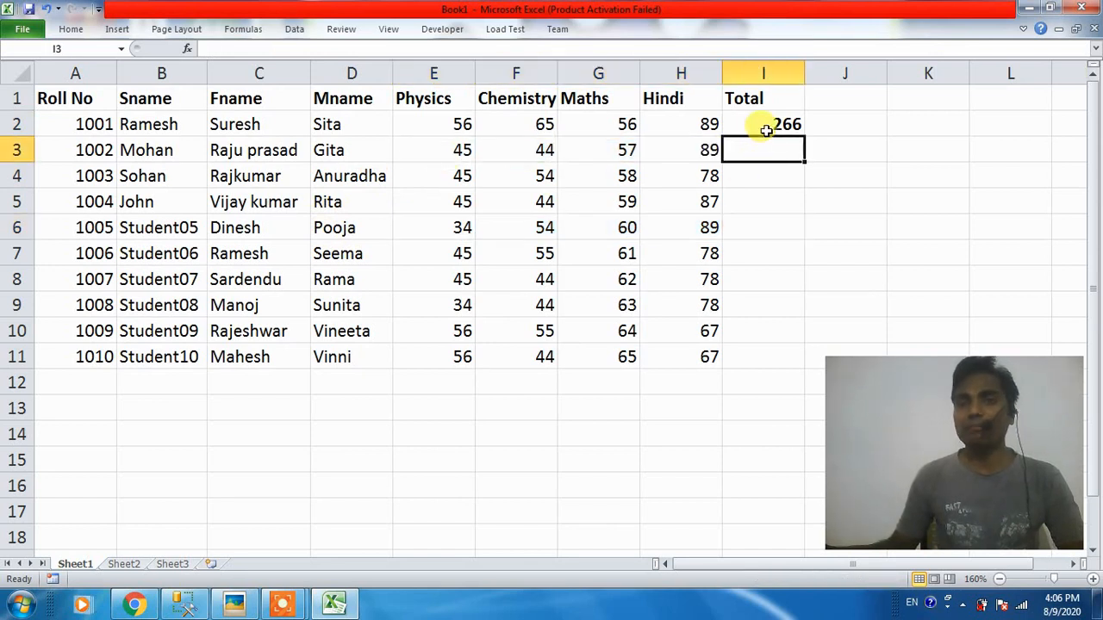
Fill the SUM formula from cell I2 down to I11 to total the marks of the remaining students.
{"action": "left_click", "coordinate": [766, 123]}
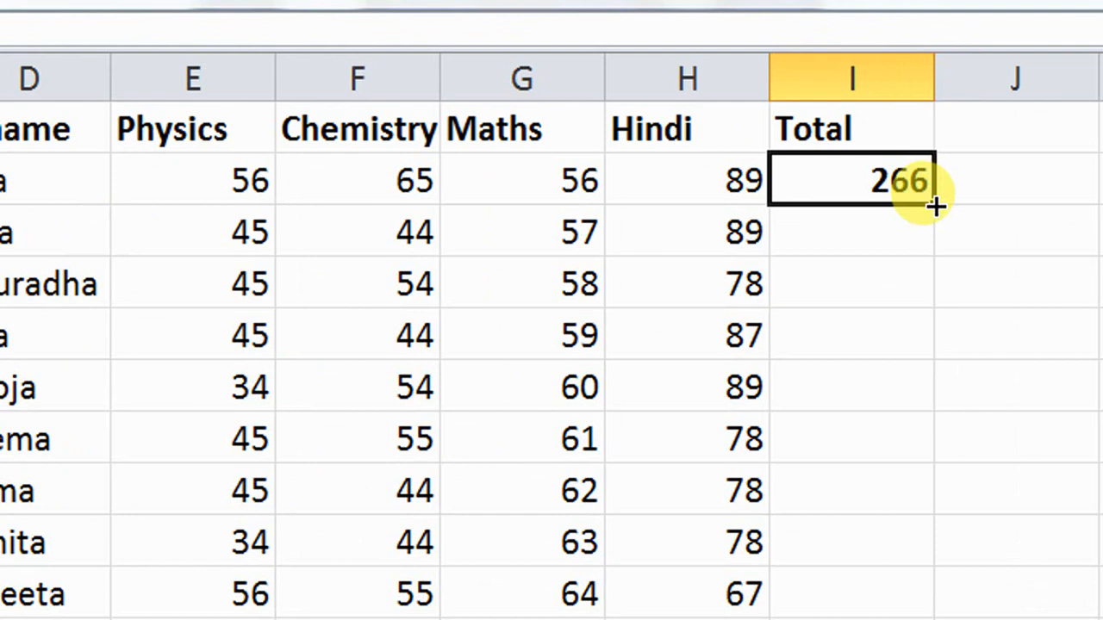
{"action": "left_click_drag", "start_coordinate": [936, 207], "coordinate": [937, 619]}
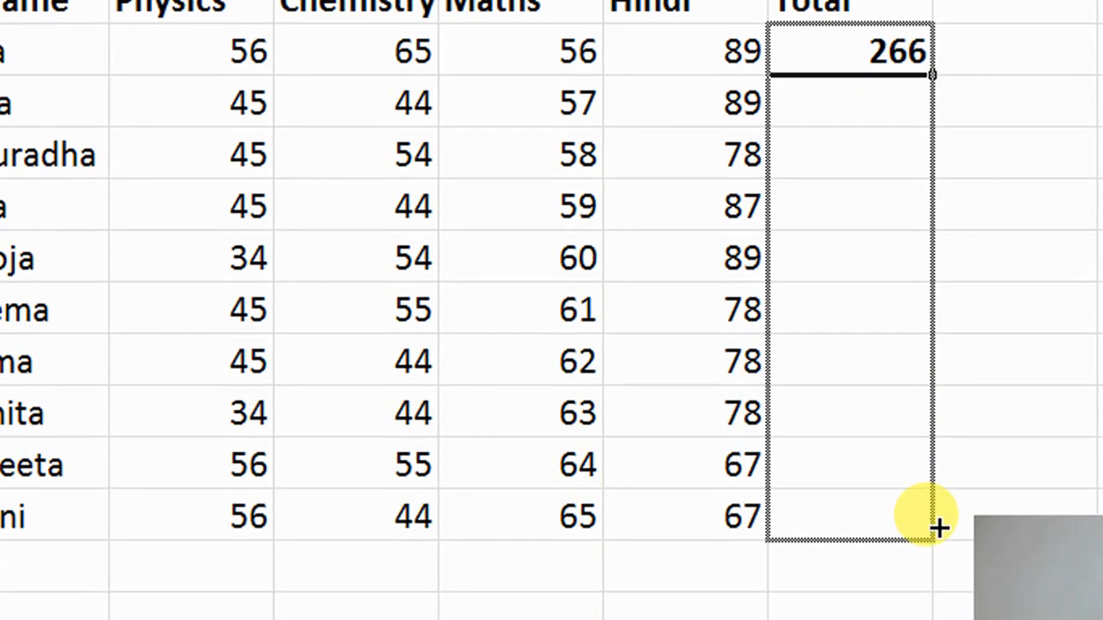
{"action": "left_click_drag", "start_coordinate": [938, 527], "coordinate": [938, 521]}
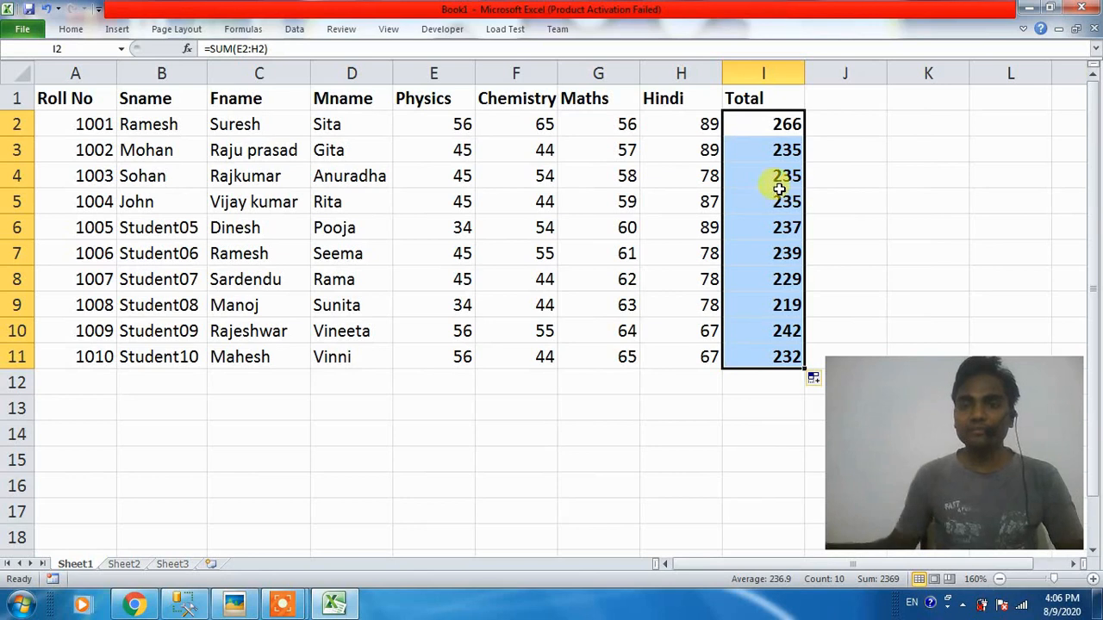
Examine the filled SUM formulas in the first cells of the Total column against the marks in E3:H3.
{"action": "double_click", "coordinate": [759, 148]}
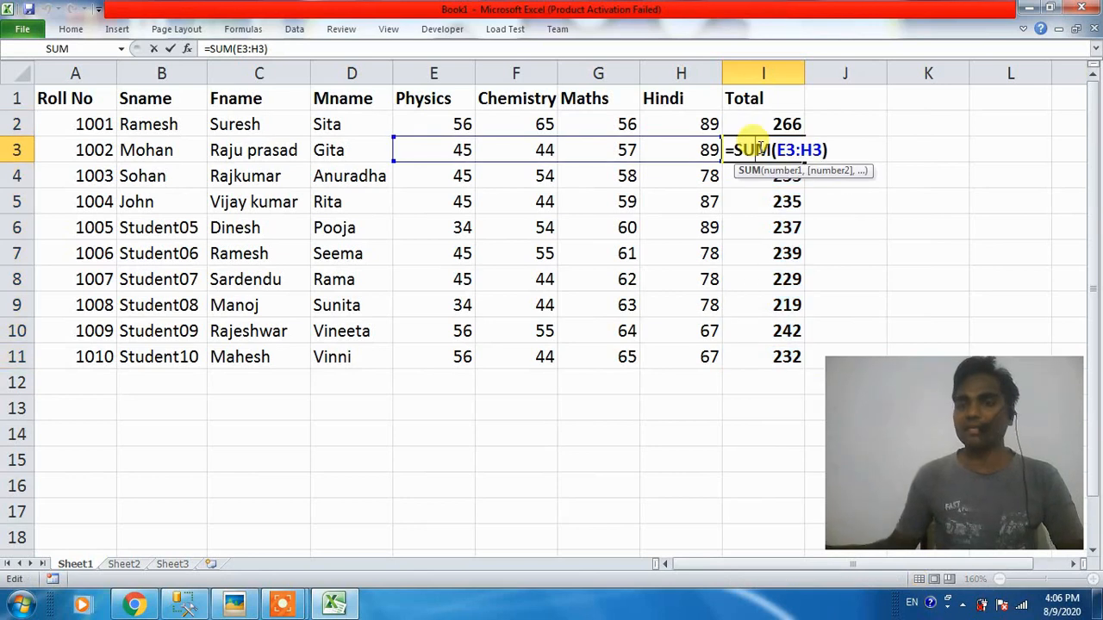
{"action": "key", "text": "Return"}
{"action": "left_click", "coordinate": [762, 122]}
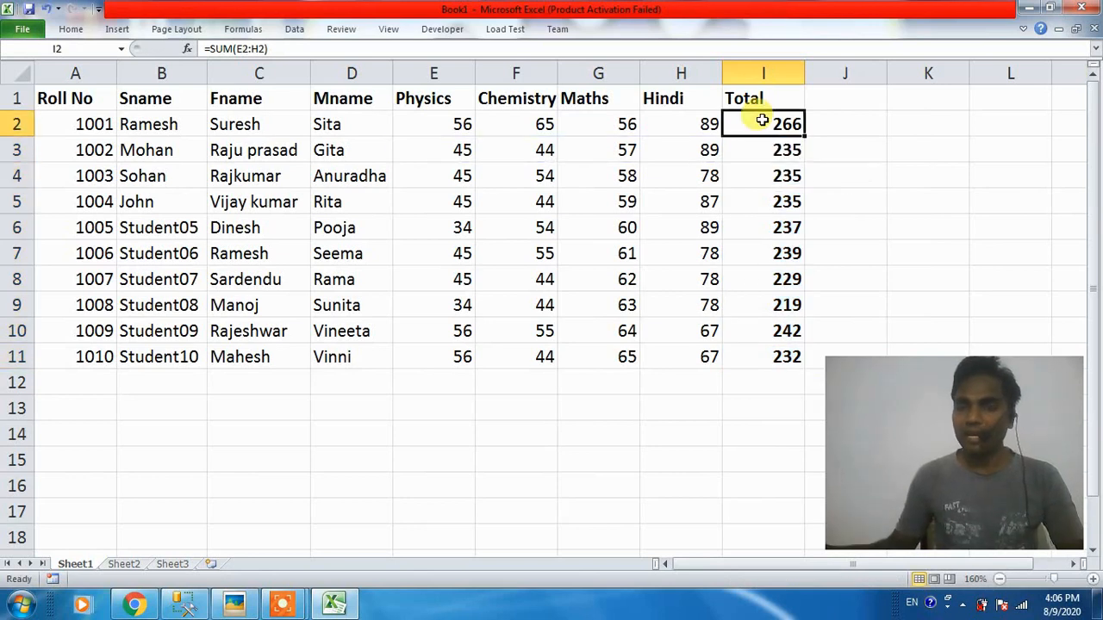
{"action": "left_click", "coordinate": [752, 150]}
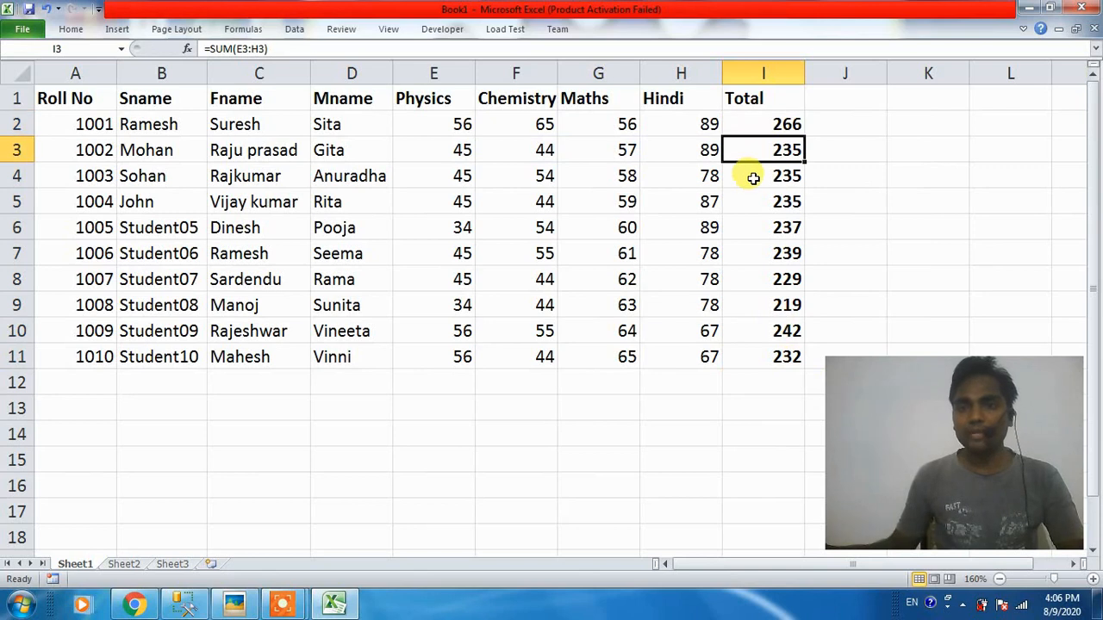
{"action": "left_click", "coordinate": [753, 177]}
{"action": "left_click", "coordinate": [754, 149]}
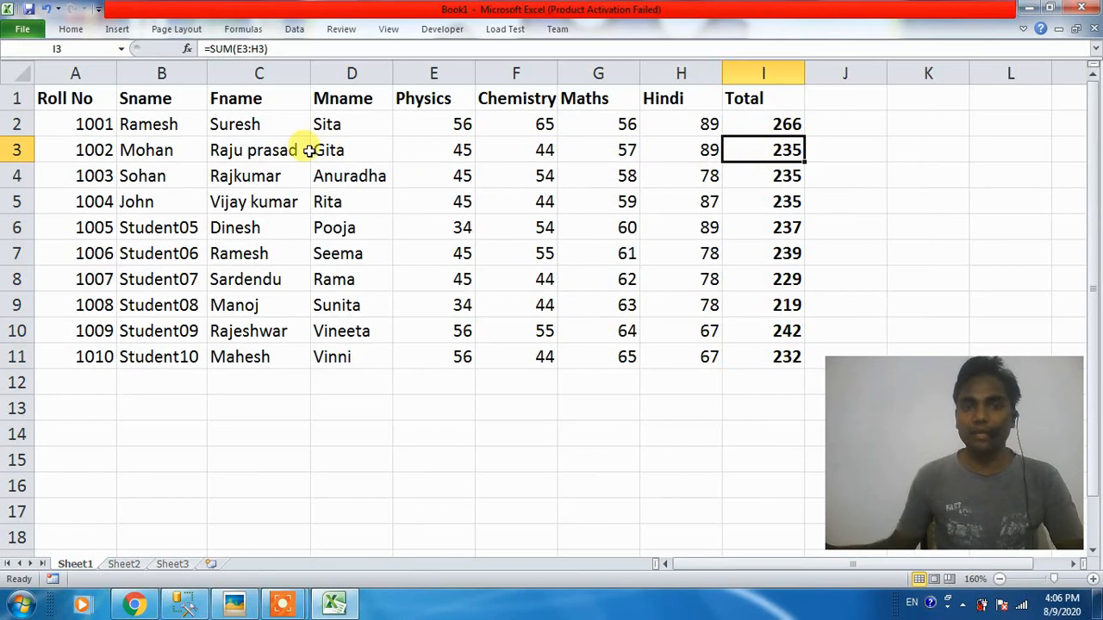
{"action": "left_click_drag", "start_coordinate": [435, 150], "coordinate": [712, 148]}
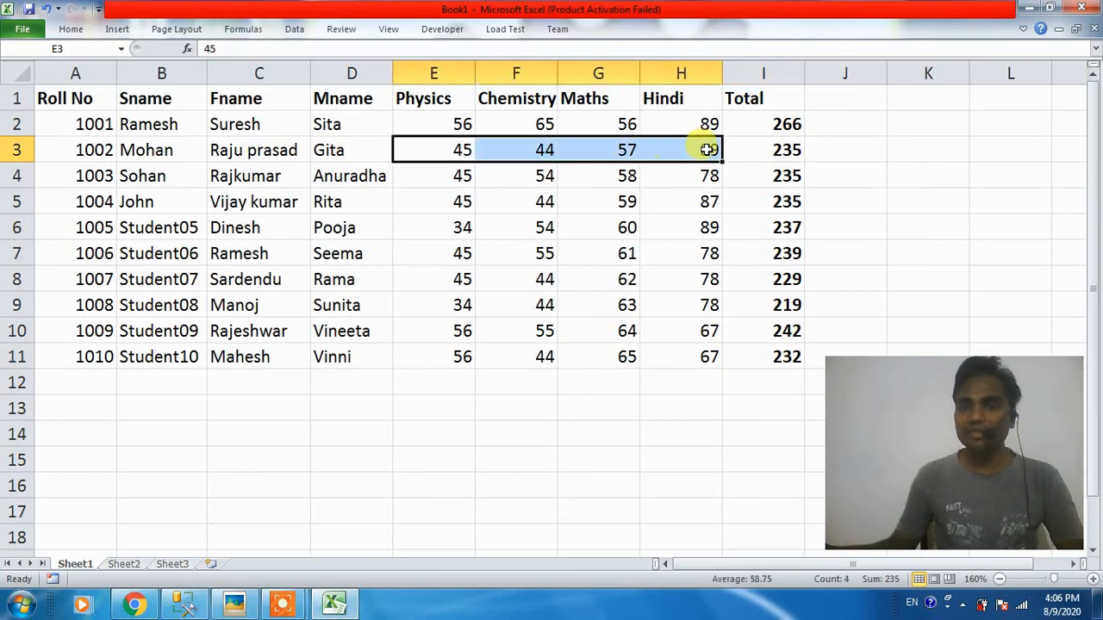
{"action": "left_click", "coordinate": [789, 150]}
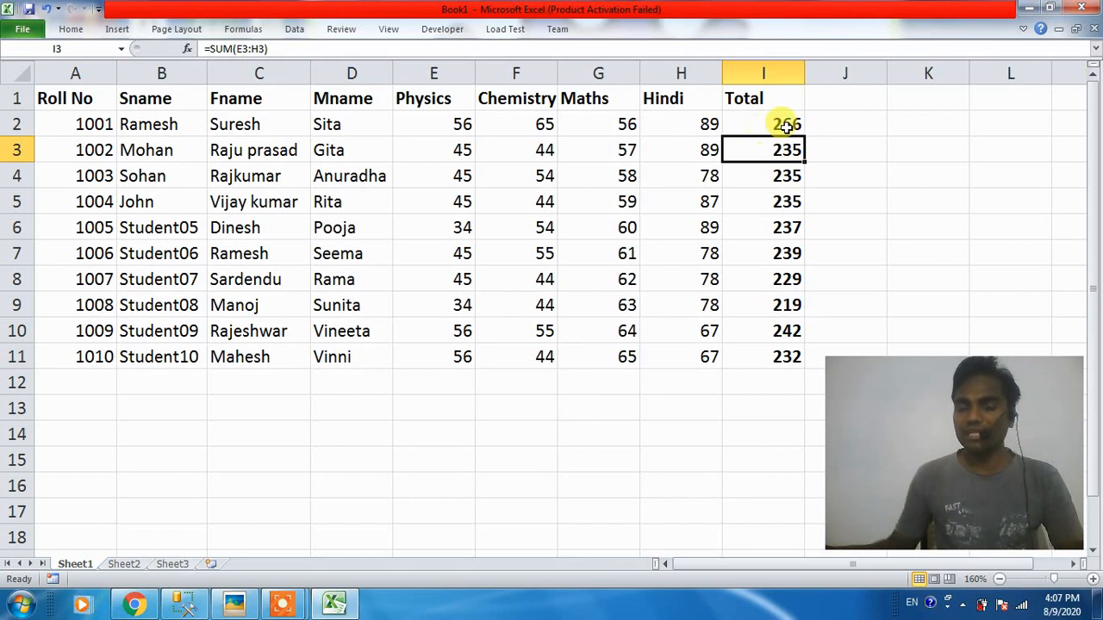
{"action": "left_click", "coordinate": [767, 120]}
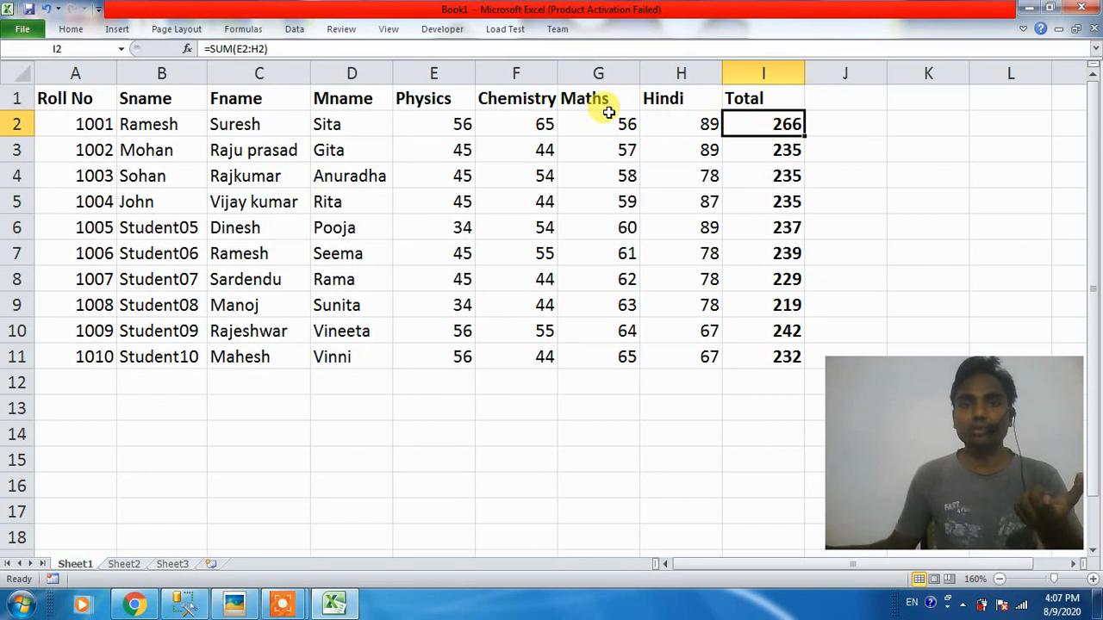
{"action": "left_click", "coordinate": [418, 100]}
{"action": "left_click", "coordinate": [487, 96]}
{"action": "left_click", "coordinate": [648, 96]}
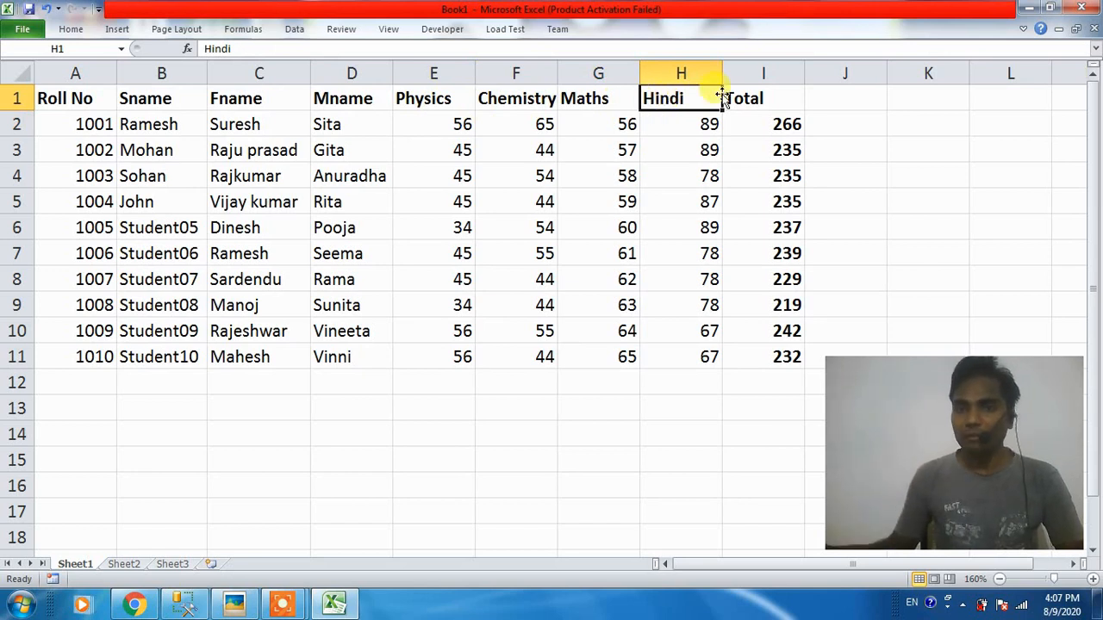
Insert an empty column between the Hindi and Total columns.
{"action": "left_click", "coordinate": [756, 76]}
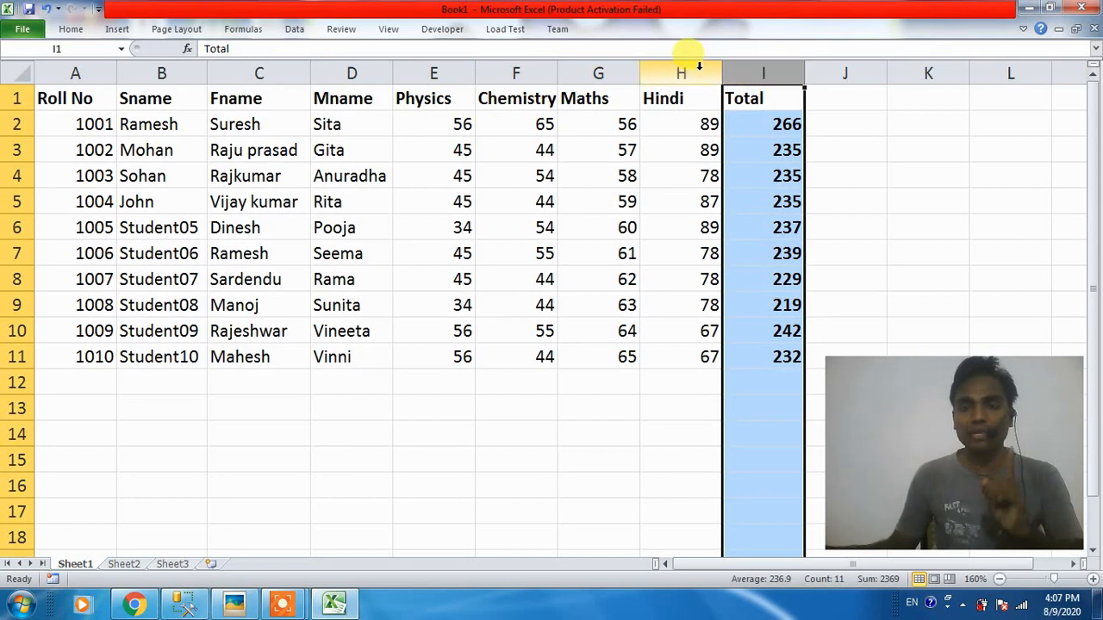
{"action": "left_click", "coordinate": [746, 143]}
{"action": "left_click", "coordinate": [754, 72]}
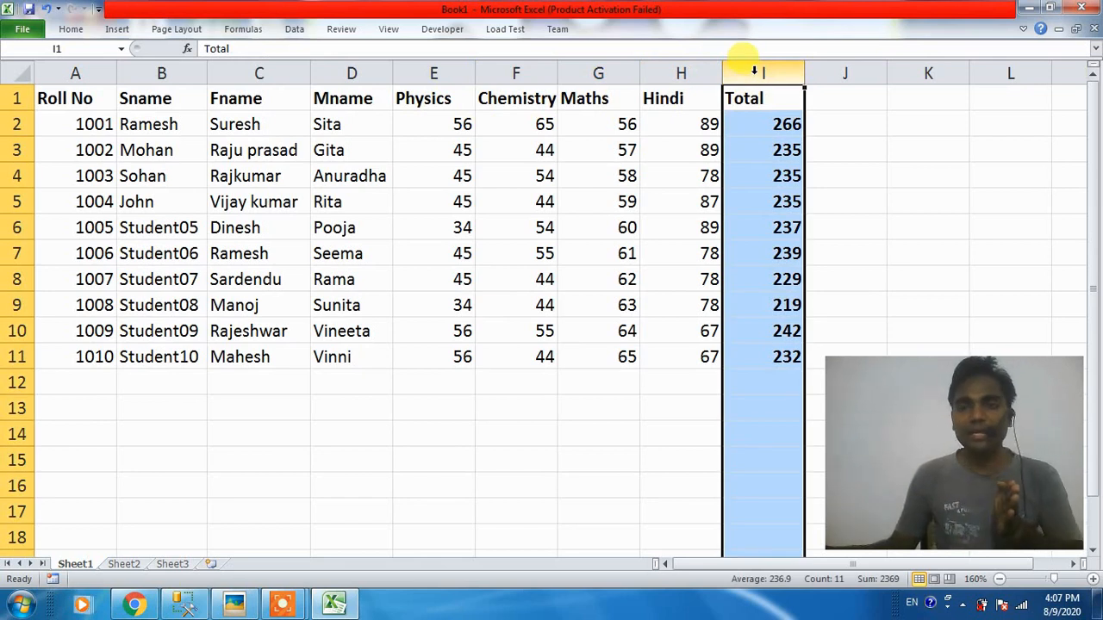
{"action": "right_click", "coordinate": [756, 74]}
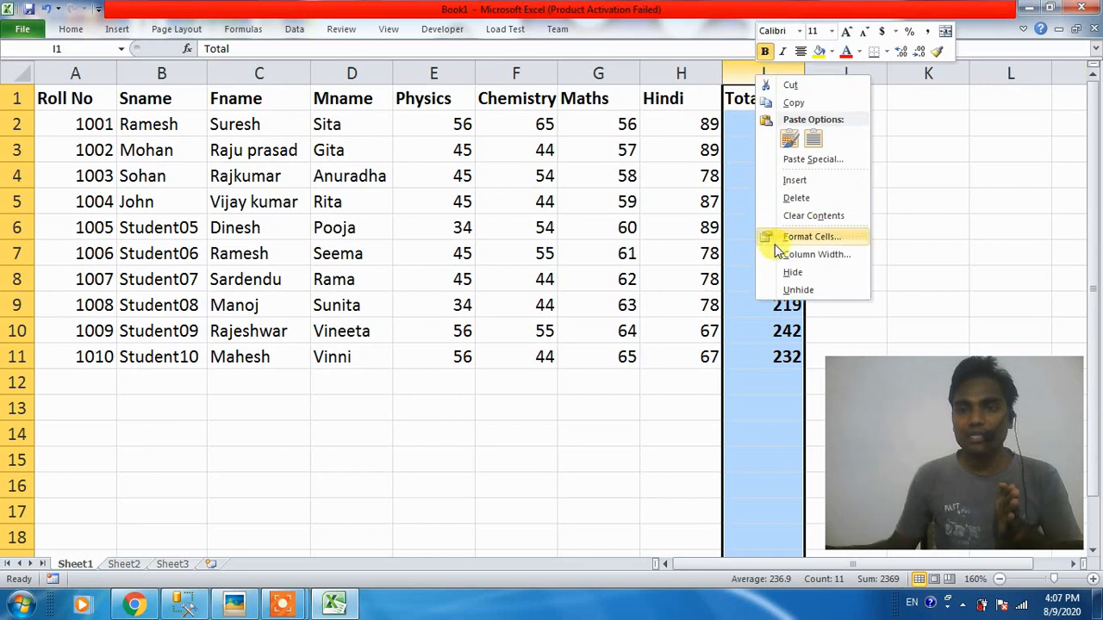
{"action": "left_click", "coordinate": [794, 181]}
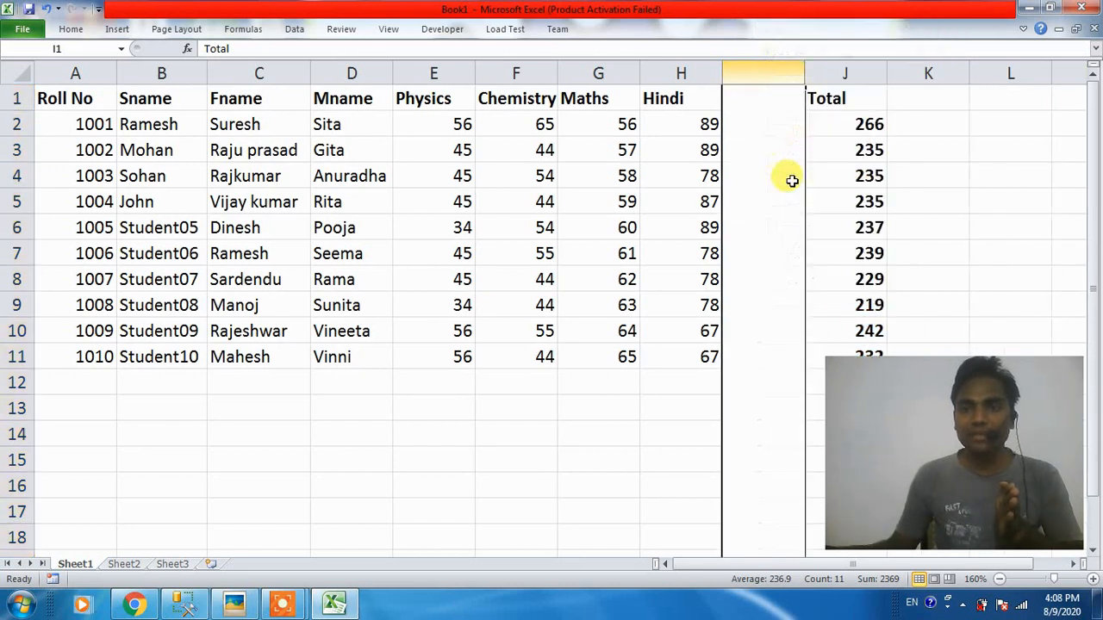
Add the column heading English in cell I1 of the empty column beside Hindi.
{"action": "left_click", "coordinate": [765, 102]}
{"action": "left_click", "coordinate": [756, 127]}
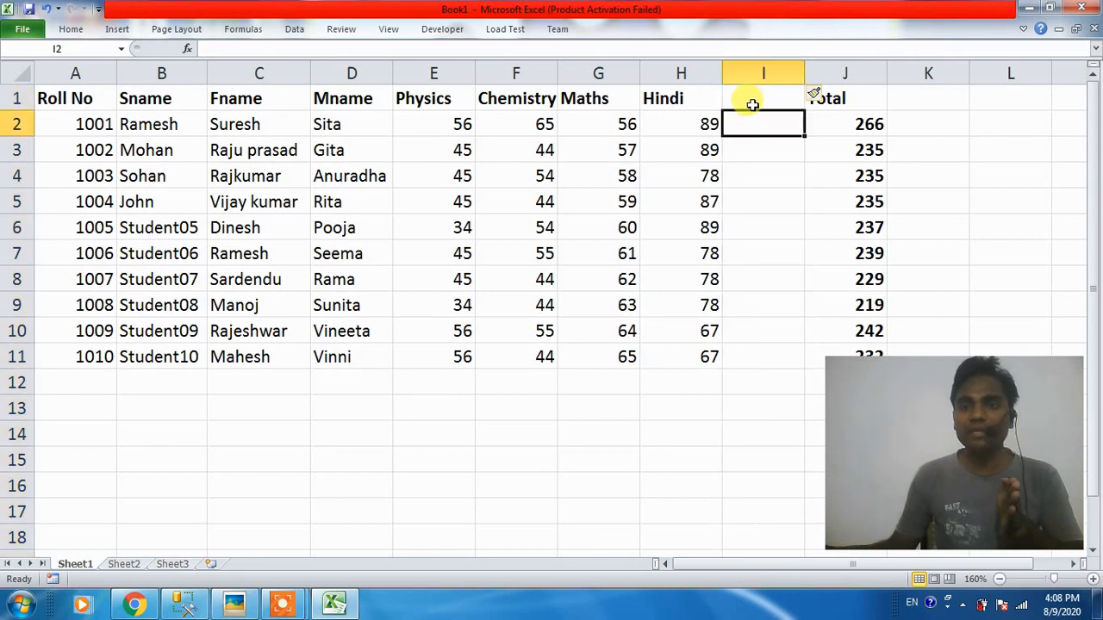
{"action": "left_click", "coordinate": [751, 103]}
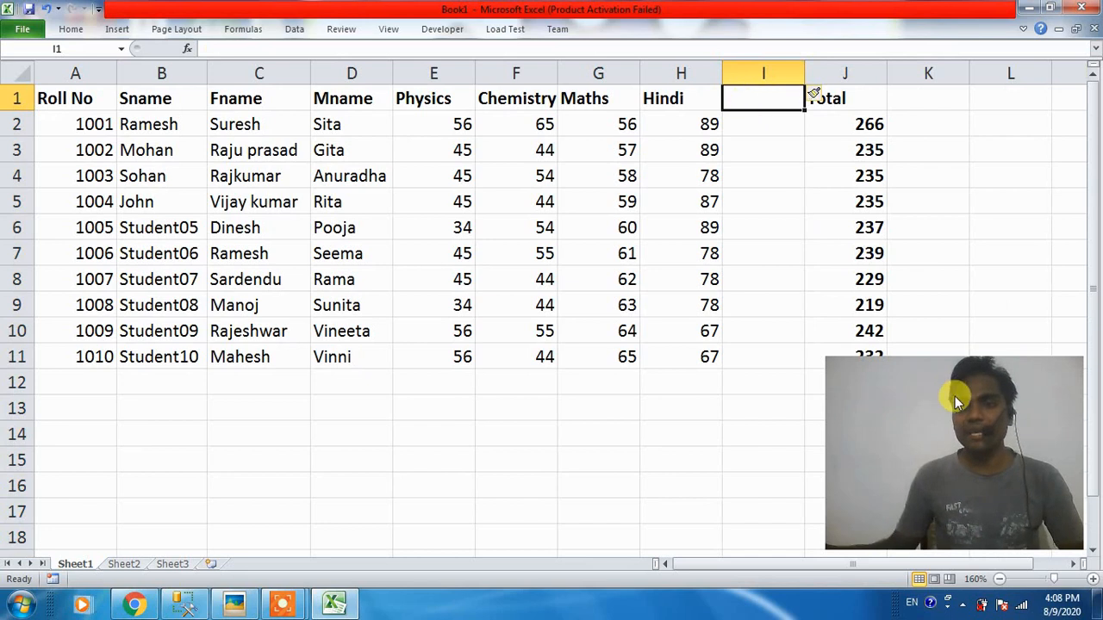
{"action": "left_click_drag", "start_coordinate": [836, 399], "coordinate": [224, 282]}
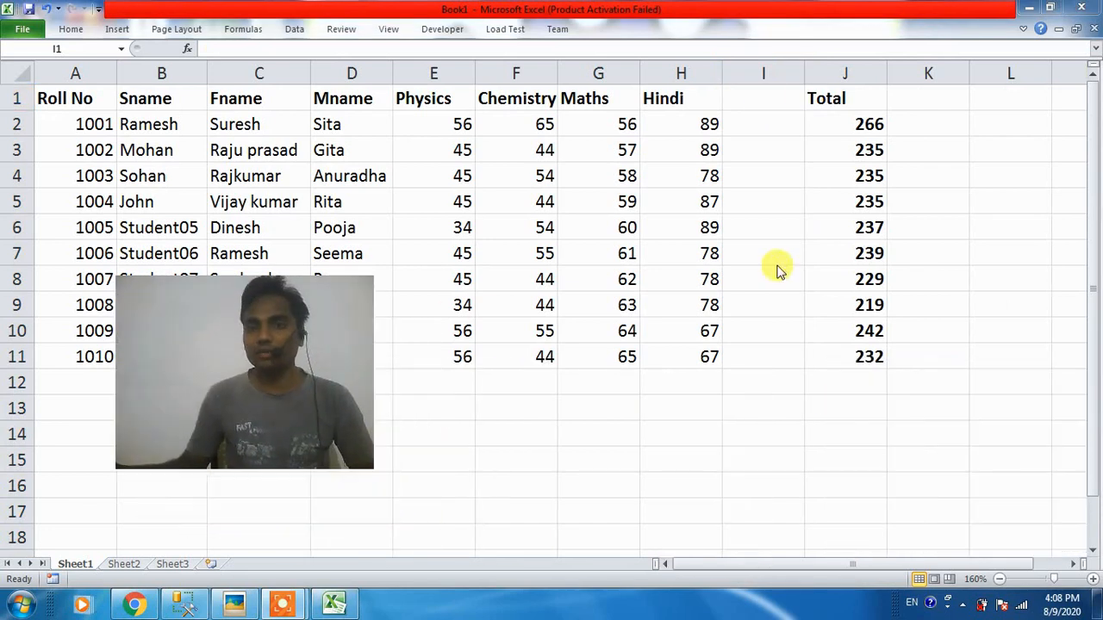
{"action": "left_click", "coordinate": [763, 99]}
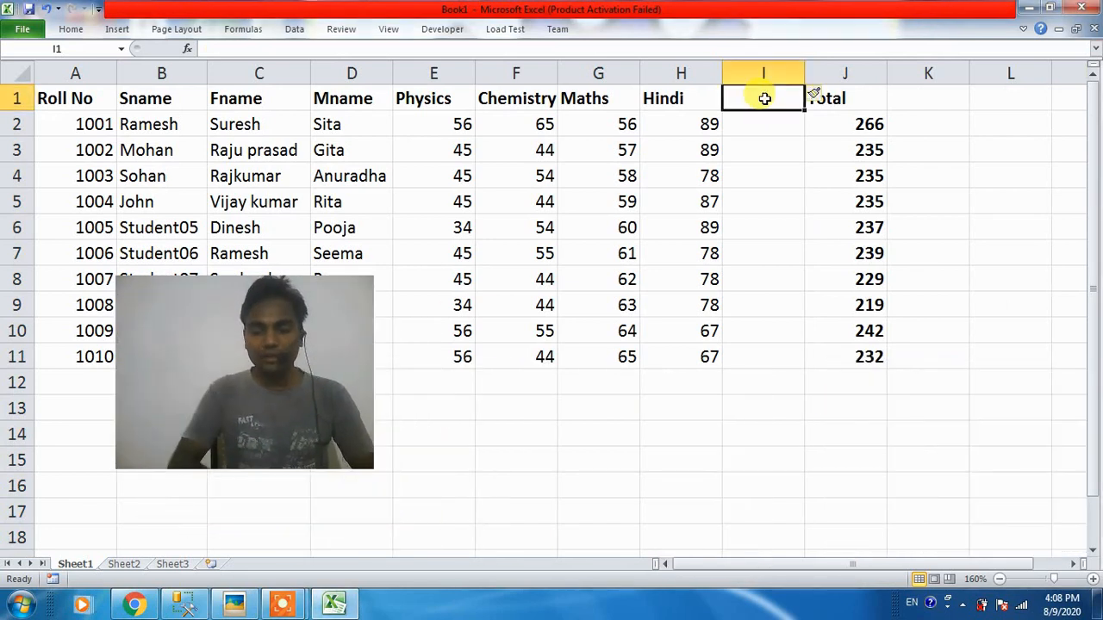
{"action": "type", "text": "English"}
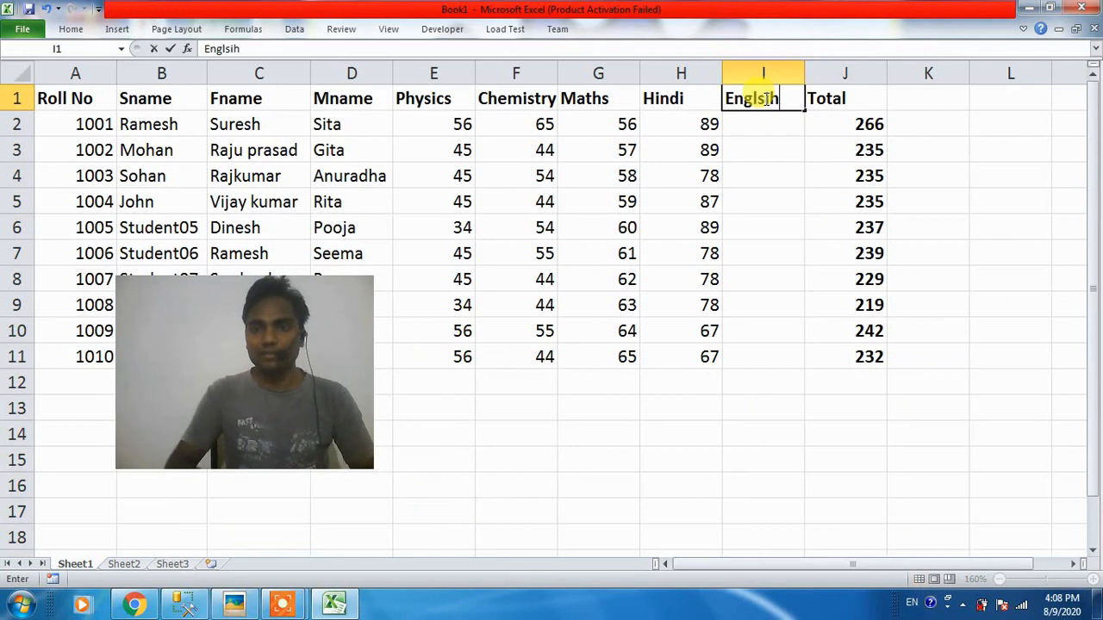
{"action": "key", "text": "BackSpace"}
{"action": "key", "text": "BackSpace"}
{"action": "key", "text": "BackSpace"}
{"action": "type", "text": "ish"}
{"action": "key", "text": "Return"}
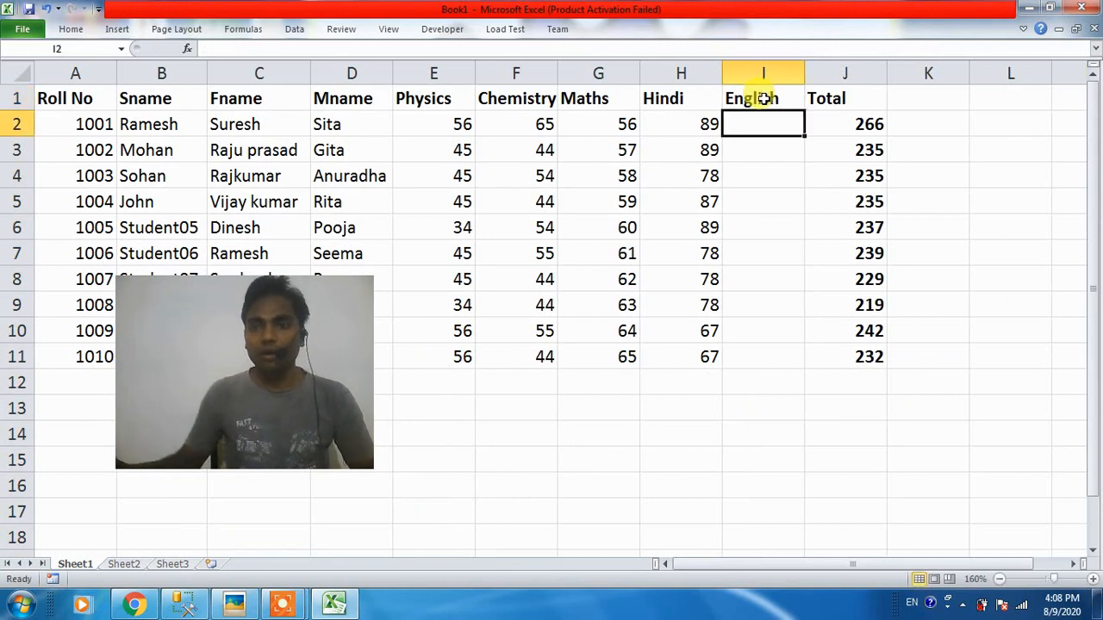
Enter trial English marks of 1, 0 and 1 in cell I2 to test how the first student's total responds.
{"action": "type", "text": "1"}
{"action": "key", "text": "Return"}
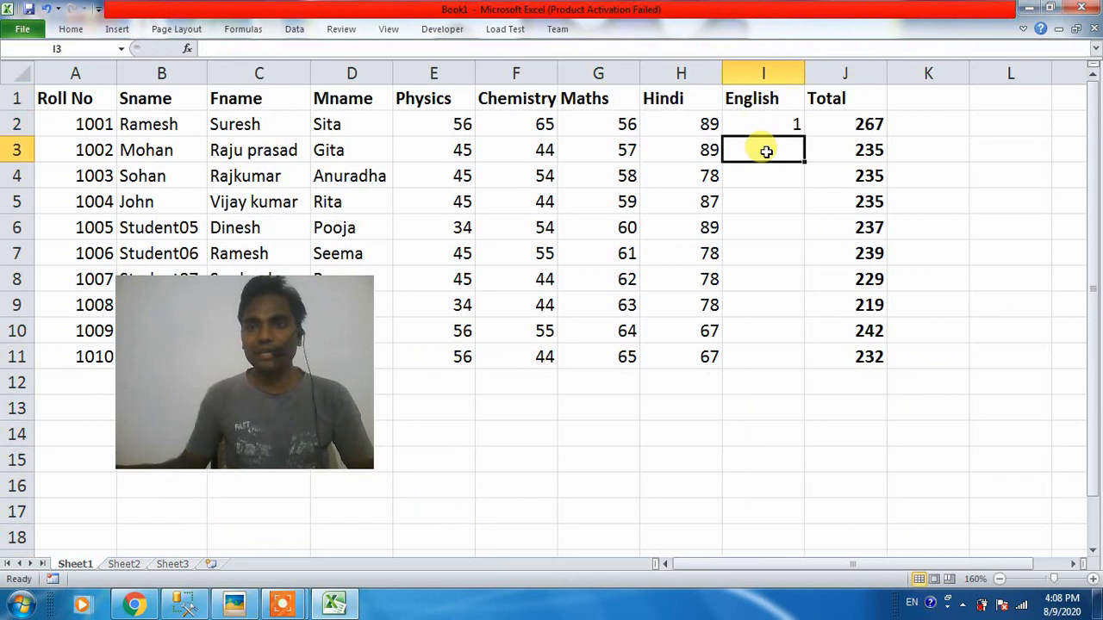
{"action": "left_click", "coordinate": [778, 126]}
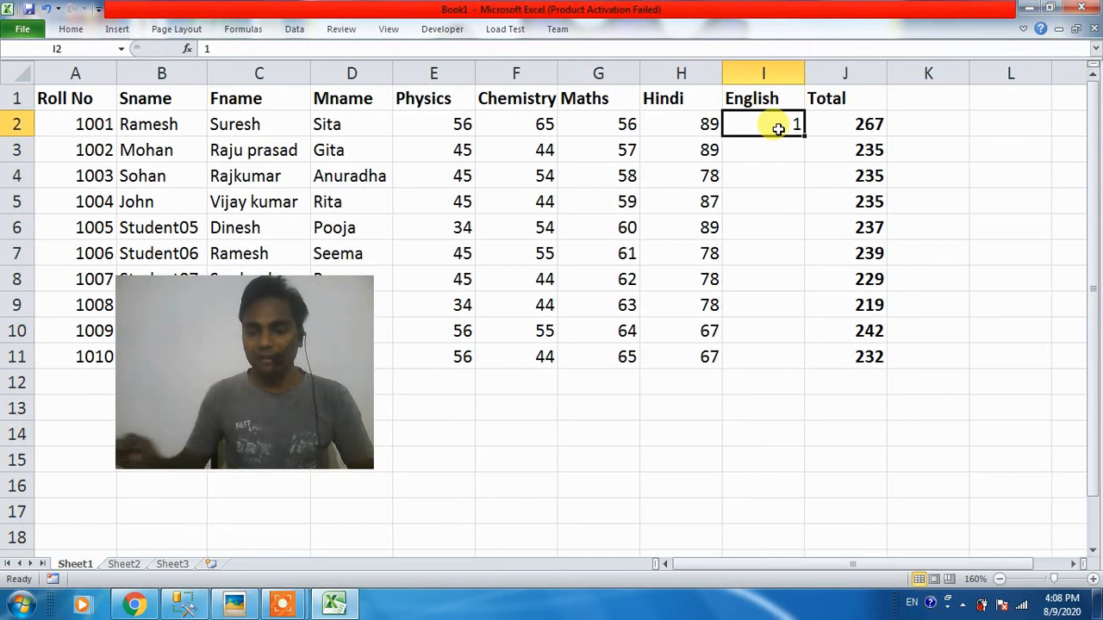
{"action": "type", "text": "0"}
{"action": "key", "text": "Return"}
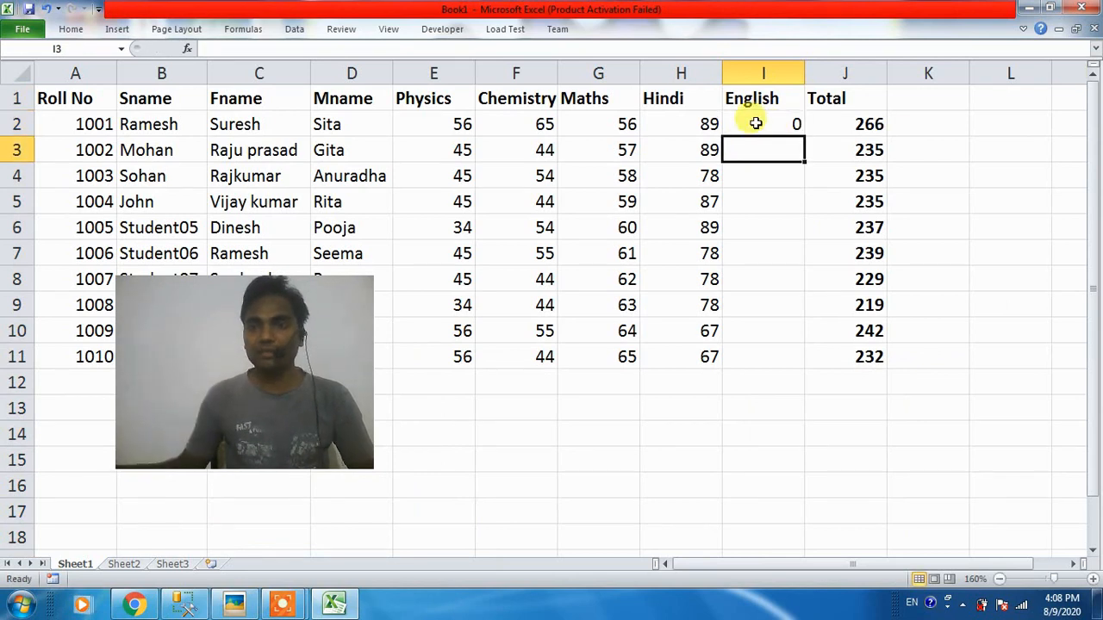
{"action": "left_click", "coordinate": [755, 123]}
{"action": "type", "text": "1"}
{"action": "key", "text": "Return"}
{"action": "key", "text": "Return"}
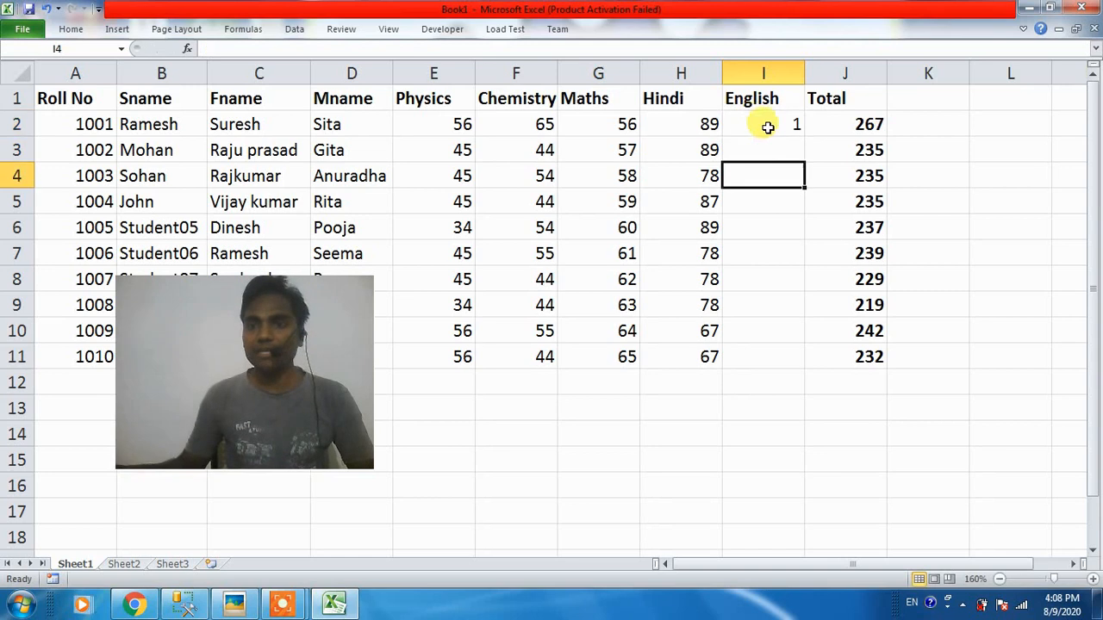
Enter the English marks 45, 45, 34 and 45 in cells I2 to I5.
{"action": "left_click", "coordinate": [767, 126]}
{"action": "type", "text": "45"}
{"action": "key", "text": "Return"}
{"action": "type", "text": "45"}
{"action": "key", "text": "Return"}
{"action": "type", "text": "34"}
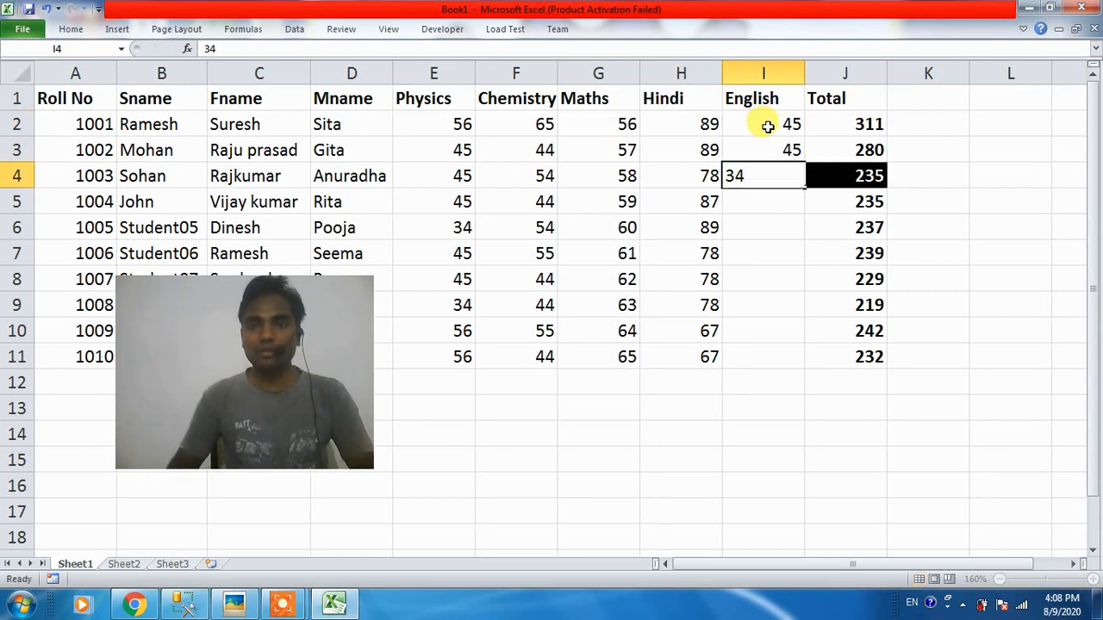
{"action": "key", "text": "Return"}
{"action": "type", "text": "45"}
{"action": "key", "text": "Return"}
Enter the English marks 34 in cell I6 and 45 in cell I7.
{"action": "type", "text": "45"}
{"action": "key", "text": "Return"}
{"action": "type", "text": "34"}
{"action": "key", "text": "Up"}
{"action": "type", "text": "34"}
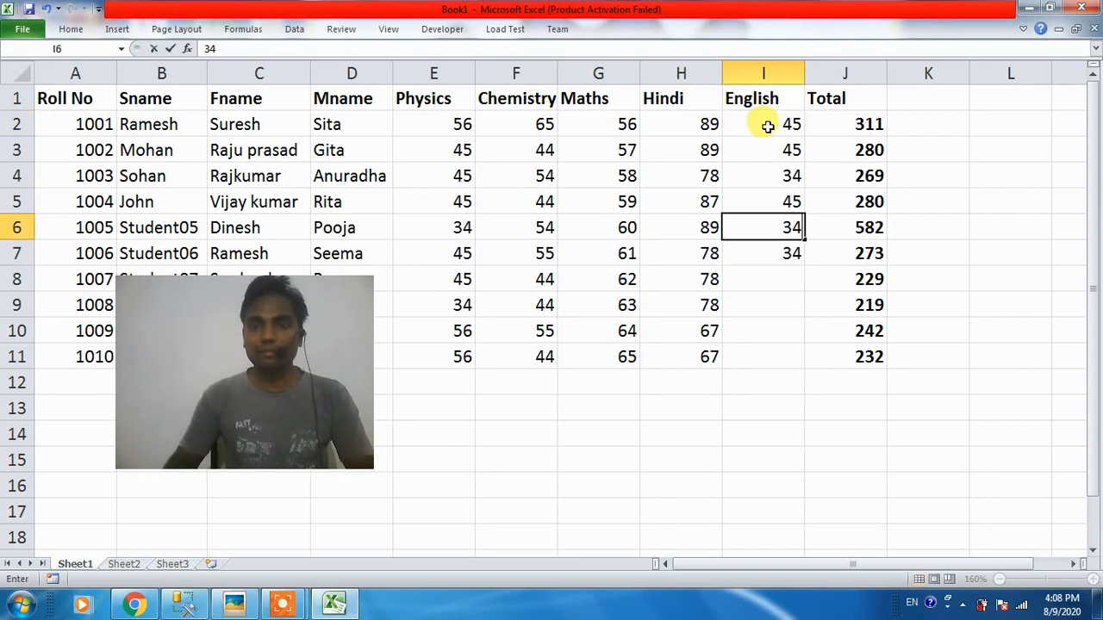
{"action": "key", "text": "Return"}
{"action": "type", "text": "45"}
{"action": "key", "text": "Return"}
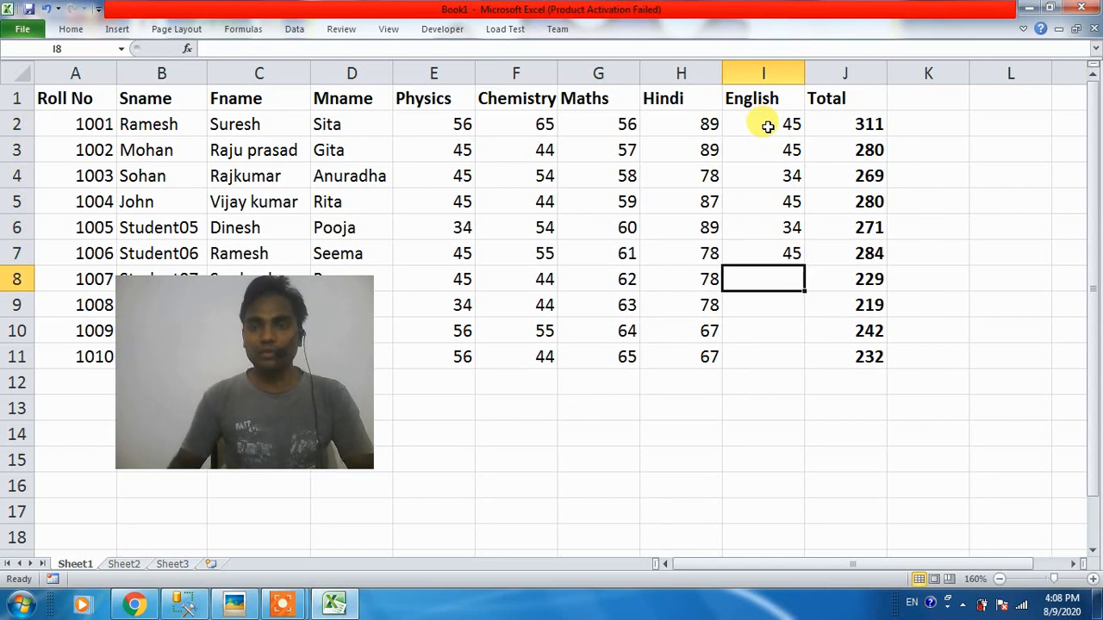
Enter the English mark 45 in both cells I8 and I9.
{"action": "key", "text": "Return"}
{"action": "type", "text": "45"}
{"action": "key", "text": "Up"}
{"action": "type", "text": "45"}
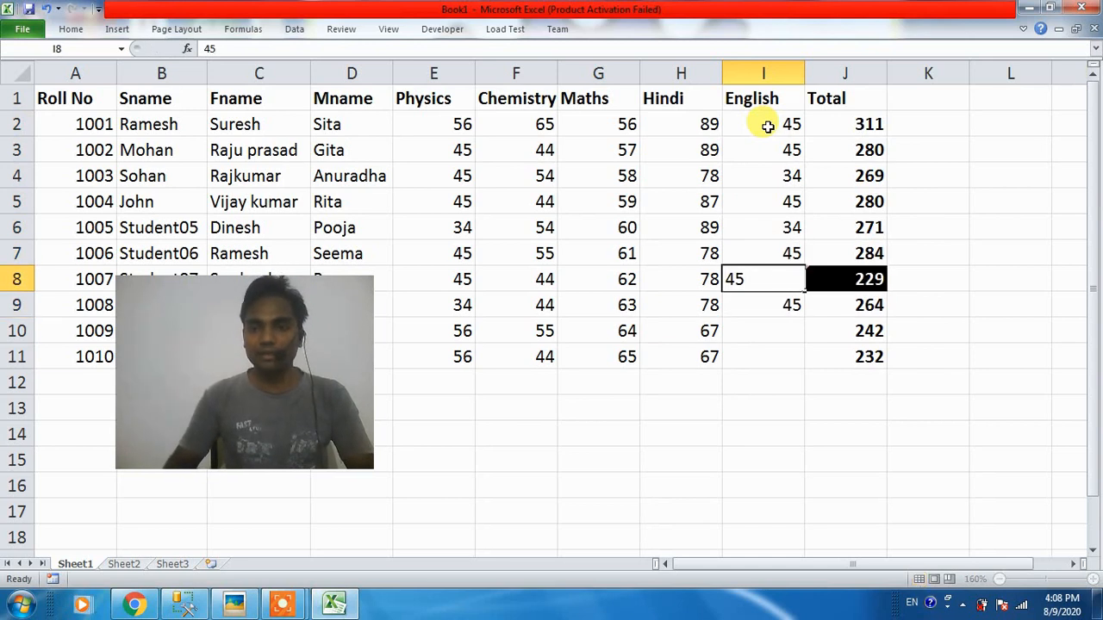
{"action": "key", "text": "Return"}
Enter the English mark 45 for the last two students in cells I10 and I11.
{"action": "key", "text": "Return"}
{"action": "key", "text": "Return"}
{"action": "key", "text": "Up"}
{"action": "type", "text": "45"}
{"action": "key", "text": "Return"}
{"action": "key", "text": "Return"}
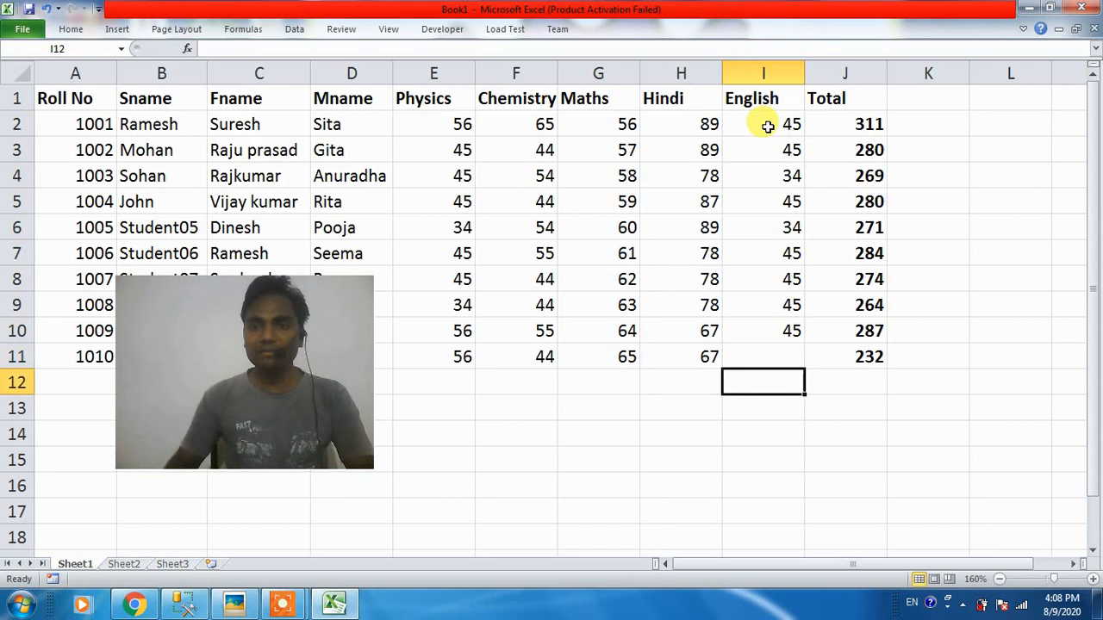
{"action": "type", "text": "45"}
{"action": "key", "text": "Up"}
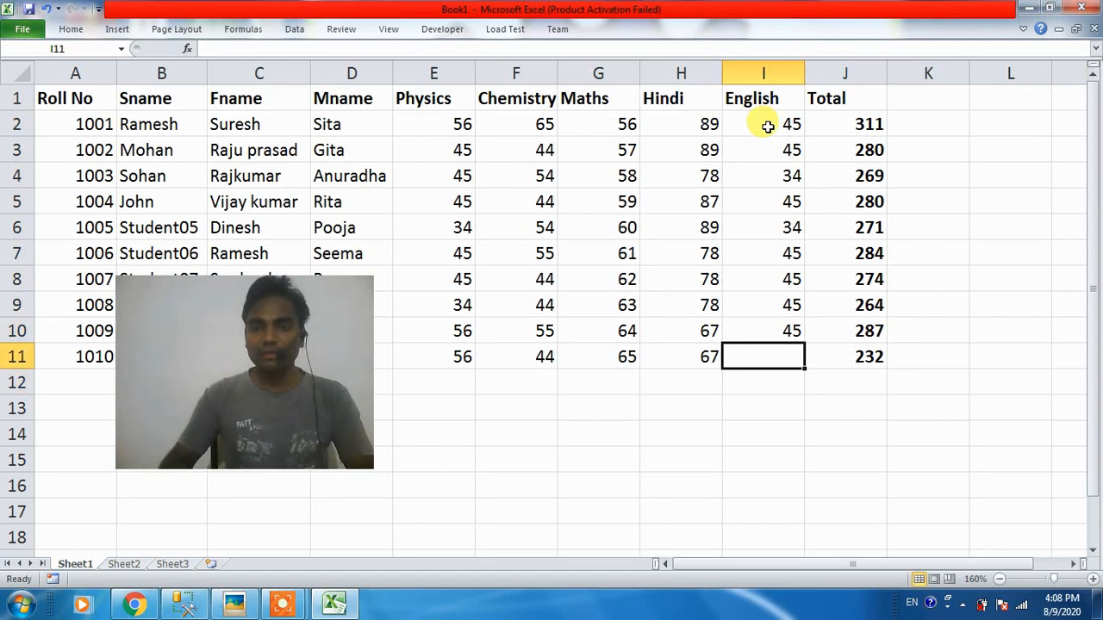
{"action": "type", "text": "45"}
{"action": "key", "text": "Return"}
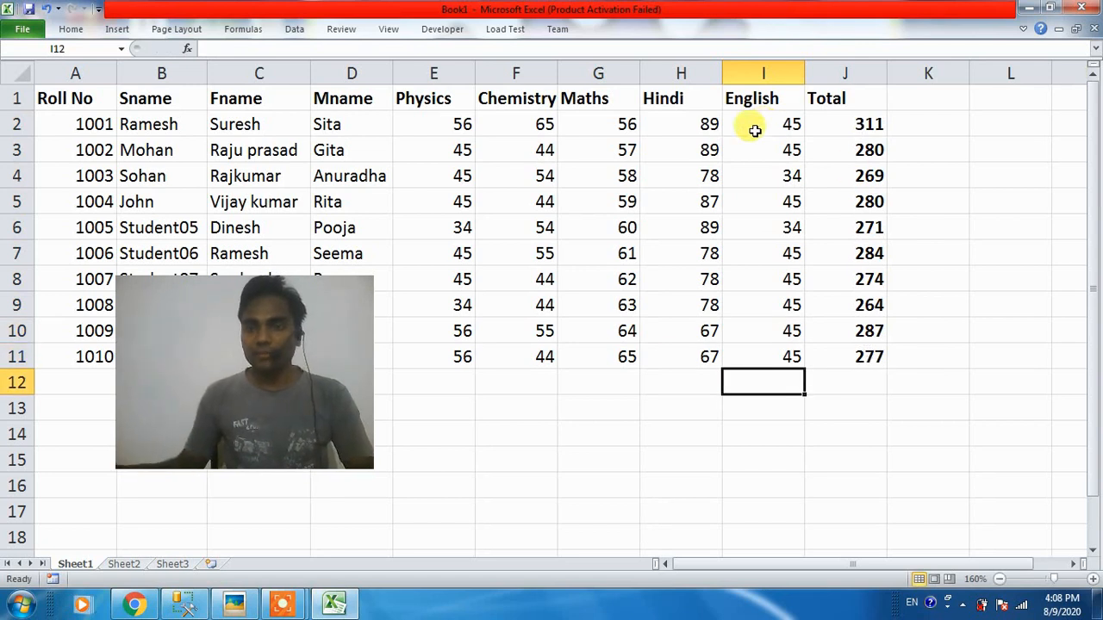
Review the completed English column and the SUM formula behind the first student's total in J2.
{"action": "left_click", "coordinate": [769, 72]}
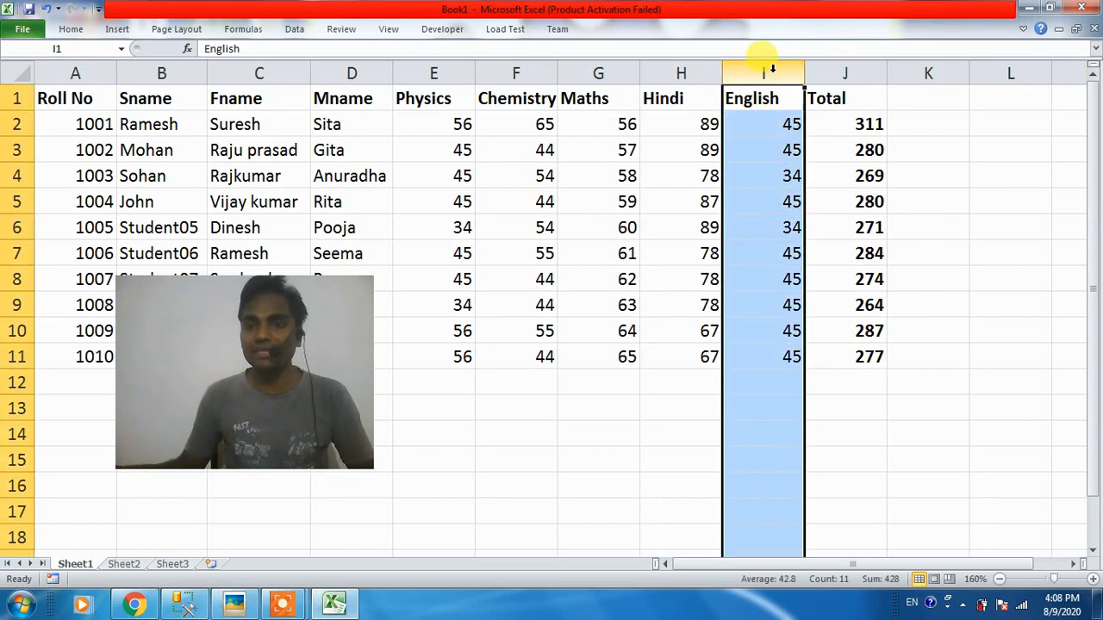
{"action": "left_click", "coordinate": [780, 126]}
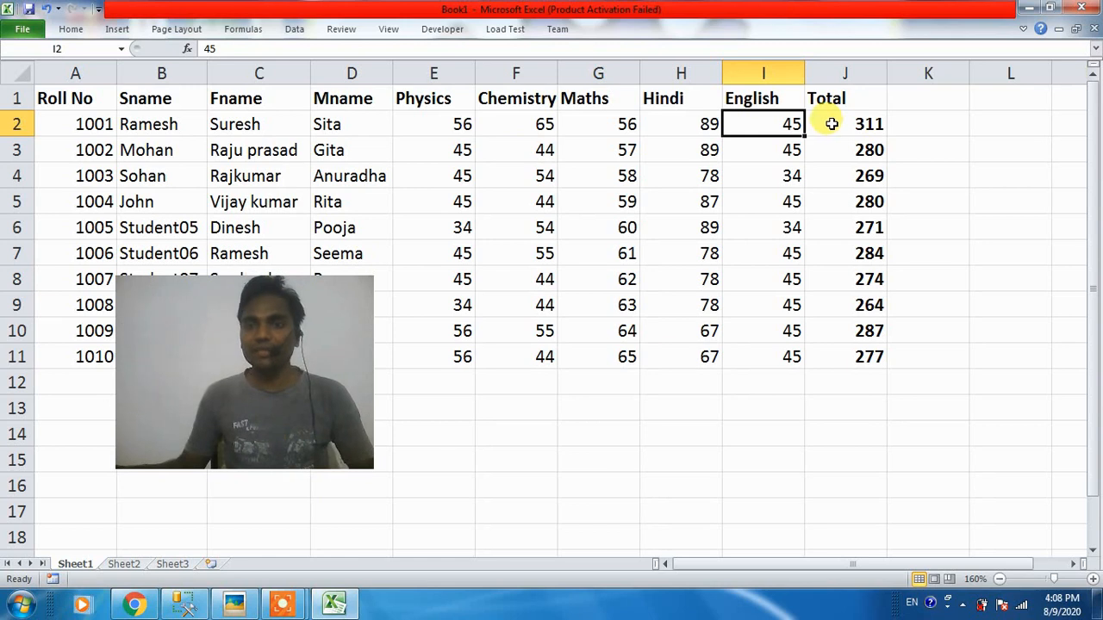
{"action": "left_click_drag", "start_coordinate": [256, 308], "coordinate": [509, 330]}
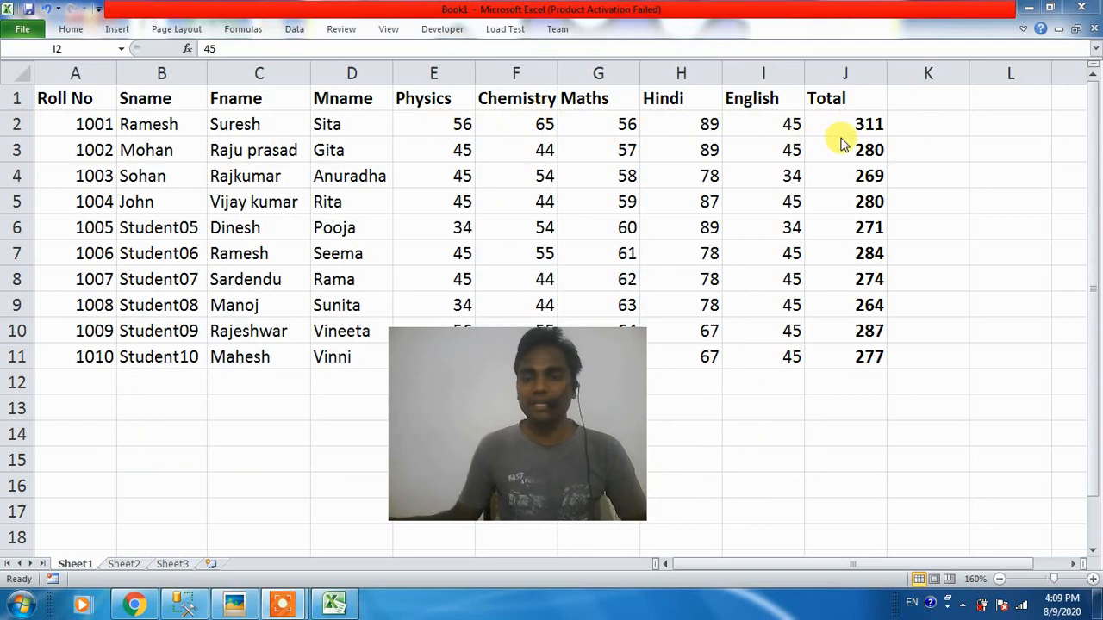
{"action": "left_click", "coordinate": [872, 125]}
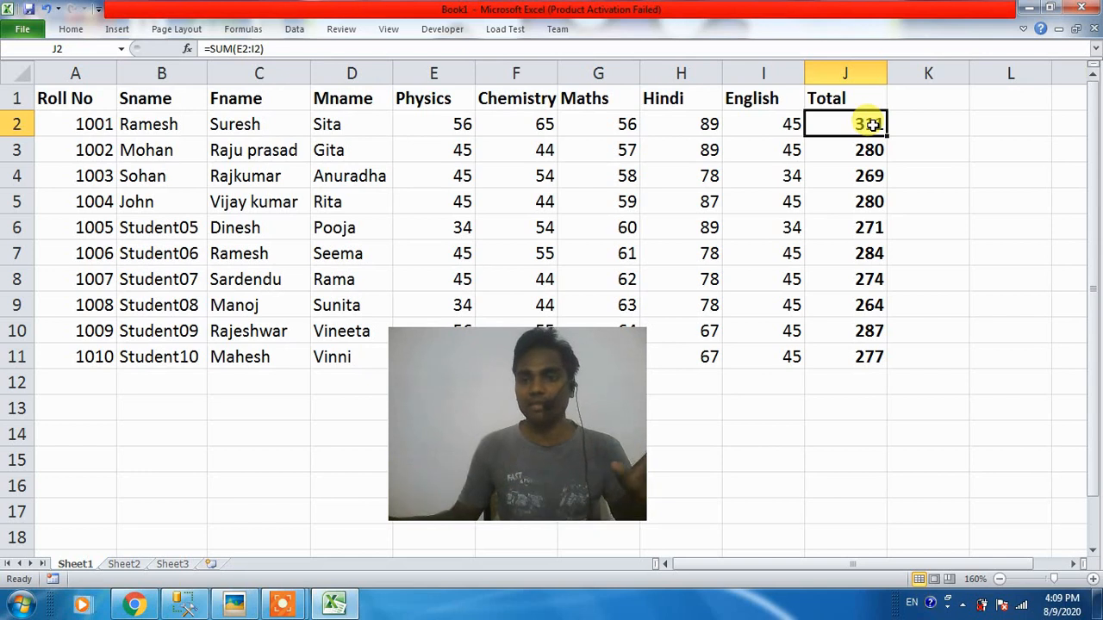
Add the column heading Per % in cell K1 beside Total.
{"action": "left_click", "coordinate": [926, 98]}
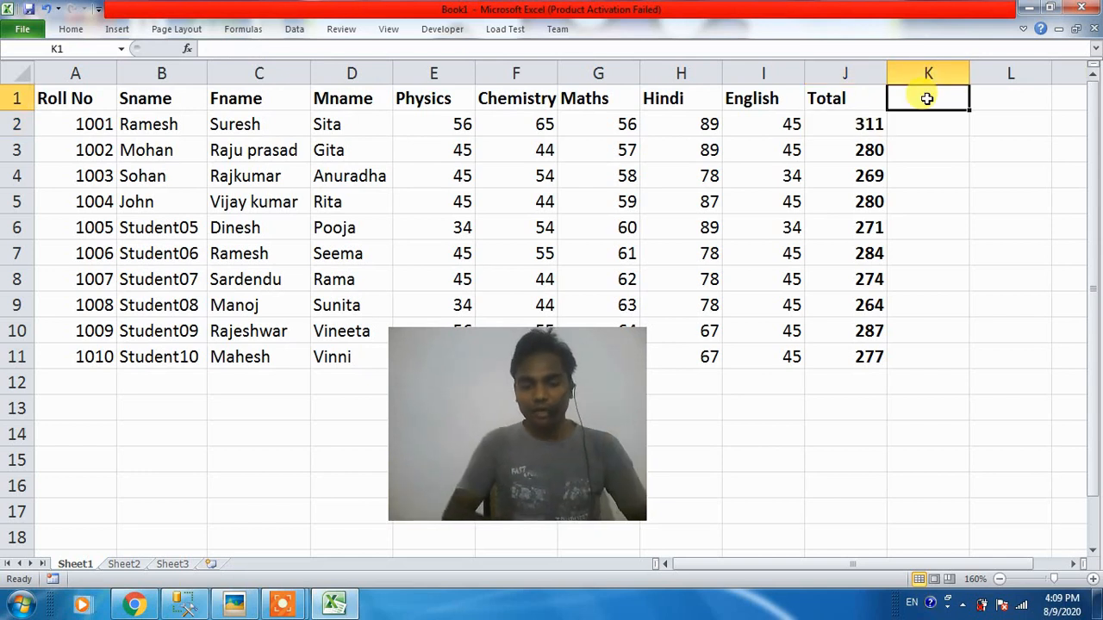
{"action": "type", "text": "Per %"}
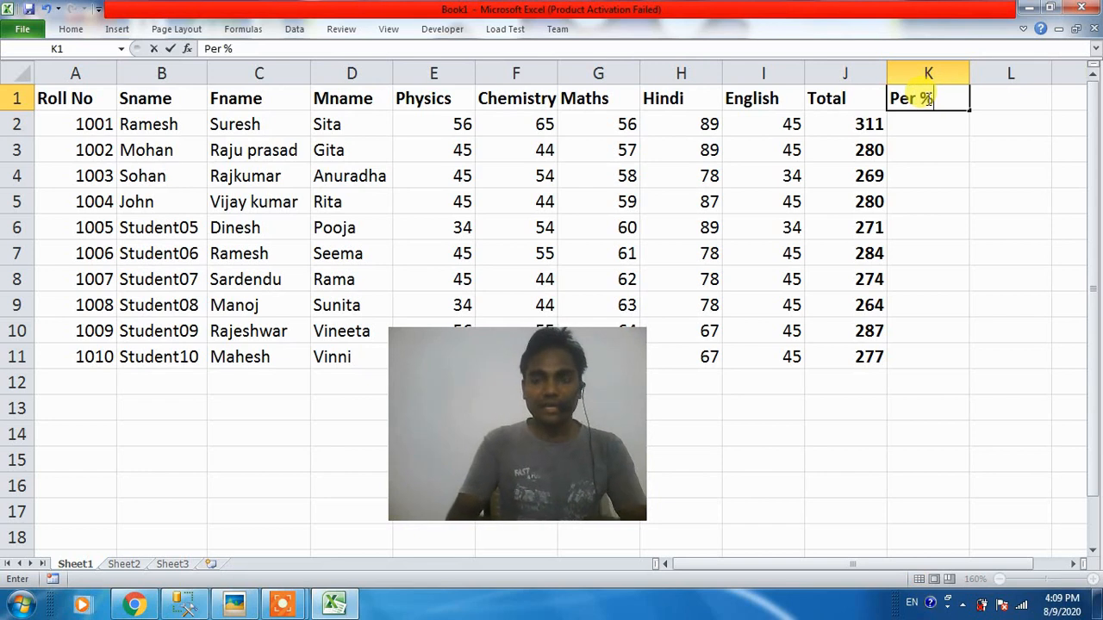
{"action": "key", "text": "Return"}
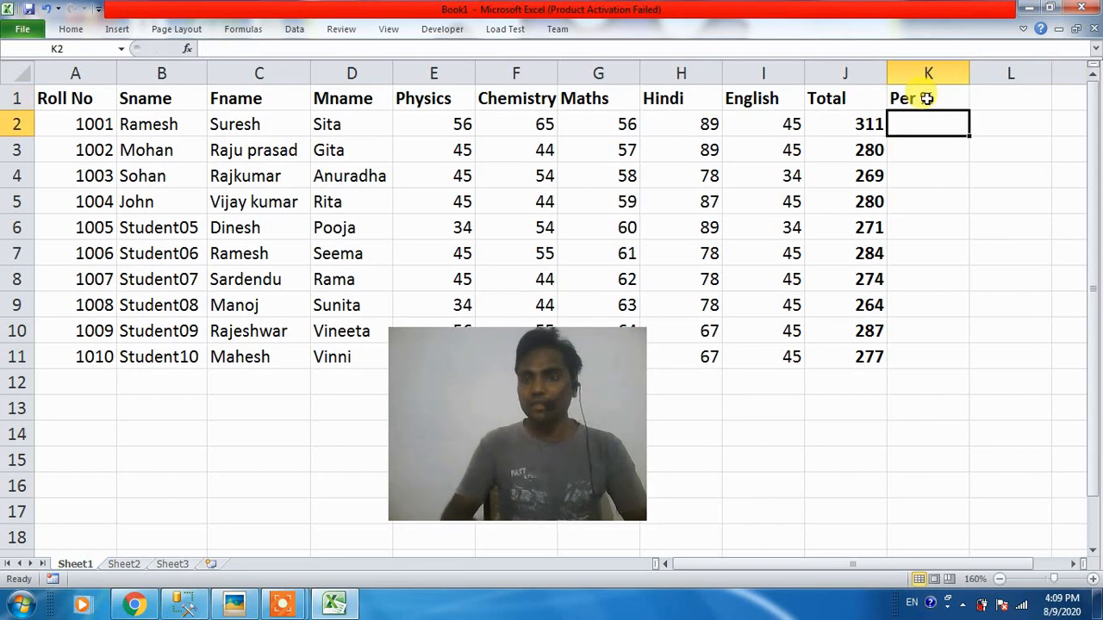
{"action": "left_click", "coordinate": [926, 99]}
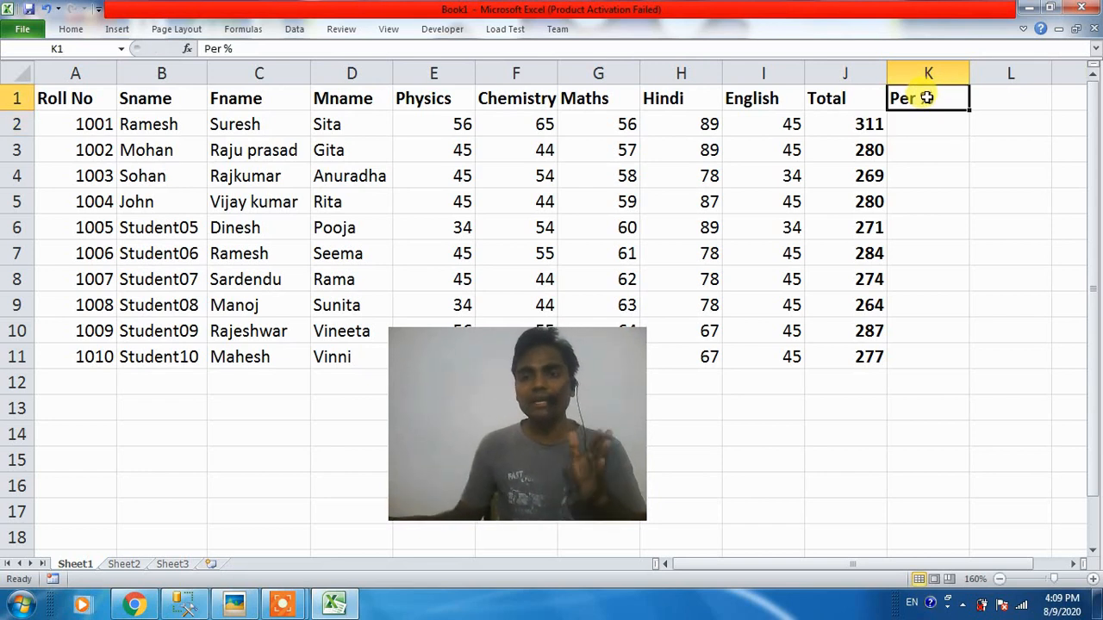
{"action": "left_click", "coordinate": [928, 120]}
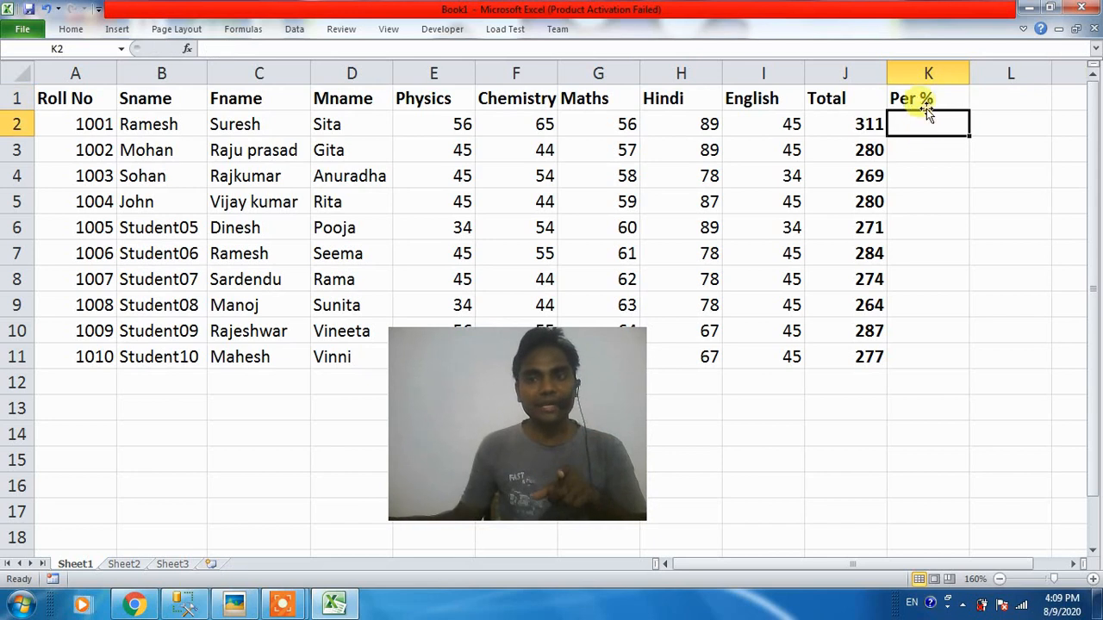
{"action": "left_click", "coordinate": [924, 99]}
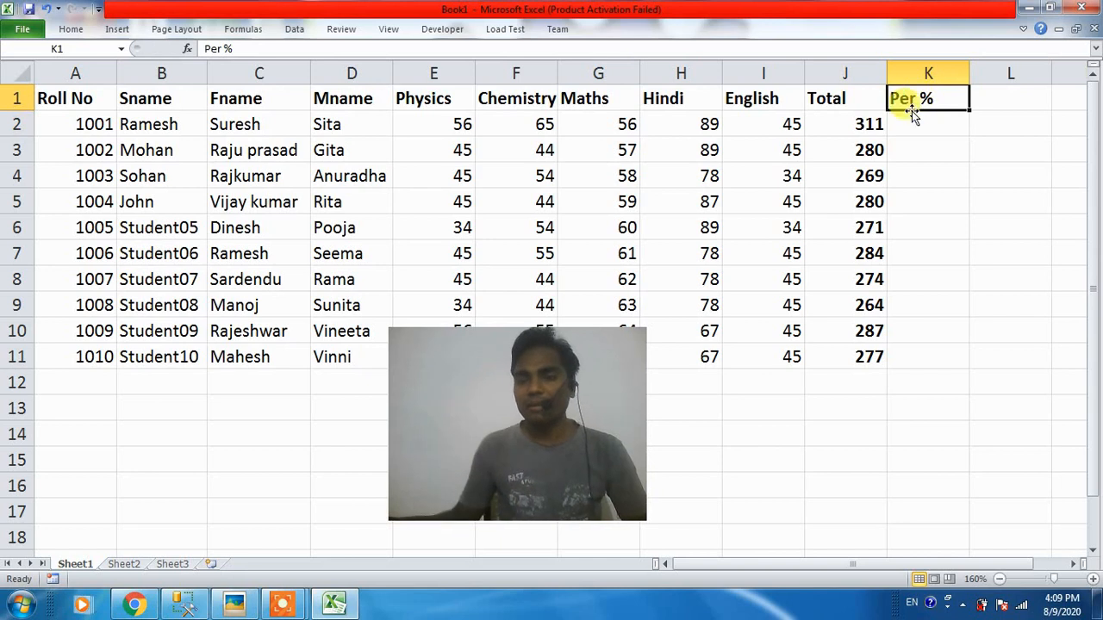
Enter the percentage formula =J2*100/500 in cell K2 for the first student.
{"action": "left_click", "coordinate": [920, 125]}
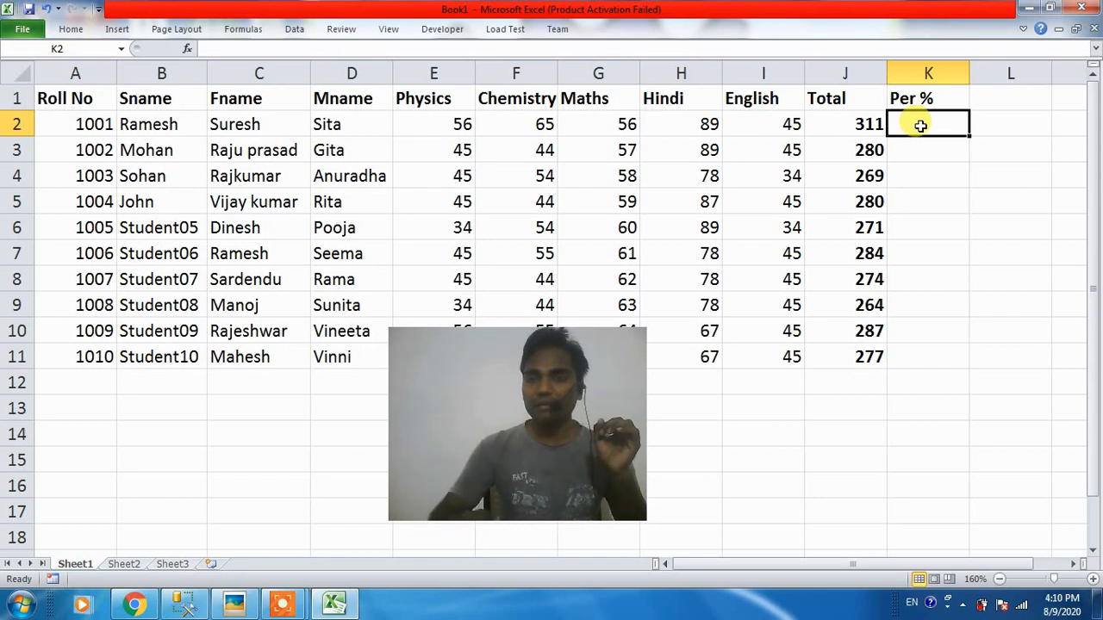
{"action": "type", "text": "="}
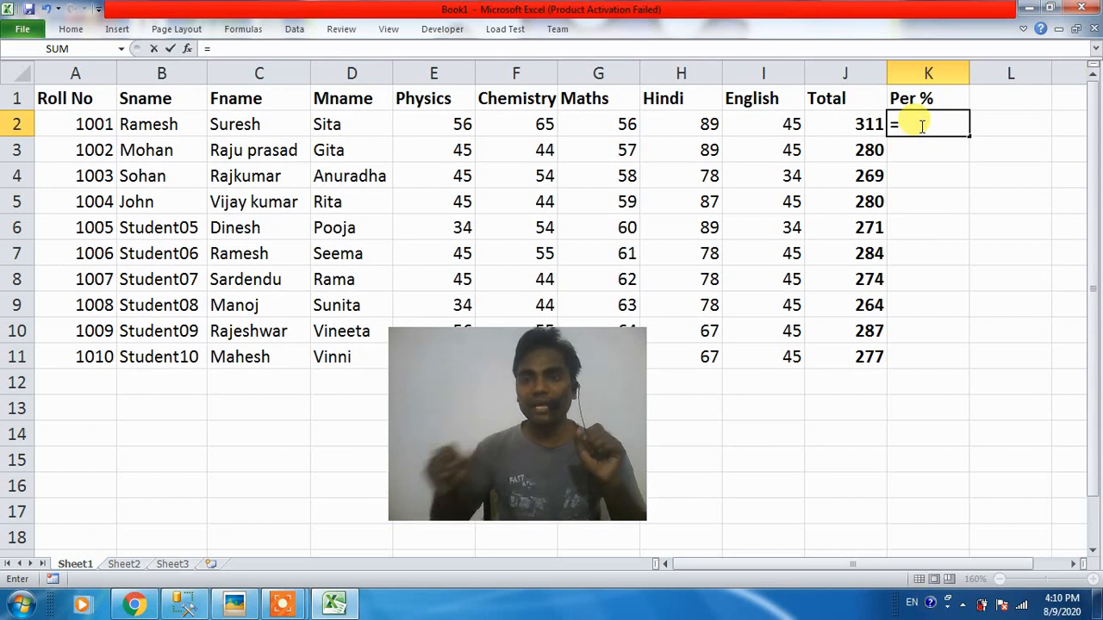
{"action": "left_click", "coordinate": [861, 124]}
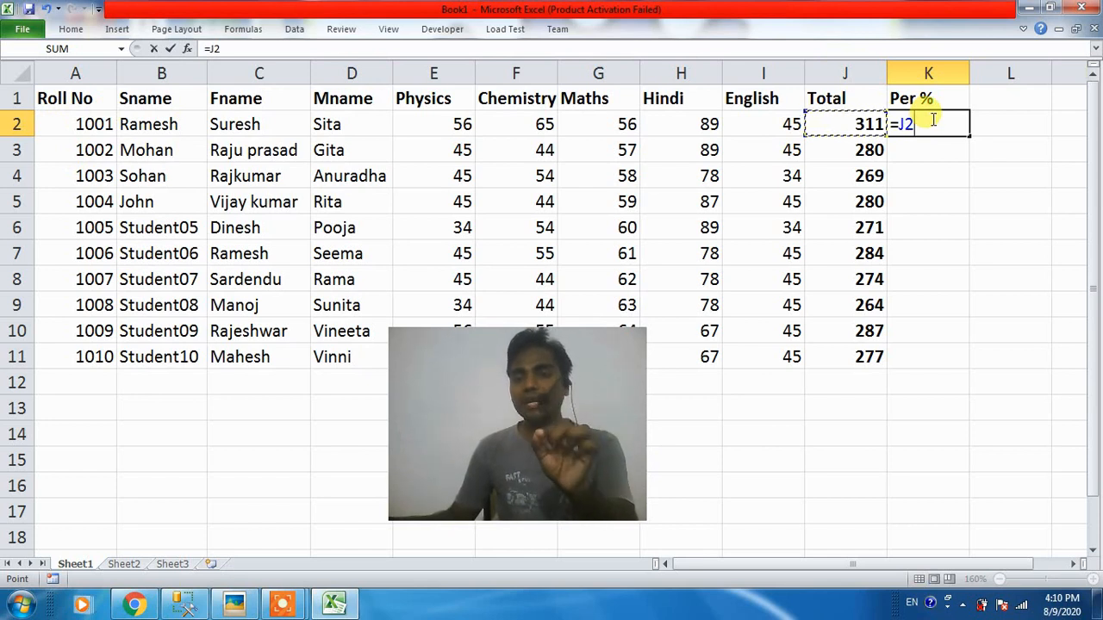
{"action": "type", "text": "*"}
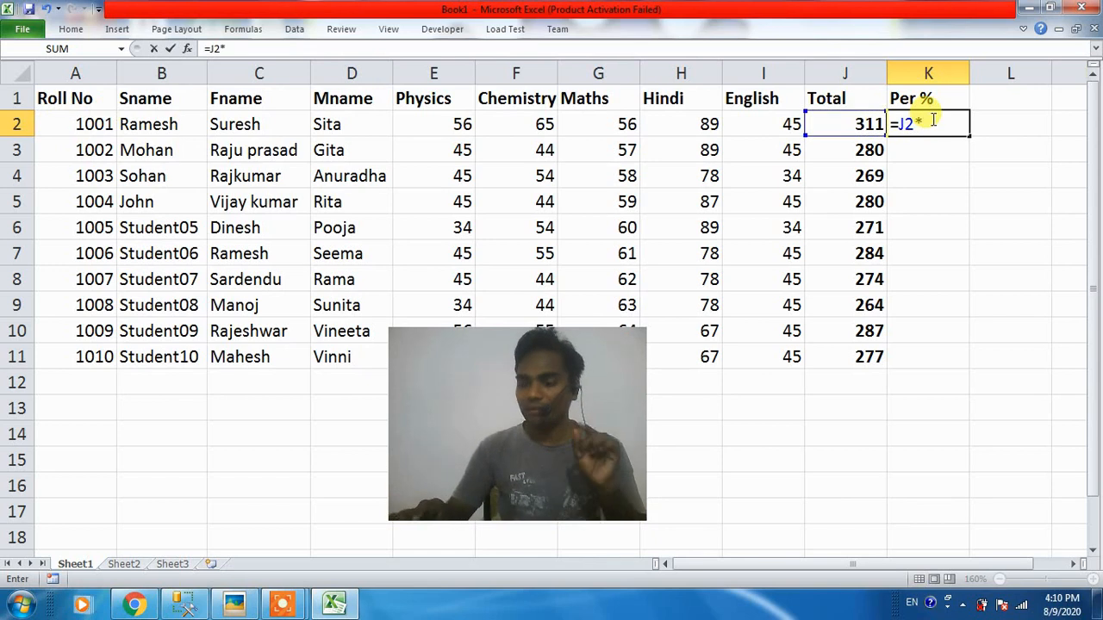
{"action": "type", "text": "100/"}
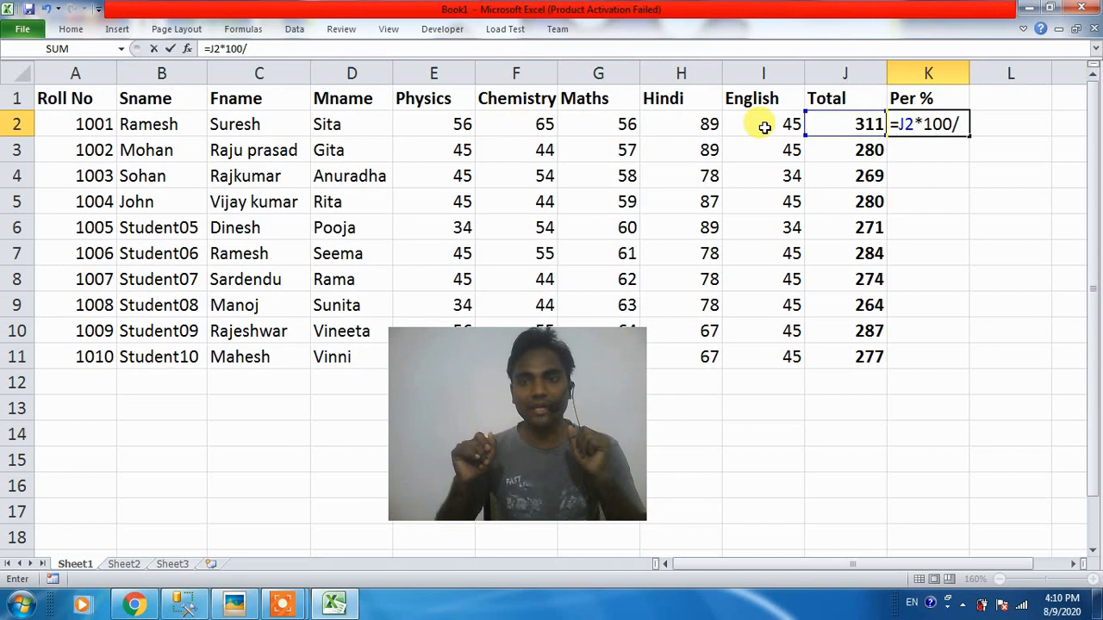
{"action": "type", "text": "500"}
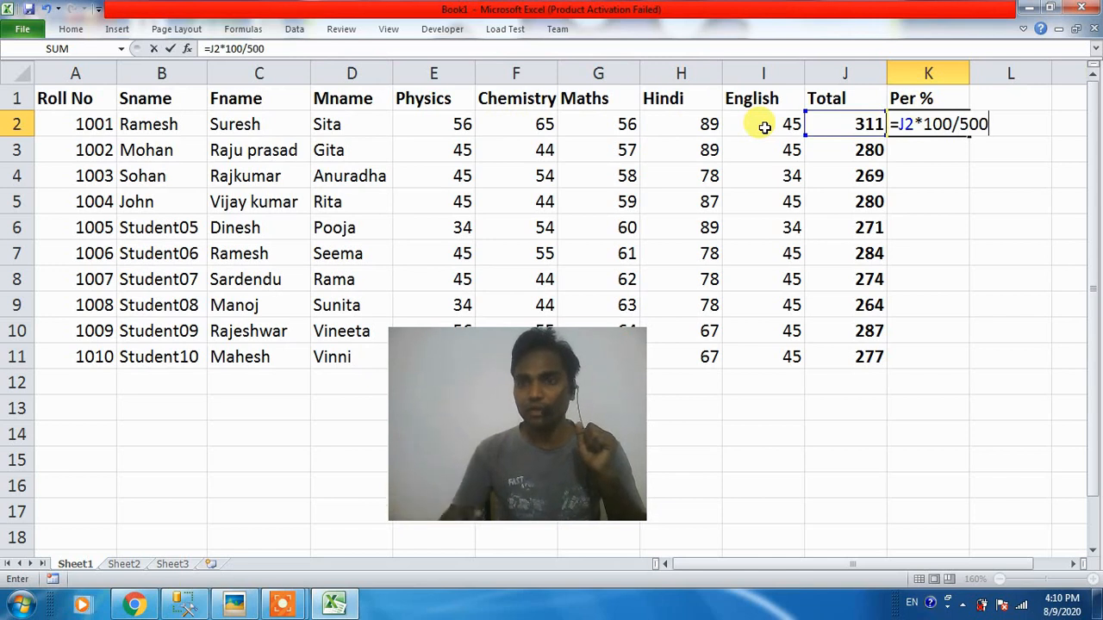
{"action": "key", "text": "Return"}
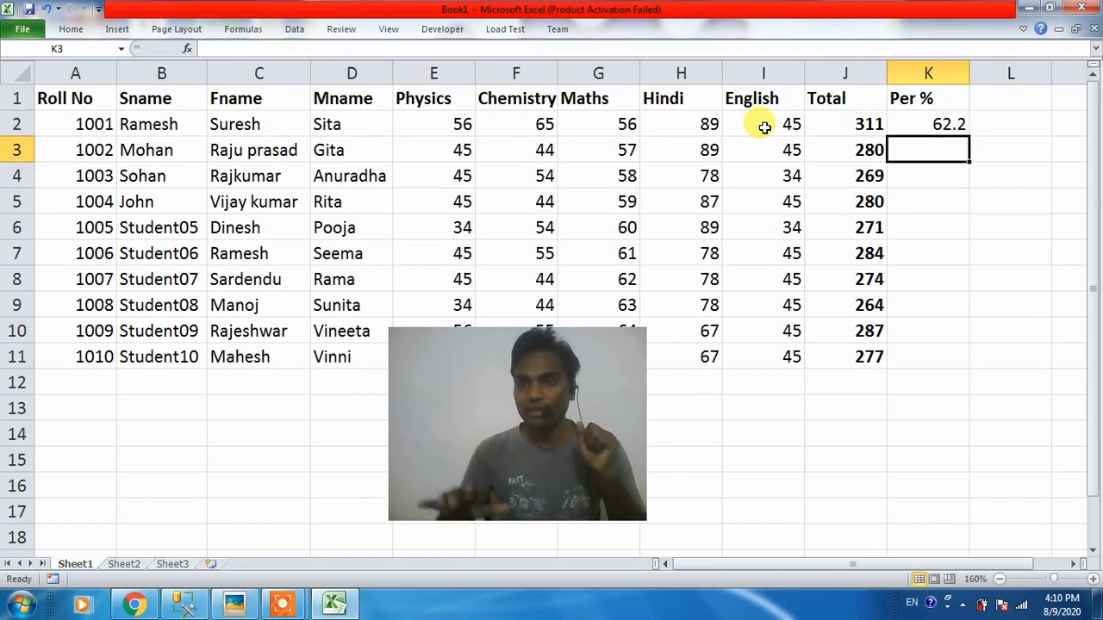
Fill the percentage formula from K2 down to K11 and fit column K's width to its contents.
{"action": "left_click", "coordinate": [934, 125]}
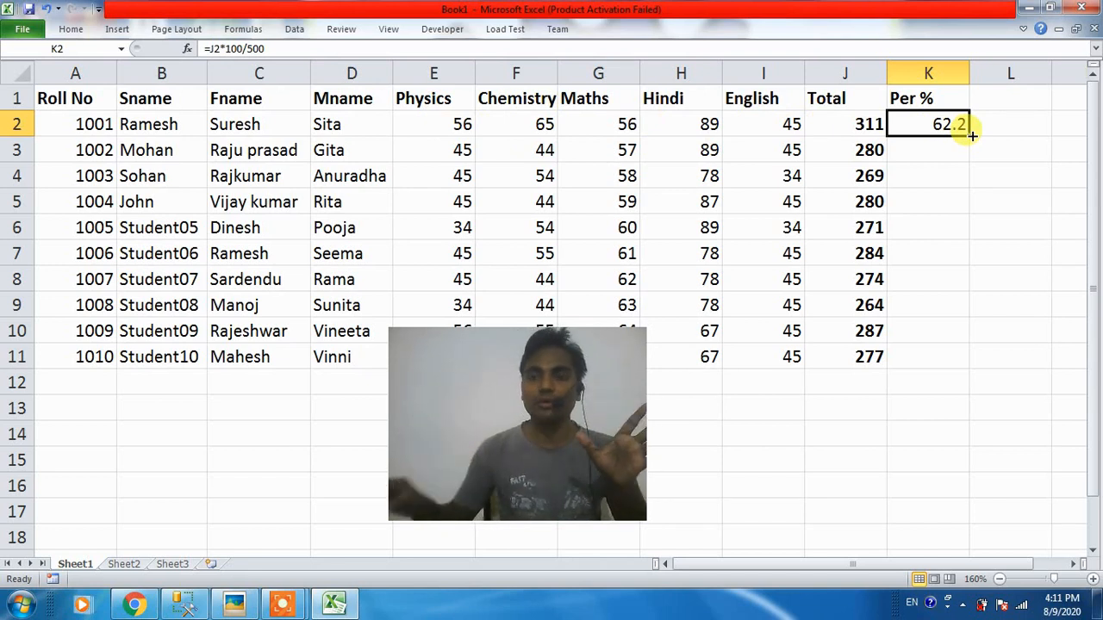
{"action": "left_click_drag", "start_coordinate": [972, 135], "coordinate": [976, 365]}
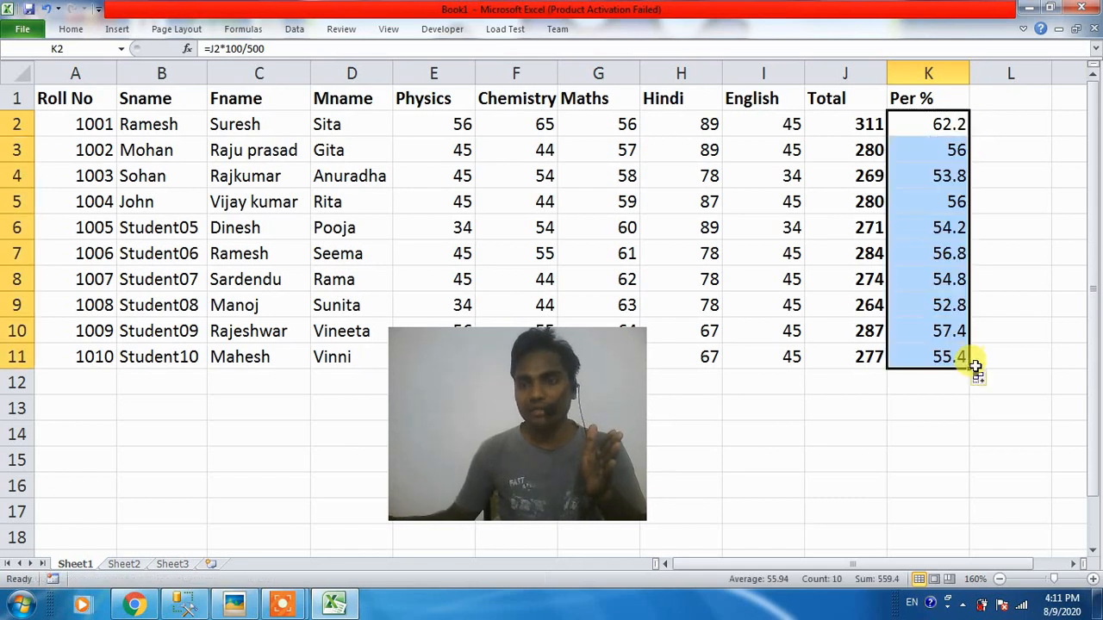
{"action": "double_click", "coordinate": [970, 68]}
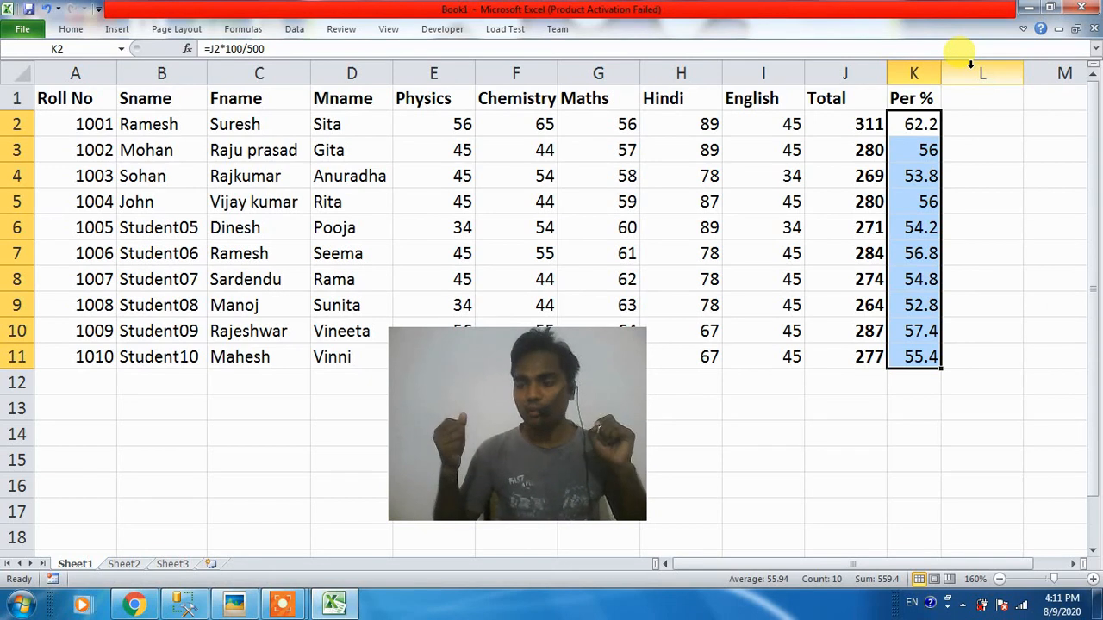
Add the column heading Result in cell L1 beside Per %.
{"action": "left_click", "coordinate": [987, 96]}
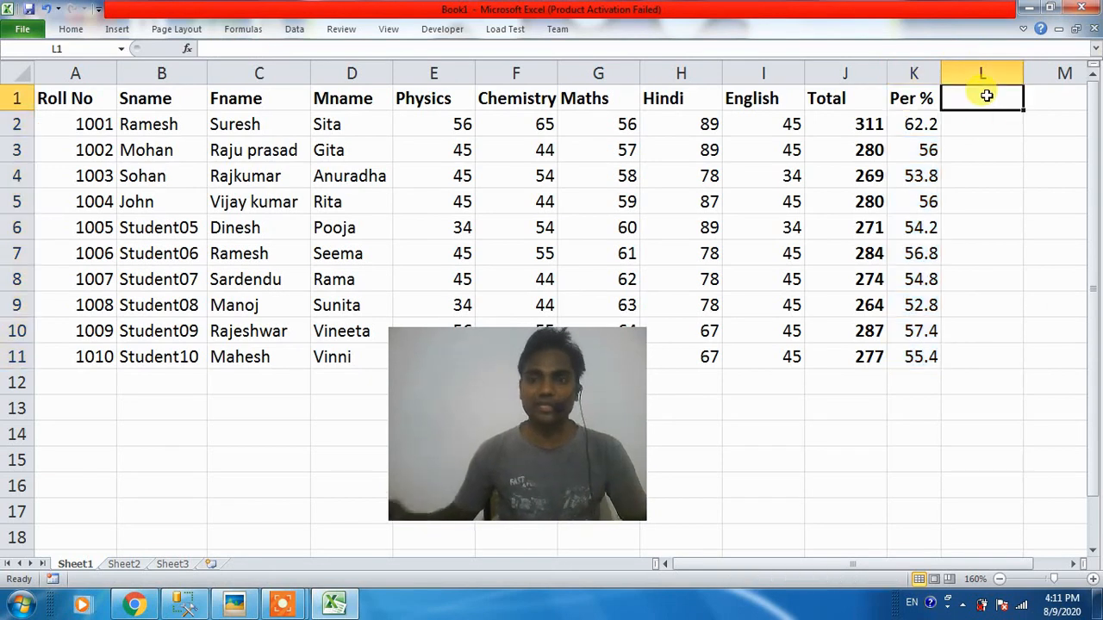
{"action": "type", "text": "Result"}
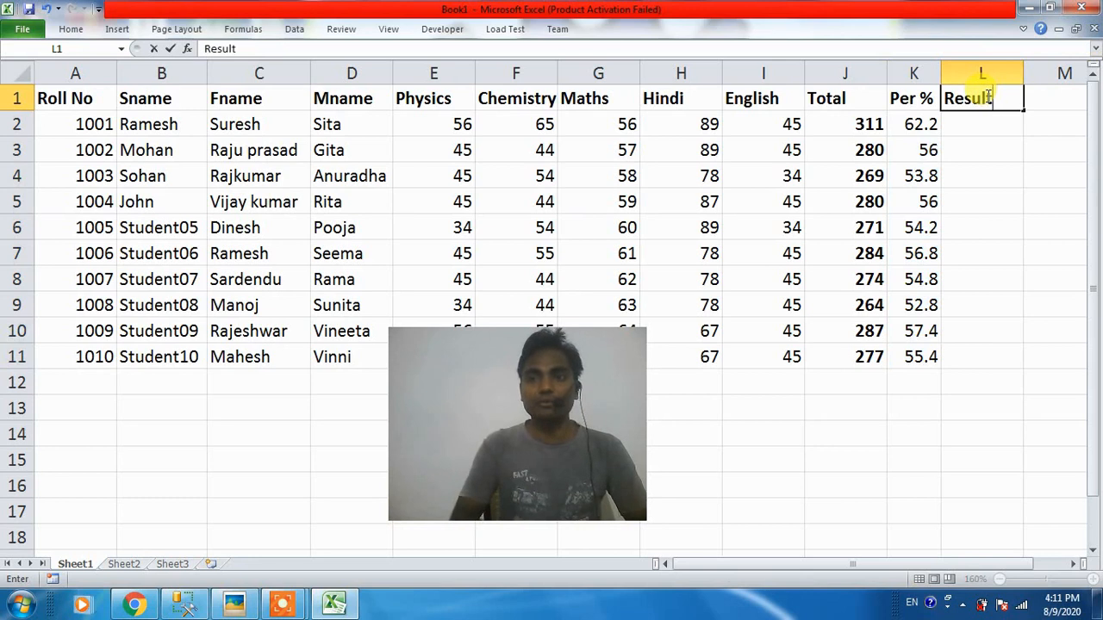
{"action": "key", "text": "Return"}
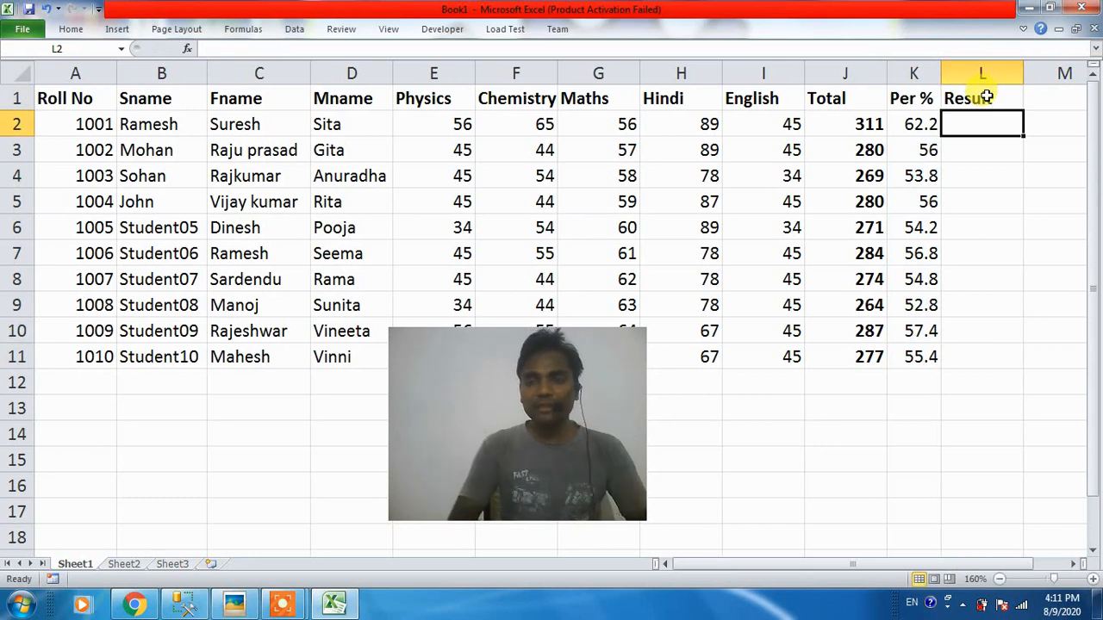
{"action": "type", "text": "p"}
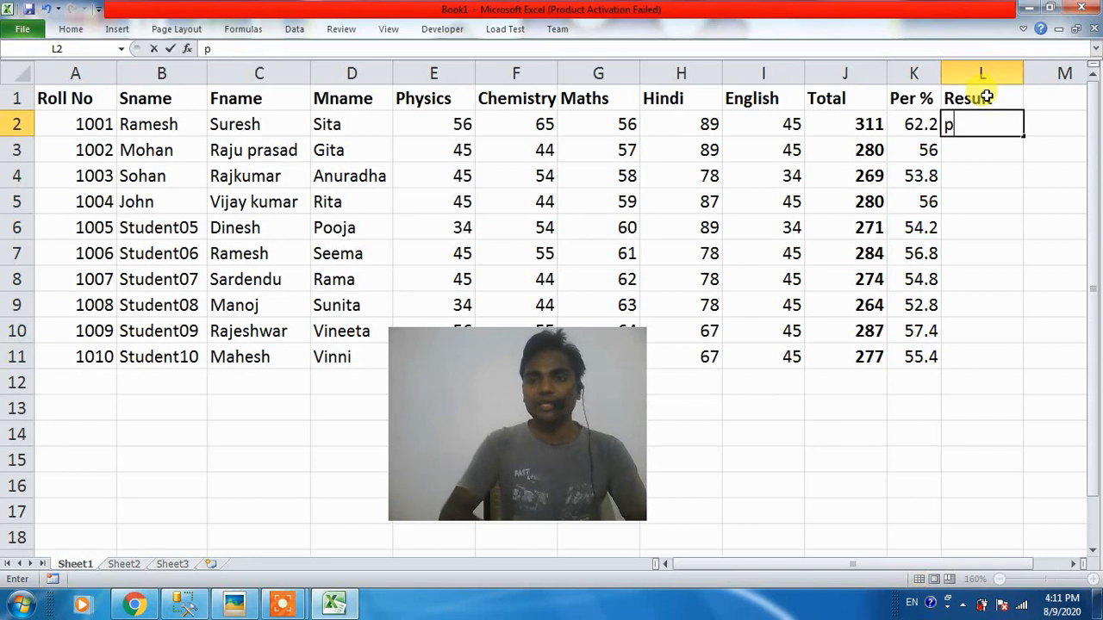
{"action": "type", "text": "ass"}
{"action": "key", "text": "Return"}
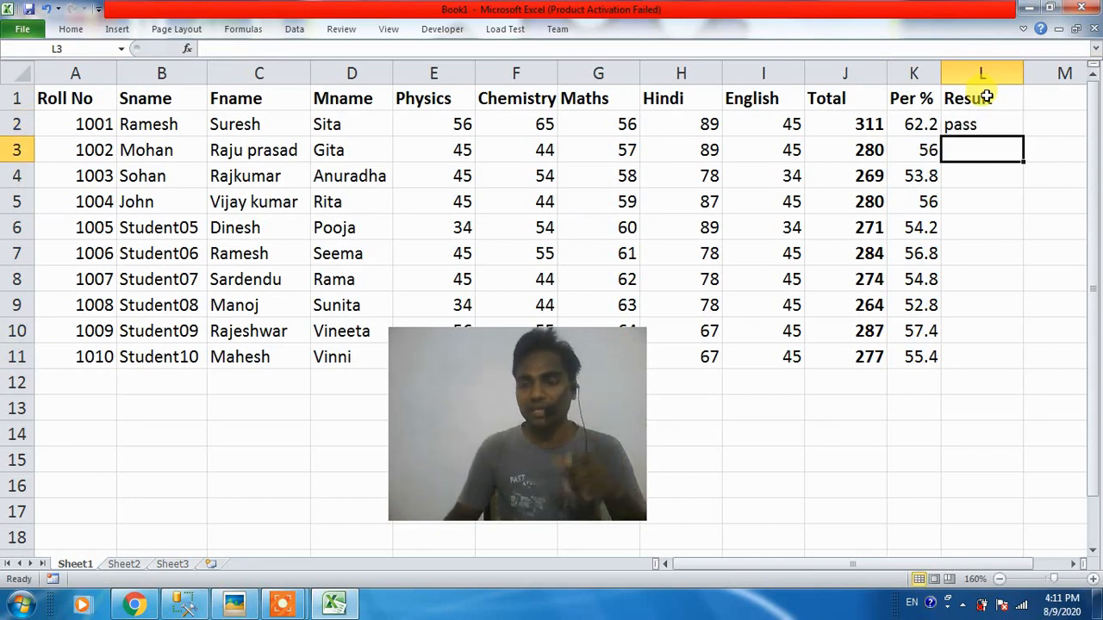
{"action": "key", "text": "Up"}
{"action": "key", "text": "Delete"}
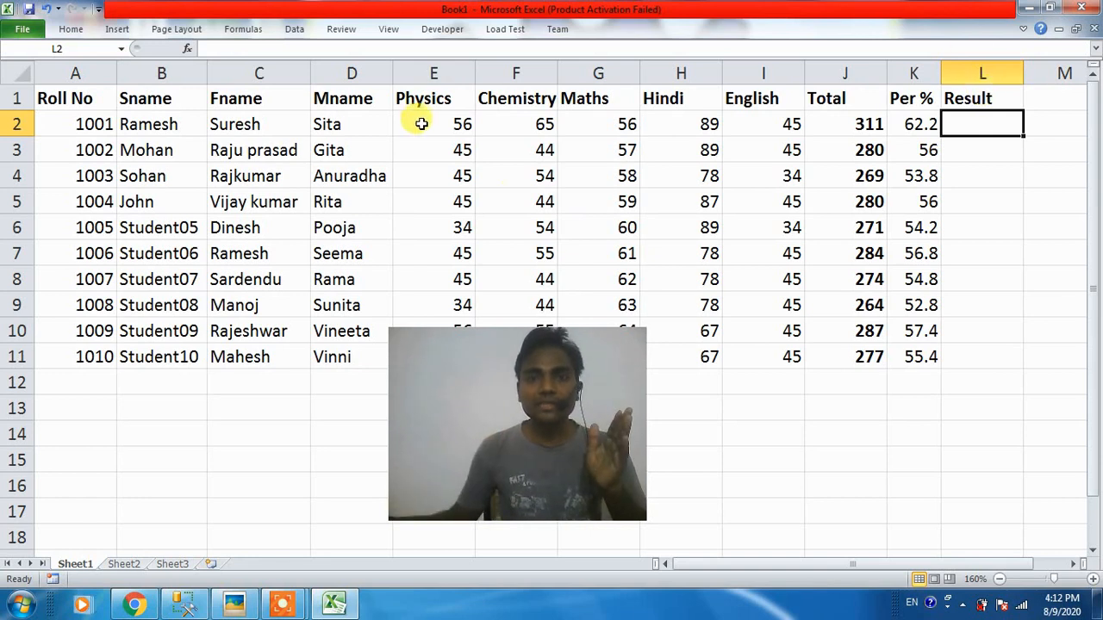
{"action": "left_click_drag", "start_coordinate": [421, 120], "coordinate": [790, 121]}
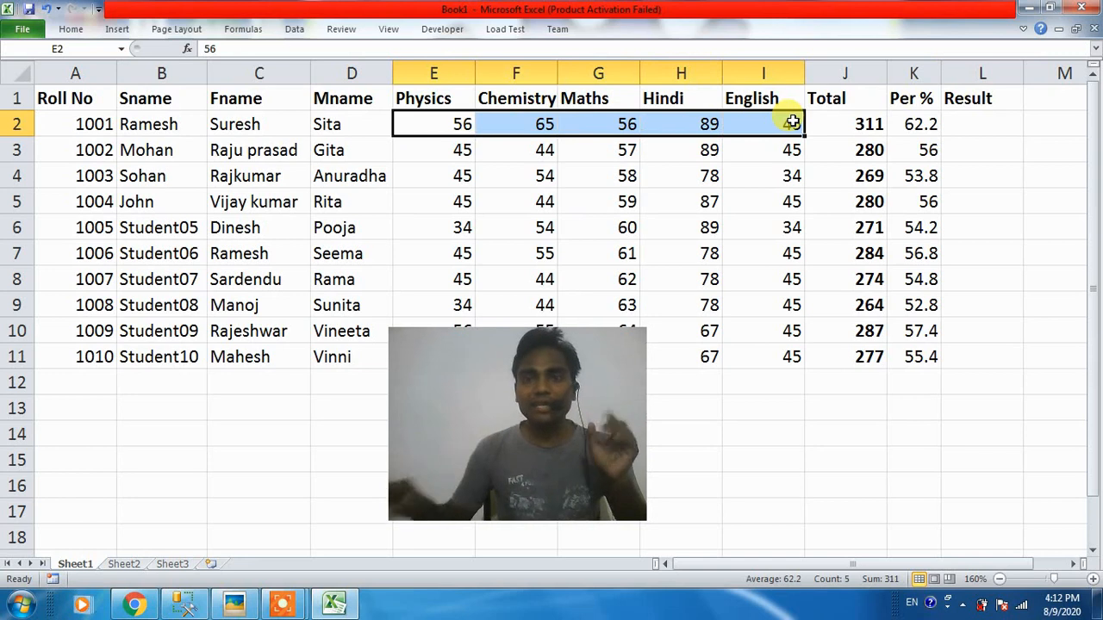
{"action": "left_click_drag", "start_coordinate": [416, 123], "coordinate": [793, 124]}
{"action": "left_click", "coordinate": [162, 123]}
{"action": "left_click", "coordinate": [409, 128]}
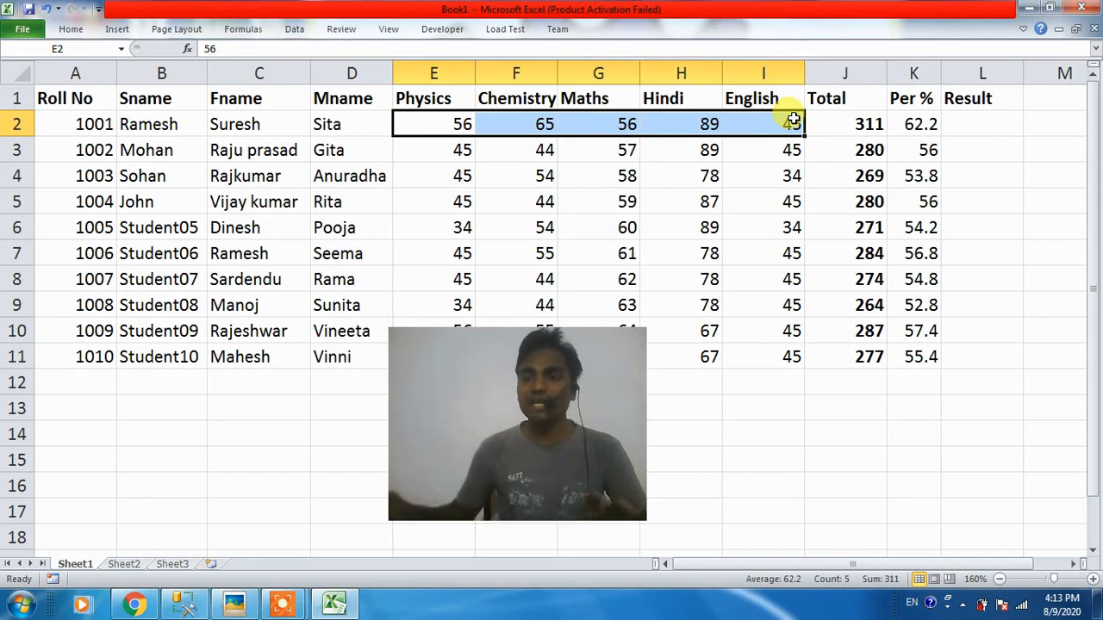
Enter the formula =COUNTIF(E2:I2,"<33") in cell L2 to count the first student's subject marks below 33.
{"action": "left_click_drag", "start_coordinate": [786, 565], "coordinate": [832, 557]}
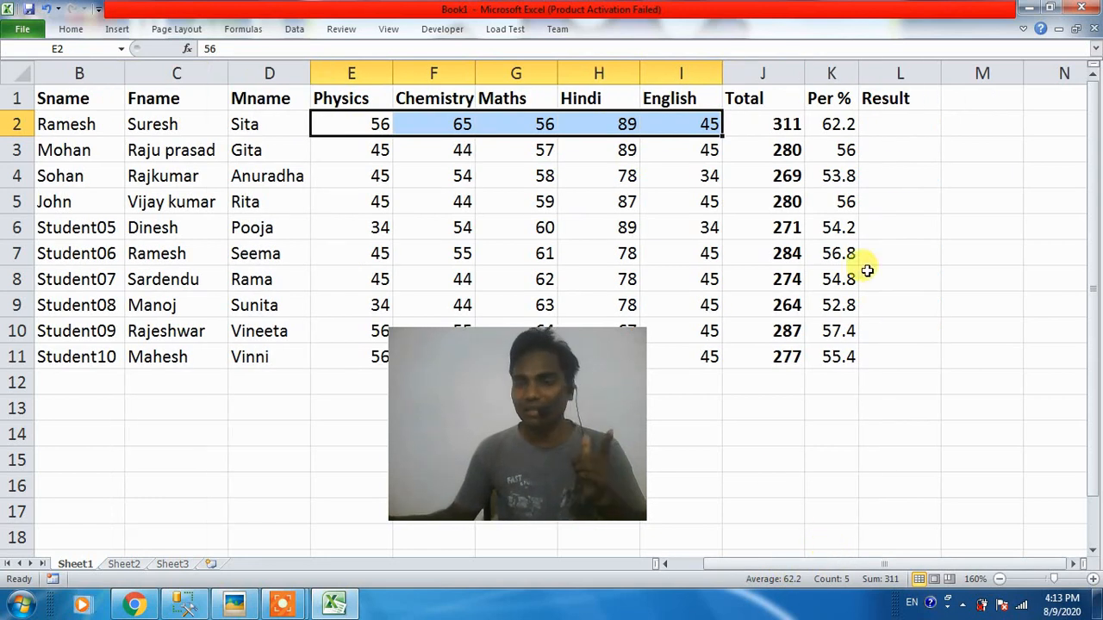
{"action": "left_click", "coordinate": [892, 122]}
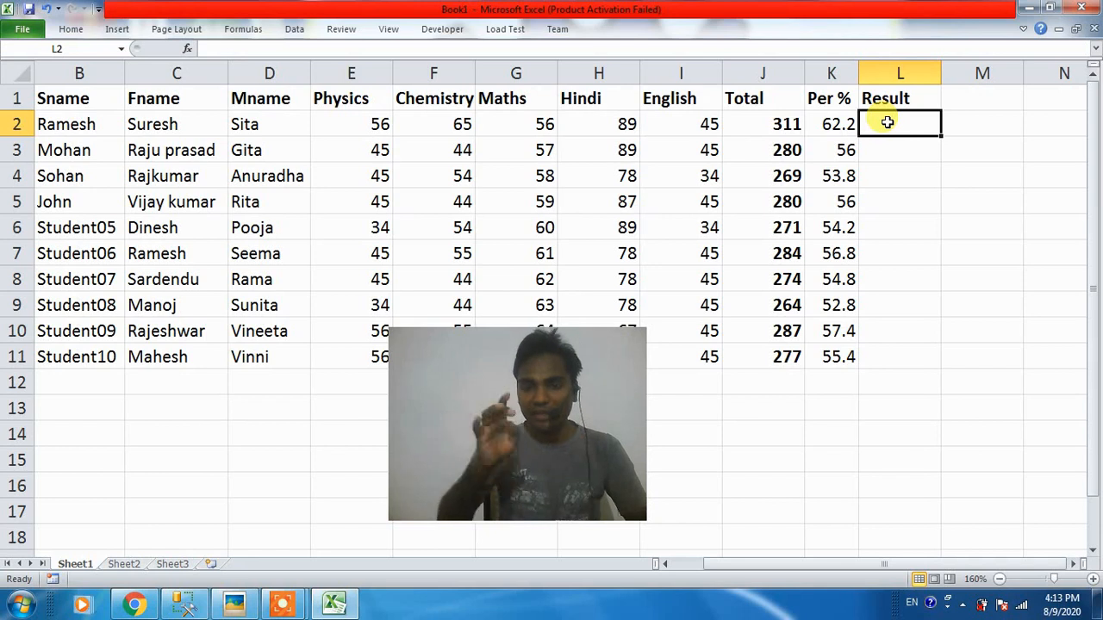
{"action": "type", "text": "=coun"}
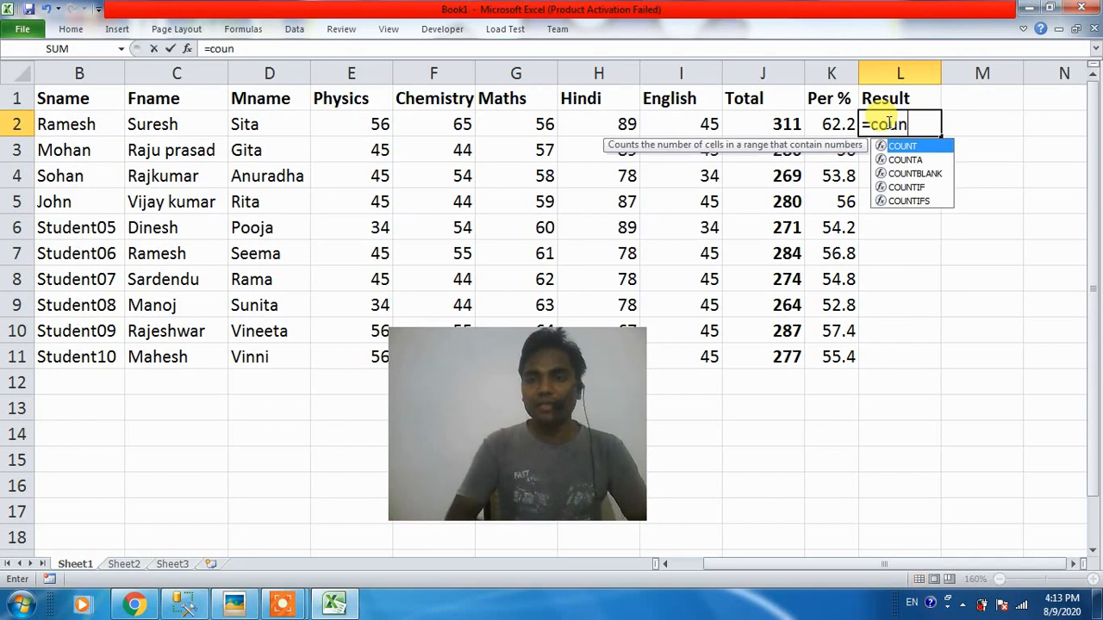
{"action": "type", "text": "tif"}
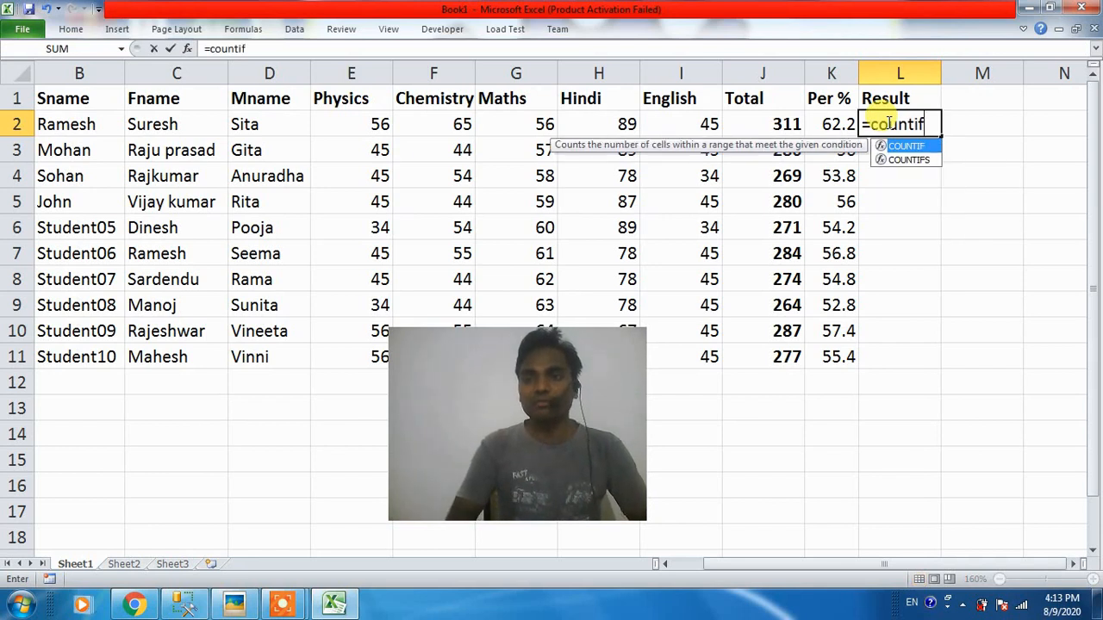
{"action": "key", "text": "Tab"}
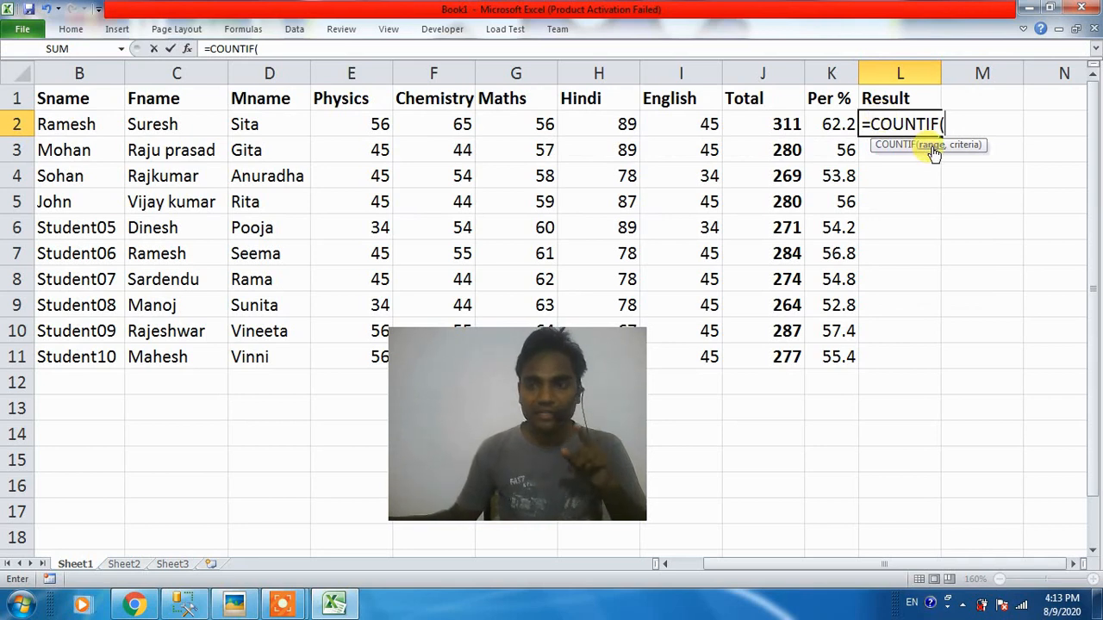
{"action": "left_click_drag", "start_coordinate": [332, 124], "coordinate": [692, 131]}
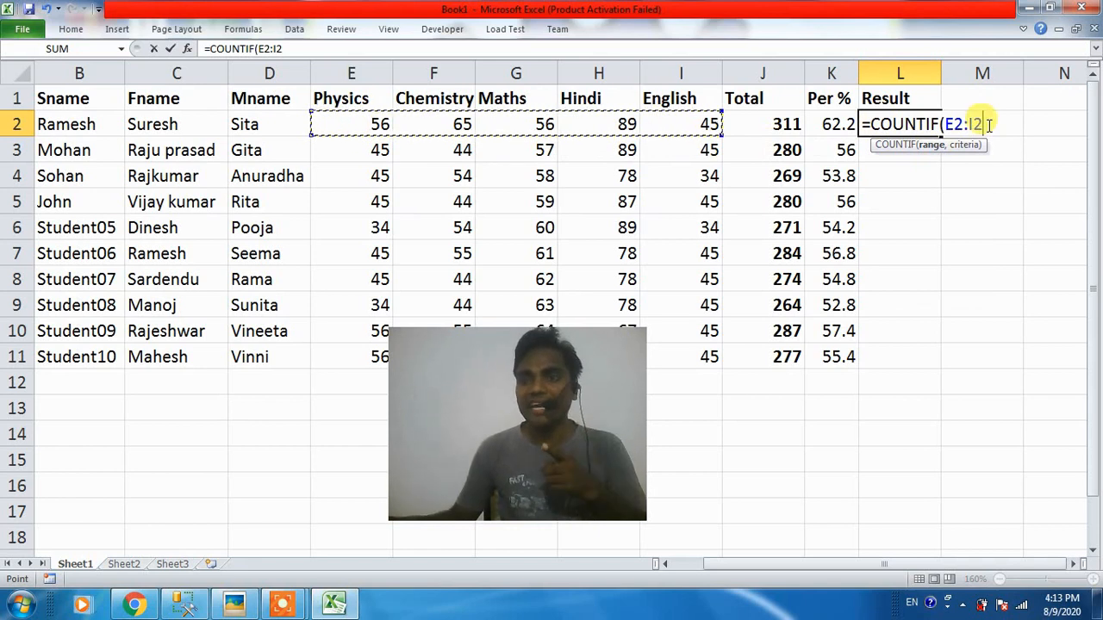
{"action": "type", "text": ","}
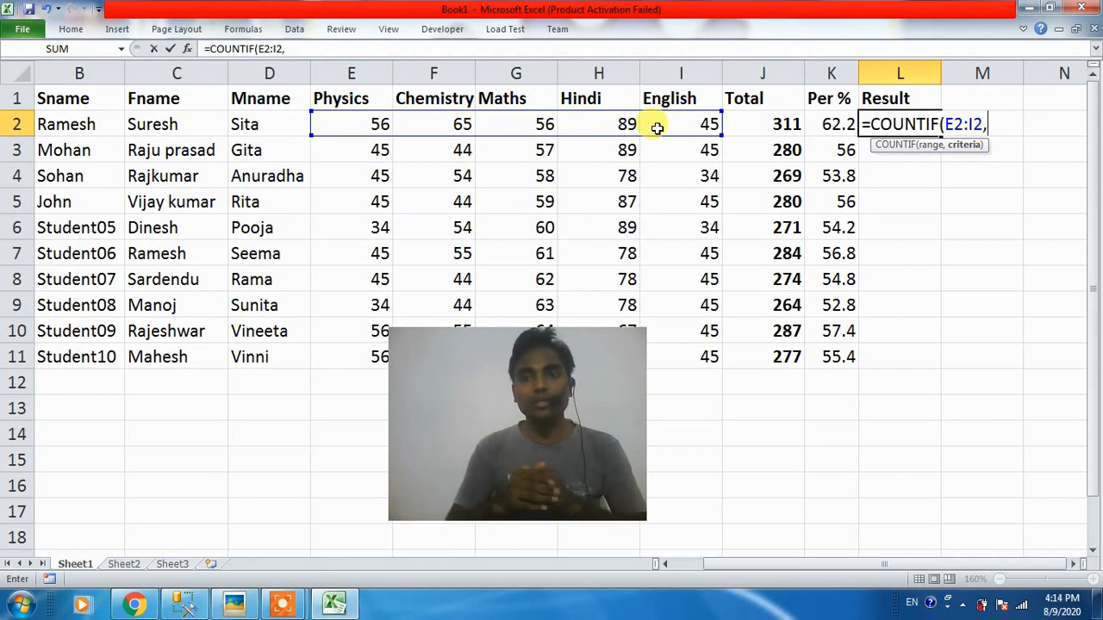
{"action": "type", "text": "\""}
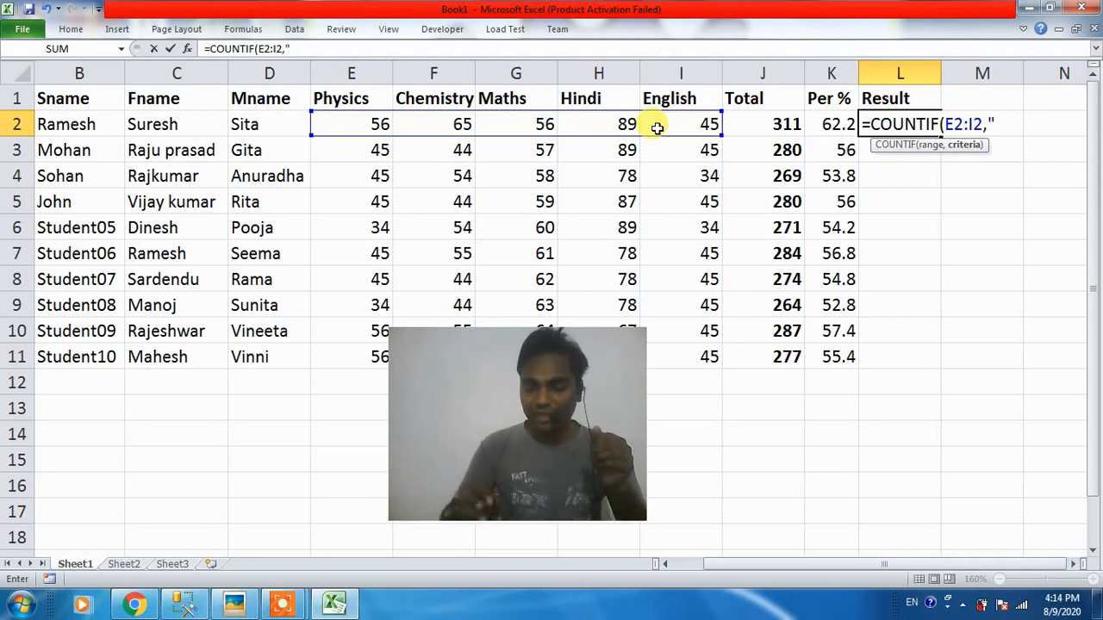
{"action": "type", "text": "<"}
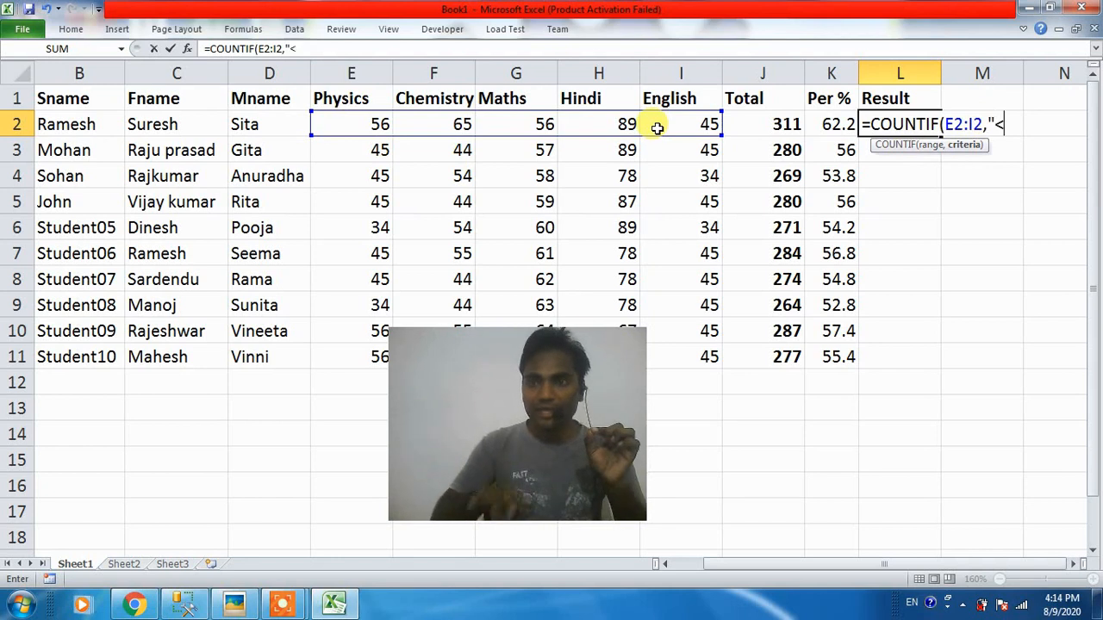
{"action": "type", "text": "33\")"}
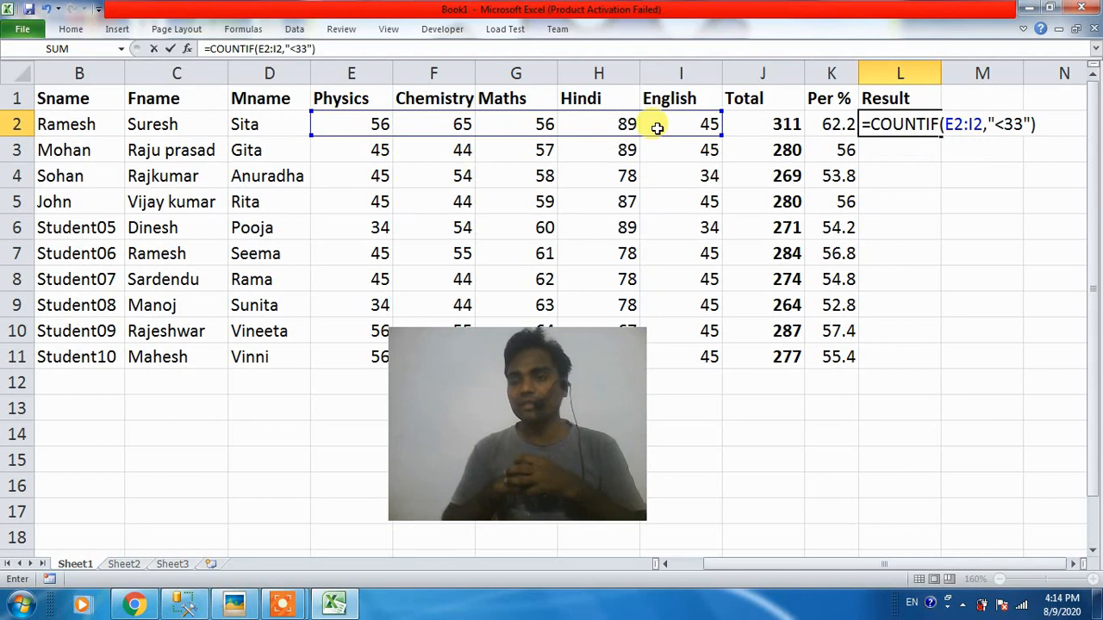
{"action": "key", "text": "Return"}
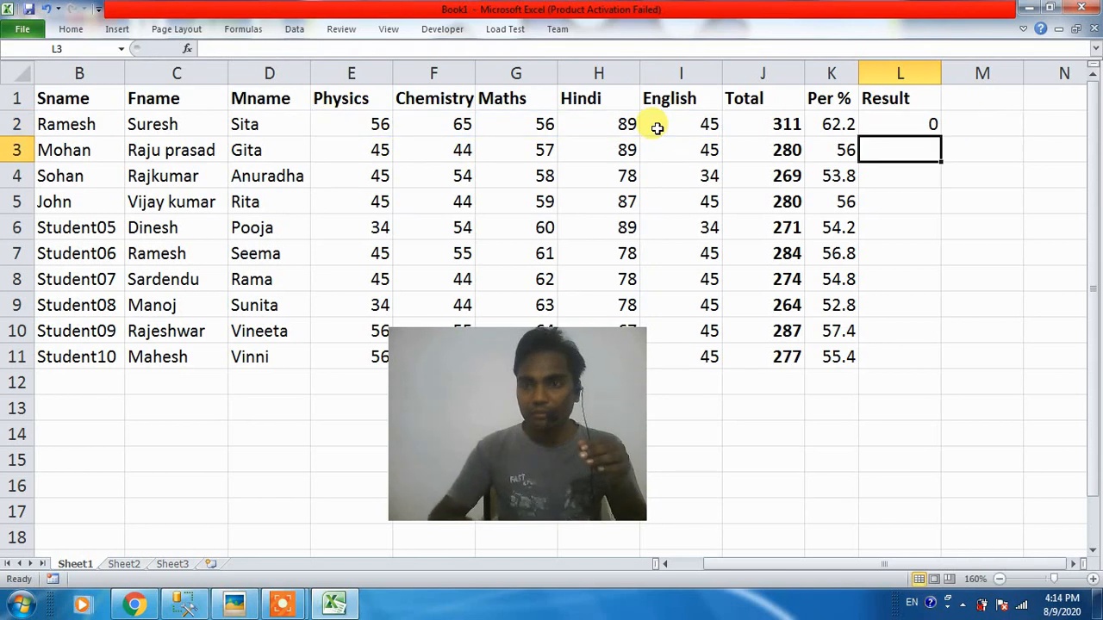
Highlight the first student's five subject marks in E2:I2 with a yellow fill.
{"action": "left_click", "coordinate": [903, 126]}
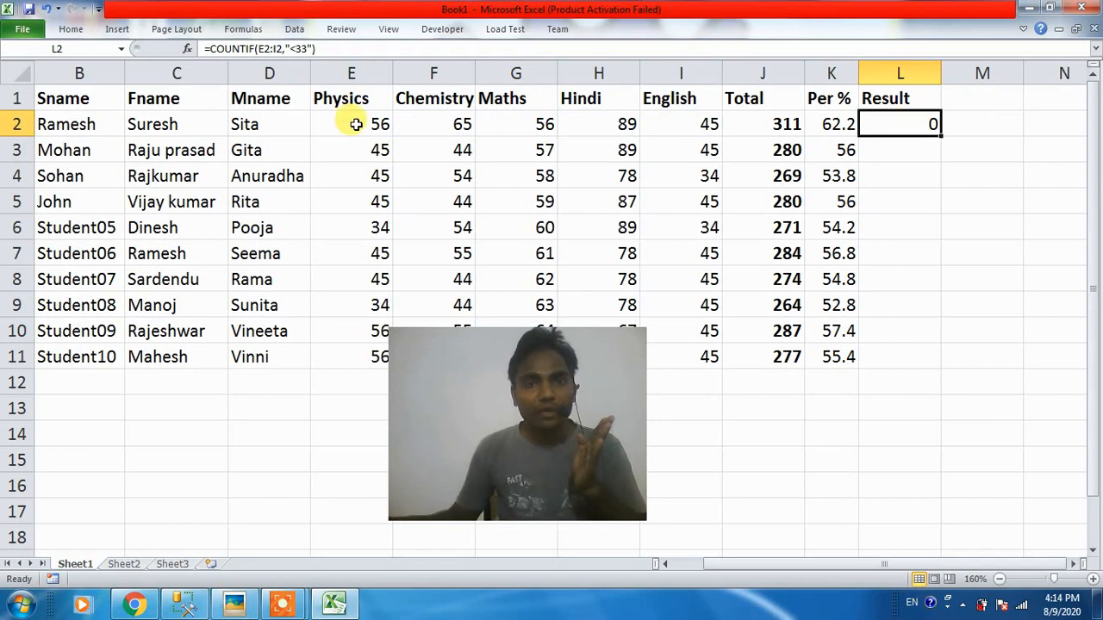
{"action": "left_click_drag", "start_coordinate": [354, 124], "coordinate": [686, 124]}
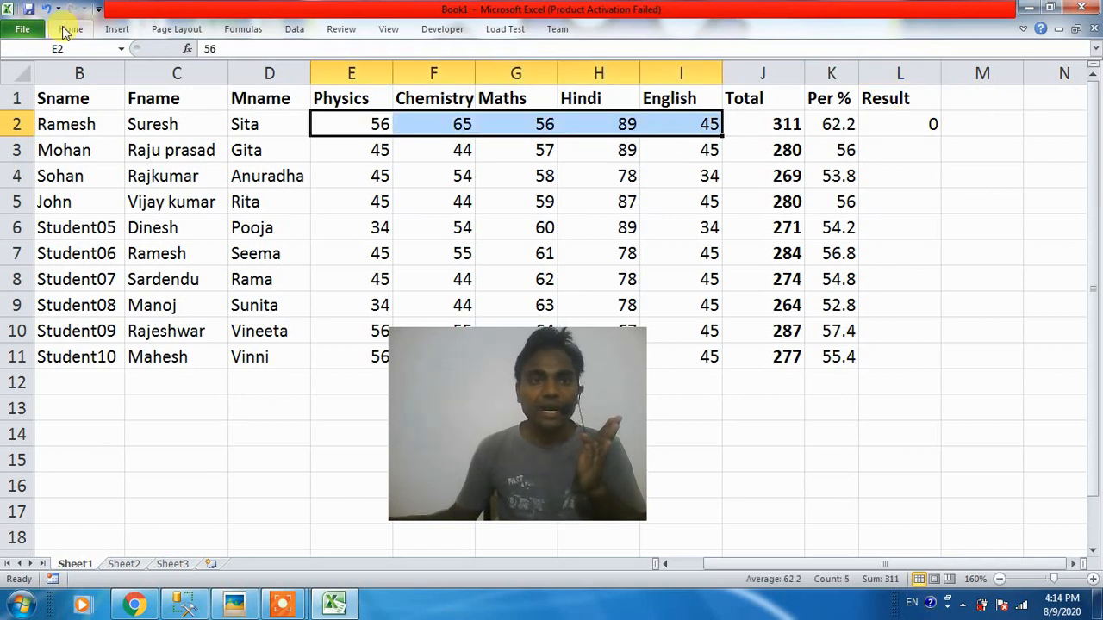
{"action": "left_click", "coordinate": [70, 28]}
{"action": "left_click", "coordinate": [244, 80]}
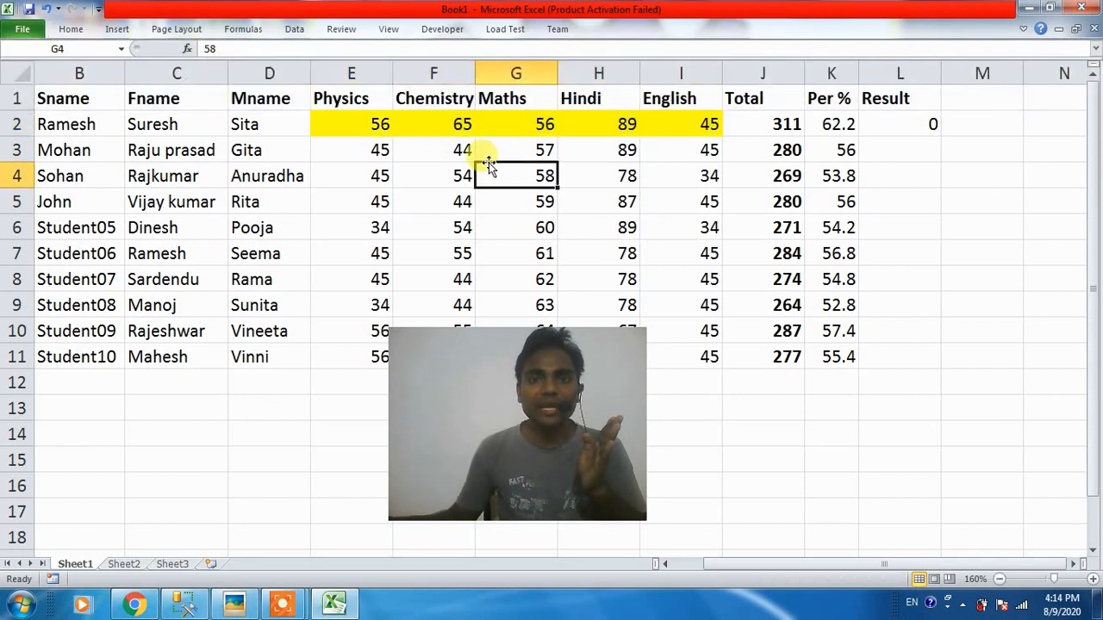
{"action": "left_click_drag", "start_coordinate": [344, 126], "coordinate": [652, 128]}
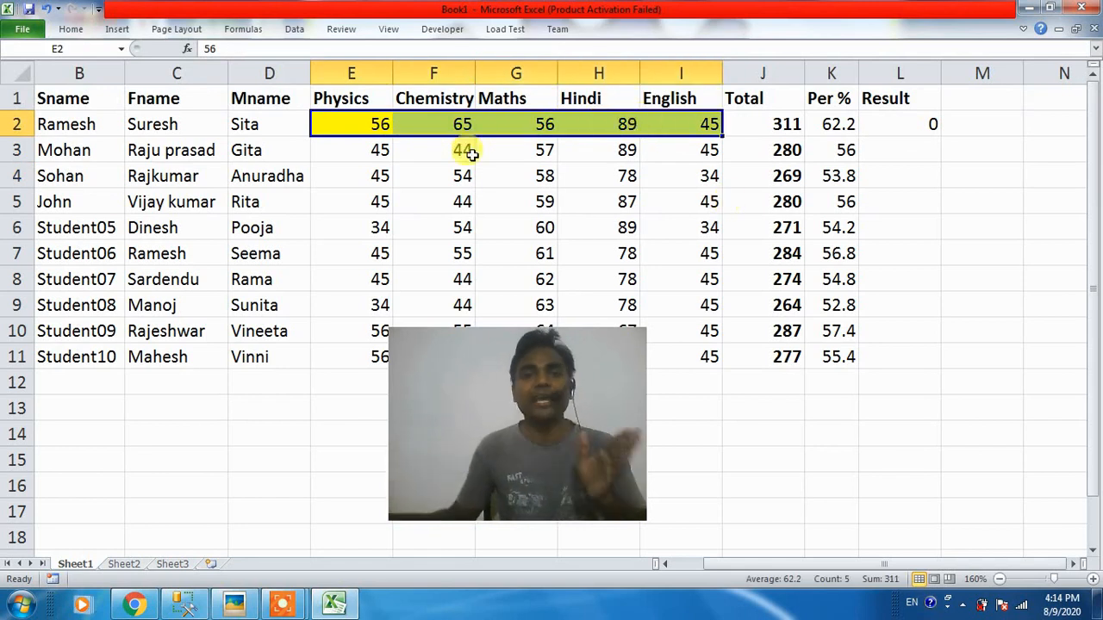
{"action": "left_click", "coordinate": [325, 122]}
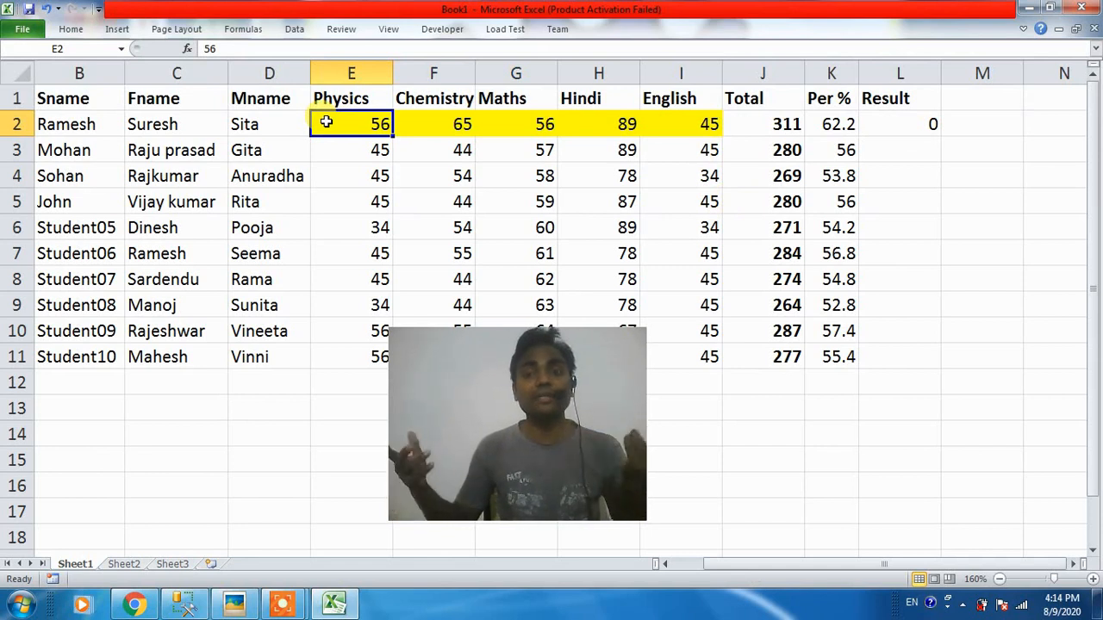
{"action": "left_click_drag", "start_coordinate": [326, 123], "coordinate": [668, 124]}
{"action": "left_click", "coordinate": [905, 124]}
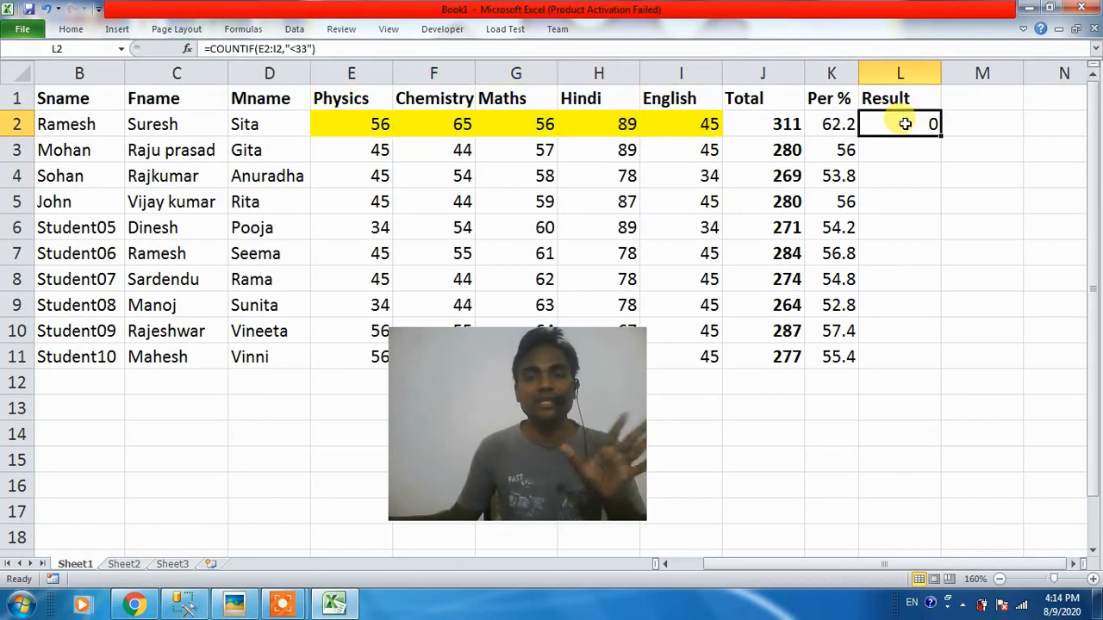
Change the first student's Maths mark in G2 to 12 and check the COUNTIF result in L2.
{"action": "left_click", "coordinate": [504, 126]}
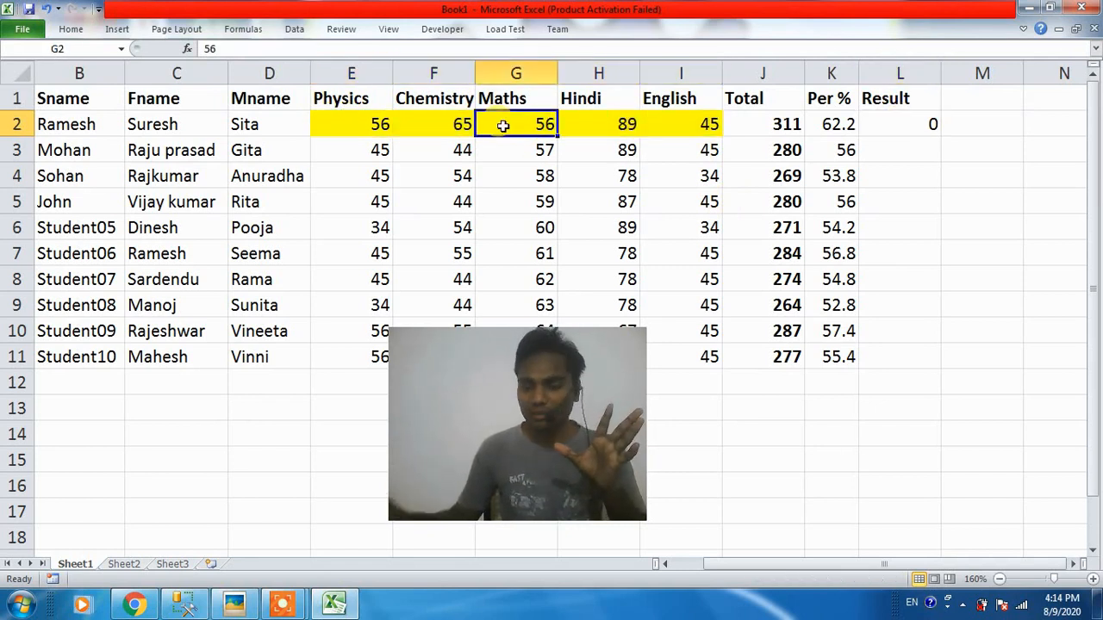
{"action": "type", "text": "12"}
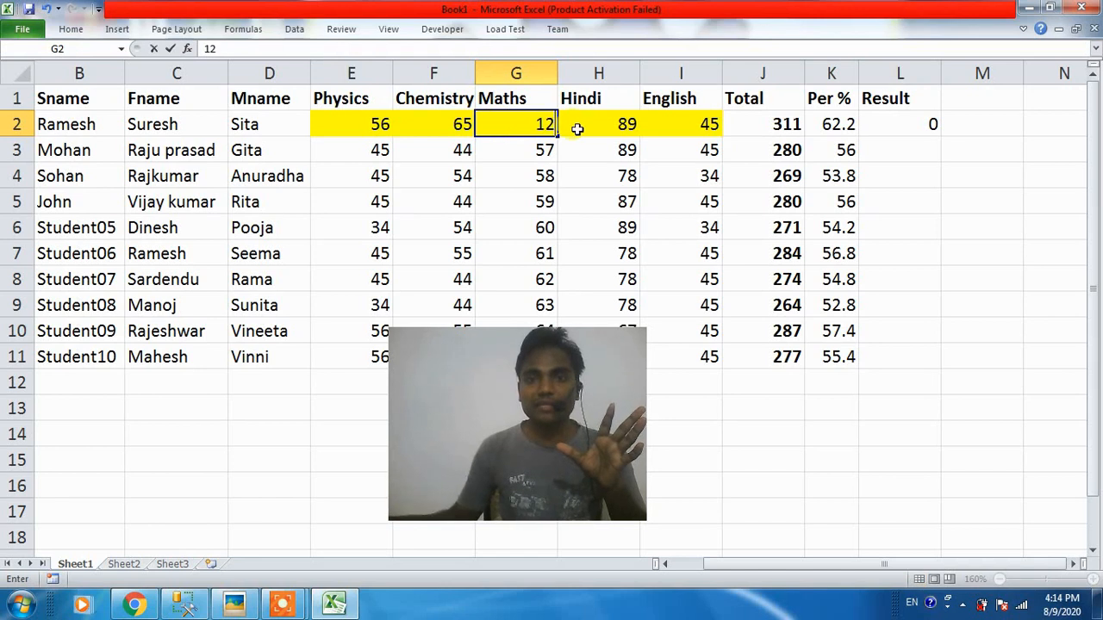
{"action": "left_click_drag", "start_coordinate": [382, 128], "coordinate": [665, 130]}
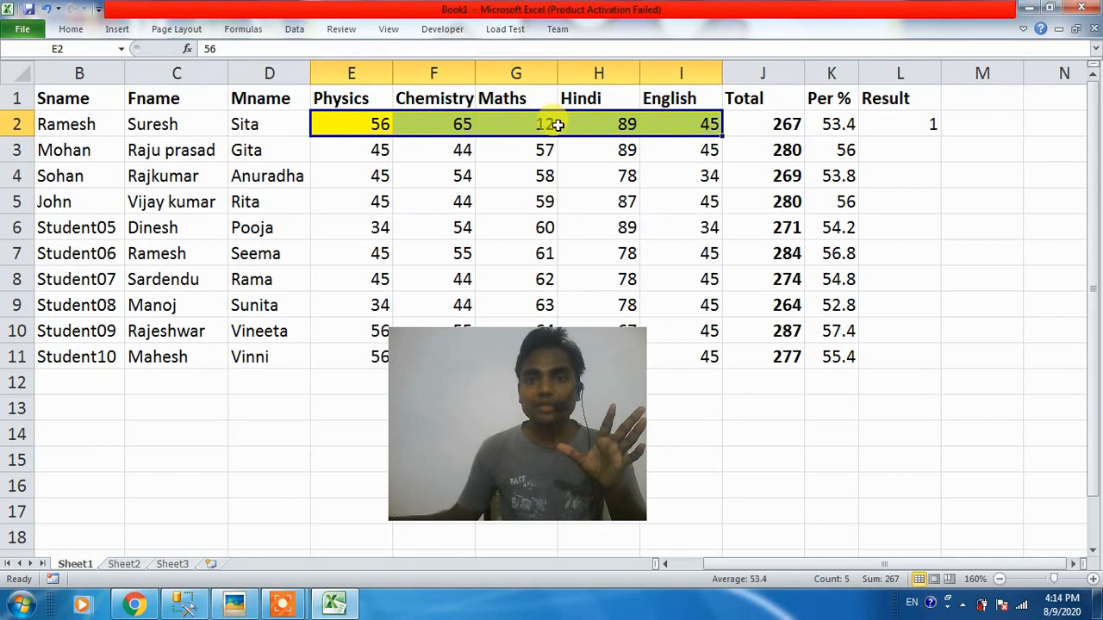
{"action": "left_click", "coordinate": [920, 121]}
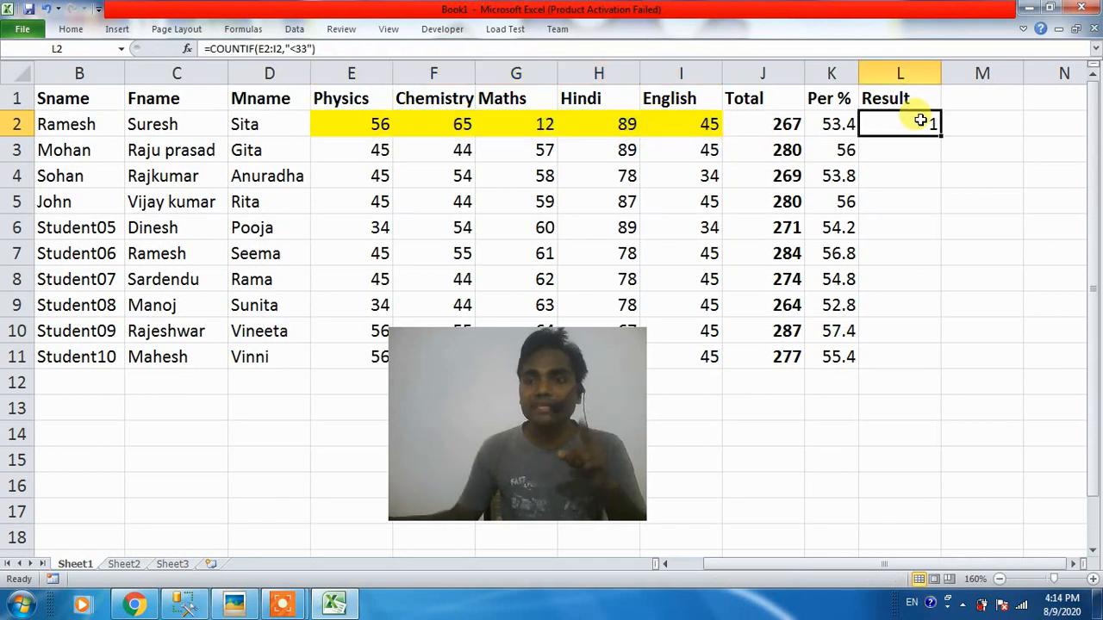
Change the first student's Physics mark in E2 to 20 to test the COUNTIF formula with another failing subject.
{"action": "left_click", "coordinate": [505, 129]}
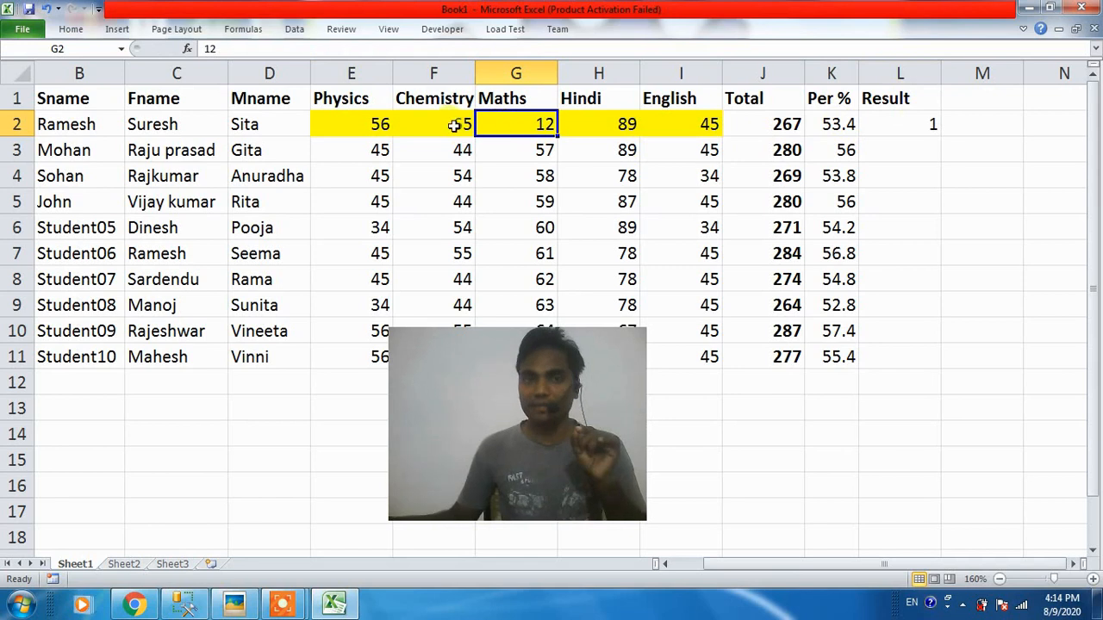
{"action": "left_click", "coordinate": [369, 127]}
{"action": "type", "text": "20"}
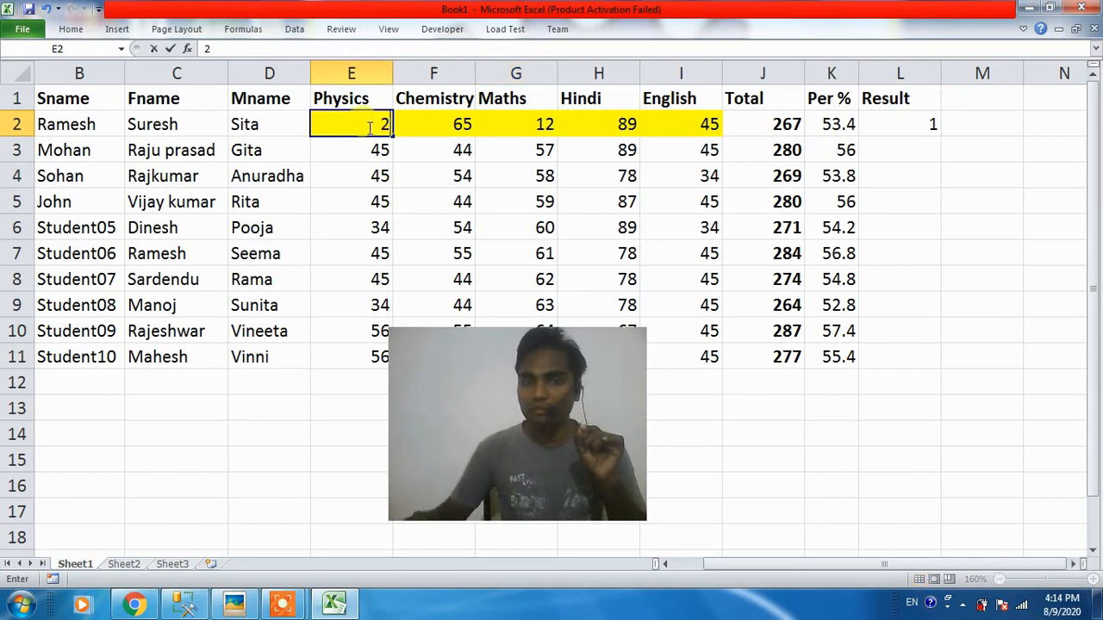
{"action": "left_click", "coordinate": [430, 123]}
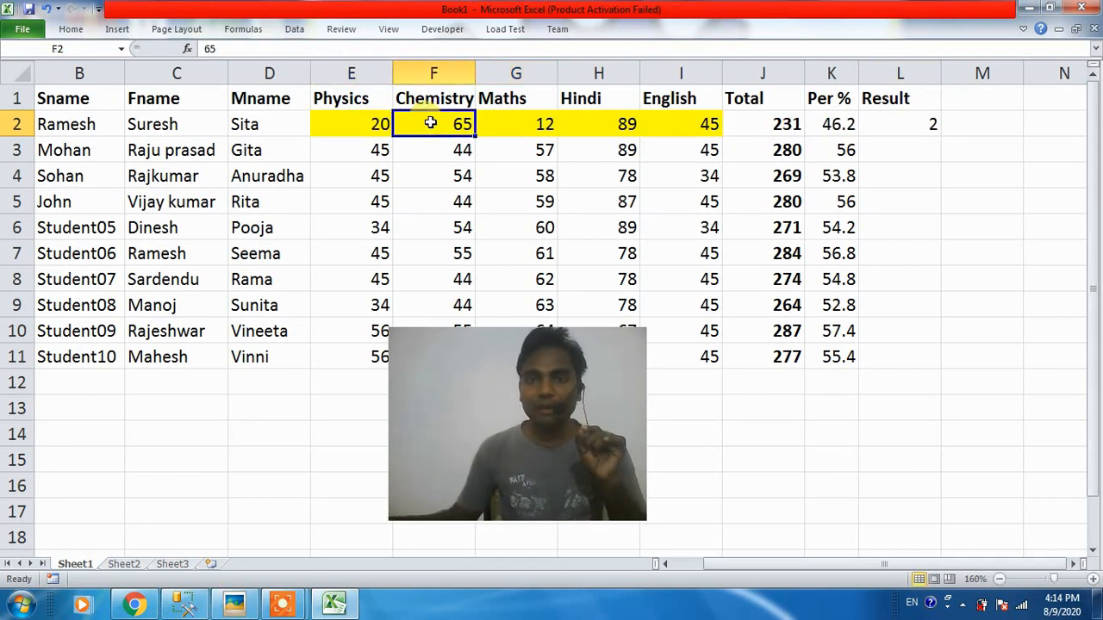
{"action": "left_click_drag", "start_coordinate": [353, 123], "coordinate": [678, 124]}
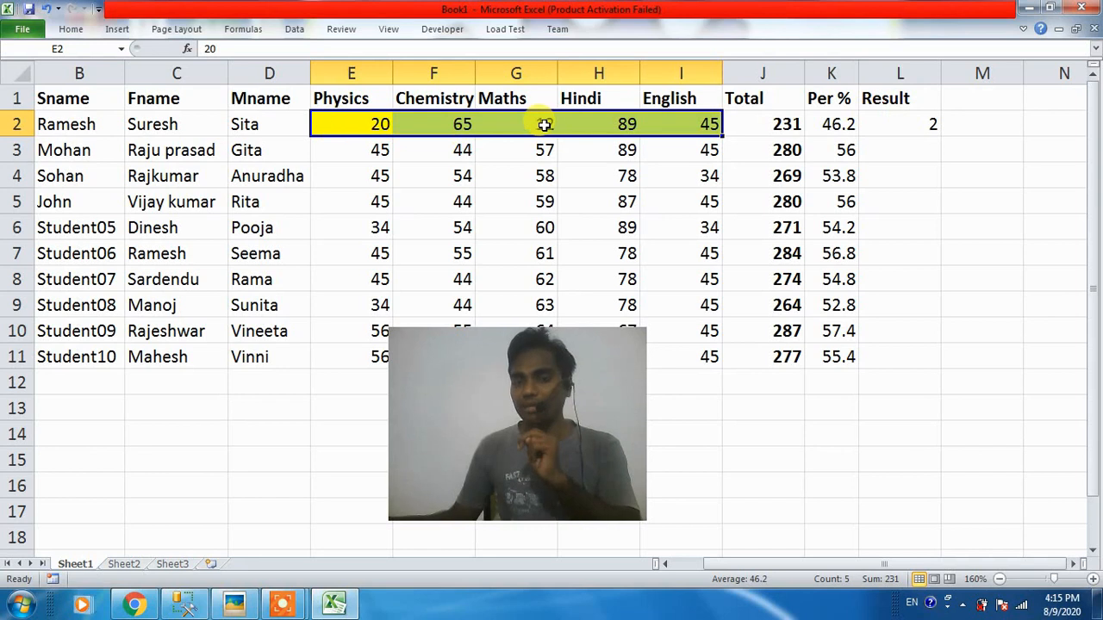
Change the first student's English mark in I2 to 15 and review the marks in E2:I2.
{"action": "left_click", "coordinate": [664, 124]}
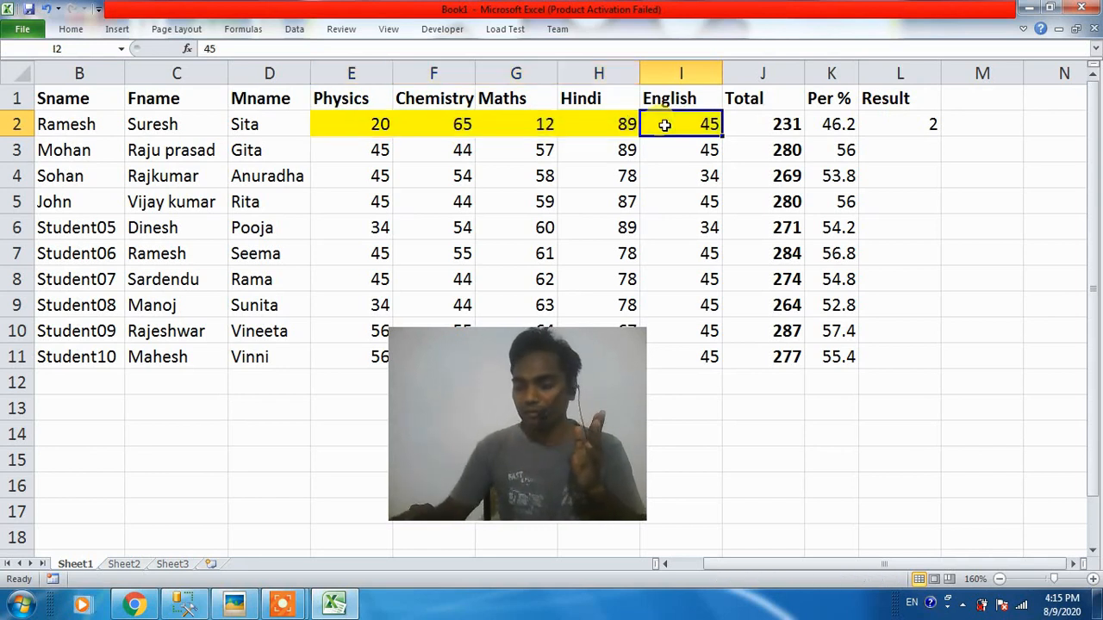
{"action": "type", "text": "15"}
{"action": "key", "text": "Return"}
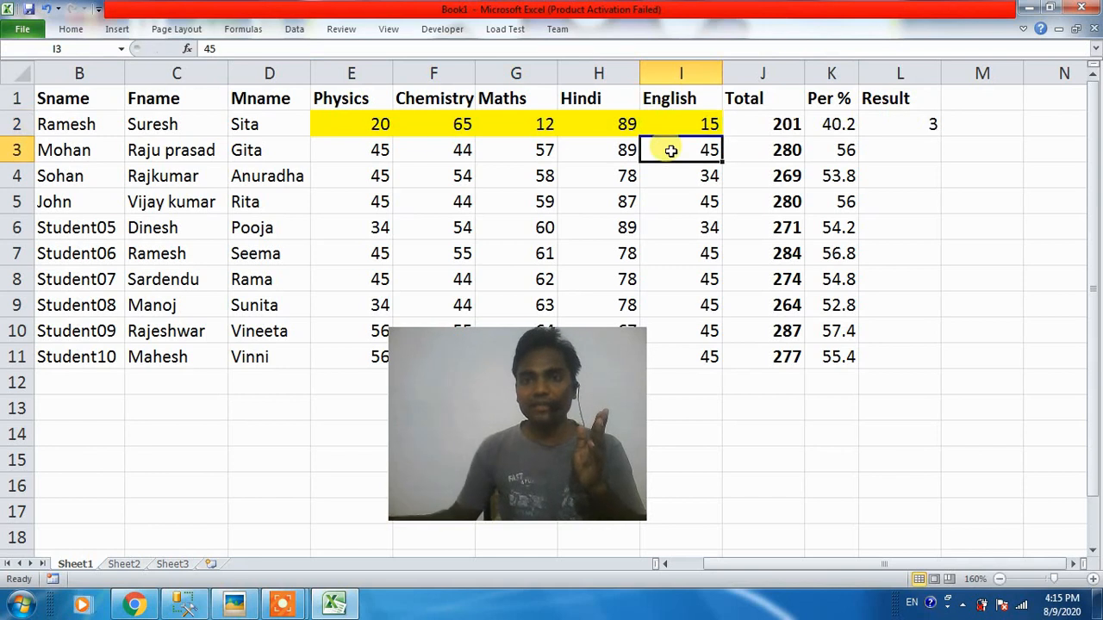
{"action": "left_click_drag", "start_coordinate": [376, 129], "coordinate": [668, 124]}
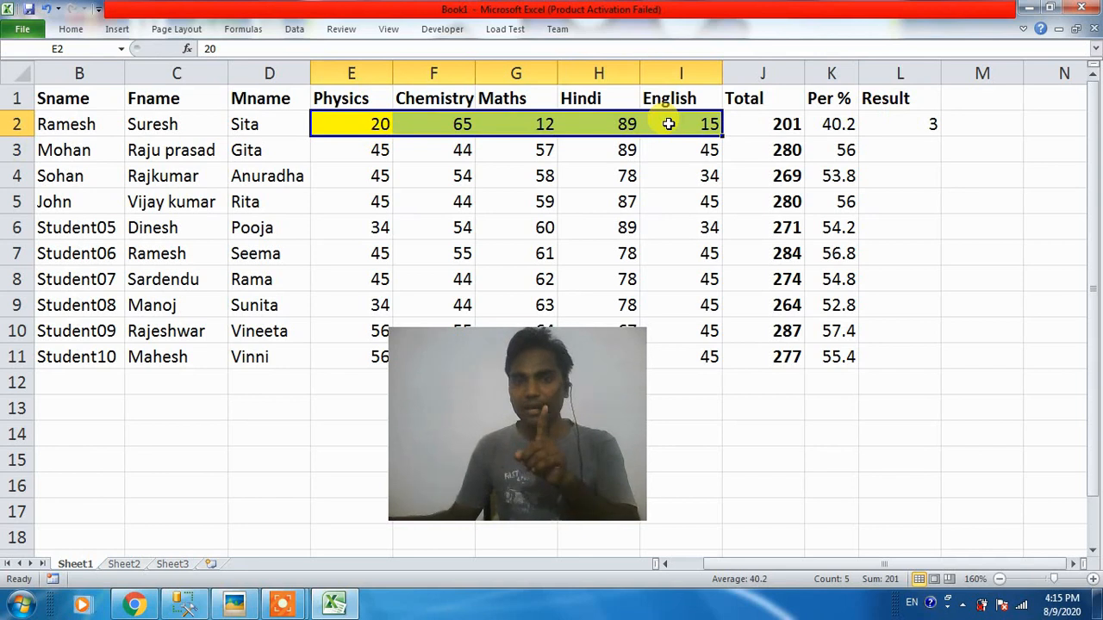
Restore the first student's Physics mark in E2 to 56.
{"action": "left_click", "coordinate": [352, 116]}
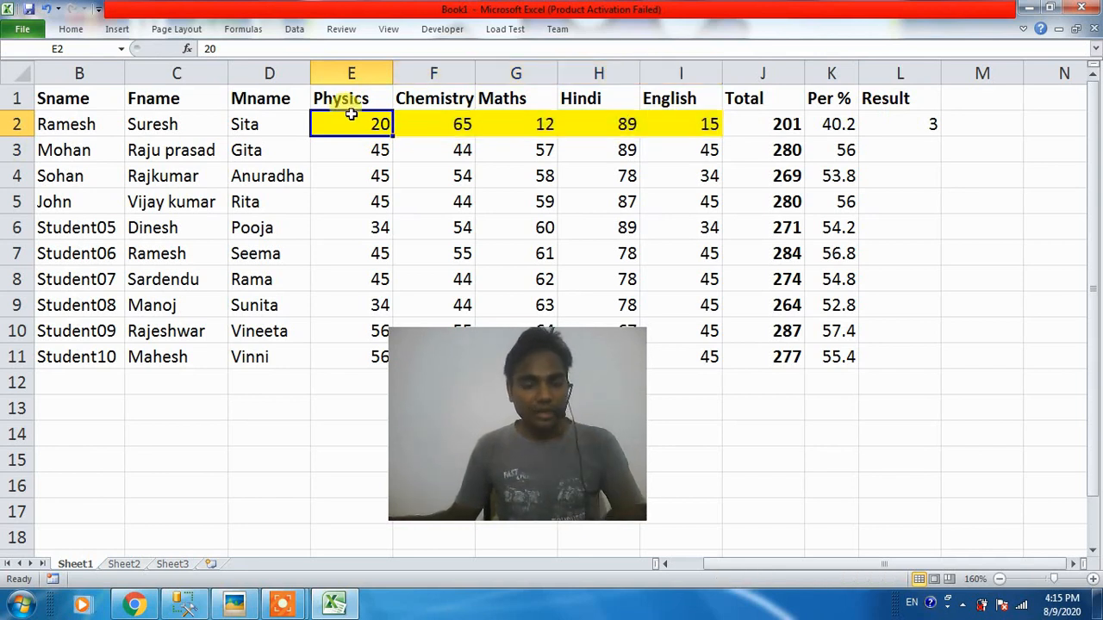
{"action": "type", "text": "56"}
{"action": "left_click", "coordinate": [530, 123]}
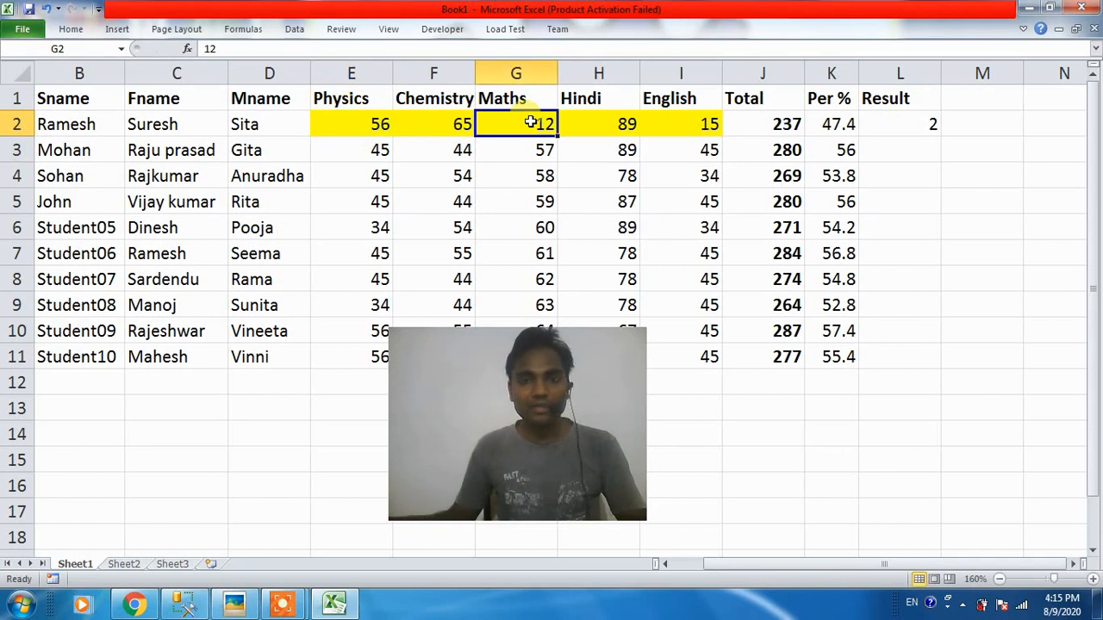
Set the first student's Maths mark in G2 to 54 and English mark in I2 to 57.
{"action": "type", "text": "54"}
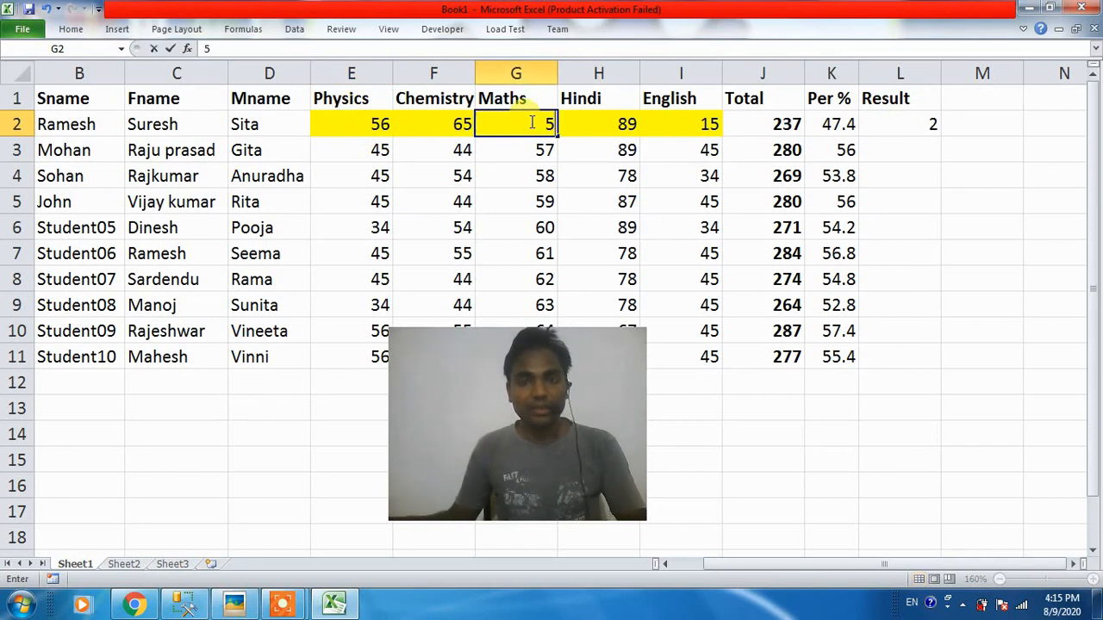
{"action": "left_click", "coordinate": [690, 125]}
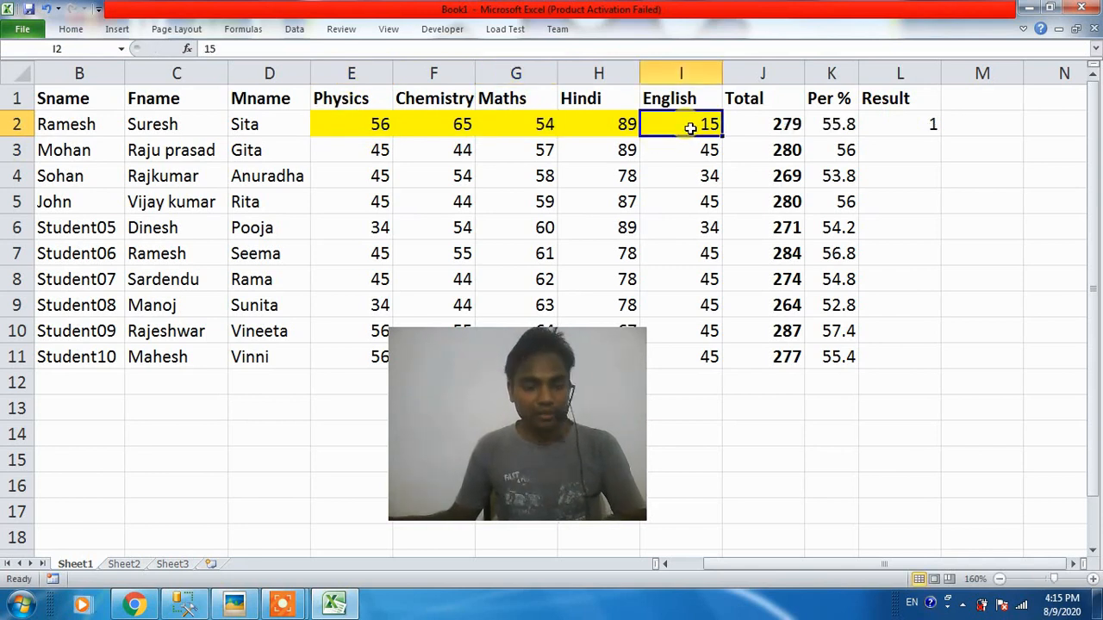
{"action": "type", "text": "57"}
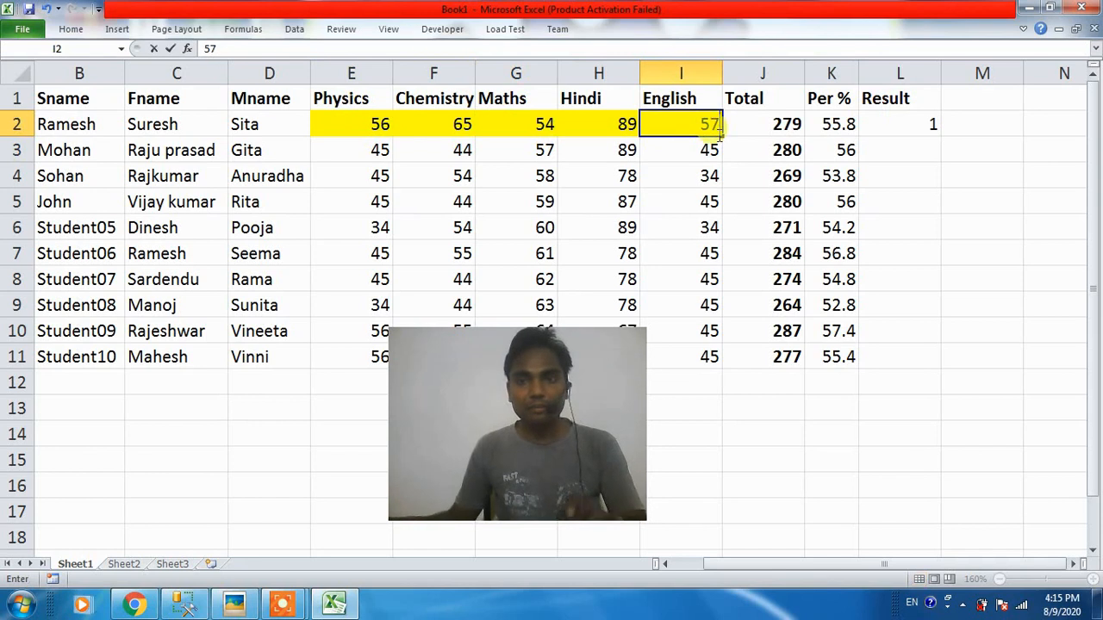
{"action": "left_click", "coordinate": [782, 128]}
Review the first student's marks in E2:I2 against the COUNTIF formula and its result in L2.
{"action": "left_click_drag", "start_coordinate": [357, 128], "coordinate": [670, 123]}
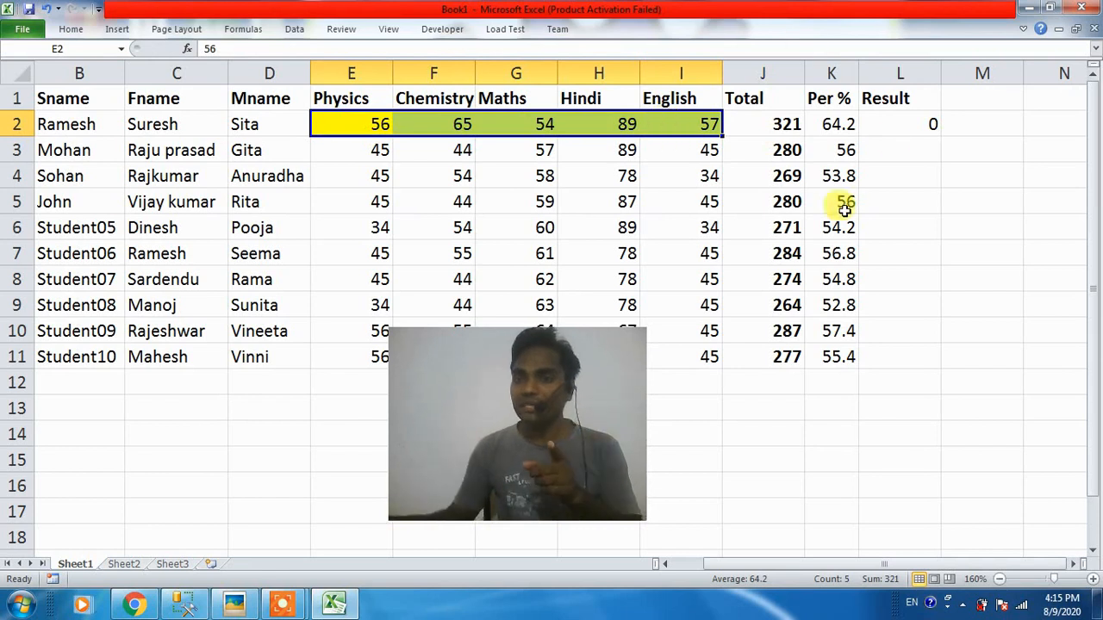
{"action": "left_click", "coordinate": [888, 125]}
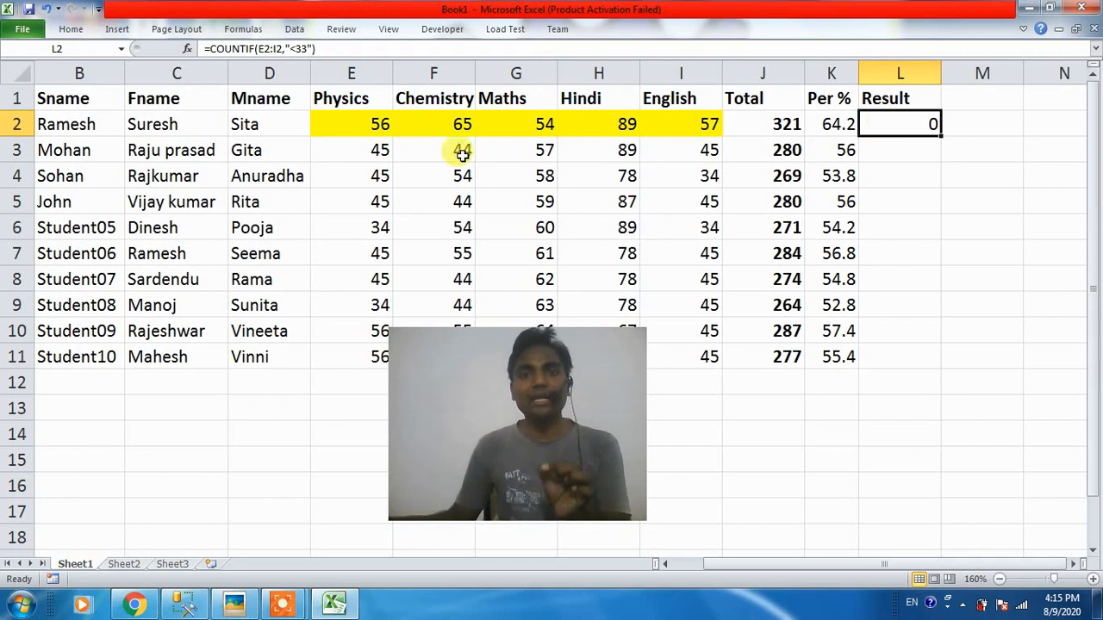
{"action": "left_click_drag", "start_coordinate": [360, 122], "coordinate": [679, 125]}
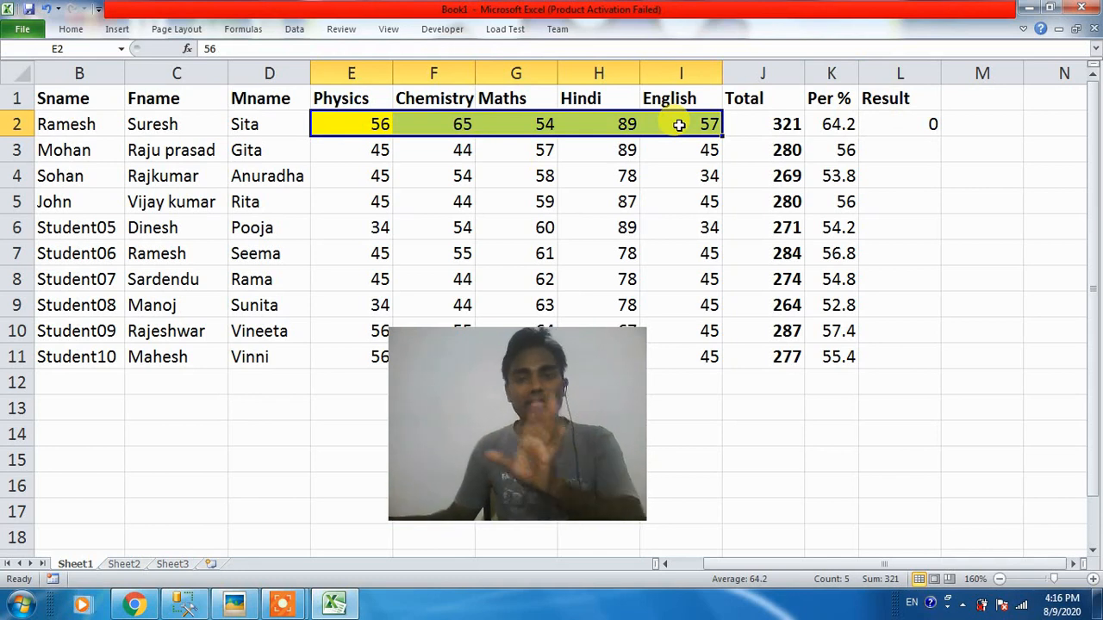
{"action": "left_click", "coordinate": [879, 125]}
{"action": "double_click", "coordinate": [882, 125]}
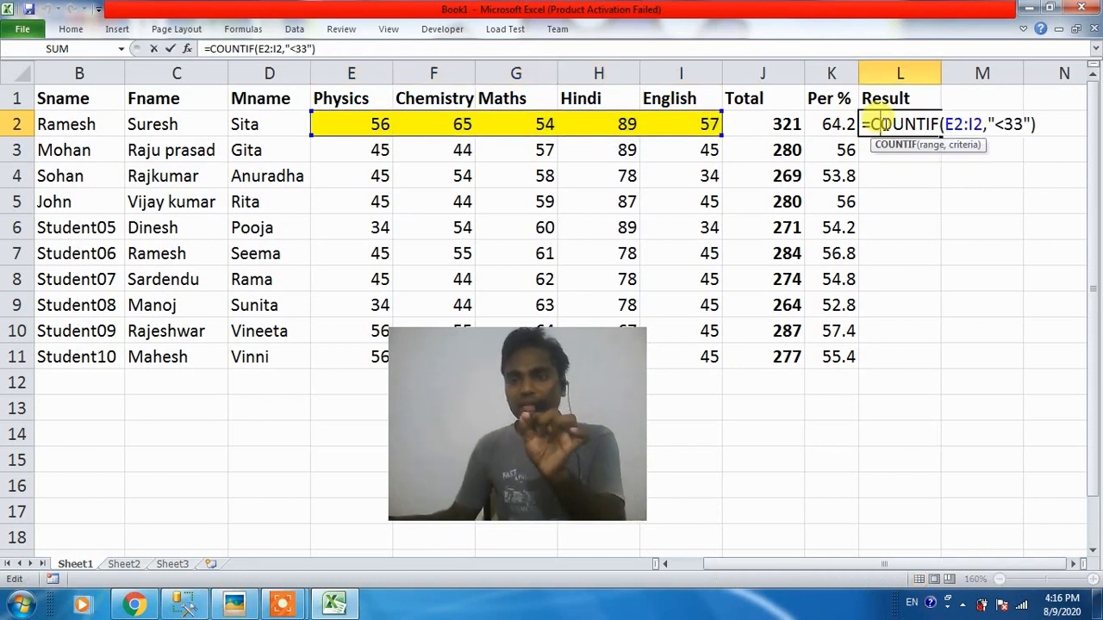
{"action": "key", "text": "Return"}
{"action": "left_click", "coordinate": [883, 124]}
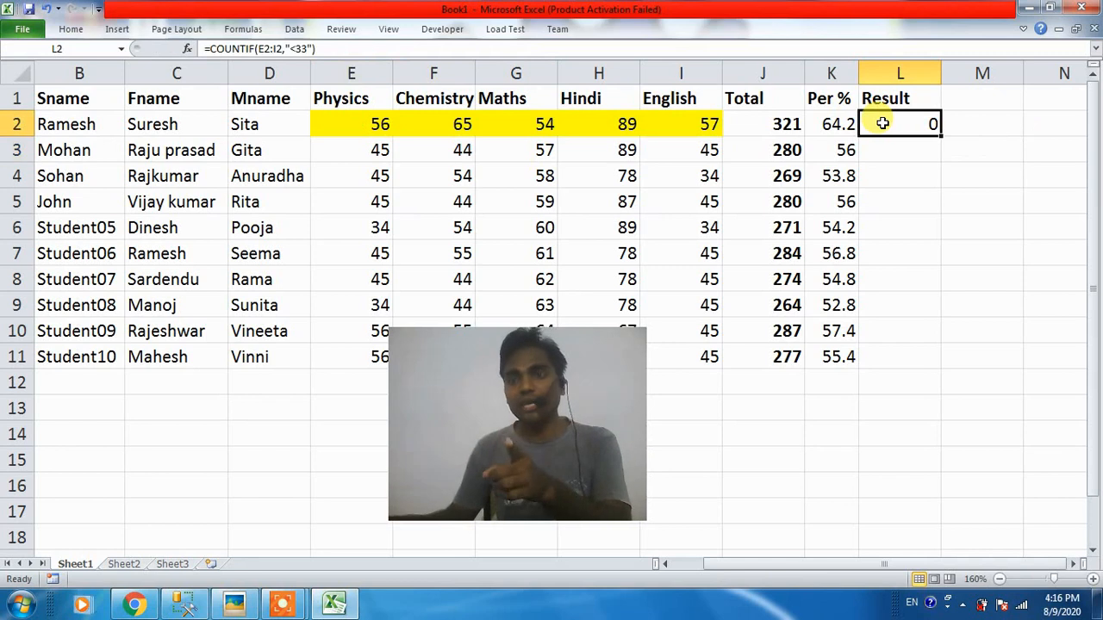
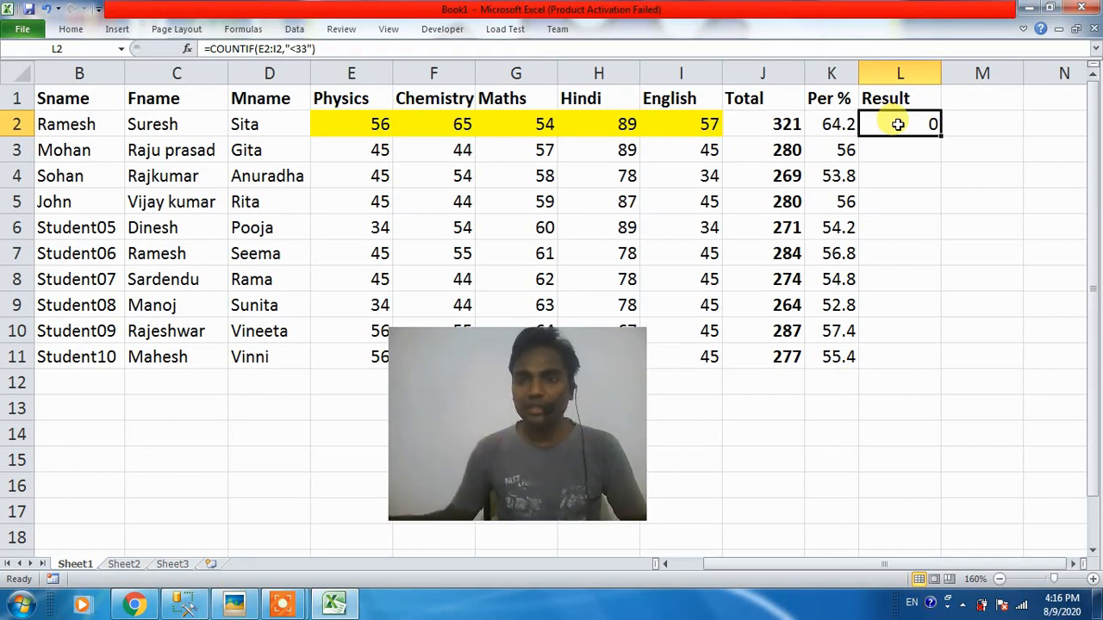
Wrap the COUNTIF in L2 in an IF that returns Pass for zero failed subjects: =IF(COUNTIF(E2:I2,"<33")=0,"Pass").
{"action": "double_click", "coordinate": [897, 124]}
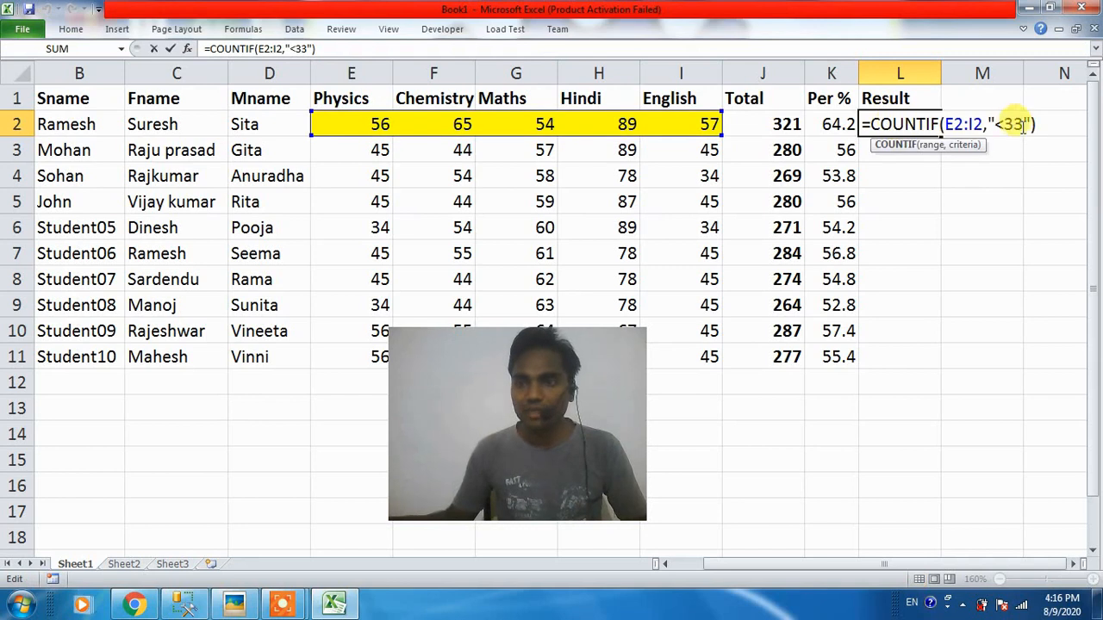
{"action": "left_click_drag", "start_coordinate": [1040, 124], "coordinate": [869, 125]}
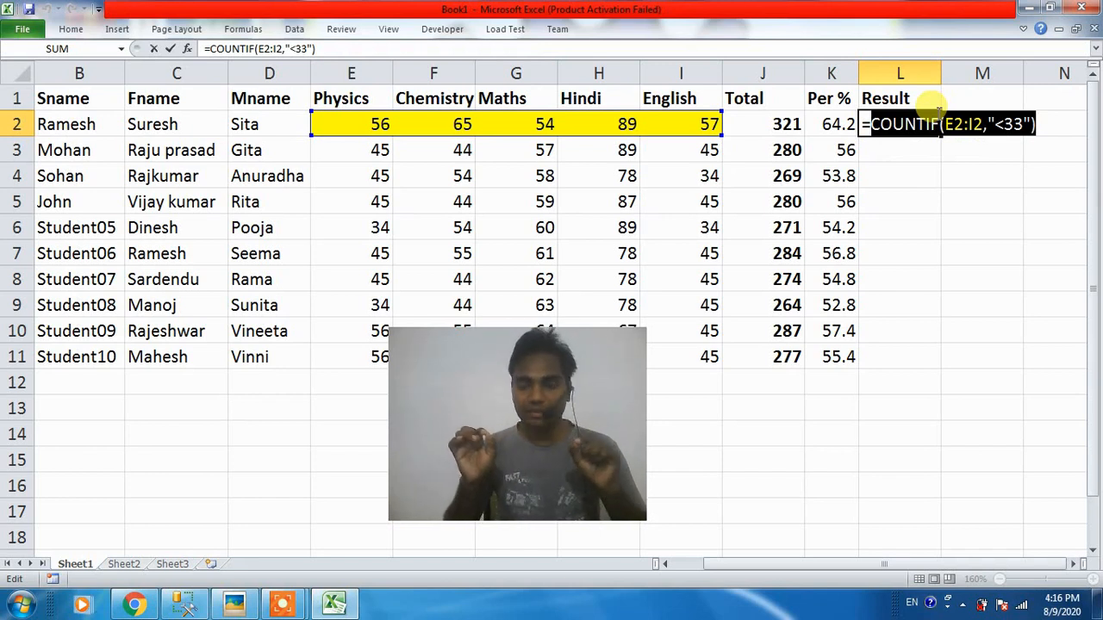
{"action": "key", "text": "BackSpace"}
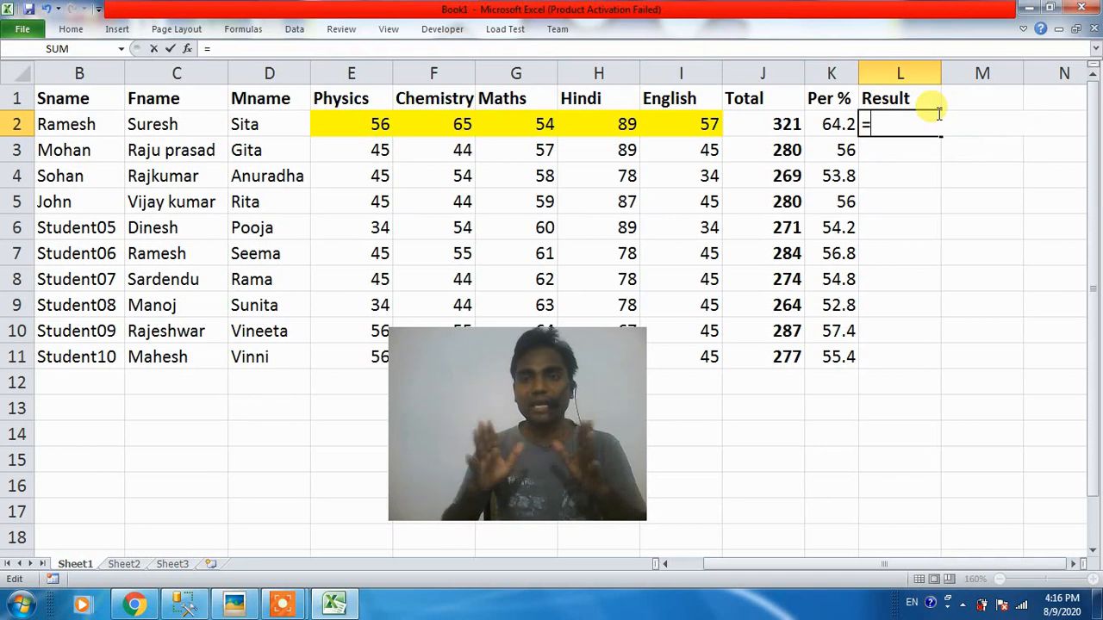
{"action": "type", "text": "if"}
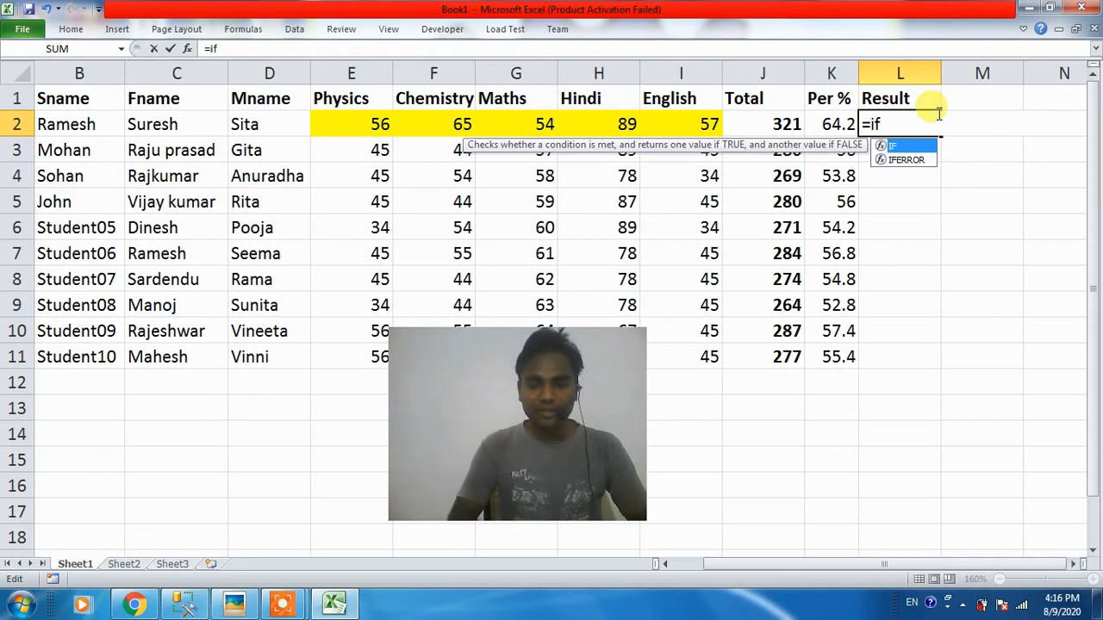
{"action": "key", "text": "Tab"}
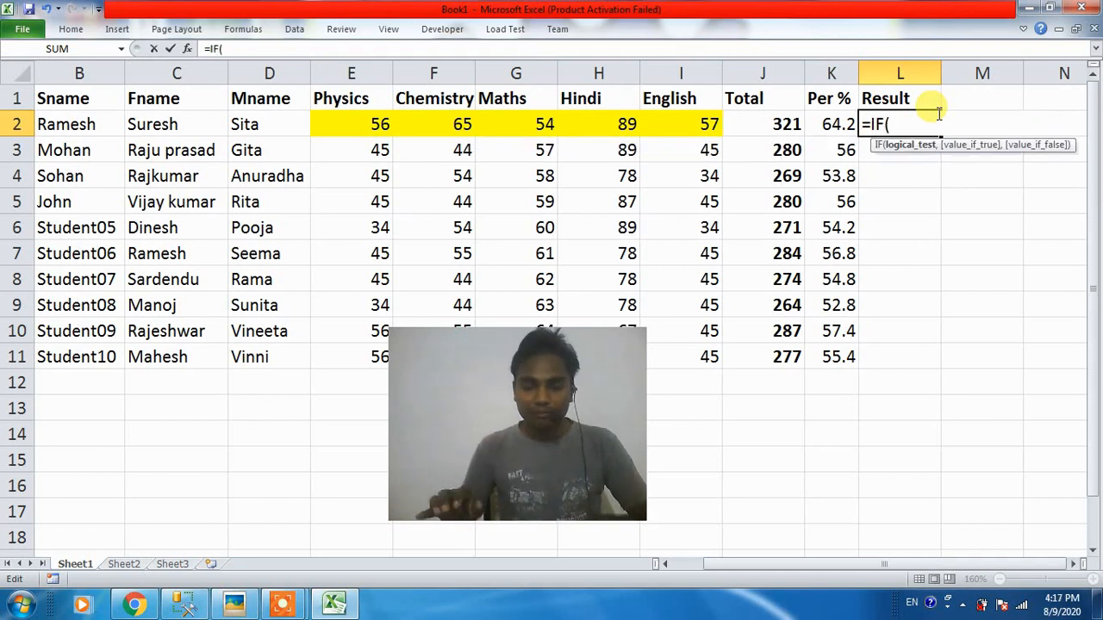
{"action": "type", "text": "COUNTIF(E2:I2,\"<33\")"}
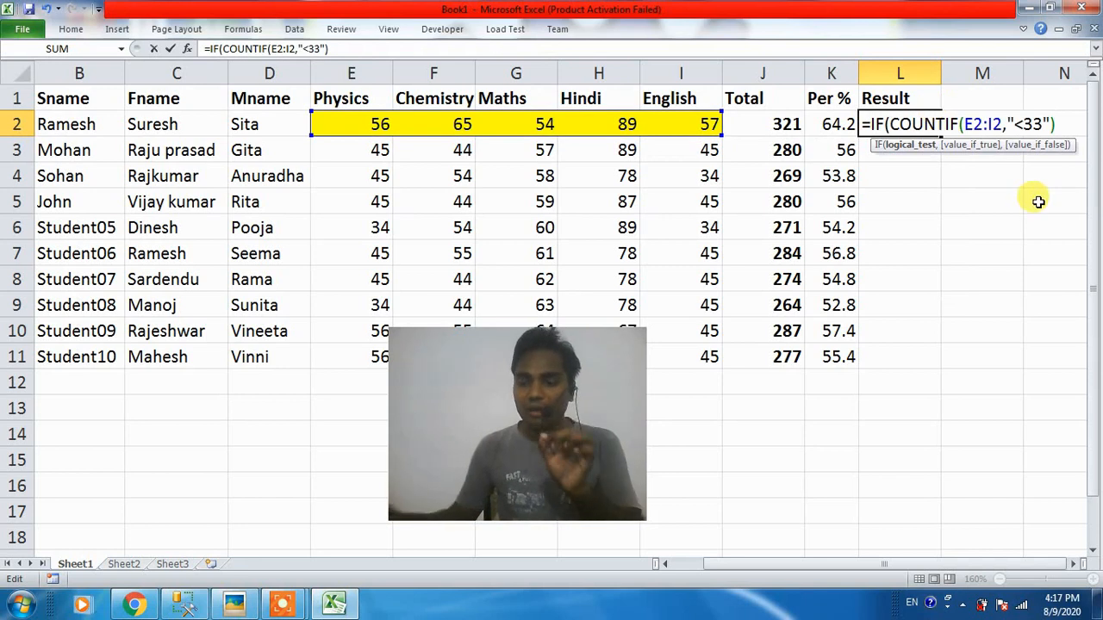
{"action": "type", "text": "="}
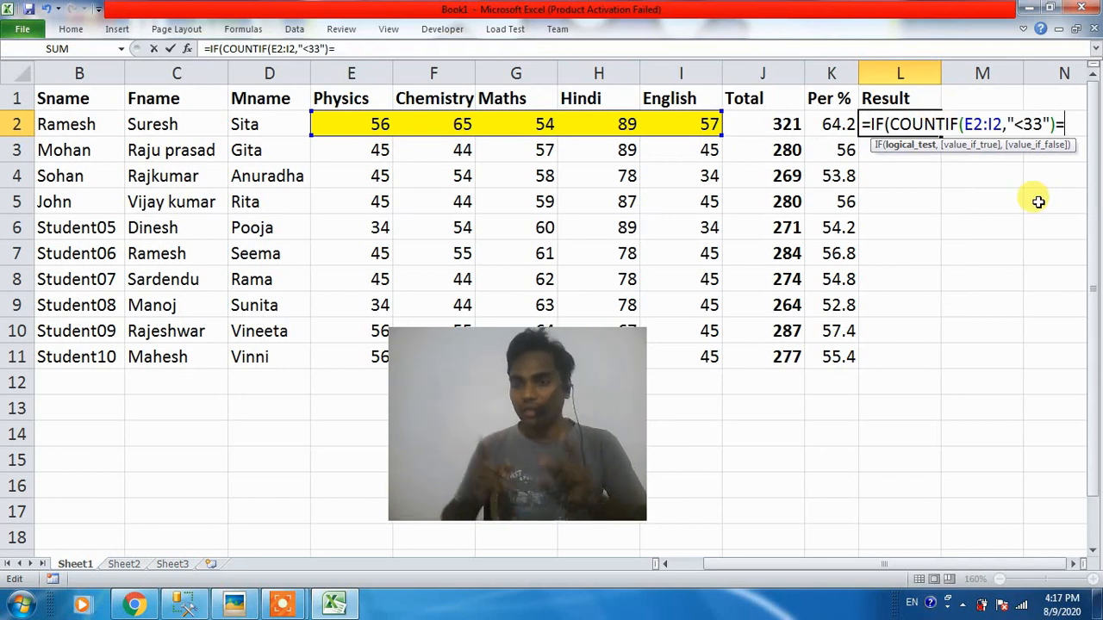
{"action": "type", "text": "0"}
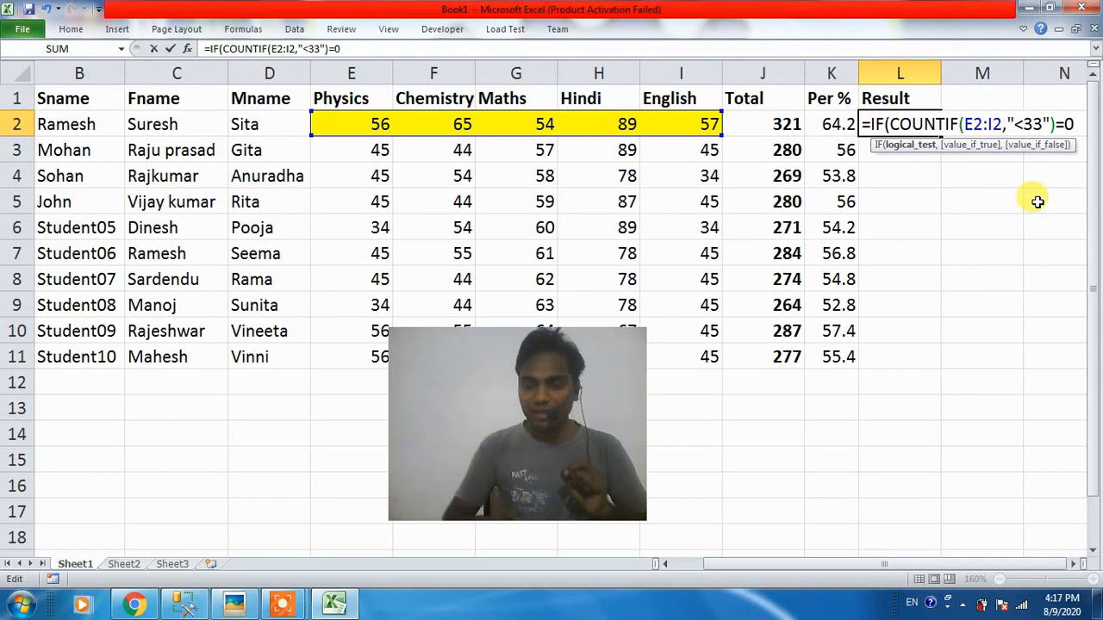
{"action": "type", "text": ","}
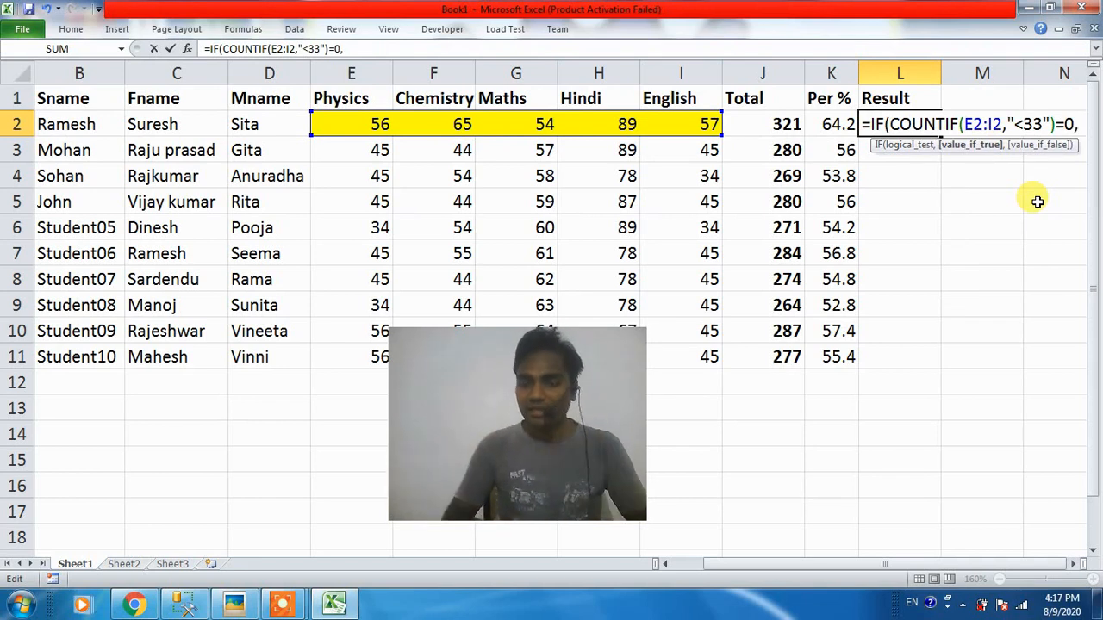
{"action": "type", "text": "\"Pass\""}
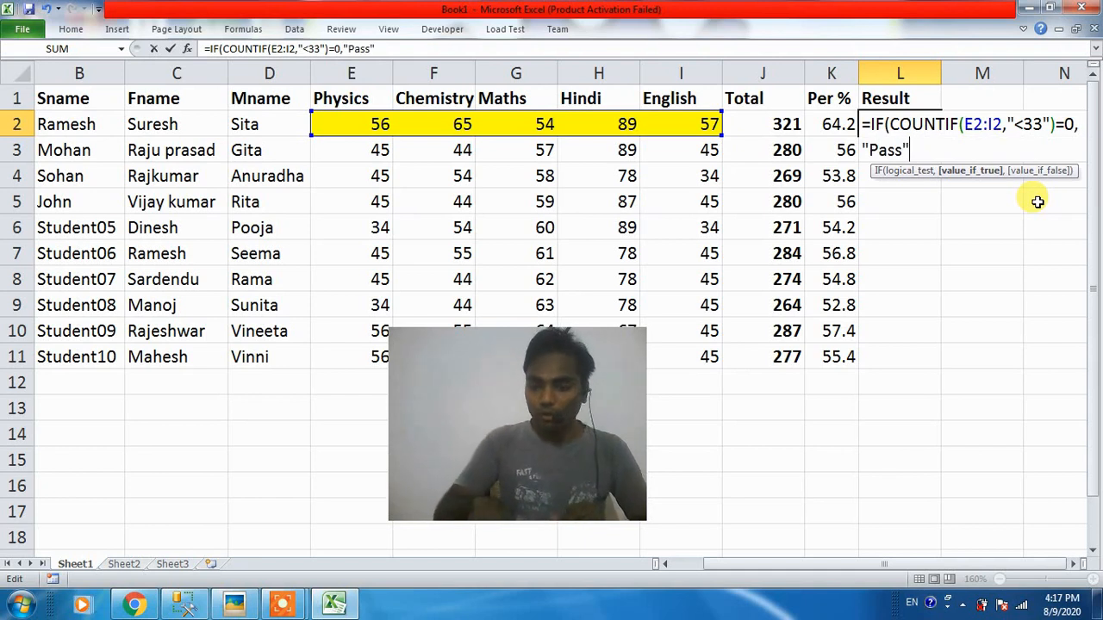
{"action": "type", "text": ")"}
{"action": "key", "text": "Return"}
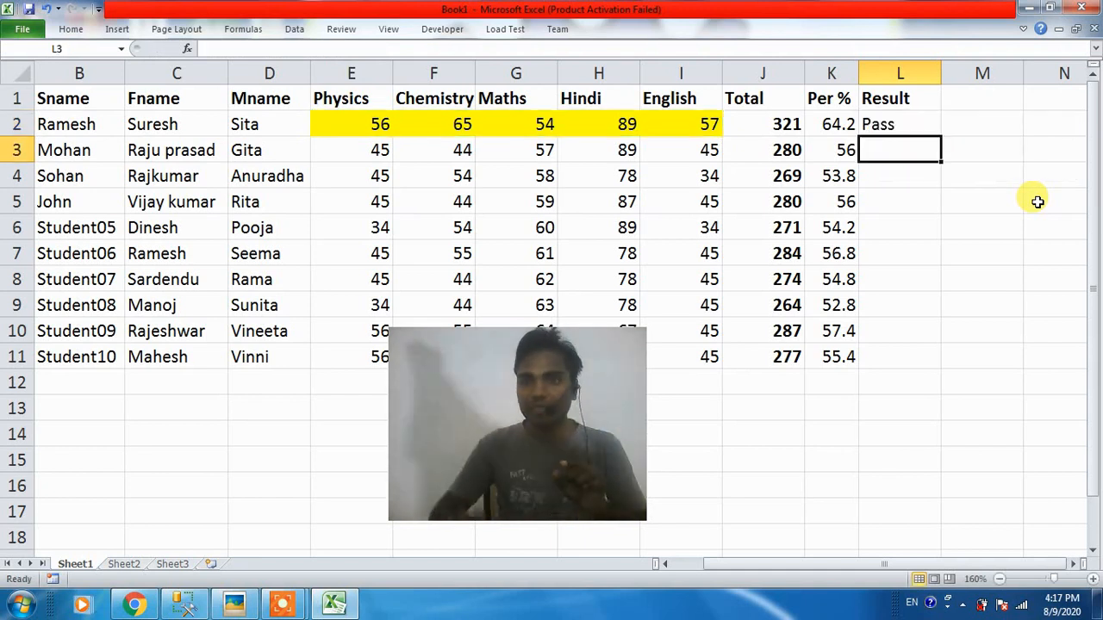
Change the first student's Chemistry mark in F2 to 15 and check the Result in L2.
{"action": "left_click", "coordinate": [881, 122]}
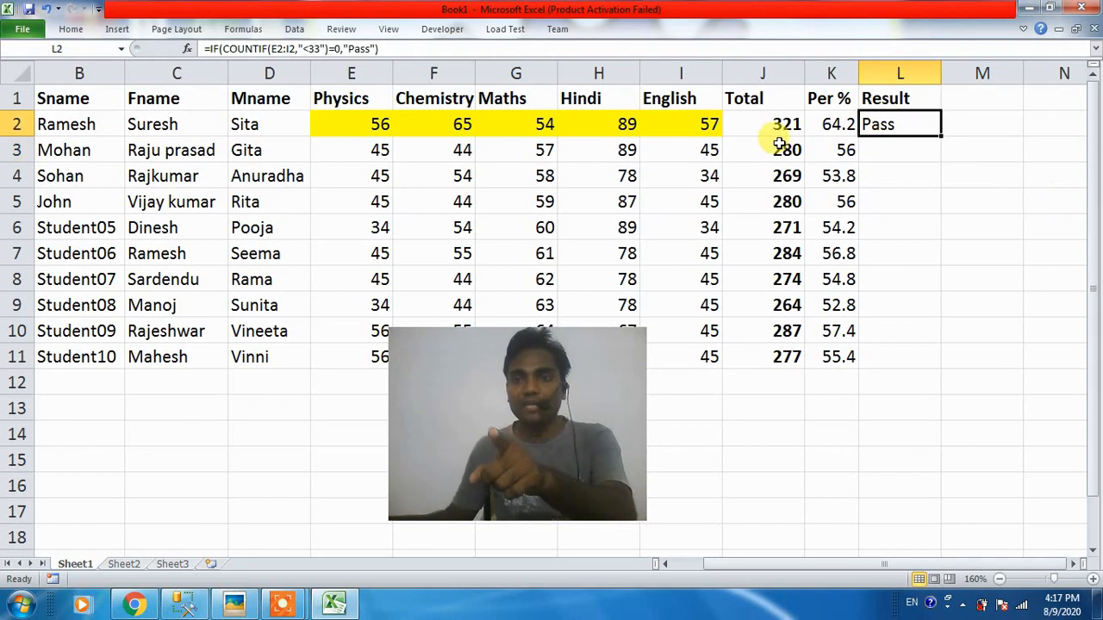
{"action": "left_click", "coordinate": [428, 129]}
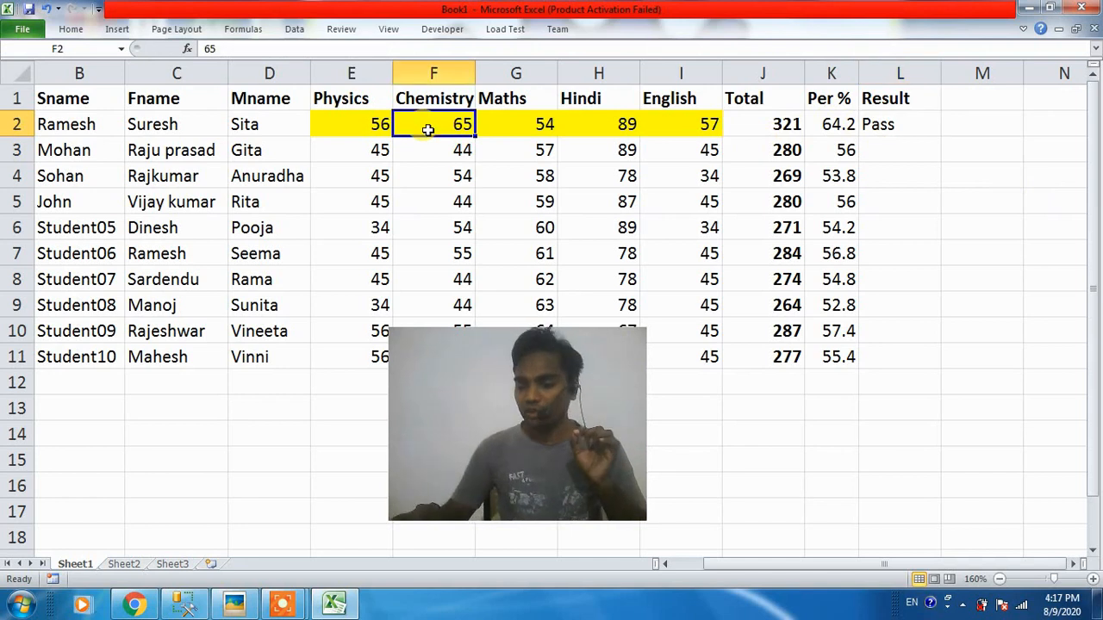
{"action": "type", "text": "15"}
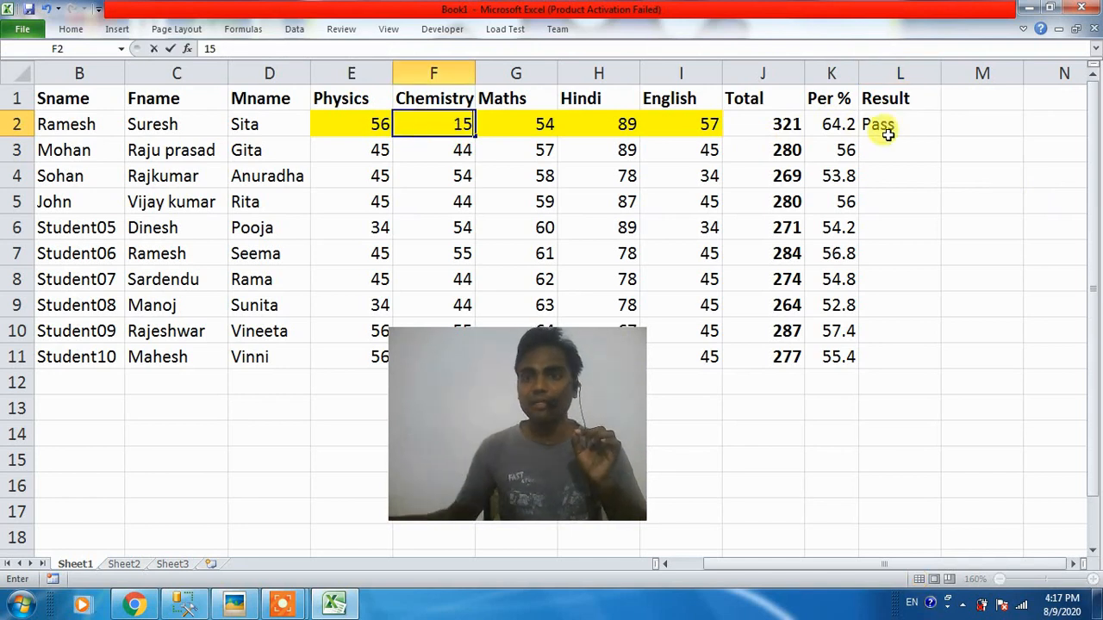
{"action": "left_click", "coordinate": [887, 129]}
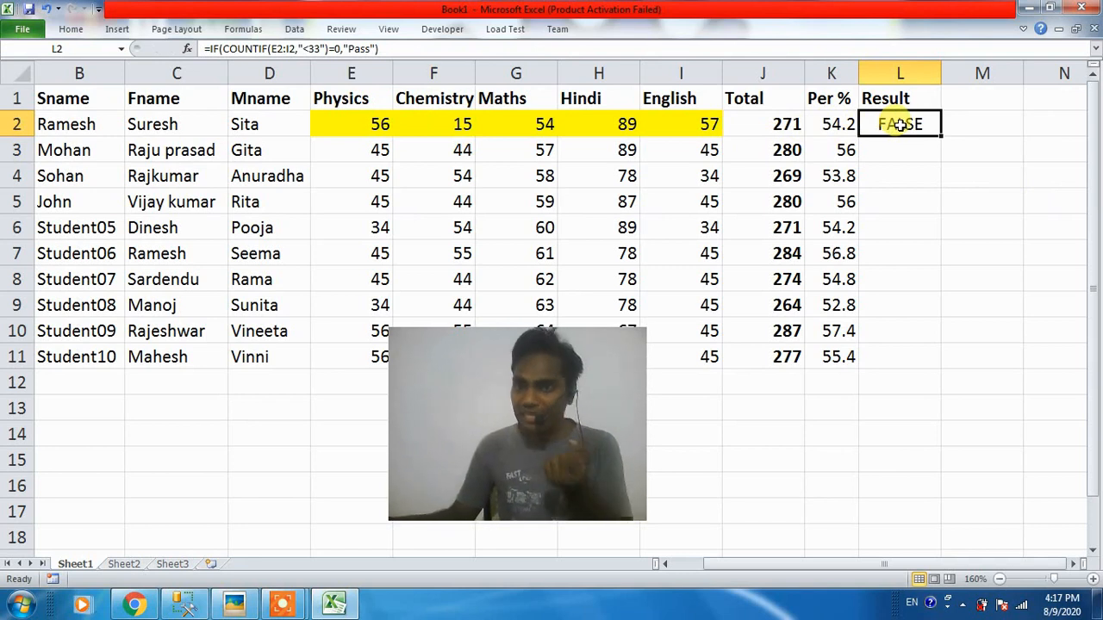
Nest a copy of IF(COUNTIF(E2:I2,"<33")=0,"Pass") as the value-if-false argument of the formula in L2.
{"action": "double_click", "coordinate": [898, 124]}
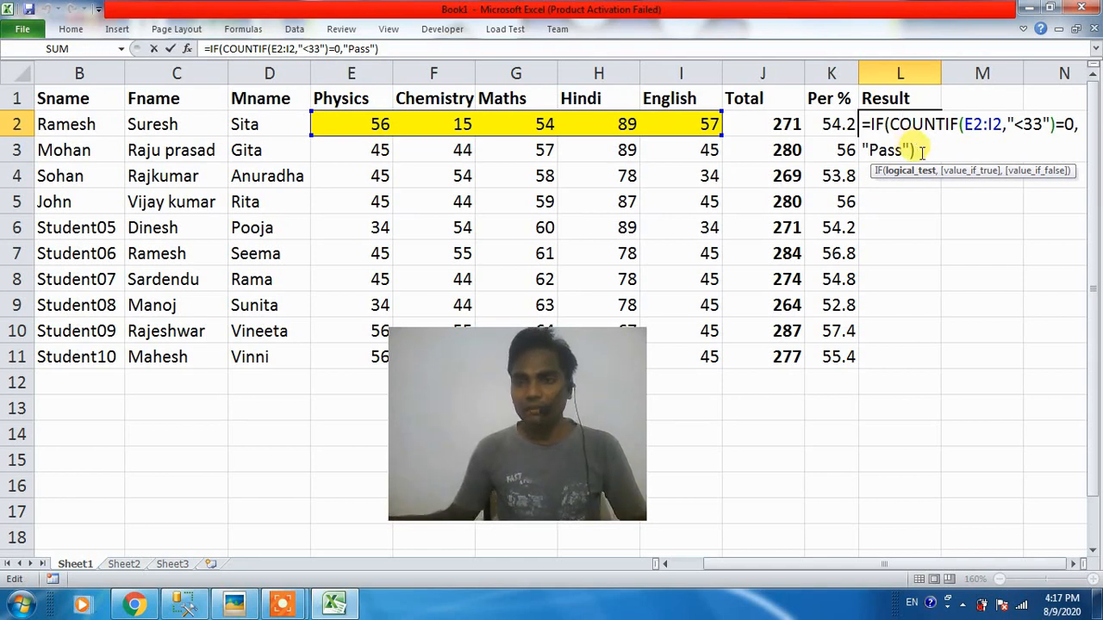
{"action": "left_click_drag", "start_coordinate": [917, 150], "coordinate": [870, 124]}
{"action": "key", "text": "ctrl+c"}
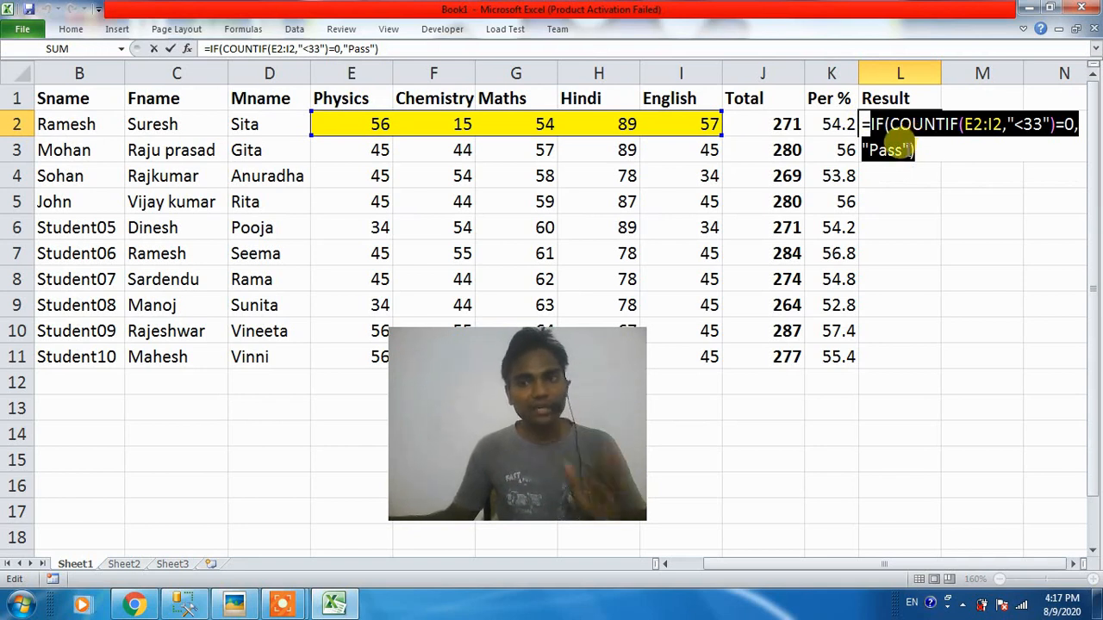
{"action": "left_click", "coordinate": [918, 145]}
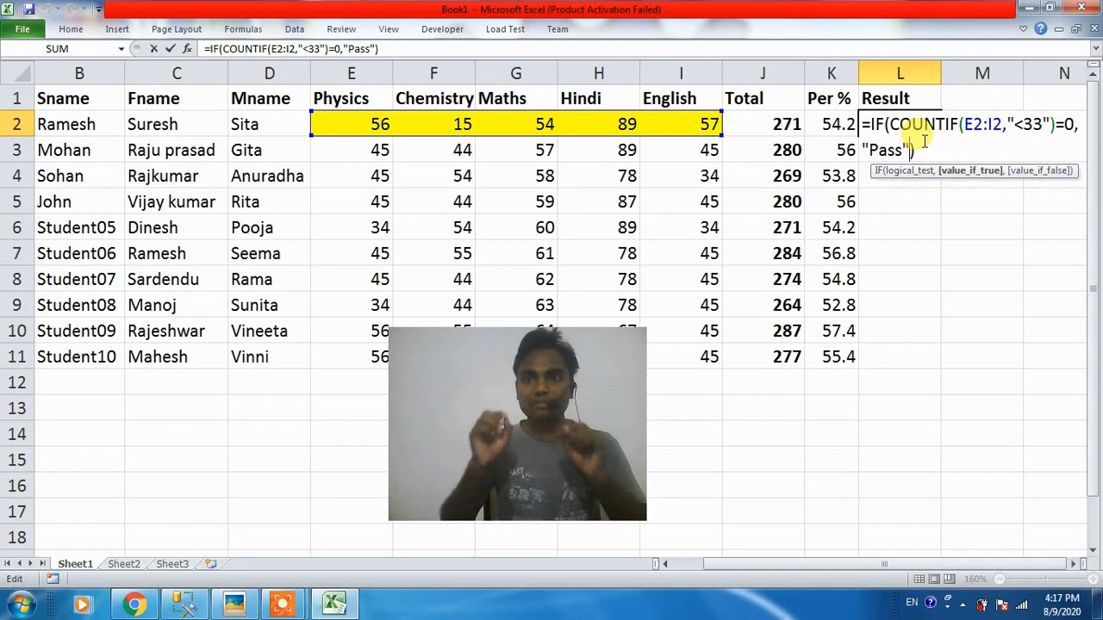
{"action": "type", "text": ","}
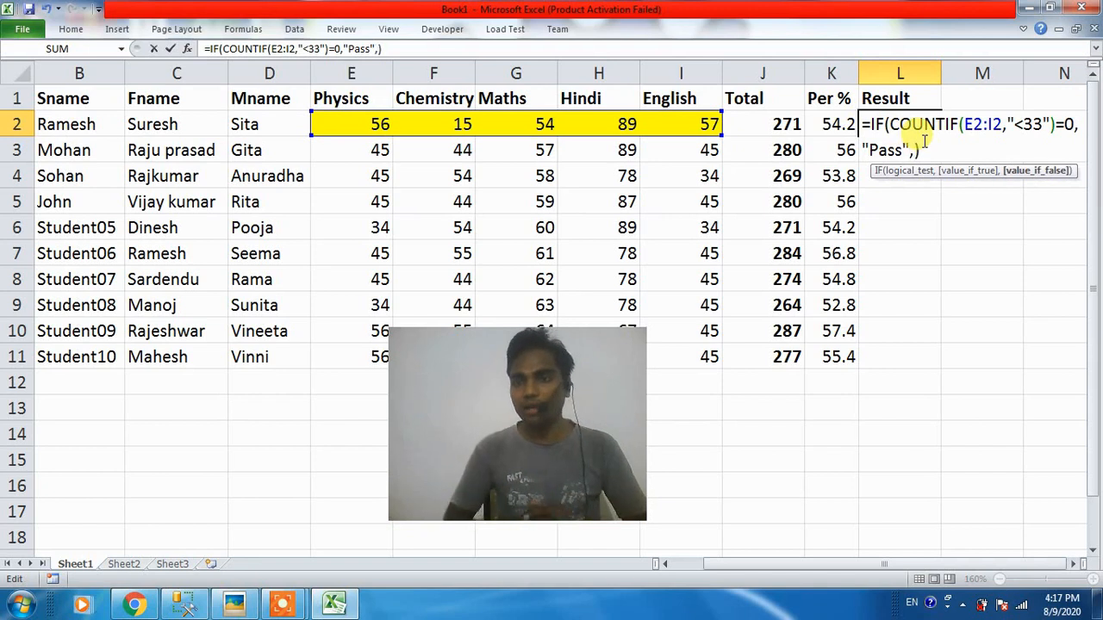
{"action": "key", "text": "ctrl+v"}
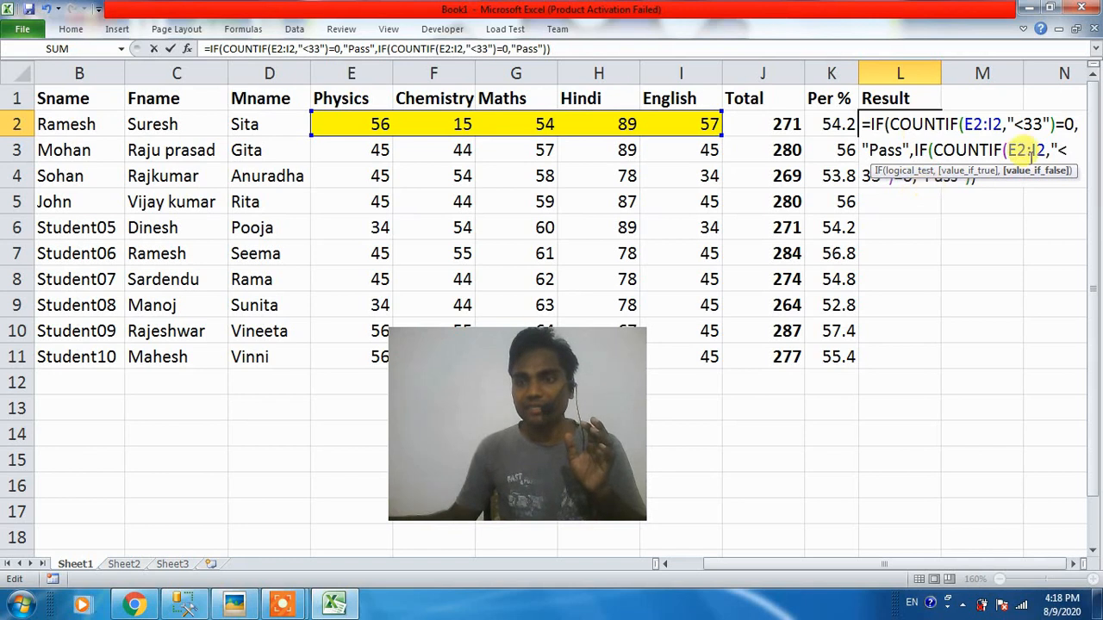
Change the nested IF's condition in L2 so that it tests for a COUNTIF result equal to 1.
{"action": "left_click", "coordinate": [1065, 152]}
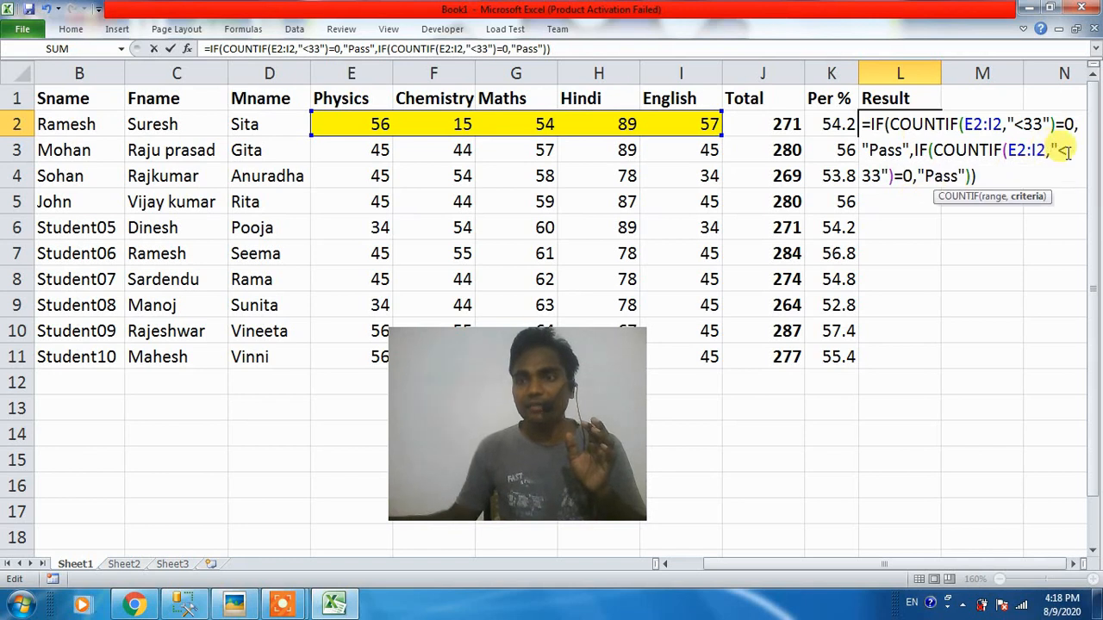
{"action": "left_click", "coordinate": [913, 177]}
{"action": "key", "text": "BackSpace"}
{"action": "type", "text": "1"}
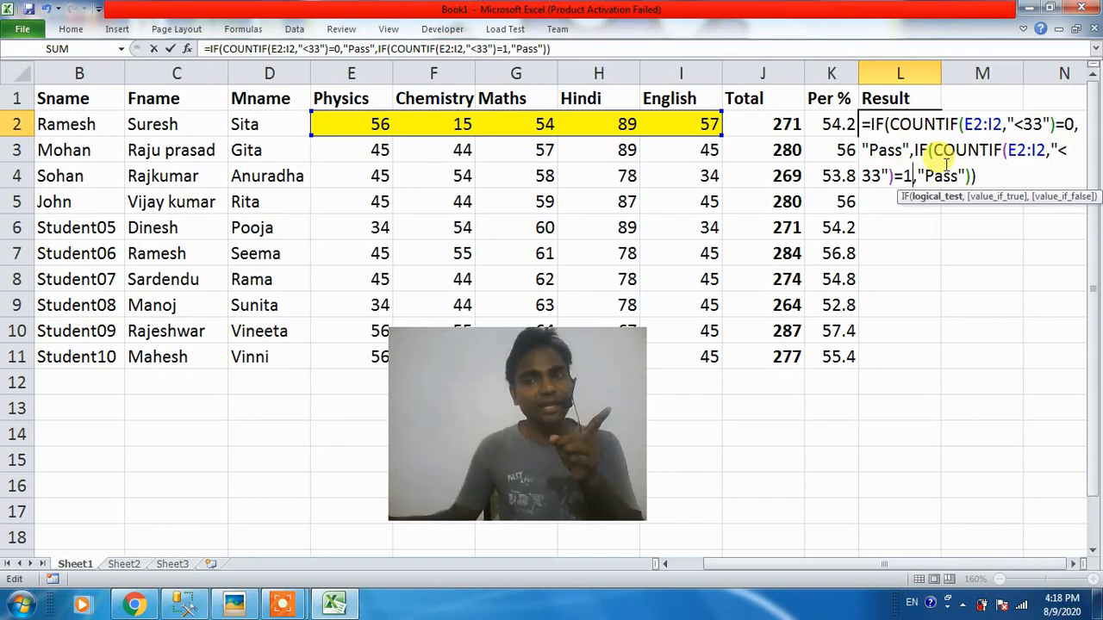
Replace the nested IF's "Pass" text in the L2 formula with "Supliment".
{"action": "left_click", "coordinate": [957, 174]}
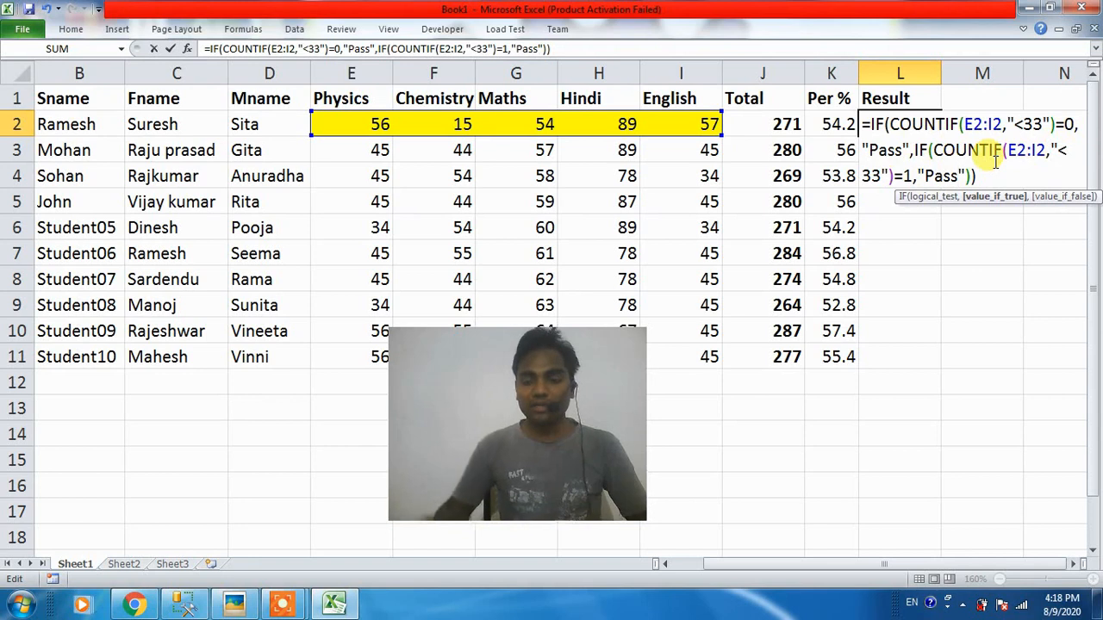
{"action": "key", "text": "BackSpace"}
{"action": "key", "text": "BackSpace"}
{"action": "key", "text": "BackSpace"}
{"action": "key", "text": "BackSpace"}
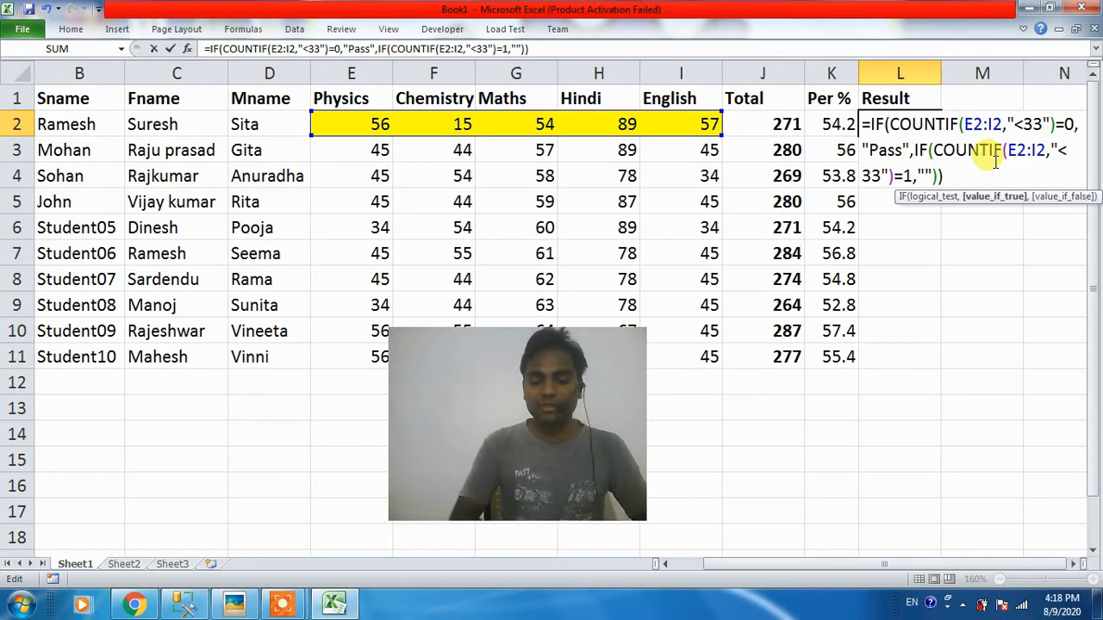
{"action": "type", "text": "Supliment"}
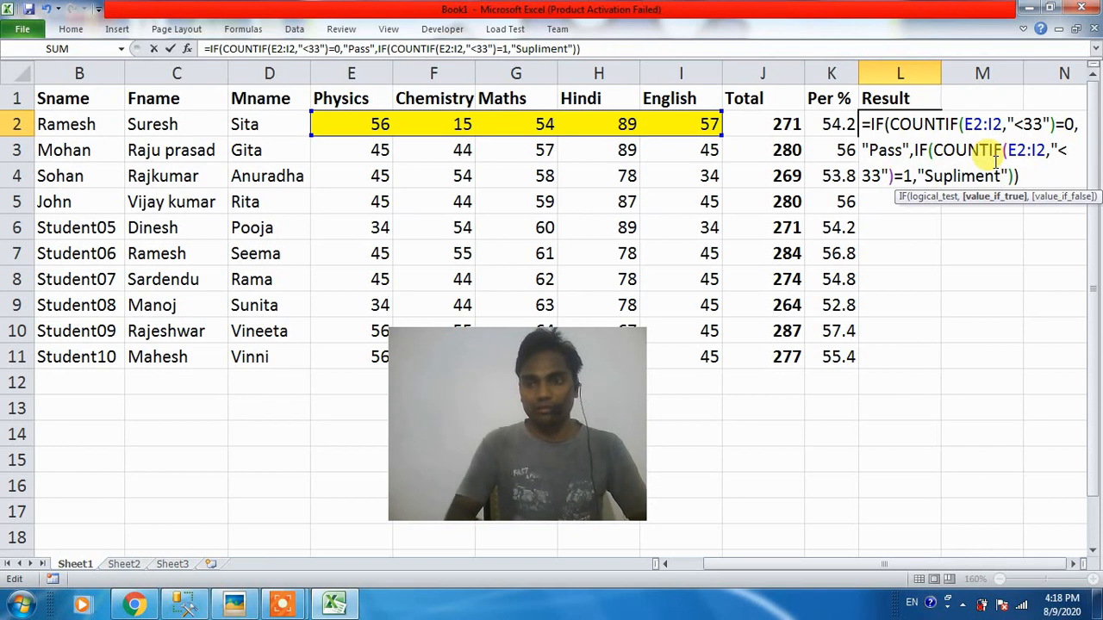
Complete the second result text in L2's nested IF formula as "Suplimentry" and autofit the Result column width.
{"action": "type", "text": "y"}
{"action": "key", "text": "BackSpace"}
{"action": "type", "text": "ry"}
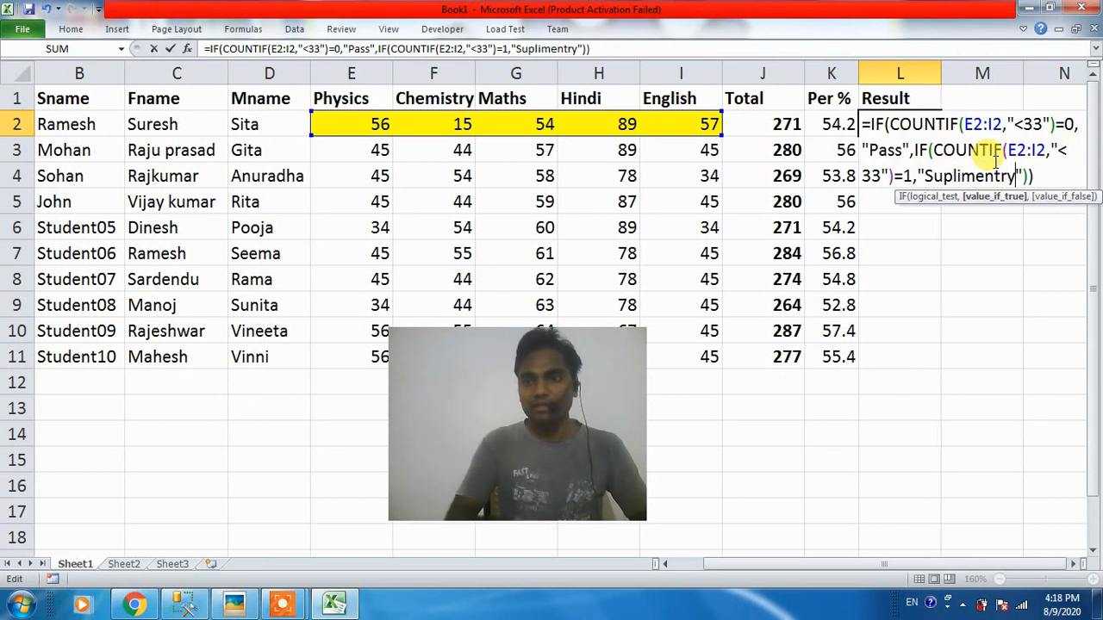
{"action": "key", "text": "Return"}
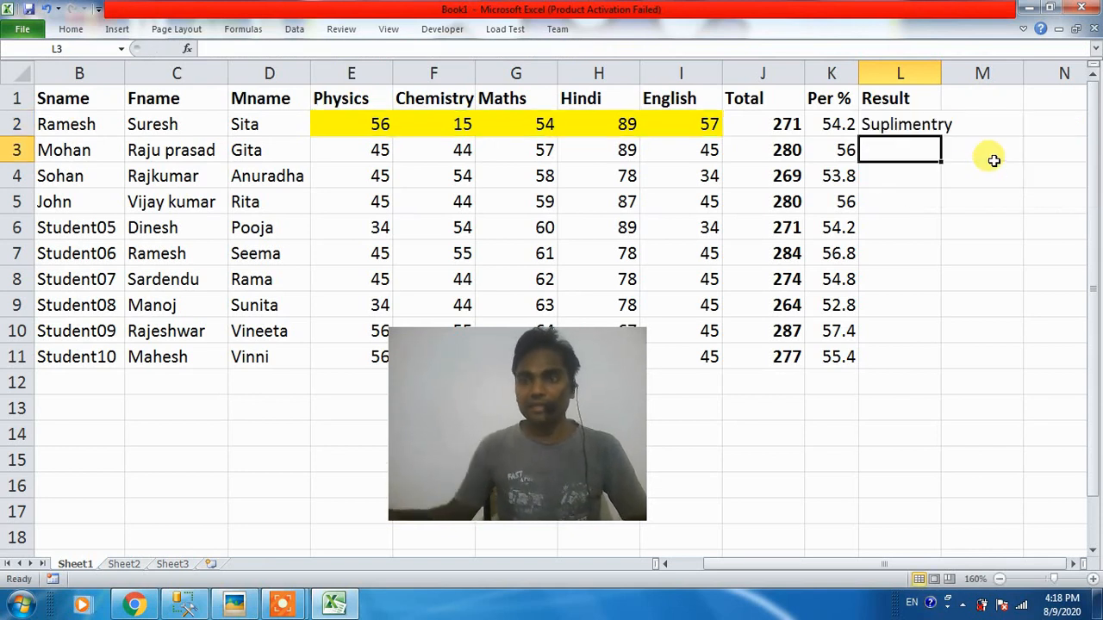
{"action": "left_click", "coordinate": [928, 74]}
{"action": "double_click", "coordinate": [941, 73]}
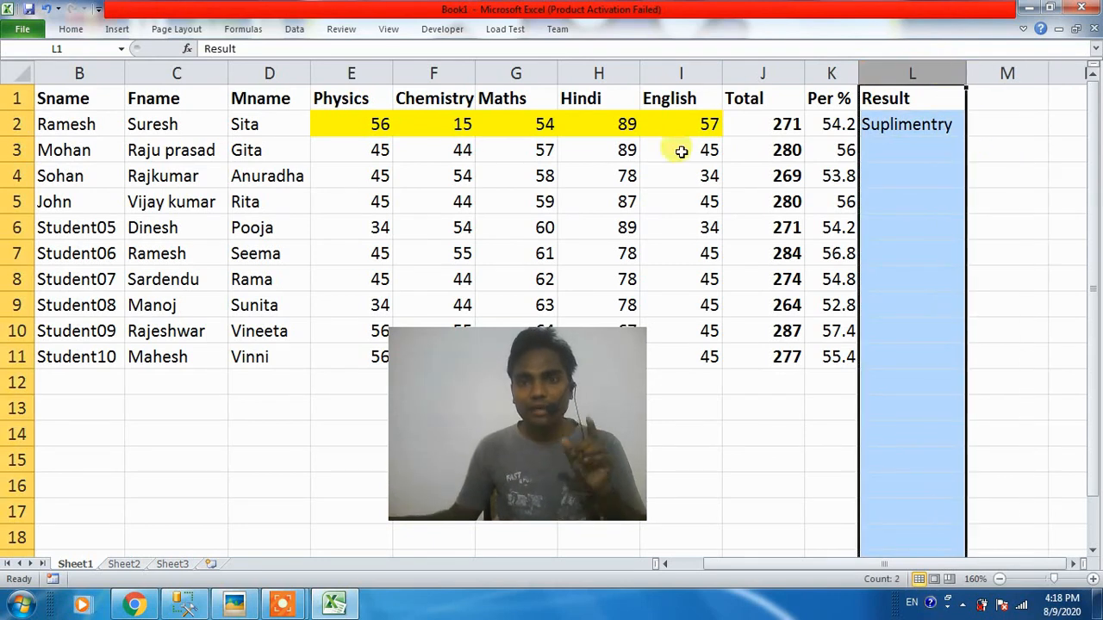
Set the Chemistry mark in F2 to 55 and select the Result cell in row 2.
{"action": "left_click", "coordinate": [441, 131]}
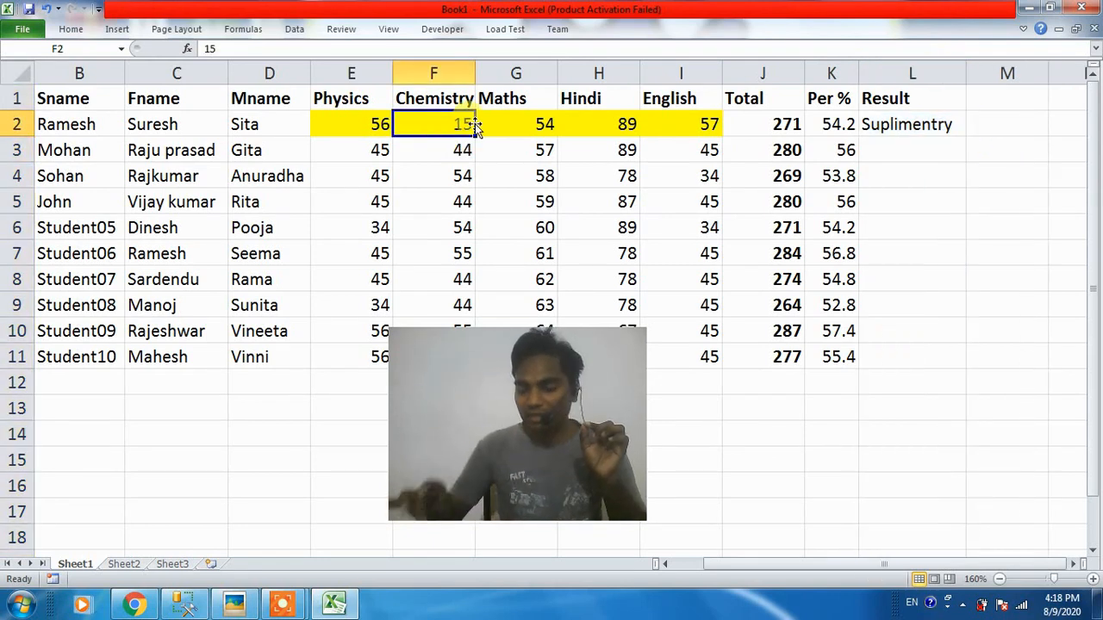
{"action": "type", "text": "55"}
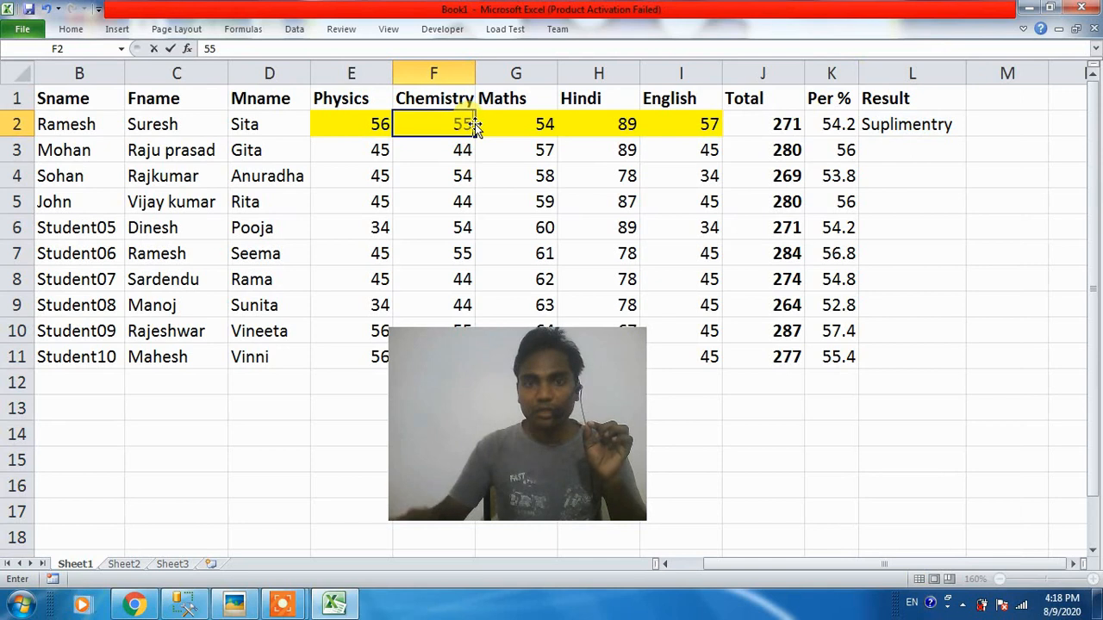
{"action": "left_click", "coordinate": [892, 128]}
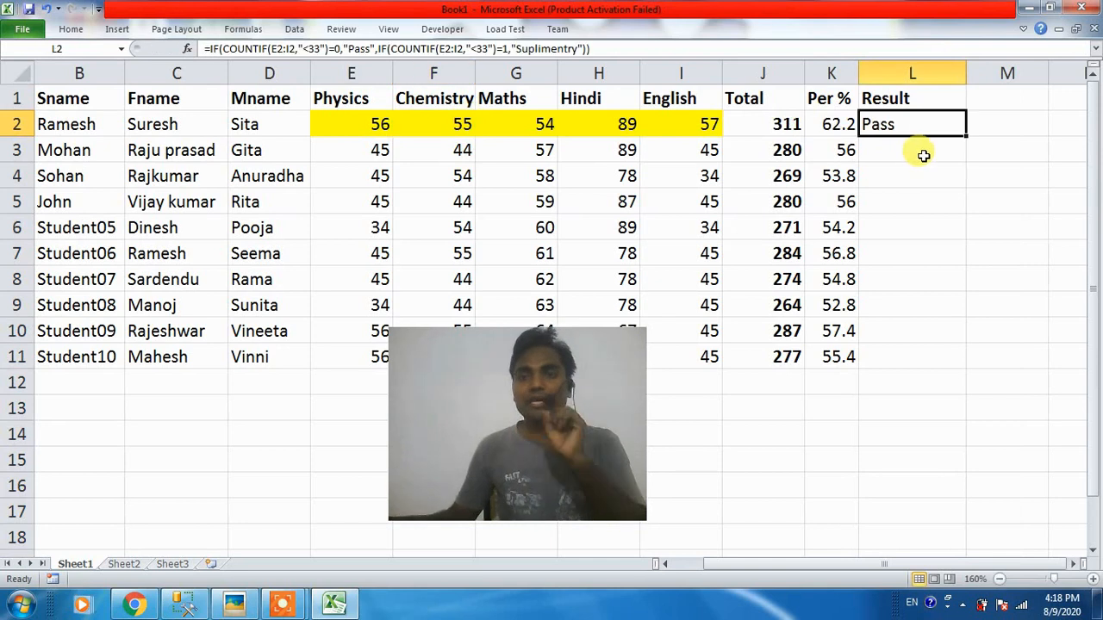
Test the Result formula by setting the row 2 marks for Maths to 12 and Hindi to 13.
{"action": "left_click", "coordinate": [502, 128]}
{"action": "type", "text": "12"}
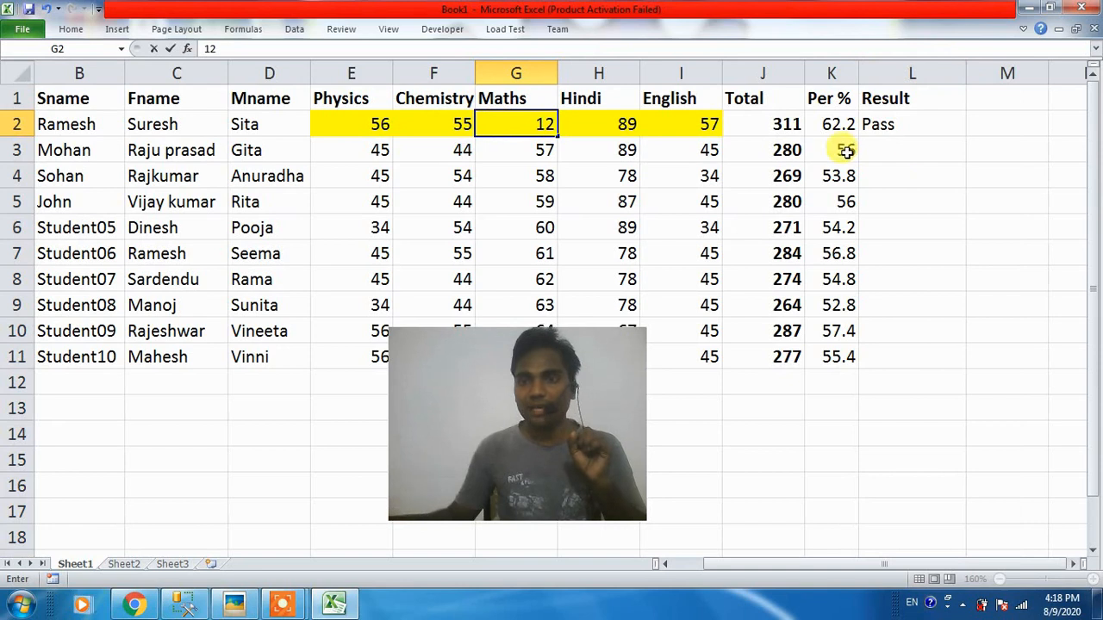
{"action": "left_click", "coordinate": [920, 150]}
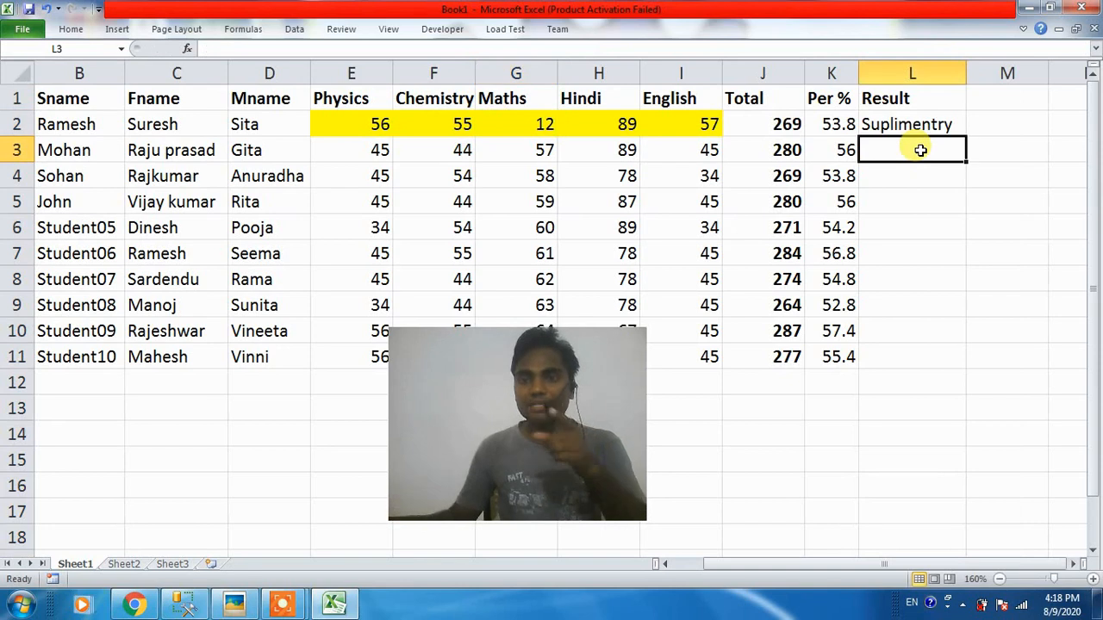
{"action": "left_click", "coordinate": [614, 130]}
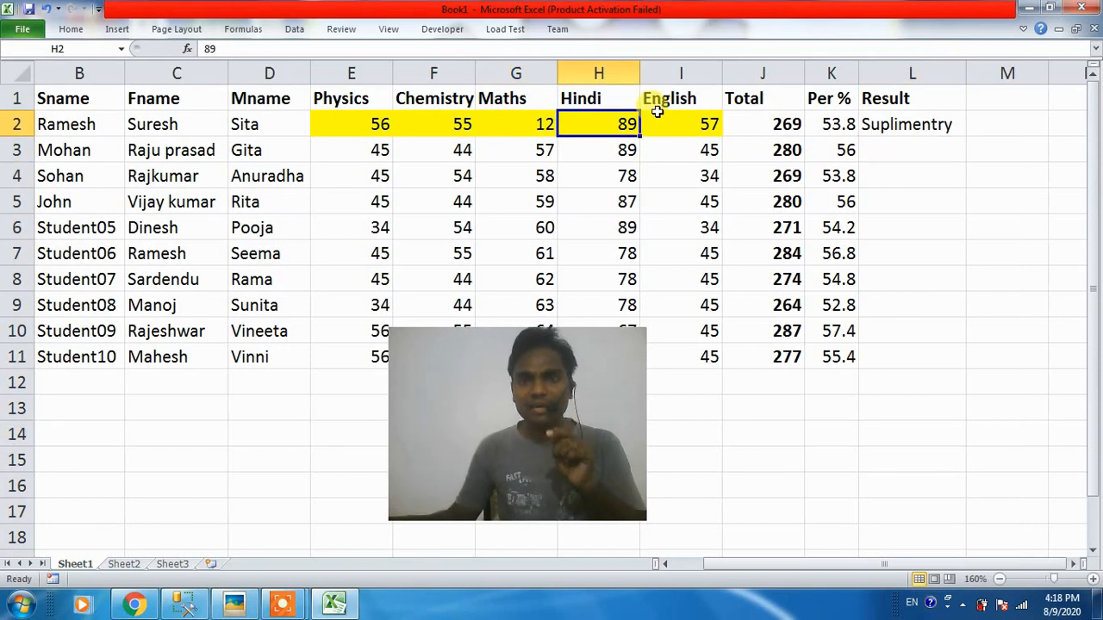
{"action": "type", "text": "13"}
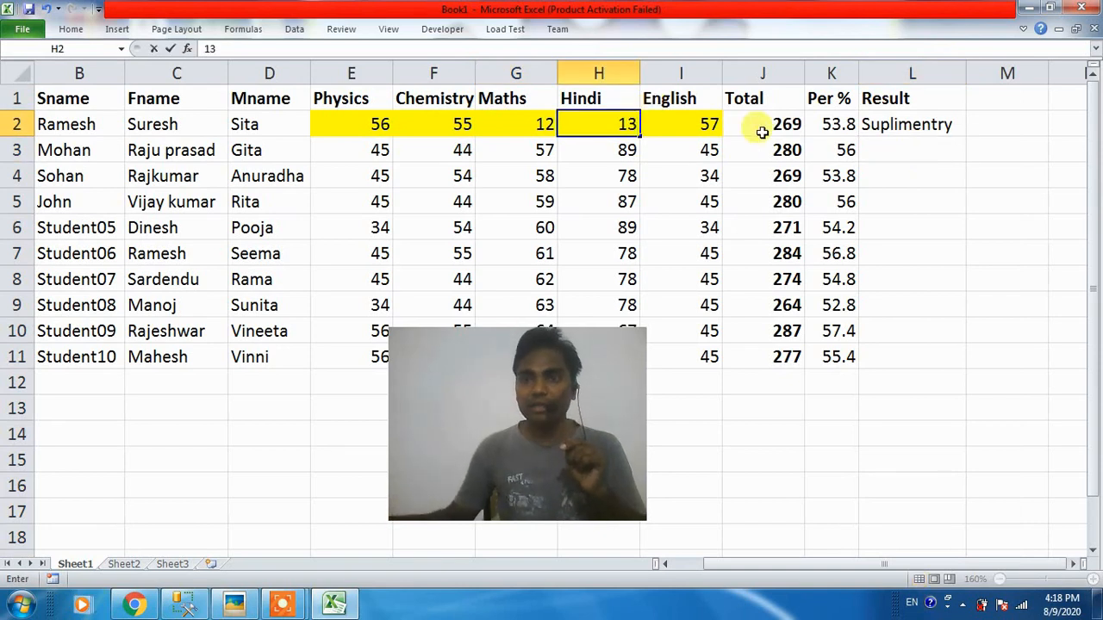
{"action": "left_click", "coordinate": [899, 126]}
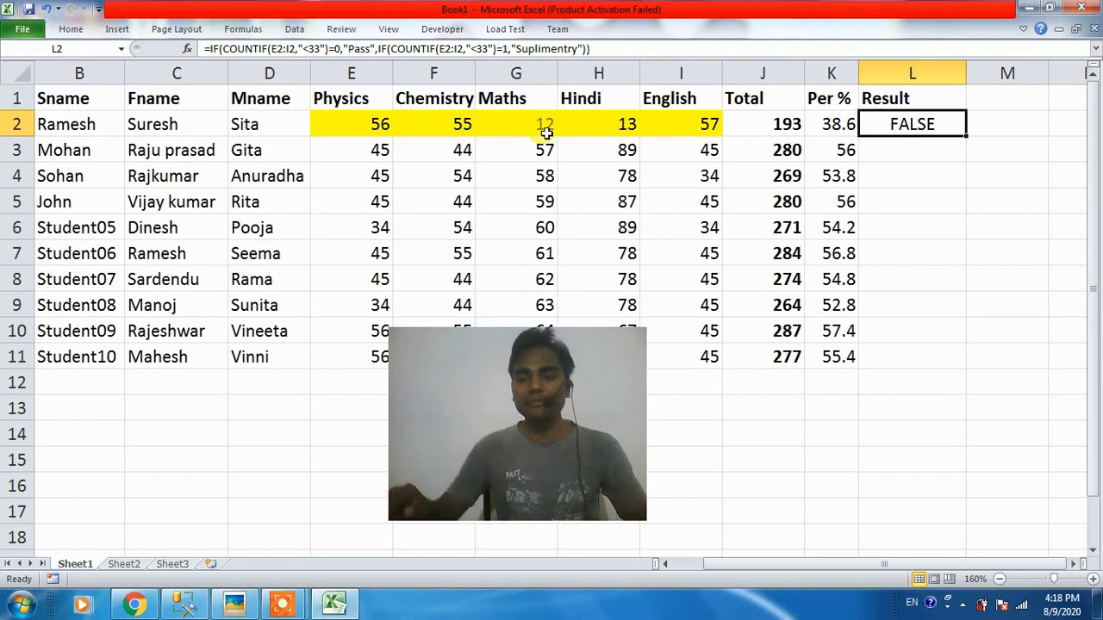
Add a third nested IF to the formula in L2 as the value if false, testing COUNTIF(E2:I2,"<33")>=2.
{"action": "double_click", "coordinate": [901, 124]}
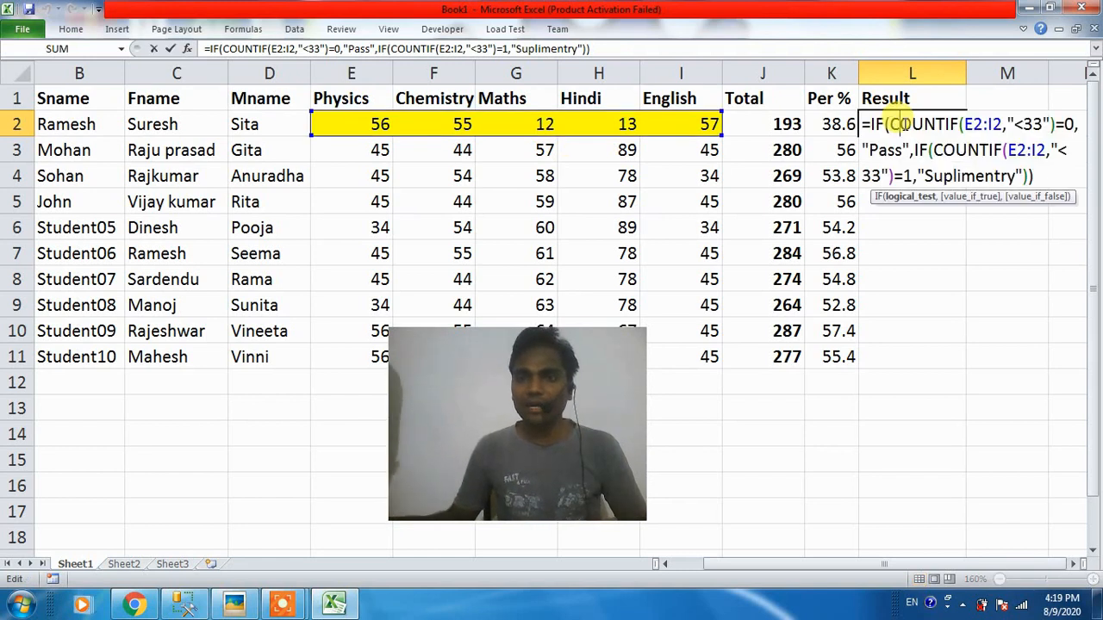
{"action": "left_click", "coordinate": [1023, 175]}
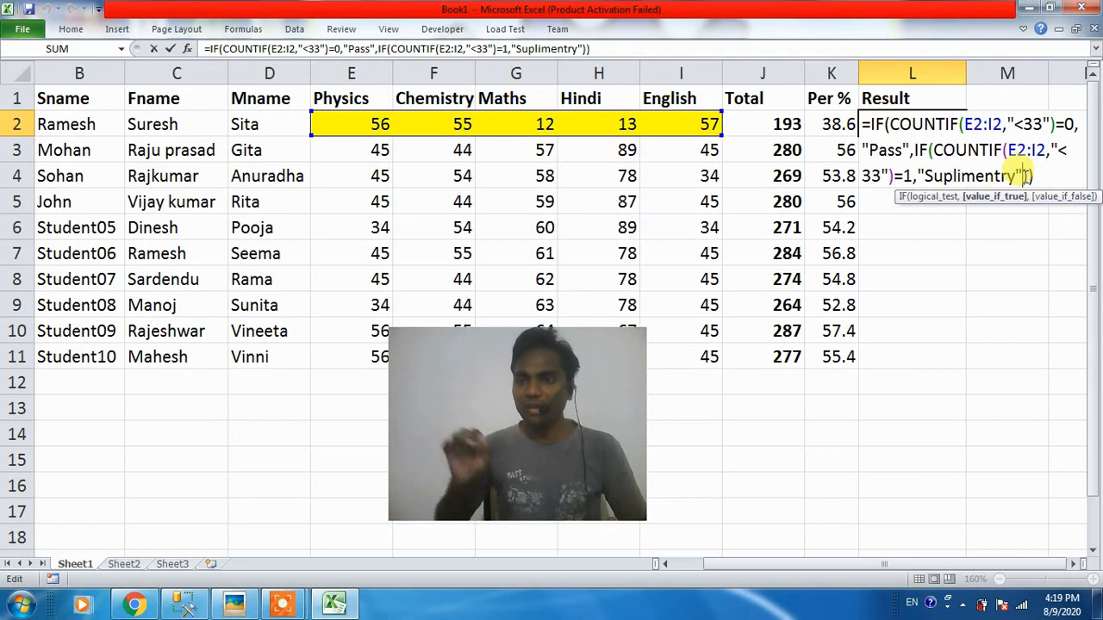
{"action": "type", "text": ","}
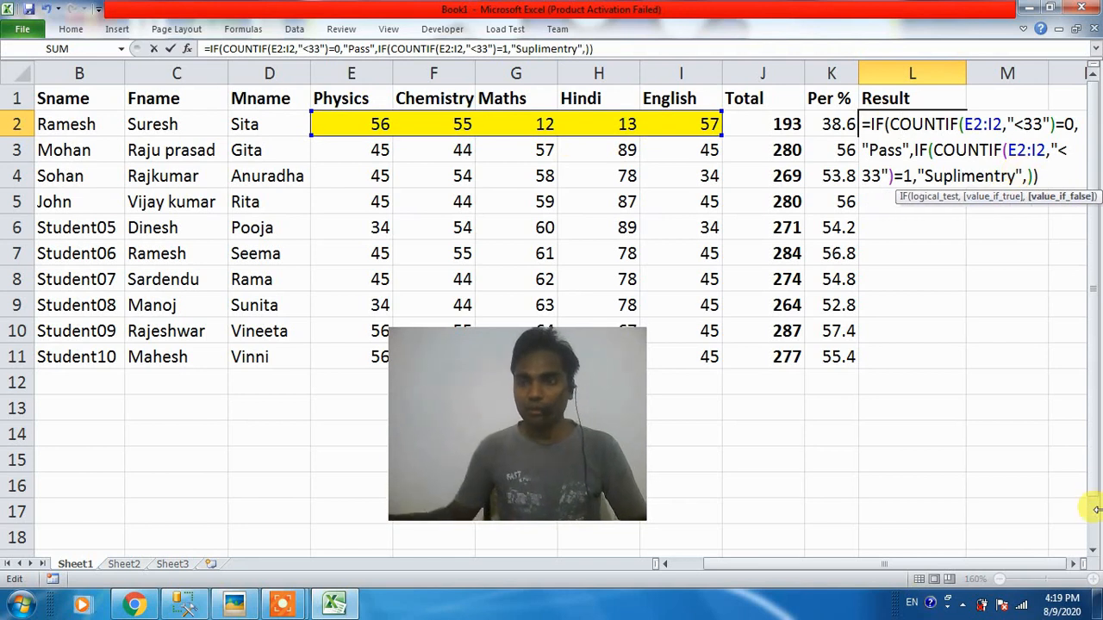
{"action": "type", "text": "IF(COUNTIF(E2:I2,\"<33\")=0,\"Pass\")"}
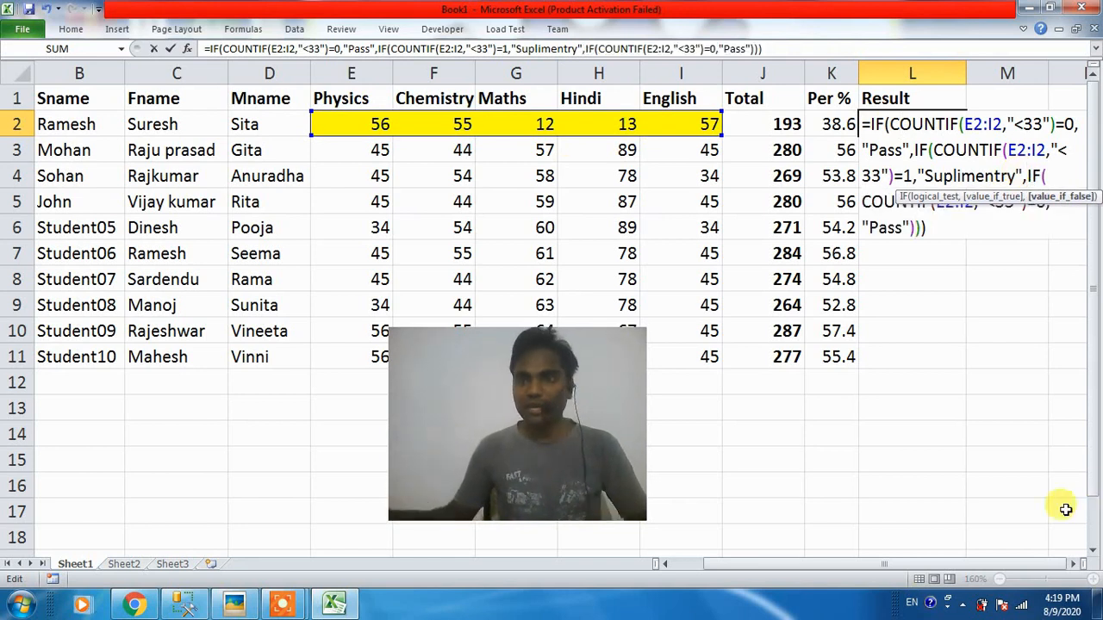
{"action": "left_click", "coordinate": [1045, 202]}
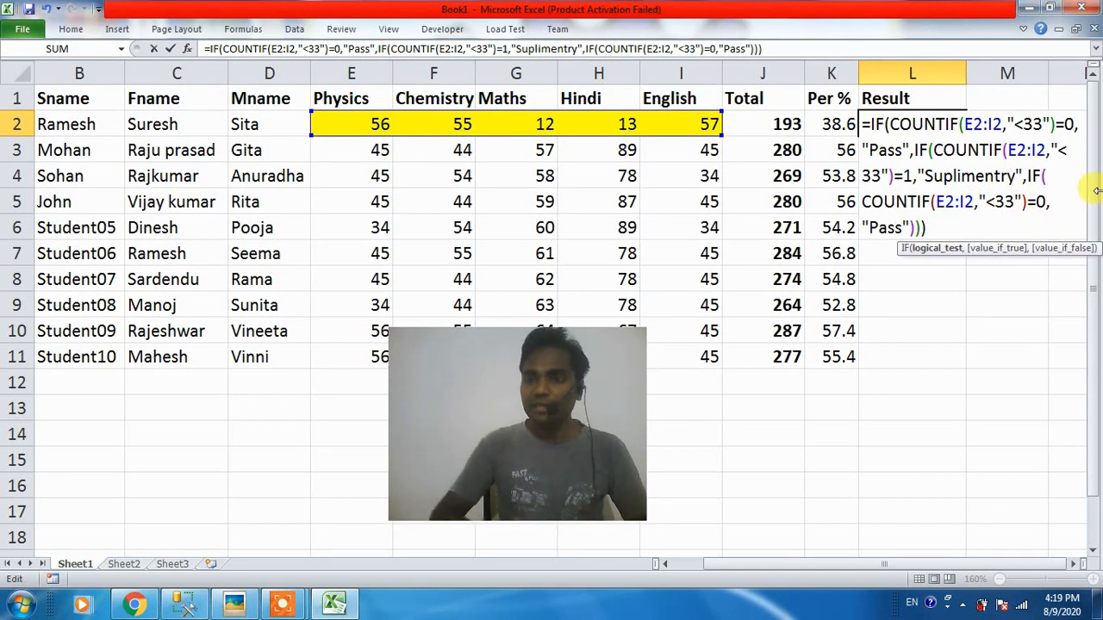
{"action": "key", "text": "BackSpace"}
{"action": "key", "text": "BackSpace"}
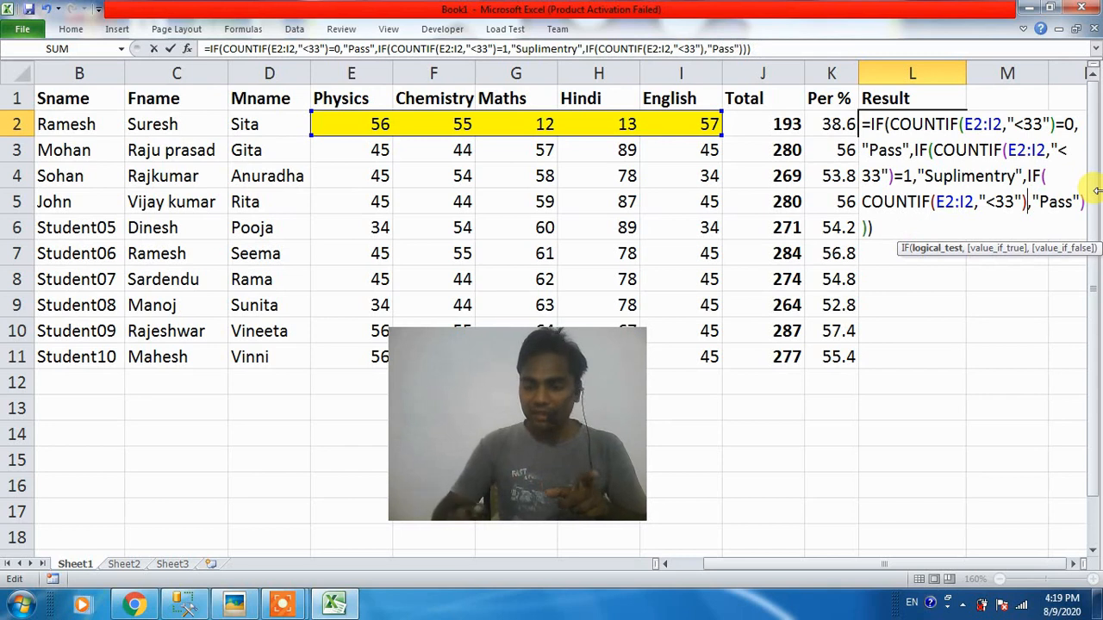
{"action": "type", "text": ">="}
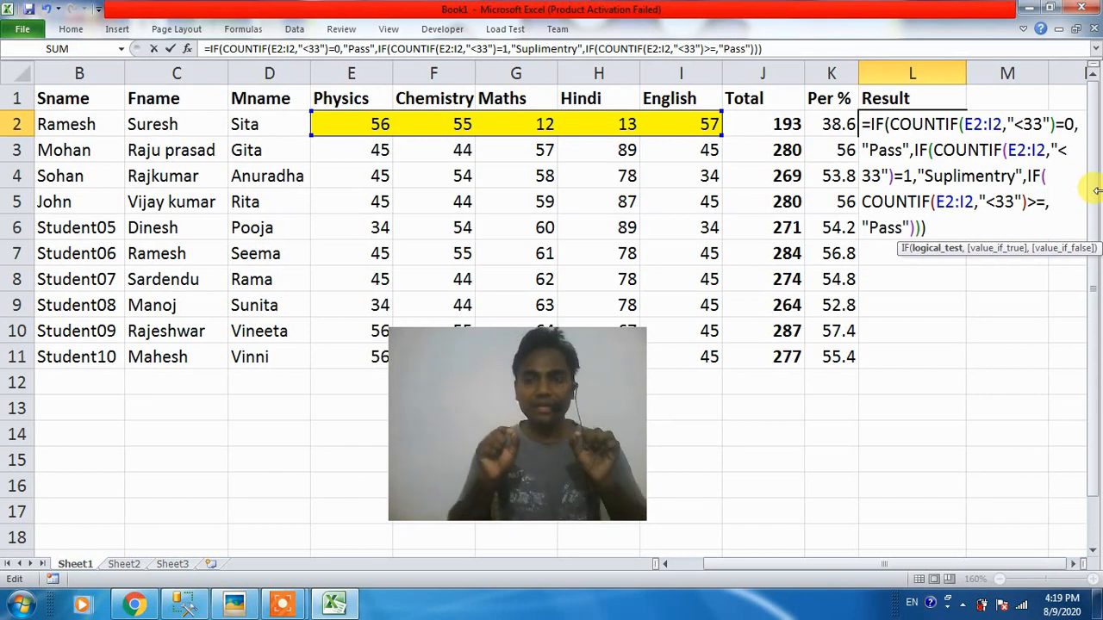
{"action": "type", "text": "2"}
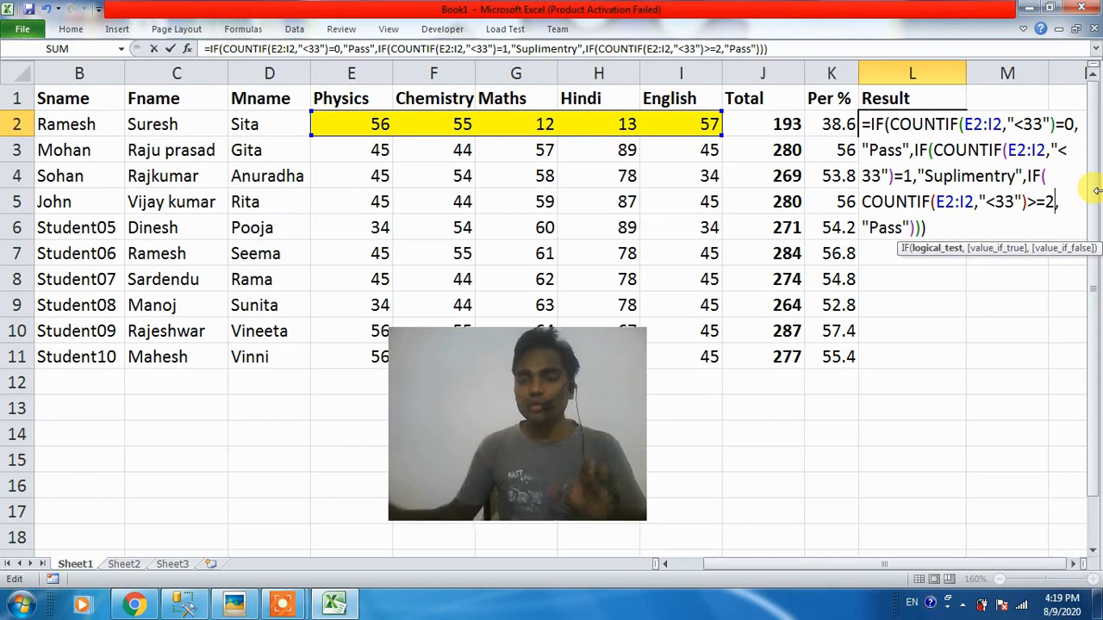
Set the third IF's true value to "Fail" in the L2 formula and enter it.
{"action": "left_click_drag", "start_coordinate": [905, 227], "coordinate": [897, 228]}
{"action": "key", "text": "BackSpace"}
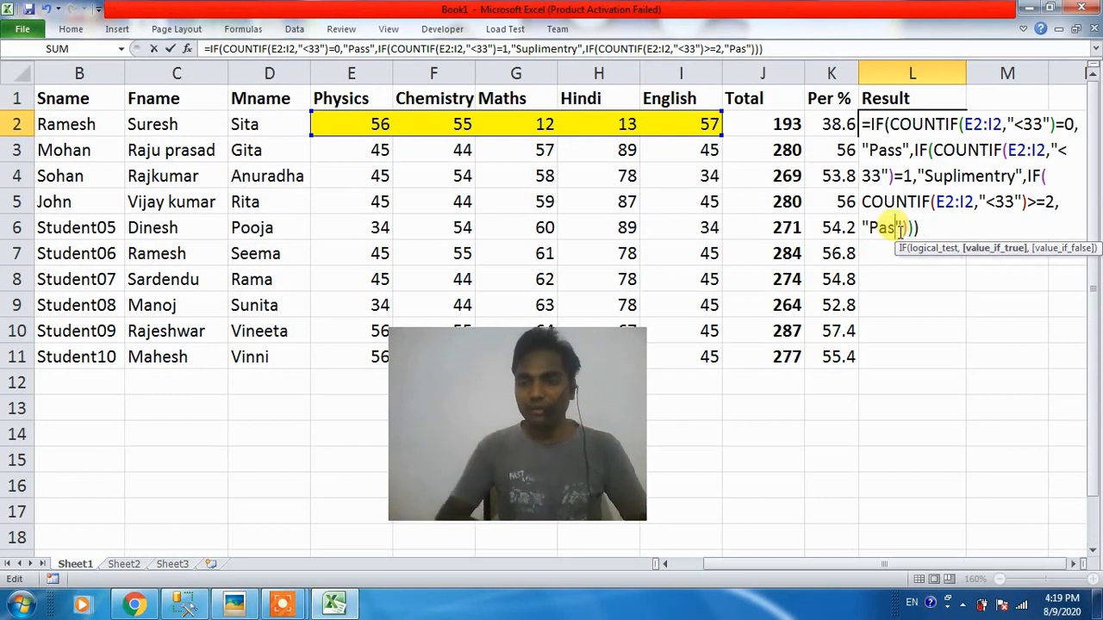
{"action": "key", "text": "BackSpace"}
{"action": "key", "text": "BackSpace"}
{"action": "key", "text": "BackSpace"}
{"action": "type", "text": "Fail"}
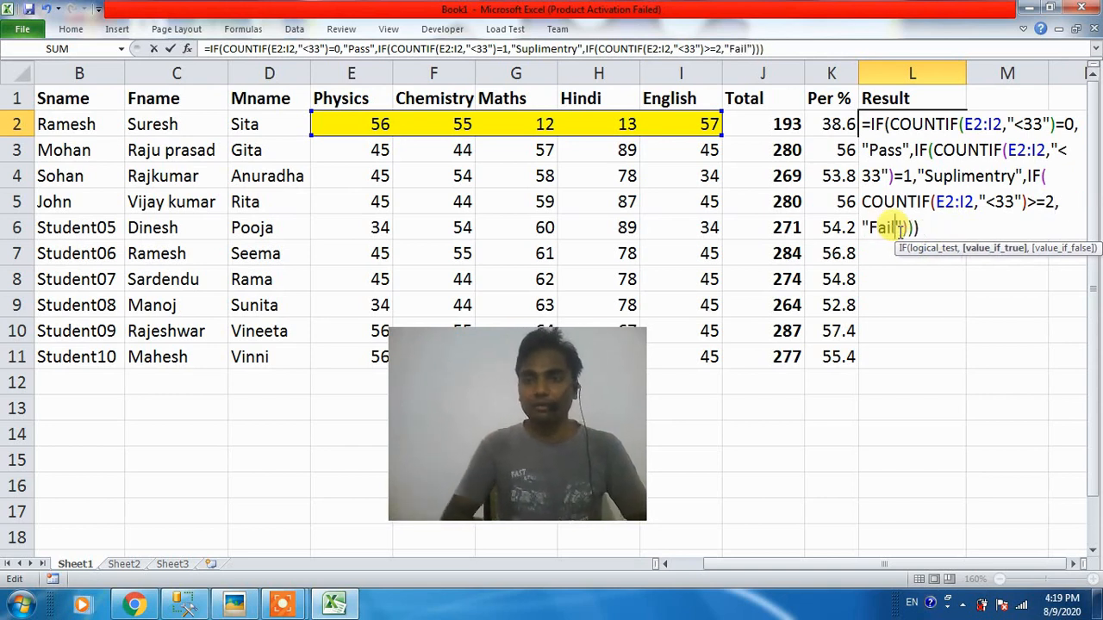
{"action": "key", "text": "Return"}
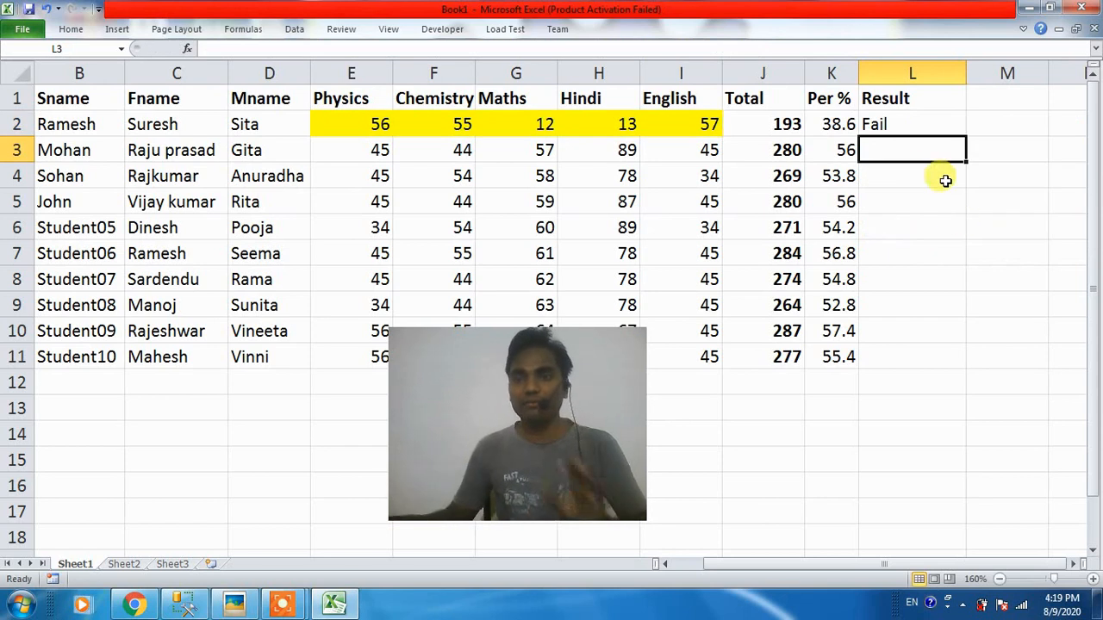
Fill the Result formula from L2 down to L11 and check the cell references in the copied formulas.
{"action": "left_click", "coordinate": [920, 126]}
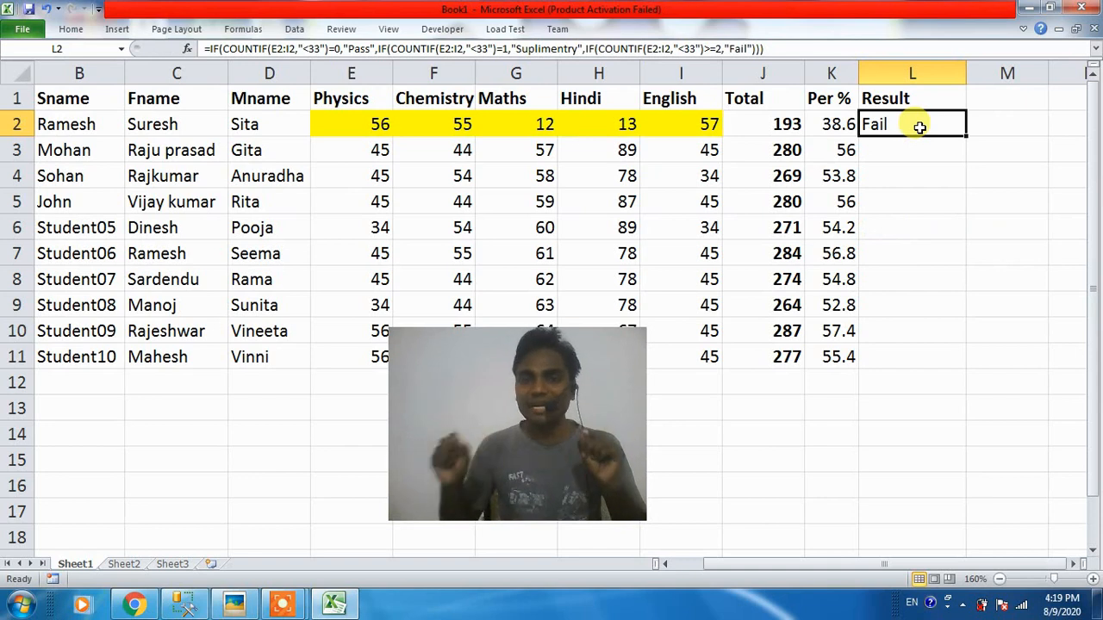
{"action": "left_click_drag", "start_coordinate": [962, 136], "coordinate": [967, 364]}
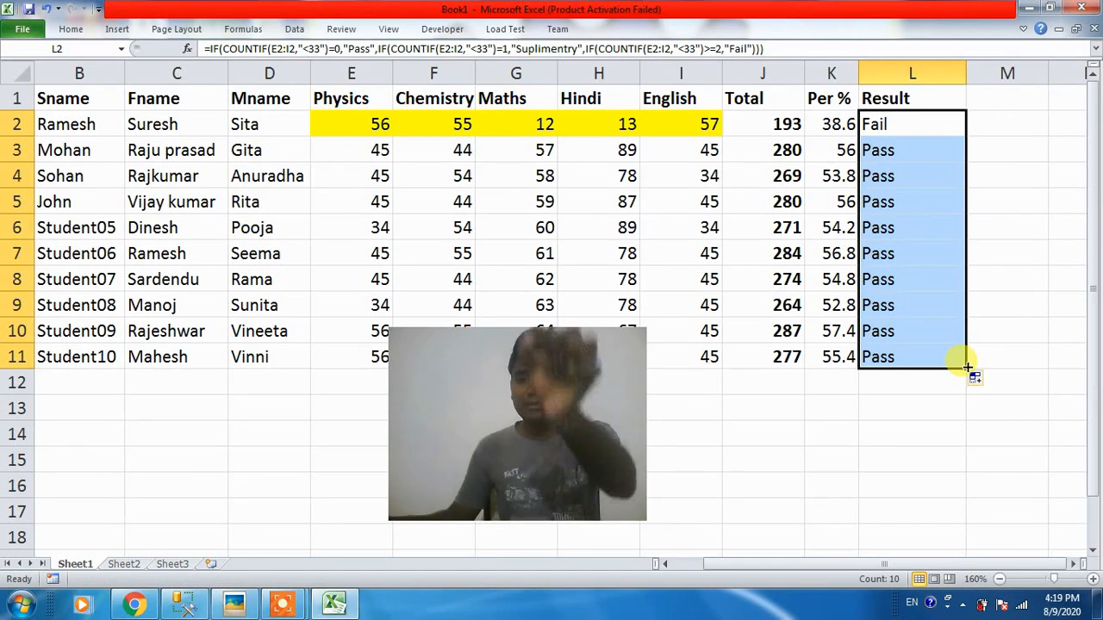
{"action": "left_click", "coordinate": [892, 198]}
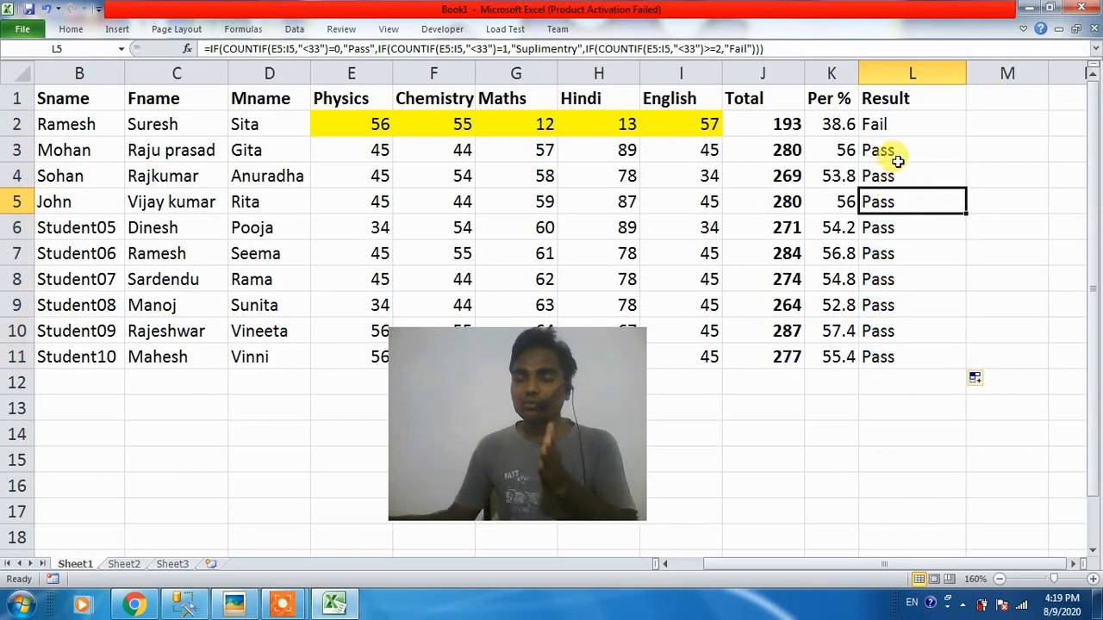
{"action": "double_click", "coordinate": [896, 227]}
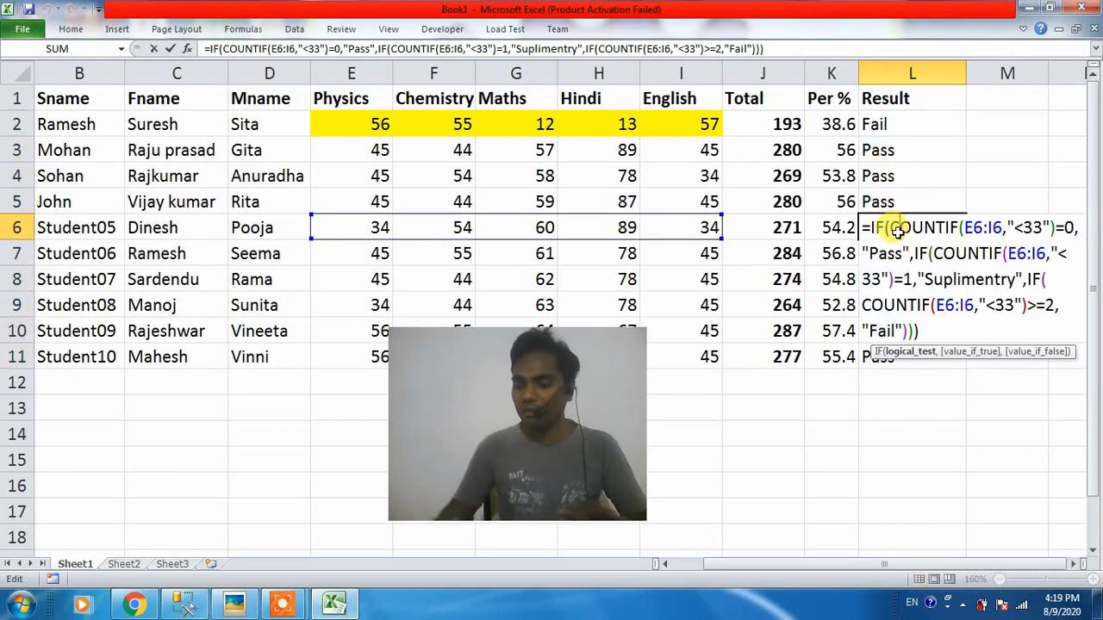
{"action": "key", "text": "Return"}
{"action": "double_click", "coordinate": [896, 279]}
{"action": "key", "text": "Return"}
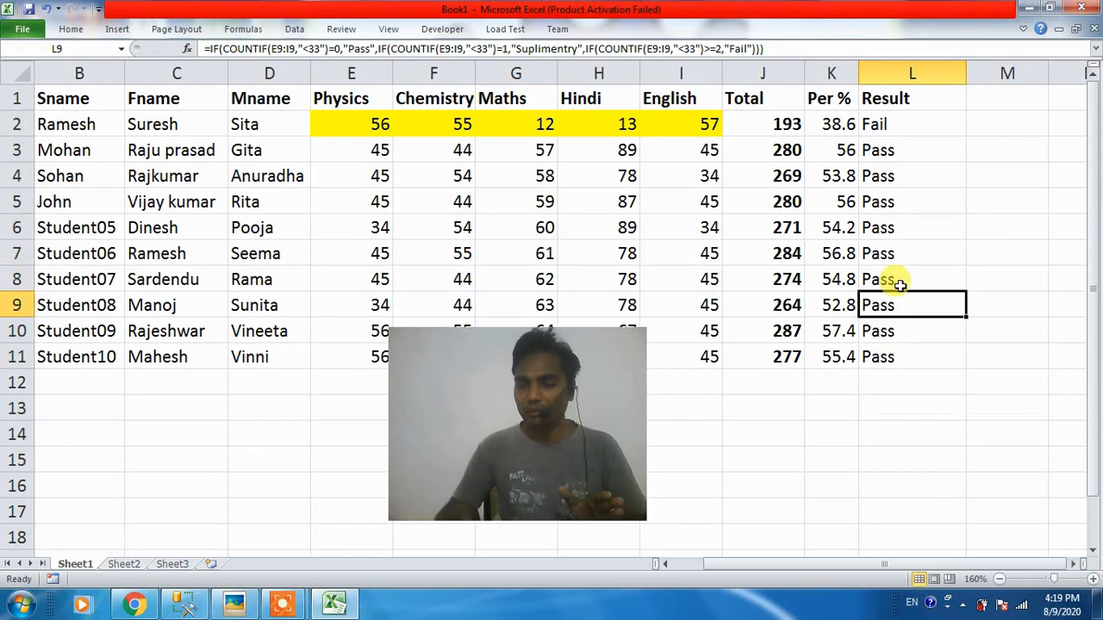
{"action": "left_click", "coordinate": [906, 158]}
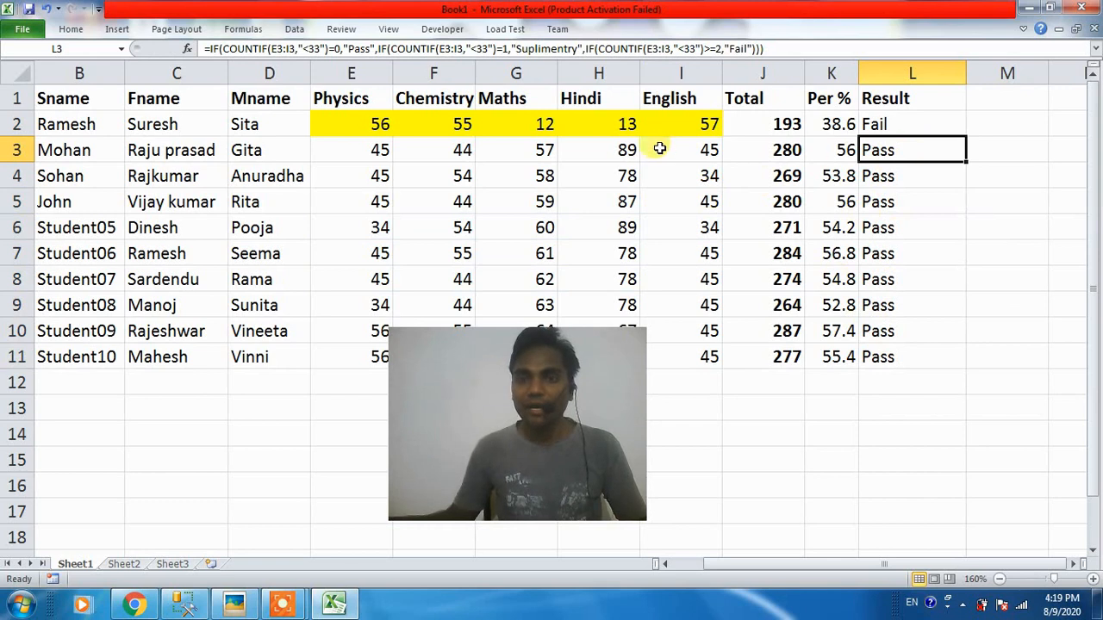
Set the row 2 marks for Maths to 55 and Hindi to 45.
{"action": "left_click", "coordinate": [513, 127]}
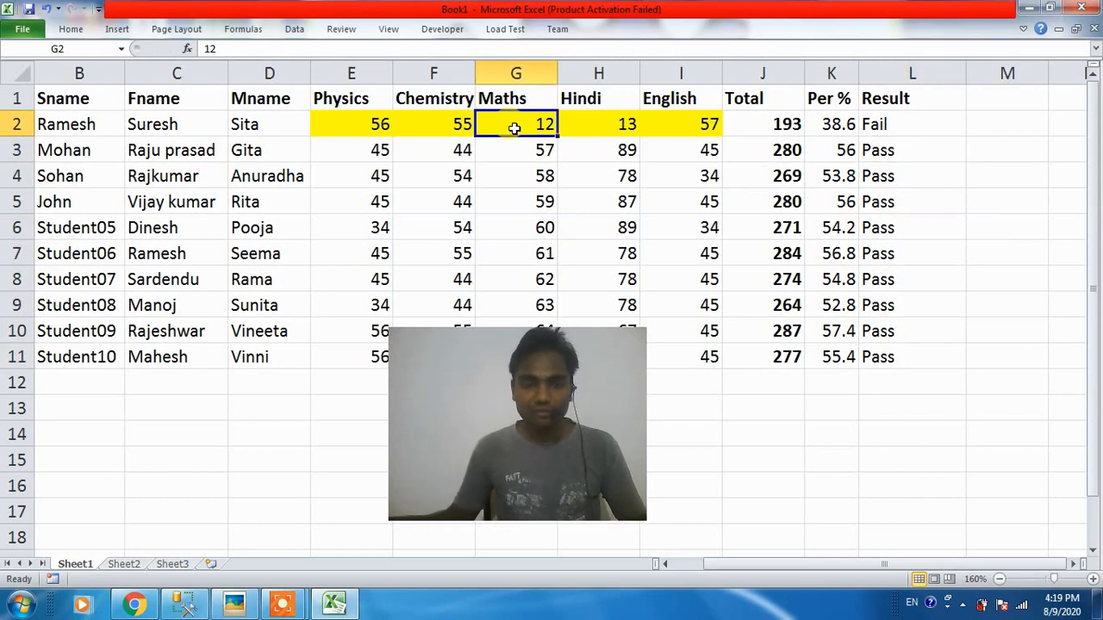
{"action": "type", "text": "55"}
{"action": "left_click", "coordinate": [583, 132]}
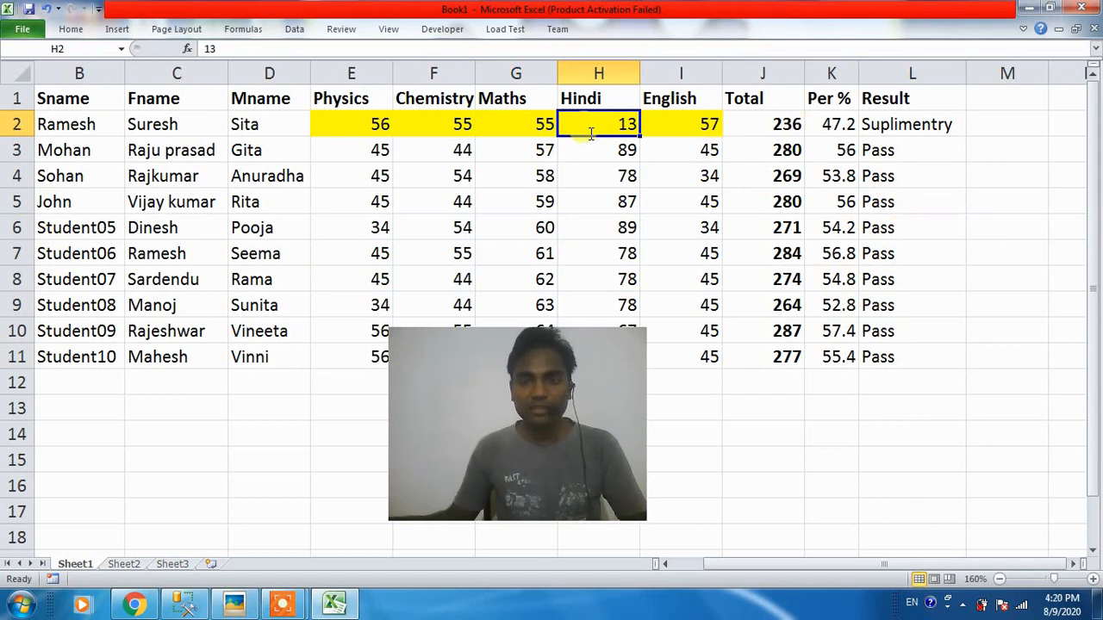
{"action": "type", "text": "45"}
{"action": "left_click", "coordinate": [660, 124]}
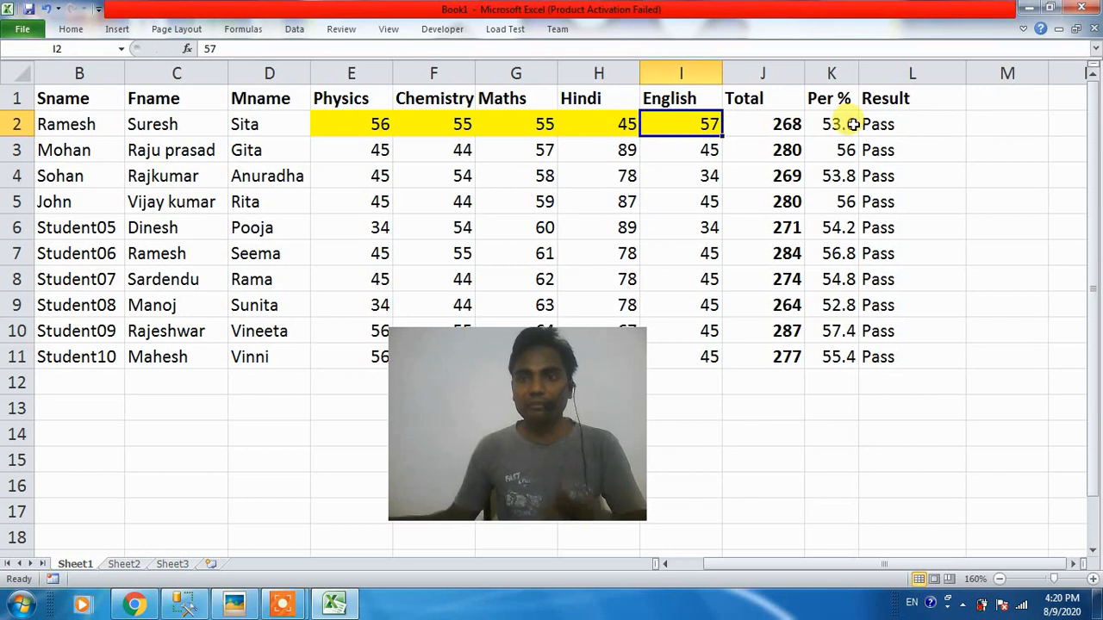
Set the Maths mark in G3 to 12 and the English mark in I5 to 13.
{"action": "left_click", "coordinate": [524, 160]}
{"action": "type", "text": "12"}
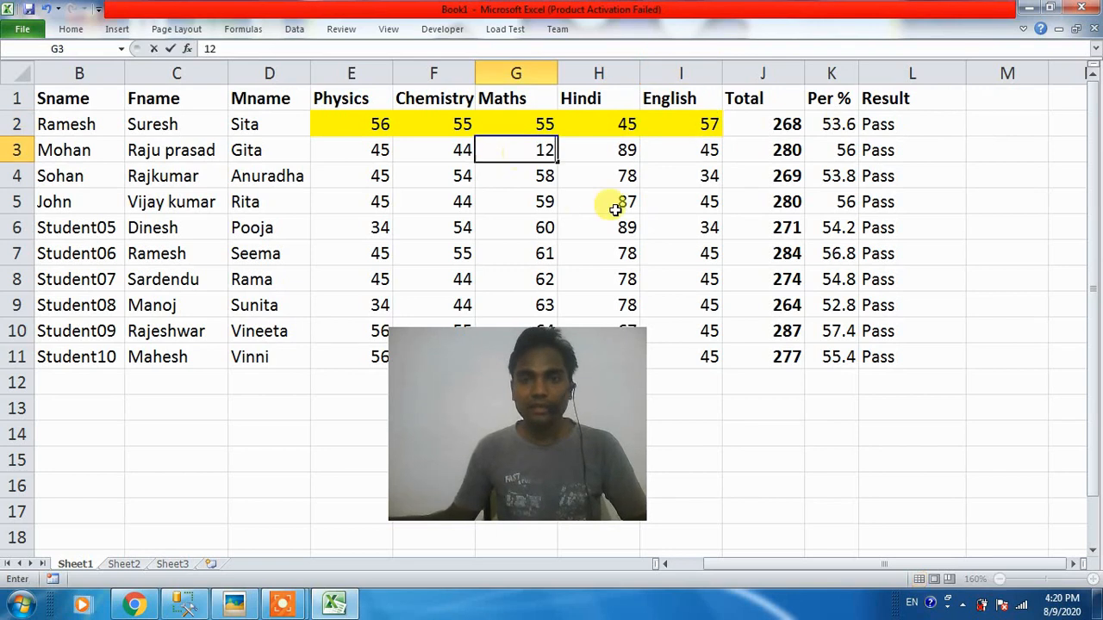
{"action": "left_click", "coordinate": [613, 205]}
{"action": "left_click", "coordinate": [679, 201]}
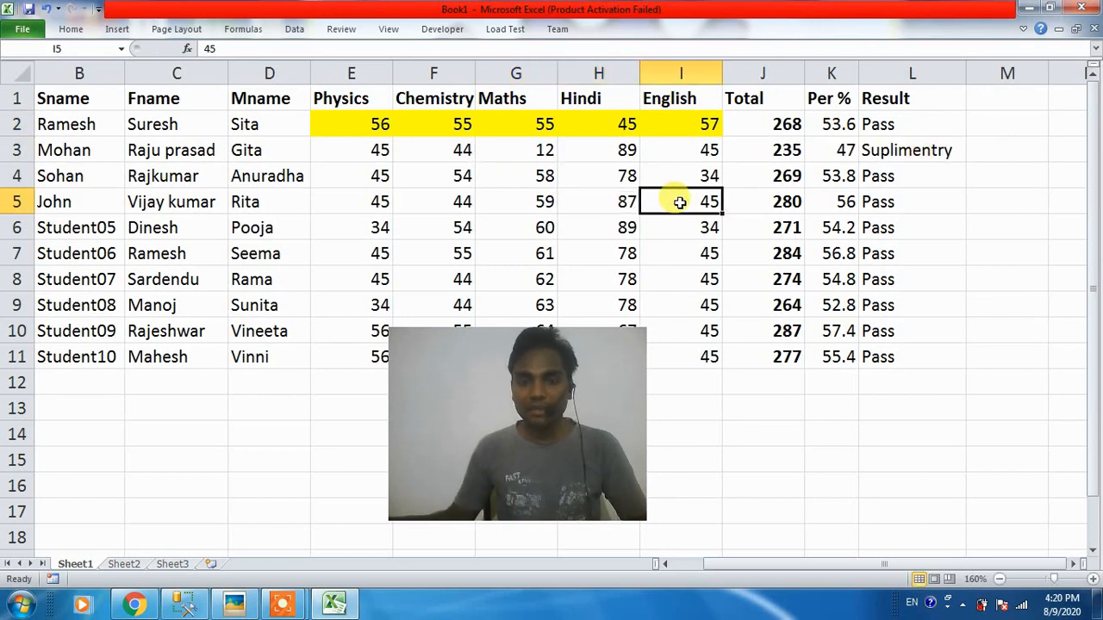
{"action": "type", "text": "13"}
{"action": "left_click", "coordinate": [773, 226]}
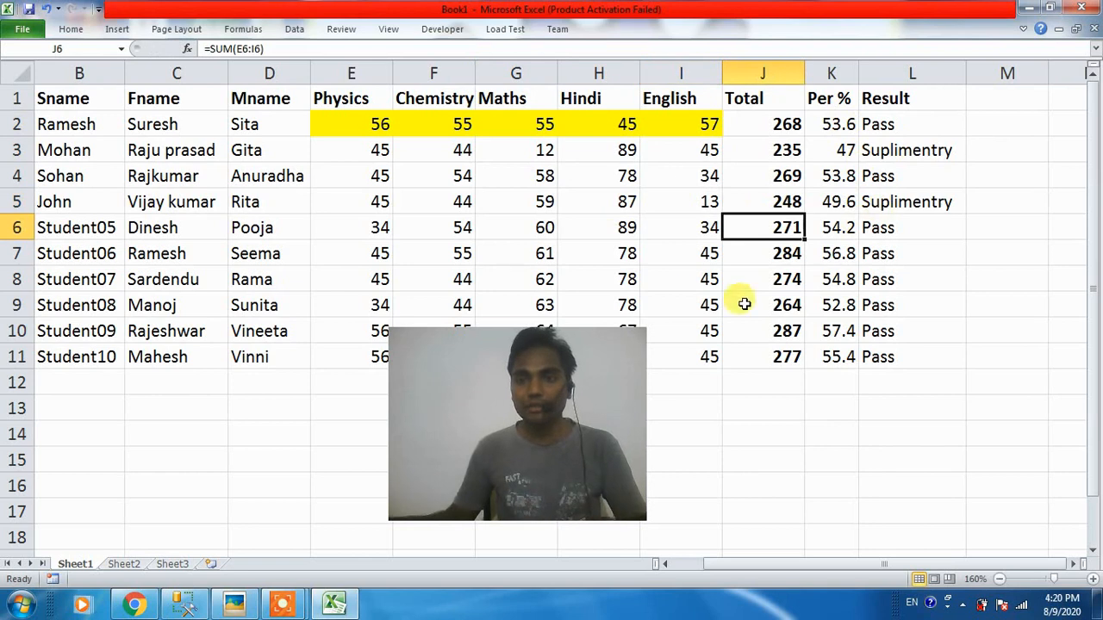
{"action": "left_click", "coordinate": [687, 300]}
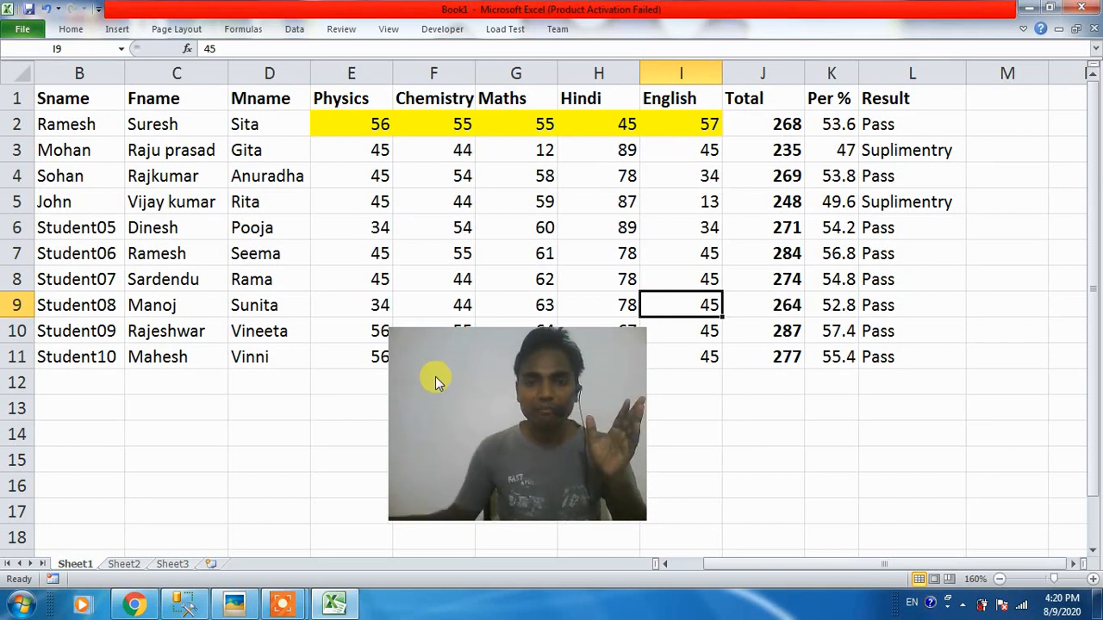
{"action": "left_click_drag", "start_coordinate": [433, 379], "coordinate": [900, 263]}
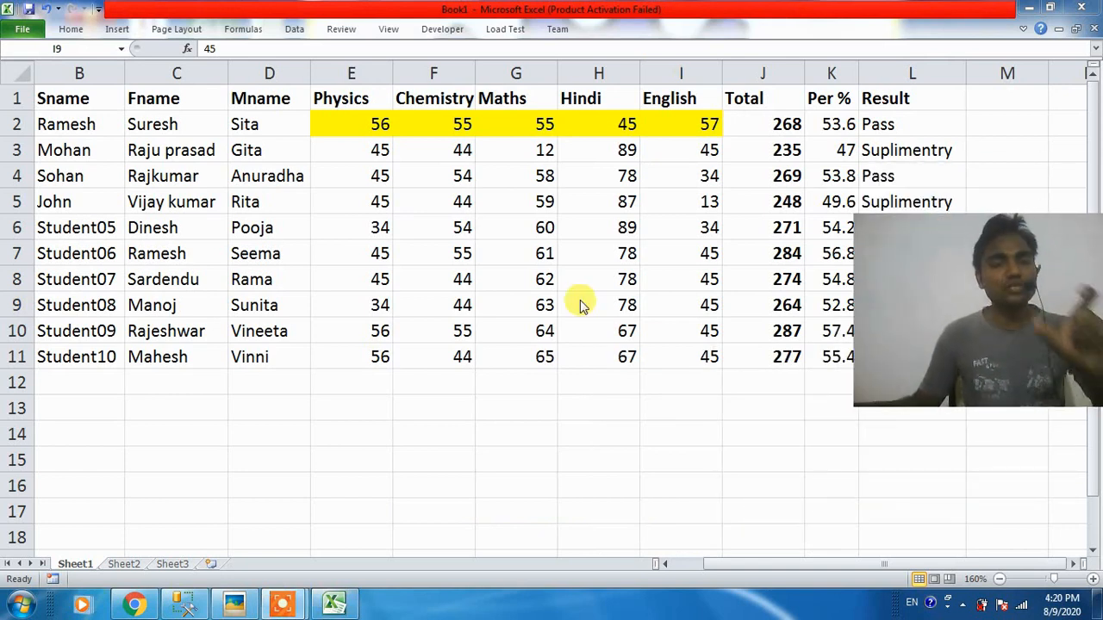
{"action": "left_click_drag", "start_coordinate": [67, 97], "coordinate": [829, 356]}
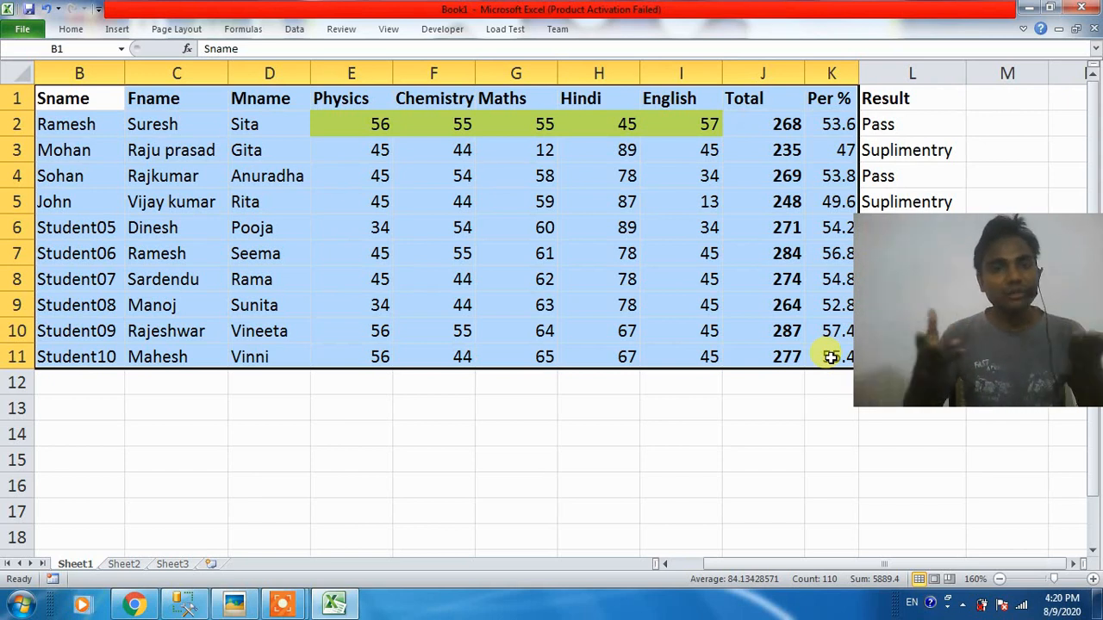
{"action": "left_click", "coordinate": [232, 177]}
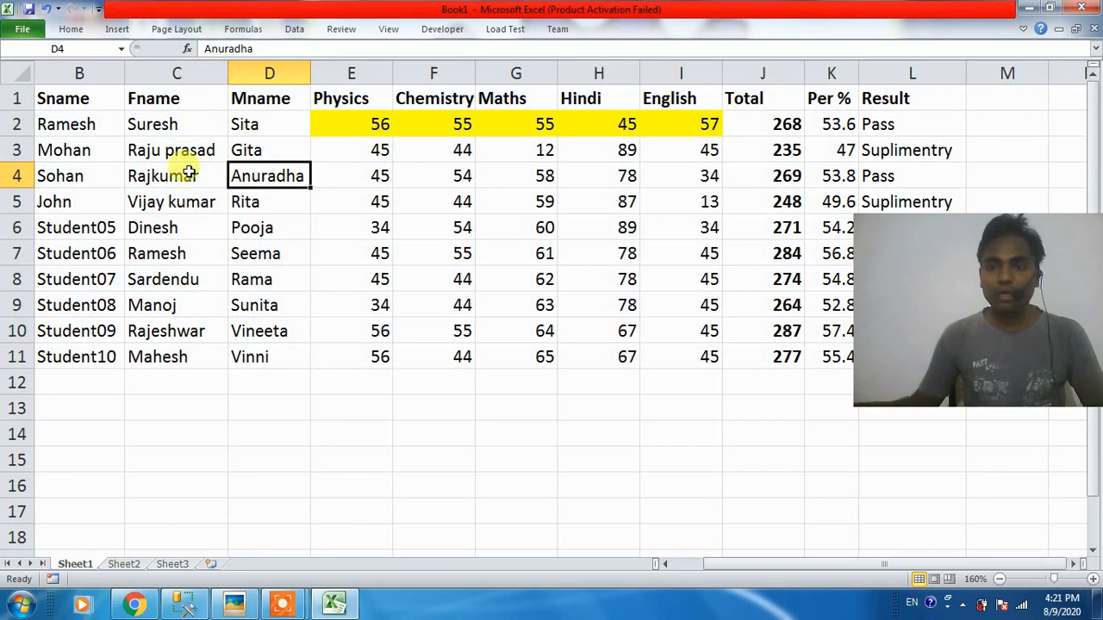
{"action": "left_click_drag", "start_coordinate": [920, 260], "coordinate": [891, 239]}
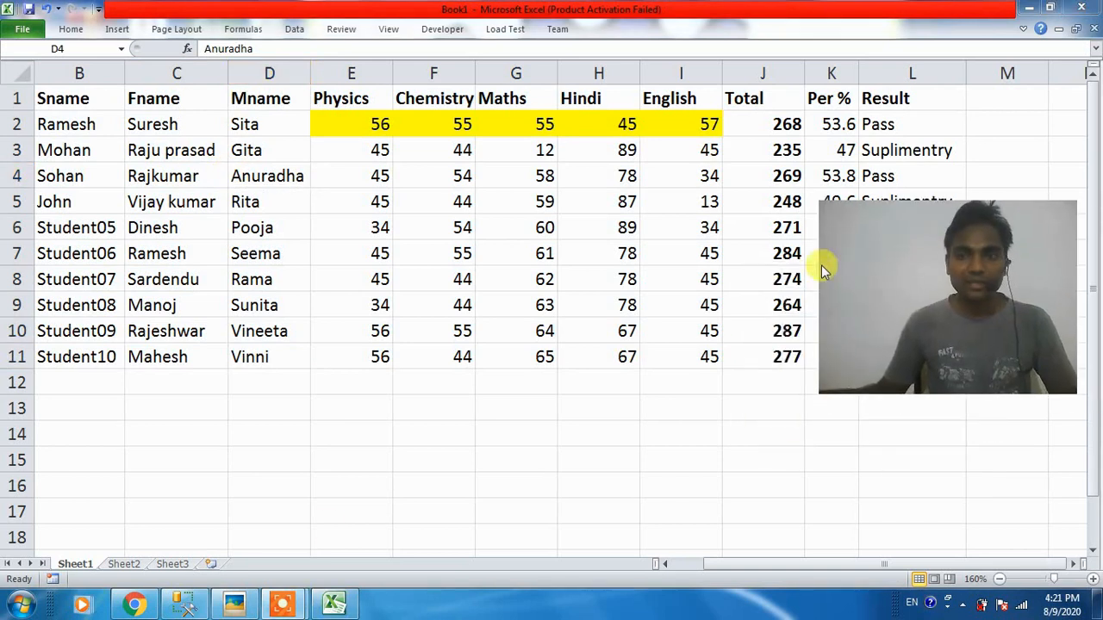
On Sheet2, put a thick box border around the range D2:M28.
{"action": "left_click", "coordinate": [119, 569]}
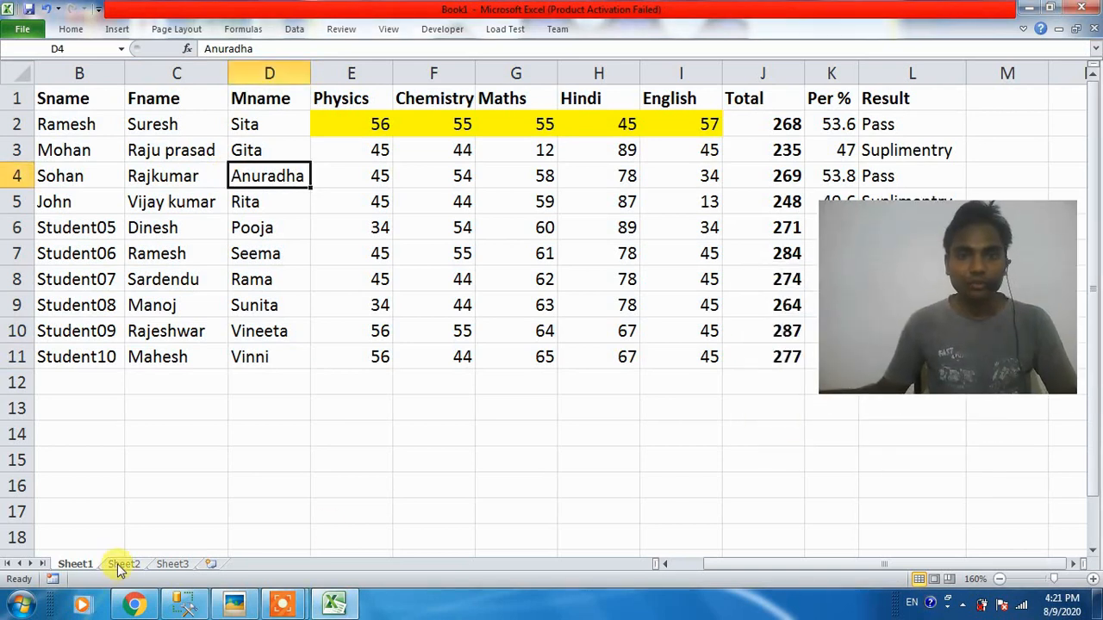
{"action": "left_click", "coordinate": [121, 565]}
{"action": "left_click", "coordinate": [388, 295]}
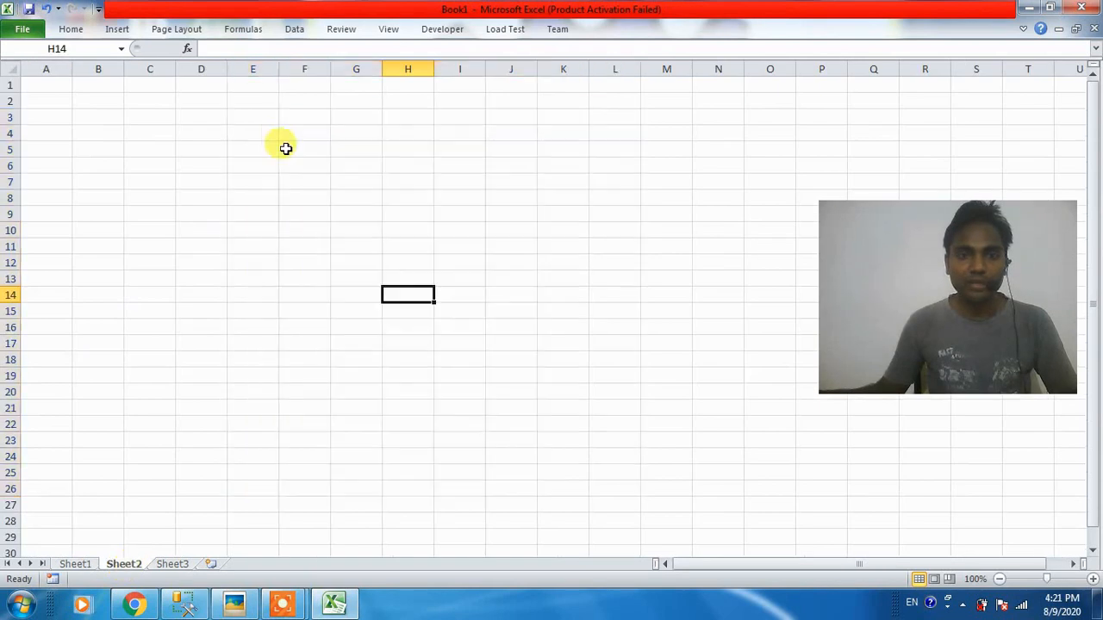
{"action": "left_click_drag", "start_coordinate": [236, 115], "coordinate": [678, 523]}
{"action": "left_click_drag", "start_coordinate": [222, 105], "coordinate": [681, 522]}
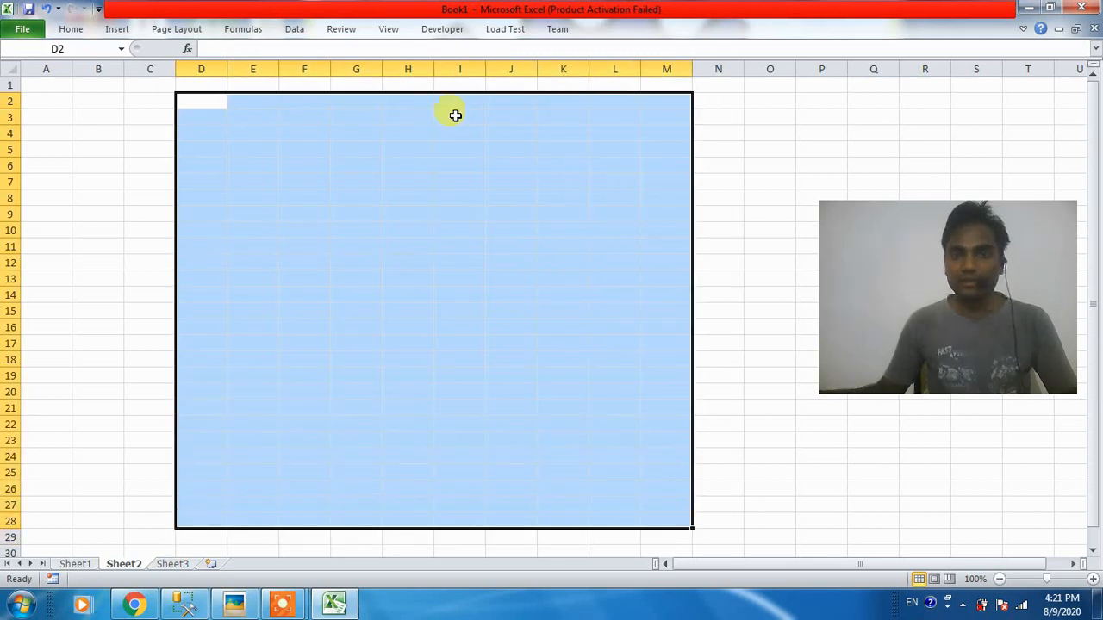
{"action": "left_click", "coordinate": [68, 32]}
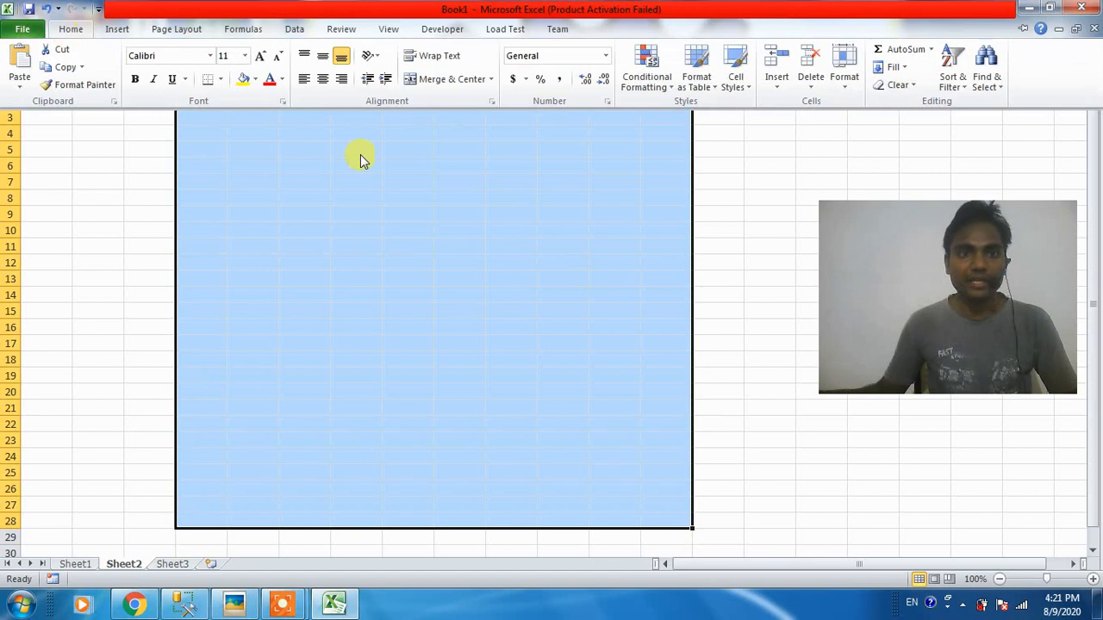
{"action": "left_click", "coordinate": [221, 80]}
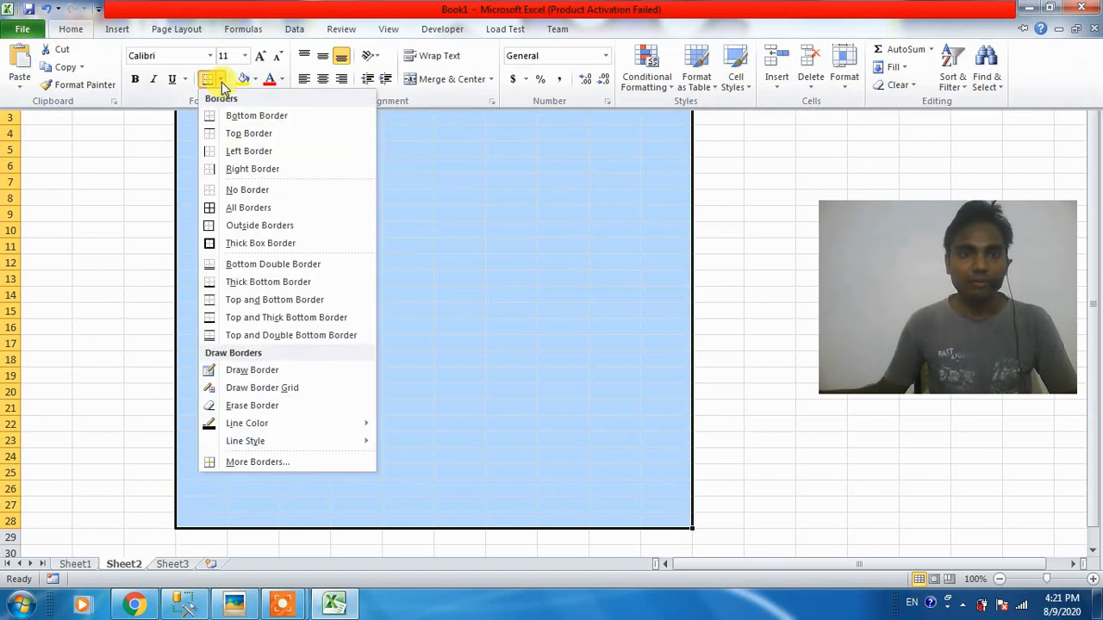
{"action": "left_click", "coordinate": [213, 243]}
{"action": "left_click", "coordinate": [366, 244]}
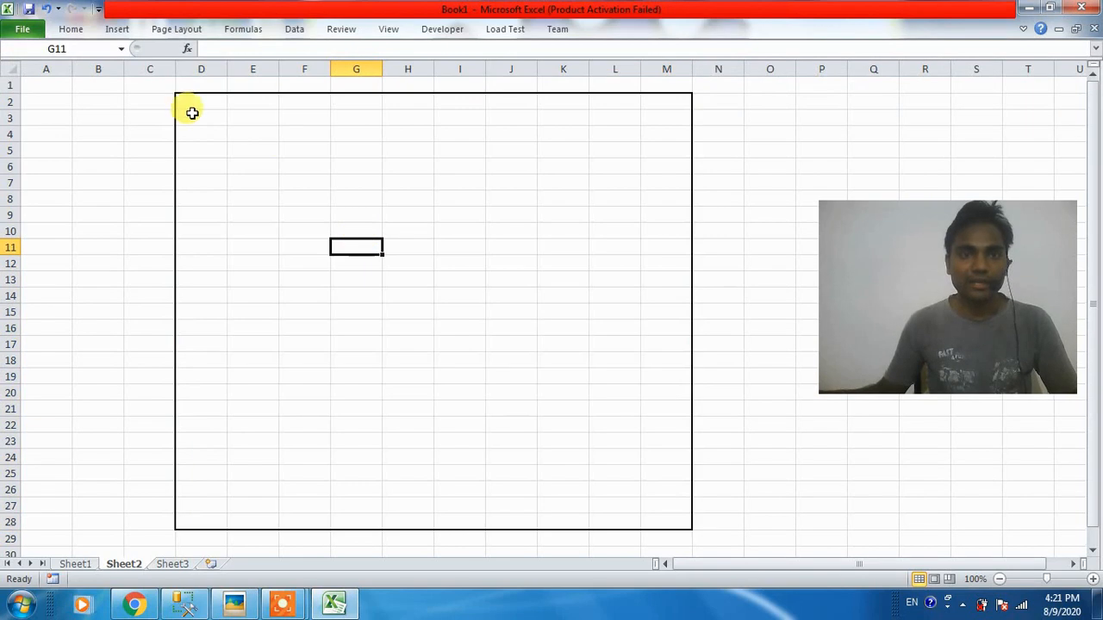
Add a thick box border around D2:M6 to set off a header area within the bordered frame.
{"action": "left_click_drag", "start_coordinate": [195, 105], "coordinate": [658, 168]}
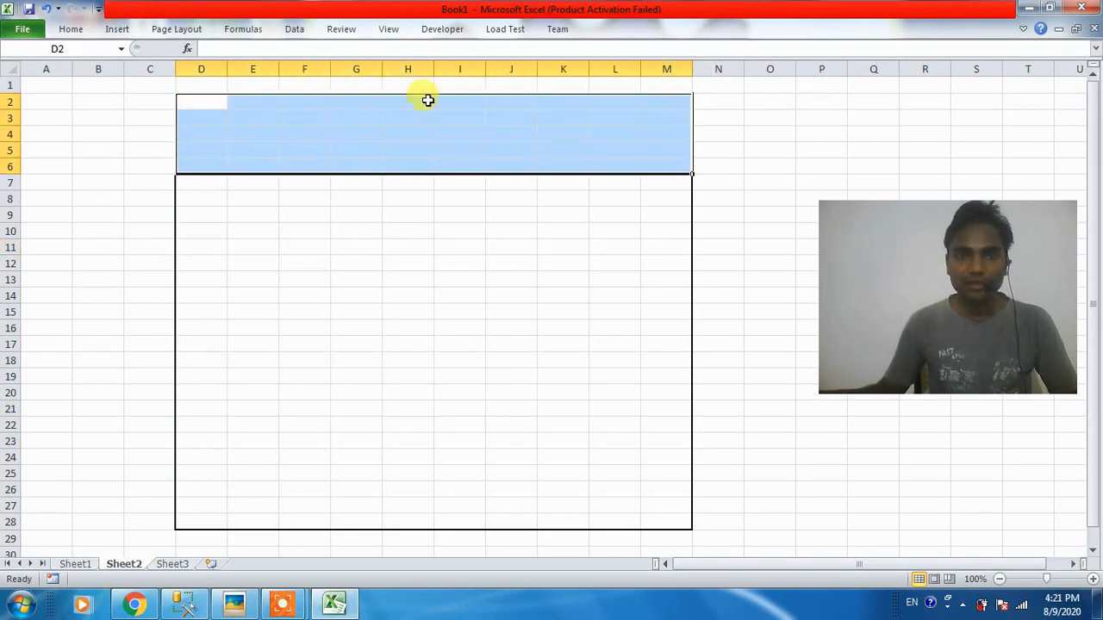
{"action": "left_click", "coordinate": [77, 31]}
{"action": "left_click", "coordinate": [204, 78]}
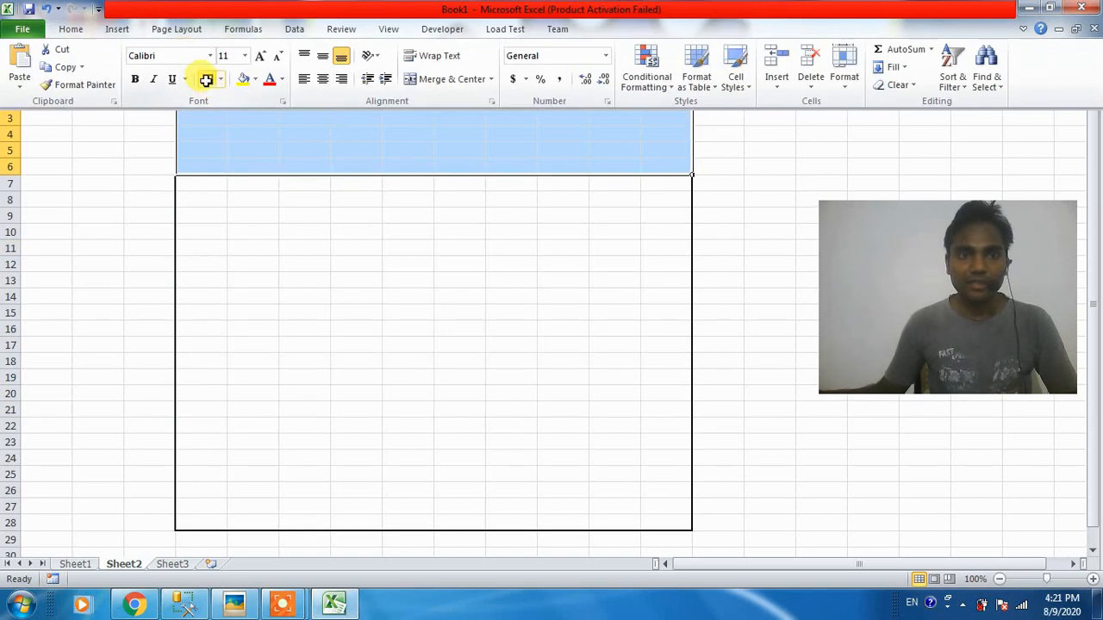
{"action": "left_click", "coordinate": [287, 258]}
Merge and center the header cells D2:M6.
{"action": "left_click_drag", "start_coordinate": [204, 103], "coordinate": [669, 165]}
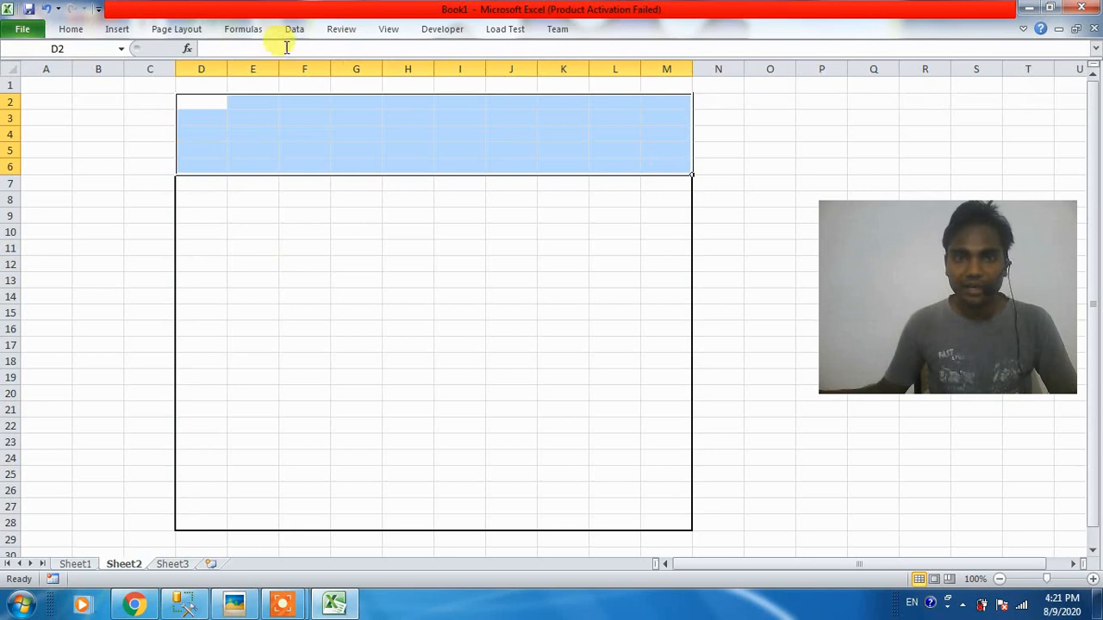
{"action": "left_click", "coordinate": [73, 30]}
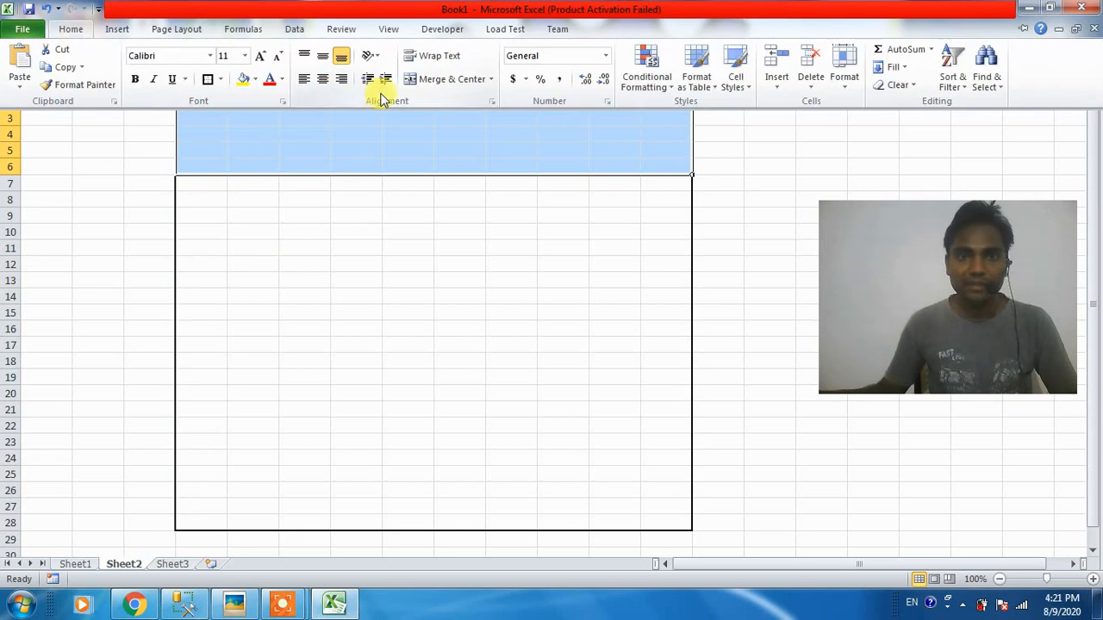
{"action": "left_click", "coordinate": [437, 91]}
{"action": "left_click", "coordinate": [390, 181]}
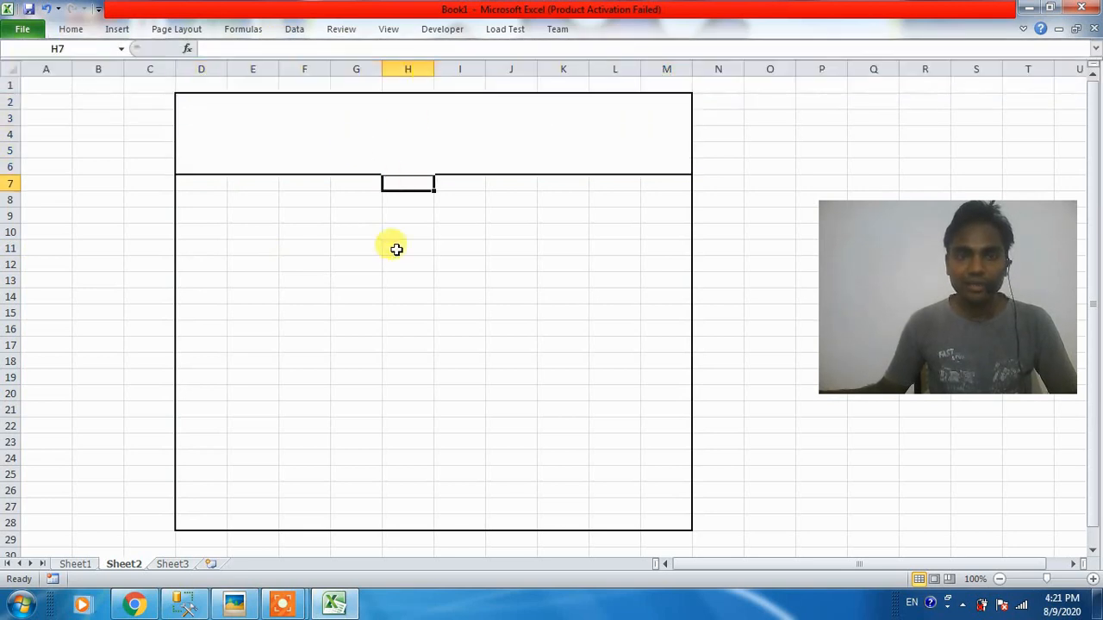
{"action": "left_click", "coordinate": [390, 246]}
Enter "Jai Hind Convent School, Hanumana ,Rewa(M.P.)" as the title in the merged header cell.
{"action": "left_click", "coordinate": [354, 146]}
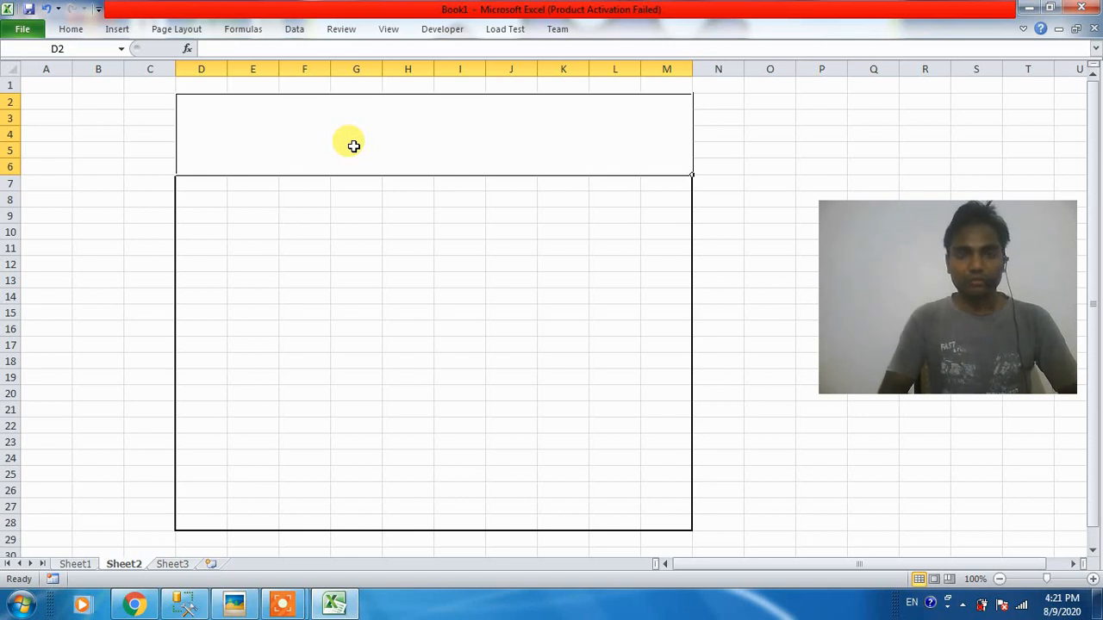
{"action": "type", "text": "Jai Hind"}
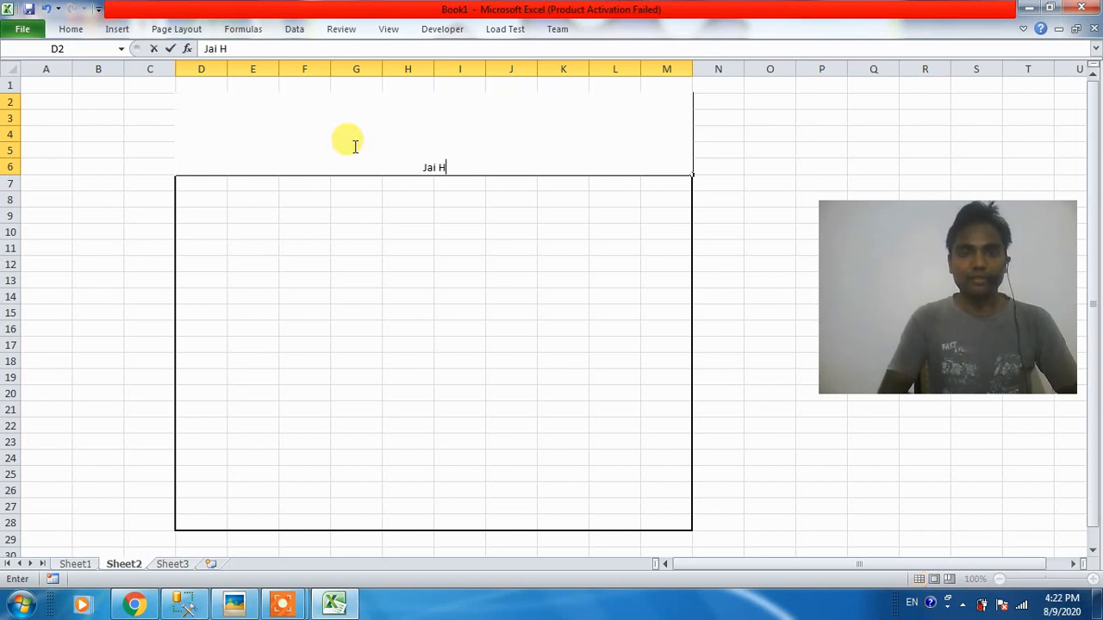
{"action": "key", "text": "BackSpace"}
{"action": "key", "text": "BackSpace"}
{"action": "type", "text": "nd"}
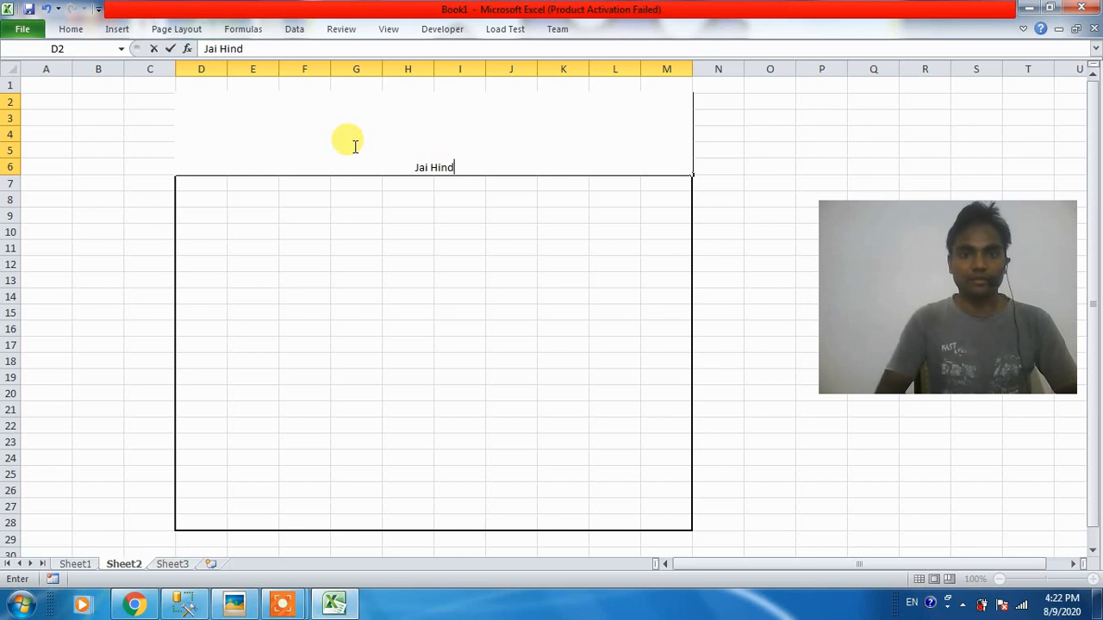
{"action": "type", "text": " Convent "}
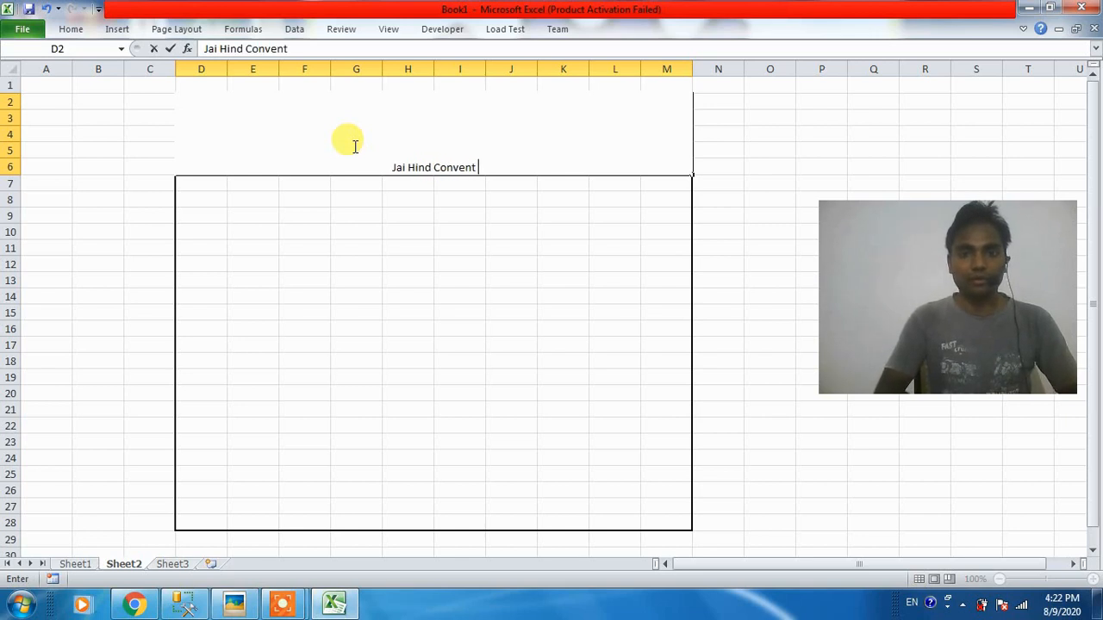
{"action": "type", "text": "School, "}
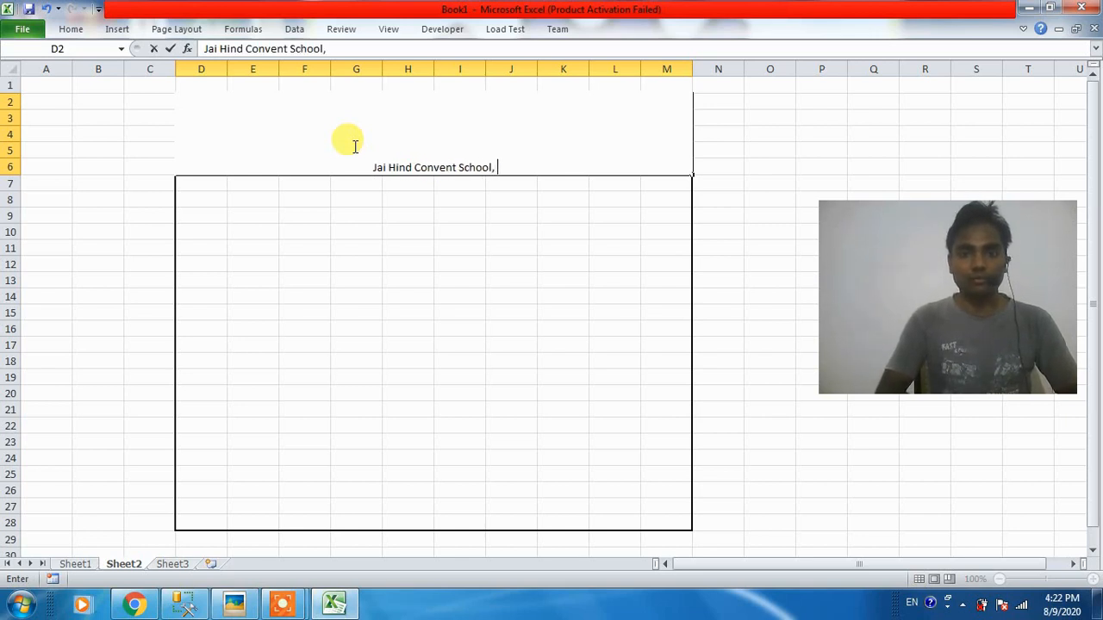
{"action": "type", "text": "Hanumana"}
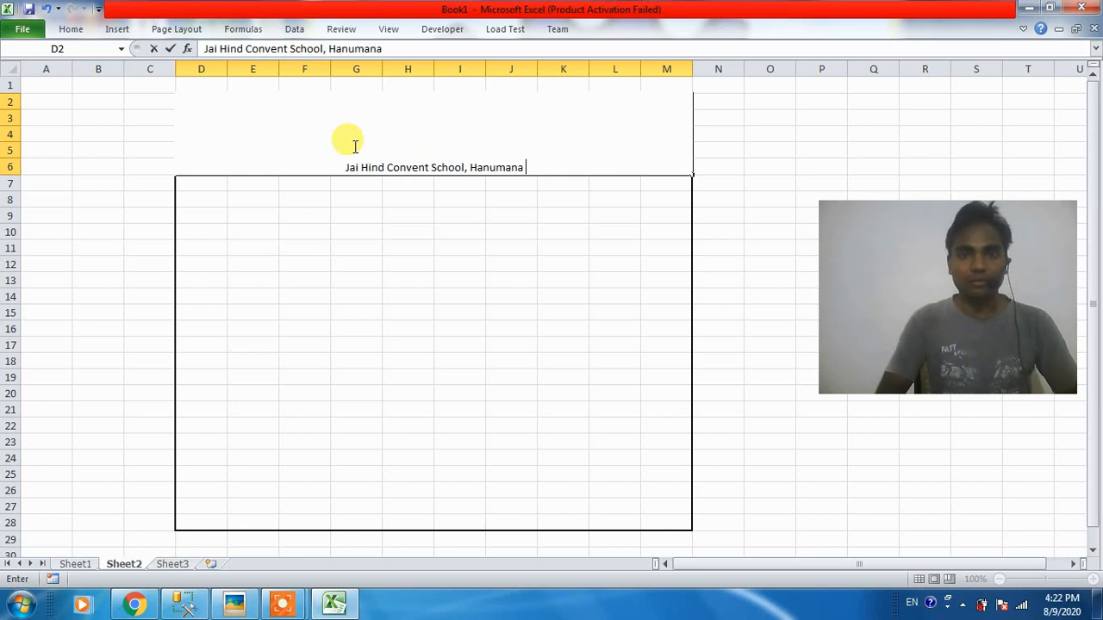
{"action": "type", "text": " ,Rwe"}
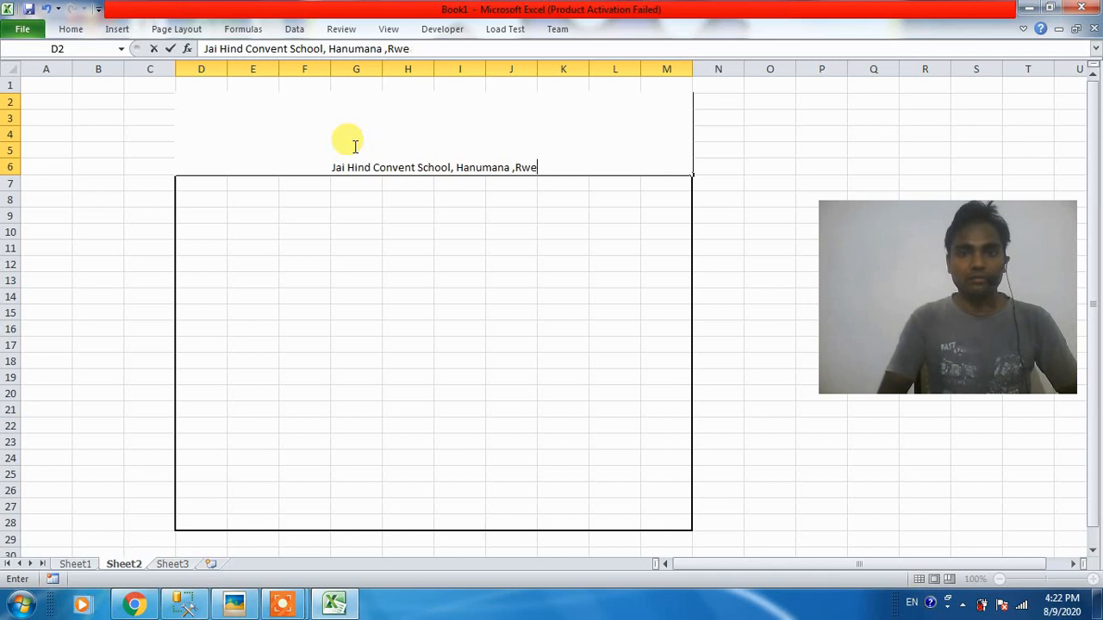
{"action": "key", "text": "BackSpace"}
{"action": "key", "text": "BackSpace"}
{"action": "type", "text": "ewa("}
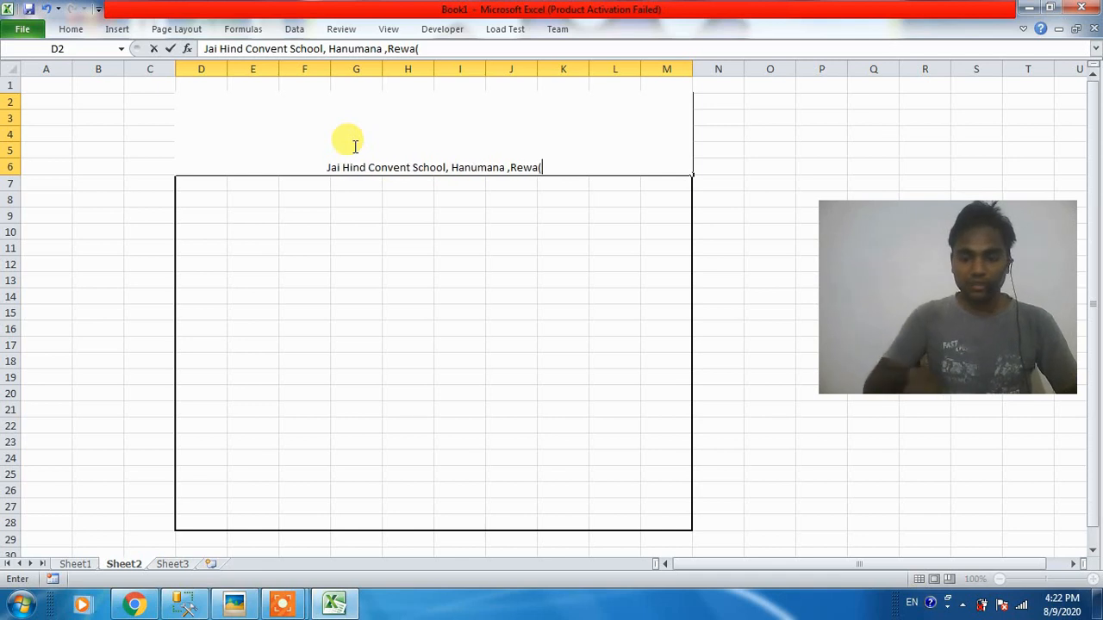
{"action": "type", "text": "M.P"}
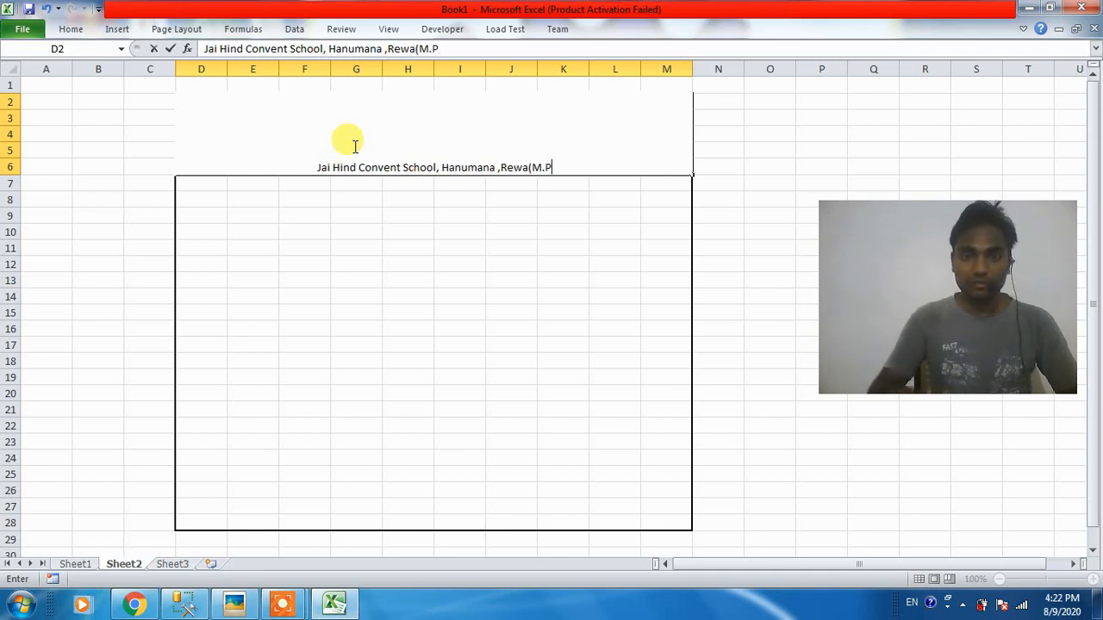
{"action": "type", "text": ".)"}
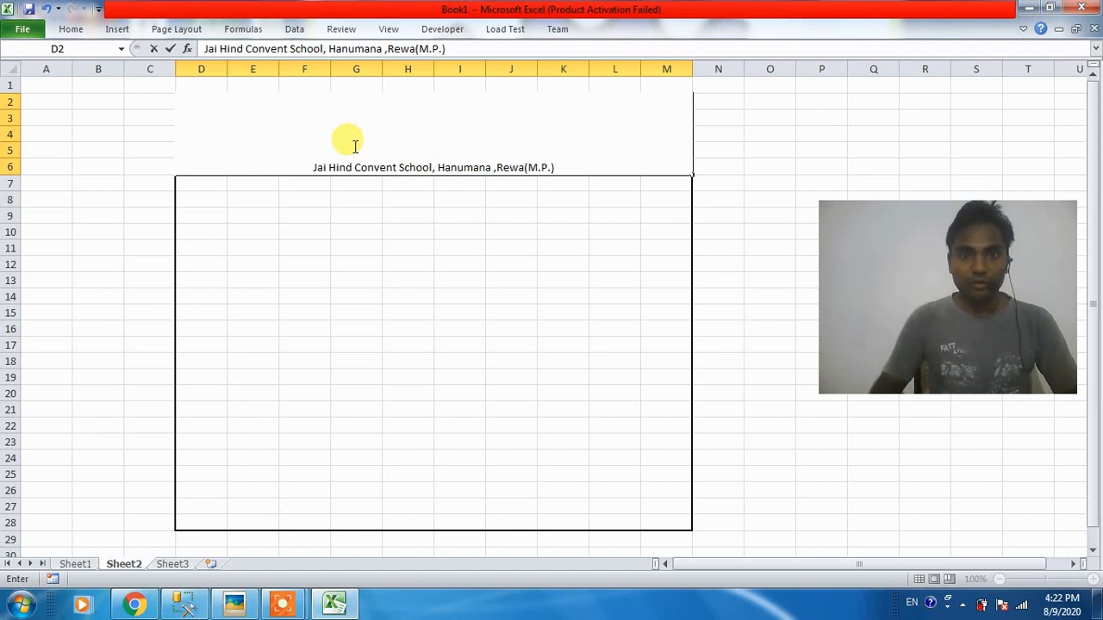
{"action": "key", "text": "Return"}
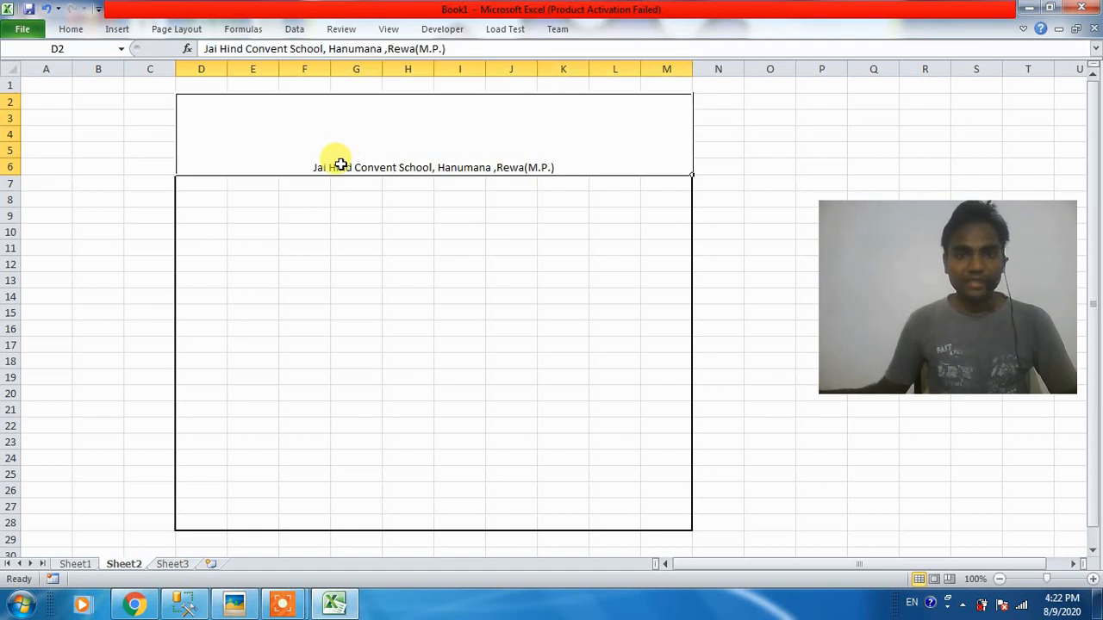
Set the school title's font size to 22 and align it to the vertical middle of the header.
{"action": "left_click", "coordinate": [66, 29]}
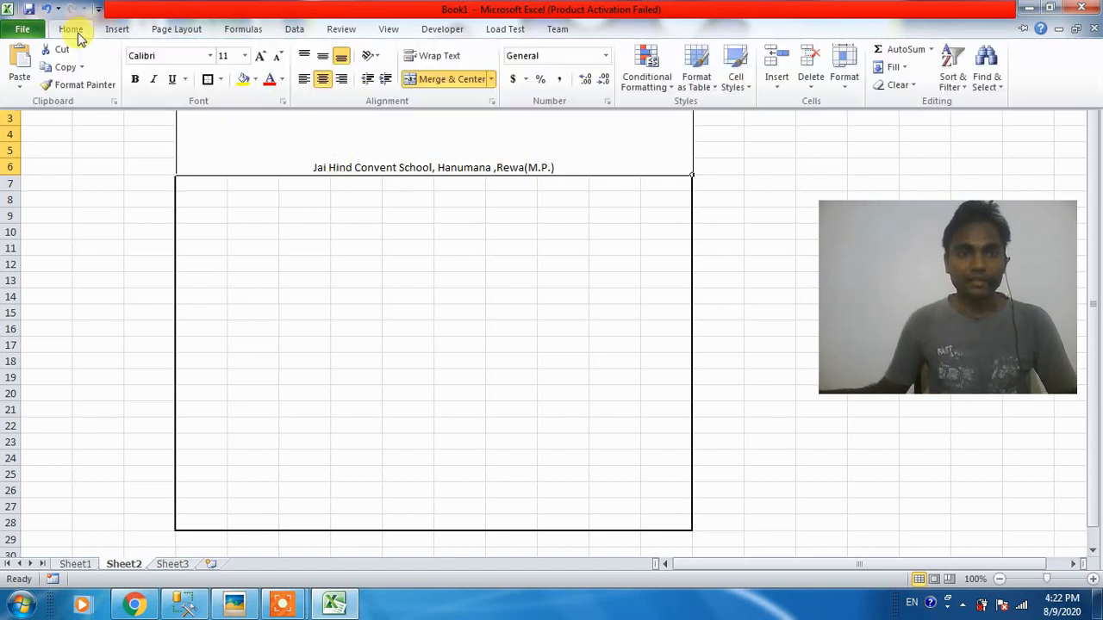
{"action": "left_click", "coordinate": [245, 56]}
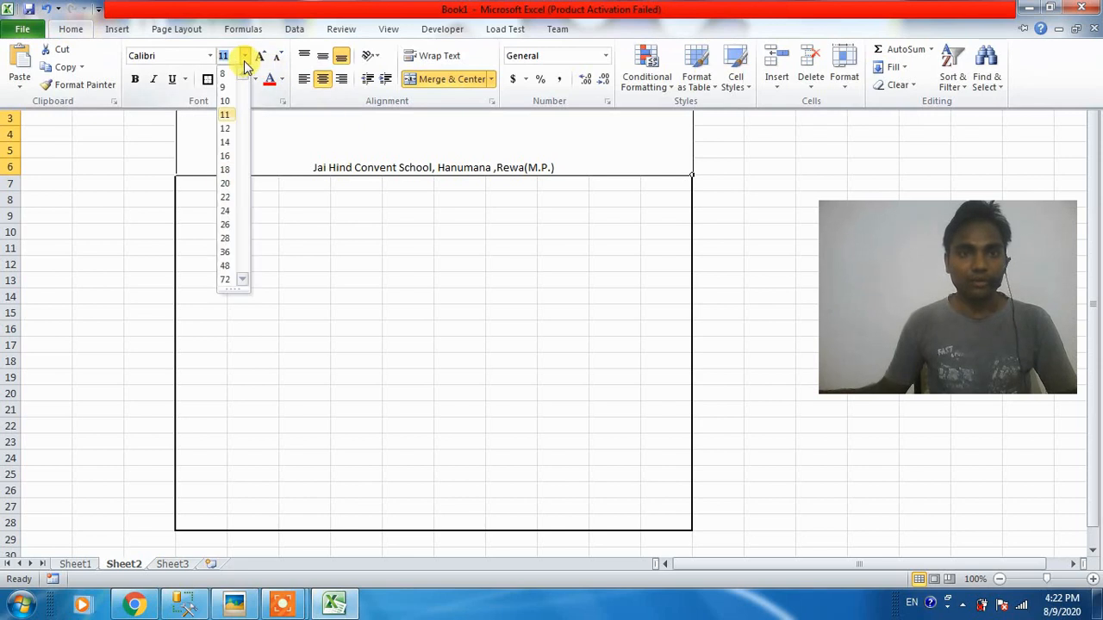
{"action": "left_click", "coordinate": [226, 205]}
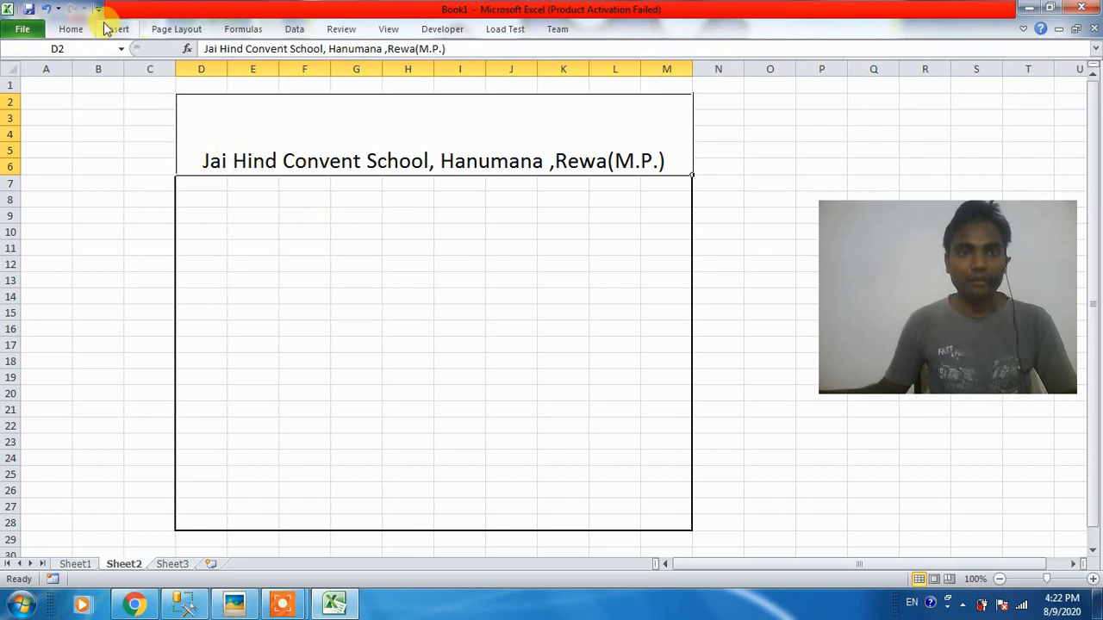
{"action": "left_click", "coordinate": [71, 31]}
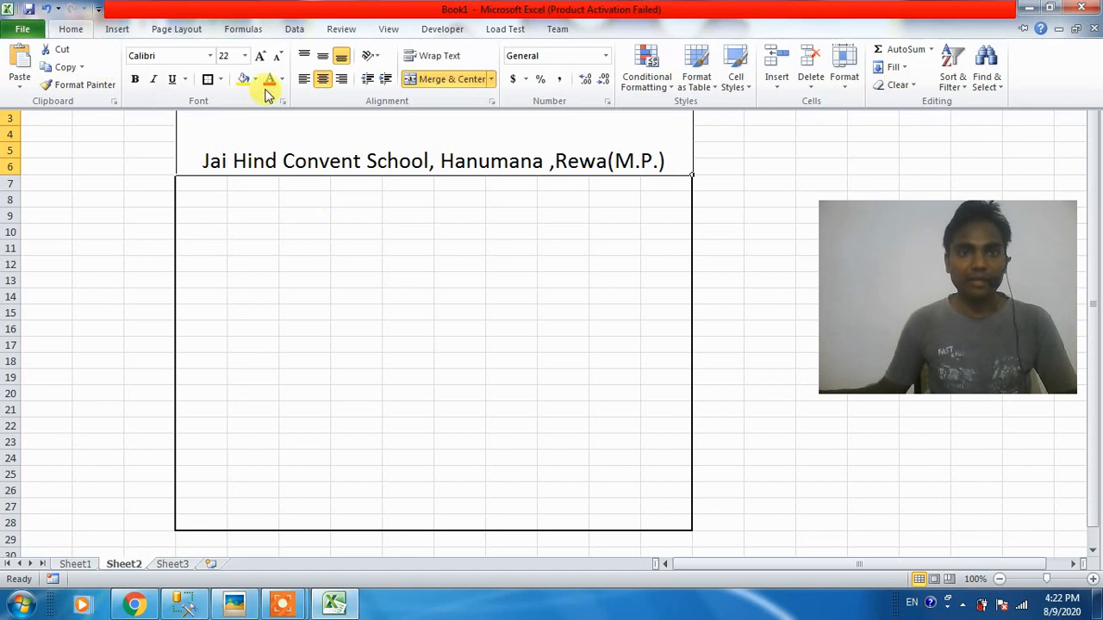
{"action": "left_click", "coordinate": [323, 54]}
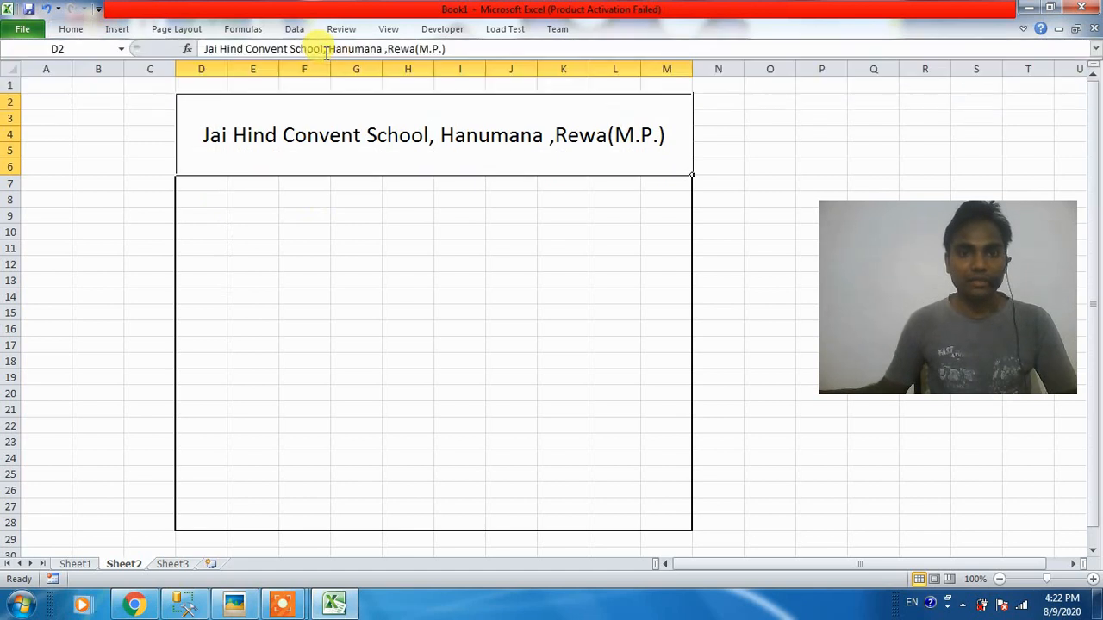
Make the school title bold and color its text dark red.
{"action": "left_click", "coordinate": [72, 29]}
{"action": "left_click", "coordinate": [135, 78]}
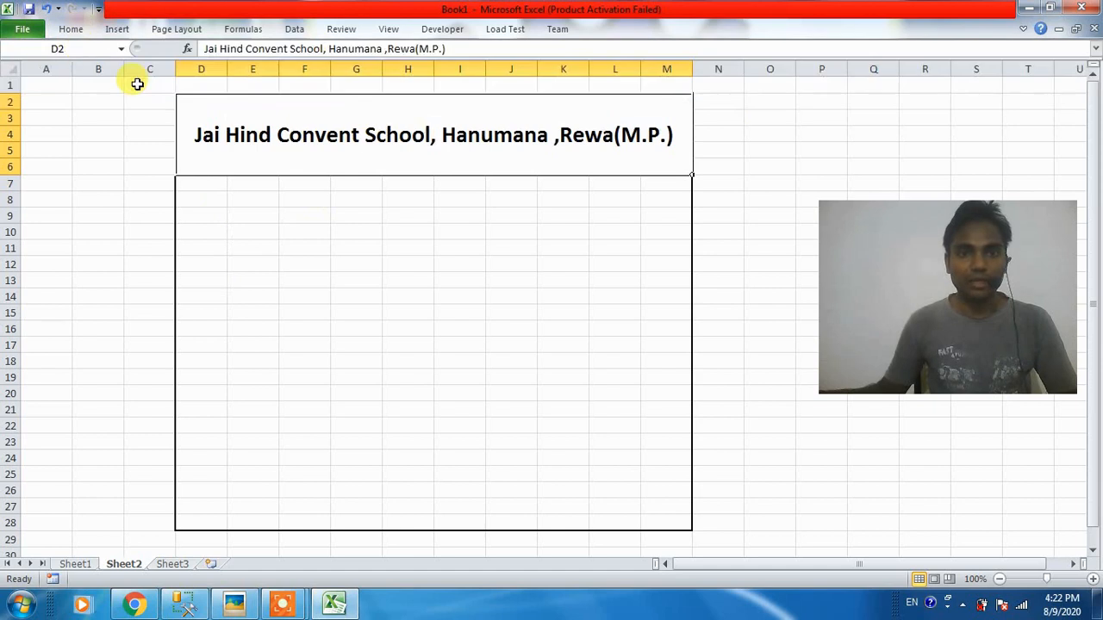
{"action": "left_click", "coordinate": [71, 29]}
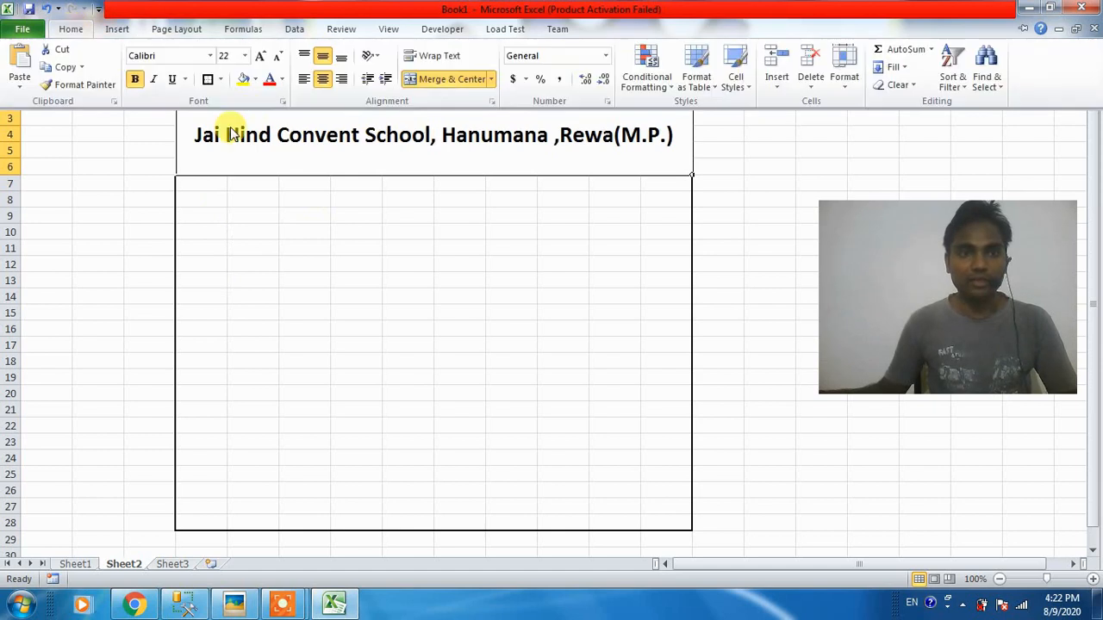
{"action": "left_click", "coordinate": [280, 80]}
{"action": "left_click", "coordinate": [269, 216]}
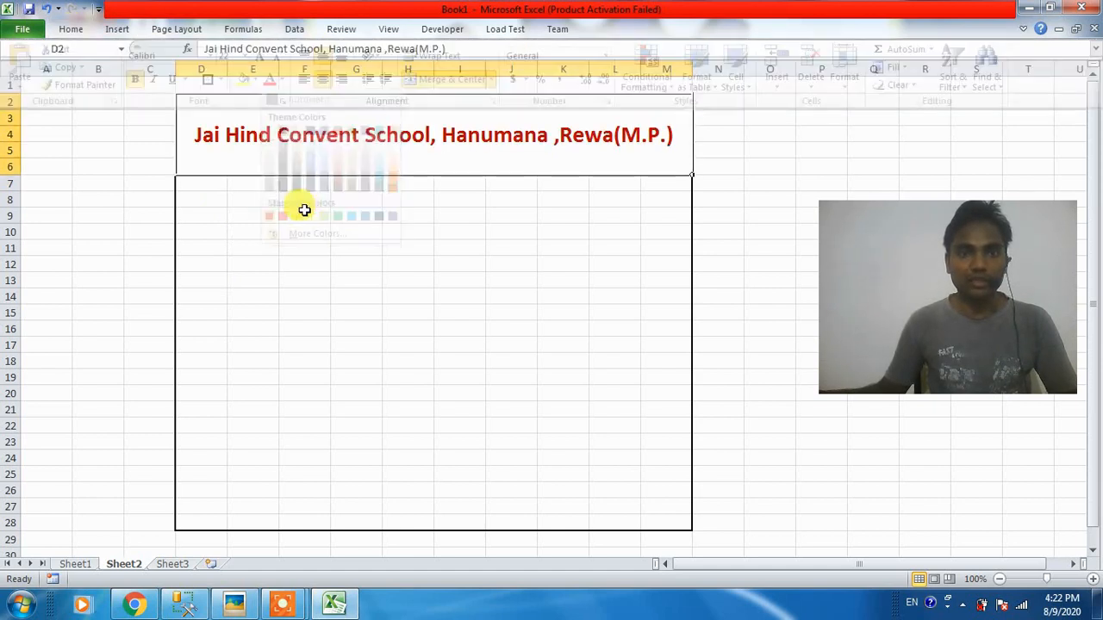
{"action": "left_click", "coordinate": [389, 181]}
{"action": "left_click", "coordinate": [450, 196]}
{"action": "left_click", "coordinate": [429, 231]}
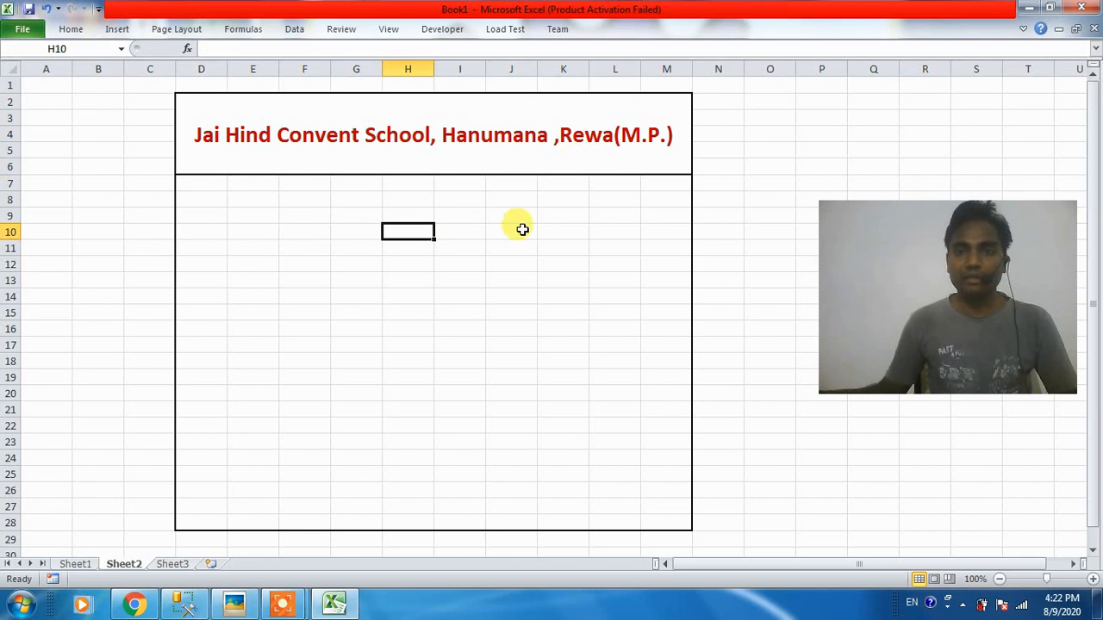
{"action": "left_click_drag", "start_coordinate": [350, 186], "coordinate": [475, 193]}
{"action": "left_click", "coordinate": [71, 28]}
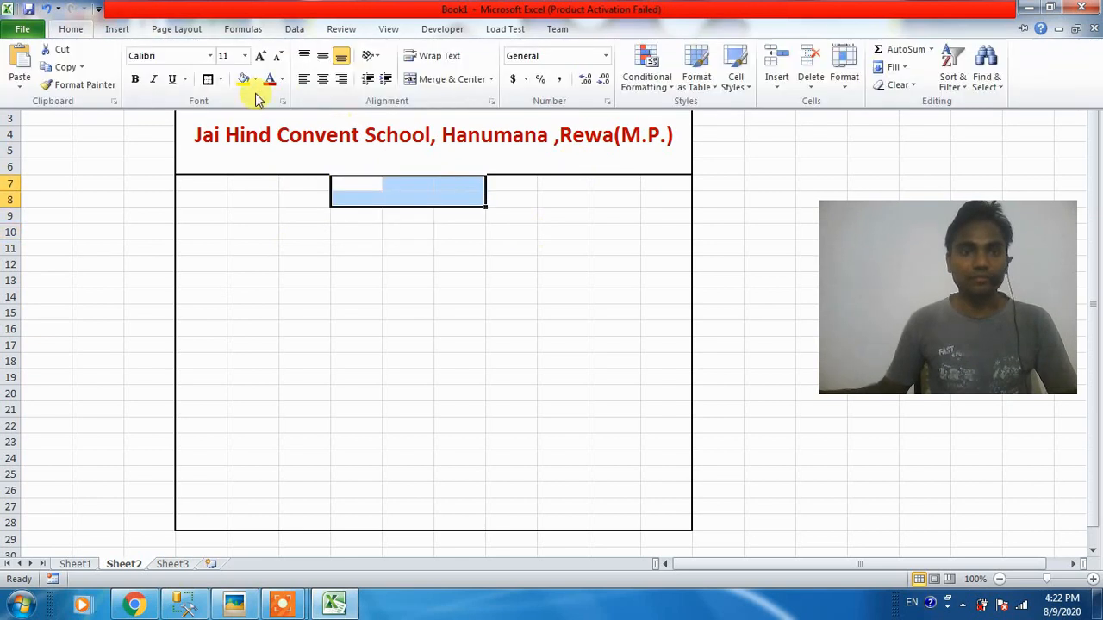
{"action": "left_click", "coordinate": [208, 78]}
{"action": "left_click", "coordinate": [338, 212]}
{"action": "left_click", "coordinate": [386, 197]}
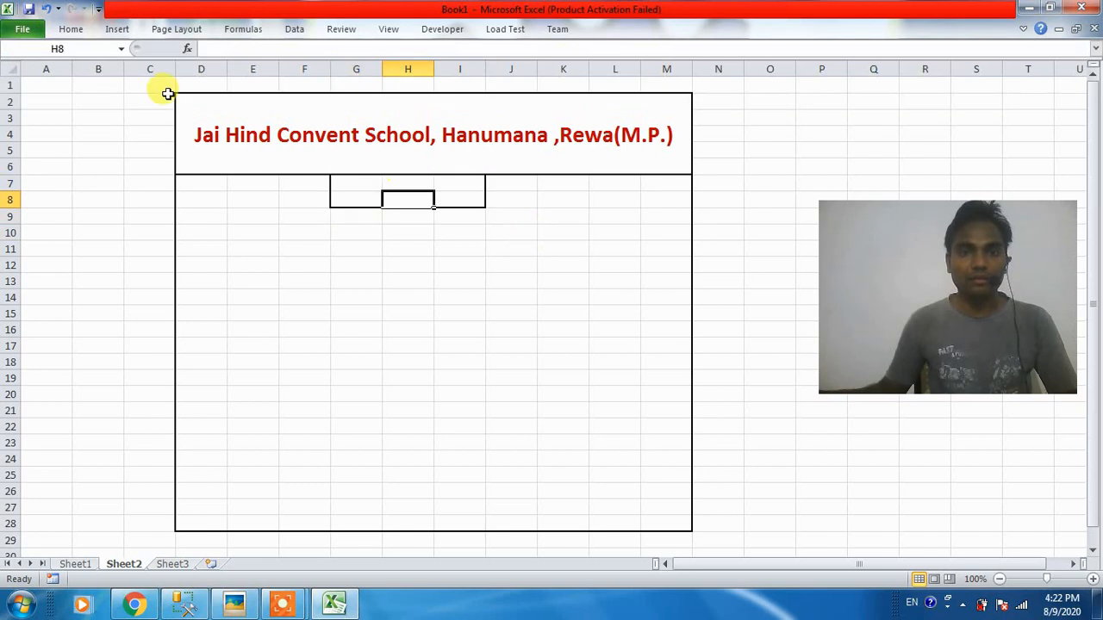
{"action": "key", "text": "ctrl+z"}
{"action": "left_click", "coordinate": [396, 313]}
Merge and center cells G7:I8 directly below the school title.
{"action": "left_click_drag", "start_coordinate": [362, 192], "coordinate": [437, 204]}
{"action": "left_click", "coordinate": [71, 29]}
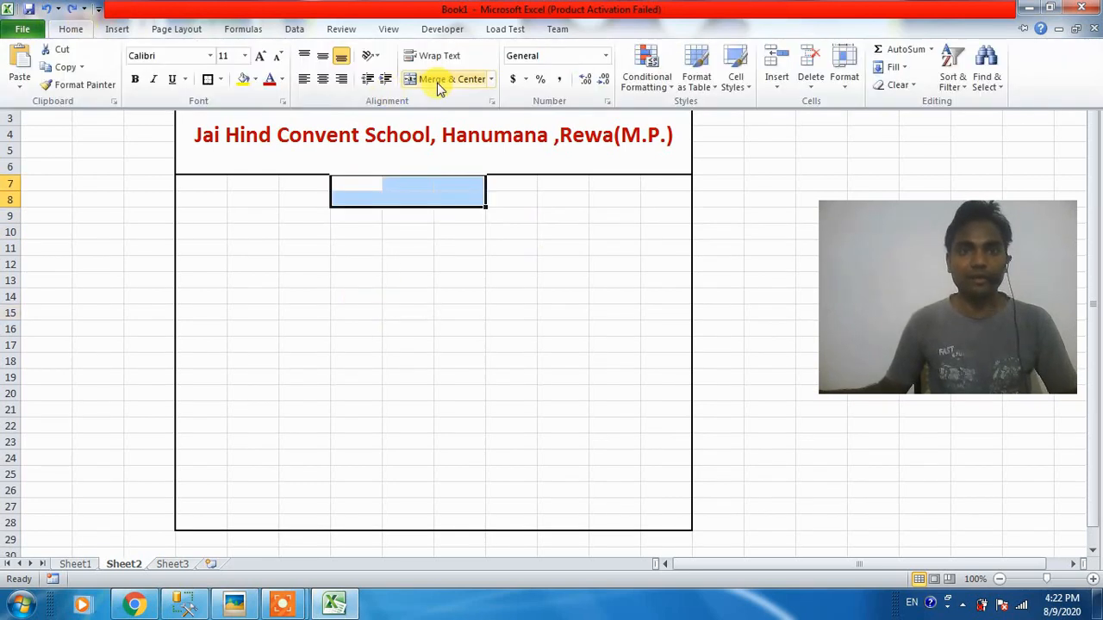
{"action": "left_click", "coordinate": [436, 87]}
{"action": "left_click", "coordinate": [387, 209]}
{"action": "left_click", "coordinate": [392, 248]}
Enter "Marksheet-2020" as the heading in the merged cell G7:I8.
{"action": "left_click", "coordinate": [368, 195]}
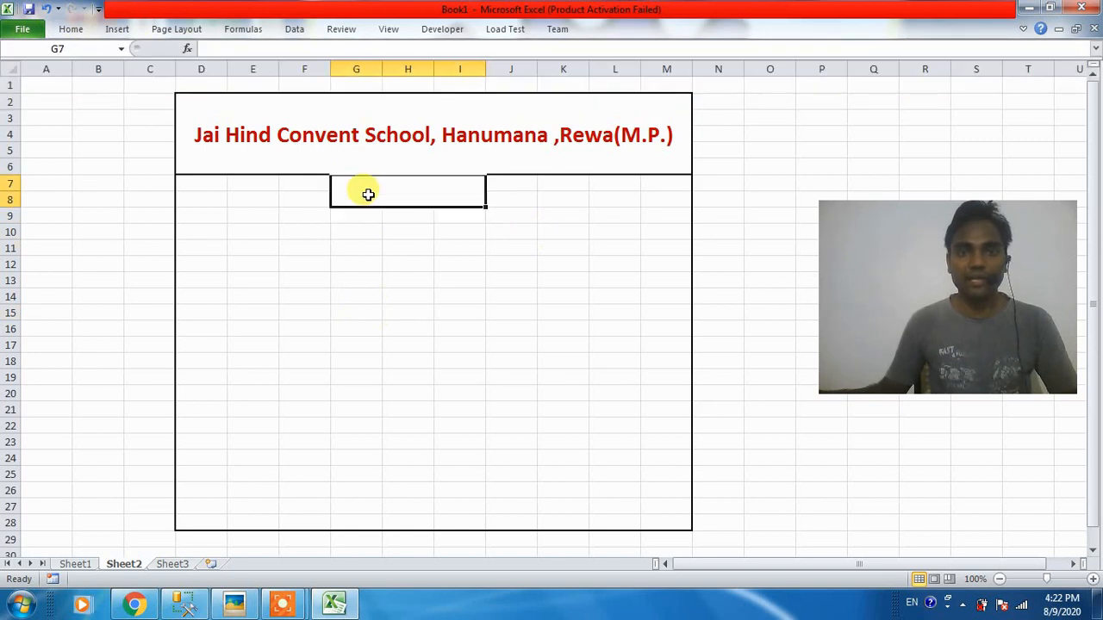
{"action": "type", "text": "M"}
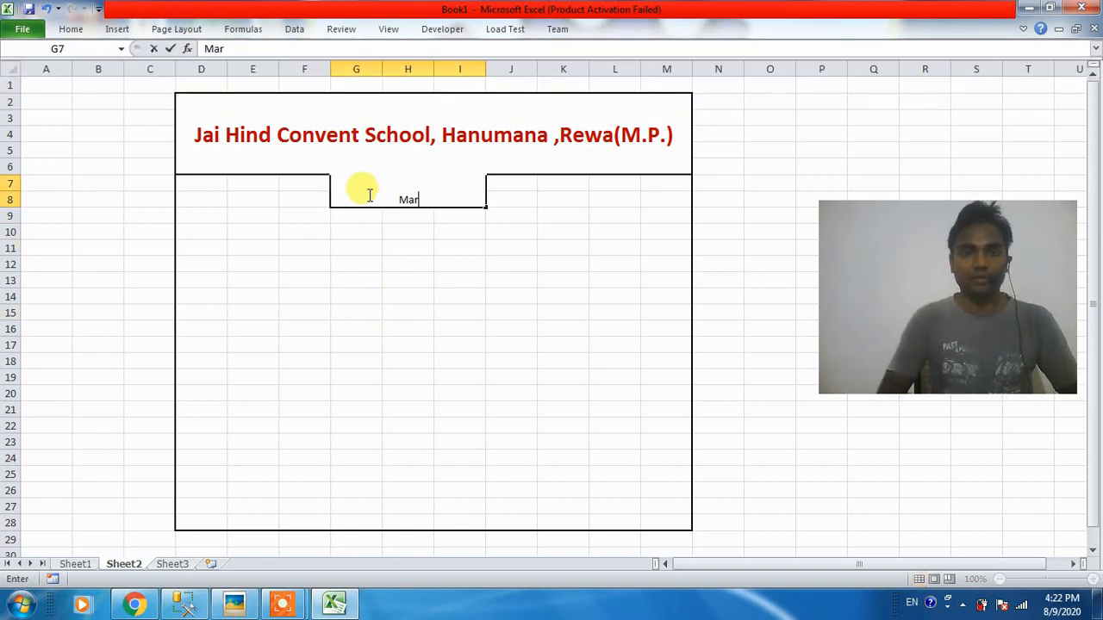
{"action": "type", "text": "ar"}
{"action": "key", "text": "BackSpace"}
{"action": "type", "text": "rksh"}
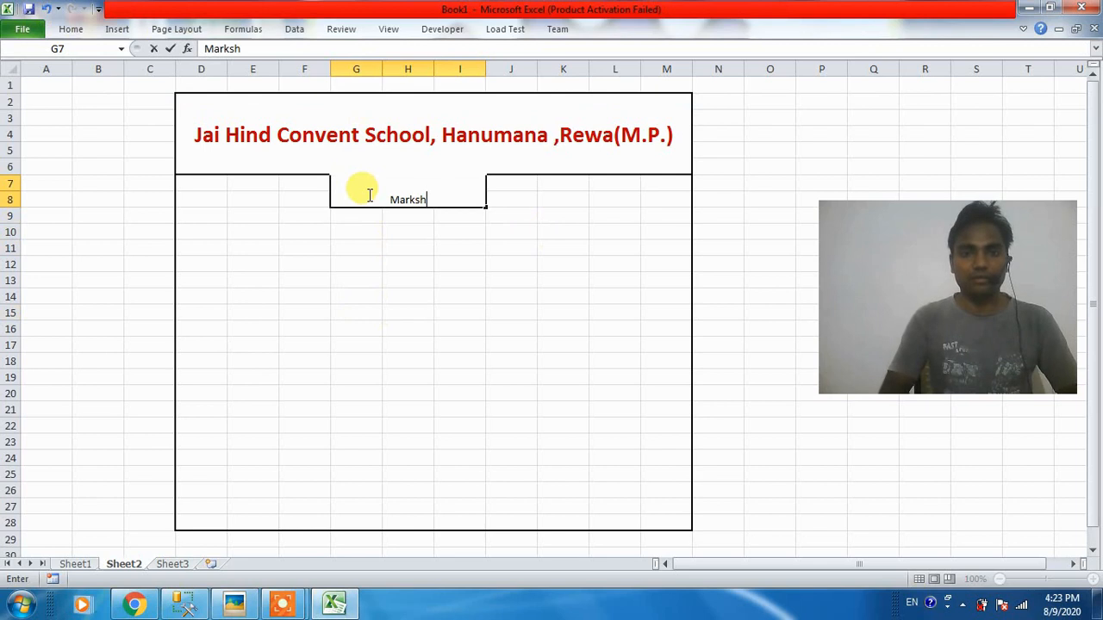
{"action": "type", "text": "eet"}
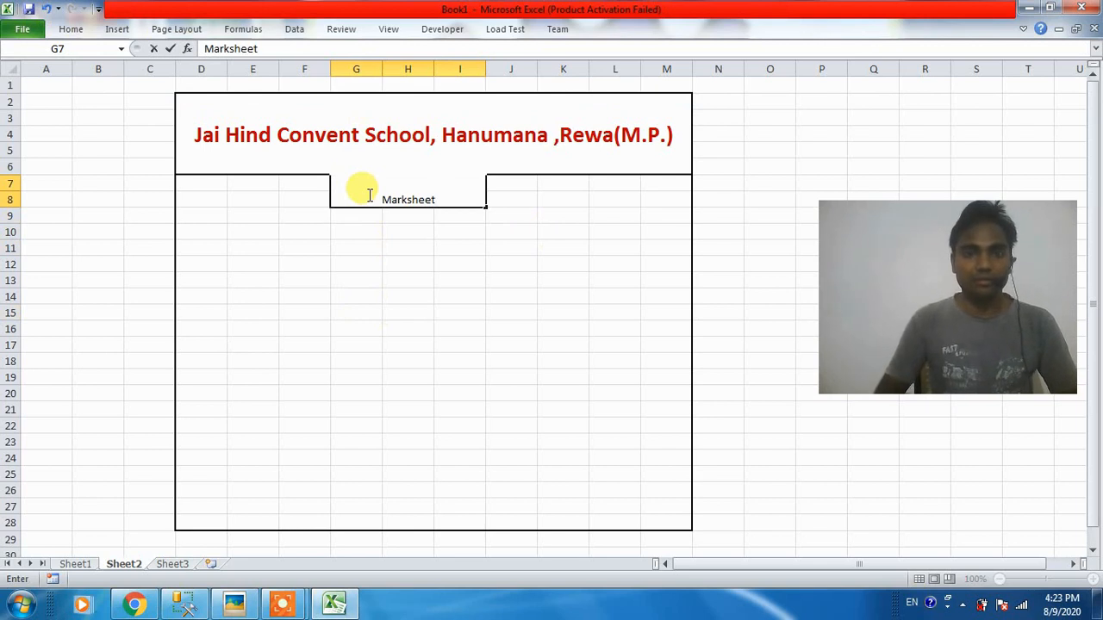
{"action": "type", "text": "-"}
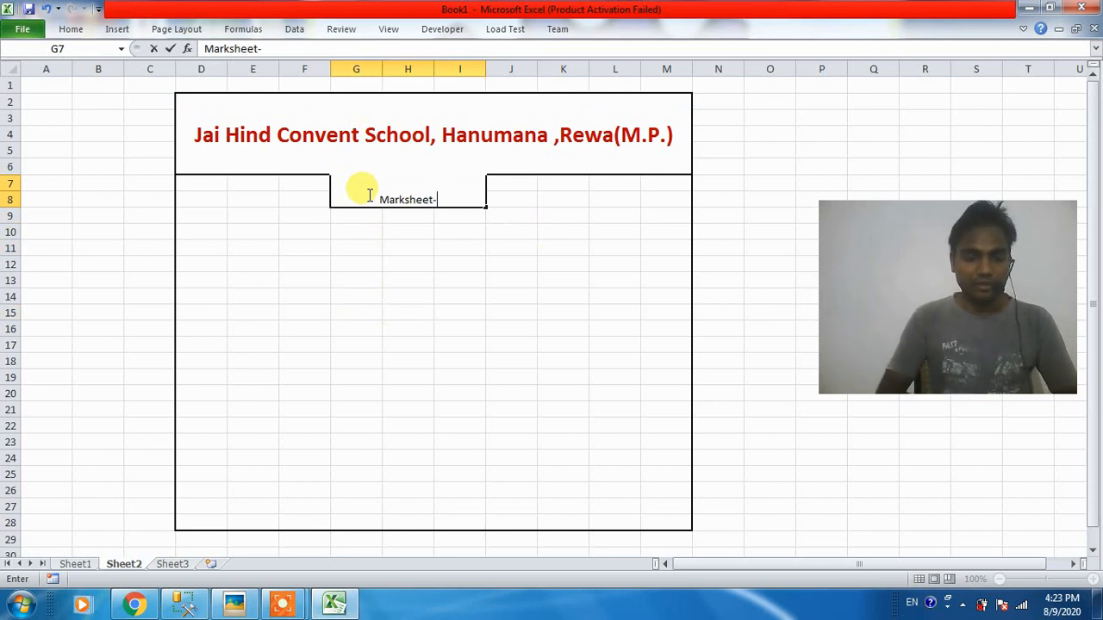
{"action": "type", "text": "2020"}
{"action": "key", "text": "Return"}
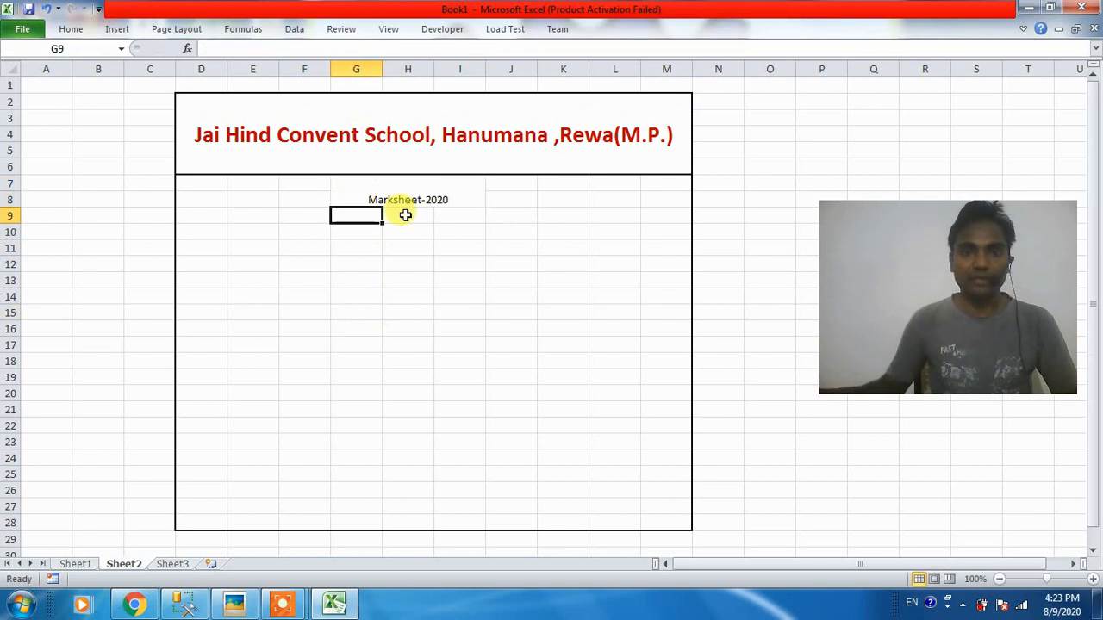
{"action": "left_click", "coordinate": [437, 247]}
Make the "Marksheet-2020" heading bold and set its font size to 14.
{"action": "left_click", "coordinate": [402, 194]}
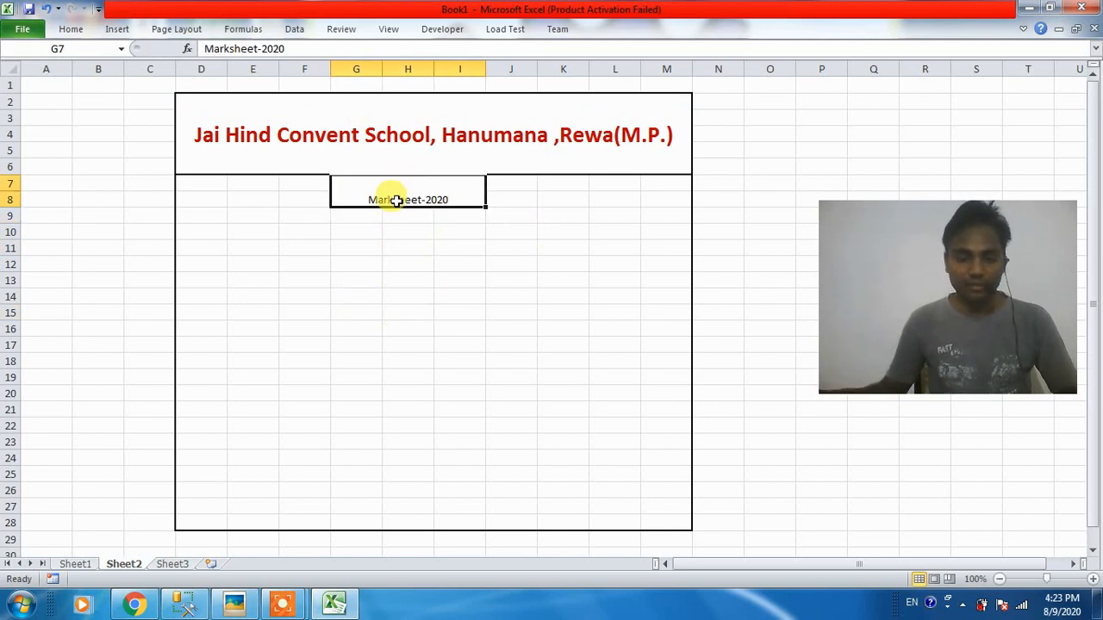
{"action": "key", "text": "ctrl+b"}
{"action": "left_click", "coordinate": [70, 28]}
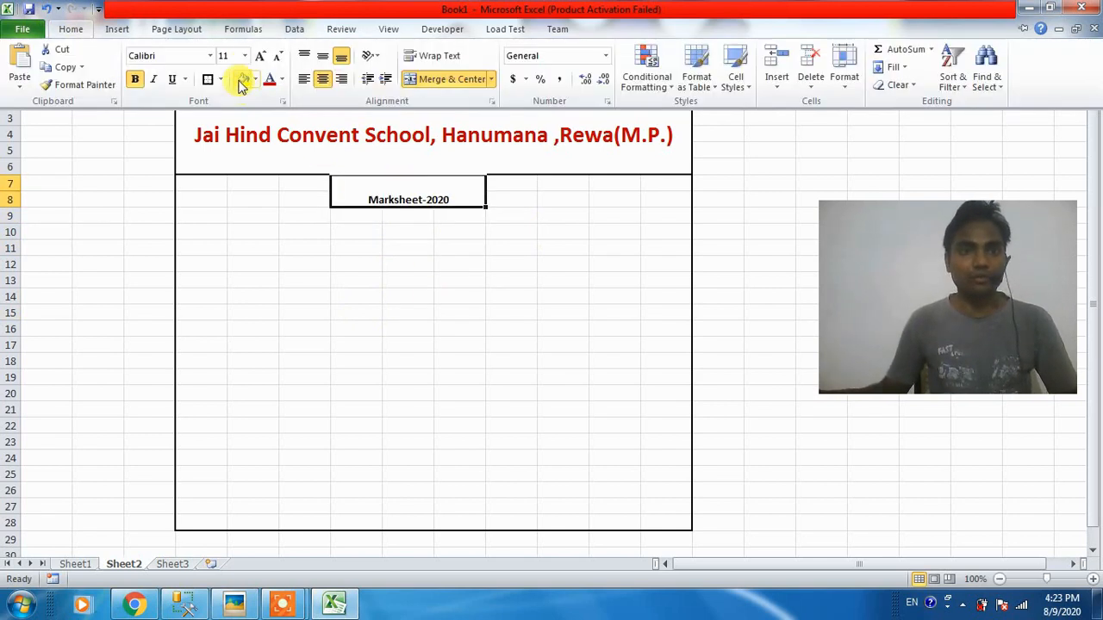
{"action": "left_click", "coordinate": [245, 55]}
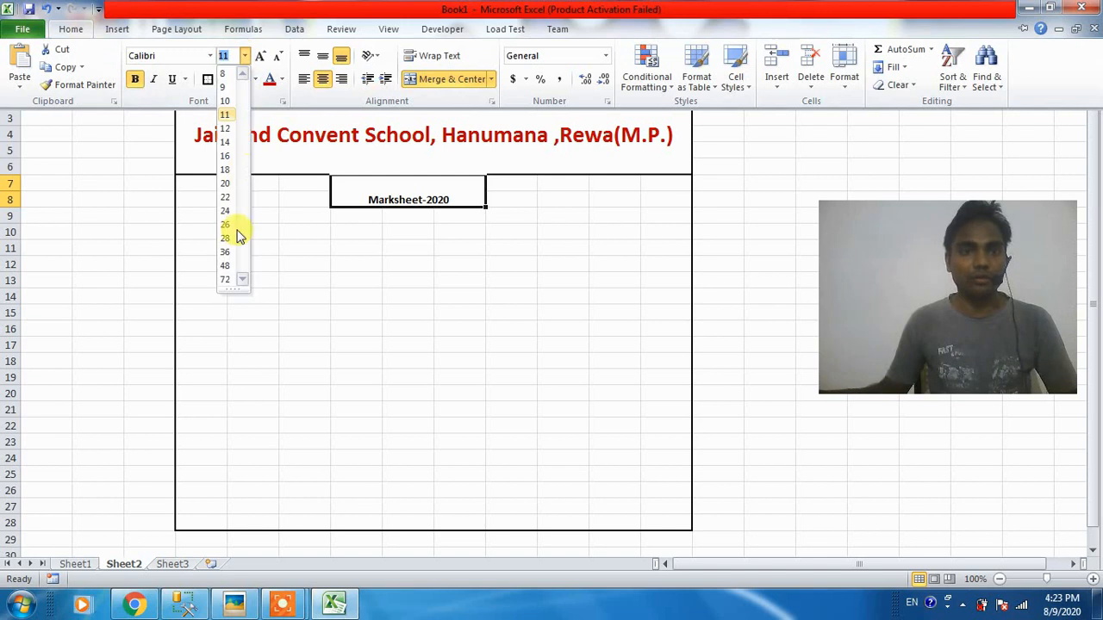
{"action": "left_click", "coordinate": [224, 144]}
Align the "Marksheet-2020" heading to the vertical middle of its merged cell.
{"action": "left_click", "coordinate": [71, 28]}
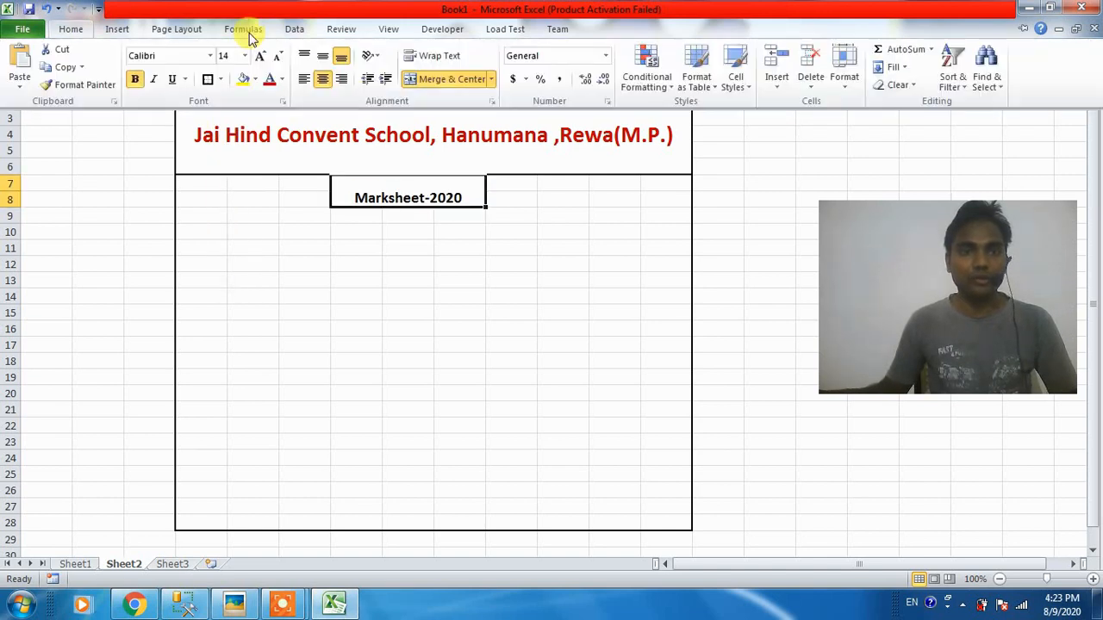
{"action": "left_click", "coordinate": [322, 55]}
{"action": "left_click", "coordinate": [405, 280]}
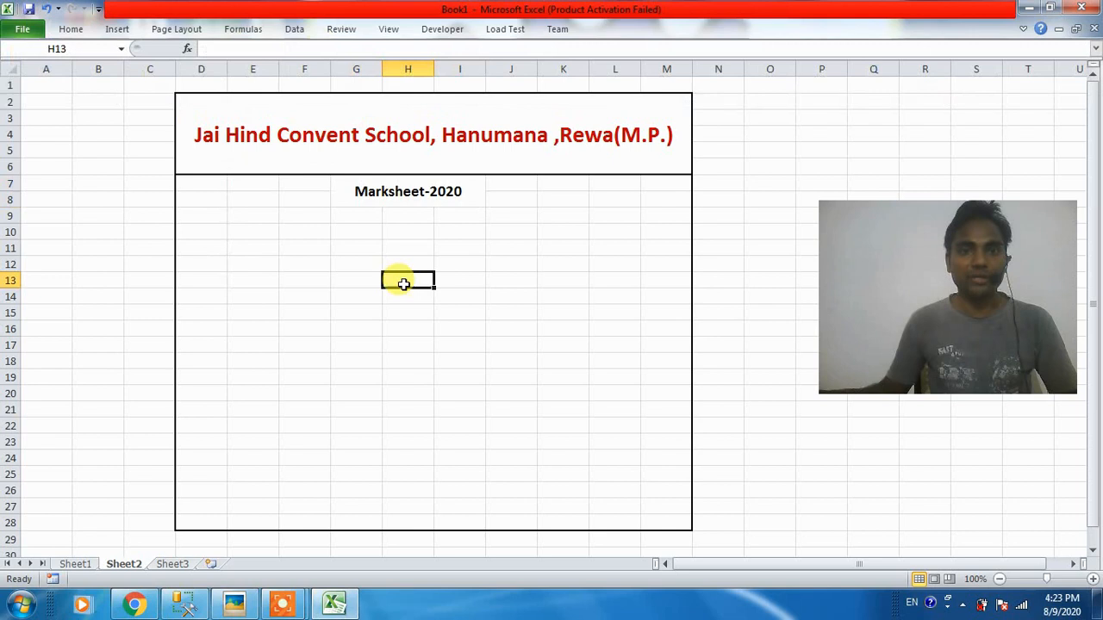
Enter the label "Roll No" in cell E10.
{"action": "left_click", "coordinate": [240, 229]}
{"action": "left_click", "coordinate": [260, 260]}
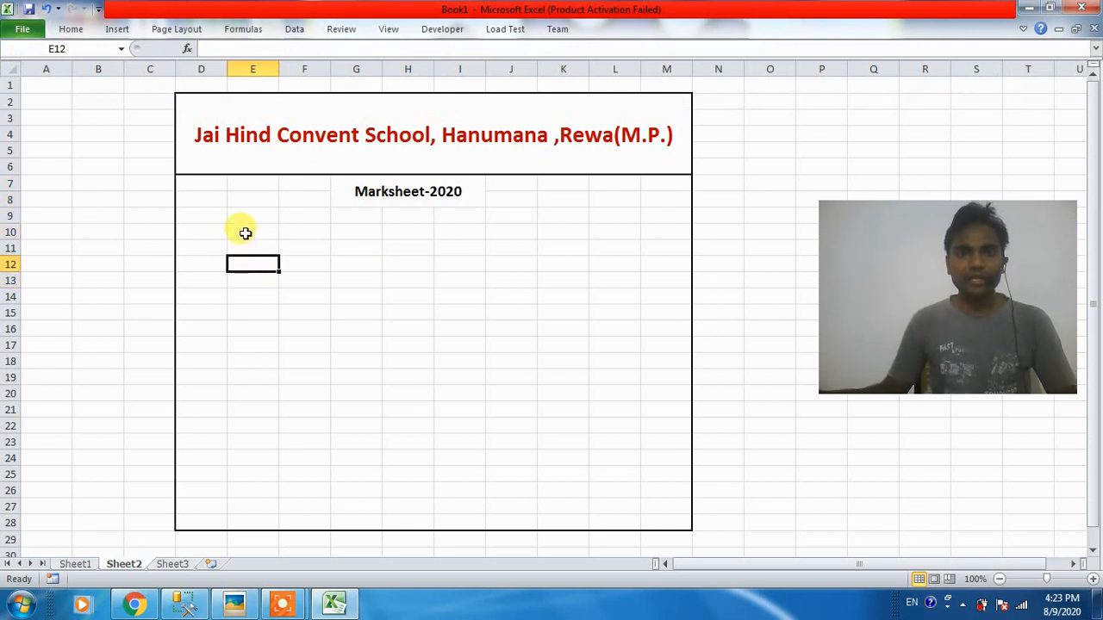
{"action": "left_click", "coordinate": [245, 232]}
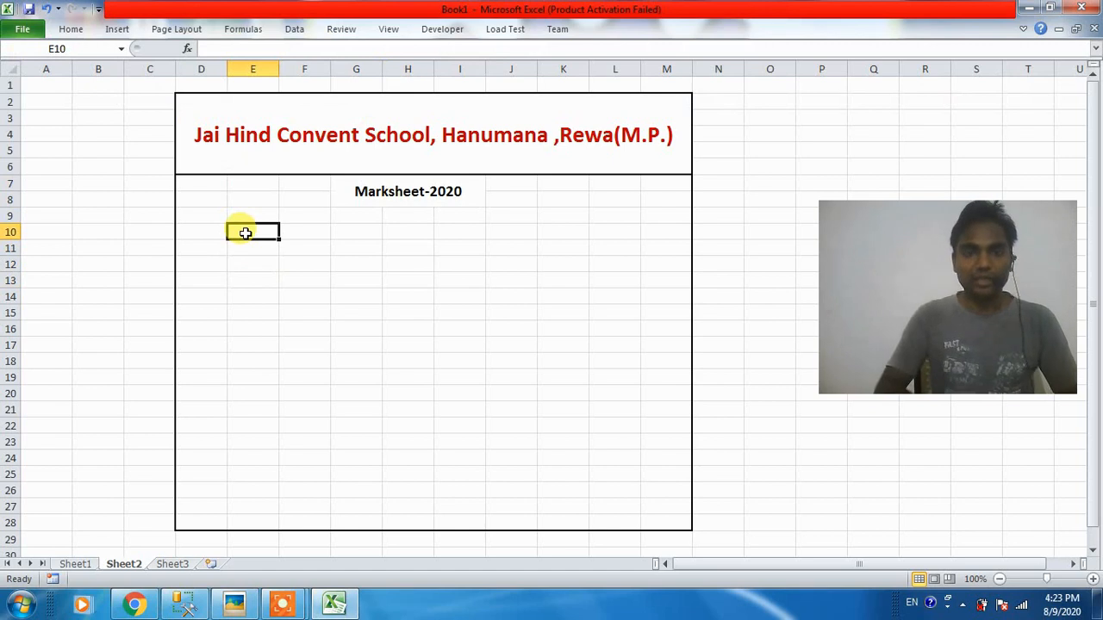
{"action": "left_click", "coordinate": [215, 231]}
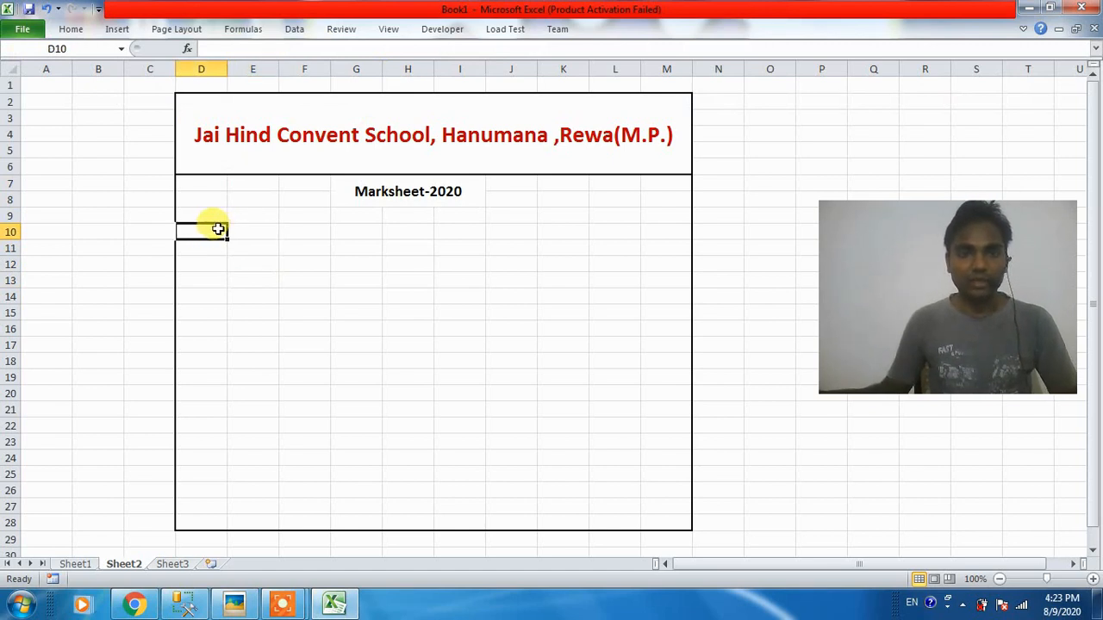
{"action": "left_click", "coordinate": [244, 235]}
{"action": "type", "text": "Roll No"}
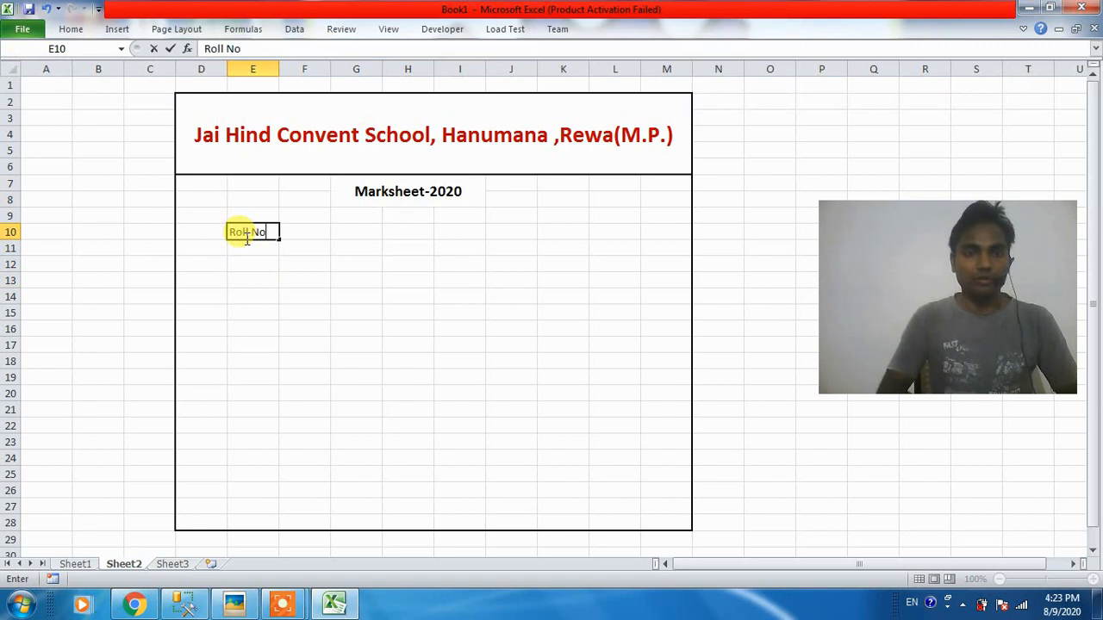
{"action": "key", "text": "Return"}
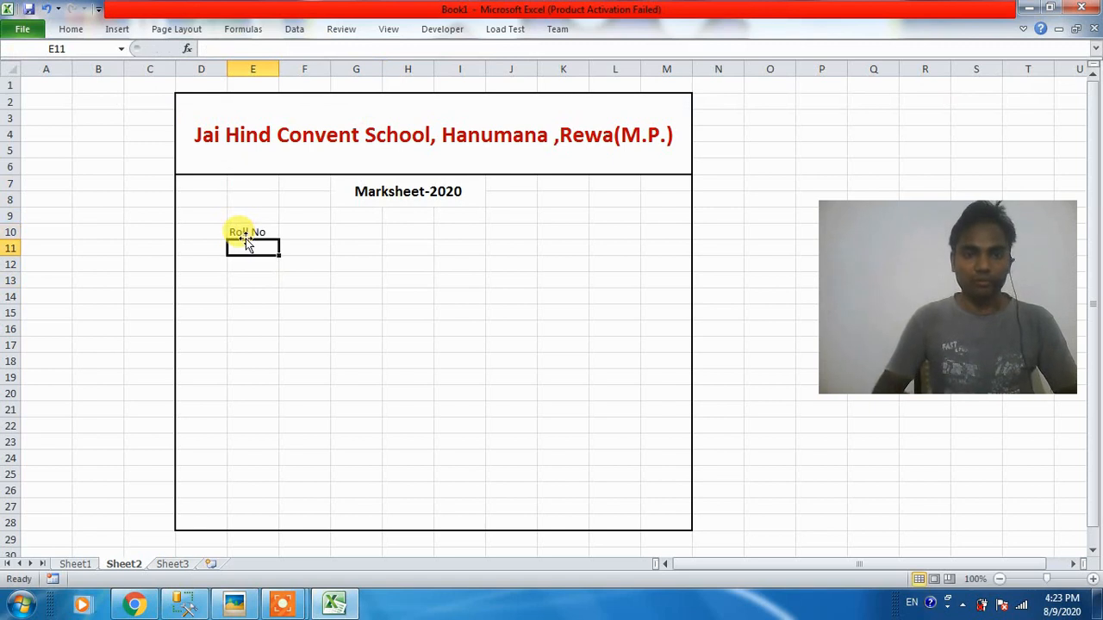
Merge and center cells F10:G10 beside the "Roll No" label.
{"action": "left_click_drag", "start_coordinate": [310, 232], "coordinate": [369, 232]}
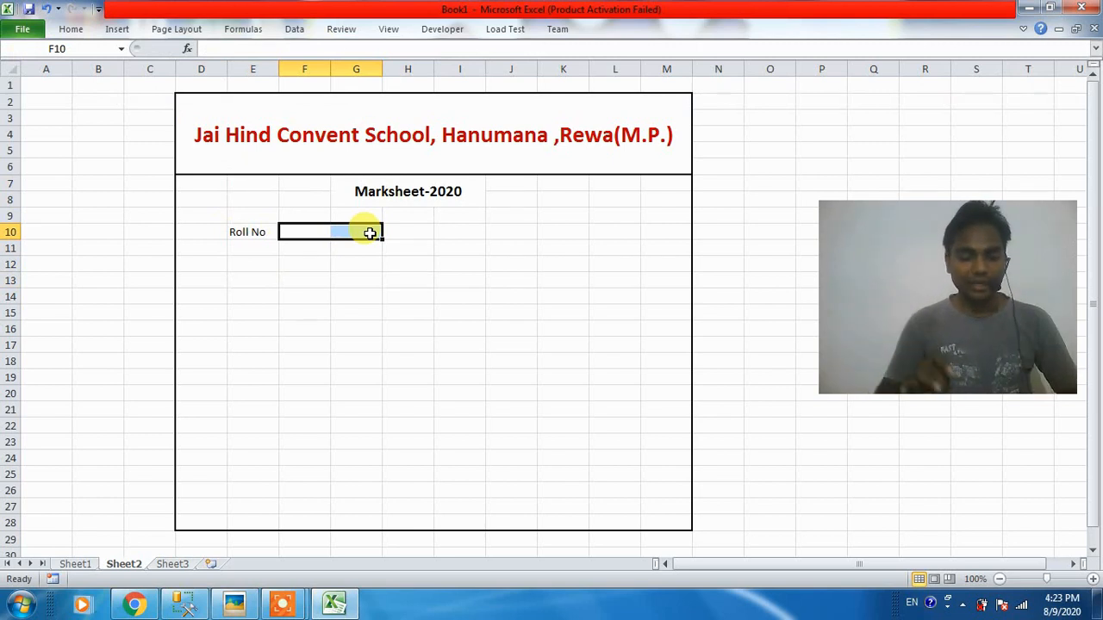
{"action": "key", "text": "alt"}
{"action": "key", "text": "h"}
{"action": "key", "text": "m"}
{"action": "key", "text": "c"}
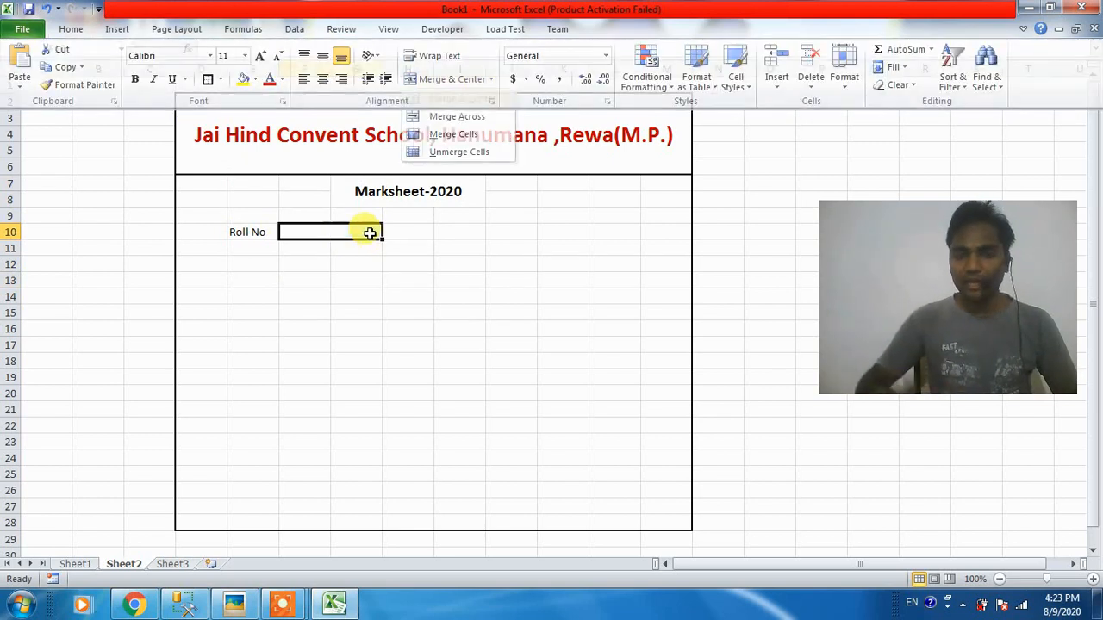
{"action": "left_click_drag", "start_coordinate": [362, 302], "coordinate": [362, 306]}
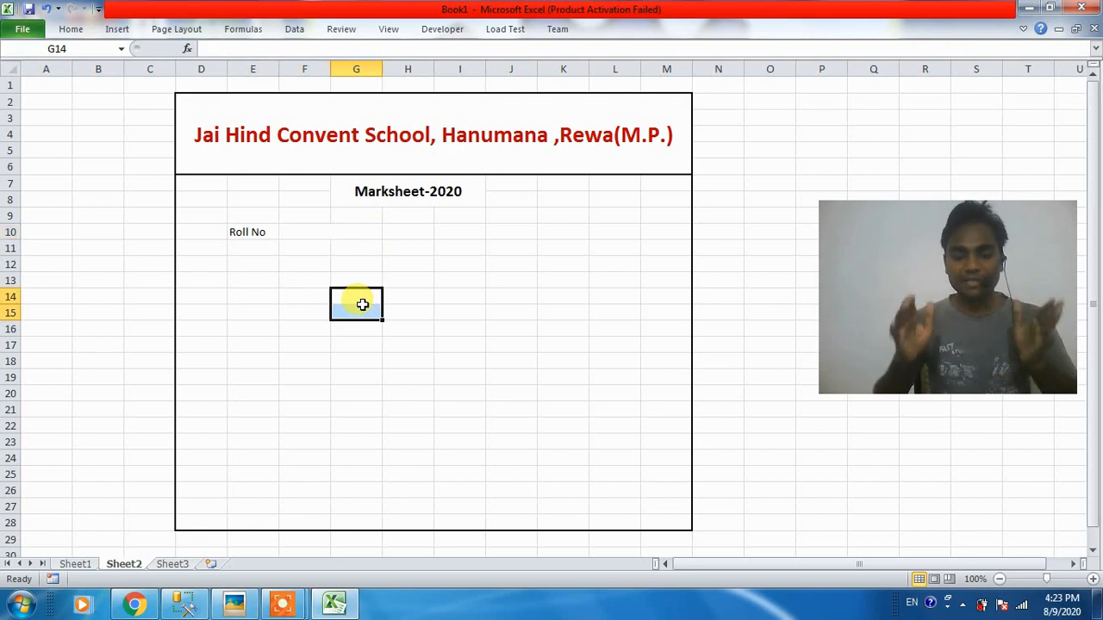
Enter 1001 as the roll number in the merged cell F10:G10.
{"action": "left_click", "coordinate": [310, 234]}
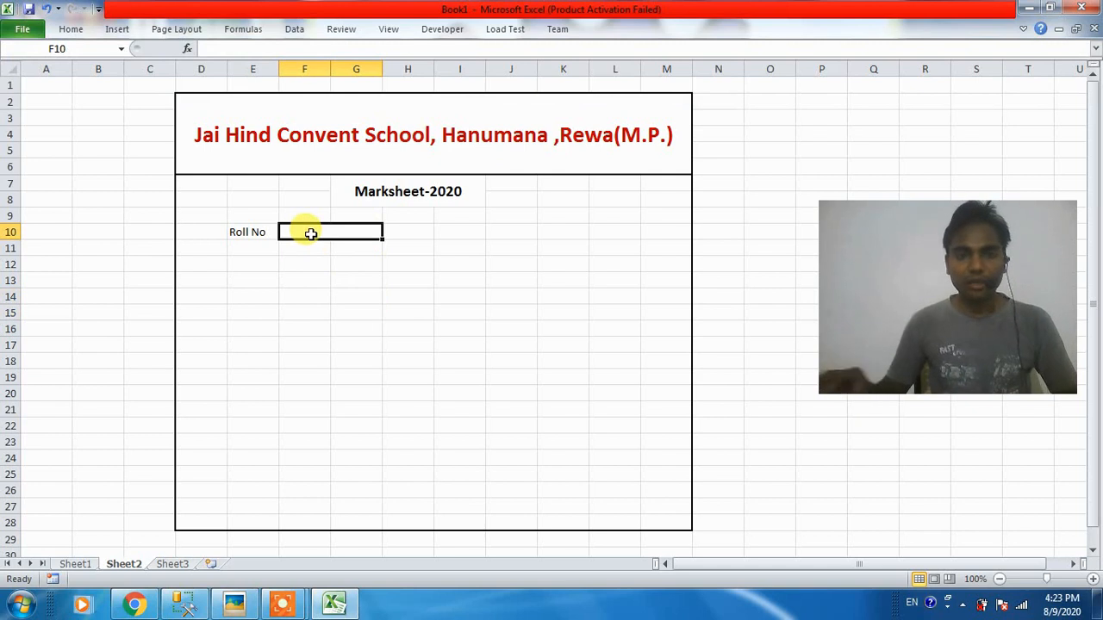
{"action": "type", "text": "1000"}
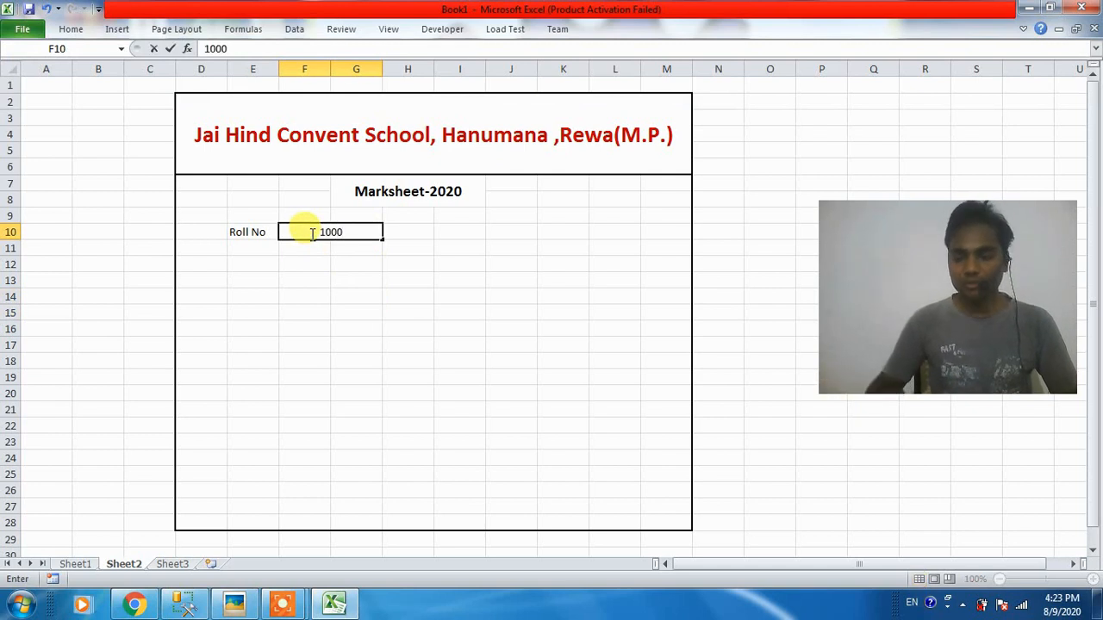
{"action": "key", "text": "Return"}
{"action": "left_click", "coordinate": [313, 234]}
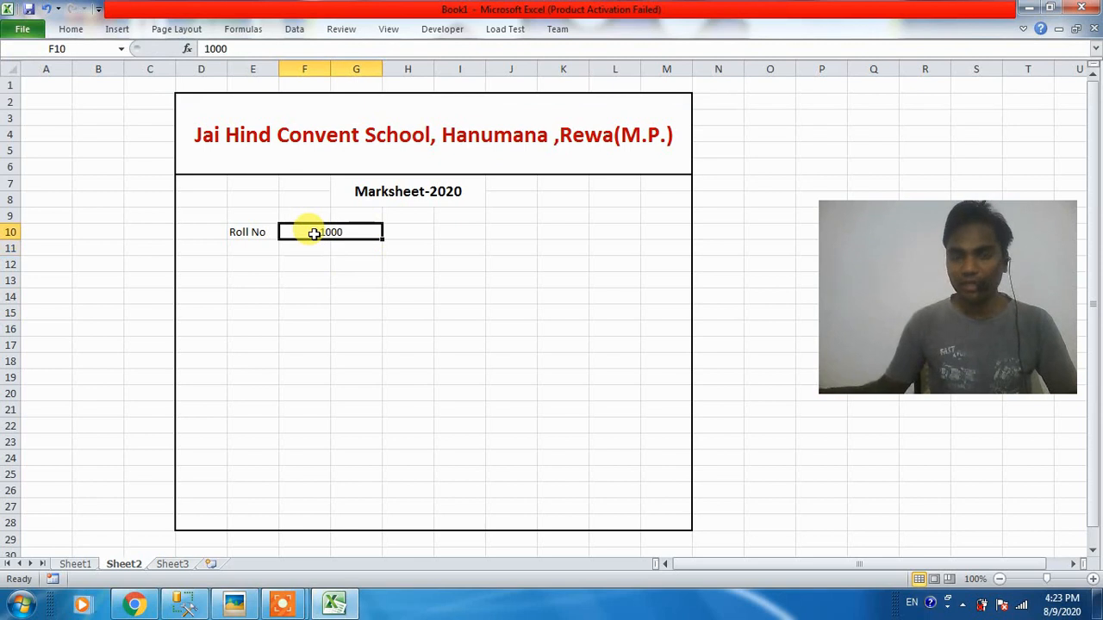
{"action": "type", "text": "1001"}
{"action": "left_click", "coordinate": [336, 291]}
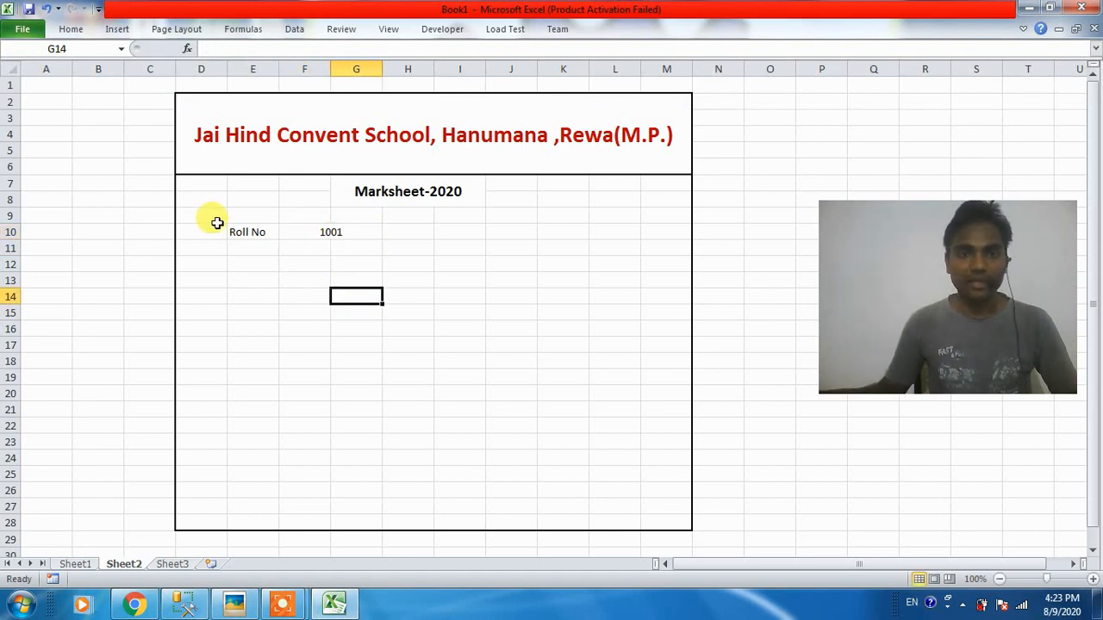
Enter the label "Student's Name" in cell E12.
{"action": "scroll", "coordinate": [241, 249], "scroll_direction": "up", "scroll_amount": 2}
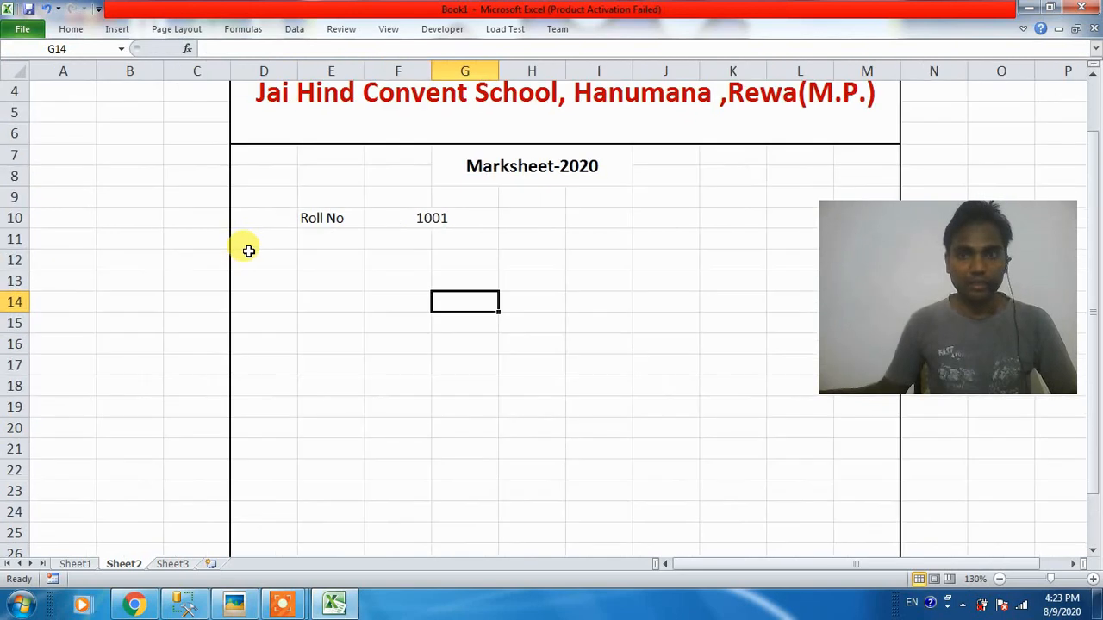
{"action": "scroll", "coordinate": [248, 251], "scroll_direction": "down", "scroll_amount": 1}
{"action": "scroll", "coordinate": [248, 250], "scroll_direction": "down", "scroll_amount": 1}
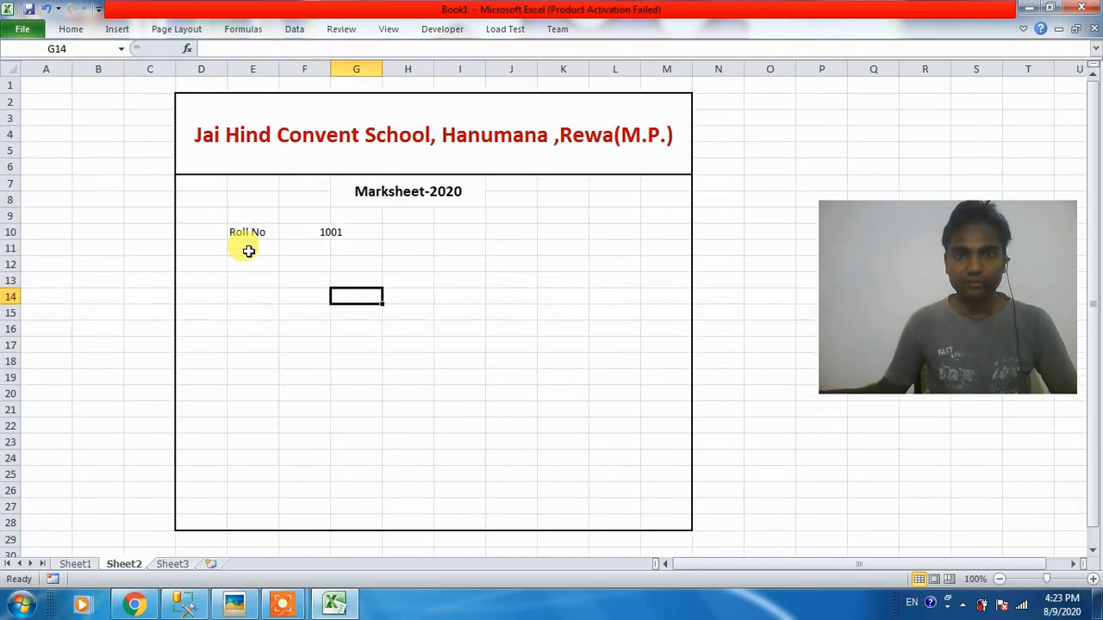
{"action": "scroll", "coordinate": [248, 251], "scroll_direction": "up", "scroll_amount": 1}
{"action": "scroll", "coordinate": [241, 252], "scroll_direction": "up", "scroll_amount": 1}
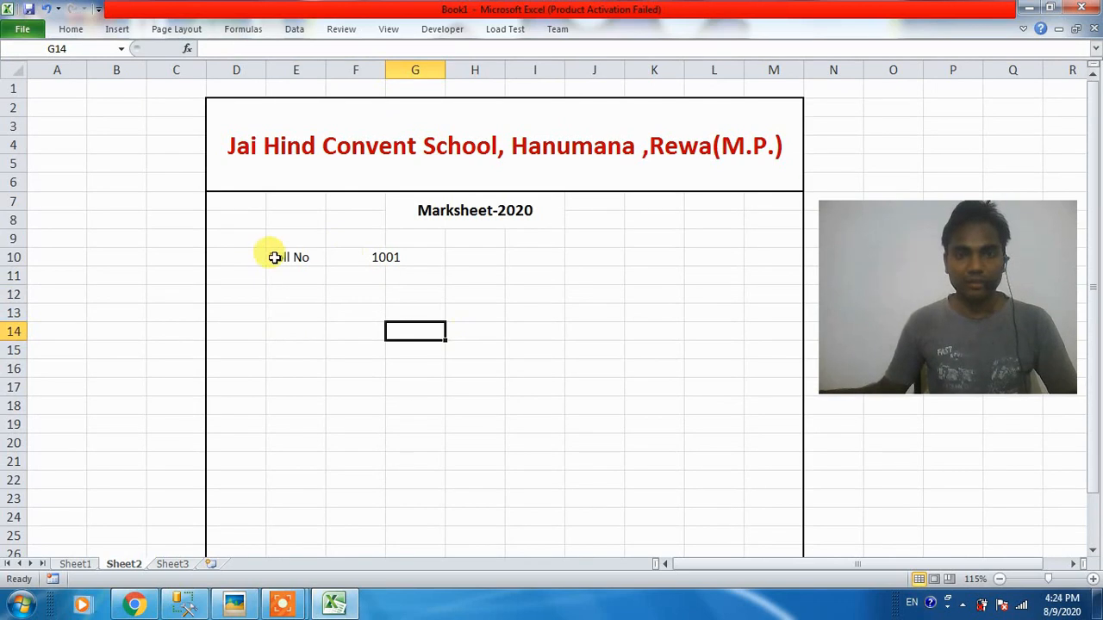
{"action": "left_click", "coordinate": [289, 291]}
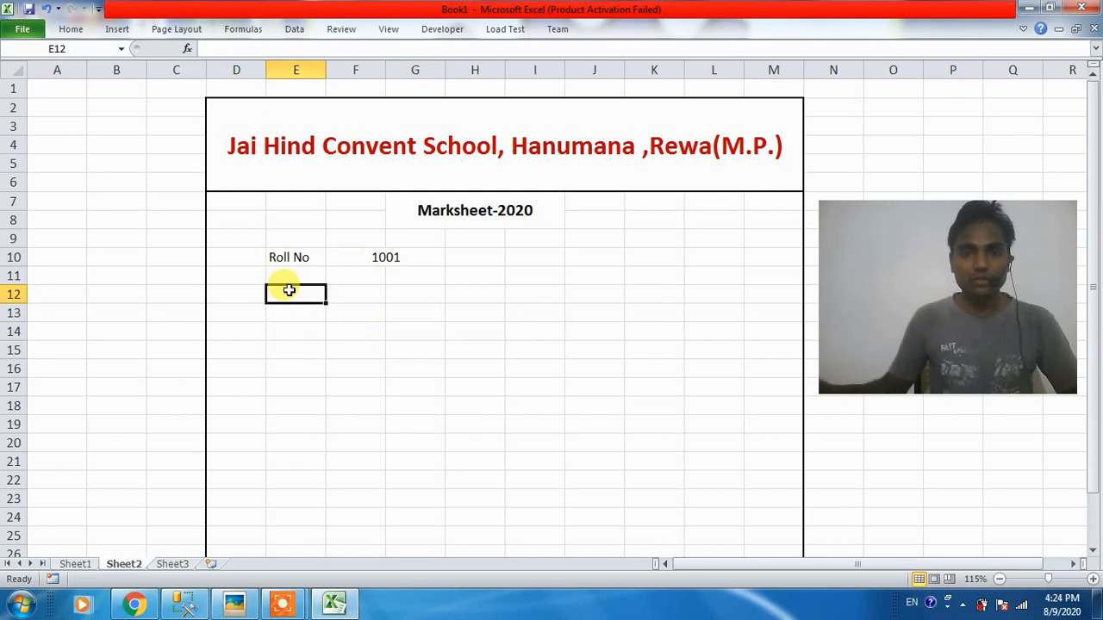
{"action": "type", "text": "Student's Name"}
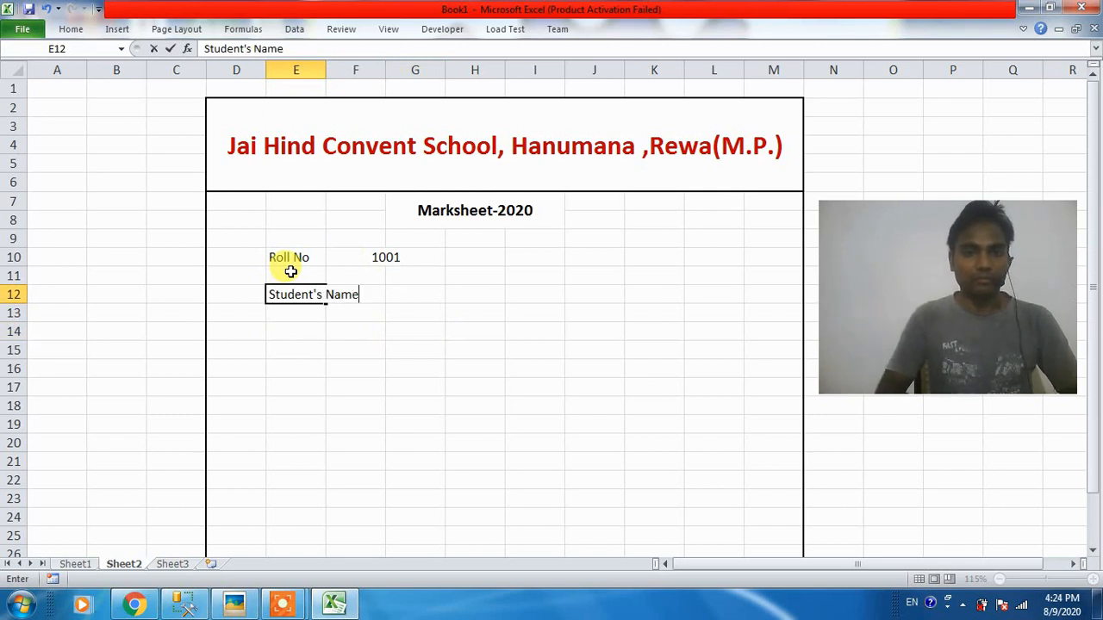
{"action": "key", "text": "Return"}
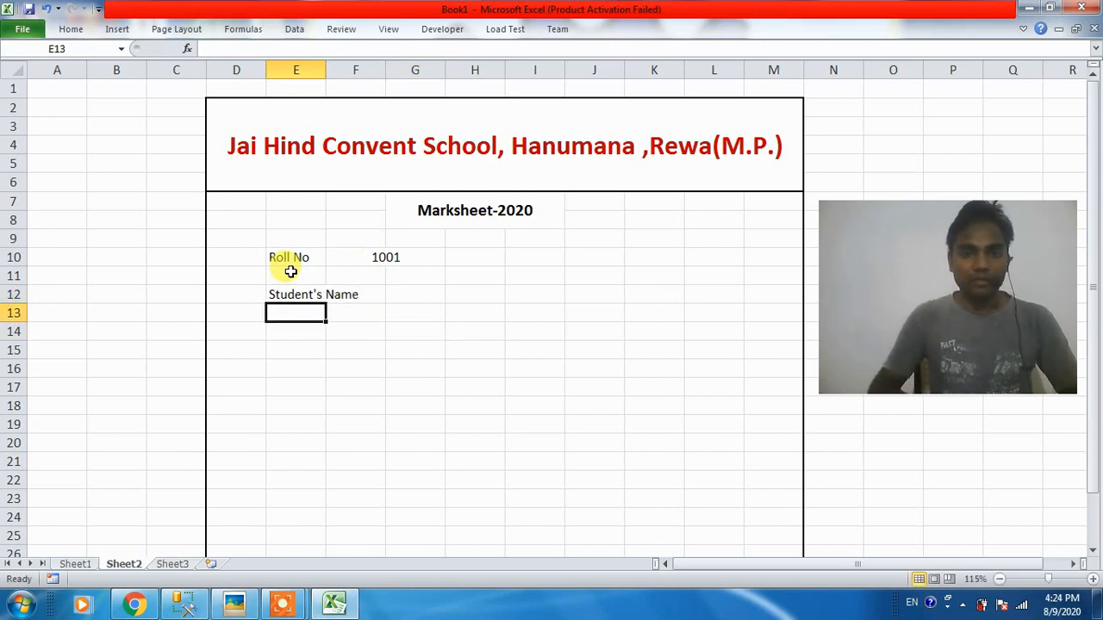
Merge and center cells G12:I12 beside the "Student's Name" label.
{"action": "left_click", "coordinate": [410, 295]}
{"action": "left_click_drag", "start_coordinate": [410, 295], "coordinate": [538, 292]}
{"action": "key", "text": "alt"}
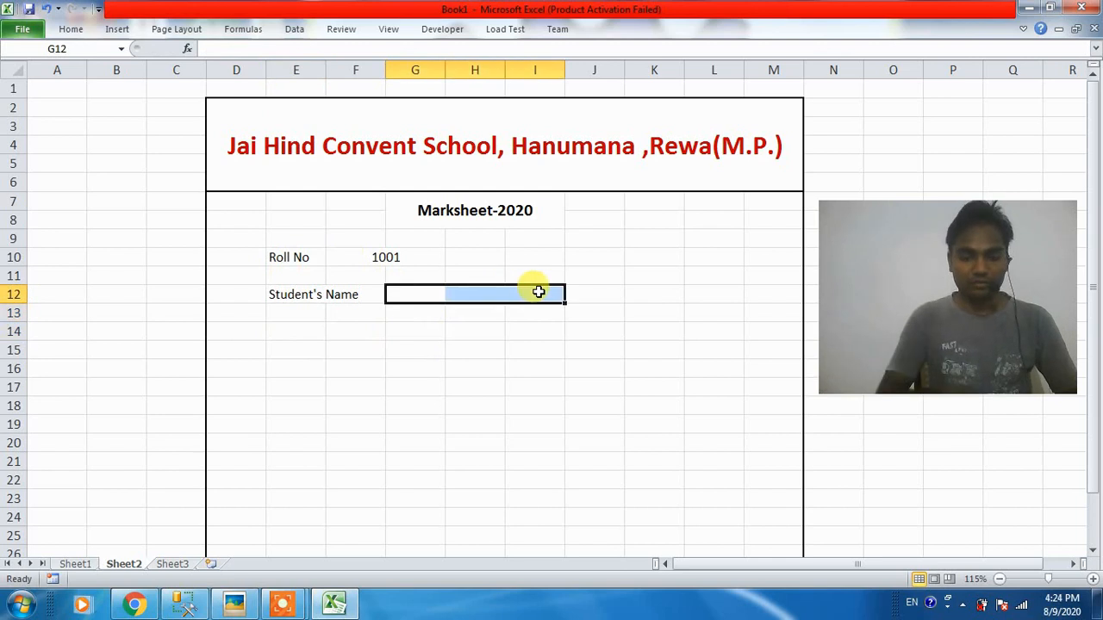
{"action": "key", "text": "h"}
{"action": "key", "text": "m"}
{"action": "key", "text": "c"}
{"action": "left_click", "coordinate": [533, 328]}
Copy the merged cell G12:I12 and paste it at G14 as the field for the father's name.
{"action": "left_click", "coordinate": [463, 295]}
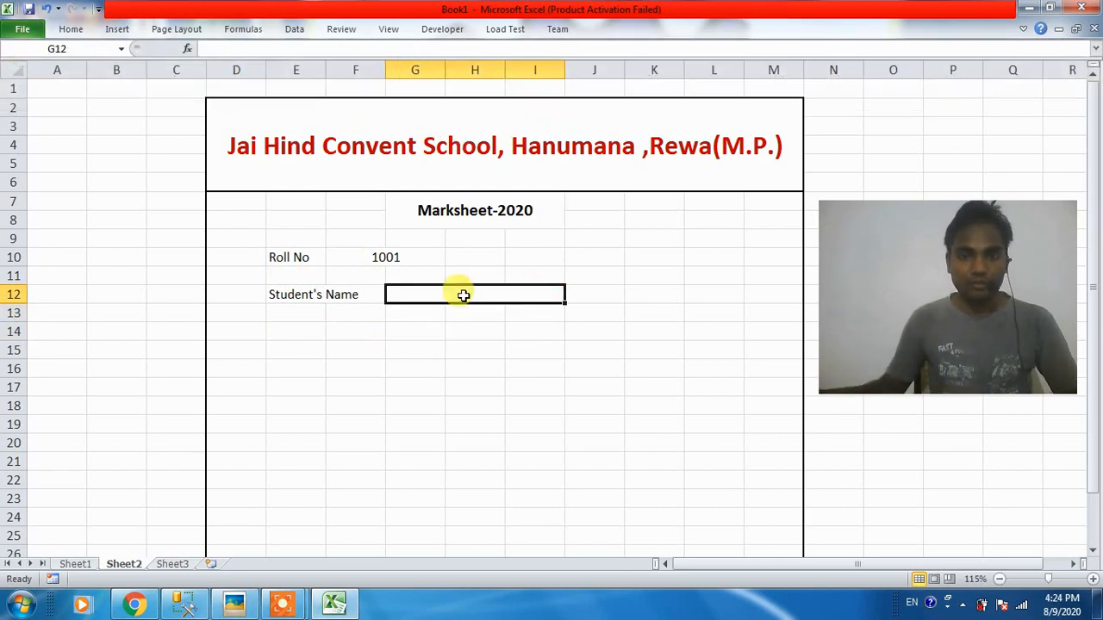
{"action": "key", "text": "ctrl+c"}
{"action": "left_click", "coordinate": [403, 328]}
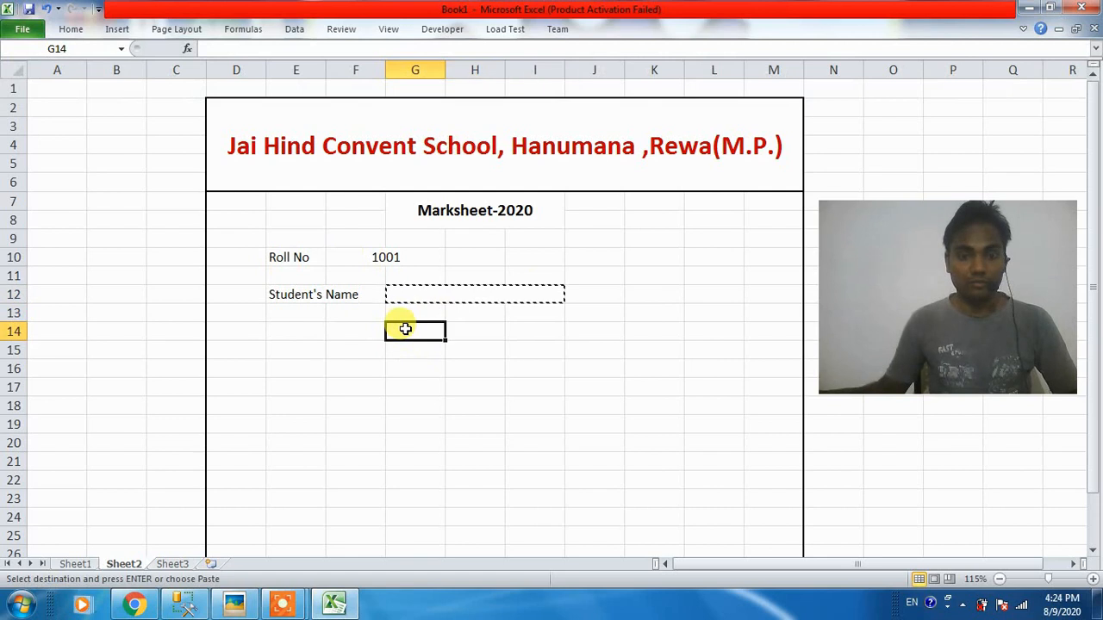
{"action": "key", "text": "ctrl+v"}
{"action": "left_click", "coordinate": [417, 374]}
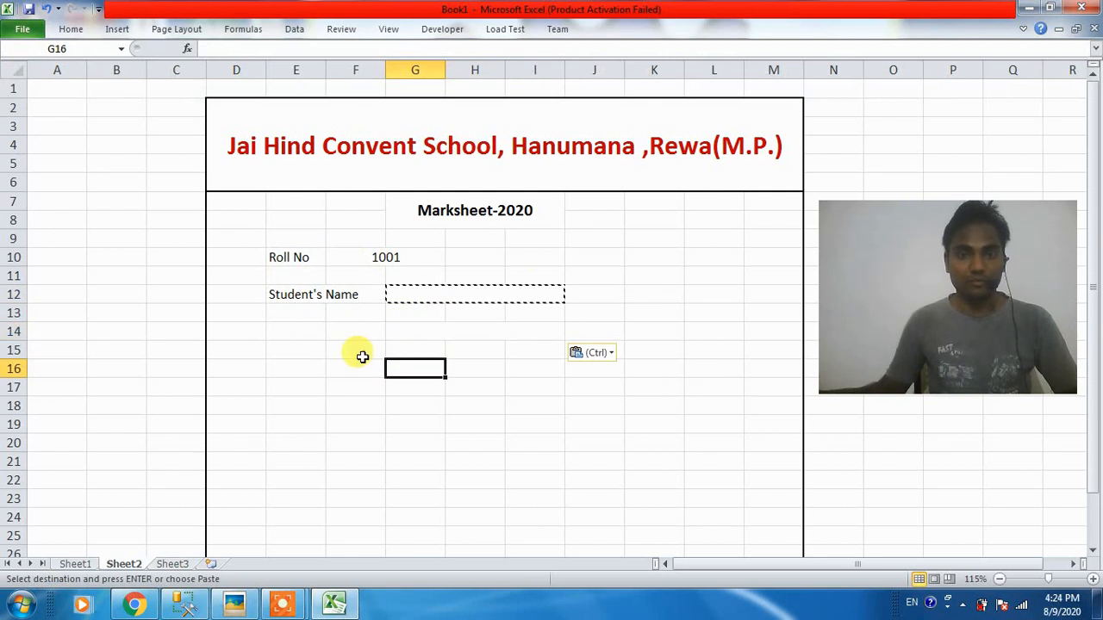
Enter the label "Father's Name" in cell E14.
{"action": "left_click", "coordinate": [285, 335]}
{"action": "type", "text": "Father's Name"}
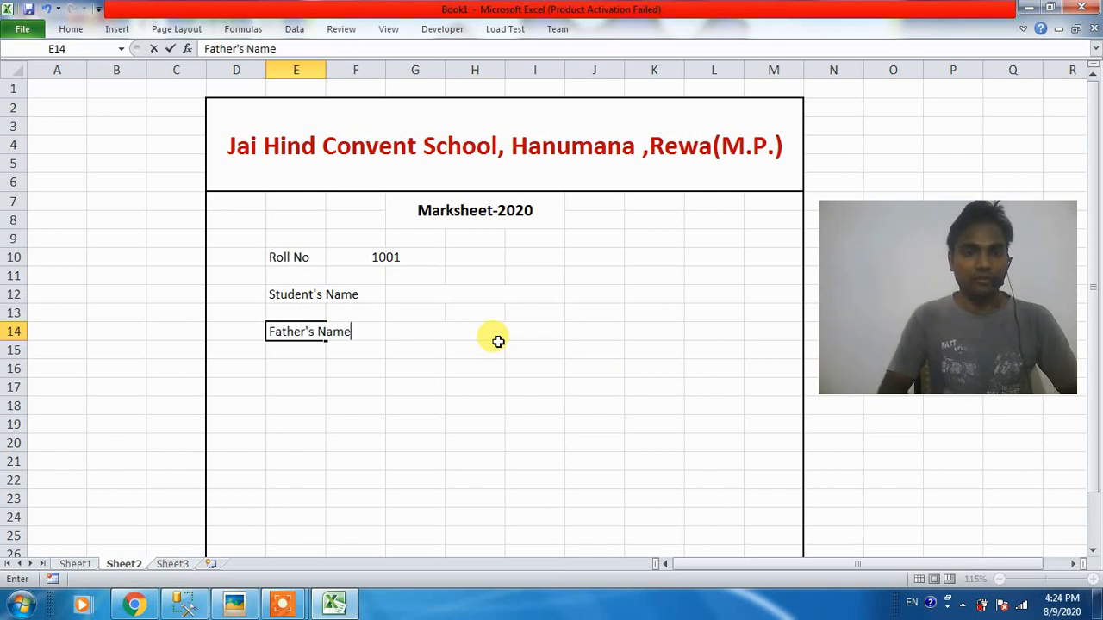
{"action": "key", "text": "Return"}
{"action": "left_click", "coordinate": [429, 331]}
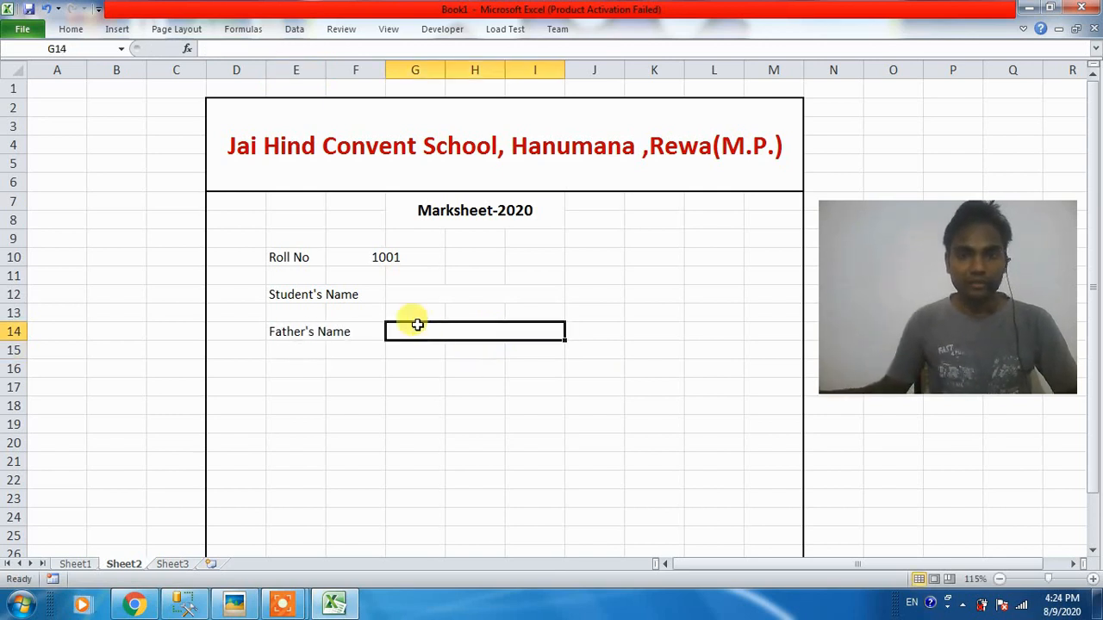
Copy the merged cell G14:I14 and paste it at G16.
{"action": "left_click", "coordinate": [317, 368]}
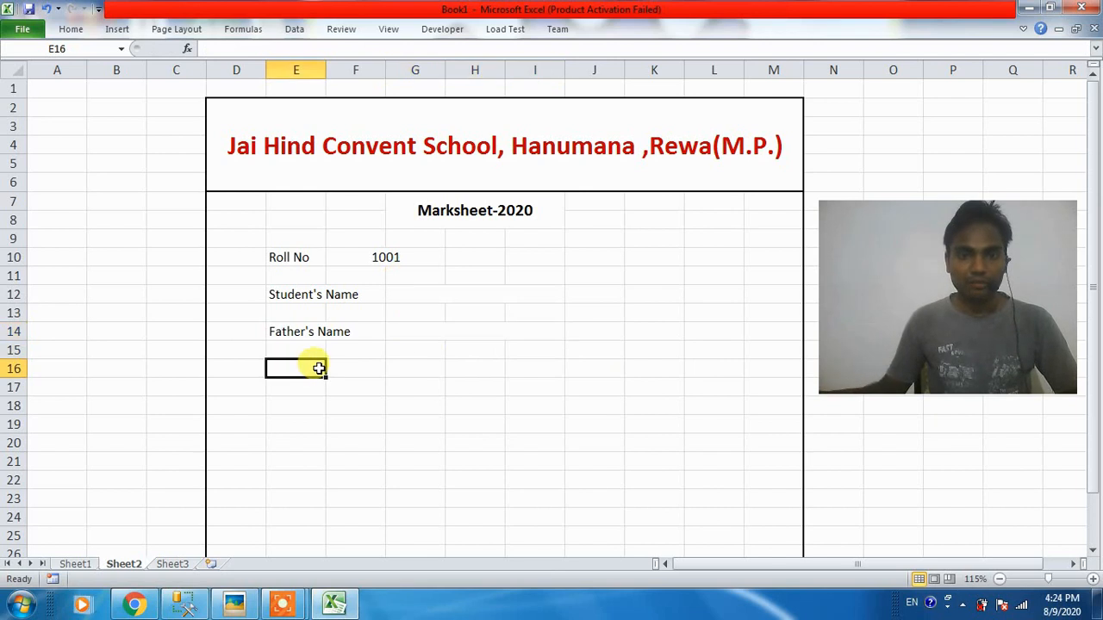
{"action": "left_click", "coordinate": [419, 367]}
{"action": "left_click", "coordinate": [408, 326]}
{"action": "key", "text": "ctrl+c"}
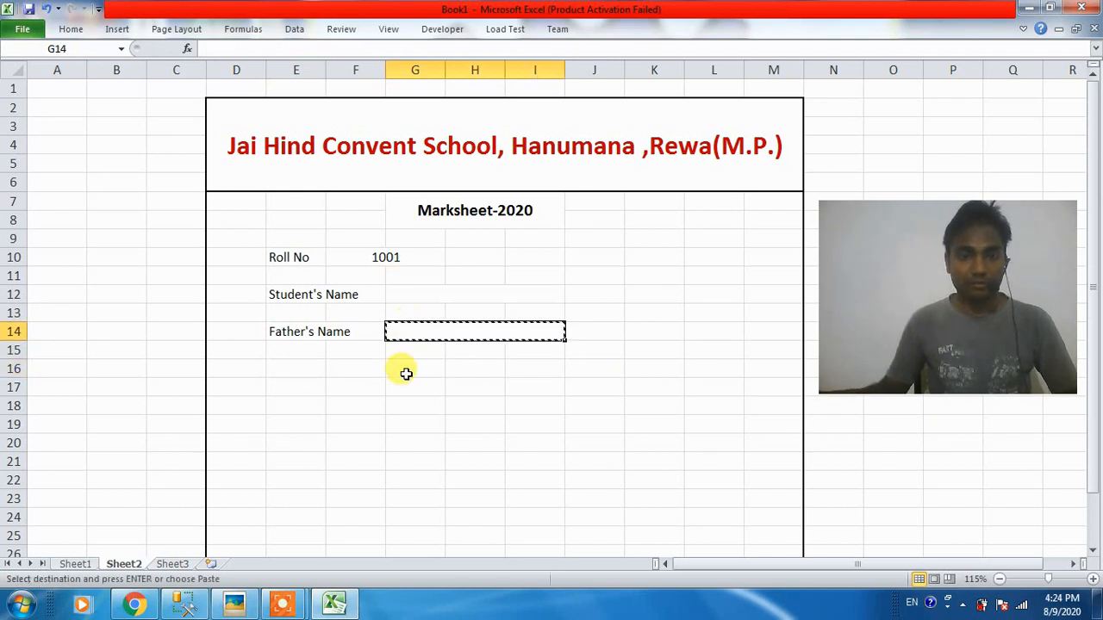
{"action": "left_click", "coordinate": [406, 370]}
{"action": "key", "text": "ctrl+v"}
Enter the label "Mother's Name" in cell E16.
{"action": "left_click", "coordinate": [300, 369]}
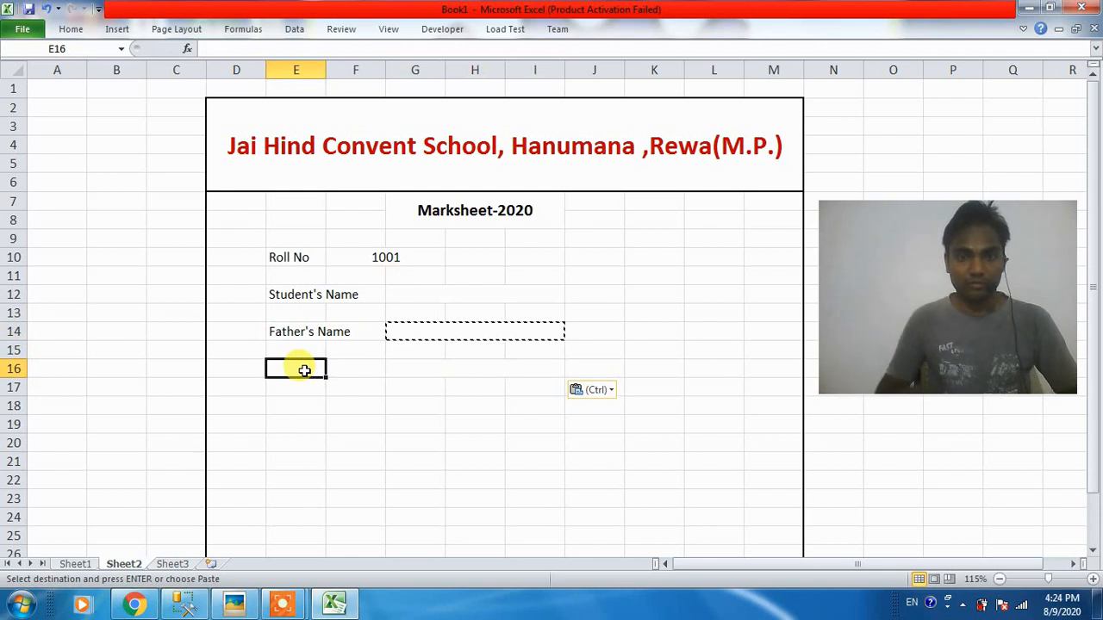
{"action": "type", "text": "Mother's N"}
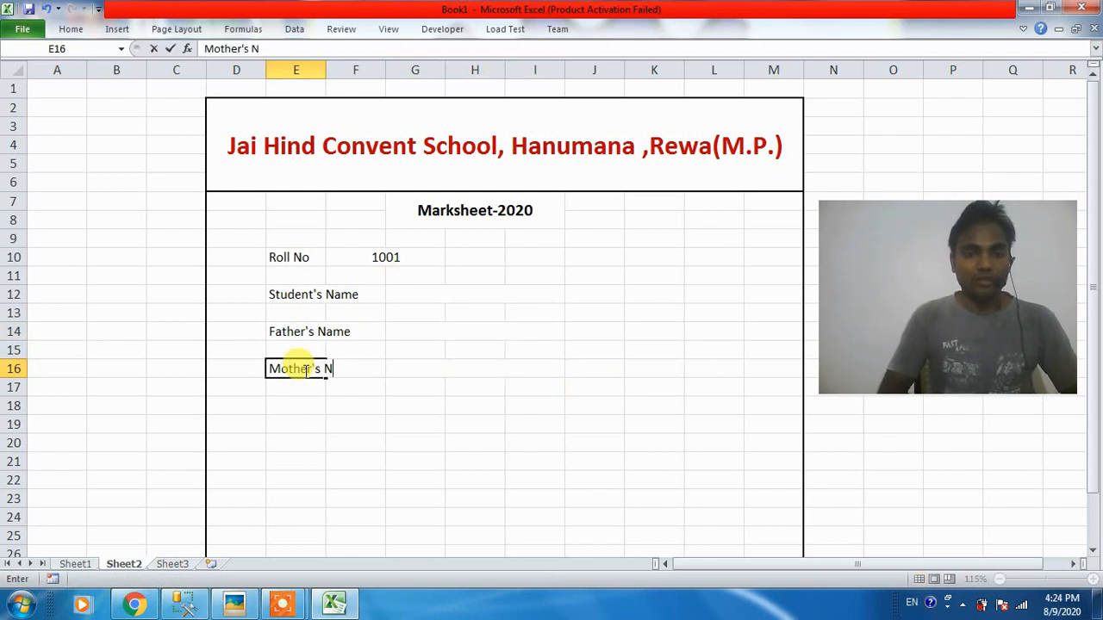
{"action": "type", "text": "ame"}
{"action": "left_click", "coordinate": [606, 495]}
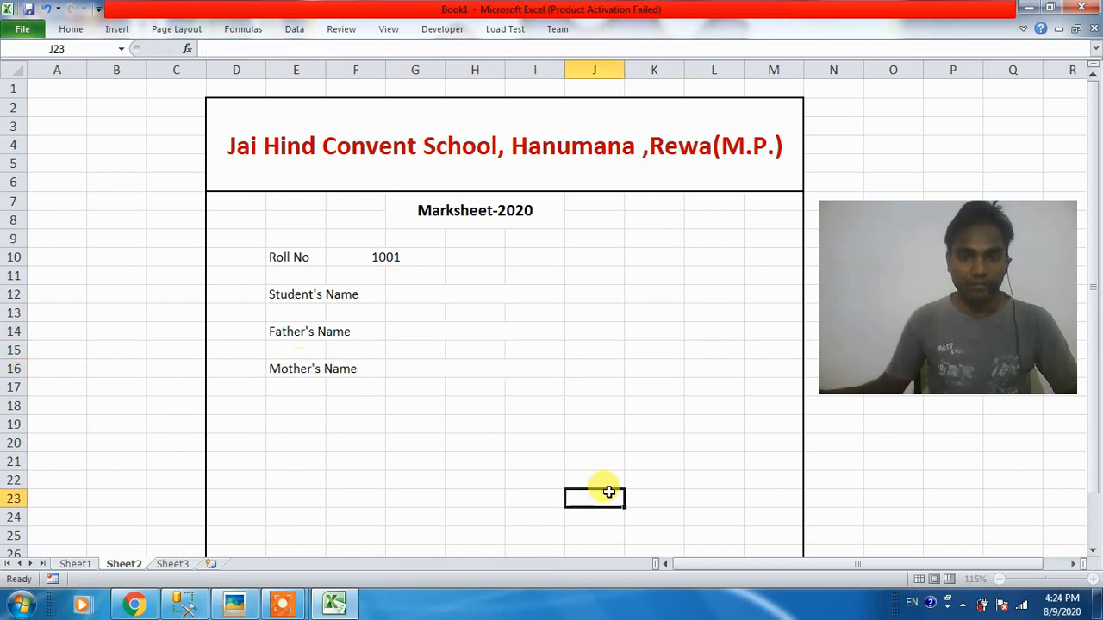
Make the labels "Roll No", "Student's Name", "Father's Name" and "Mother's Name" in column E bold.
{"action": "left_click", "coordinate": [410, 389]}
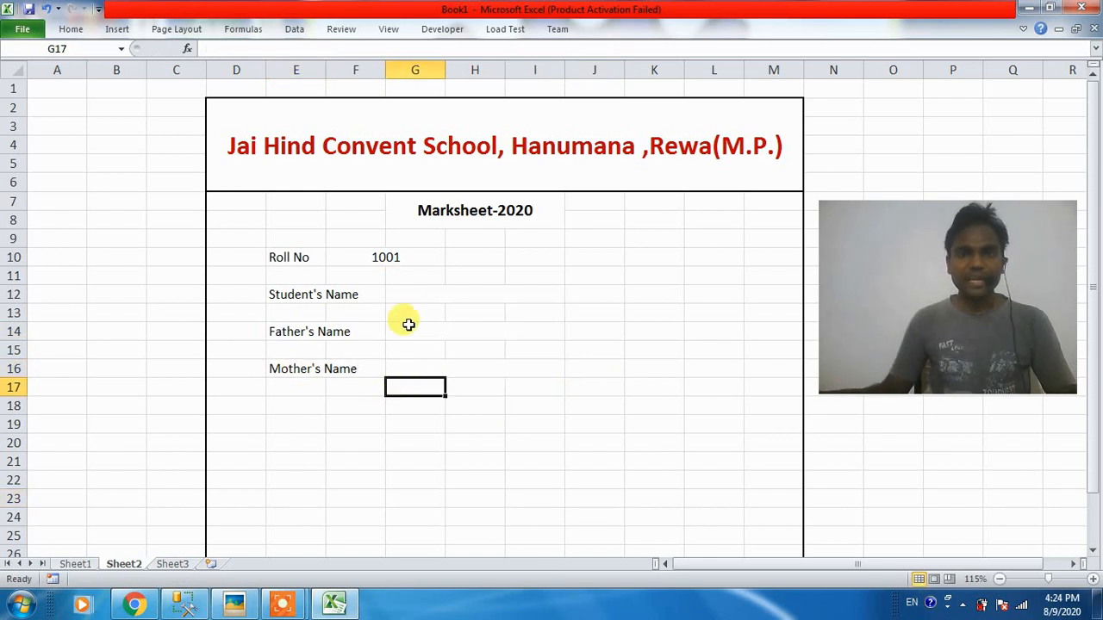
{"action": "left_click", "coordinate": [411, 295]}
{"action": "left_click", "coordinate": [285, 261]}
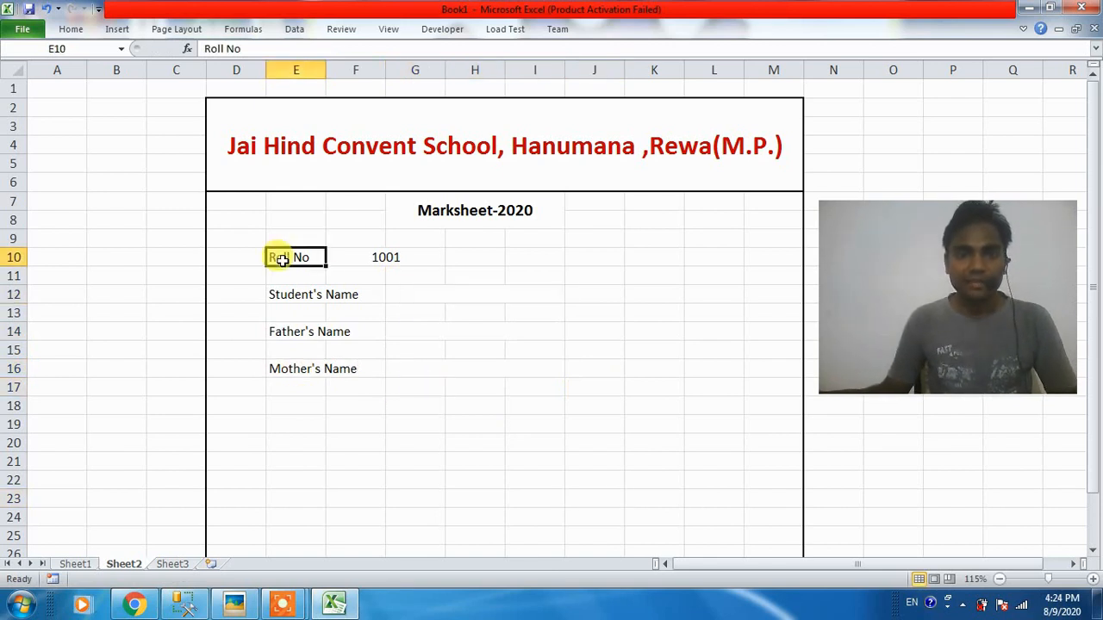
{"action": "key", "text": "ctrl+b"}
{"action": "left_click", "coordinate": [309, 307]}
{"action": "left_click", "coordinate": [310, 294]}
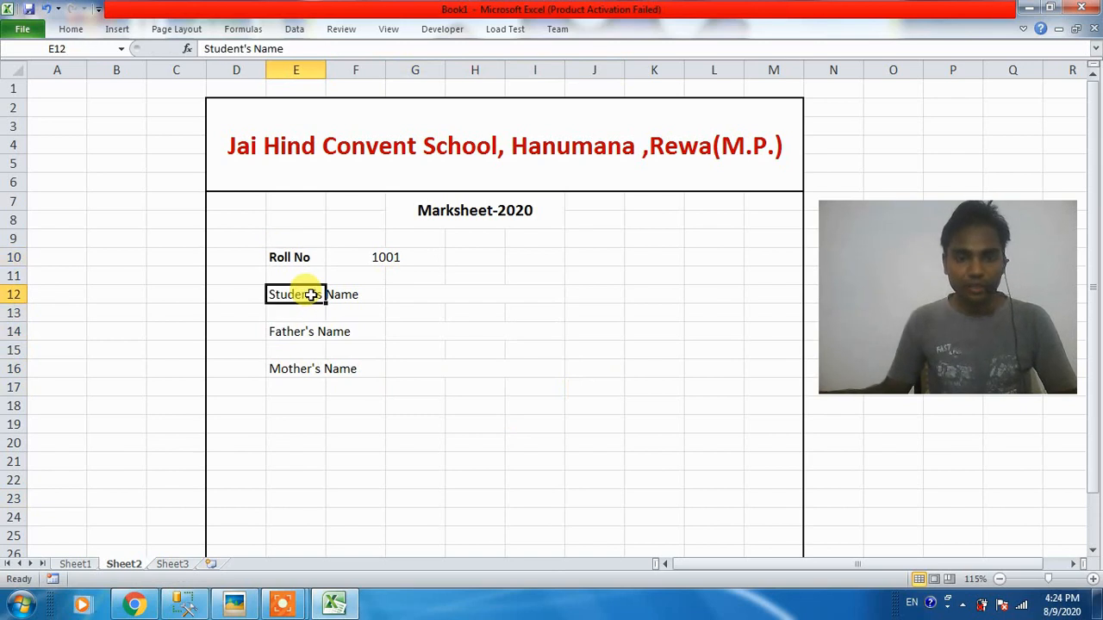
{"action": "key", "text": "ctrl+b"}
{"action": "left_click", "coordinate": [315, 334]}
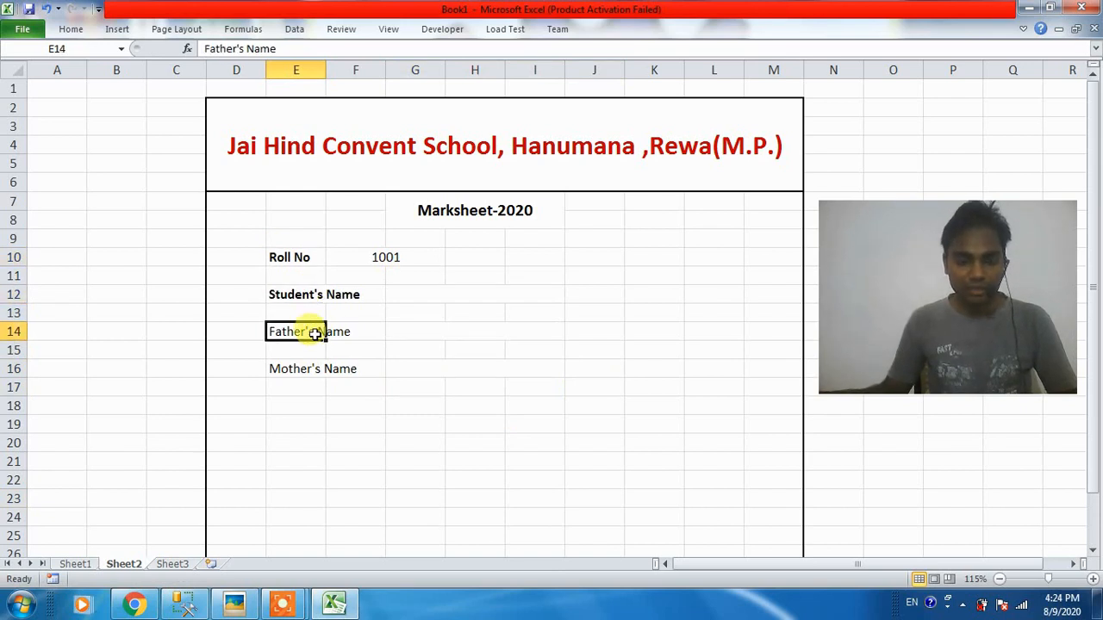
{"action": "key", "text": "ctrl+b"}
{"action": "left_click", "coordinate": [315, 370]}
{"action": "key", "text": "ctrl+b"}
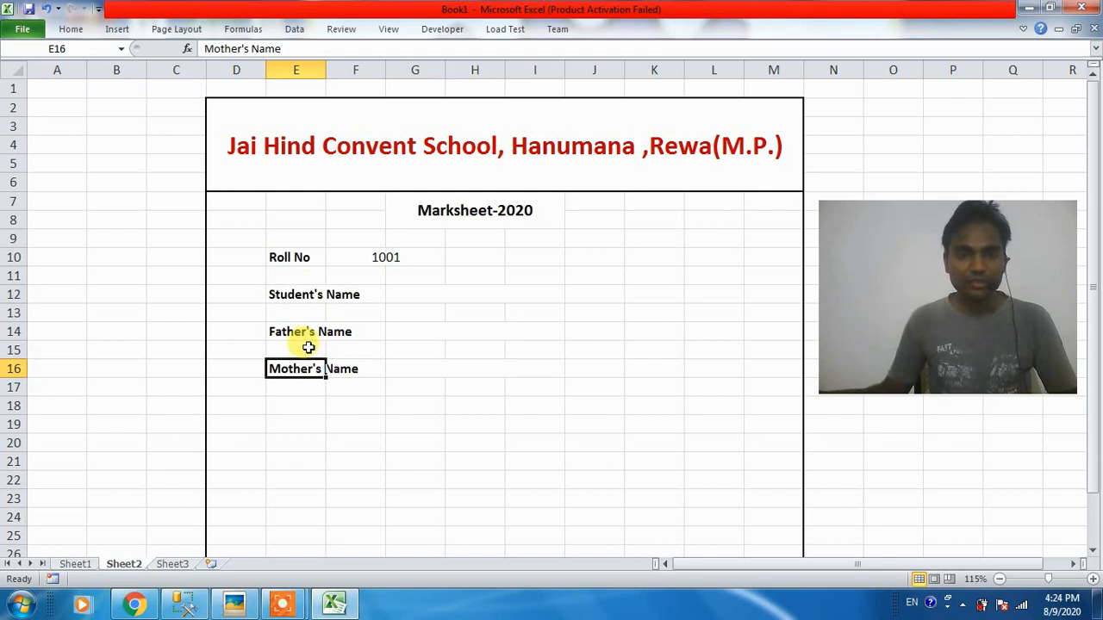
{"action": "left_click", "coordinate": [296, 350]}
Examine the student records on Sheet1, then return to the marksheet on Sheet2.
{"action": "left_click", "coordinate": [75, 565]}
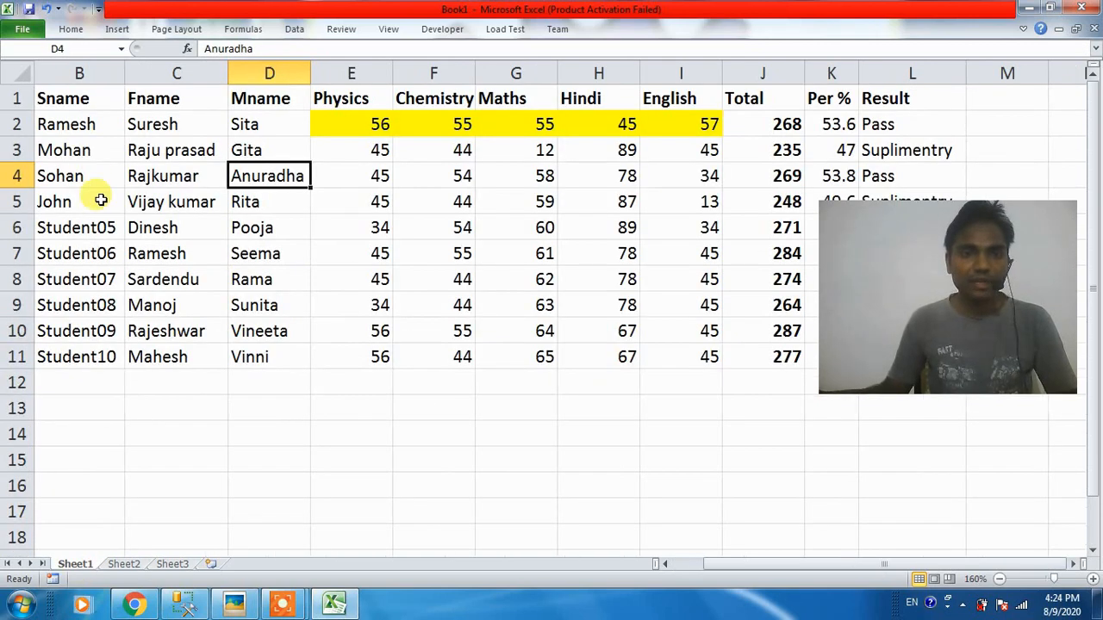
{"action": "left_click", "coordinate": [124, 564]}
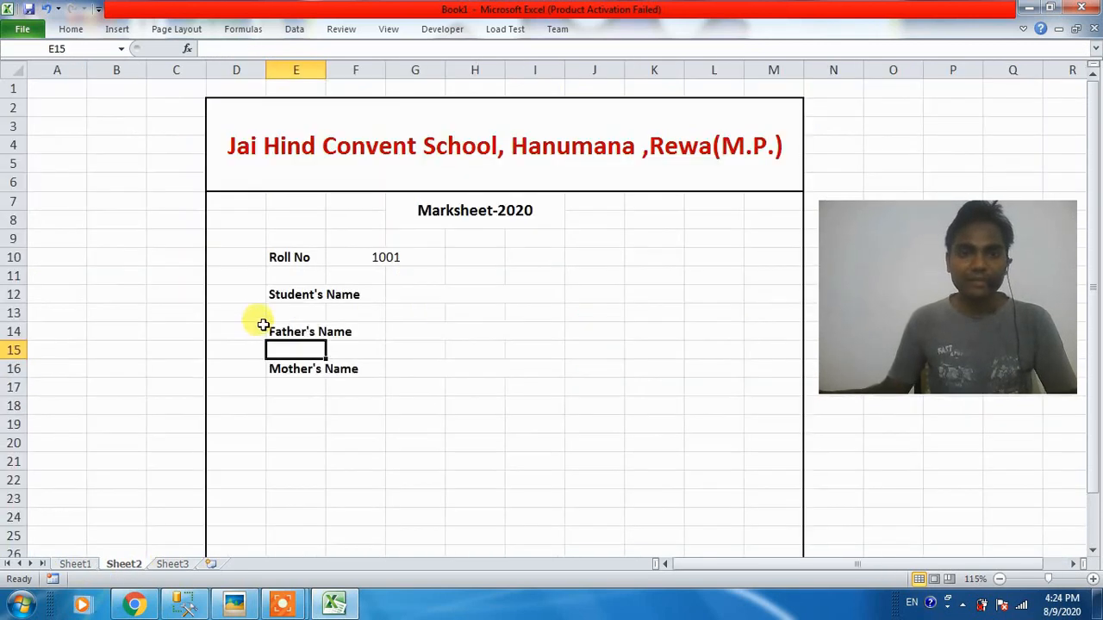
{"action": "left_click", "coordinate": [458, 307]}
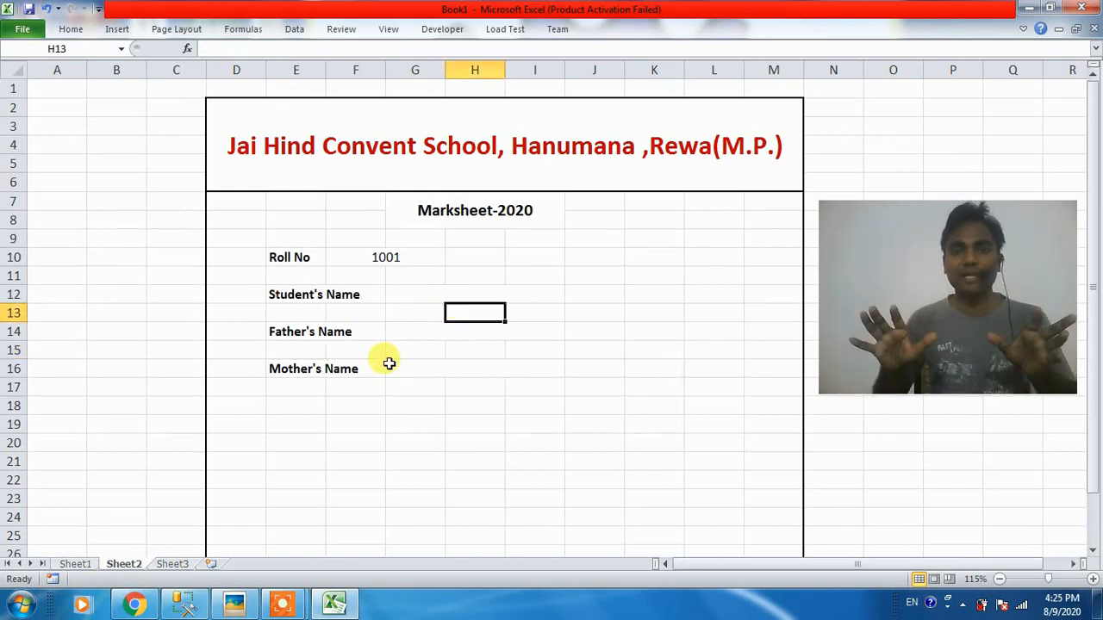
Clear the roll number from the merged cell F10:G10.
{"action": "left_click", "coordinate": [391, 261]}
{"action": "left_click", "coordinate": [468, 370]}
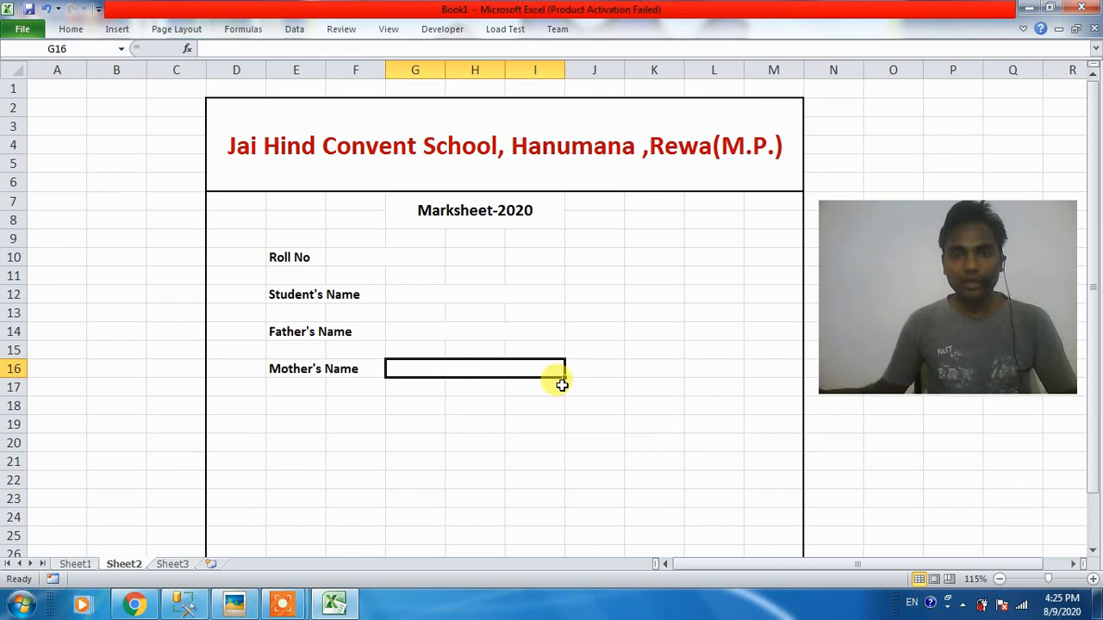
{"action": "left_click_drag", "start_coordinate": [699, 199], "coordinate": [769, 252]}
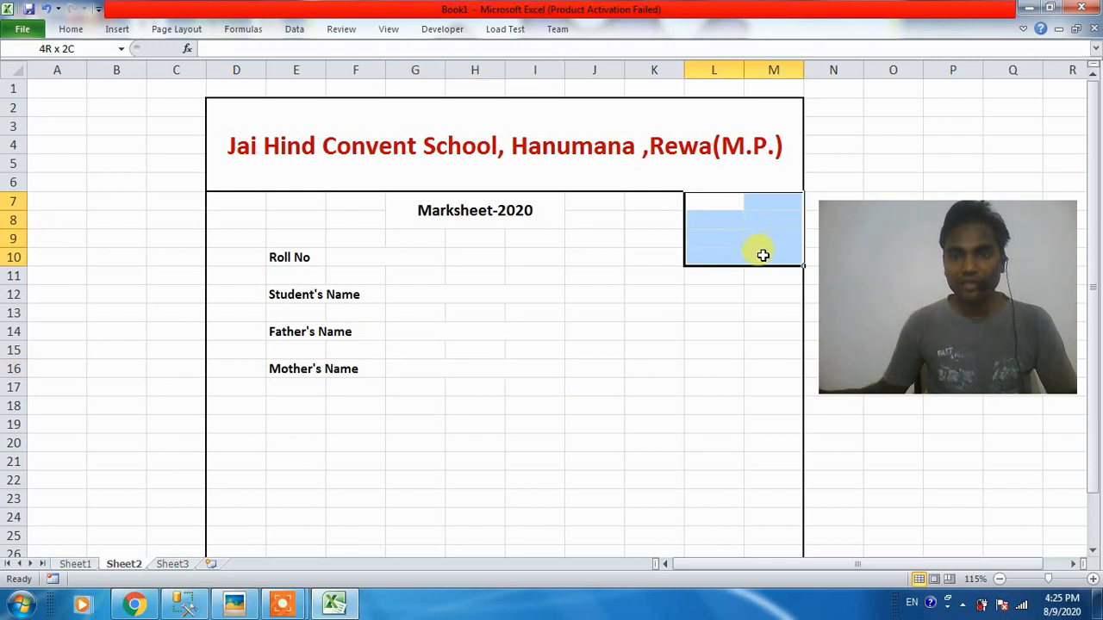
{"action": "left_click", "coordinate": [755, 259]}
{"action": "scroll", "coordinate": [313, 426], "scroll_direction": "down", "scroll_amount": 1}
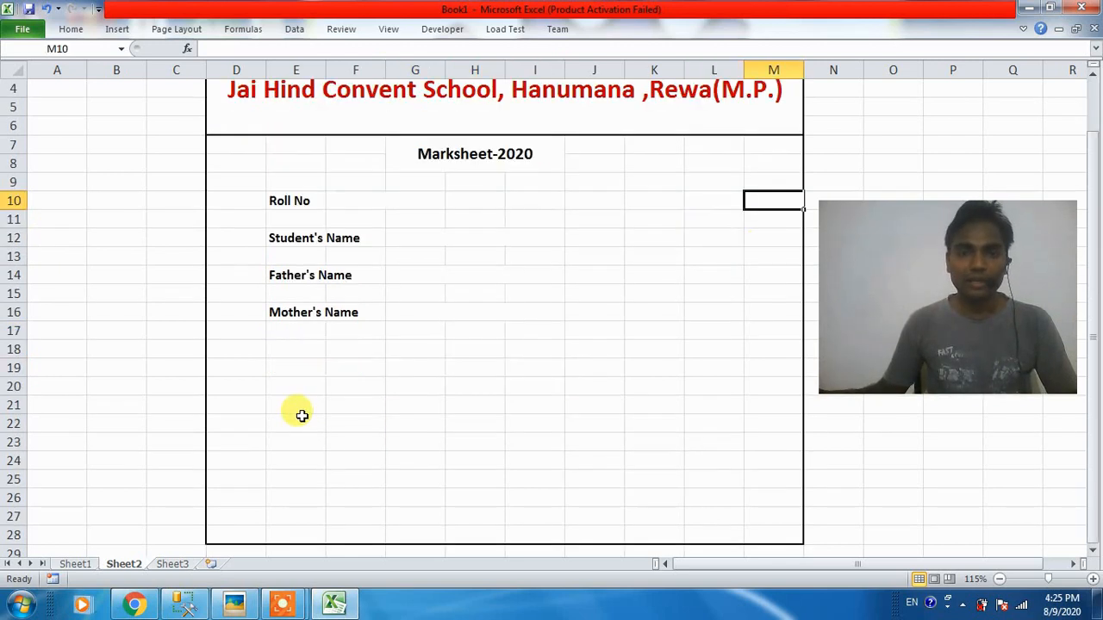
{"action": "scroll", "coordinate": [298, 413], "scroll_direction": "up", "scroll_amount": 1}
{"action": "left_click_drag", "start_coordinate": [718, 204], "coordinate": [740, 242]}
{"action": "left_click", "coordinate": [758, 274]}
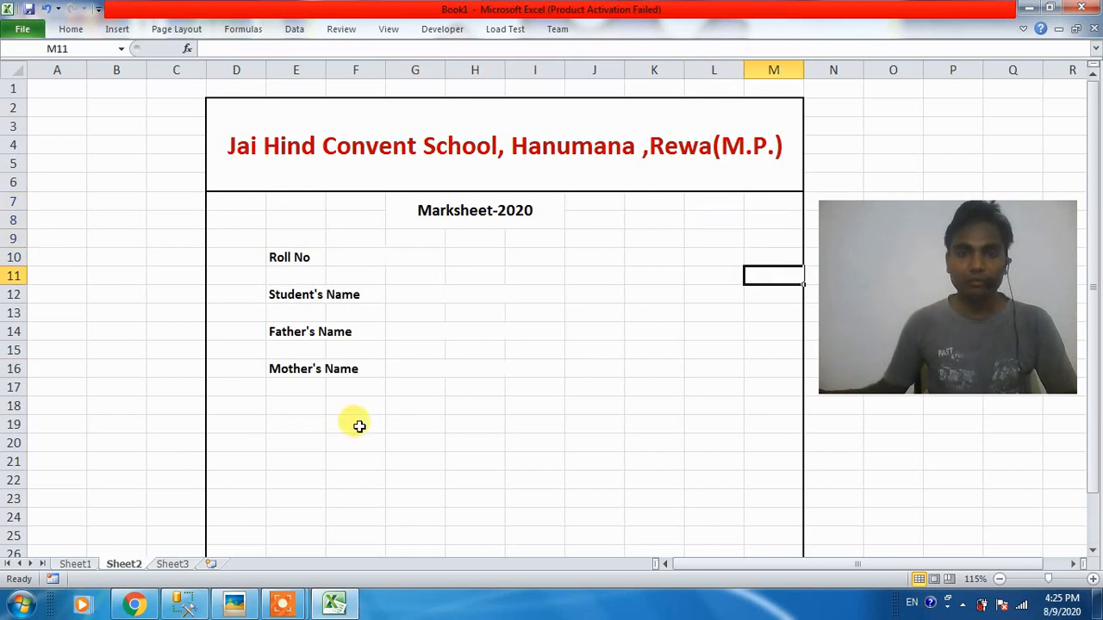
Apply All Borders to the range F18:K25 below the student fields to form the marks table.
{"action": "left_click", "coordinate": [293, 402]}
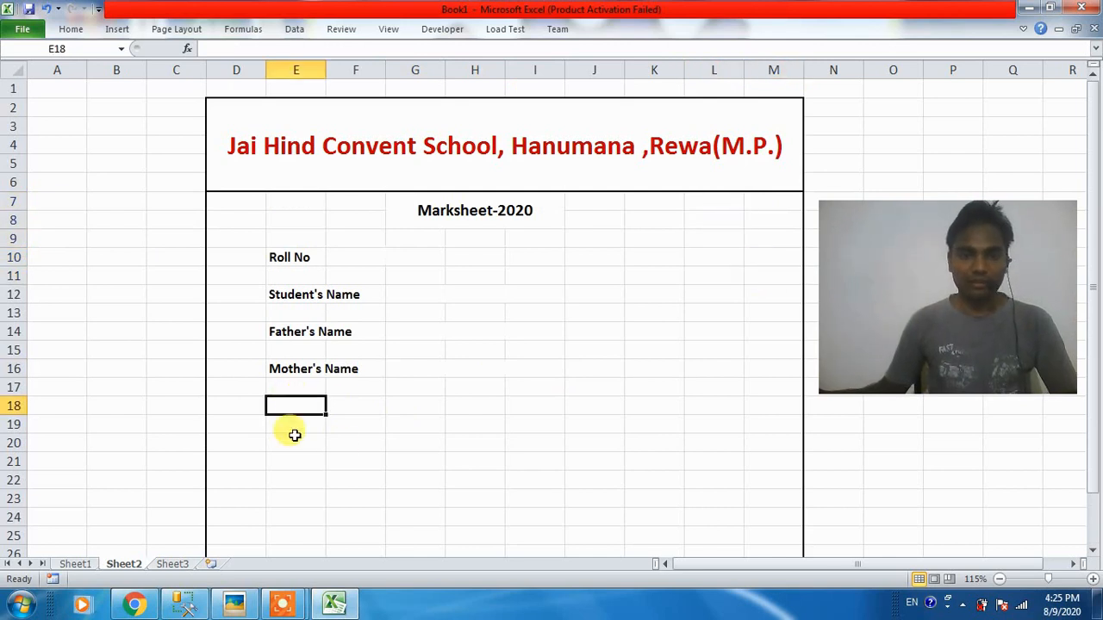
{"action": "scroll", "coordinate": [351, 440], "scroll_direction": "down", "scroll_amount": 1}
{"action": "left_click_drag", "start_coordinate": [351, 352], "coordinate": [672, 485]}
{"action": "left_click", "coordinate": [71, 29]}
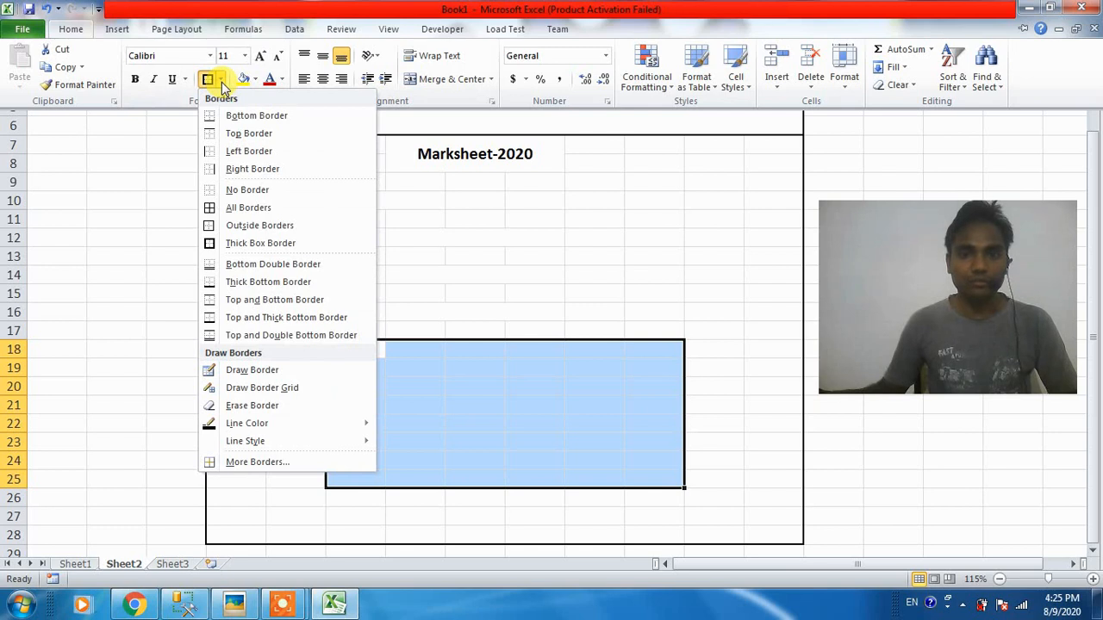
{"action": "left_click", "coordinate": [246, 208]}
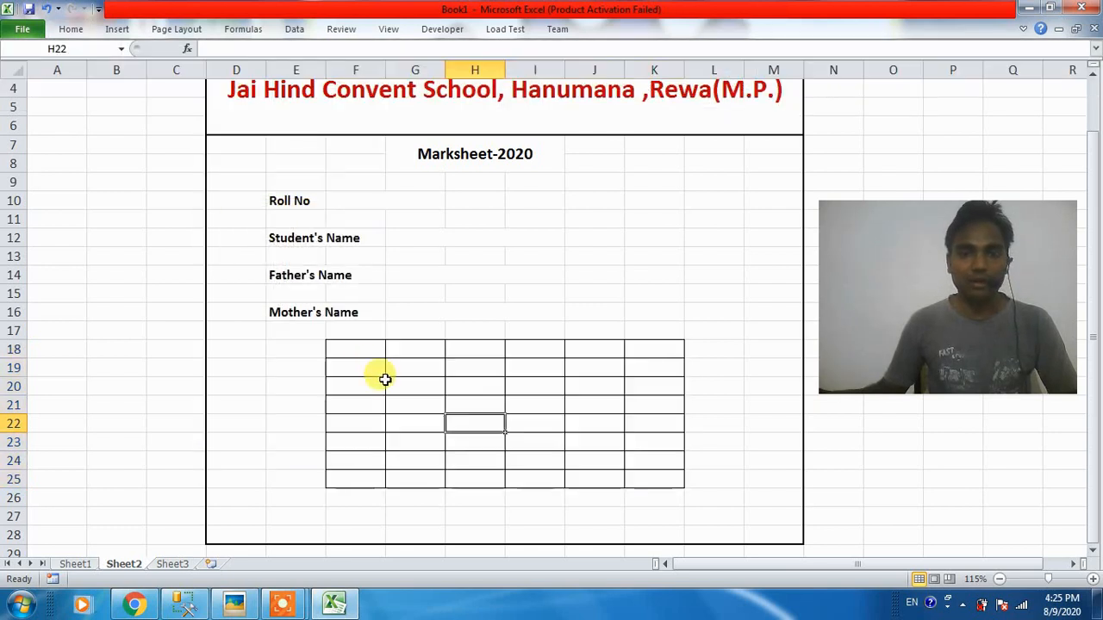
Enter the marks table headers "Sr." in F18 and "Subject" in G18.
{"action": "left_click", "coordinate": [367, 347]}
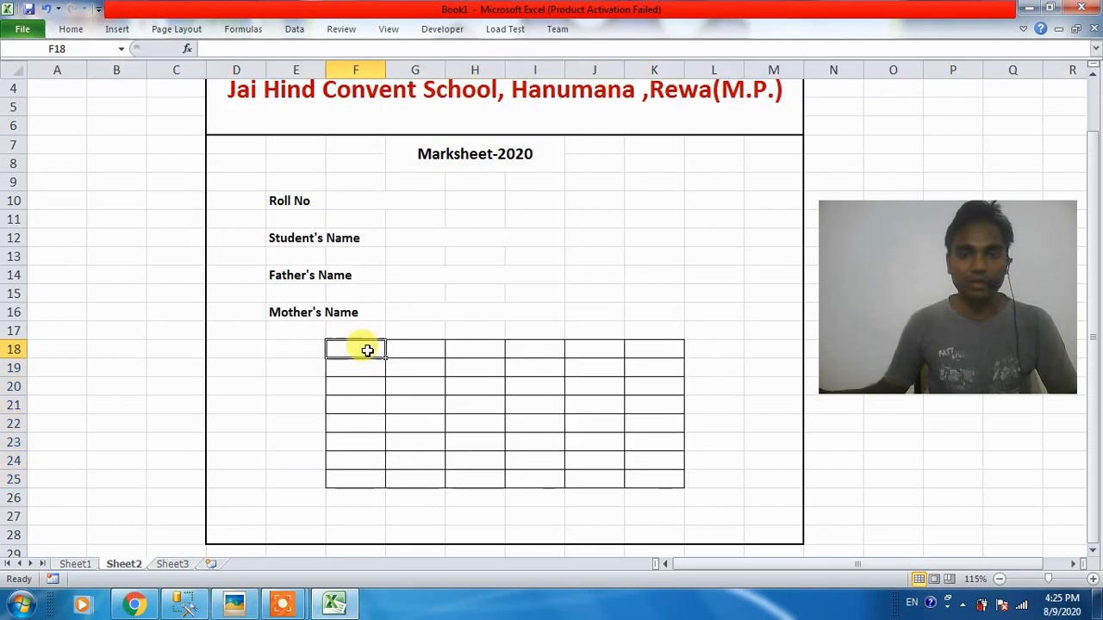
{"action": "left_click", "coordinate": [388, 201]}
{"action": "left_click", "coordinate": [352, 344]}
{"action": "type", "text": "Sr."}
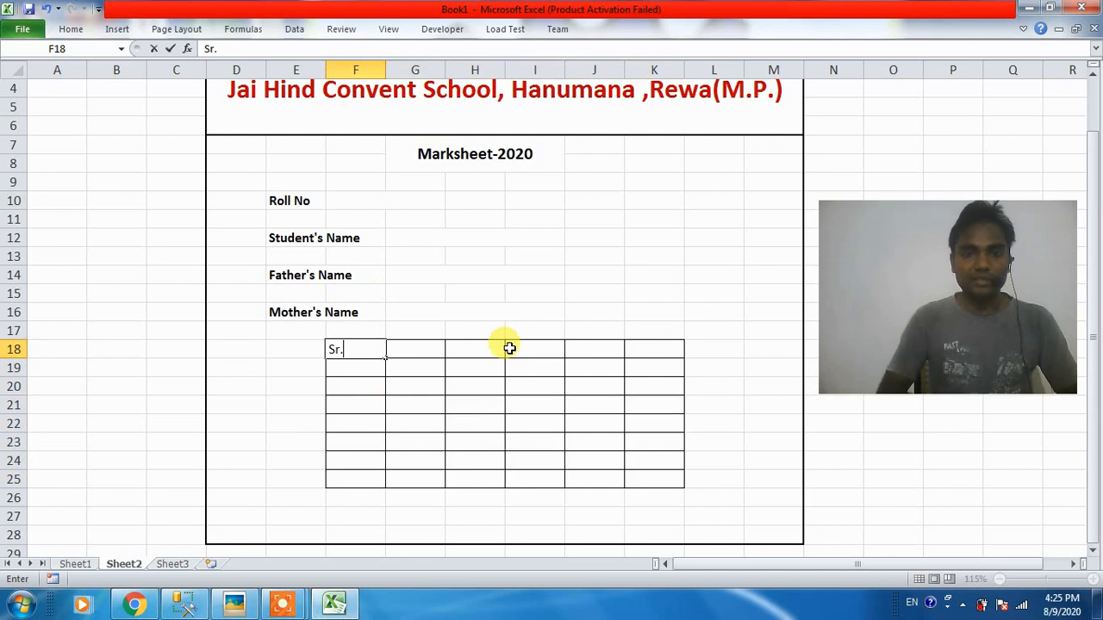
{"action": "key", "text": "Tab"}
{"action": "type", "text": "Subject"}
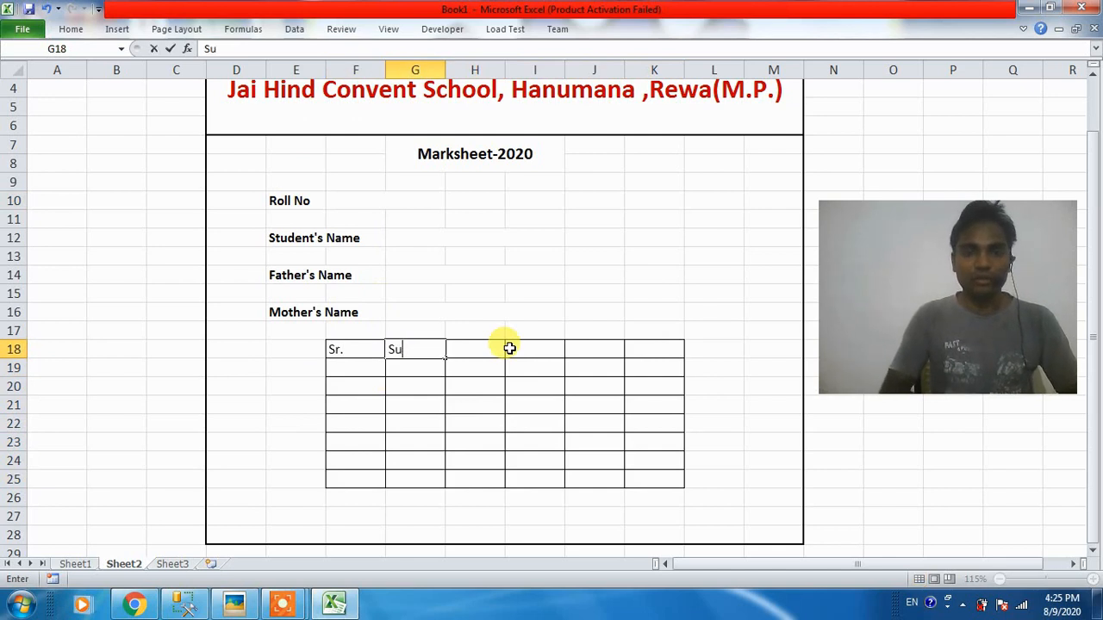
{"action": "key", "text": "Return"}
{"action": "key", "text": "Up"}
{"action": "key", "text": "Right"}
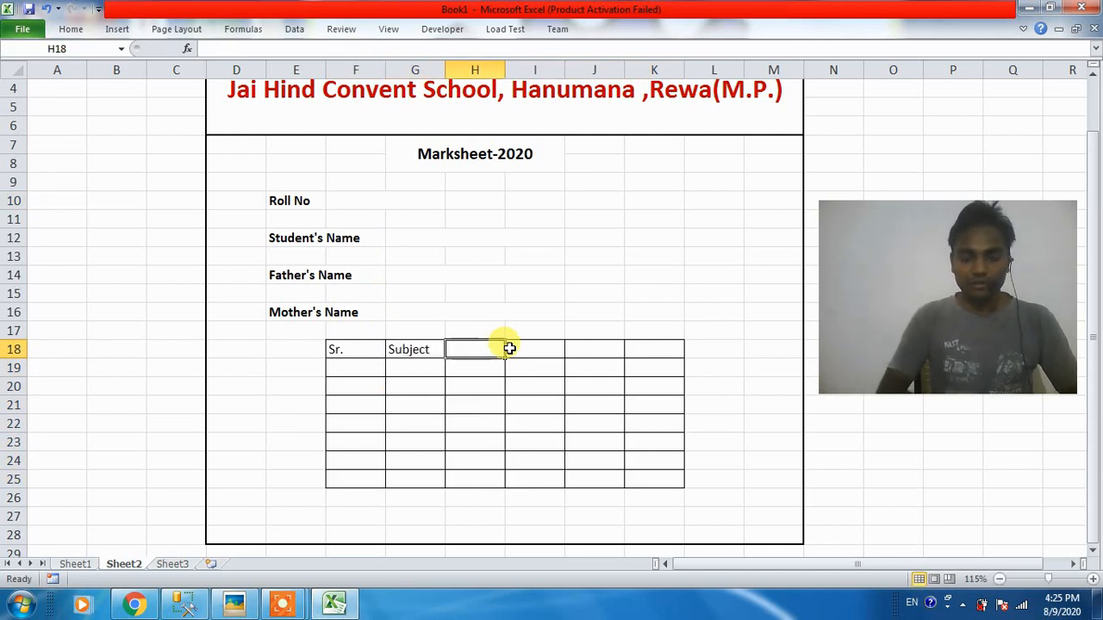
Enter the headers "Min" in H18 and "Max" in I18 of the marks table.
{"action": "type", "text": "Ma"}
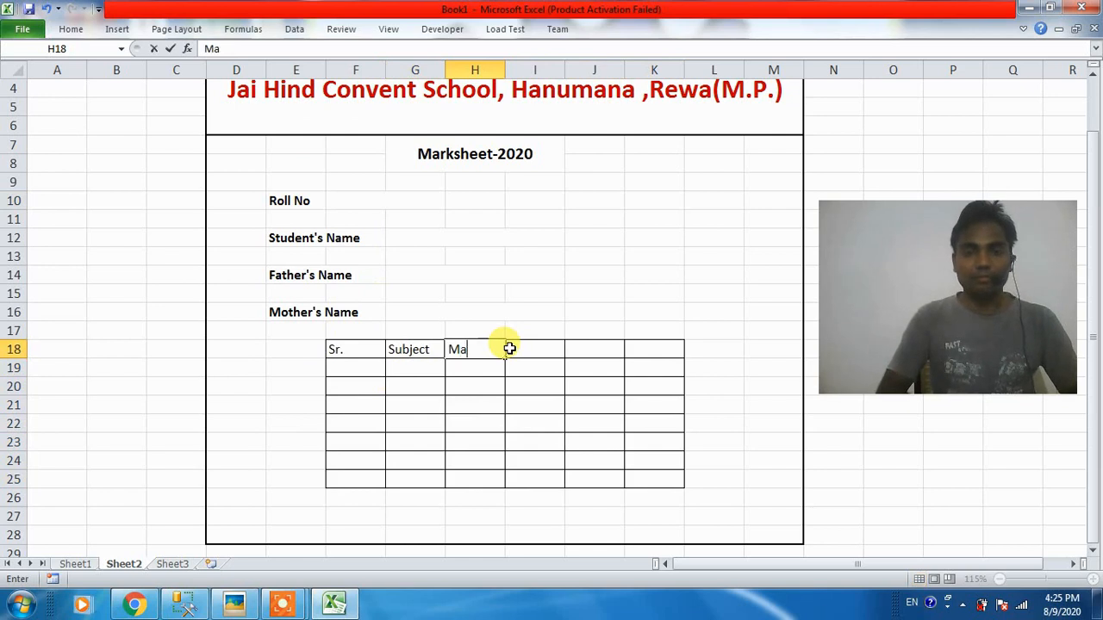
{"action": "type", "text": "x"}
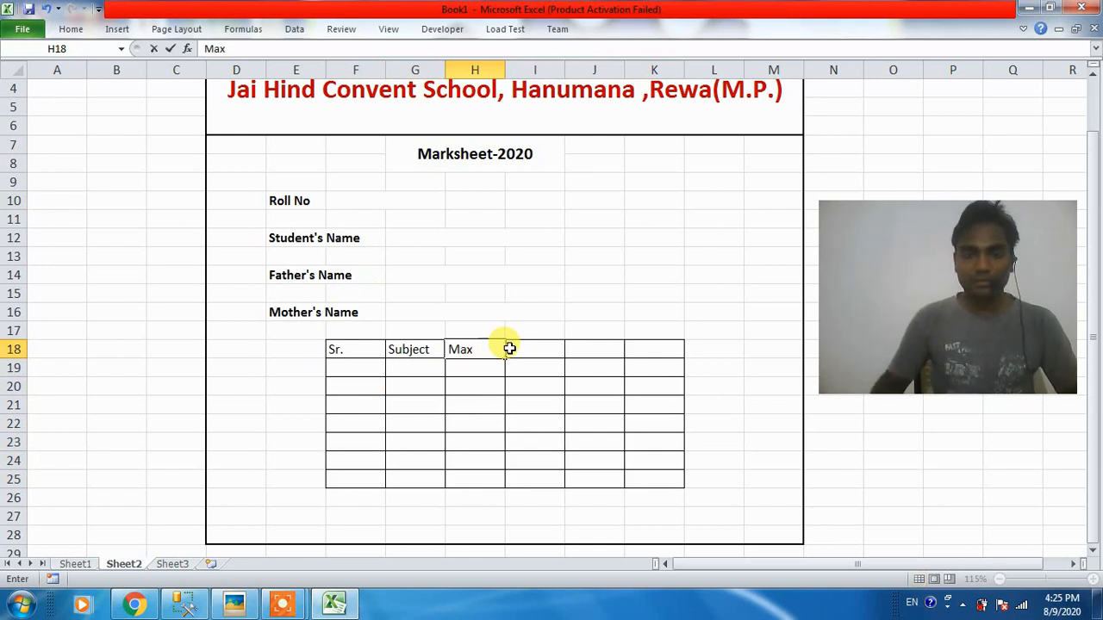
{"action": "key", "text": "BackSpace"}
{"action": "key", "text": "BackSpace"}
{"action": "type", "text": "in"}
{"action": "key", "text": "Tab"}
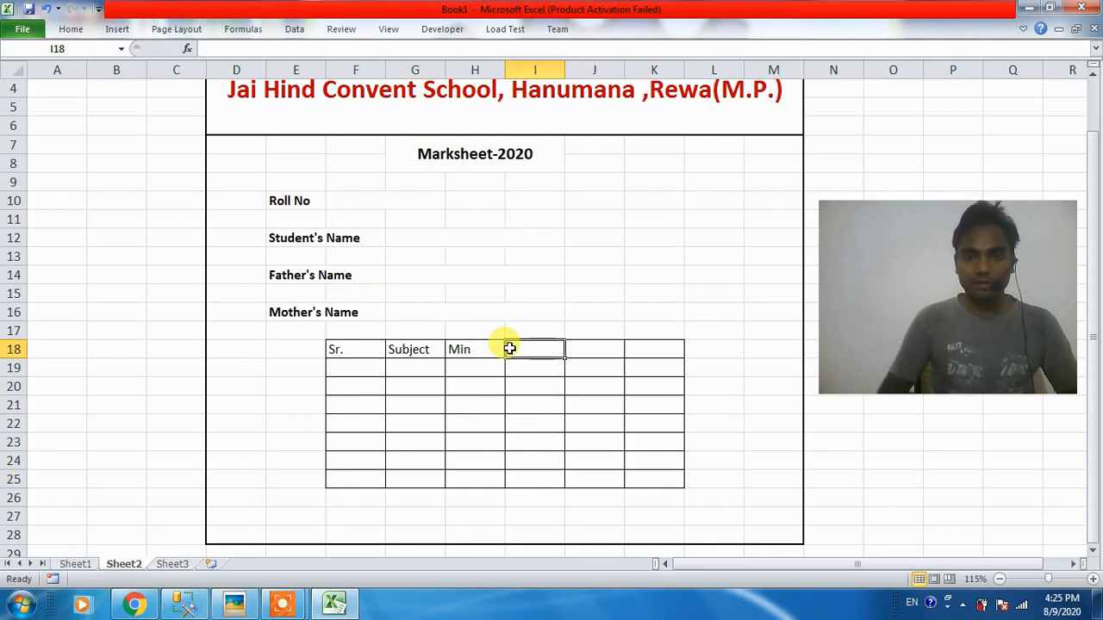
{"action": "type", "text": "Max"}
Enter the header "Obtain" in cell J18 of the marks table.
{"action": "left_click", "coordinate": [595, 354]}
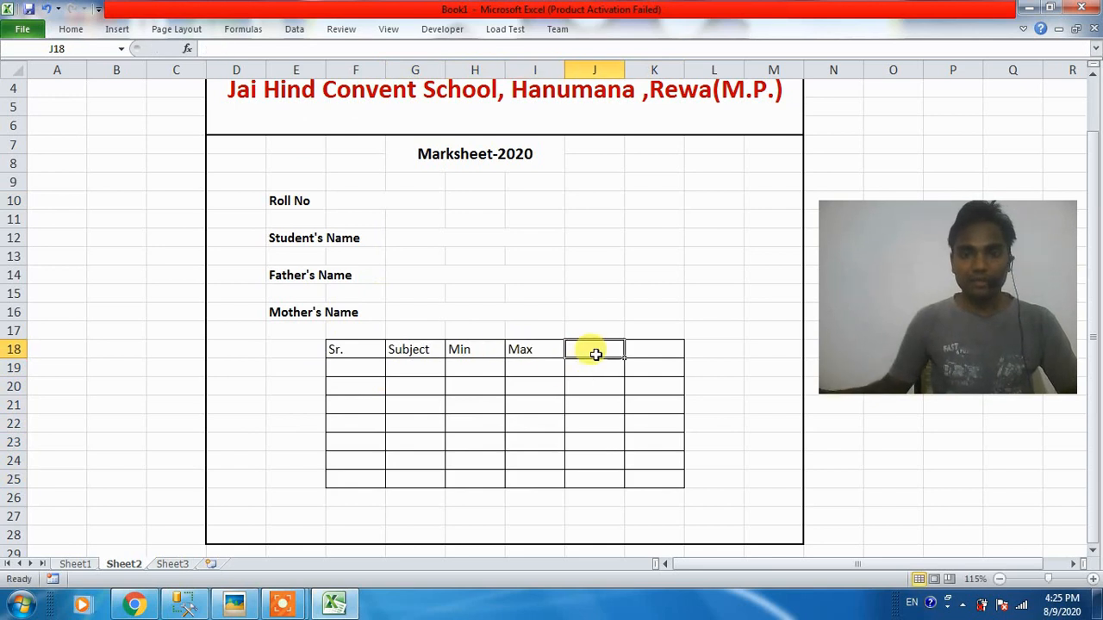
{"action": "type", "text": "Ob"}
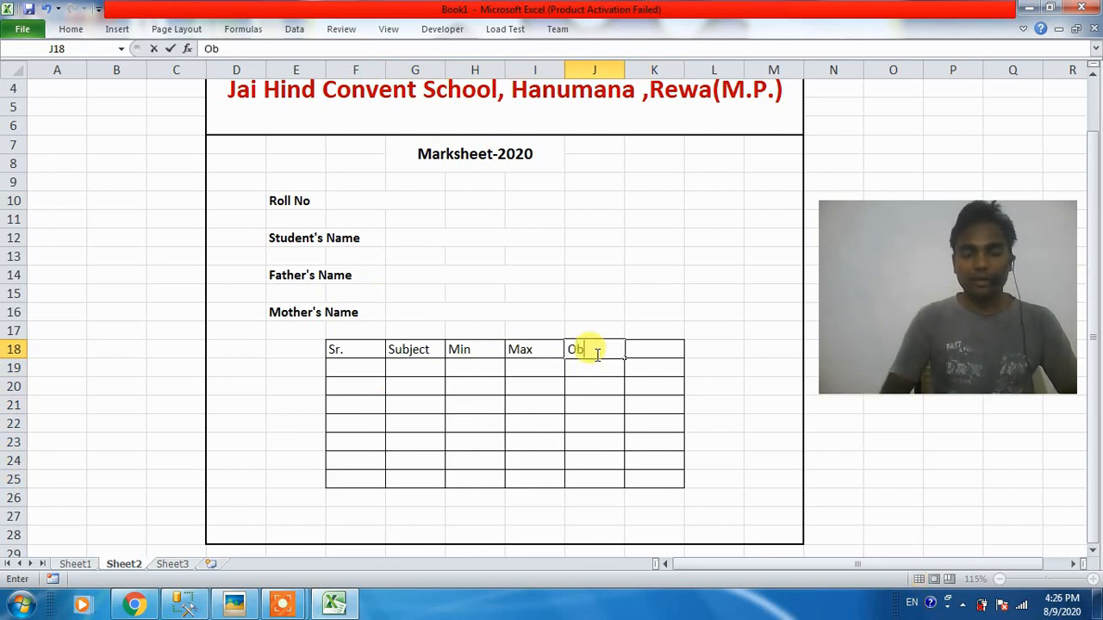
{"action": "type", "text": "tain"}
{"action": "key", "text": "Return"}
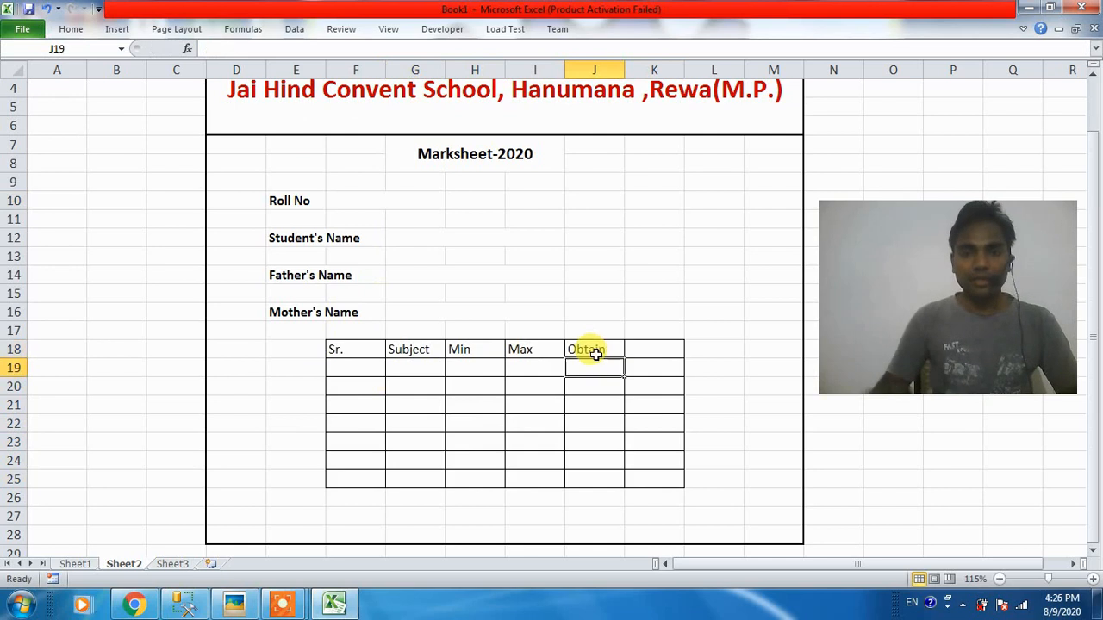
Number the marks table rows 1 to 7 as a filled series in the Sr. column, F19:F25.
{"action": "left_click", "coordinate": [357, 372]}
{"action": "type", "text": "1"}
{"action": "key", "text": "Return"}
{"action": "key", "text": "Return"}
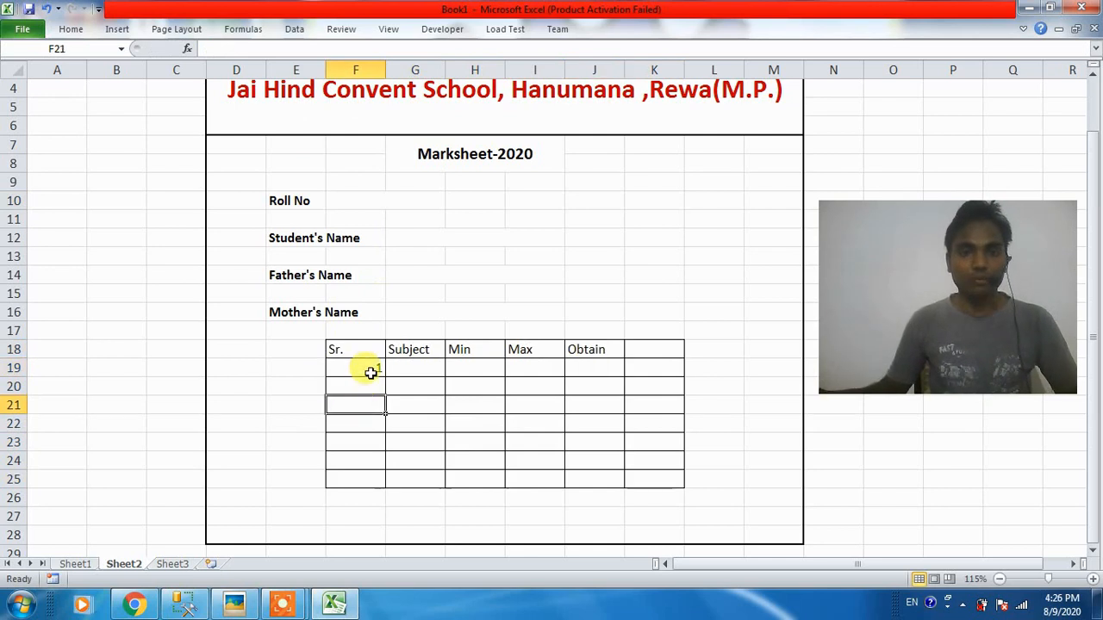
{"action": "left_click", "coordinate": [374, 369]}
{"action": "left_click_drag", "start_coordinate": [385, 372], "coordinate": [394, 485]}
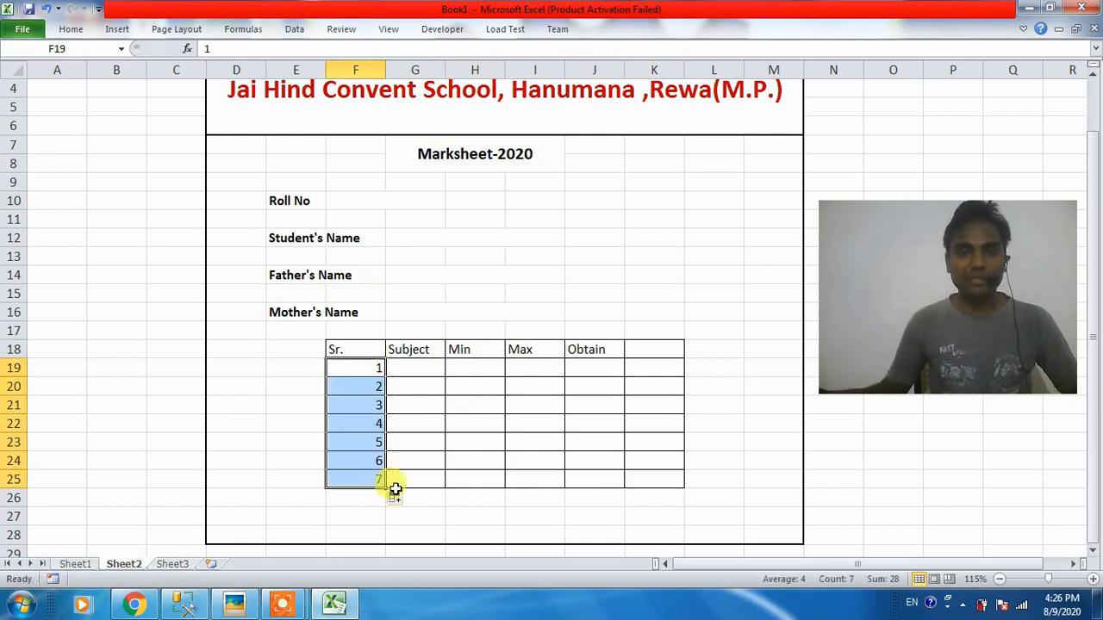
{"action": "left_click", "coordinate": [393, 389]}
Check the subject names on Sheet1 and enter "Physics" in G19 and "Chemistry" in G20 of the marks table.
{"action": "left_click", "coordinate": [421, 367]}
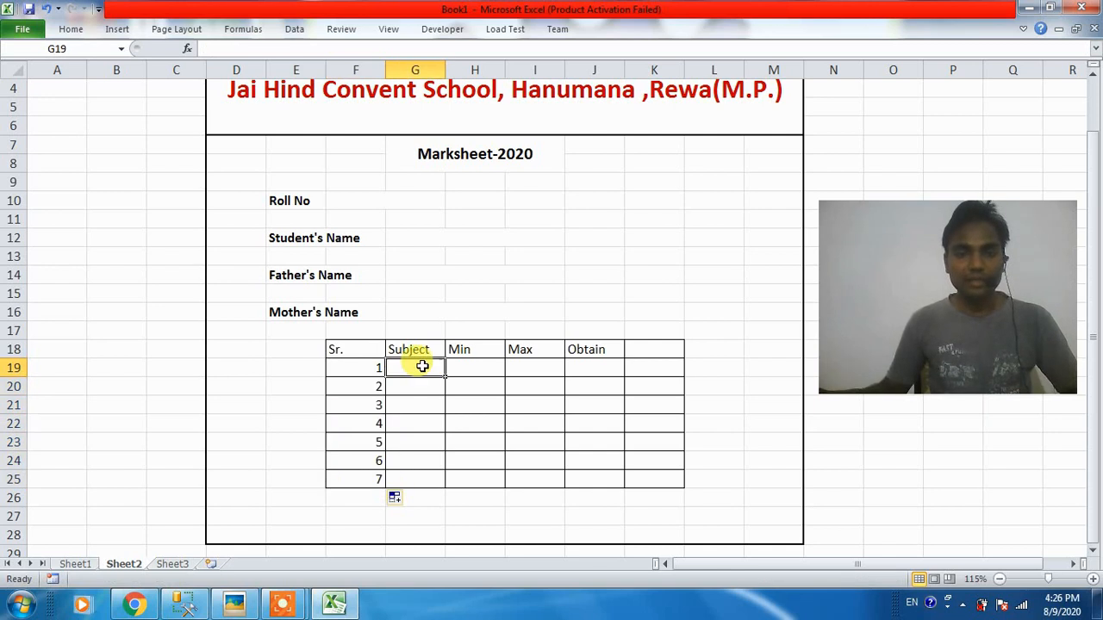
{"action": "left_click", "coordinate": [78, 565]}
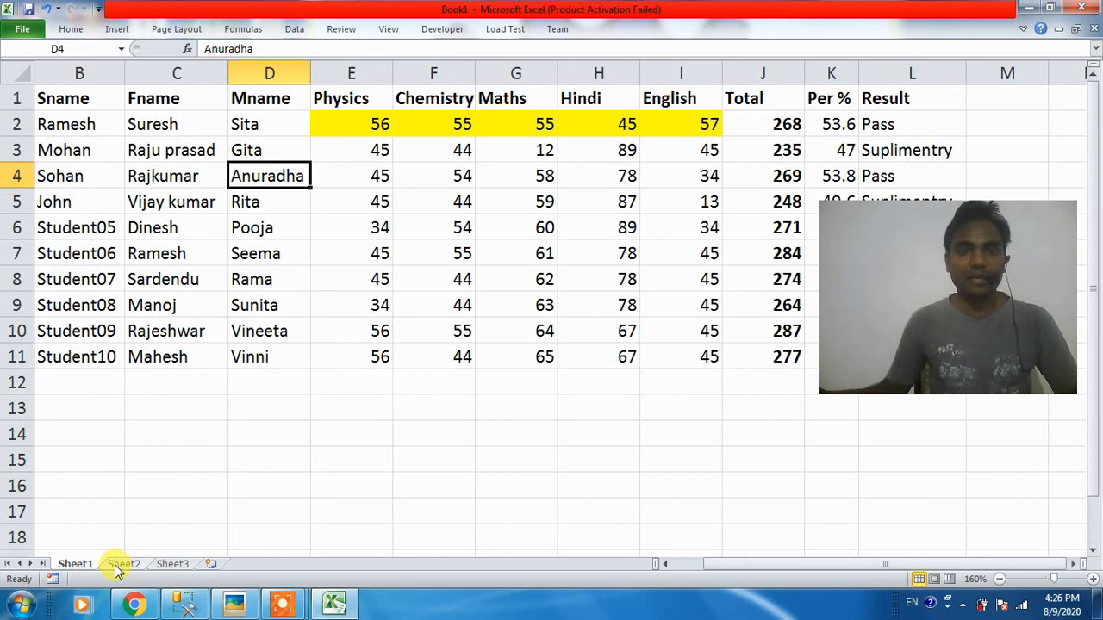
{"action": "left_click", "coordinate": [118, 564]}
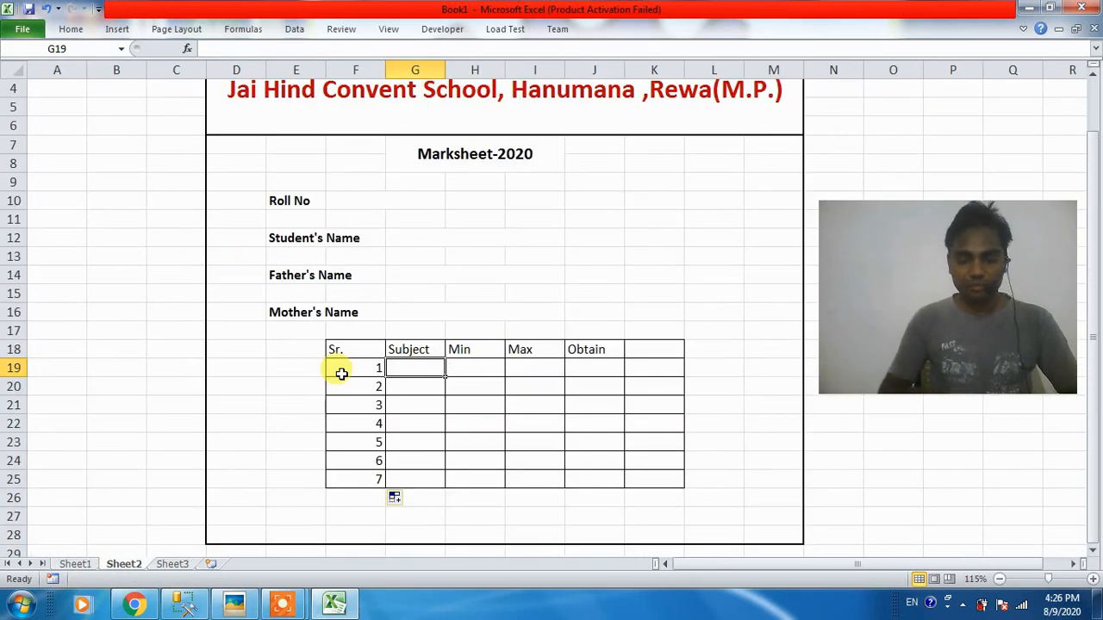
{"action": "type", "text": "Phu"}
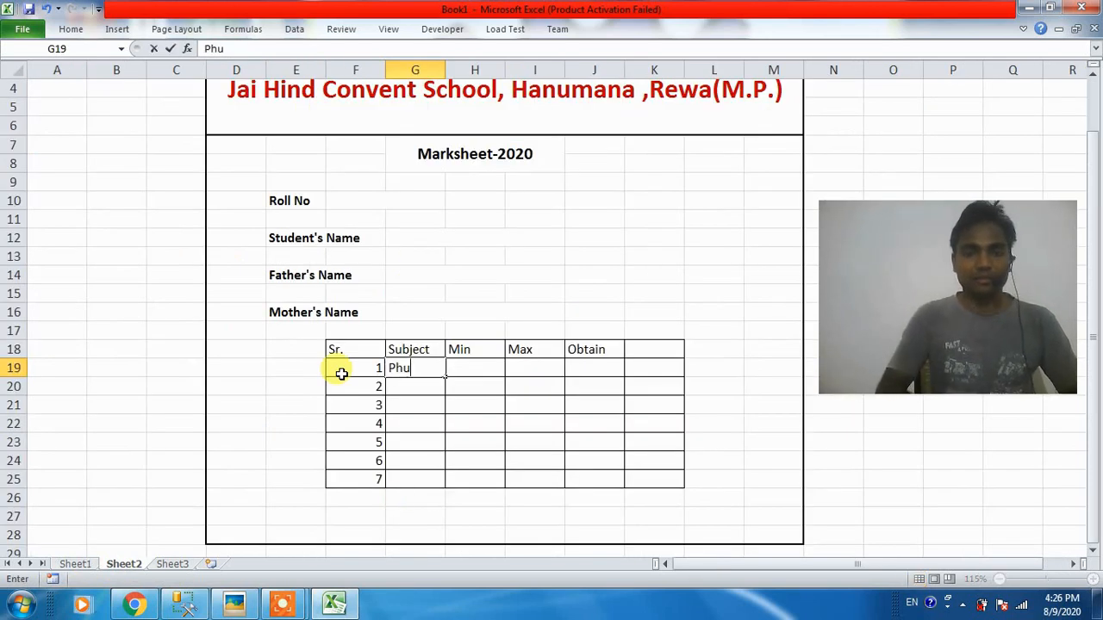
{"action": "key", "text": "BackSpace"}
{"action": "type", "text": "ysics"}
{"action": "key", "text": "Return"}
{"action": "type", "text": "C"}
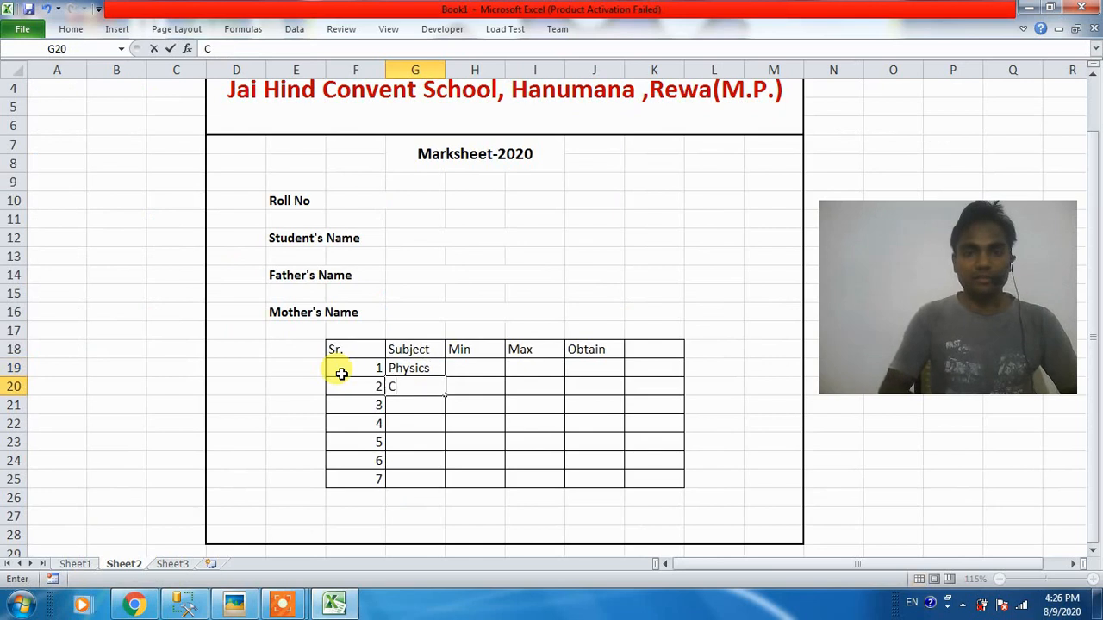
{"action": "type", "text": "hemistry"}
{"action": "key", "text": "Return"}
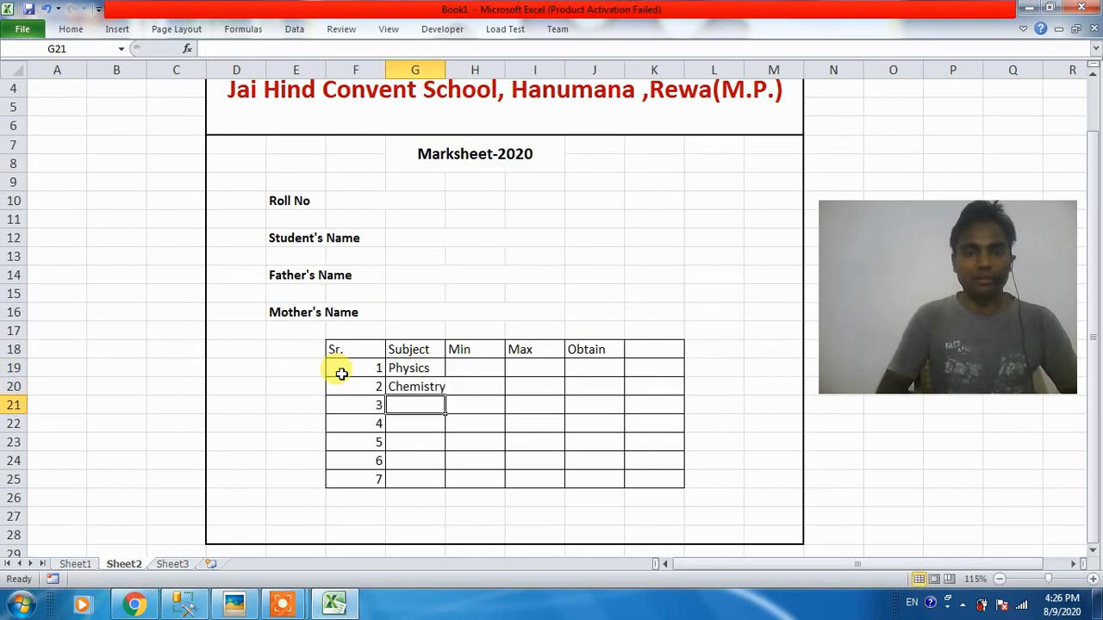
Enter the remaining subjects "Maths", "Hindi" and "English" in cells G21 to G23.
{"action": "type", "text": "Maths"}
{"action": "key", "text": "Return"}
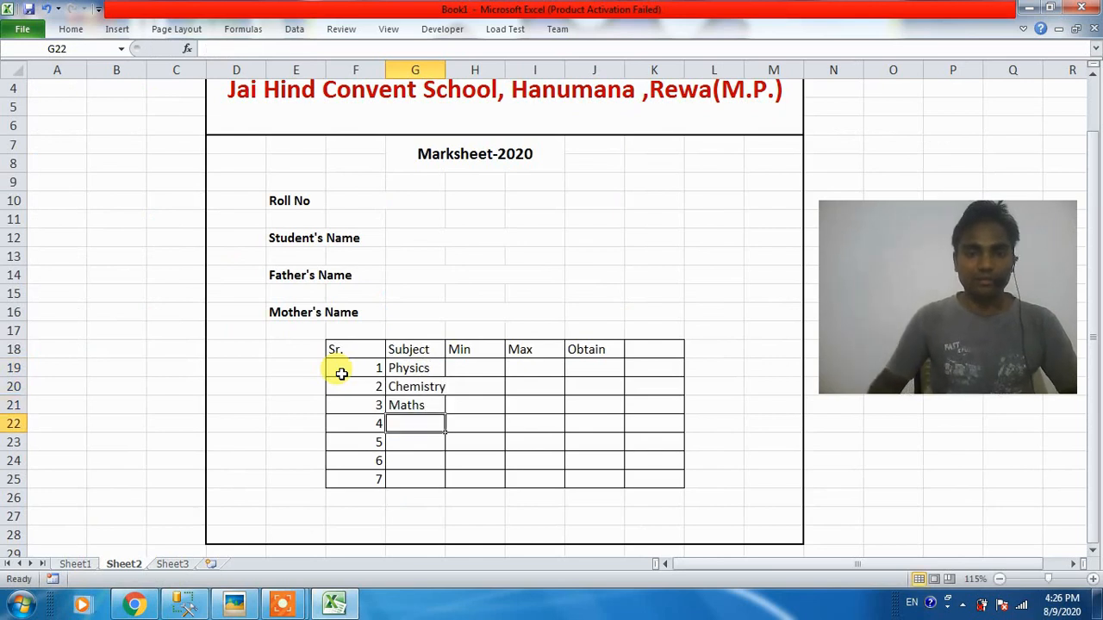
{"action": "type", "text": "Hin"}
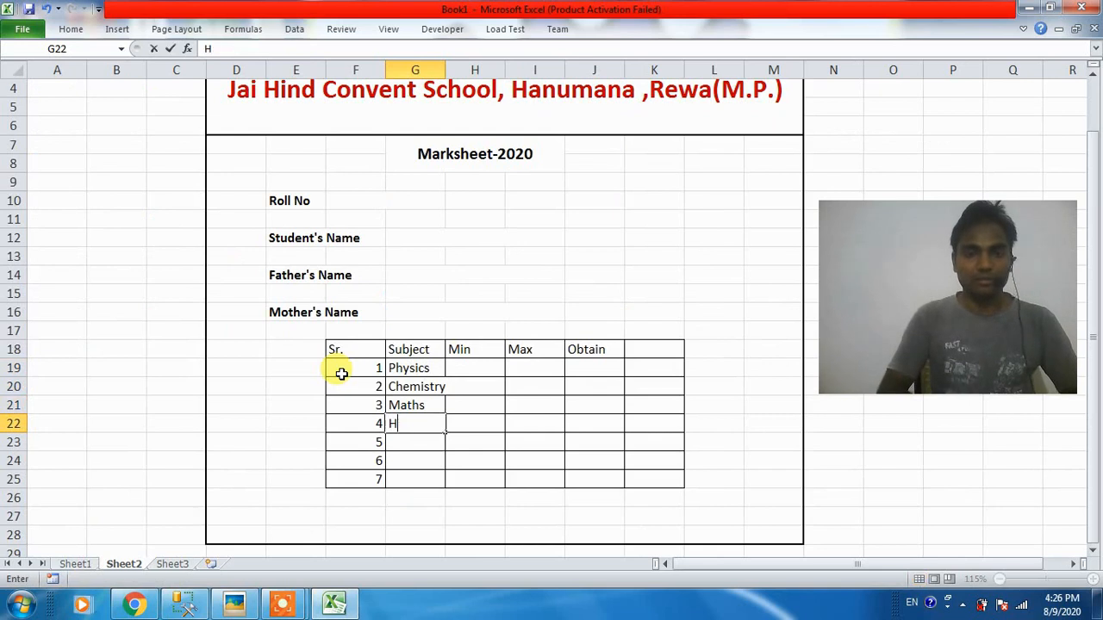
{"action": "key", "text": "BackSpace"}
{"action": "key", "text": "BackSpace"}
{"action": "type", "text": "indi"}
{"action": "key", "text": "Return"}
{"action": "type", "text": "Eng"}
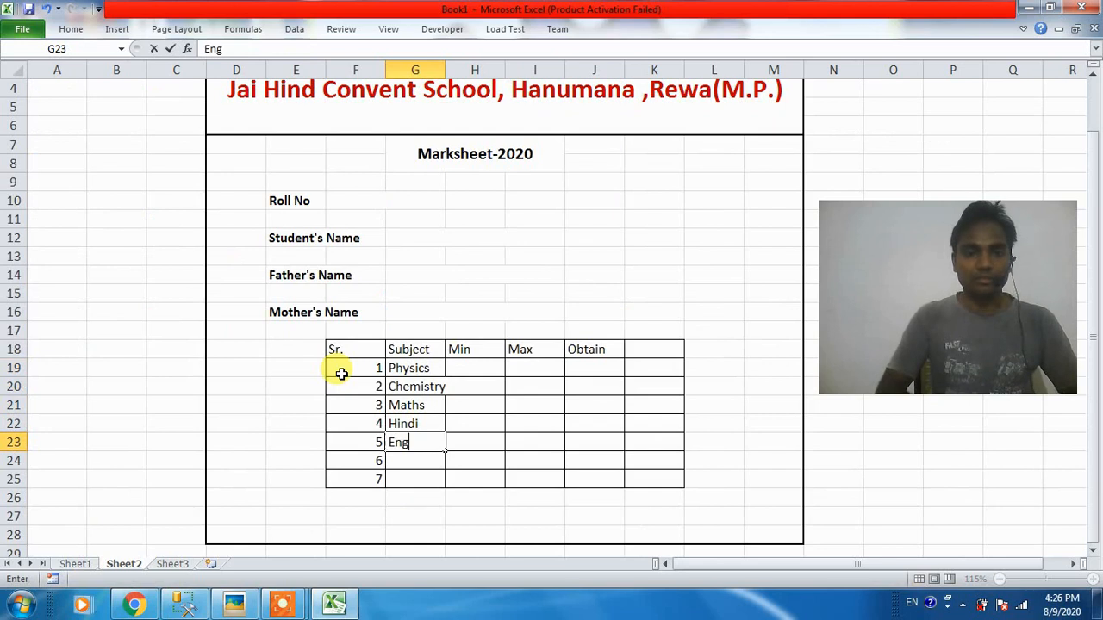
{"action": "type", "text": "lish"}
{"action": "key", "text": "Return"}
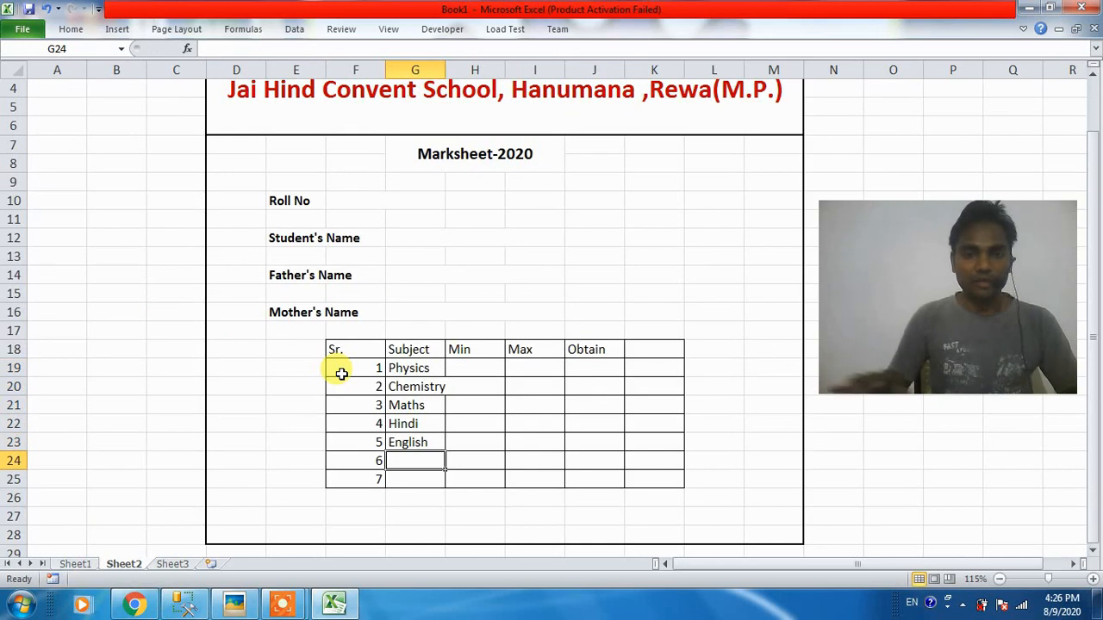
Remove the surplus serial numbers 6 and 7 by deleting their sheet rows, and autofit the width of column G.
{"action": "left_click", "coordinate": [370, 476]}
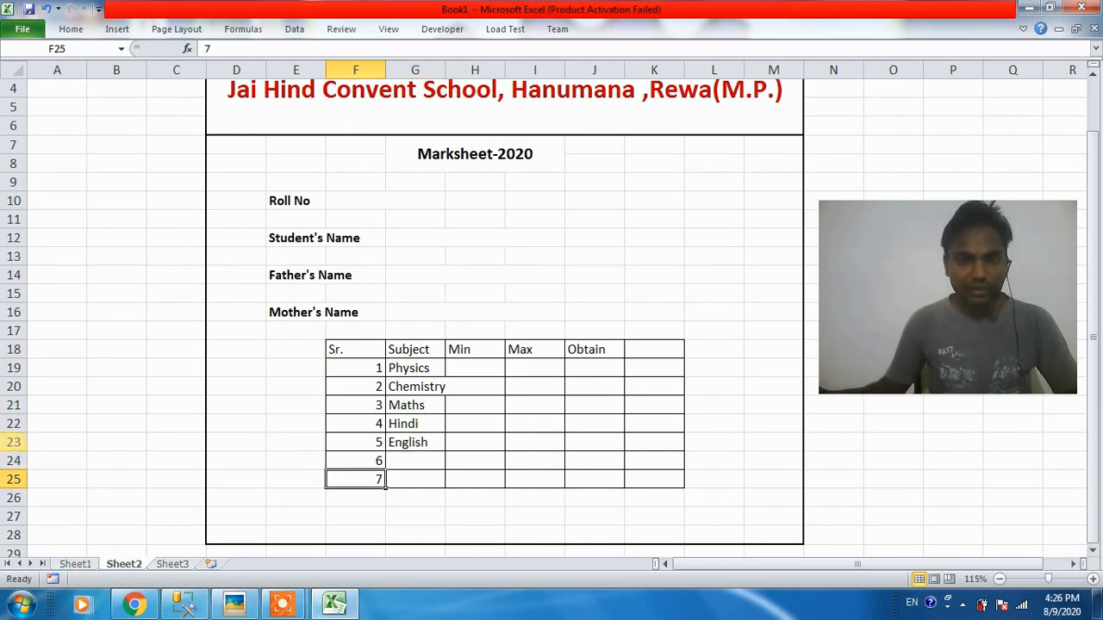
{"action": "left_click", "coordinate": [14, 443]}
{"action": "left_click", "coordinate": [14, 461]}
{"action": "key", "text": "ctrl+minus"}
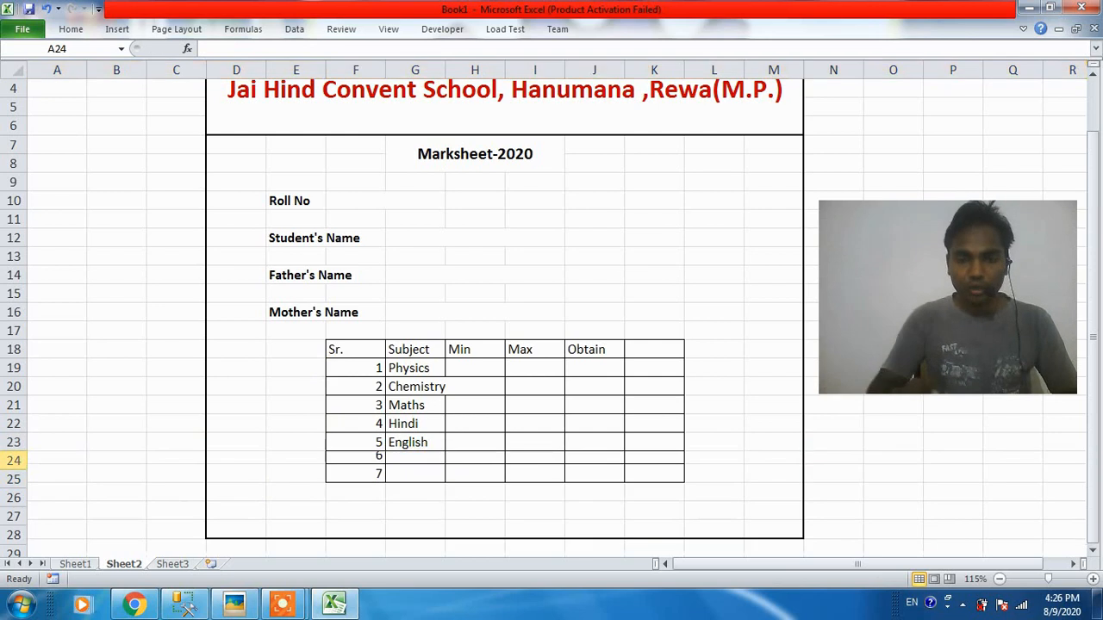
{"action": "left_click", "coordinate": [352, 462]}
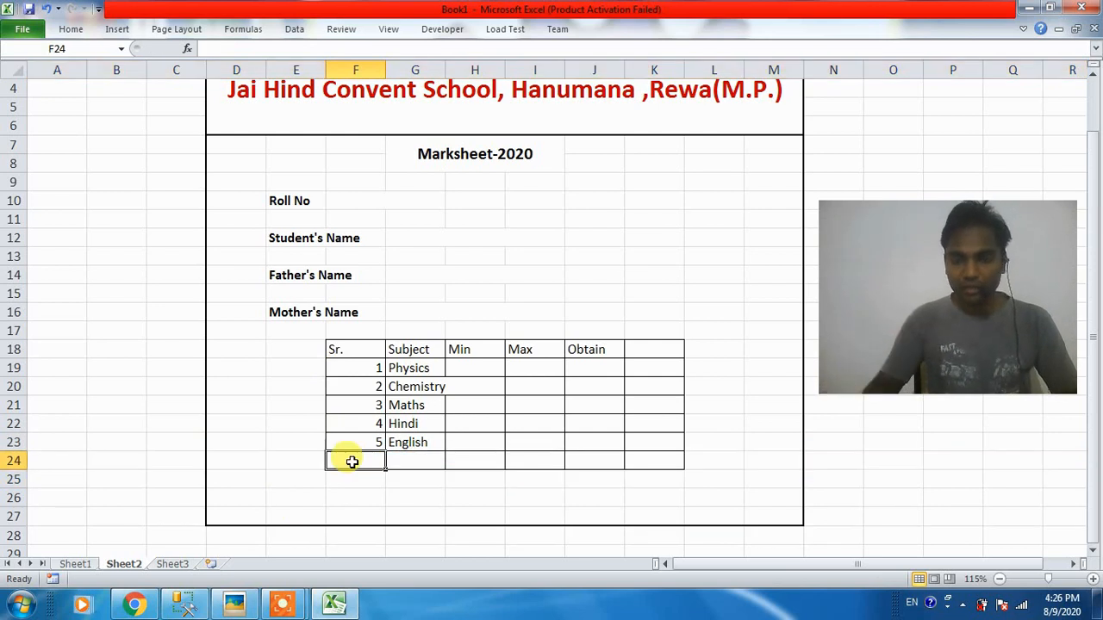
{"action": "left_click", "coordinate": [591, 423]}
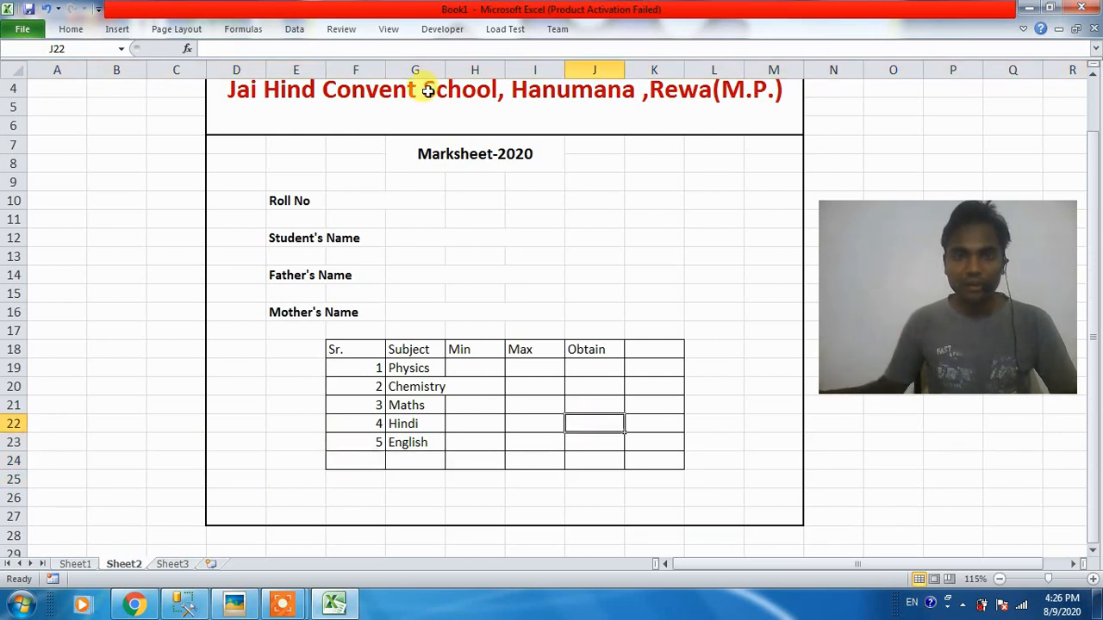
{"action": "double_click", "coordinate": [445, 69]}
Enter the minimum mark 33 in H19 and fill it down to H23 for all five subjects.
{"action": "left_click", "coordinate": [472, 366]}
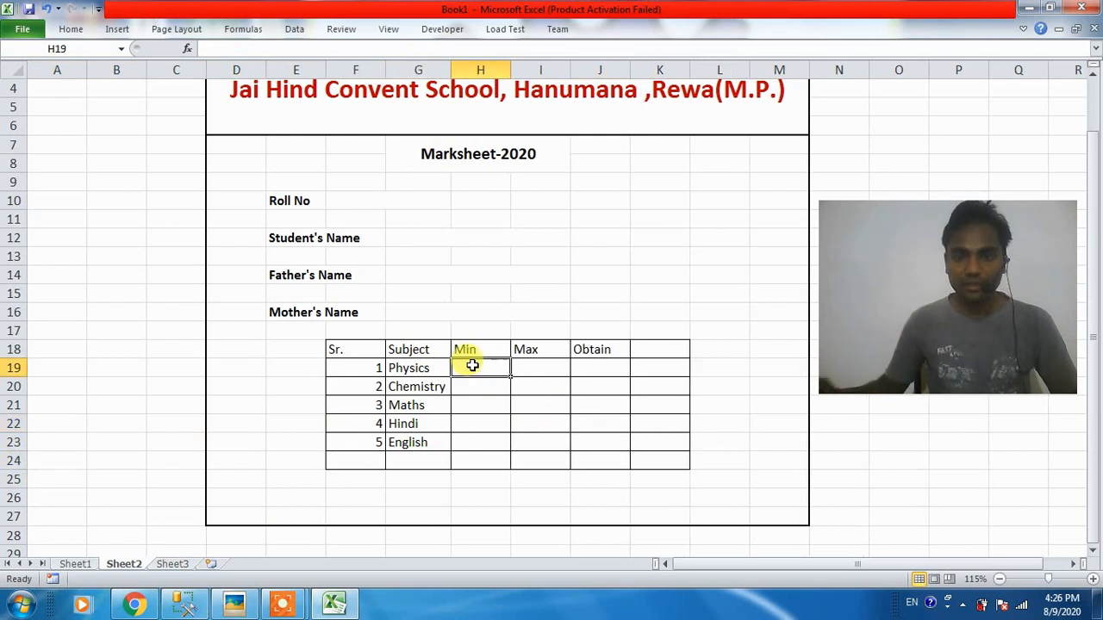
{"action": "type", "text": "33"}
{"action": "key", "text": "Return"}
{"action": "left_click", "coordinate": [496, 373]}
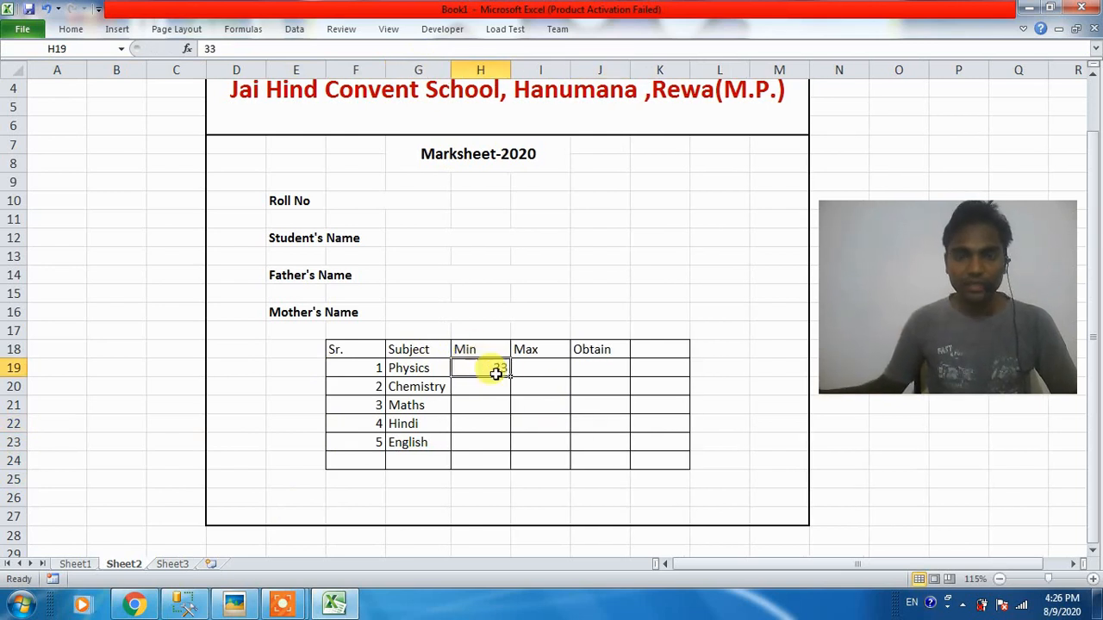
{"action": "double_click", "coordinate": [508, 376]}
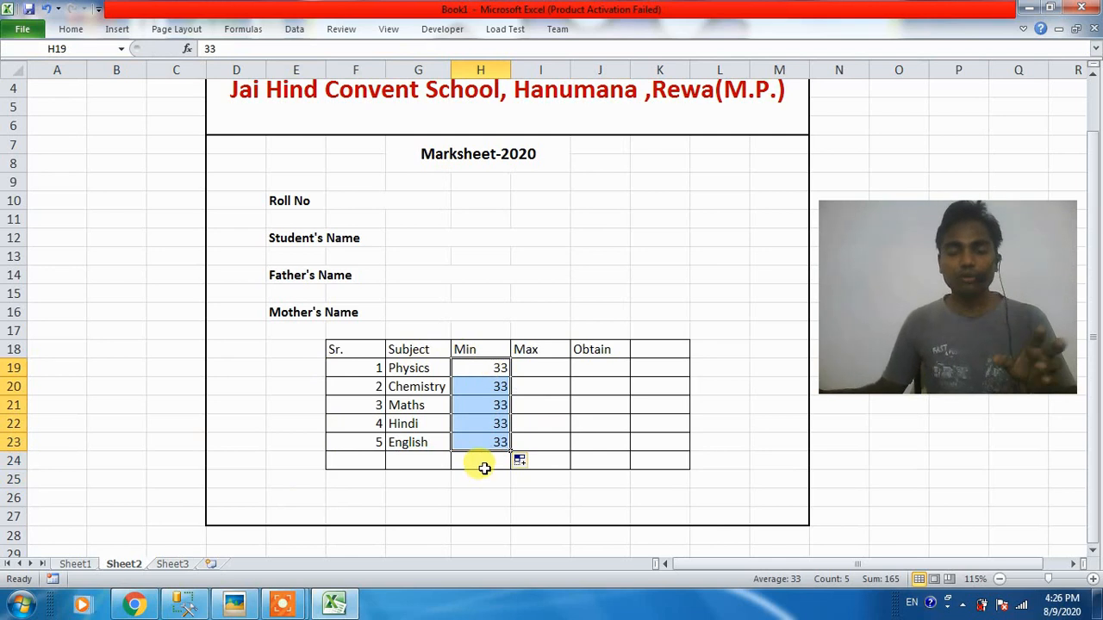
Enter the maximum mark 100 in I19 and fill it down to I23 for all five subjects.
{"action": "left_click", "coordinate": [542, 368]}
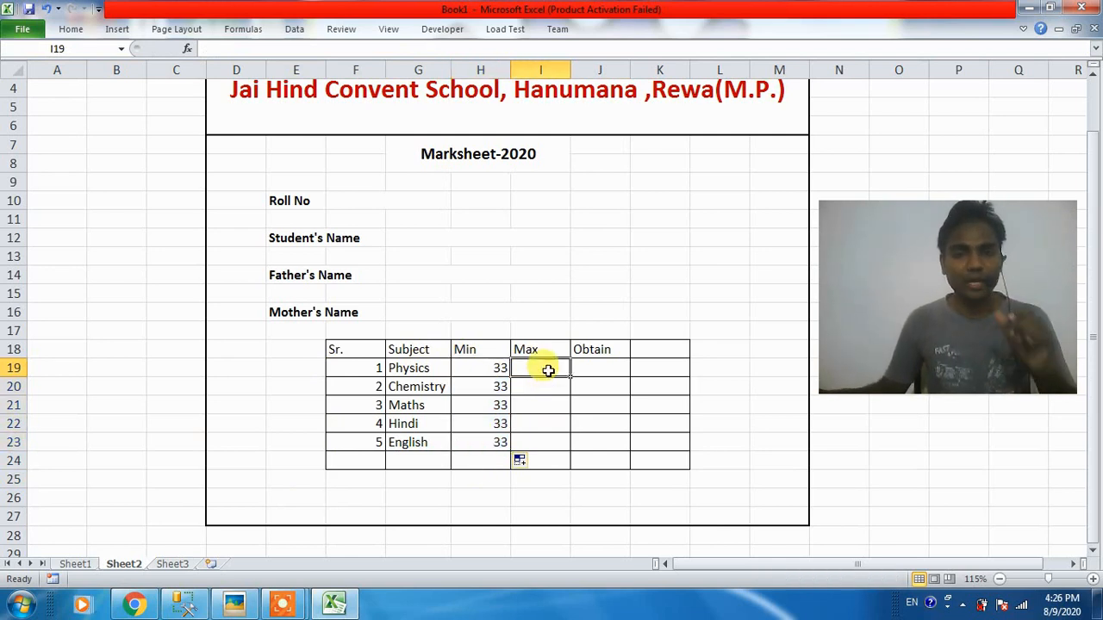
{"action": "type", "text": "100"}
{"action": "key", "text": "Return"}
{"action": "left_click", "coordinate": [546, 368]}
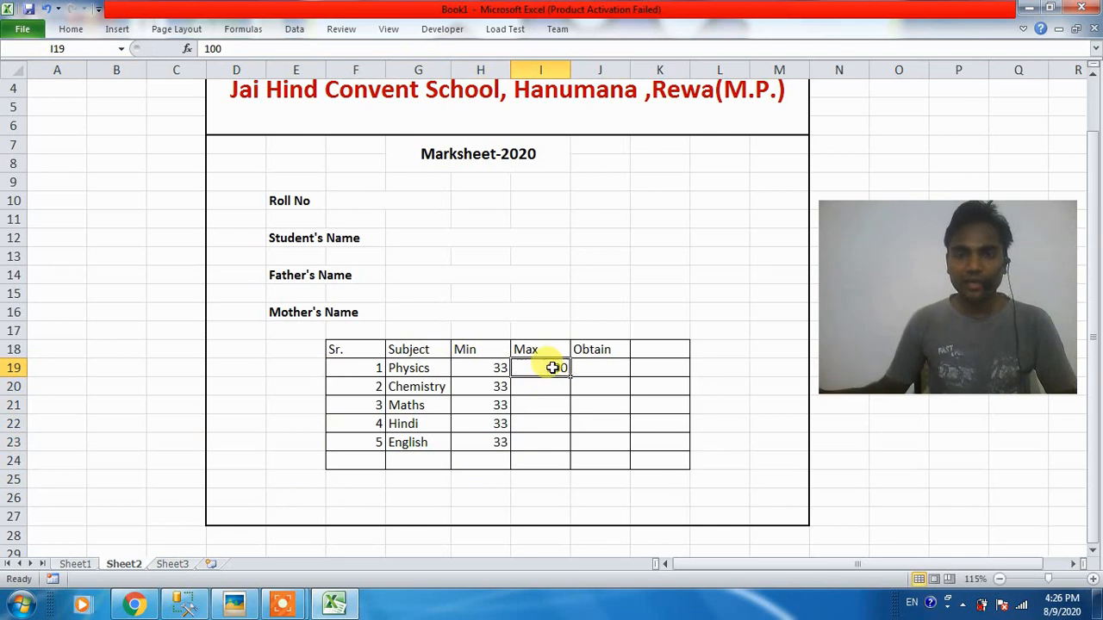
{"action": "double_click", "coordinate": [570, 377]}
{"action": "left_click", "coordinate": [615, 365]}
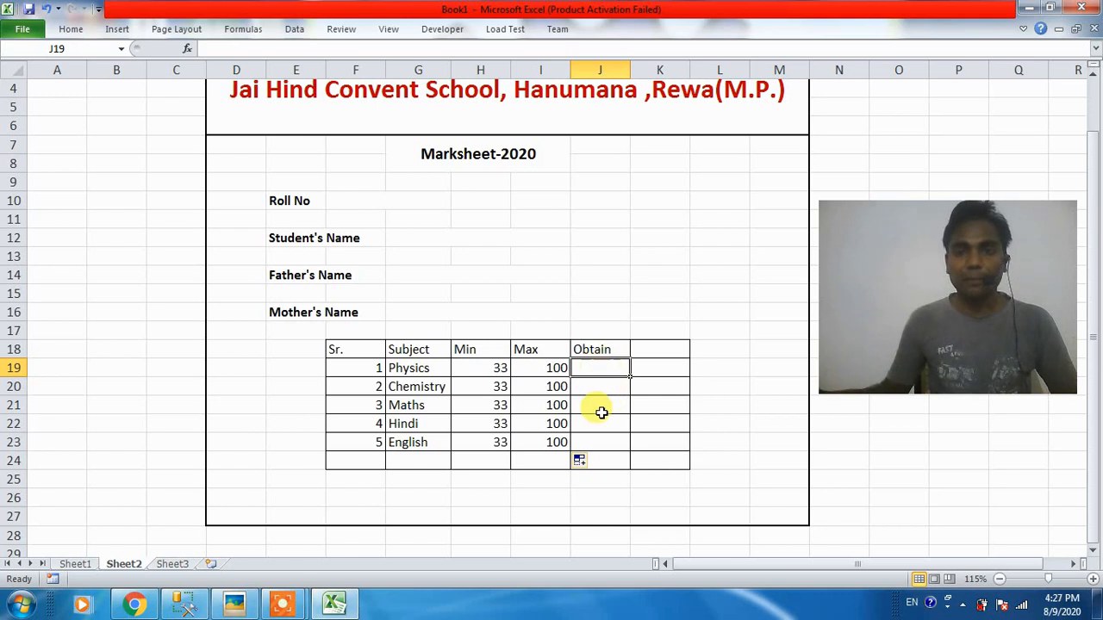
{"action": "left_click", "coordinate": [267, 244]}
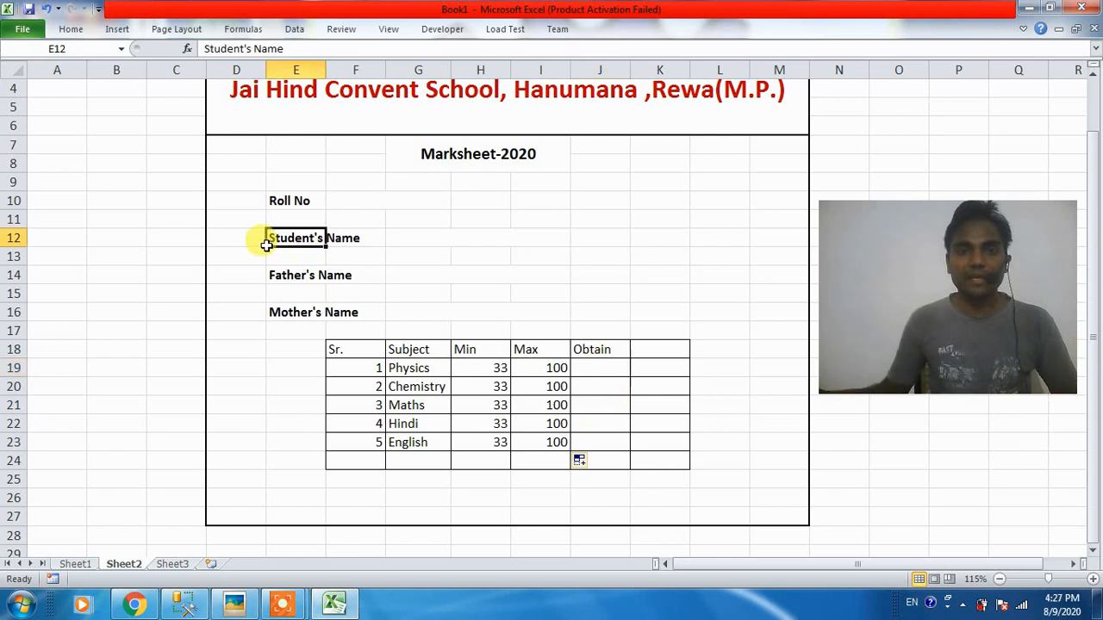
{"action": "left_click", "coordinate": [379, 245]}
{"action": "left_click", "coordinate": [267, 288]}
{"action": "left_click", "coordinate": [405, 271]}
{"action": "left_click", "coordinate": [406, 313]}
{"action": "scroll", "coordinate": [408, 314], "scroll_direction": "up", "scroll_amount": 1}
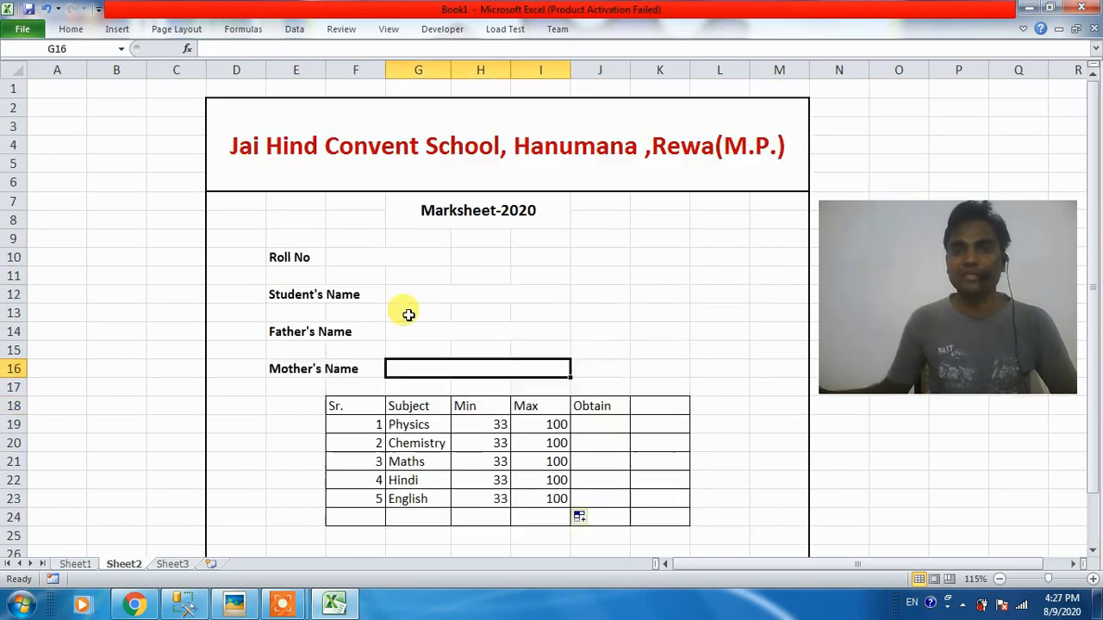
{"action": "scroll", "coordinate": [405, 319], "scroll_direction": "down", "scroll_amount": 1}
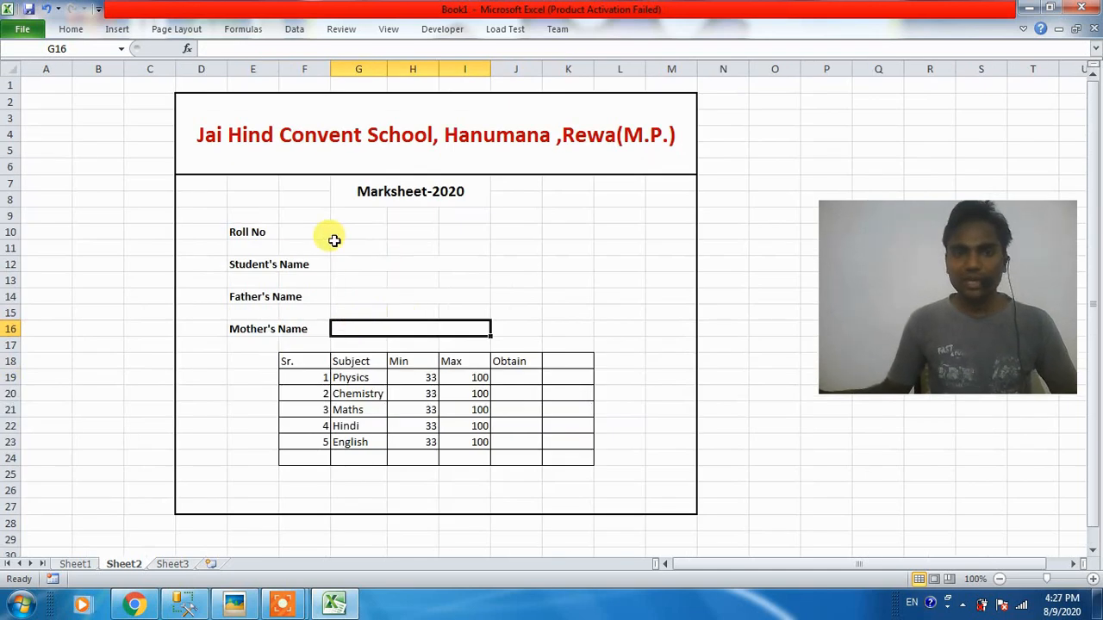
Enter the roll number of the first student record on Sheet1 in the Roll No field at F10.
{"action": "left_click", "coordinate": [299, 232]}
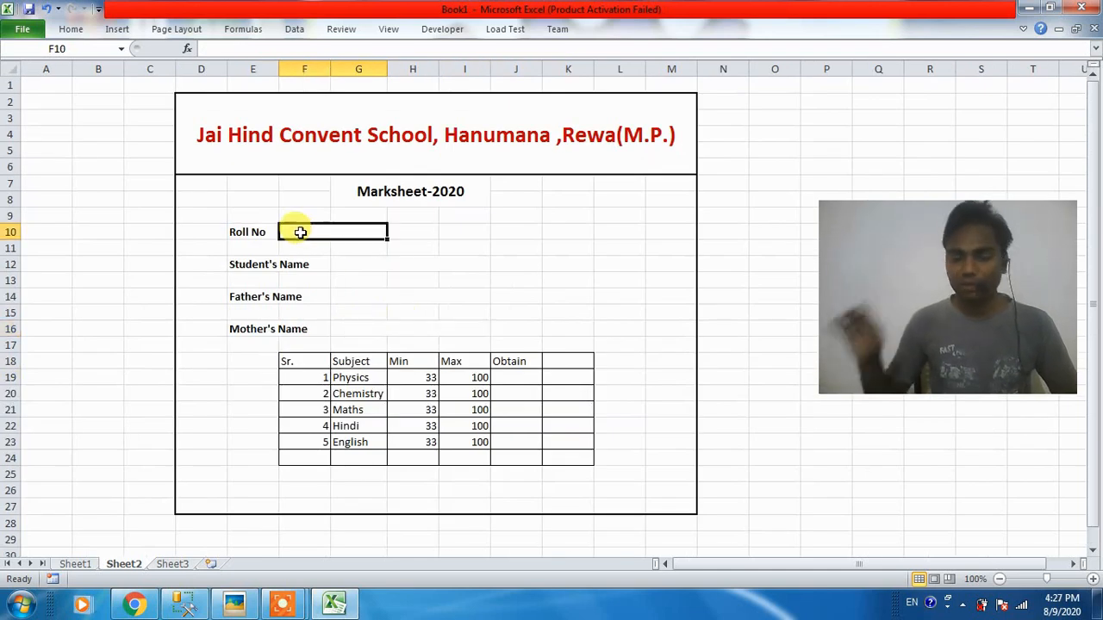
{"action": "type", "text": "1001"}
{"action": "left_click", "coordinate": [368, 283]}
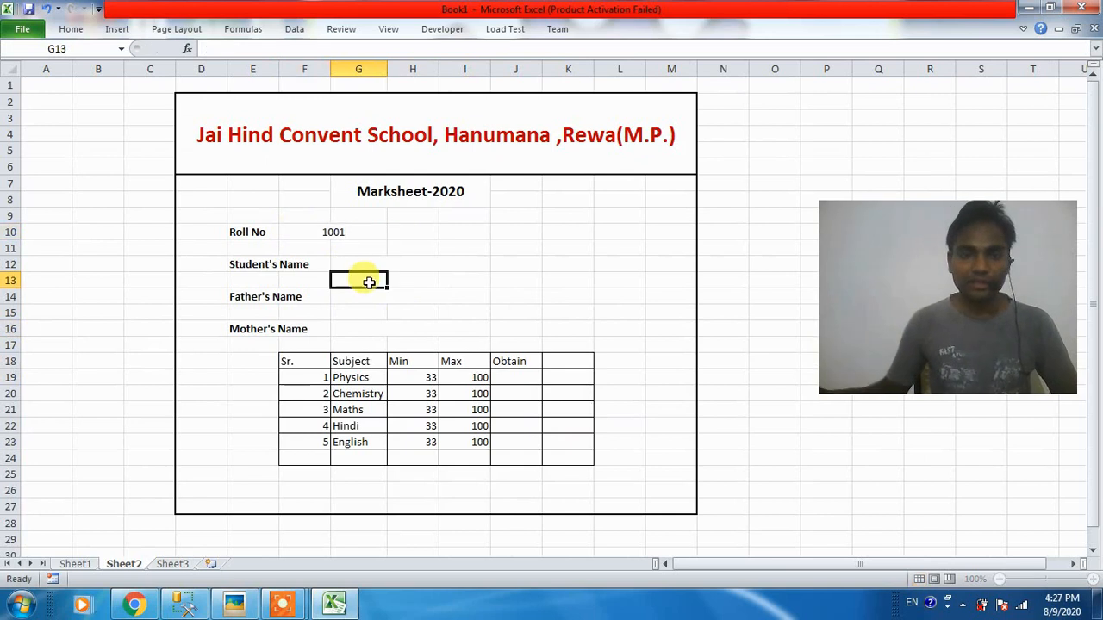
Review the student records on Sheet1 from the Roll No column through to Result, and return to the marksheet on Sheet2.
{"action": "left_click", "coordinate": [75, 563]}
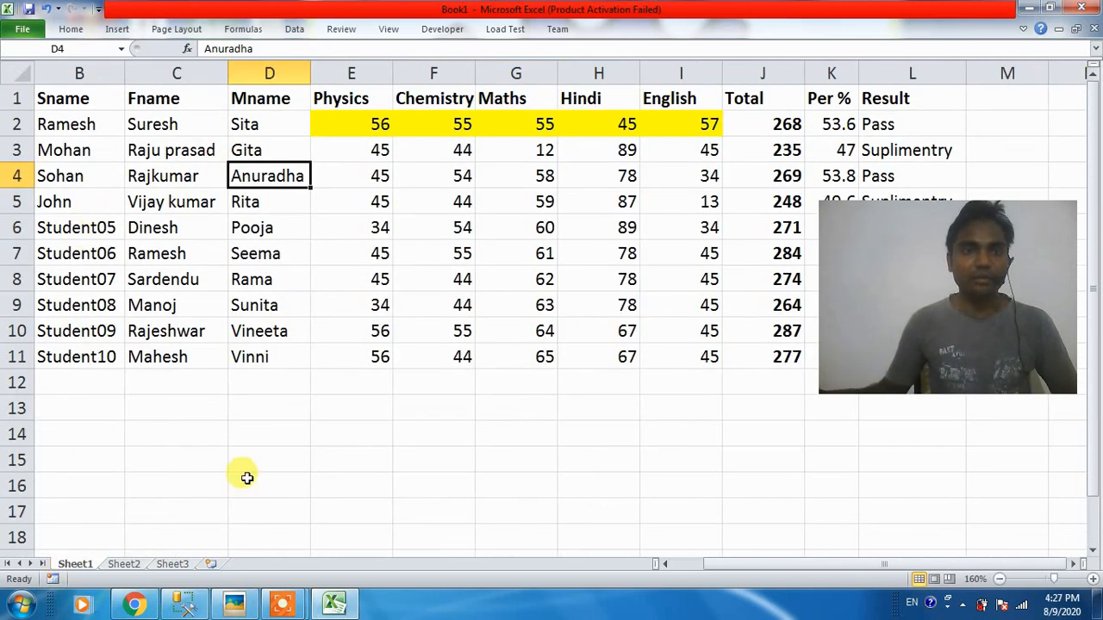
{"action": "left_click_drag", "start_coordinate": [728, 565], "coordinate": [694, 565]}
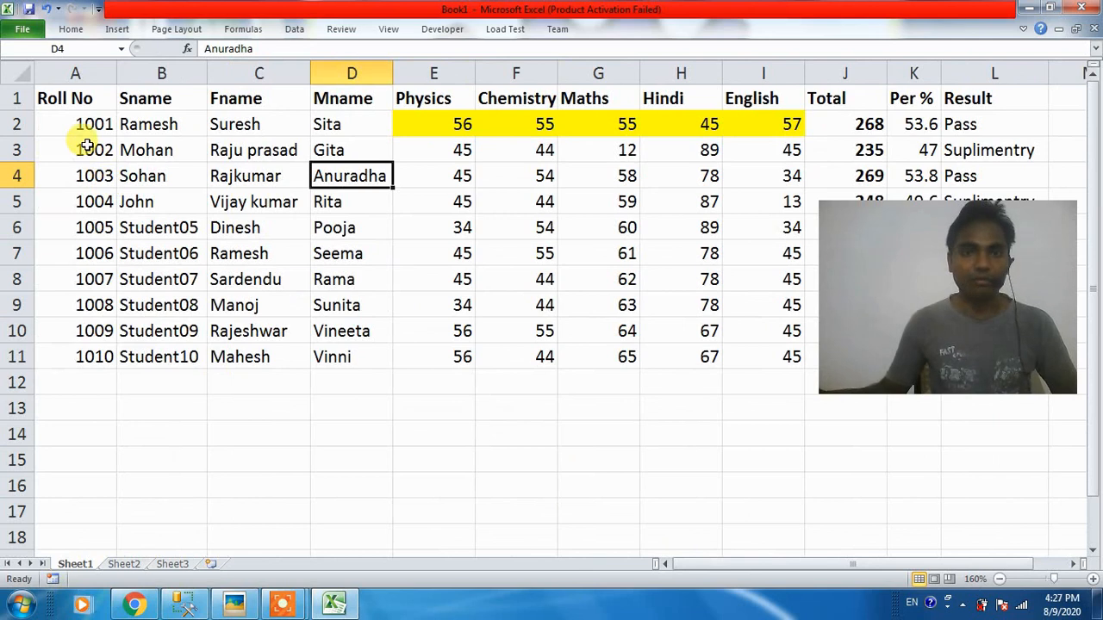
{"action": "left_click_drag", "start_coordinate": [931, 239], "coordinate": [946, 397]}
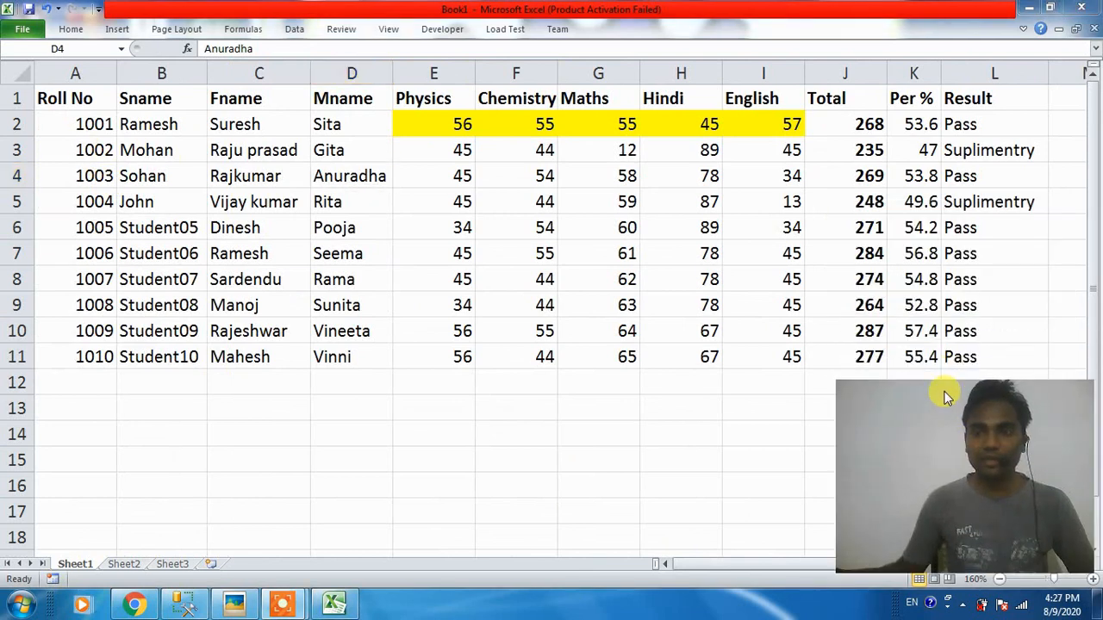
{"action": "left_click", "coordinate": [67, 114]}
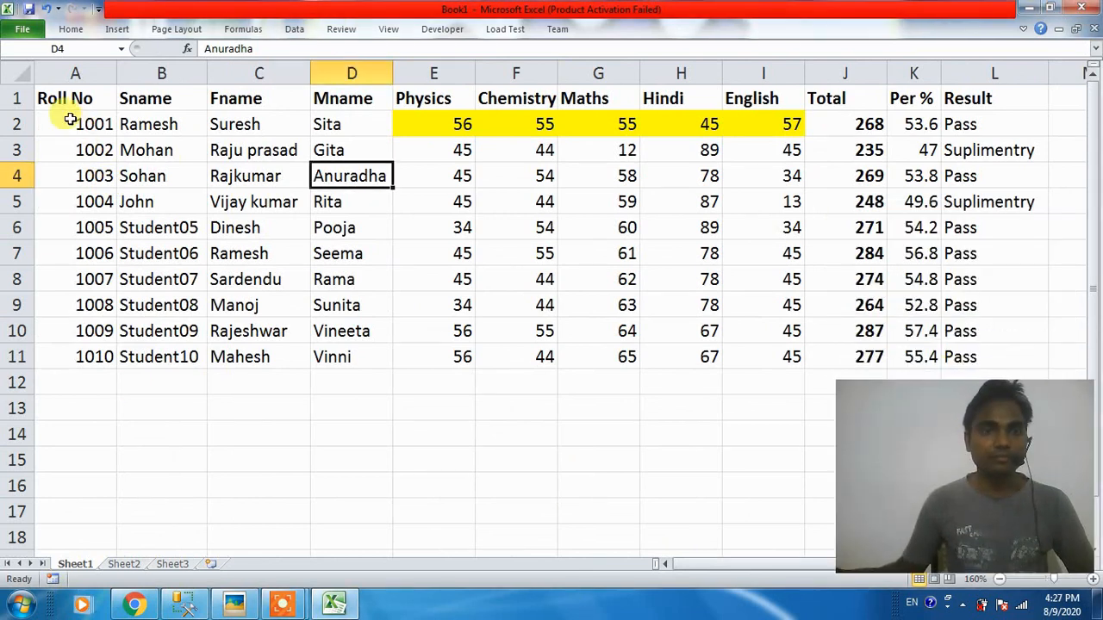
{"action": "left_click", "coordinate": [123, 564]}
Start a VLOOKUP formula in the Student's Name cell G12 with the roll number cell F10 as the lookup value.
{"action": "left_click", "coordinate": [348, 264]}
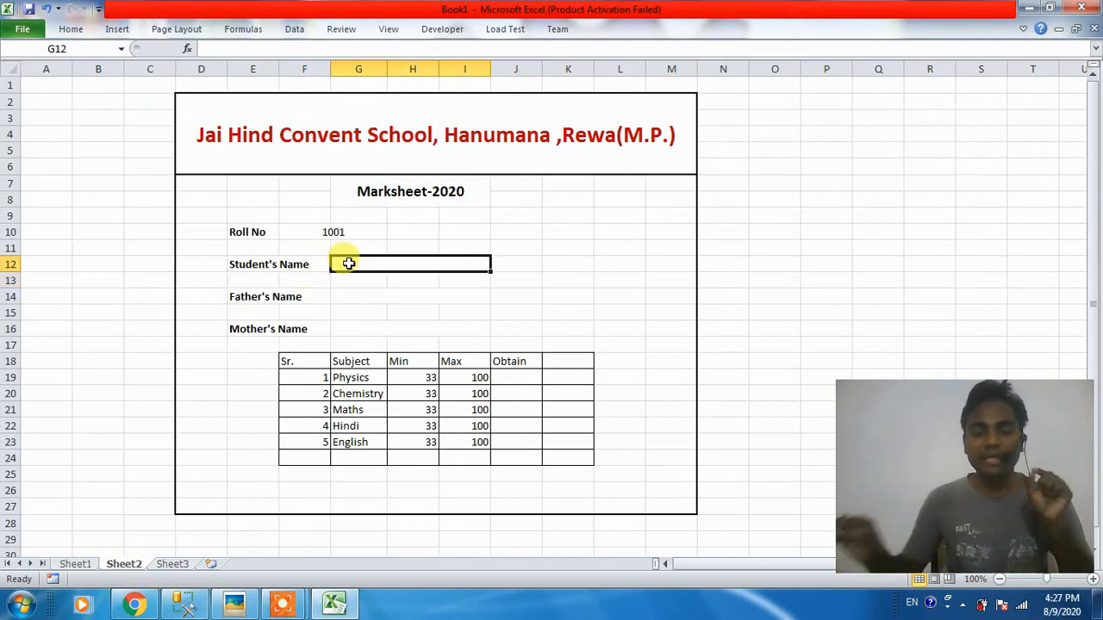
{"action": "left_click", "coordinate": [336, 231]}
{"action": "left_click", "coordinate": [340, 265]}
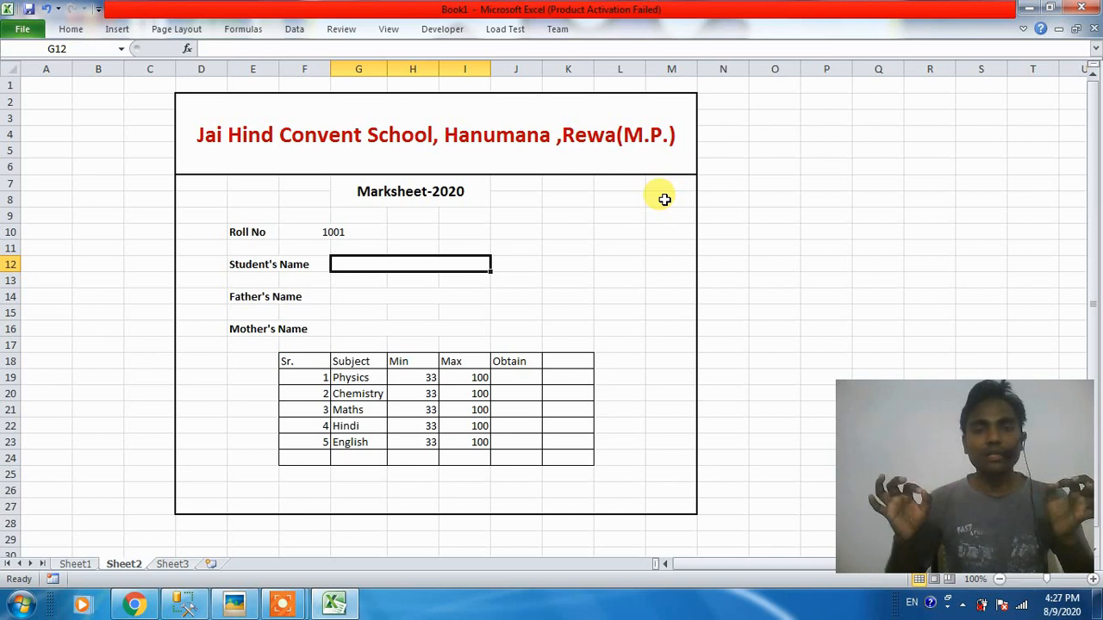
{"action": "type", "text": "="}
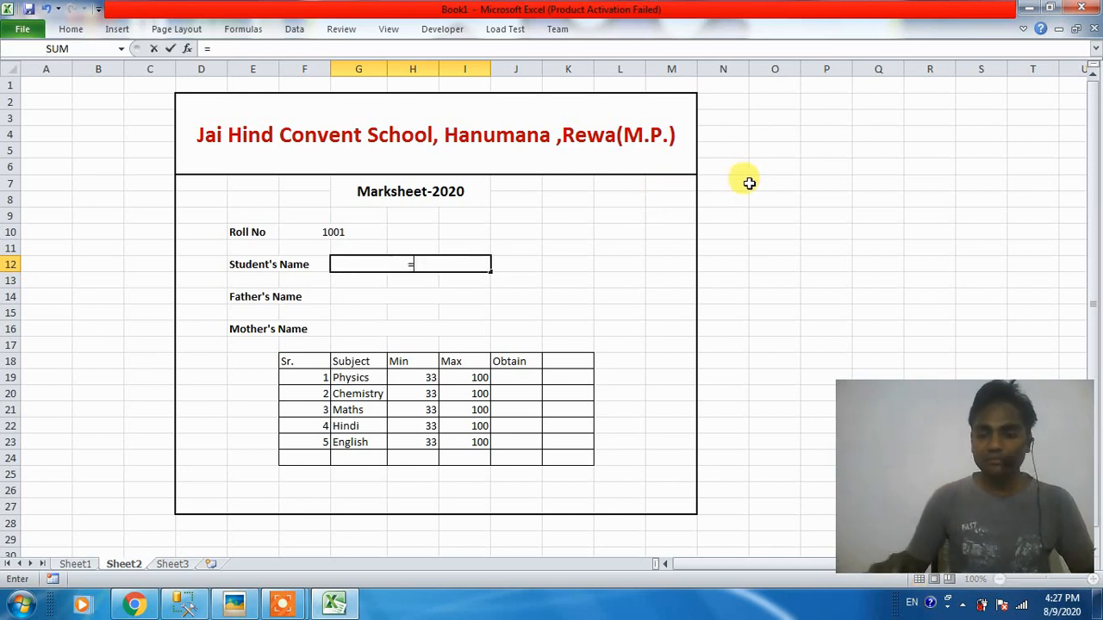
{"action": "type", "text": "vlookup("}
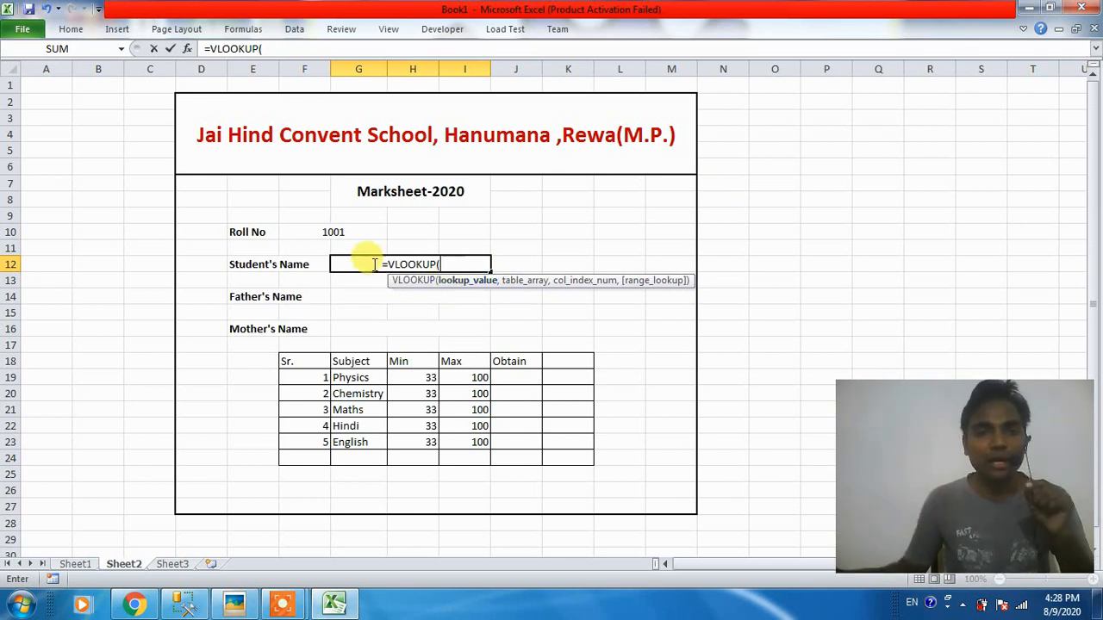
{"action": "left_click", "coordinate": [331, 232]}
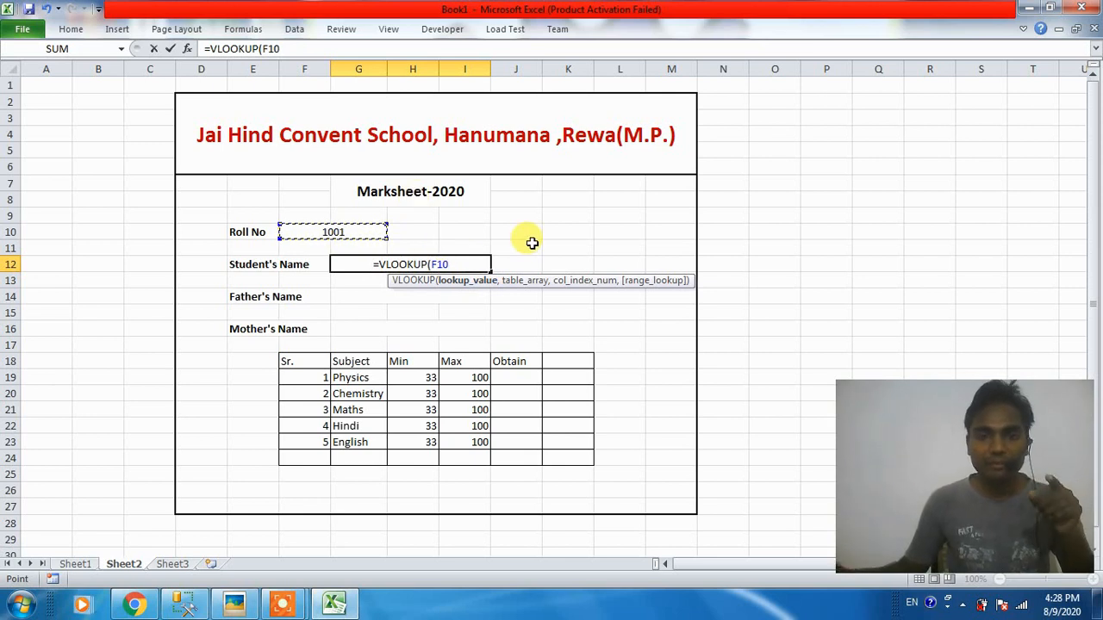
{"action": "type", "text": ","}
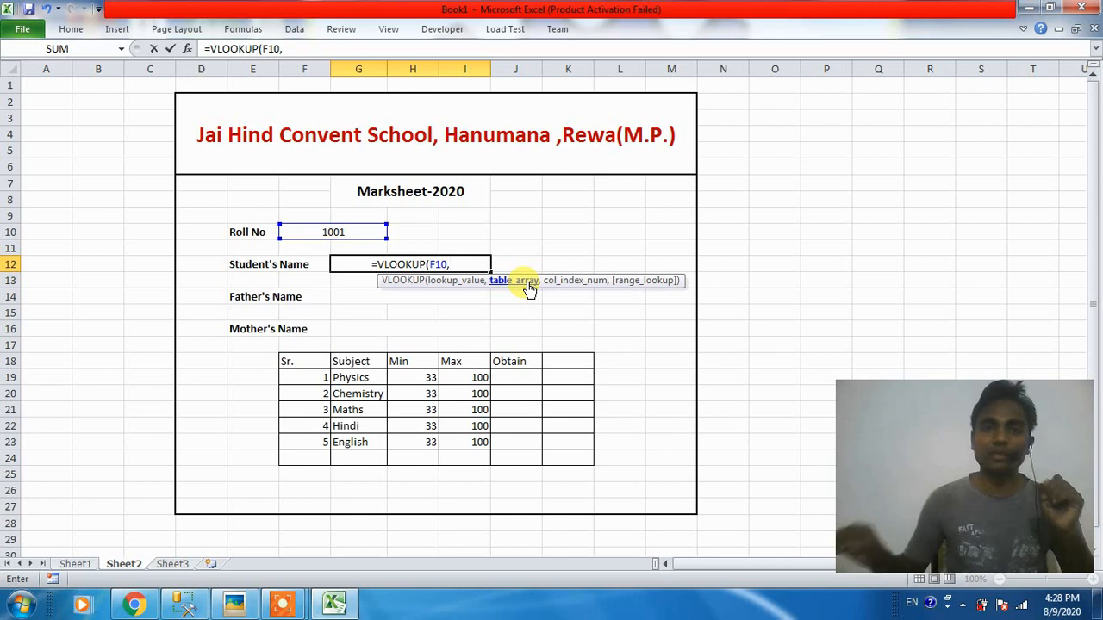
Complete the VLOOKUP with table array Sheet1!A1:L11, column index 2 and exact match 0.
{"action": "left_click", "coordinate": [76, 564]}
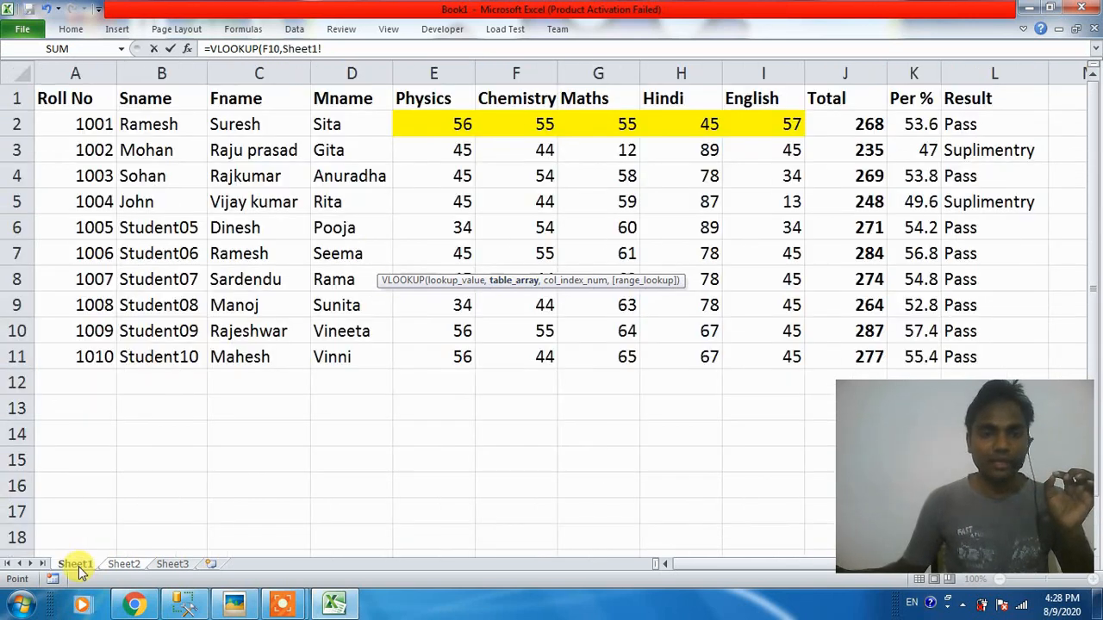
{"action": "left_click", "coordinate": [74, 98]}
{"action": "left_click_drag", "start_coordinate": [74, 98], "coordinate": [963, 357]}
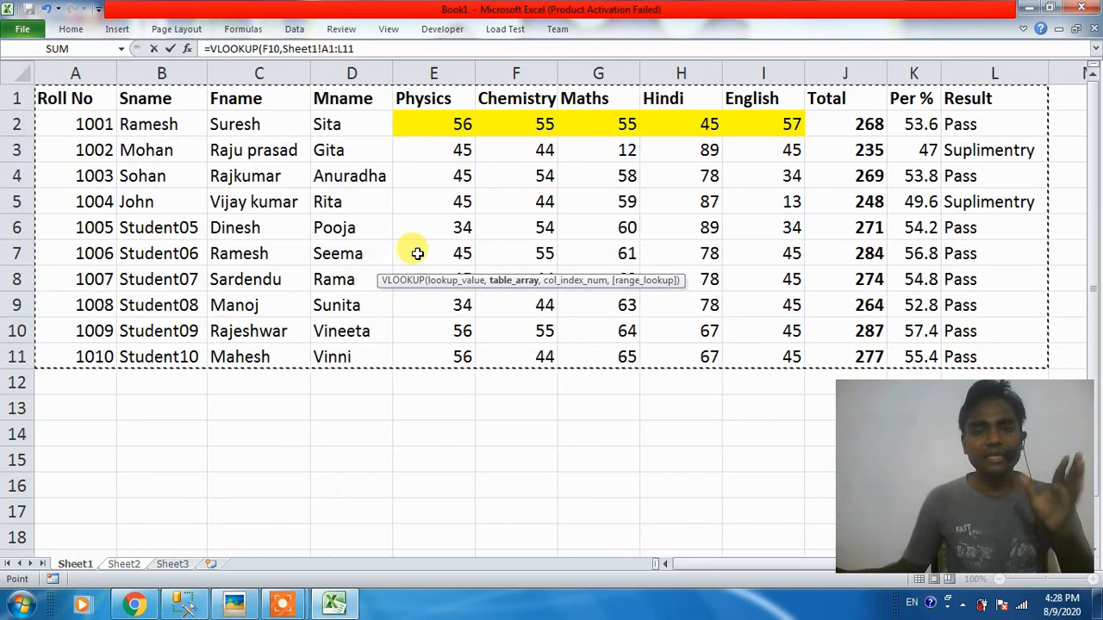
{"action": "left_click", "coordinate": [372, 49]}
{"action": "type", "text": ",2"}
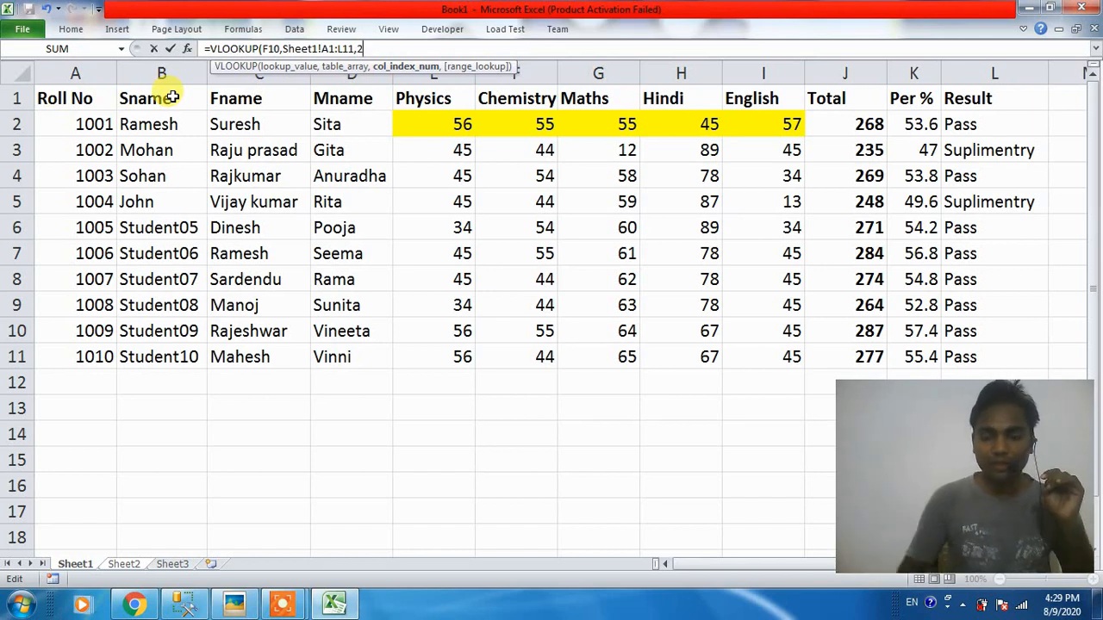
{"action": "type", "text": ","}
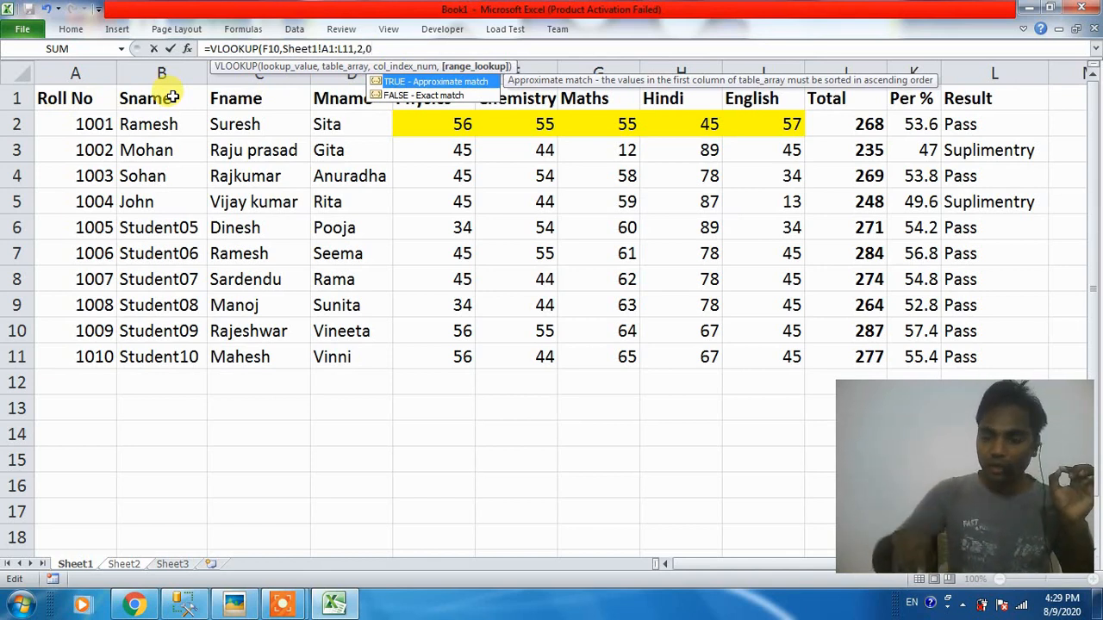
{"action": "type", "text": "0)"}
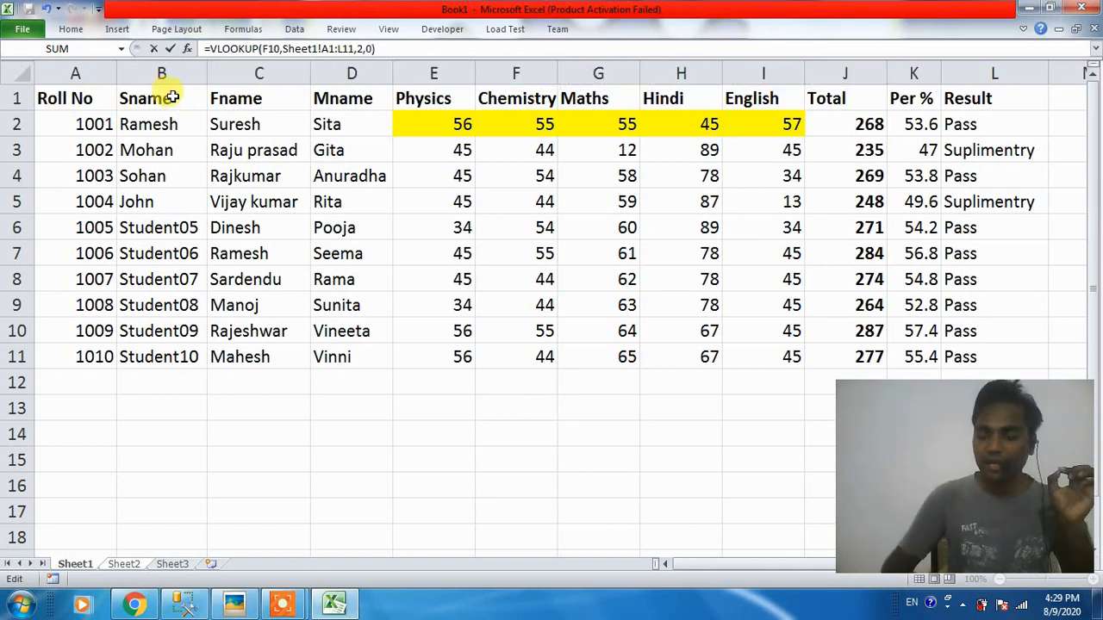
{"action": "key", "text": "Return"}
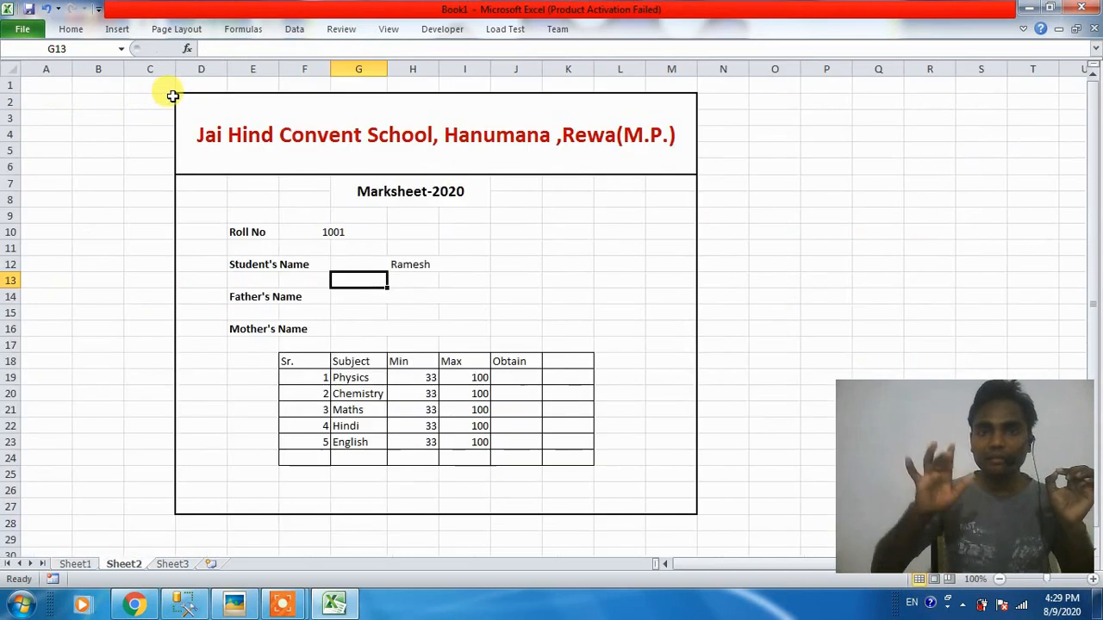
Test the Student's Name lookup by entering the second student record's roll number in F10.
{"action": "left_click", "coordinate": [390, 266]}
{"action": "scroll", "coordinate": [390, 267], "scroll_direction": "up", "scroll_amount": 1, "text": "ctrl"}
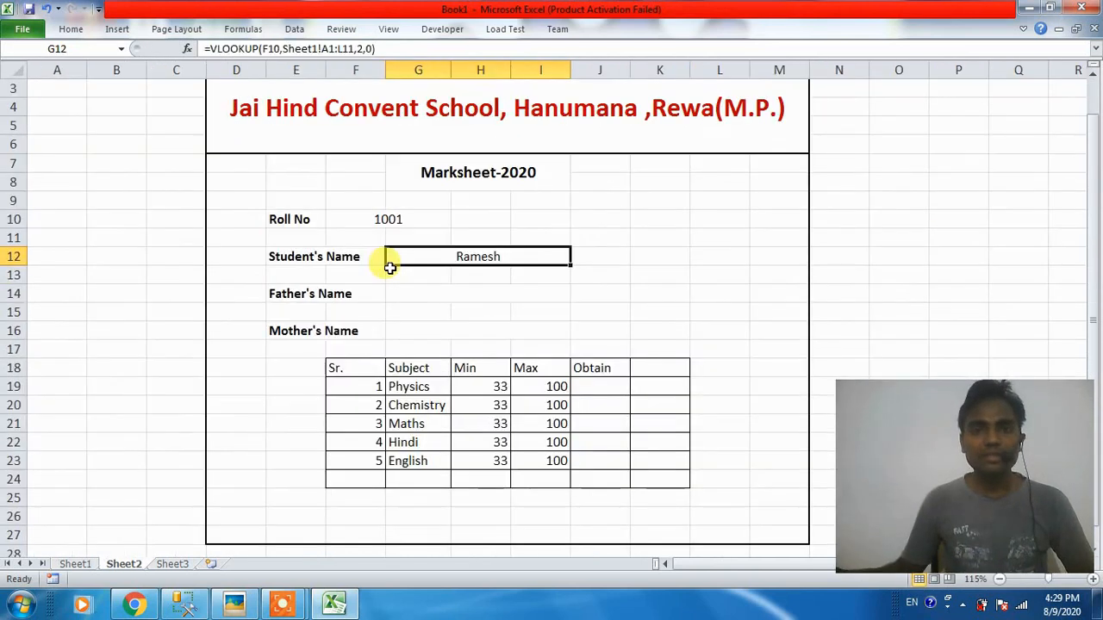
{"action": "scroll", "coordinate": [390, 267], "scroll_direction": "up", "scroll_amount": 1}
{"action": "left_click", "coordinate": [376, 255]}
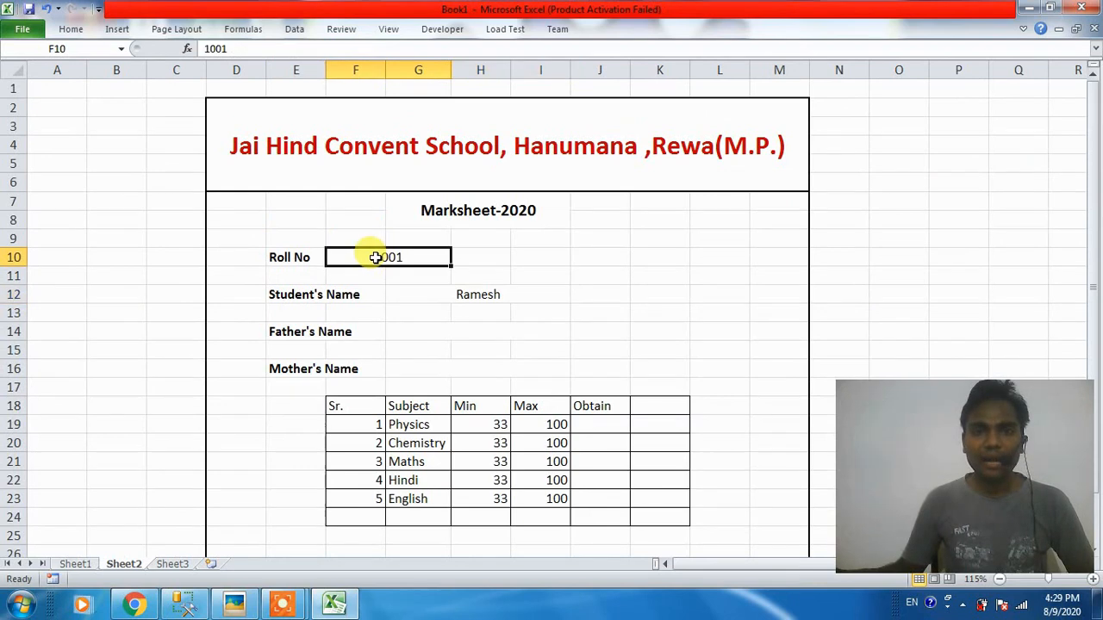
{"action": "type", "text": "1"}
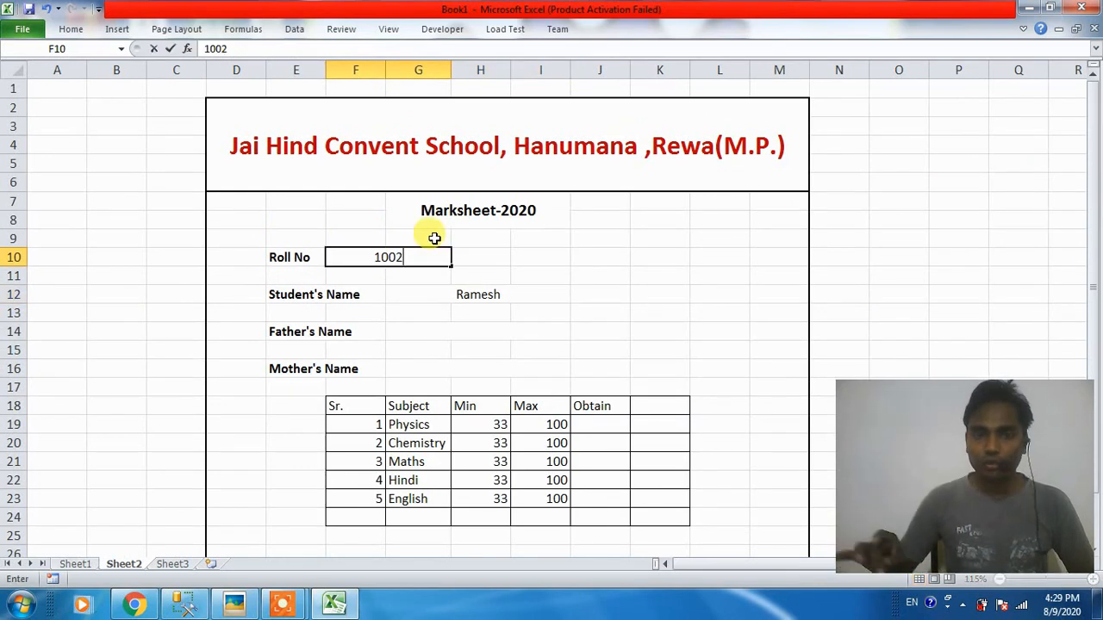
{"action": "key", "text": "Return"}
{"action": "left_click", "coordinate": [444, 292]}
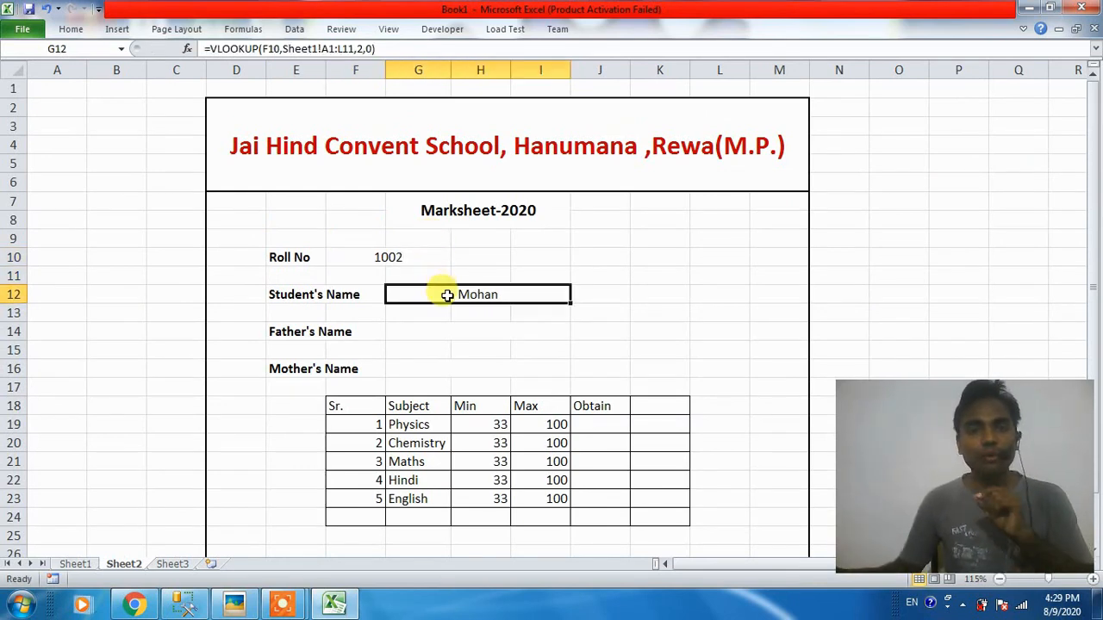
Compare the roll number and student name on the marksheet with the second student record on Sheet1.
{"action": "left_click", "coordinate": [374, 263]}
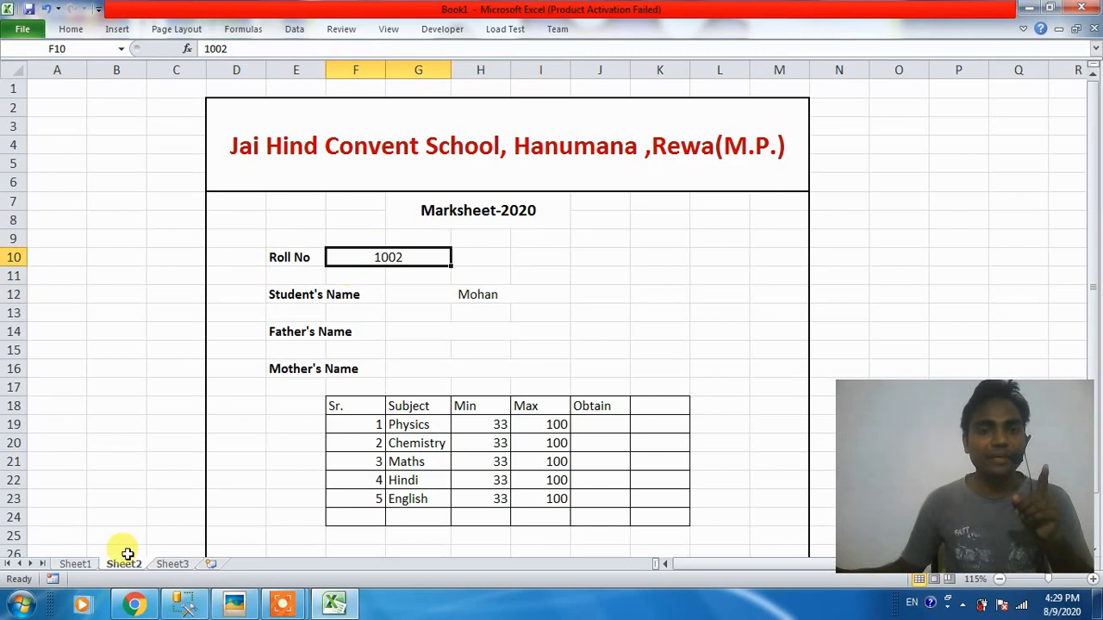
{"action": "left_click", "coordinate": [75, 564]}
{"action": "left_click", "coordinate": [91, 152]}
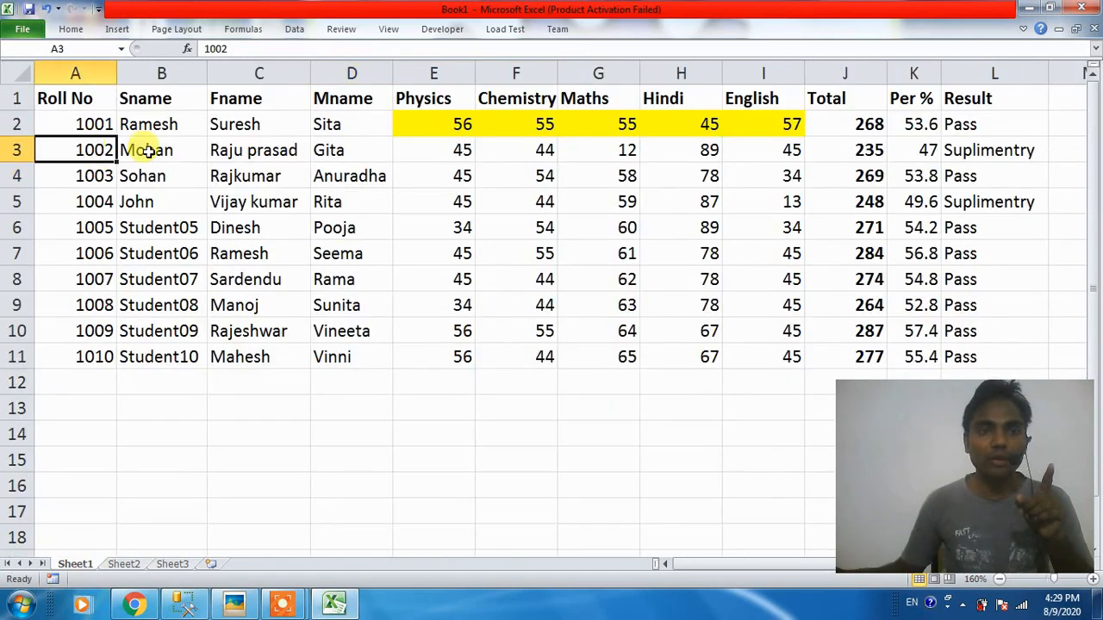
{"action": "left_click", "coordinate": [145, 152]}
{"action": "left_click", "coordinate": [124, 564]}
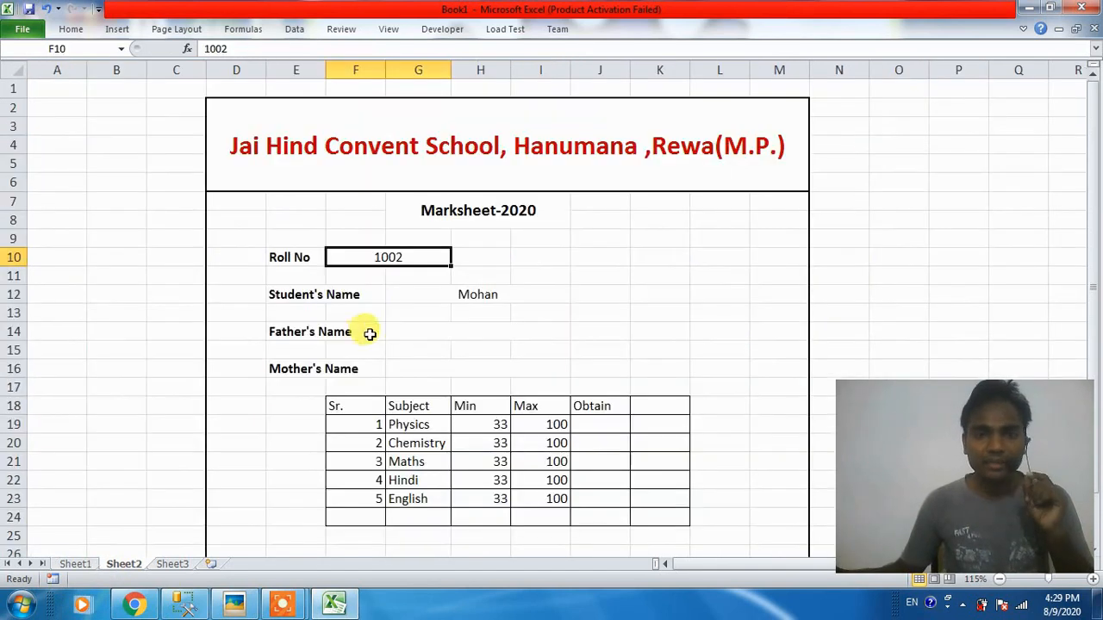
{"action": "left_click", "coordinate": [408, 295]}
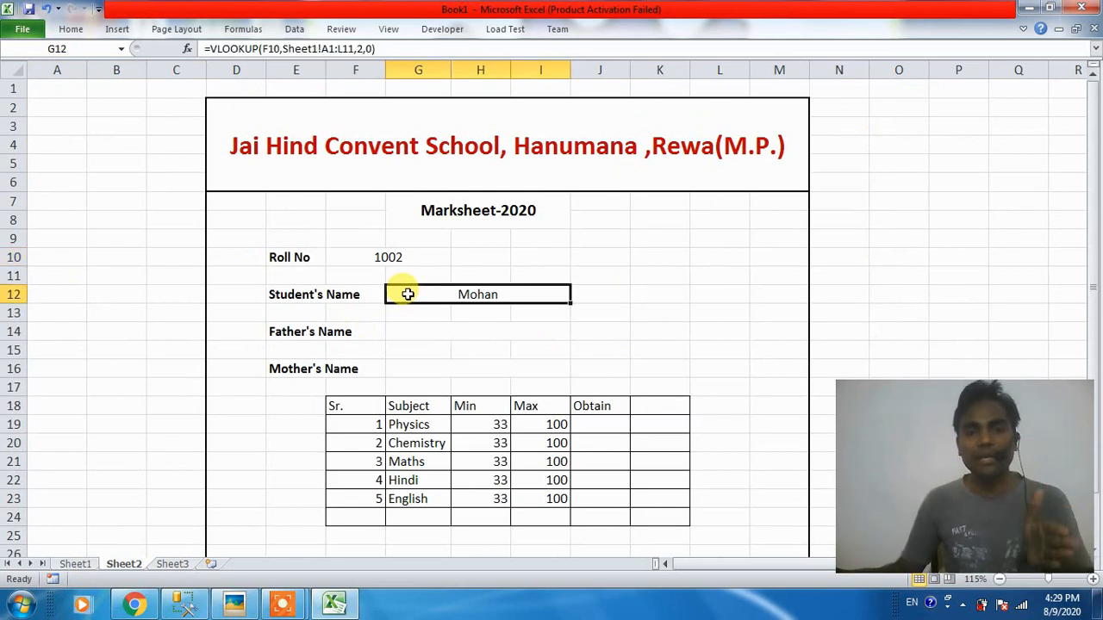
{"action": "left_click", "coordinate": [595, 426]}
{"action": "left_click", "coordinate": [600, 516]}
{"action": "left_click", "coordinate": [593, 476]}
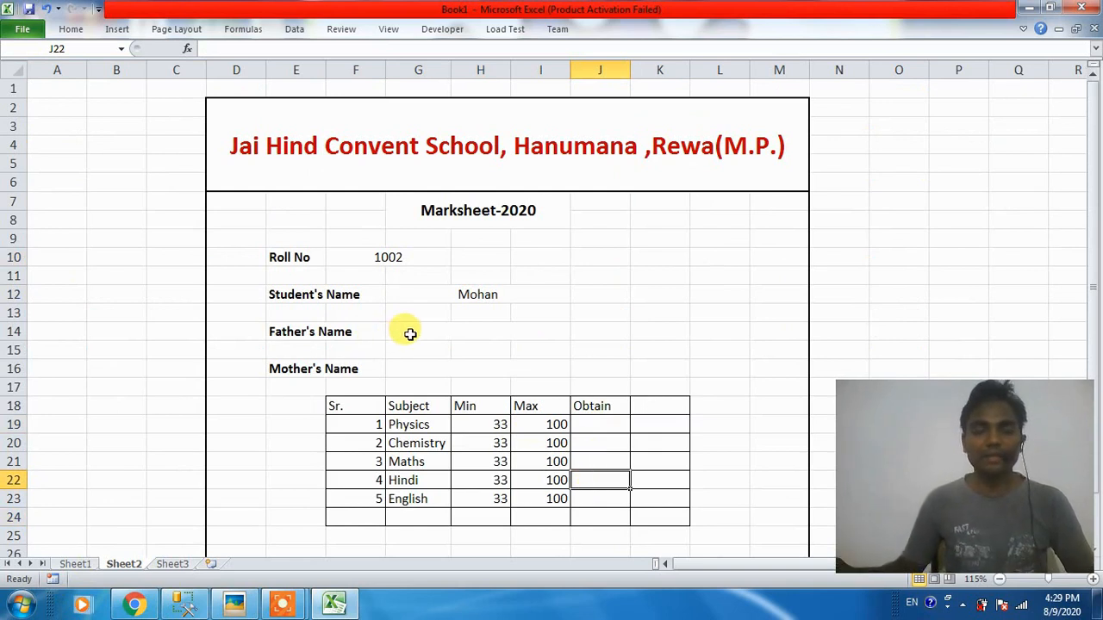
Copy the VLOOKUP formula text from the Student's Name cell G12 into the Father's Name cell G14.
{"action": "left_click", "coordinate": [435, 295]}
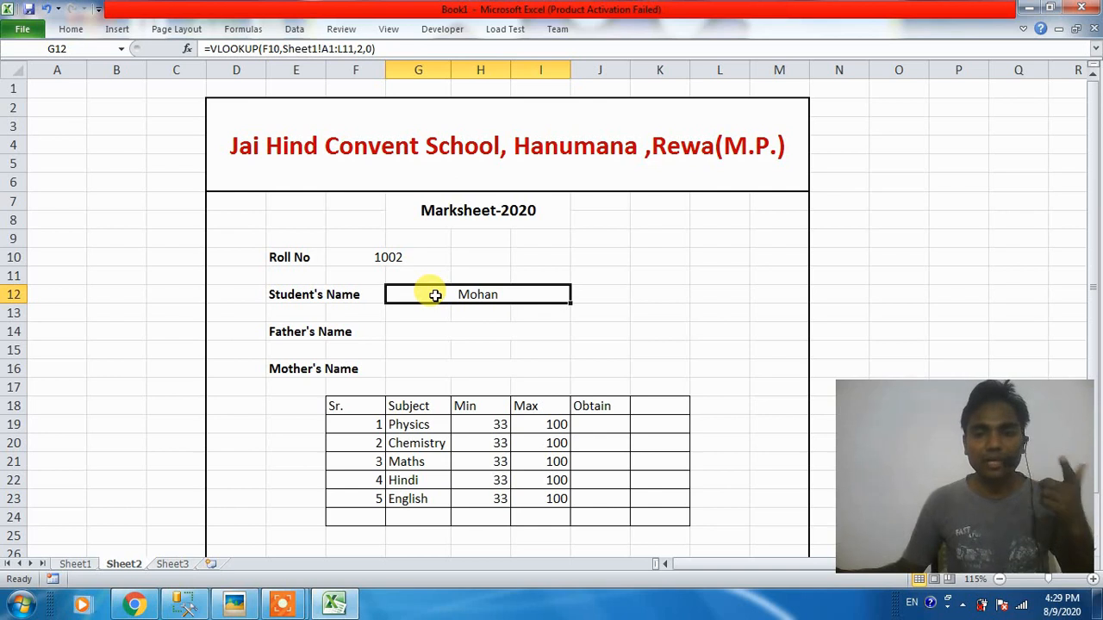
{"action": "double_click", "coordinate": [435, 295]}
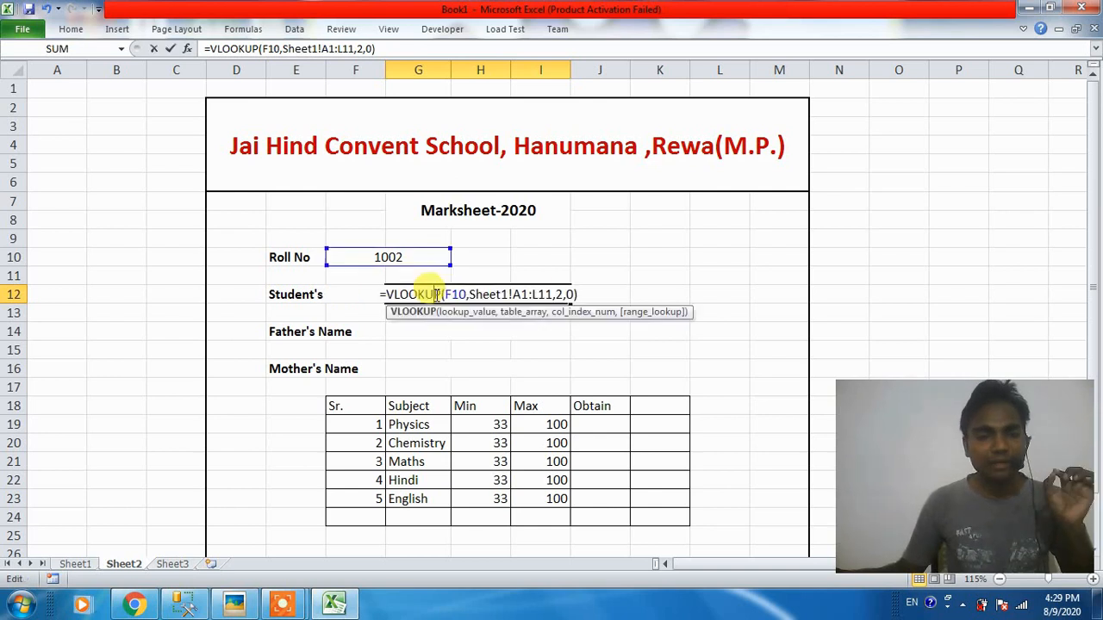
{"action": "left_click_drag", "start_coordinate": [588, 294], "coordinate": [365, 291]}
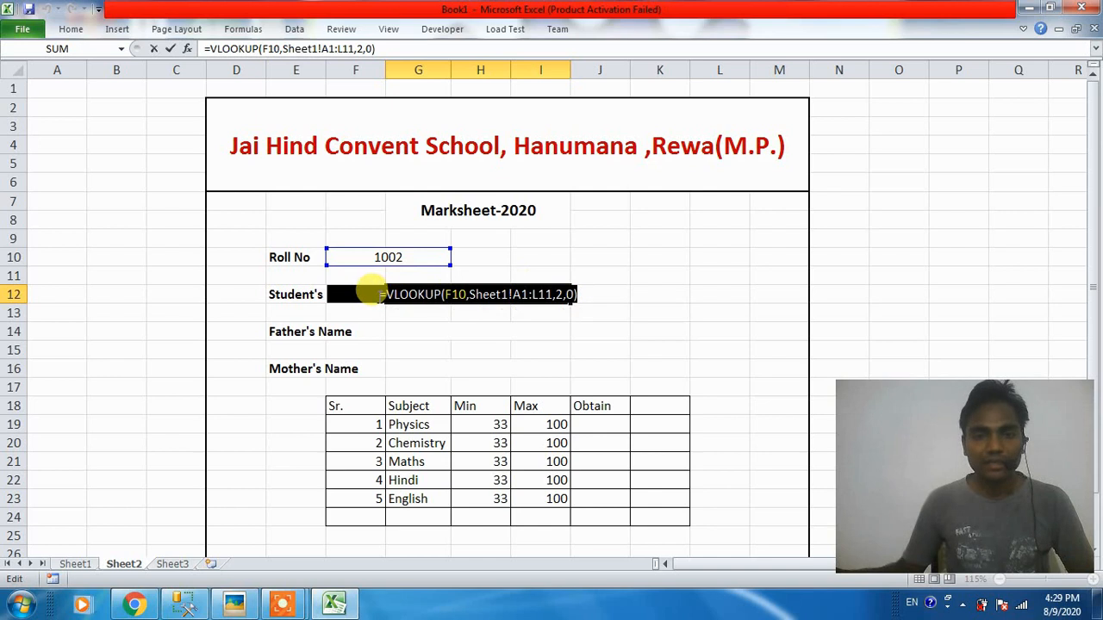
{"action": "key", "text": "ctrl+c"}
{"action": "key", "text": "Escape"}
{"action": "left_click", "coordinate": [413, 329]}
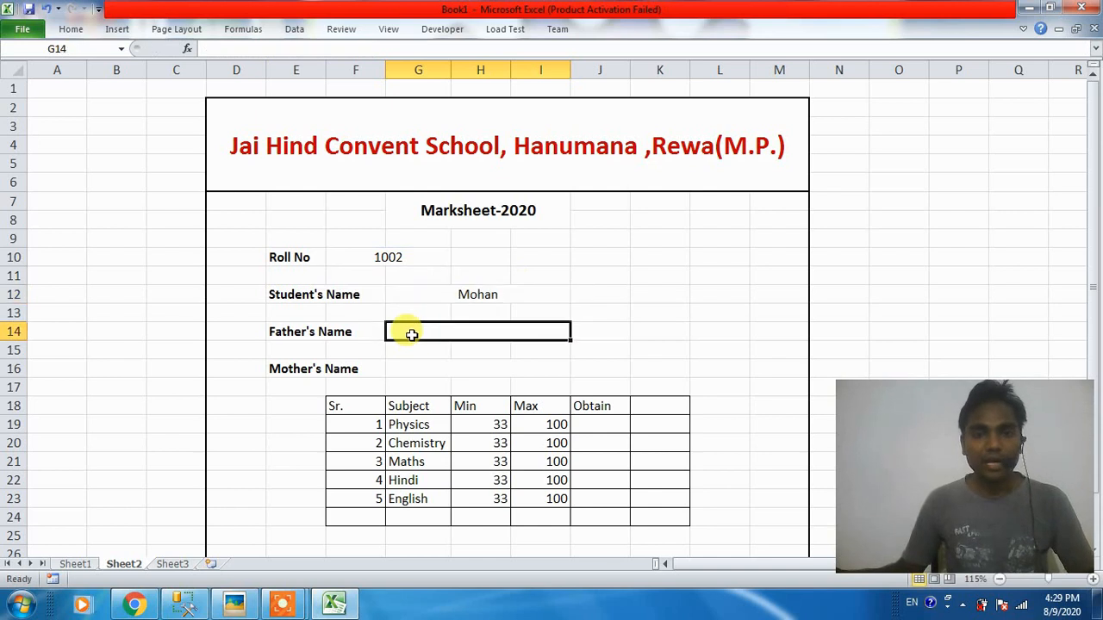
{"action": "key", "text": "ctrl+v"}
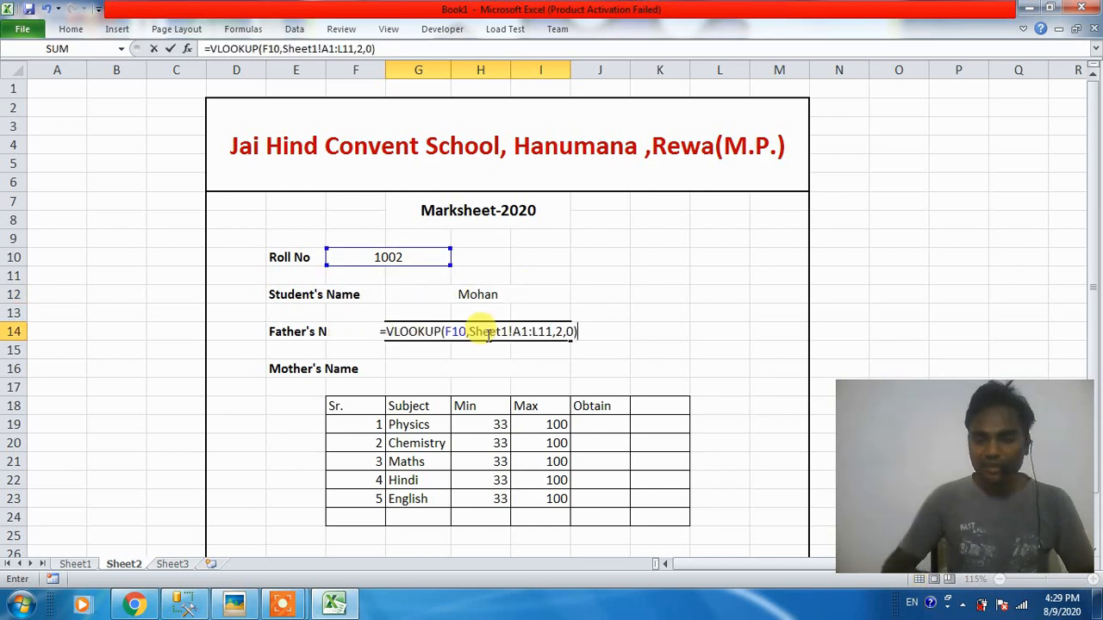
{"action": "key", "text": "Return"}
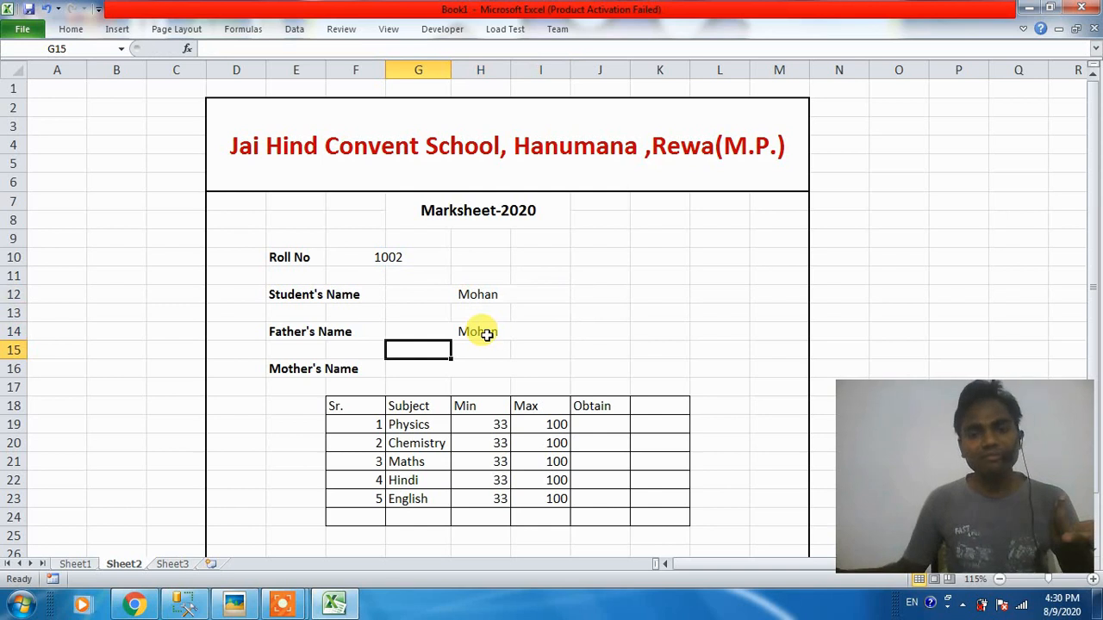
Set the column index of the Father's Name VLOOKUP in G14 to 3, matching the Fname column on Sheet1.
{"action": "left_click", "coordinate": [461, 332]}
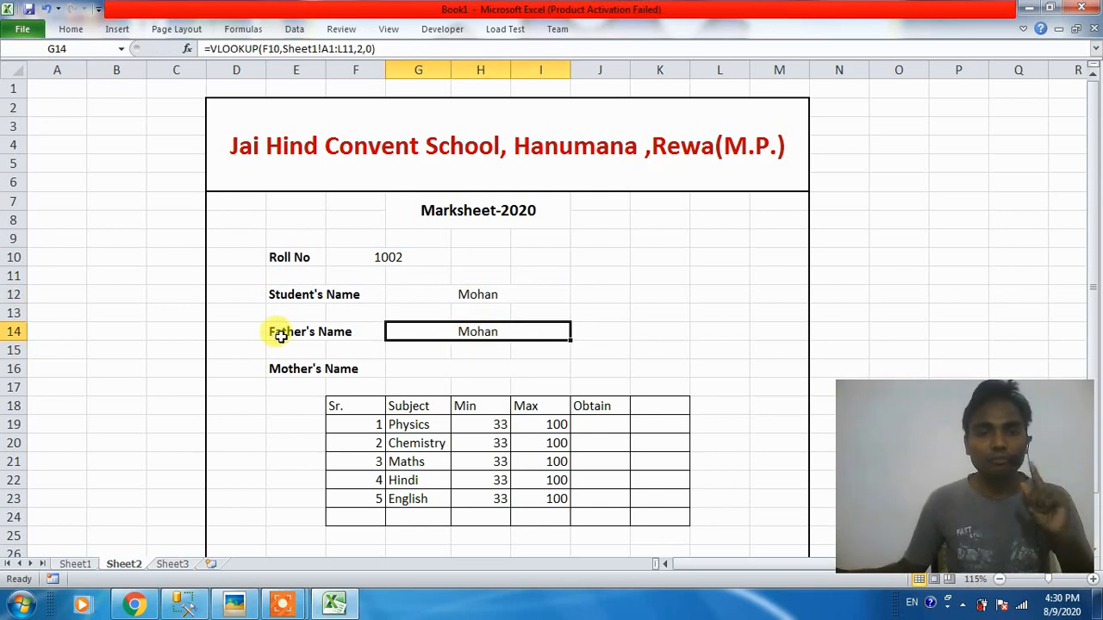
{"action": "left_click", "coordinate": [71, 563]}
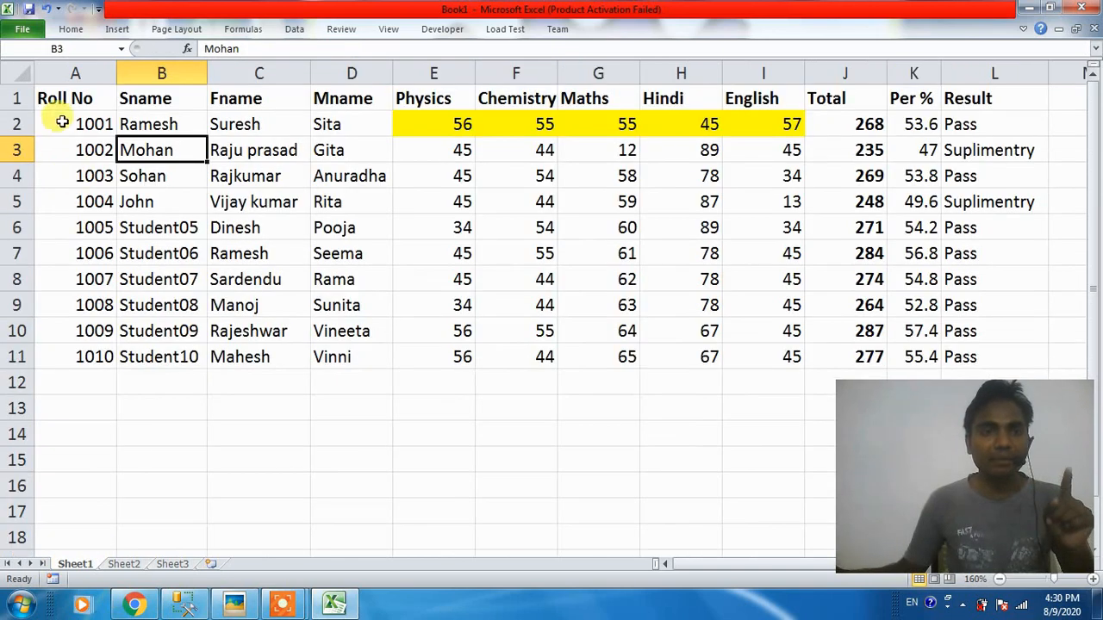
{"action": "left_click", "coordinate": [123, 565]}
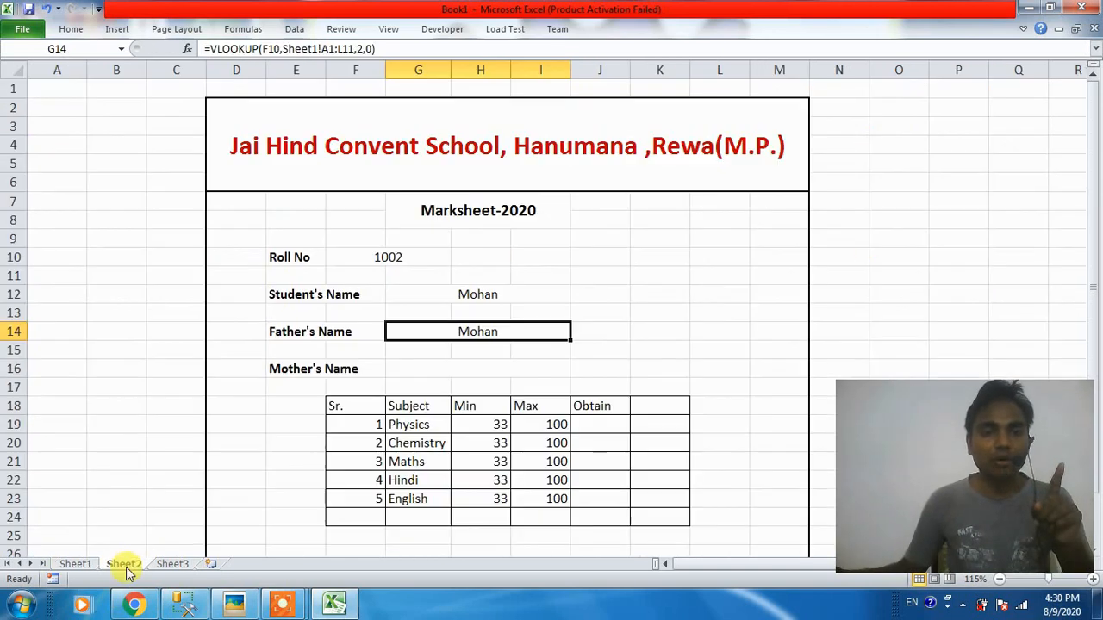
{"action": "double_click", "coordinate": [461, 332]}
{"action": "left_click", "coordinate": [561, 331]}
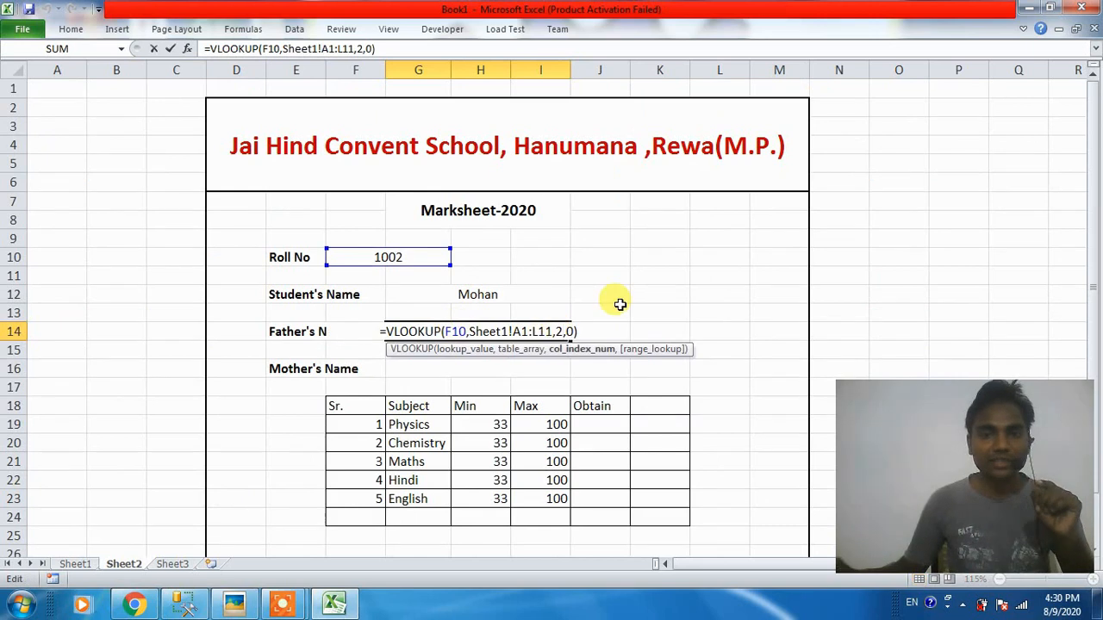
{"action": "key", "text": "BackSpace"}
{"action": "type", "text": "3"}
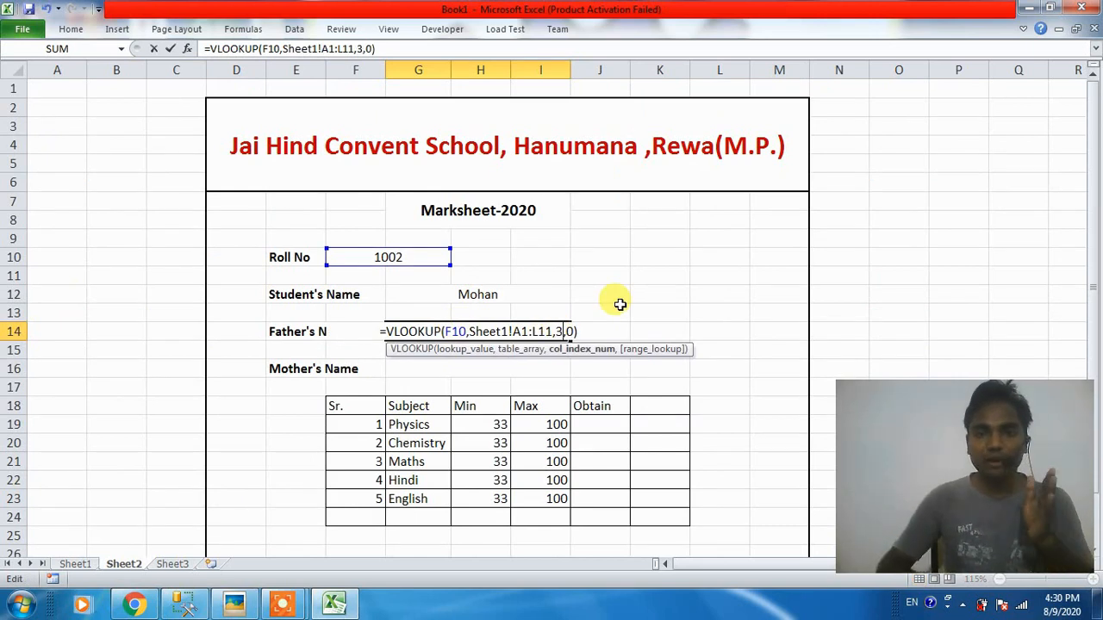
{"action": "key", "text": "Return"}
{"action": "left_click", "coordinate": [461, 332]}
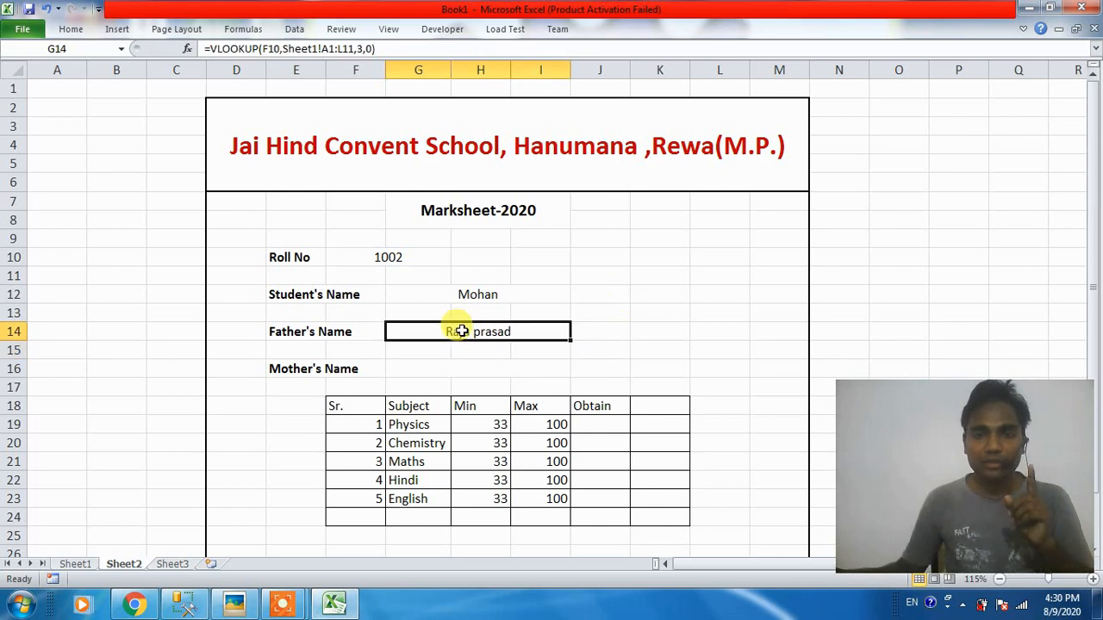
Enter the first student record's roll number in F10 and check the father's name against that record on Sheet1.
{"action": "left_click", "coordinate": [369, 257]}
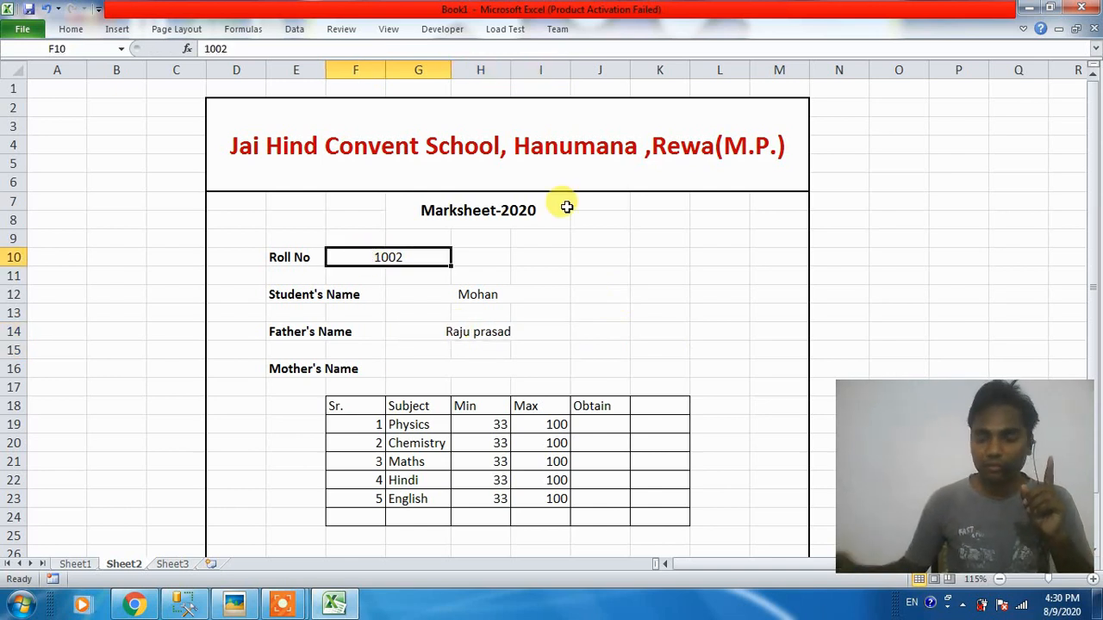
{"action": "type", "text": "10"}
{"action": "key", "text": "Return"}
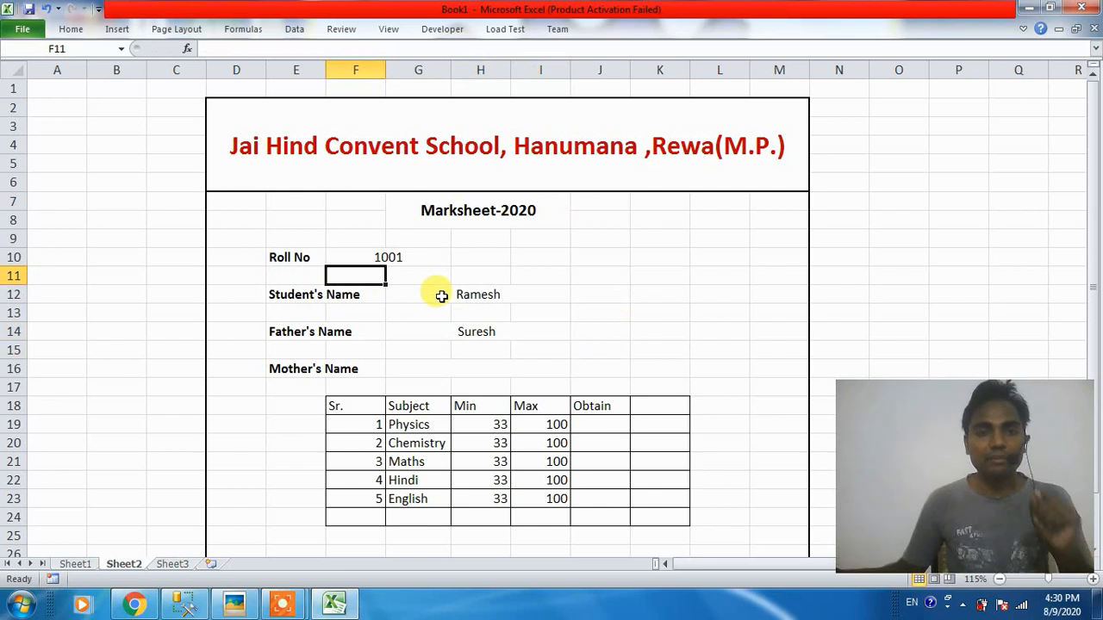
{"action": "left_click", "coordinate": [84, 562]}
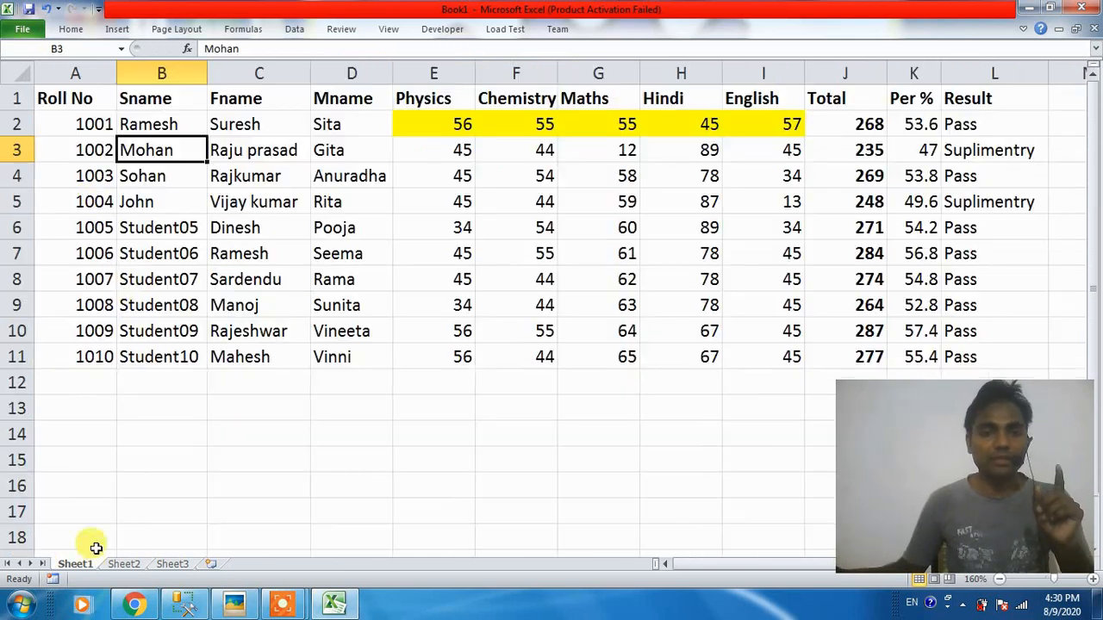
{"action": "left_click", "coordinate": [255, 120]}
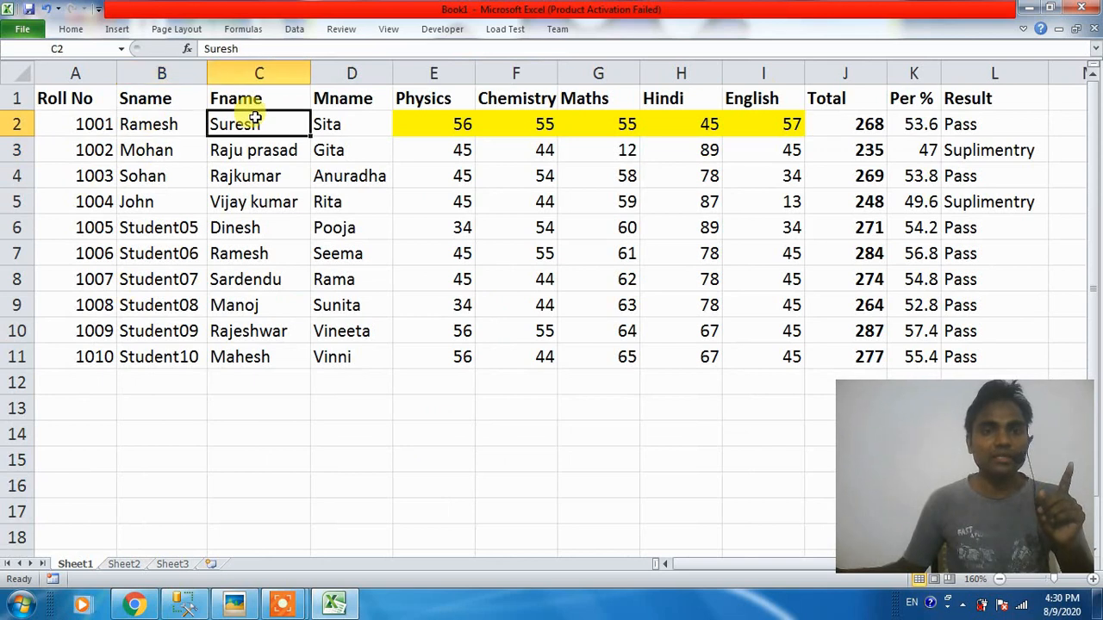
{"action": "left_click", "coordinate": [123, 564]}
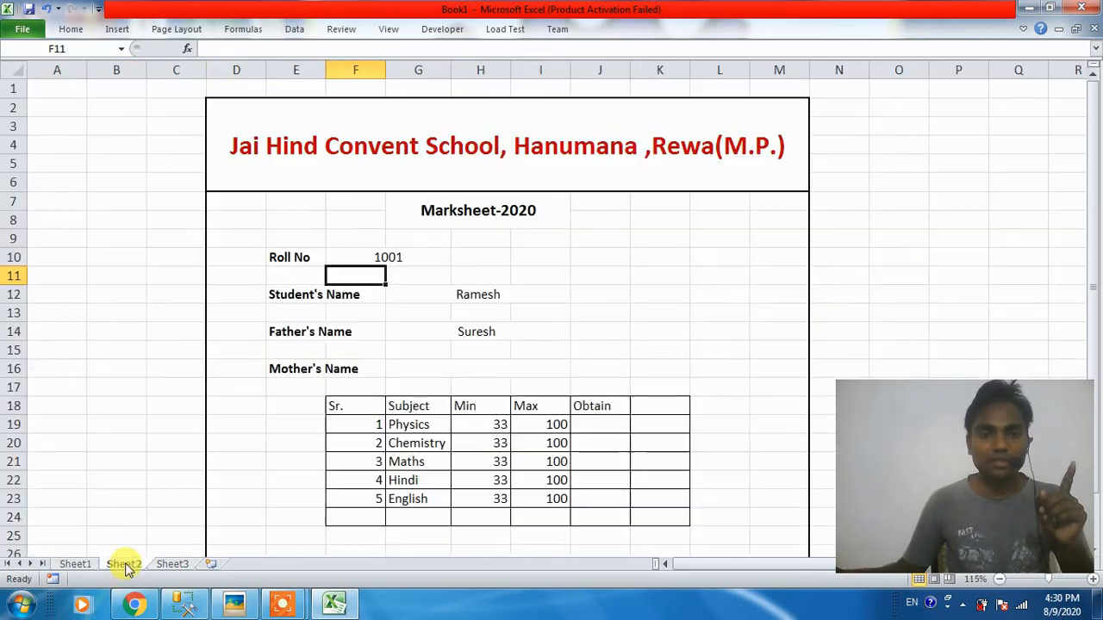
Enter =VLOOKUP(F10,Sheet1!A1:L11,2,0) in the Mother's Name cell G16 and check the Mname column's position on Sheet1.
{"action": "left_click", "coordinate": [451, 366]}
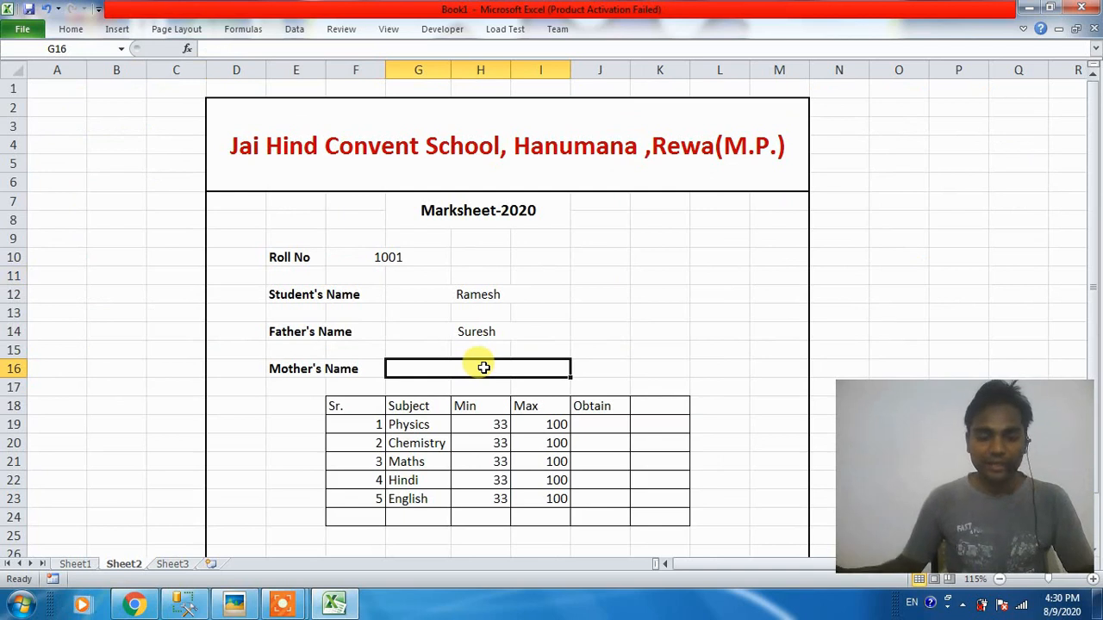
{"action": "double_click", "coordinate": [484, 367]}
{"action": "type", "text": "=VLOOKUP(F10,Sheet1!A1:L11,2,0)"}
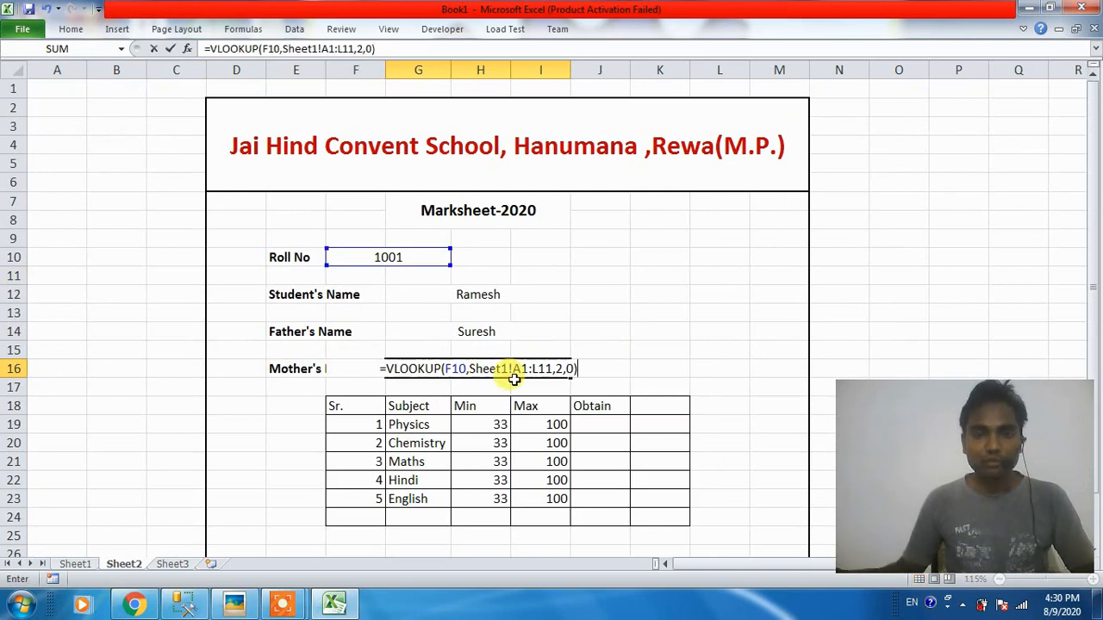
{"action": "left_click", "coordinate": [562, 368]}
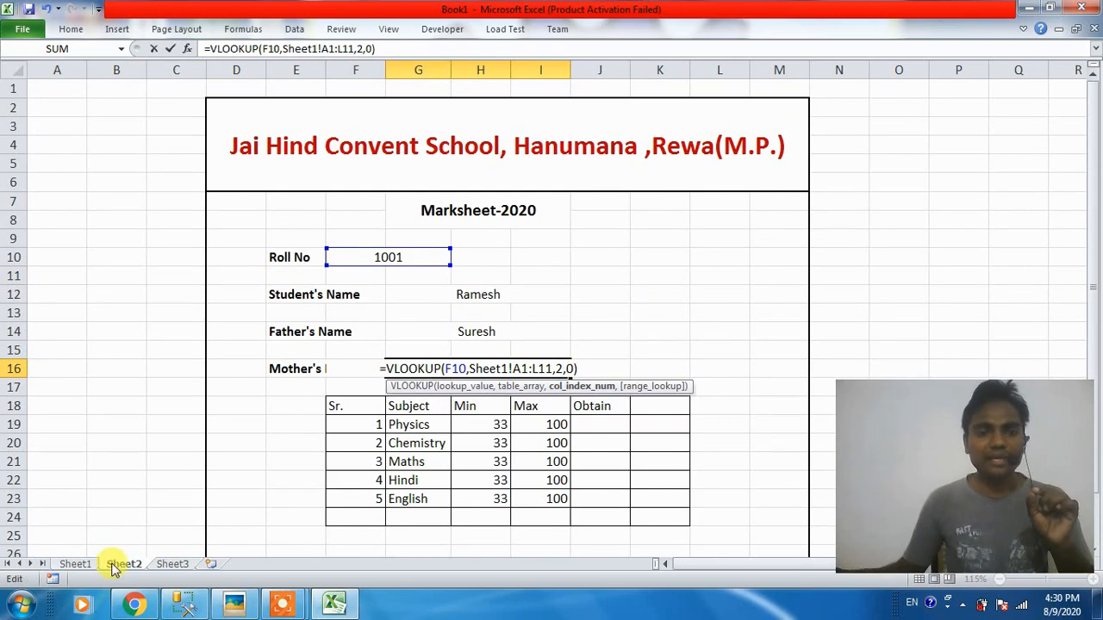
{"action": "left_click", "coordinate": [78, 564]}
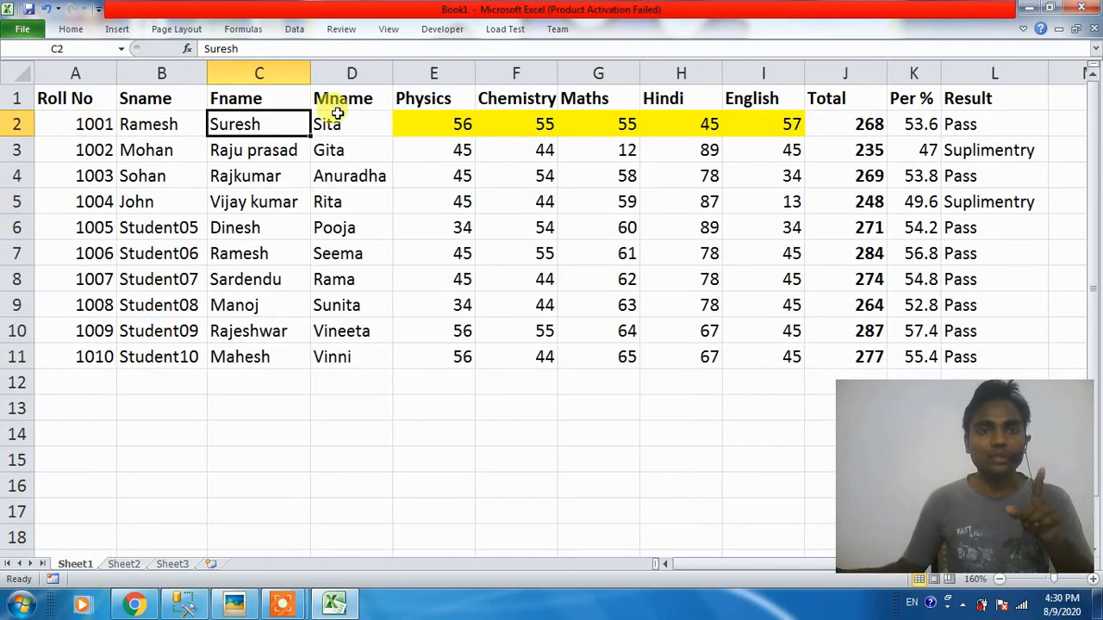
{"action": "left_click", "coordinate": [121, 563]}
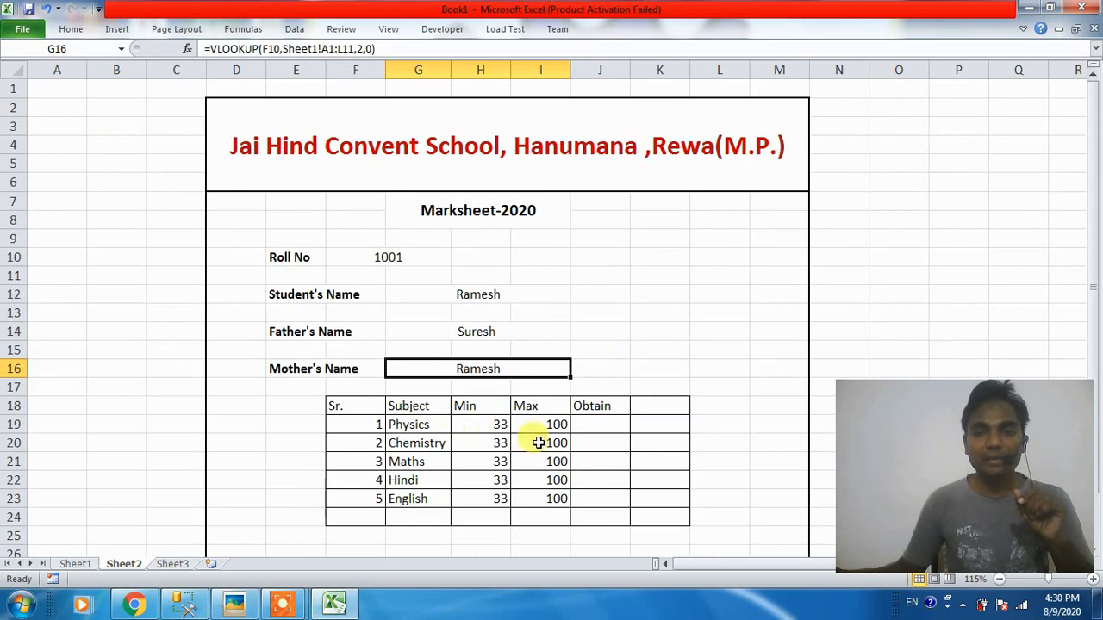
Set the column index of the Mother's Name VLOOKUP in G16 to 4.
{"action": "double_click", "coordinate": [478, 371]}
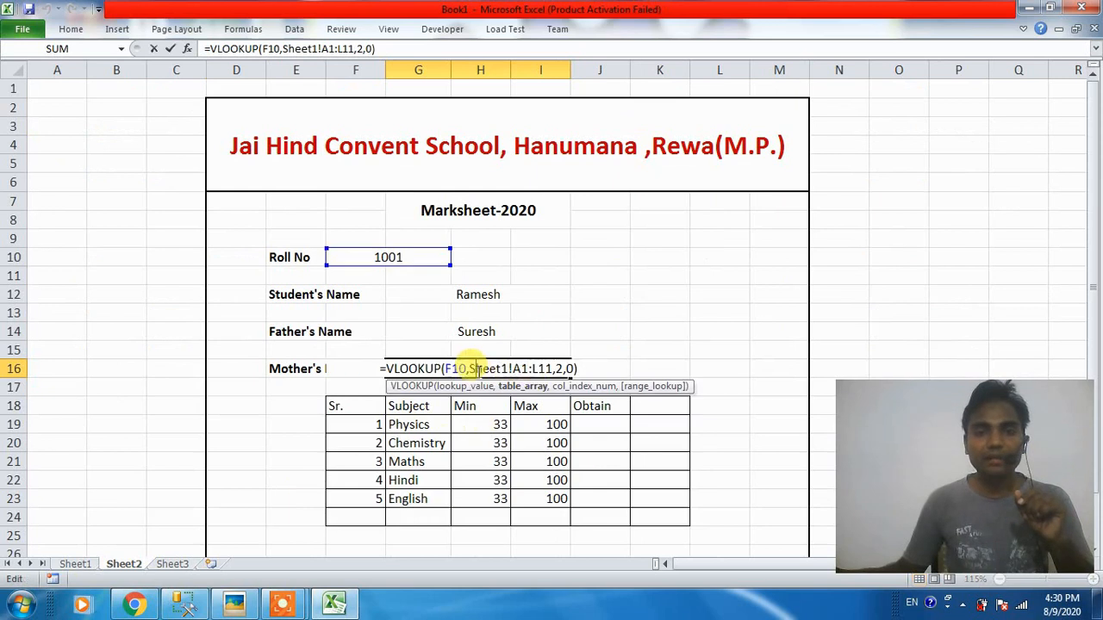
{"action": "double_click", "coordinate": [559, 368]}
{"action": "key", "text": "BackSpace"}
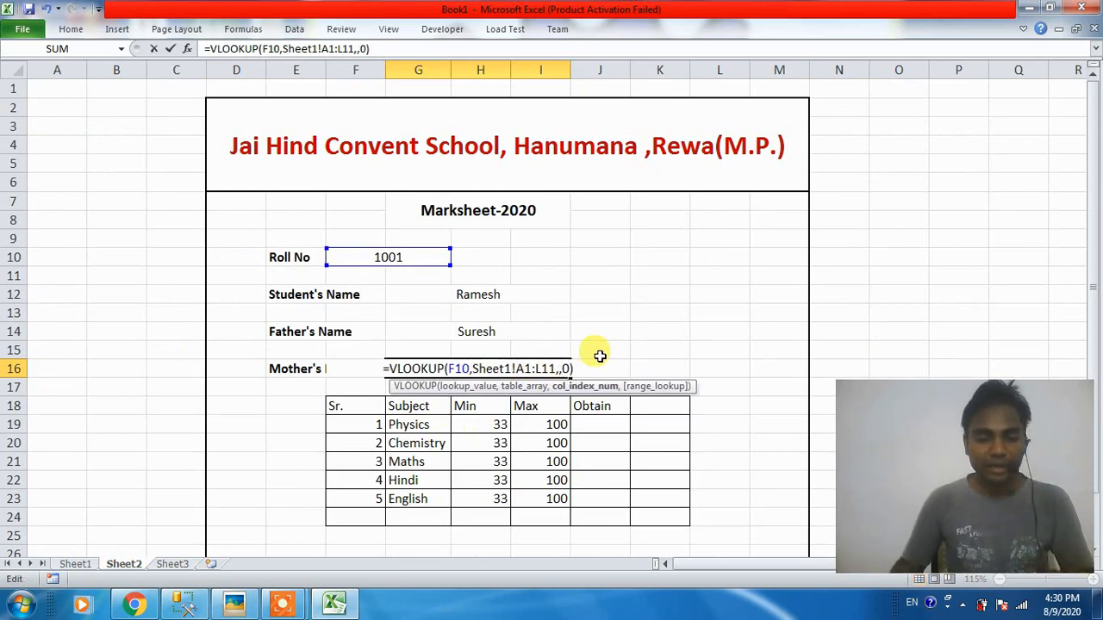
{"action": "type", "text": "4"}
{"action": "key", "text": "Return"}
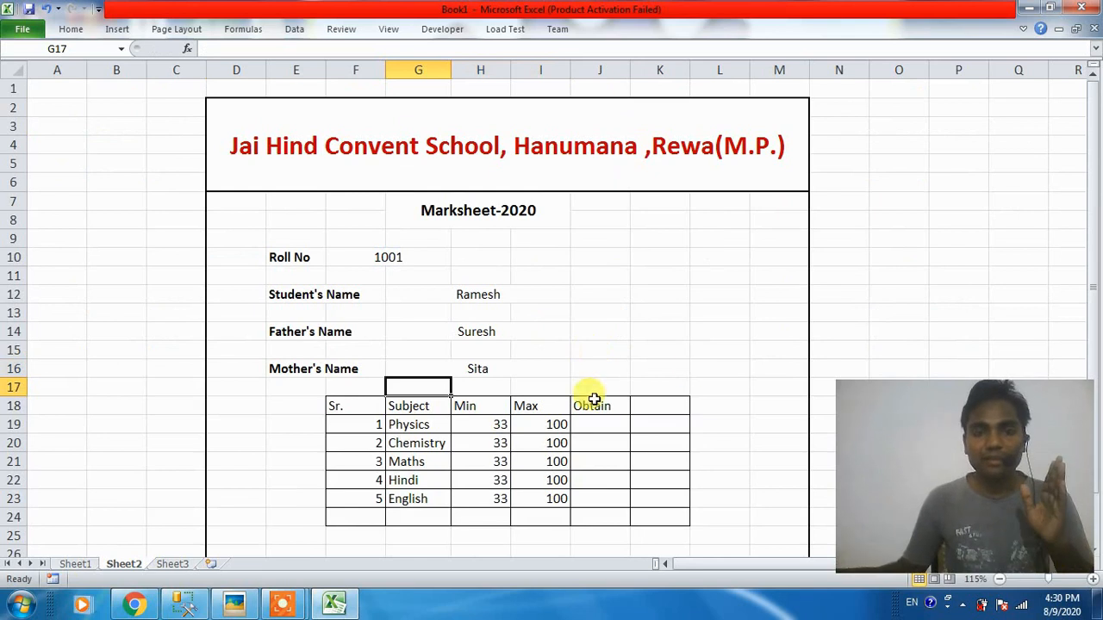
Left-align the Student's Name, Father's Name and Mother's Name result cells G12, G14 and G16.
{"action": "left_click", "coordinate": [457, 294]}
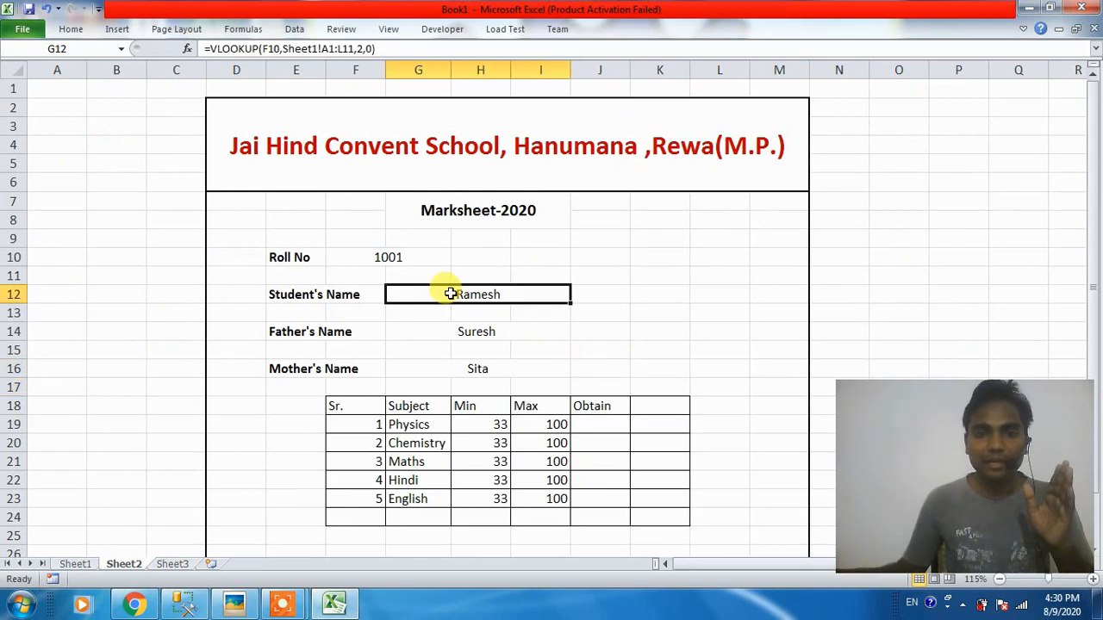
{"action": "left_click", "coordinate": [71, 29]}
{"action": "left_click", "coordinate": [298, 79]}
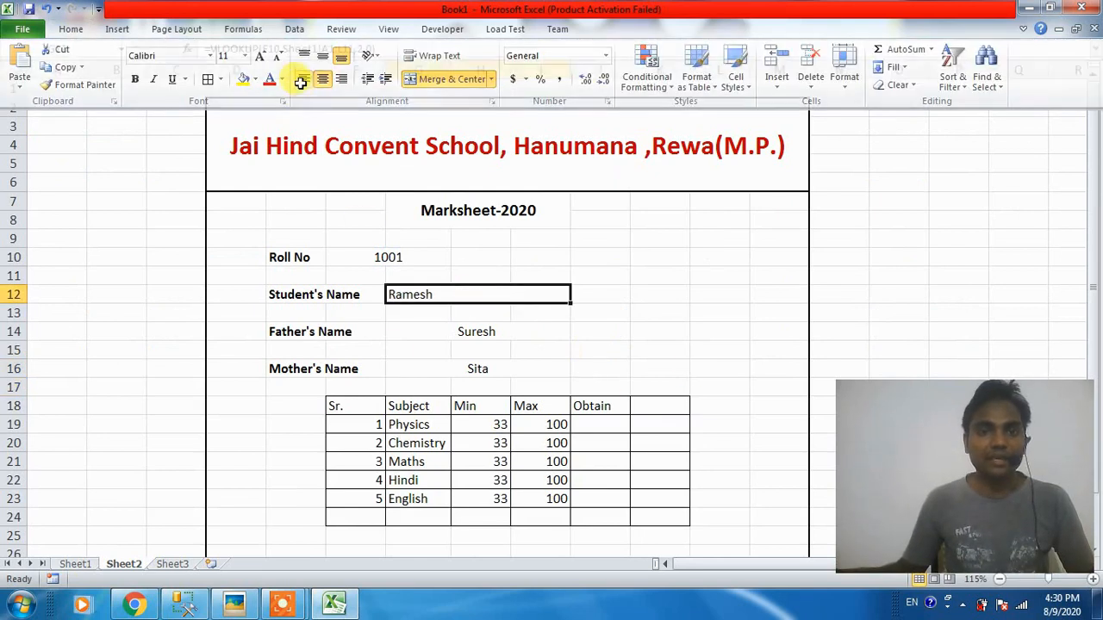
{"action": "left_click", "coordinate": [440, 330]}
{"action": "left_click", "coordinate": [70, 29]}
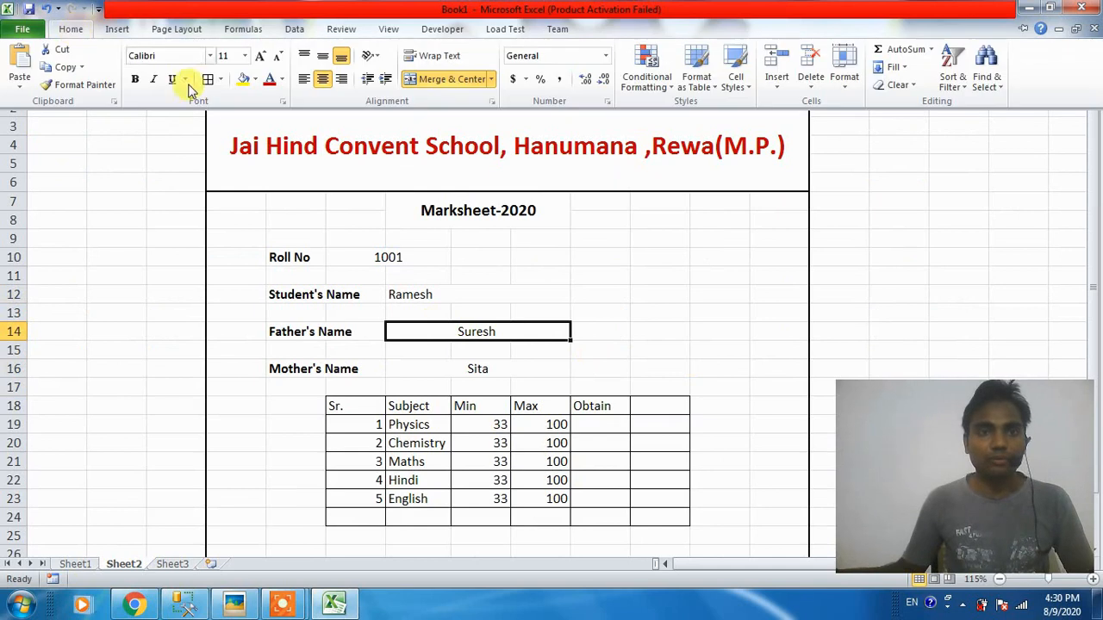
{"action": "left_click", "coordinate": [304, 79]}
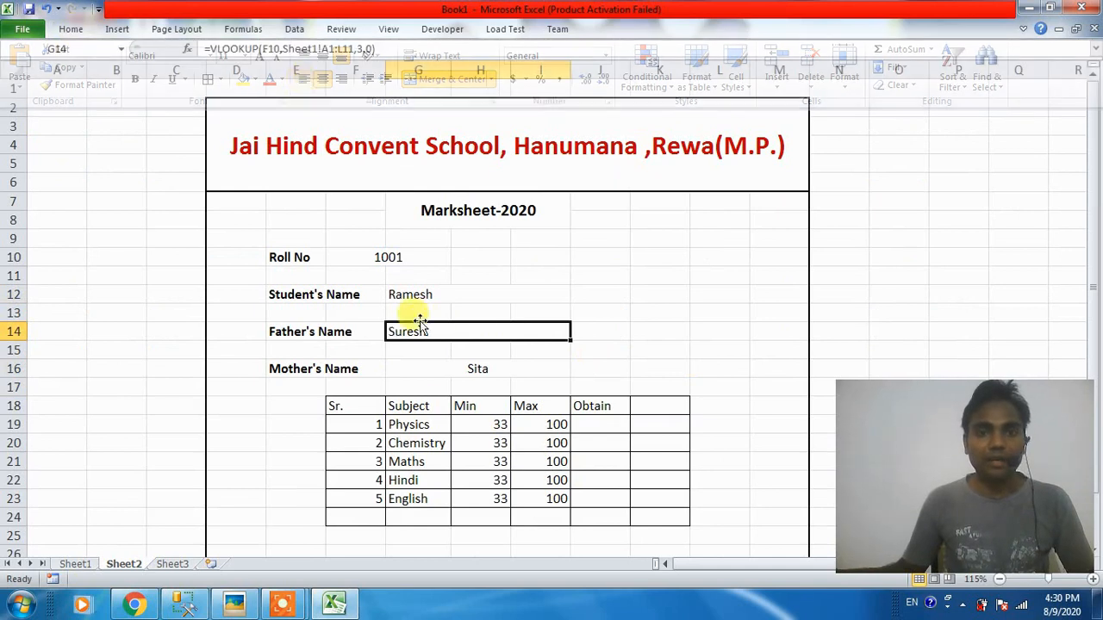
{"action": "left_click", "coordinate": [426, 368]}
{"action": "left_click", "coordinate": [71, 28]}
{"action": "left_click", "coordinate": [304, 79]}
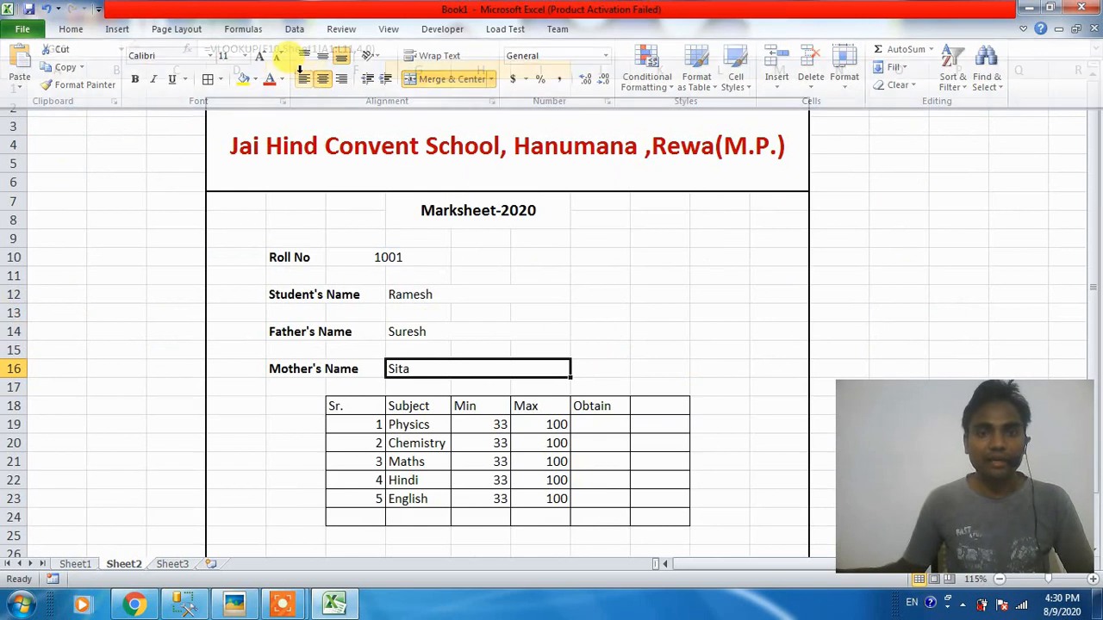
{"action": "left_click", "coordinate": [473, 328]}
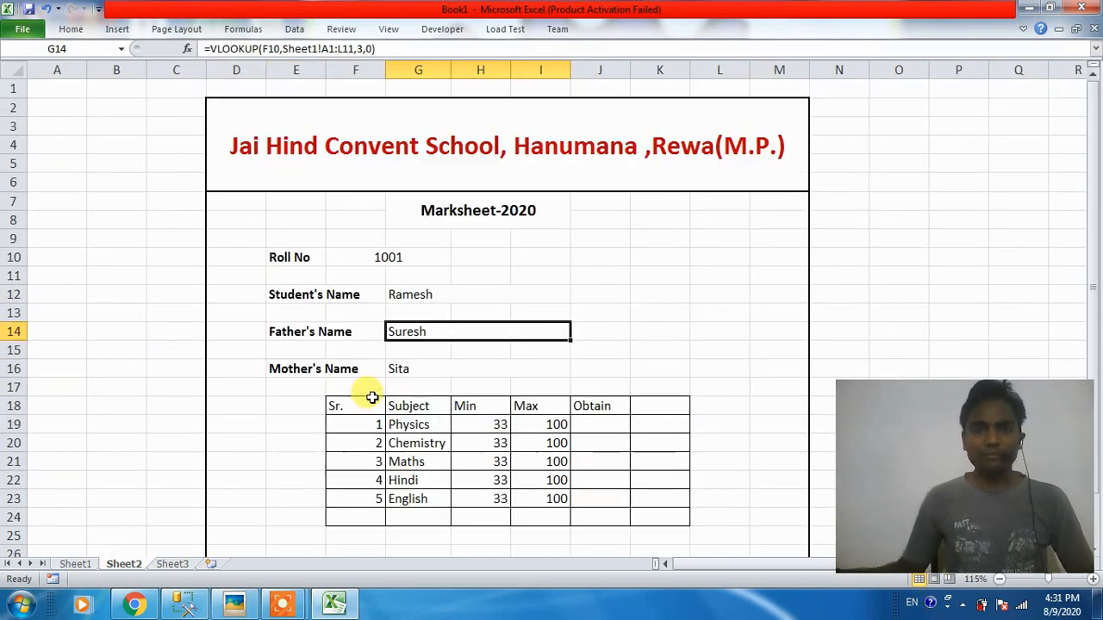
Enter =VLOOKUP(F10,Sheet1!A1:L11,5,0) in the Physics Obtain cell J19, using the Physics column's position on Sheet1.
{"action": "left_click", "coordinate": [598, 424]}
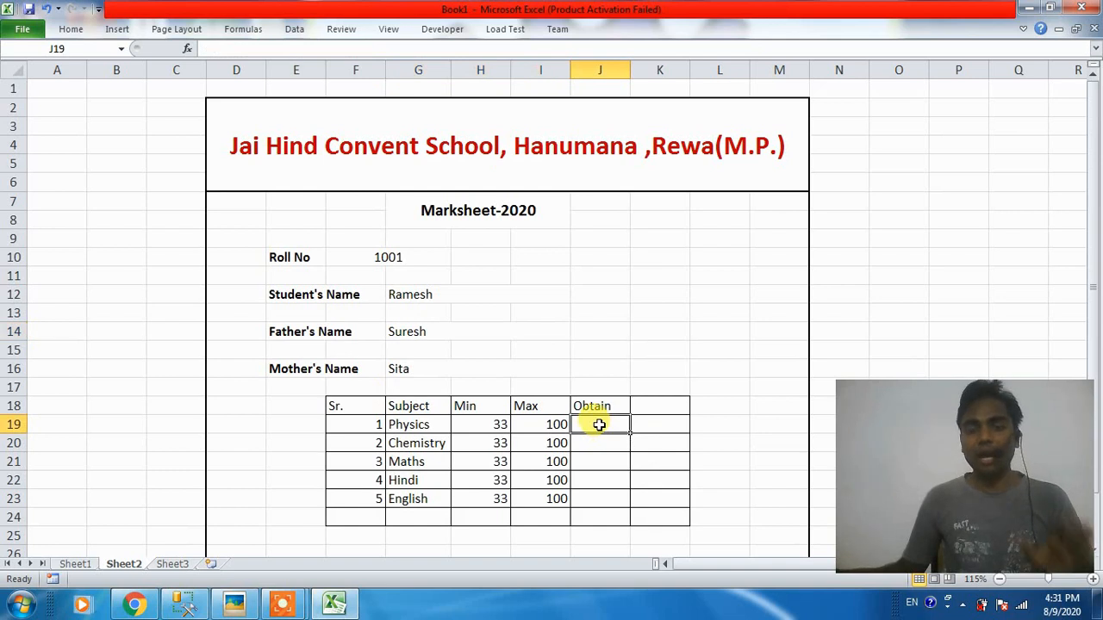
{"action": "left_click", "coordinate": [405, 425]}
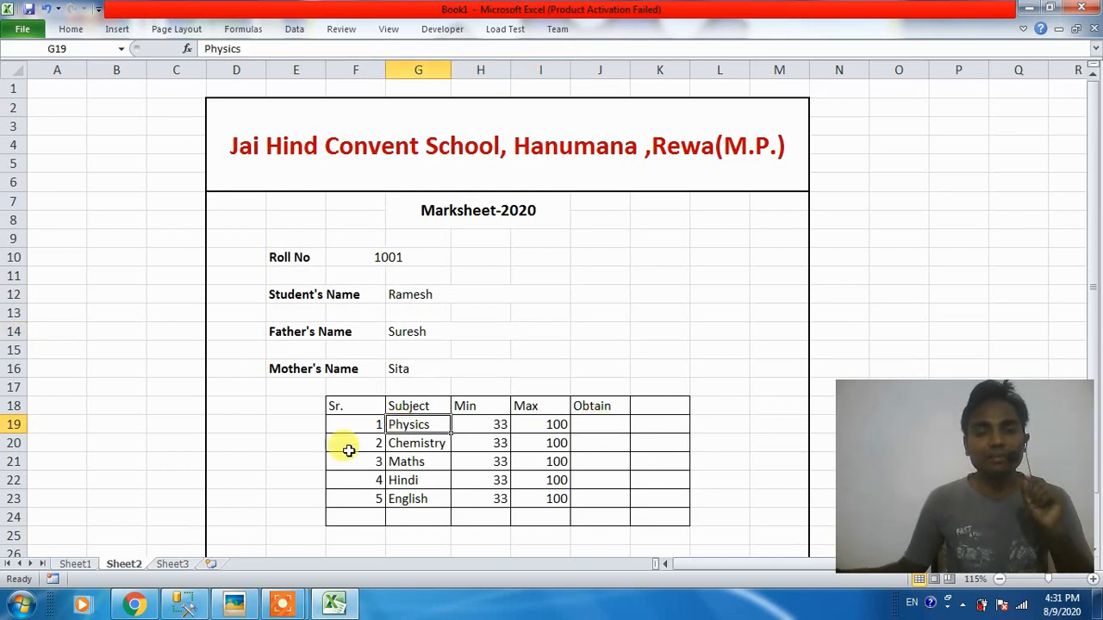
{"action": "left_click", "coordinate": [75, 563]}
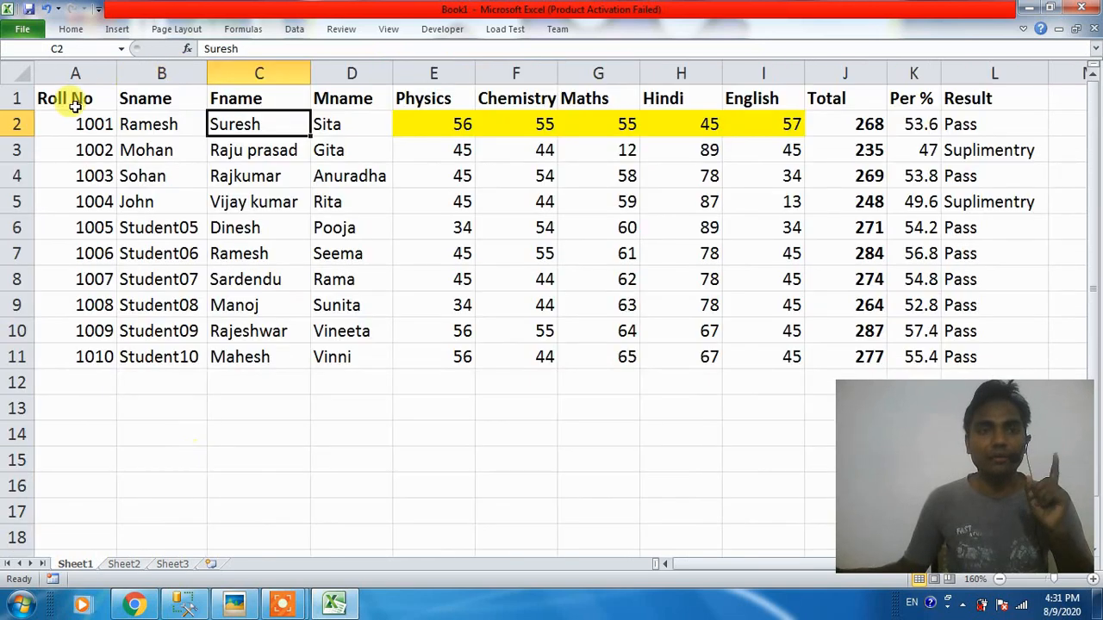
{"action": "left_click", "coordinate": [418, 98]}
{"action": "left_click", "coordinate": [133, 566]}
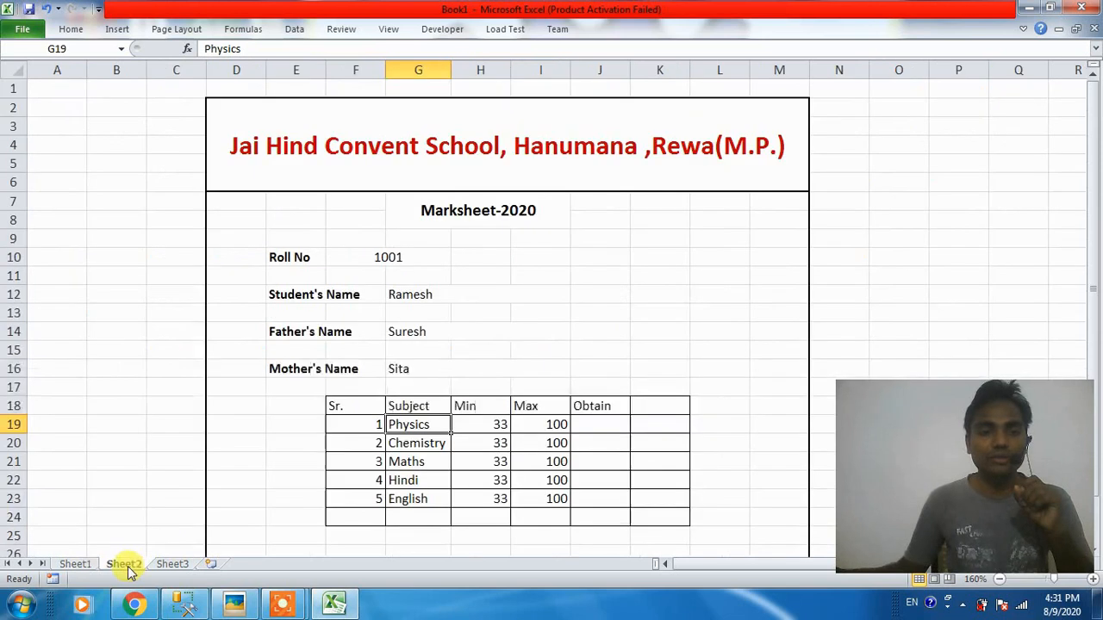
{"action": "double_click", "coordinate": [592, 424]}
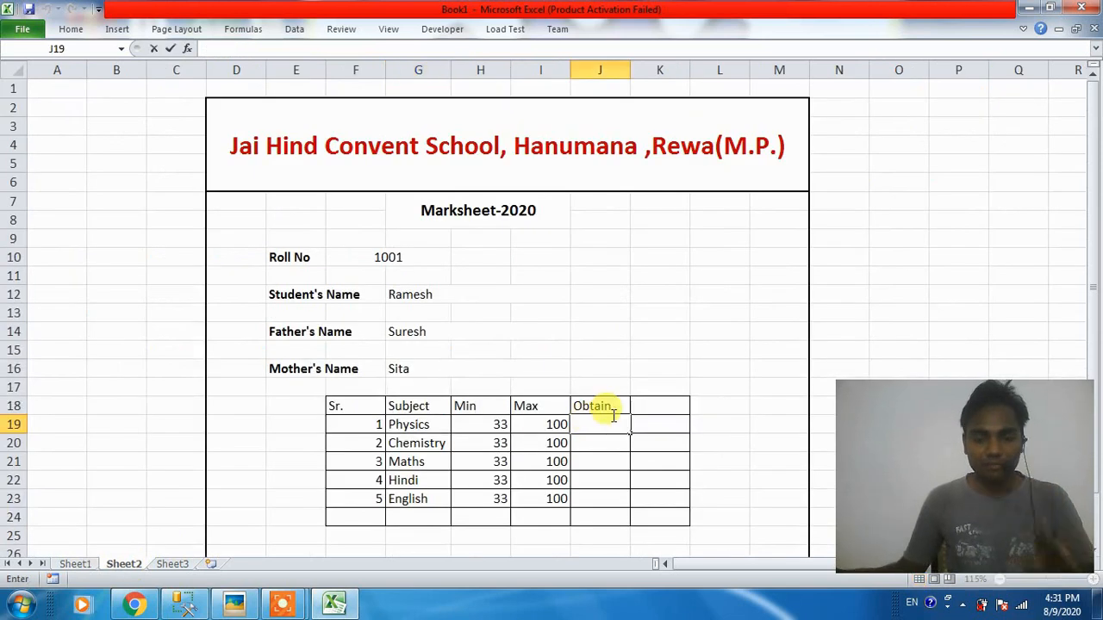
{"action": "type", "text": "=VLOOKUP(F10,Sheet1!A1:L11,2,0)"}
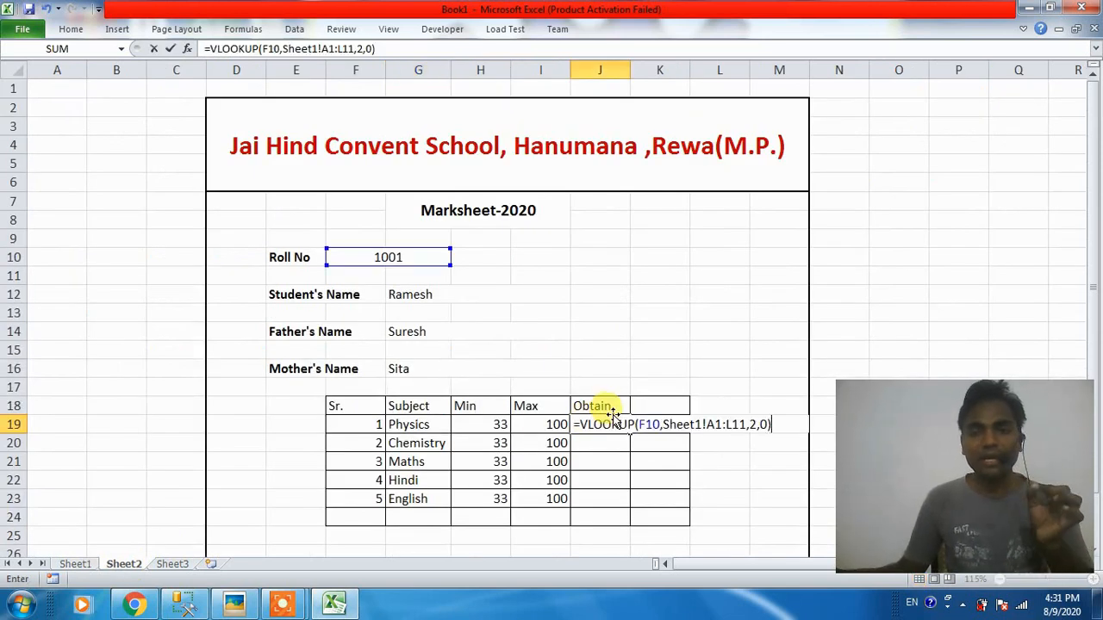
{"action": "left_click", "coordinate": [748, 424]}
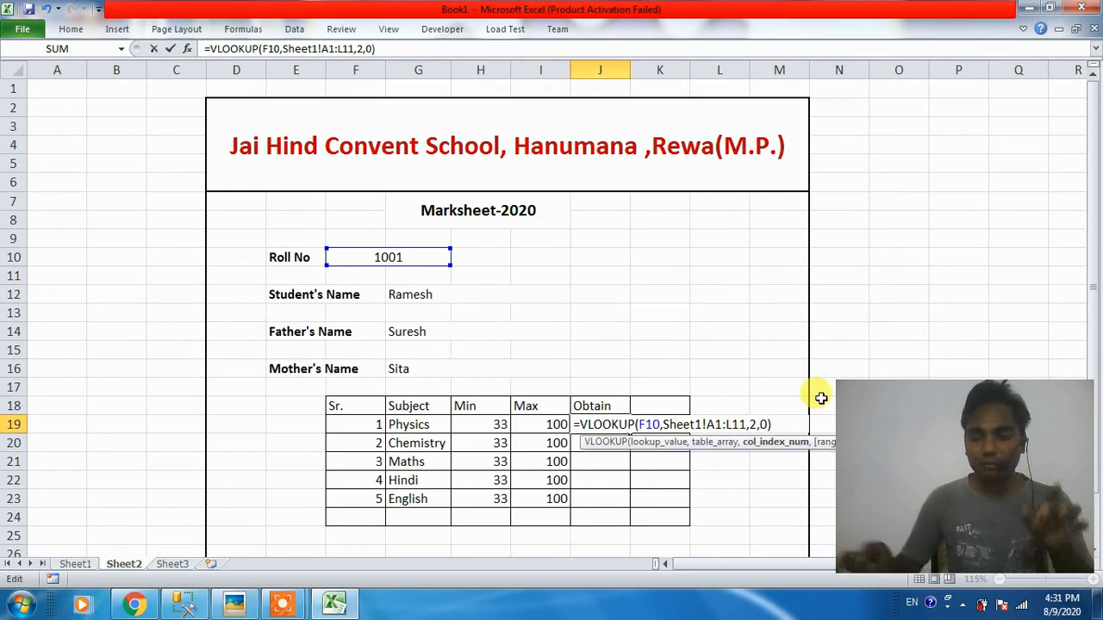
{"action": "key", "text": "BackSpace"}
{"action": "type", "text": "5"}
{"action": "key", "text": "Return"}
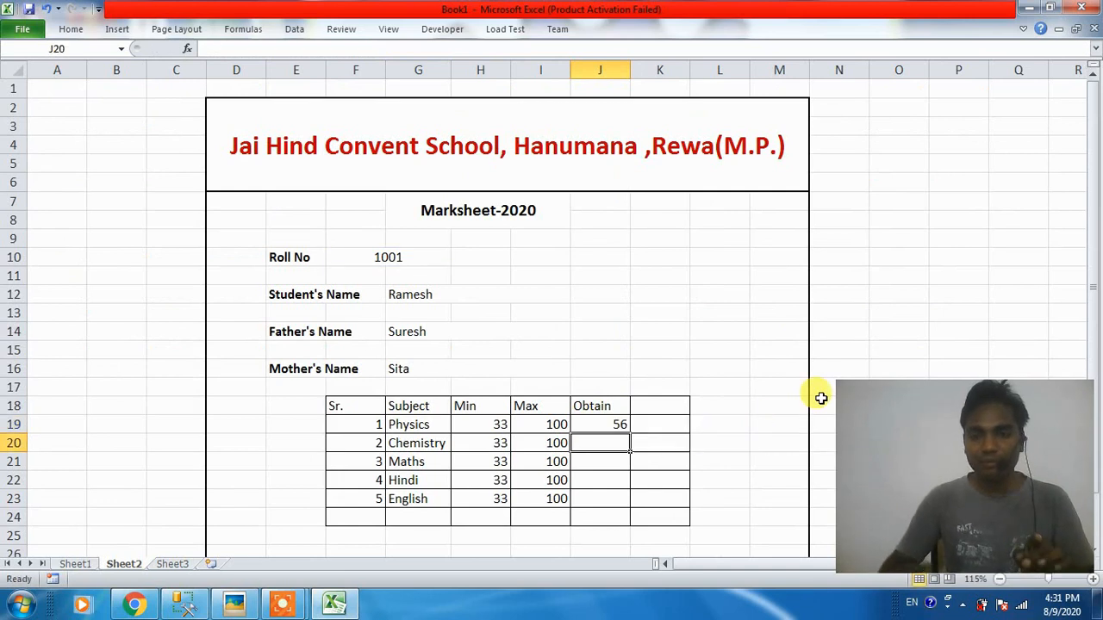
Enter =VLOOKUP(F10,Sheet1!A1:L11,6,0) in the Chemistry Obtain cell J20.
{"action": "double_click", "coordinate": [607, 450]}
{"action": "type", "text": "=VLOOKUP(F10,Sheet1!A1:L11,2,0)"}
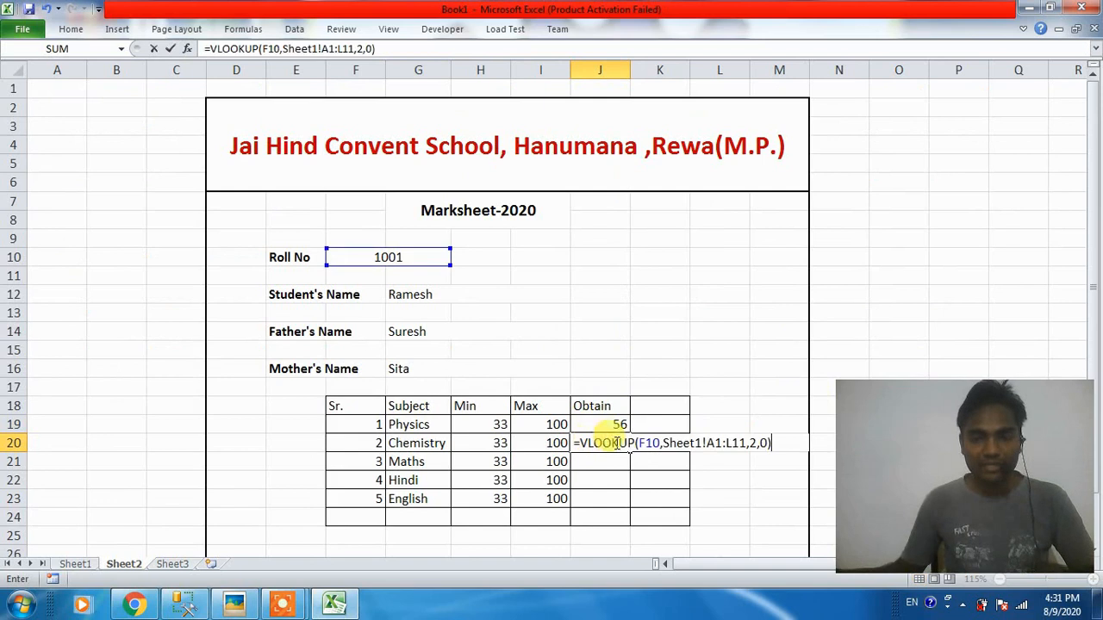
{"action": "left_click", "coordinate": [749, 442]}
{"action": "key", "text": "Delete"}
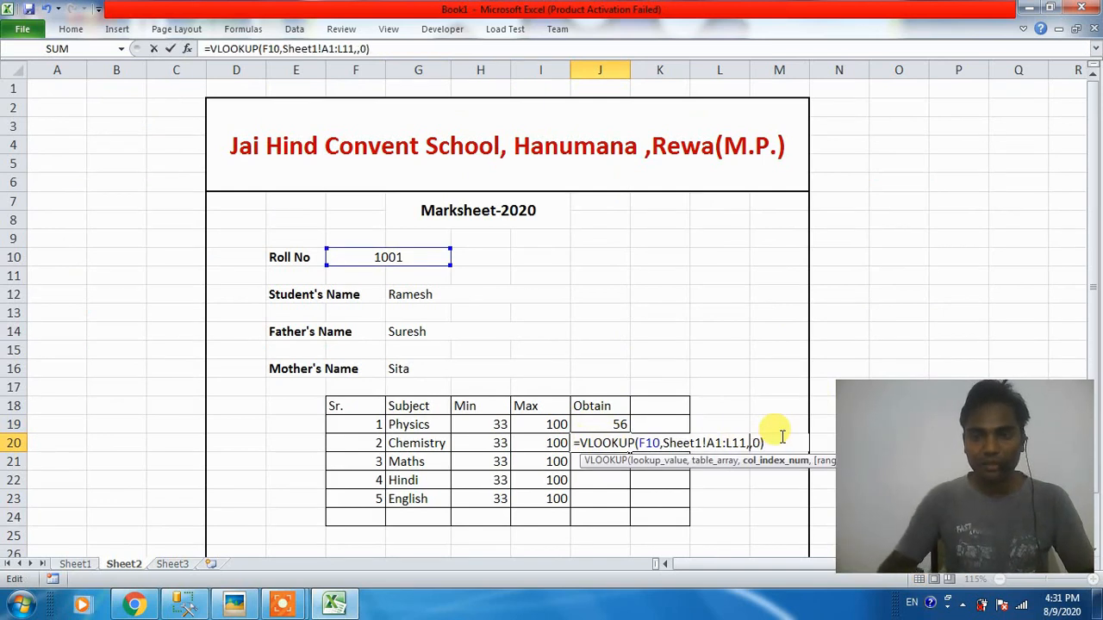
{"action": "key", "text": "Return"}
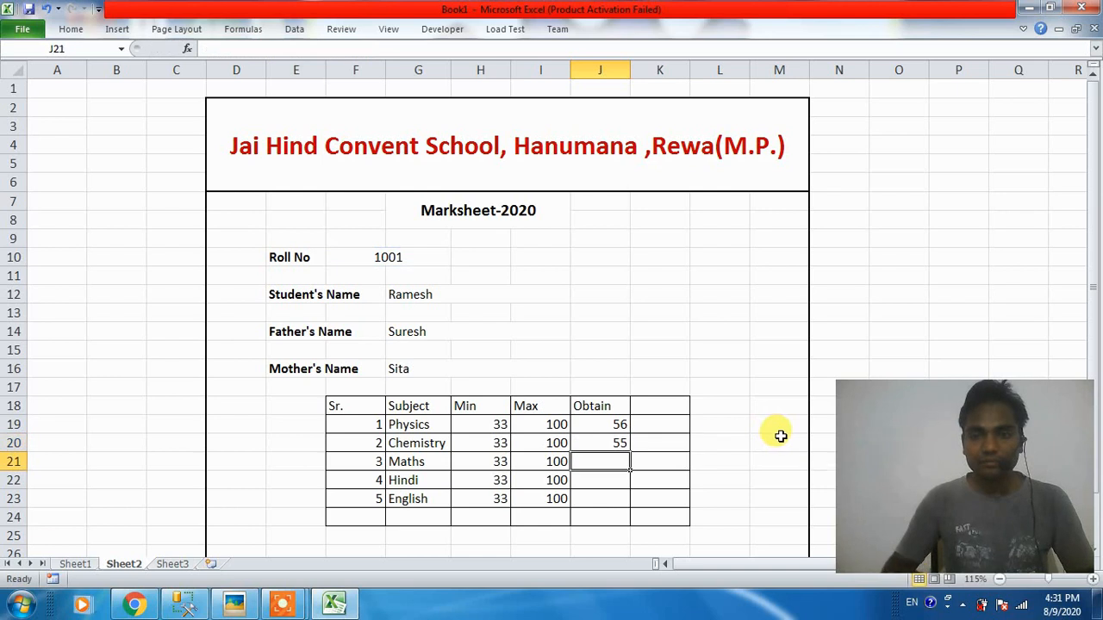
Enter =VLOOKUP(F10,Sheet1!A1:L11,7,0) in the Maths Obtain cell J21.
{"action": "double_click", "coordinate": [610, 462]}
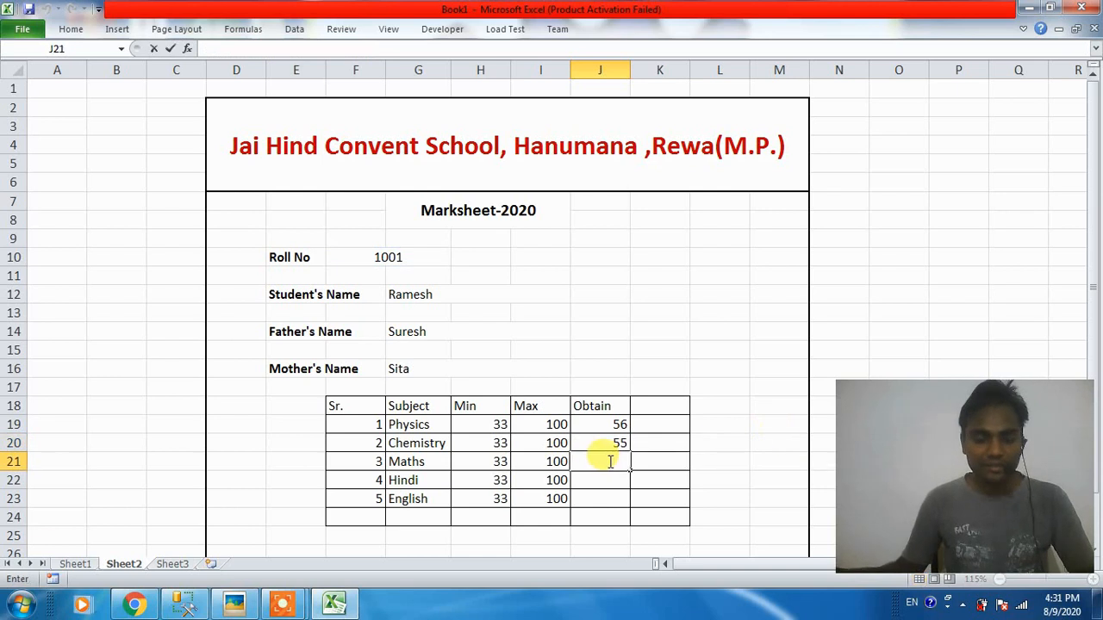
{"action": "type", "text": "=VLOOKUP(F10,Sheet1!A1:L11,2,0)"}
{"action": "left_click", "coordinate": [744, 460]}
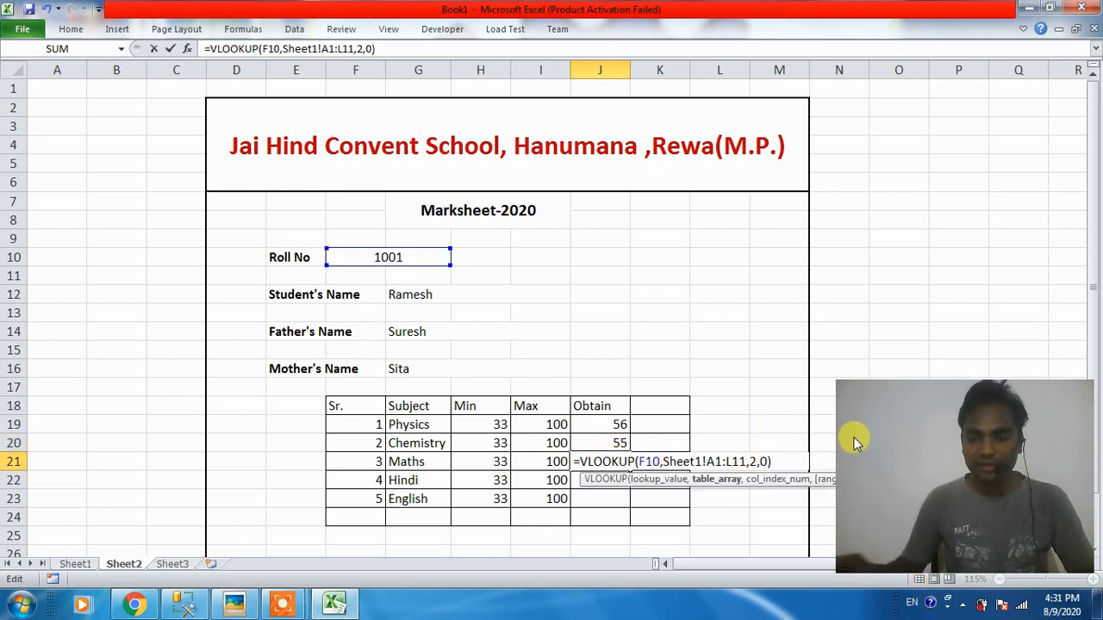
{"action": "key", "text": "Delete"}
{"action": "type", "text": "4"}
{"action": "key", "text": "Return"}
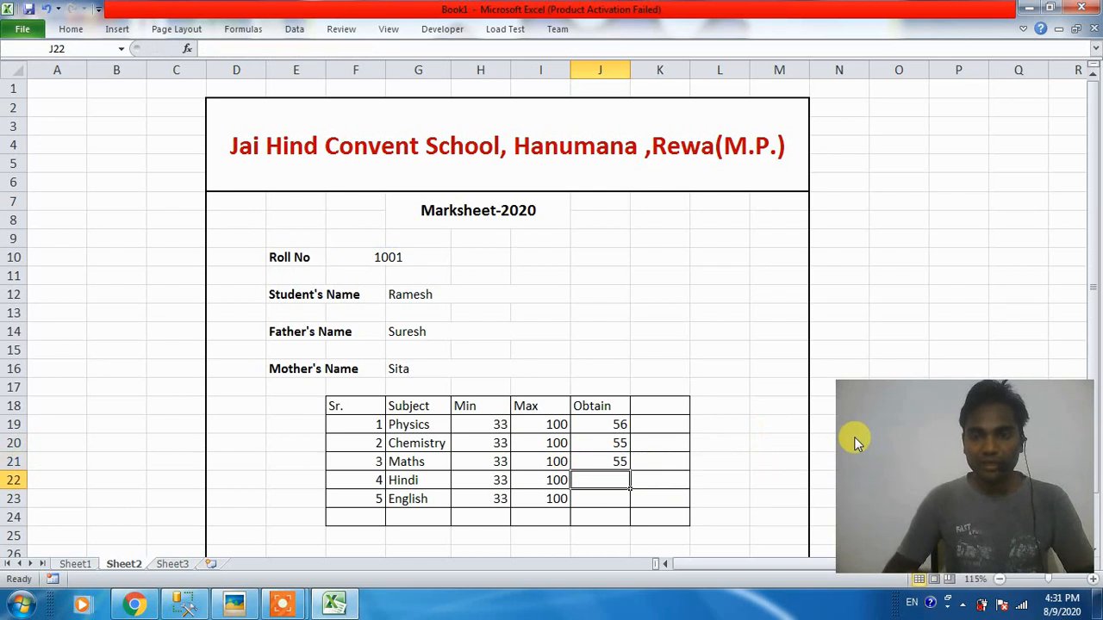
Enter =VLOOKUP(F10,Sheet1!A1:L11,8,0) in the Hindi Obtain cell J22.
{"action": "double_click", "coordinate": [591, 480]}
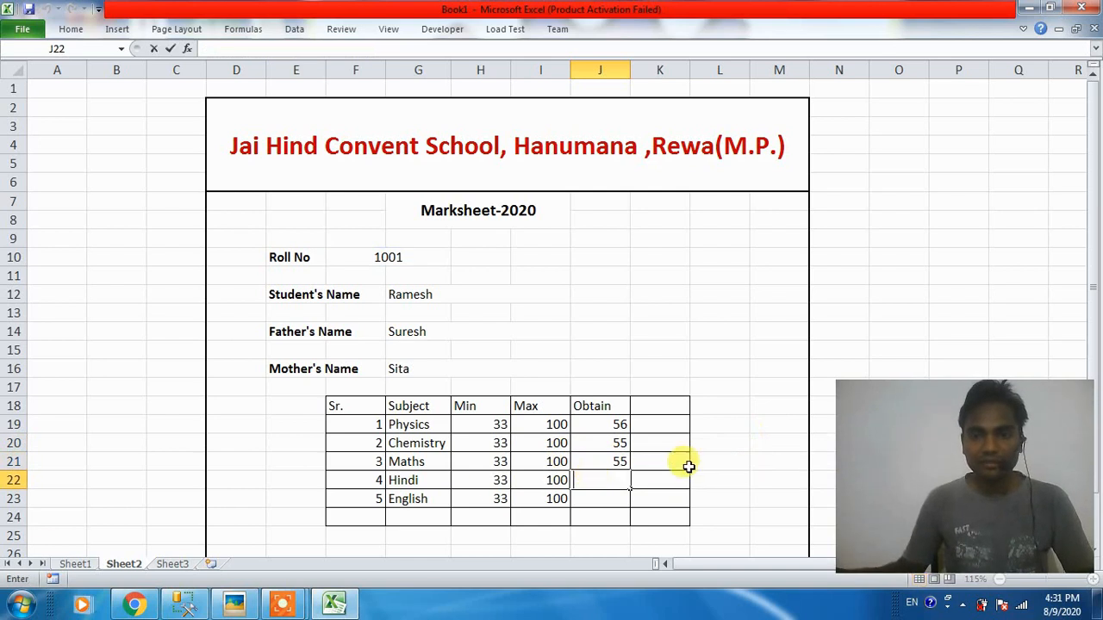
{"action": "type", "text": "=VLOOKUP(F10,Sheet1!A1:L11,2,0)"}
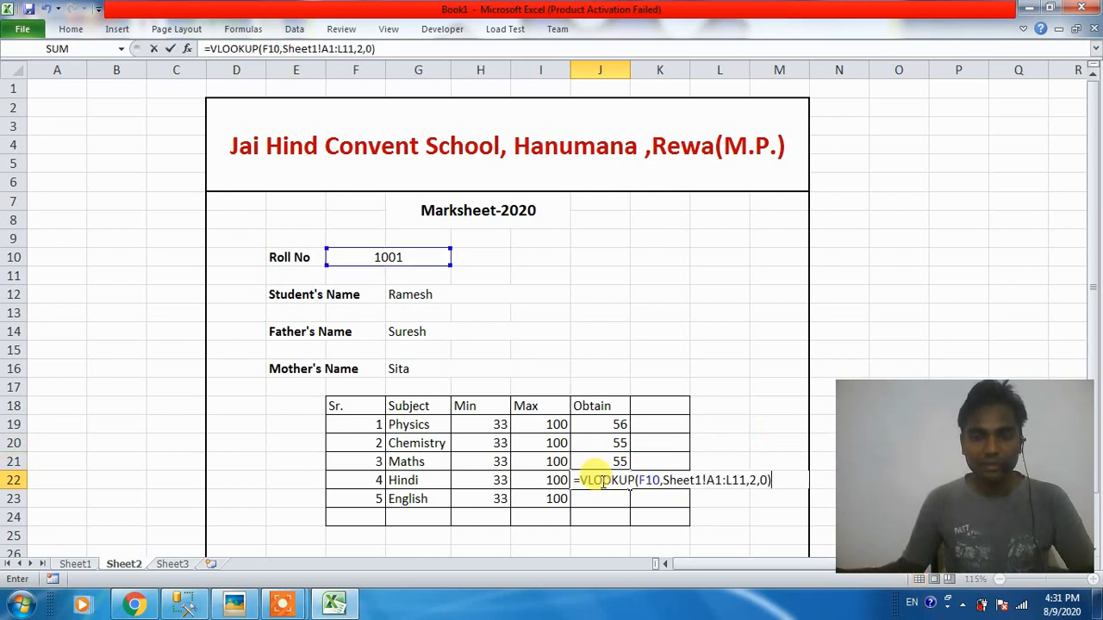
{"action": "left_click", "coordinate": [752, 480]}
{"action": "key", "text": "BackSpace"}
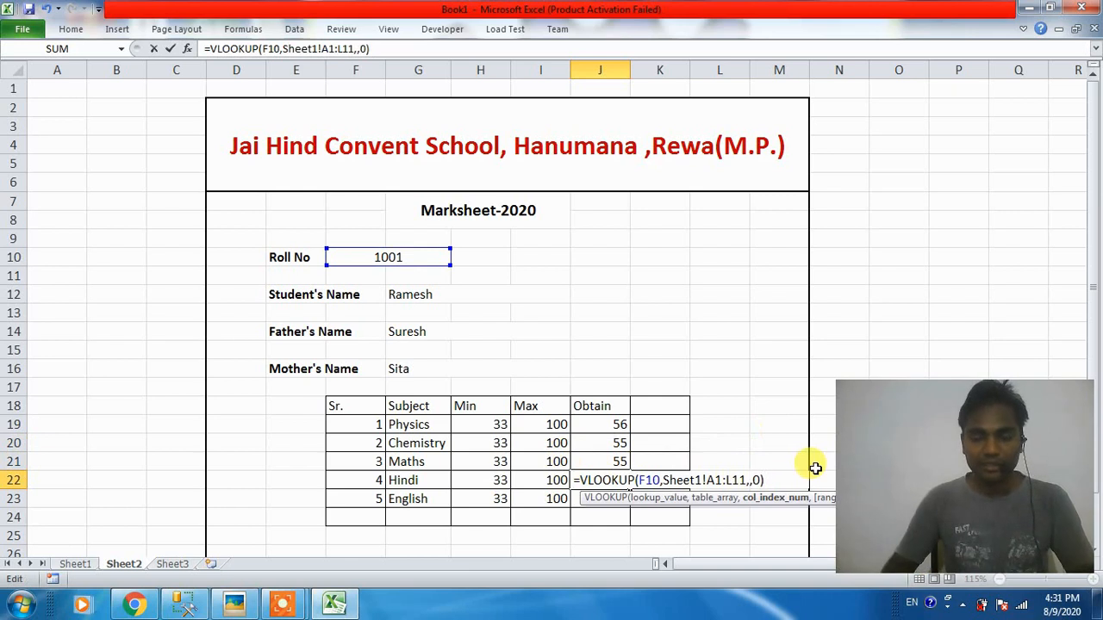
{"action": "type", "text": "8"}
{"action": "key", "text": "Return"}
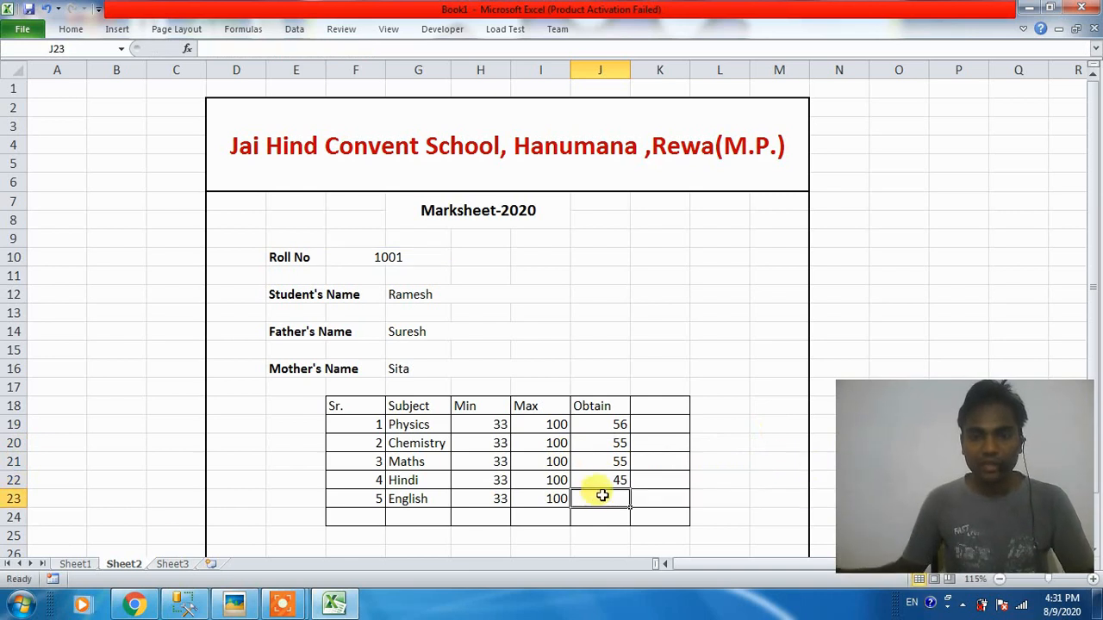
Check the English column's position on Sheet1 and enter =VLOOKUP(F10,Sheet1!A1:L11,9,0) in the English Obtain cell J23.
{"action": "left_click", "coordinate": [74, 565]}
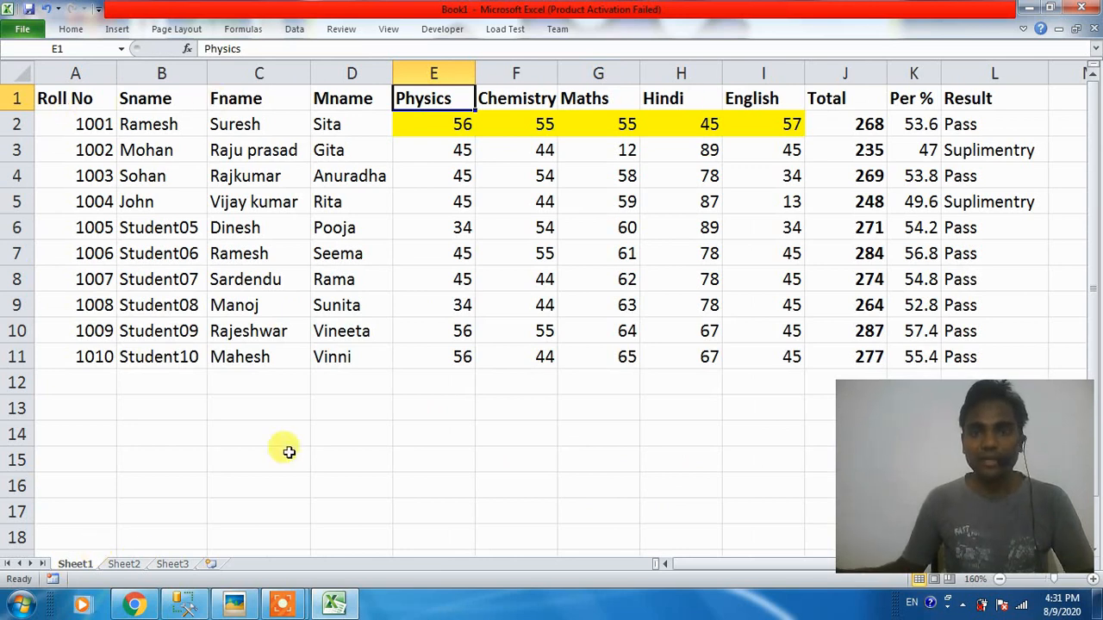
{"action": "left_click", "coordinate": [123, 564]}
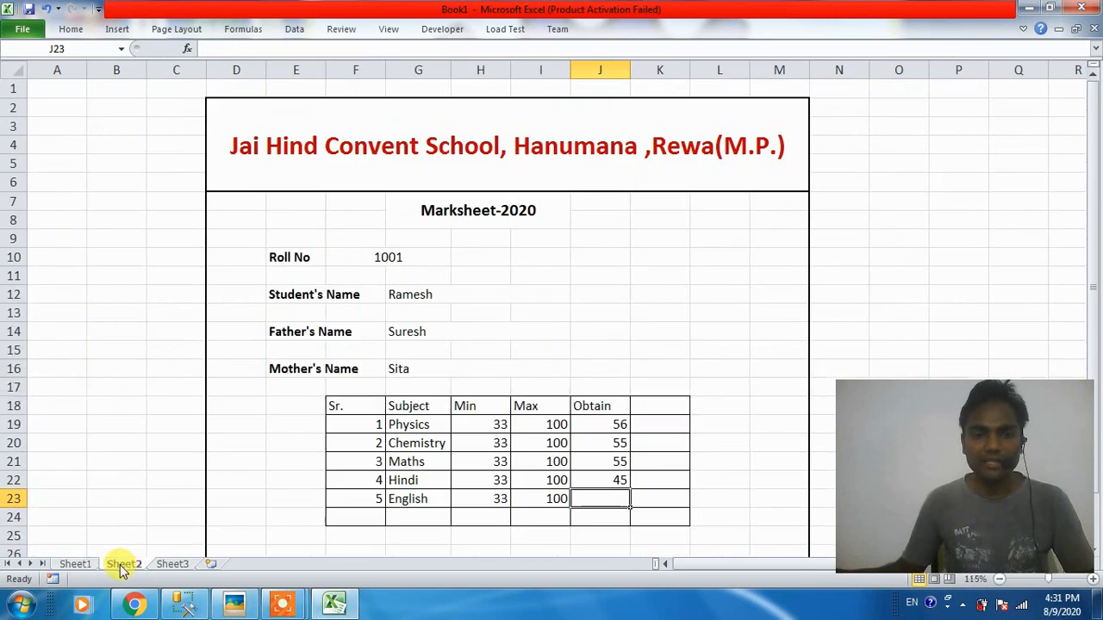
{"action": "double_click", "coordinate": [601, 498]}
{"action": "type", "text": "=VLOOKUP(F10,Sheet1!A1:L11,2,0)"}
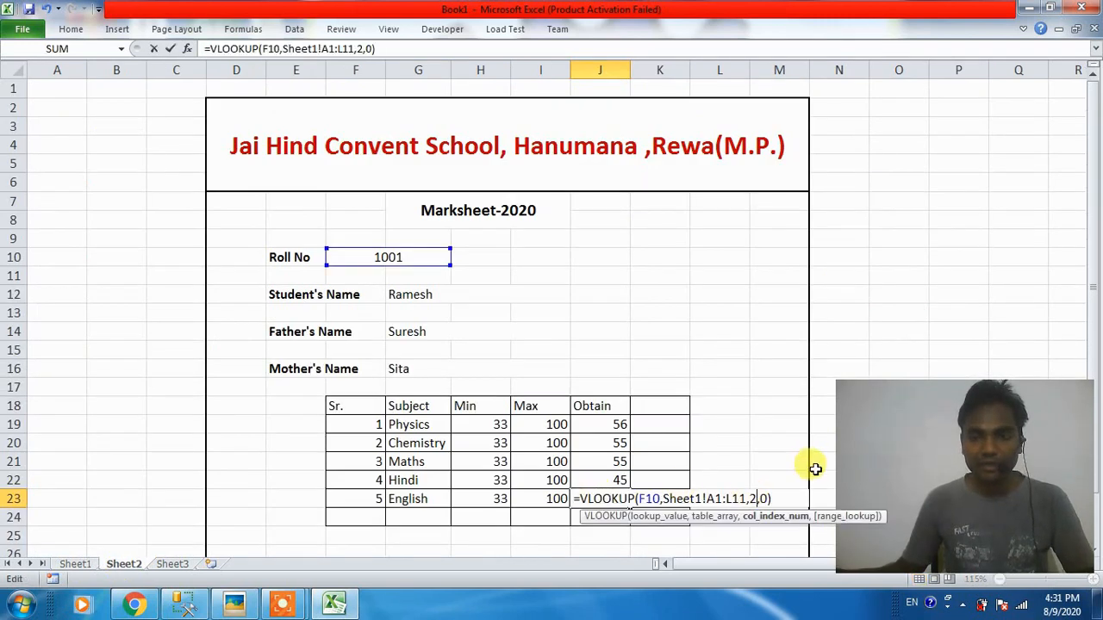
{"action": "key", "text": "BackSpace"}
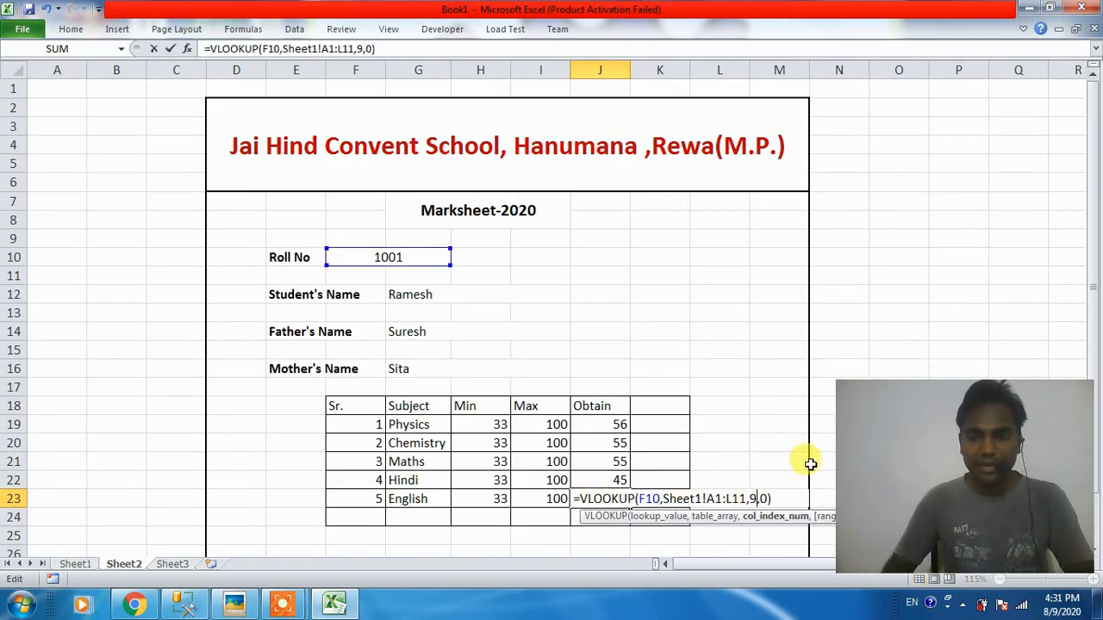
{"action": "key", "text": "Return"}
Set the roll number in F10 to 1004.
{"action": "left_click", "coordinate": [358, 259]}
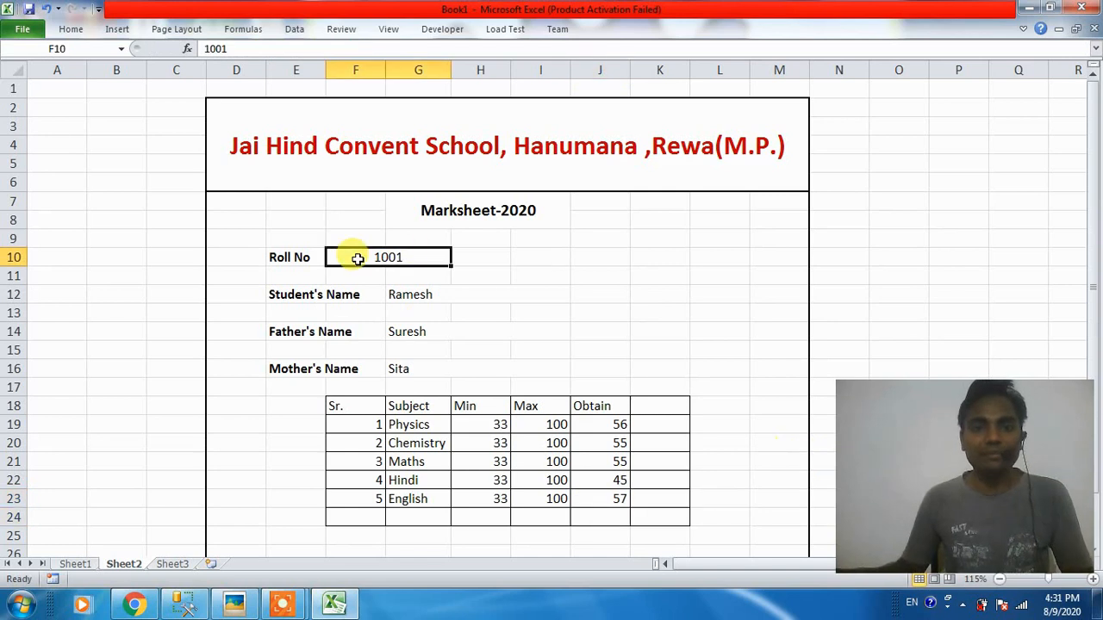
{"action": "type", "text": "1005"}
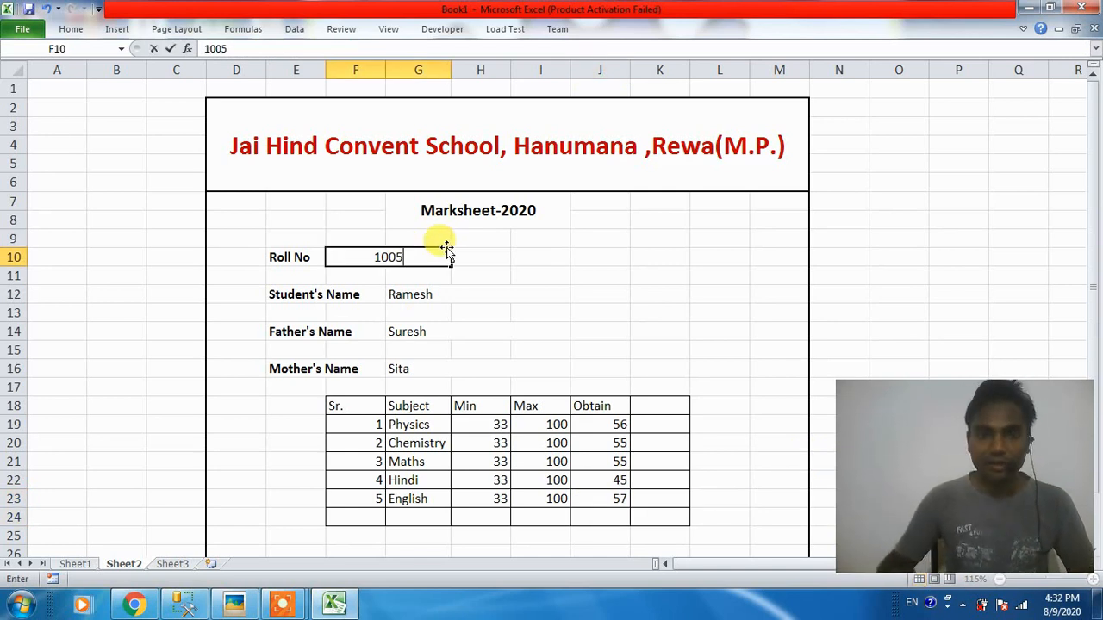
{"action": "key", "text": "BackSpace"}
{"action": "type", "text": "4"}
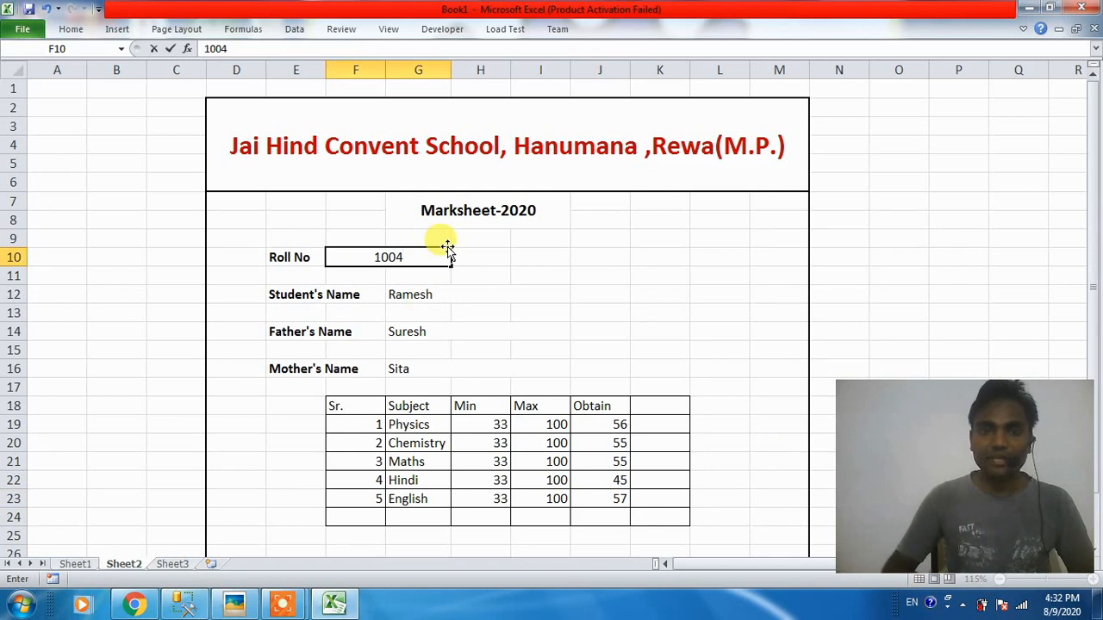
{"action": "key", "text": "Return"}
Examine the looked-up student, father and mother names and the subject marks for the entered roll number.
{"action": "left_click", "coordinate": [434, 293]}
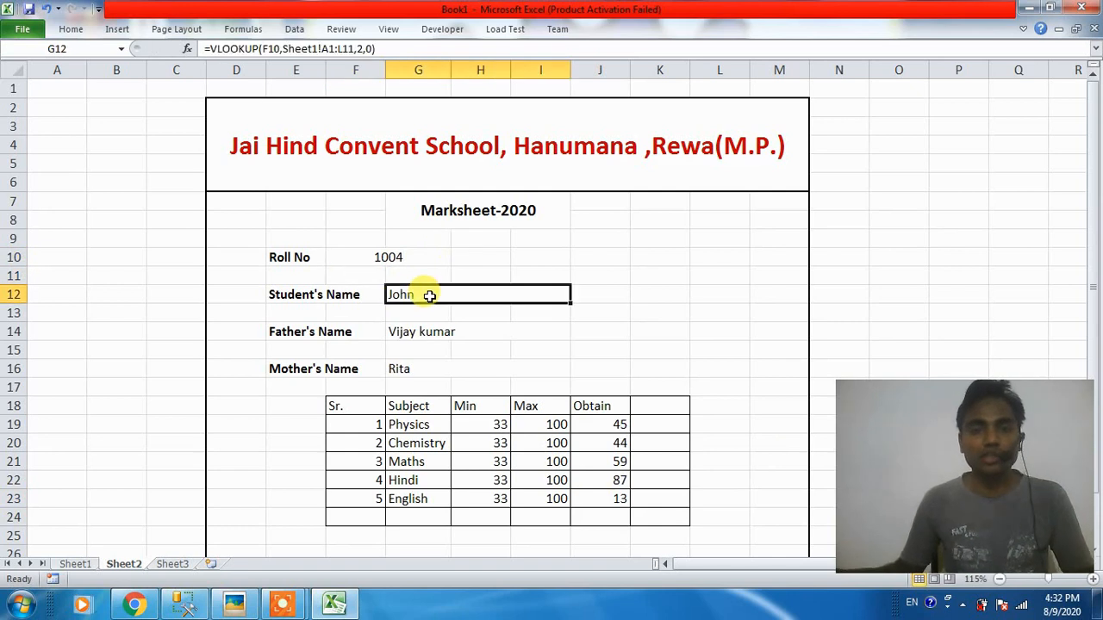
{"action": "left_click", "coordinate": [413, 331]}
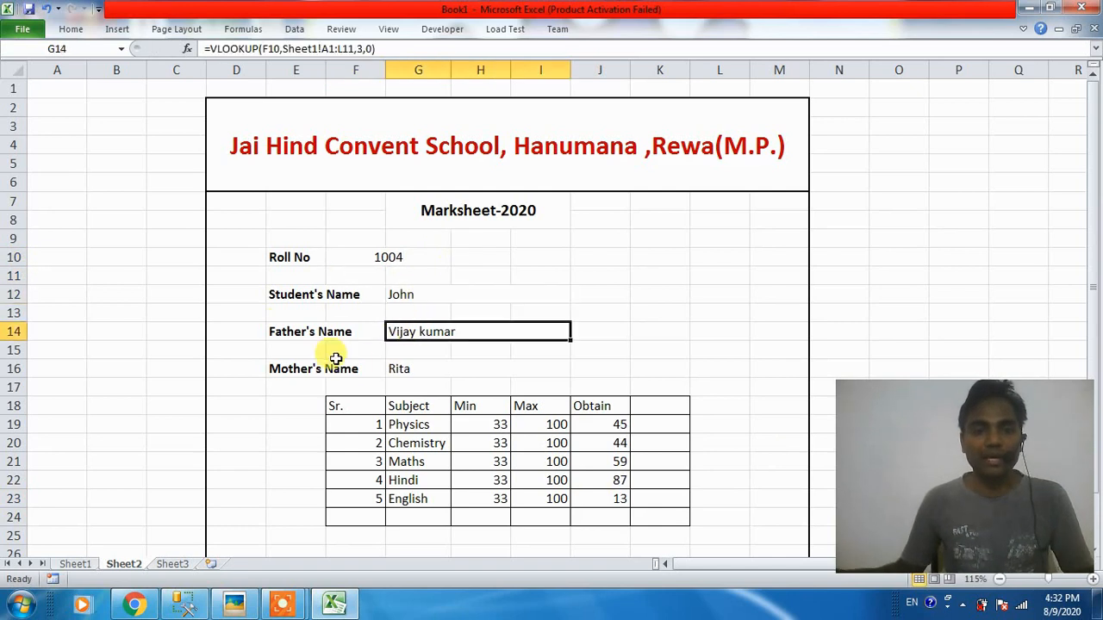
{"action": "left_click", "coordinate": [418, 377]}
{"action": "left_click", "coordinate": [603, 424]}
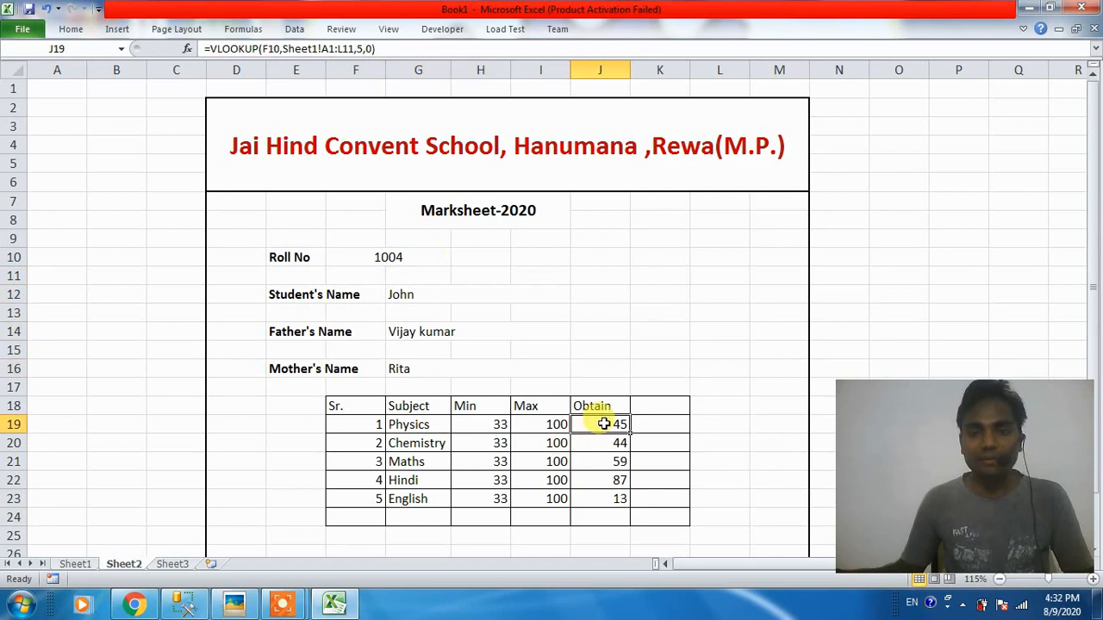
{"action": "key", "text": "Down"}
{"action": "scroll", "coordinate": [545, 408], "scroll_direction": "down", "scroll_amount": 1}
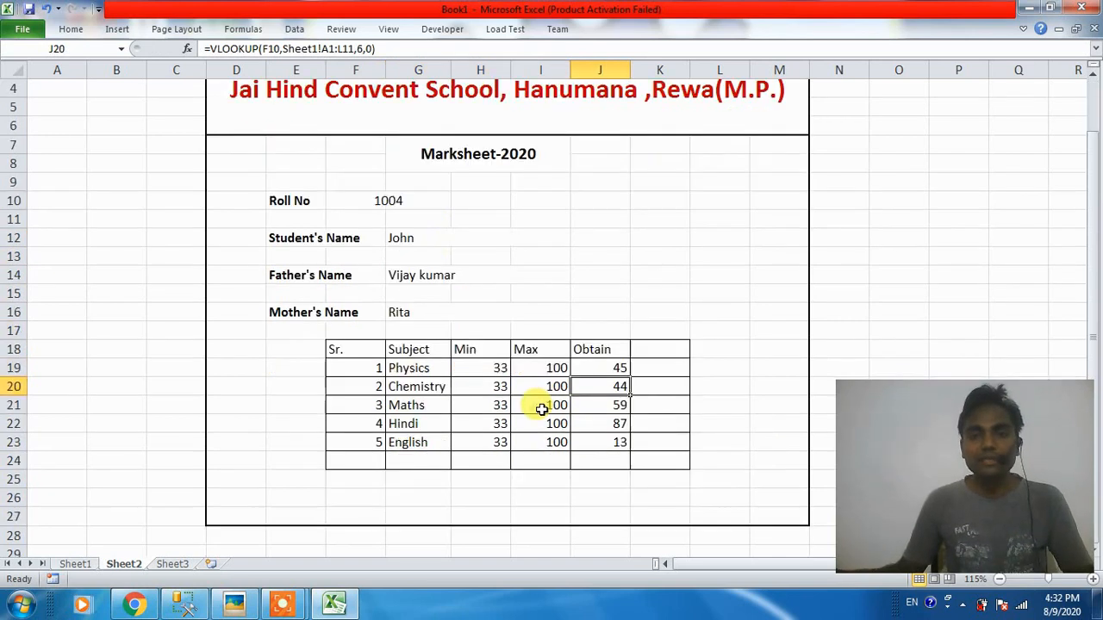
{"action": "scroll", "coordinate": [540, 407], "scroll_direction": "up", "scroll_amount": 1}
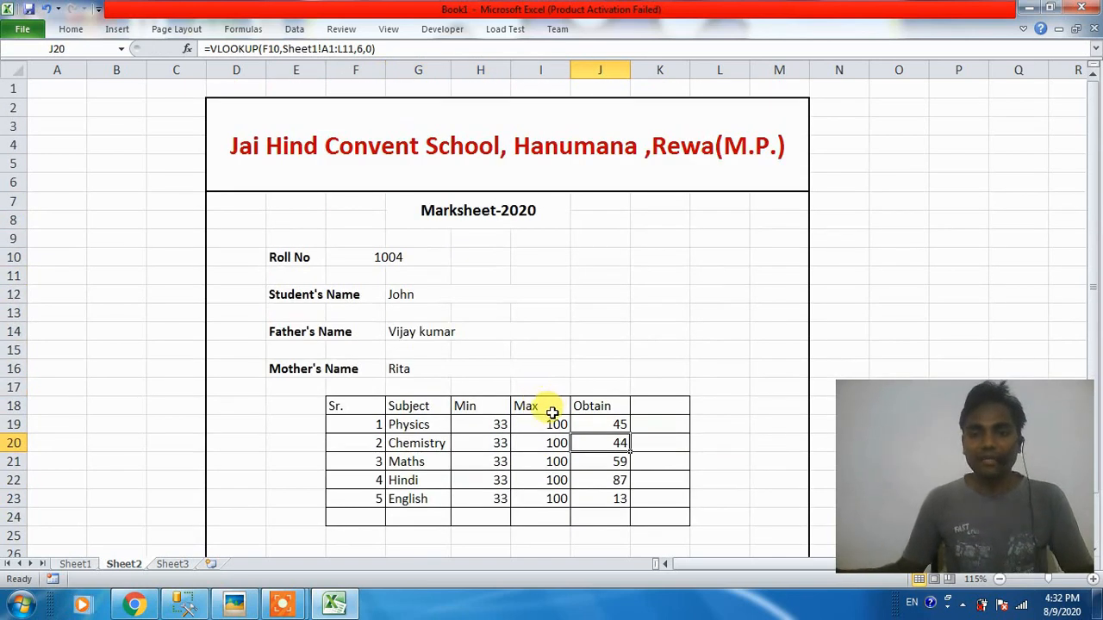
Enter the label Total in I24, below the Max column of the marks table.
{"action": "left_click", "coordinate": [536, 518]}
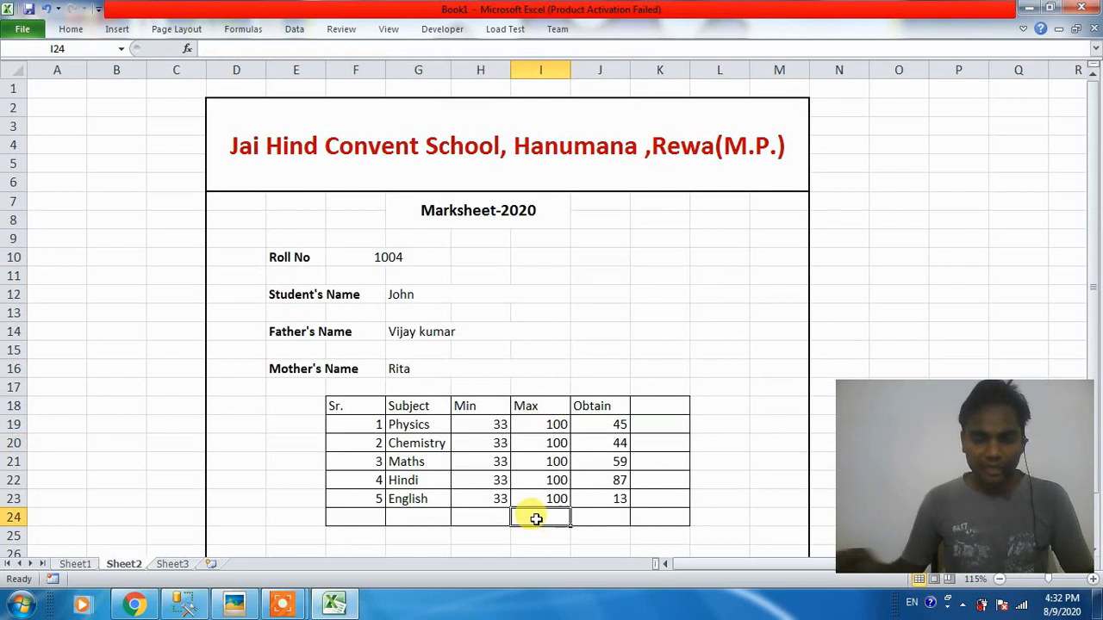
{"action": "type", "text": "Total"}
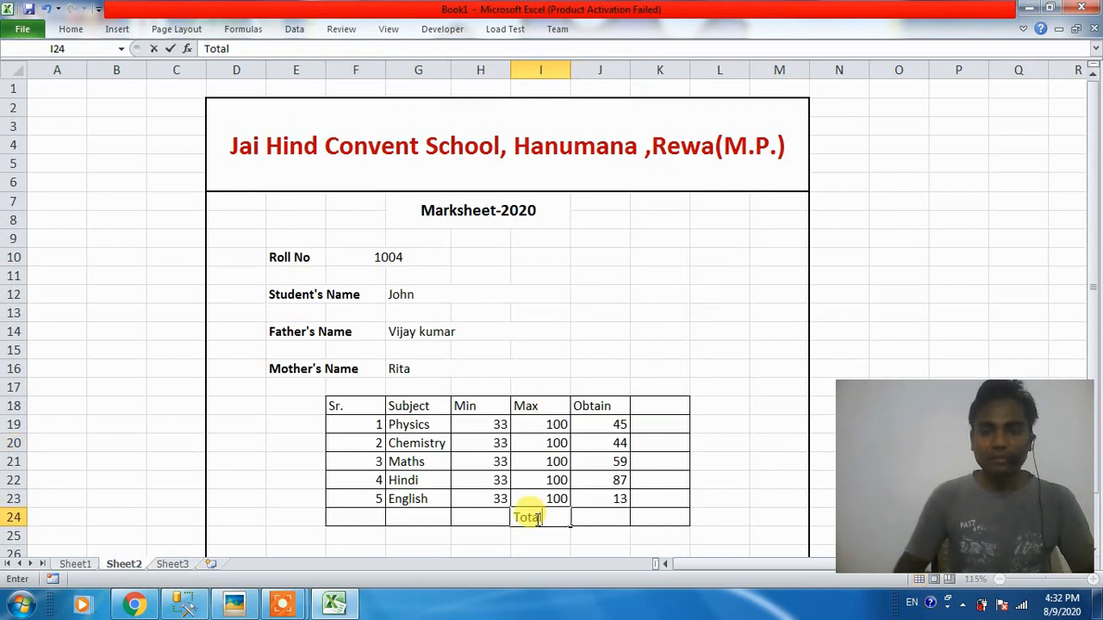
{"action": "key", "text": "Return"}
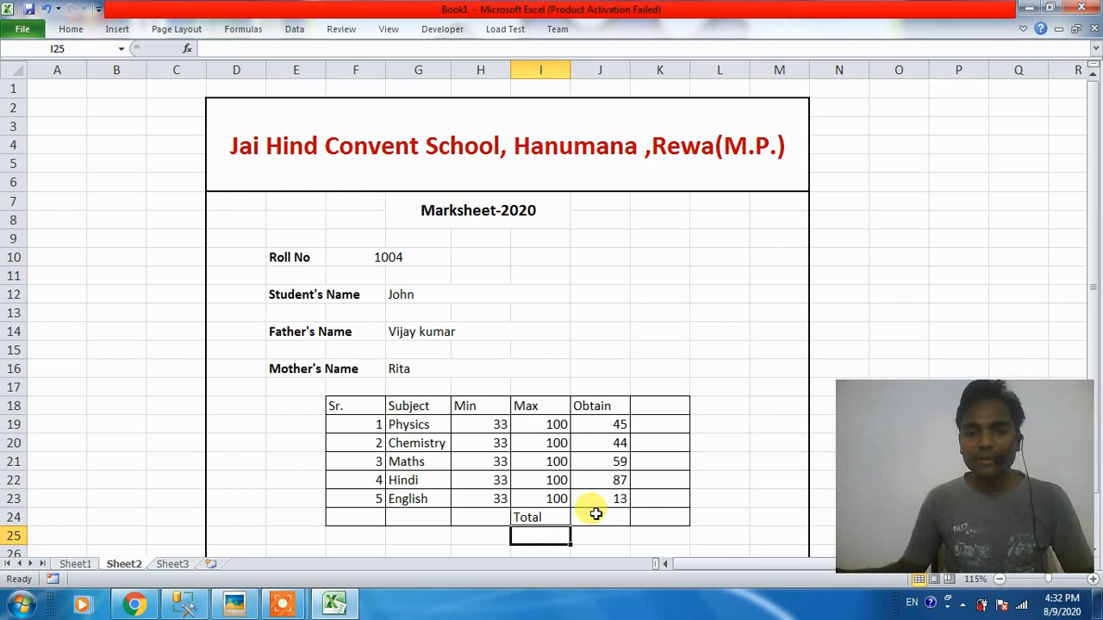
Sum the obtained marks J19:J23 into the Total cell J24 with AutoSum.
{"action": "left_click", "coordinate": [546, 517]}
{"action": "left_click_drag", "start_coordinate": [598, 426], "coordinate": [604, 510]}
{"action": "left_click", "coordinate": [603, 515]}
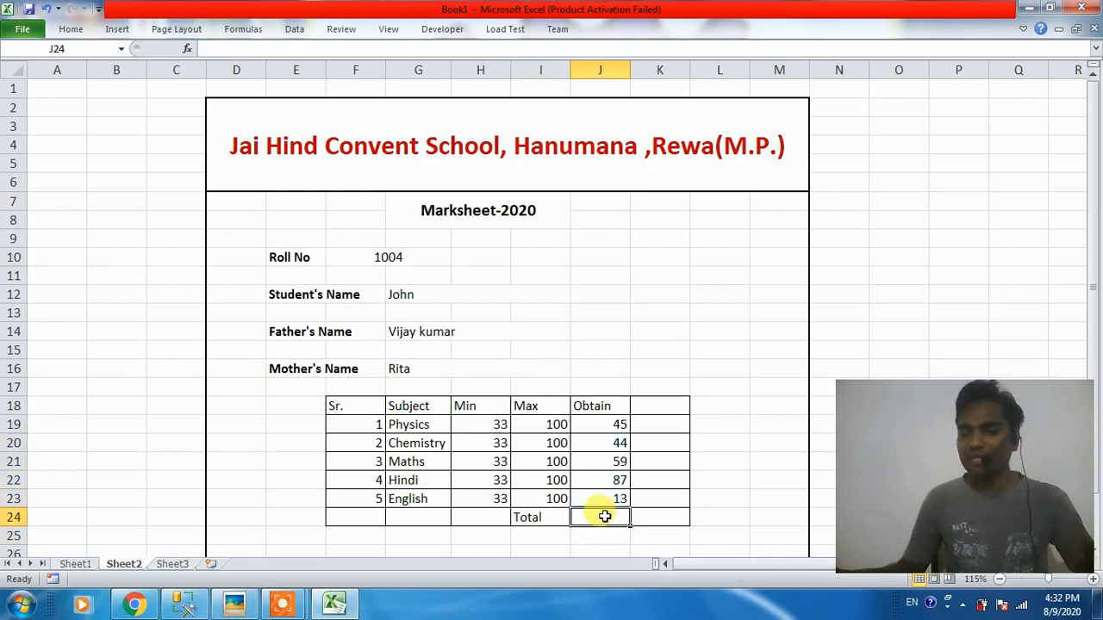
{"action": "left_click_drag", "start_coordinate": [598, 425], "coordinate": [601, 518]}
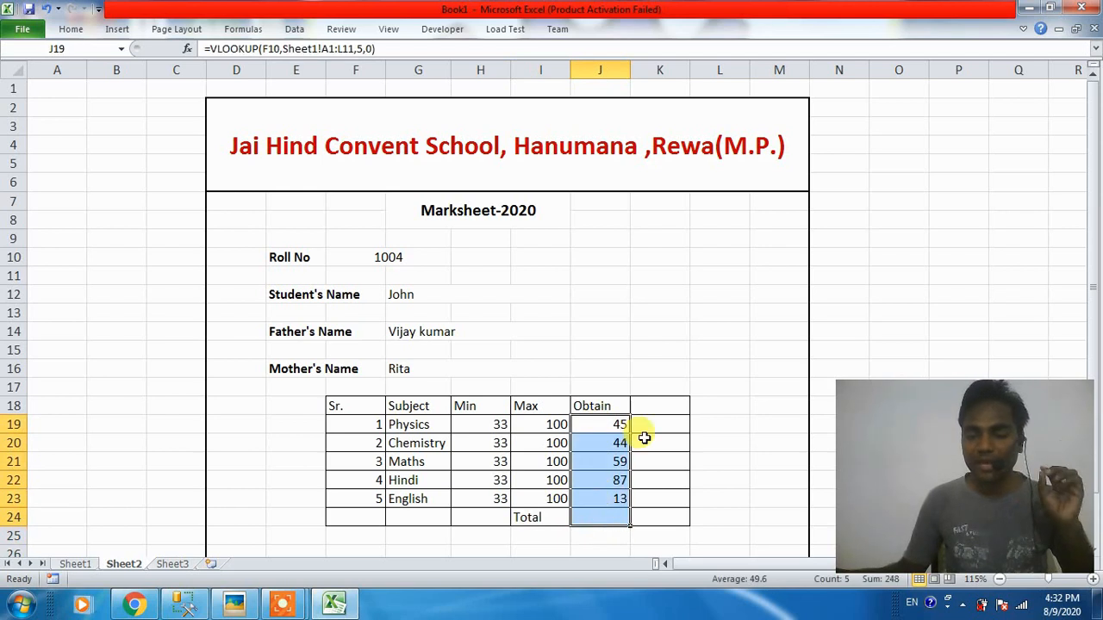
{"action": "key", "text": "alt+equal"}
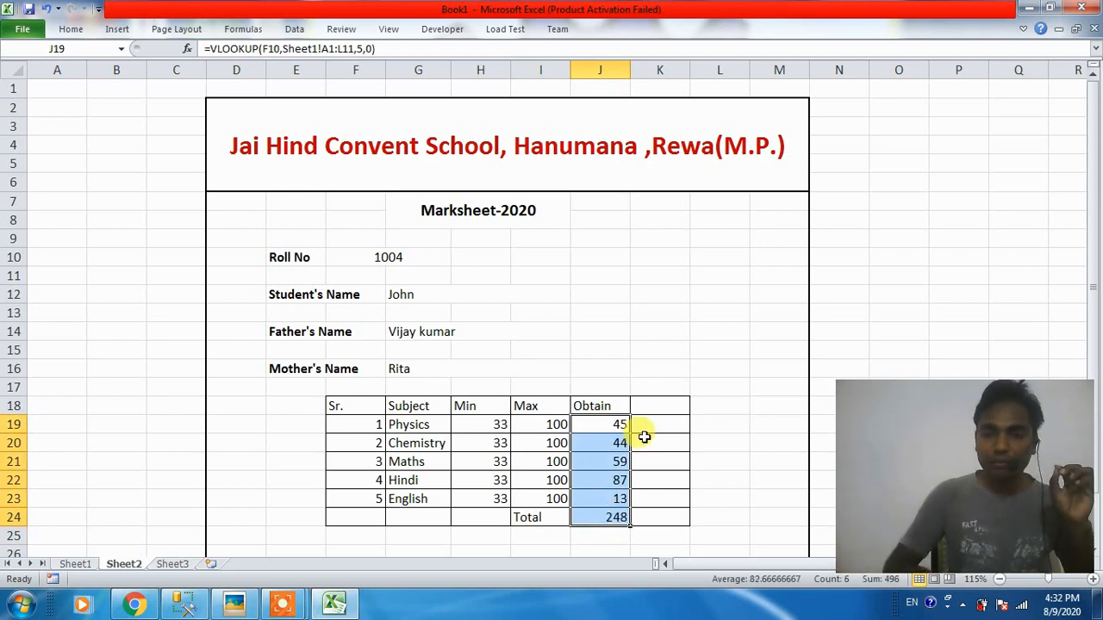
{"action": "left_click", "coordinate": [607, 517]}
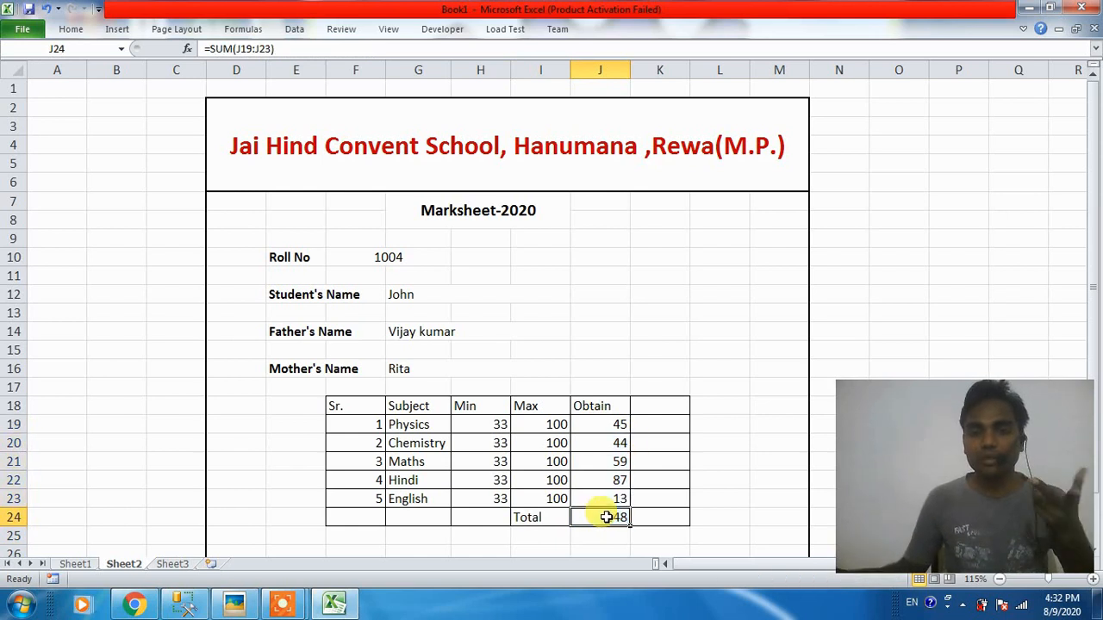
Compare the marksheet's total in J24 with the Total column on Sheet1 for roll number 1004.
{"action": "left_click", "coordinate": [75, 563]}
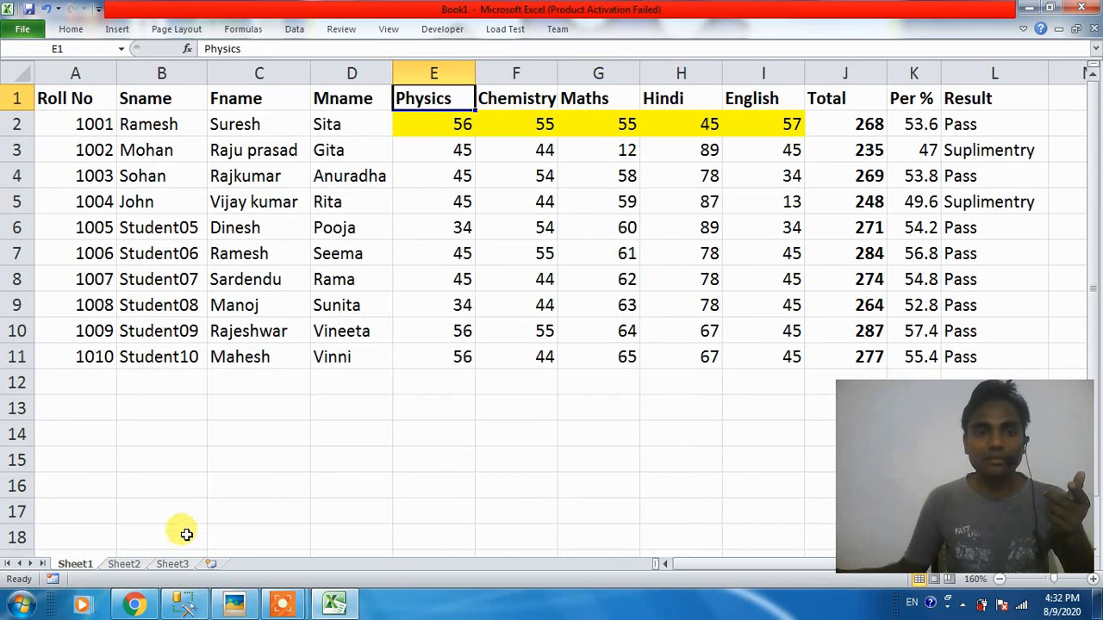
{"action": "left_click", "coordinate": [120, 563]}
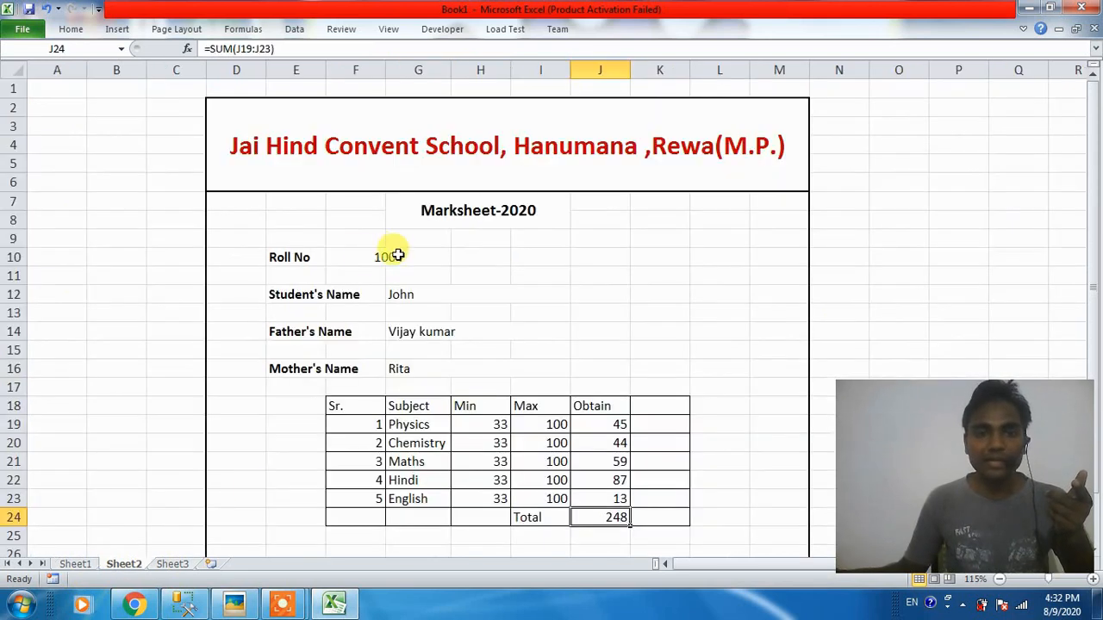
{"action": "left_click", "coordinate": [392, 254]}
{"action": "left_click", "coordinate": [75, 565]}
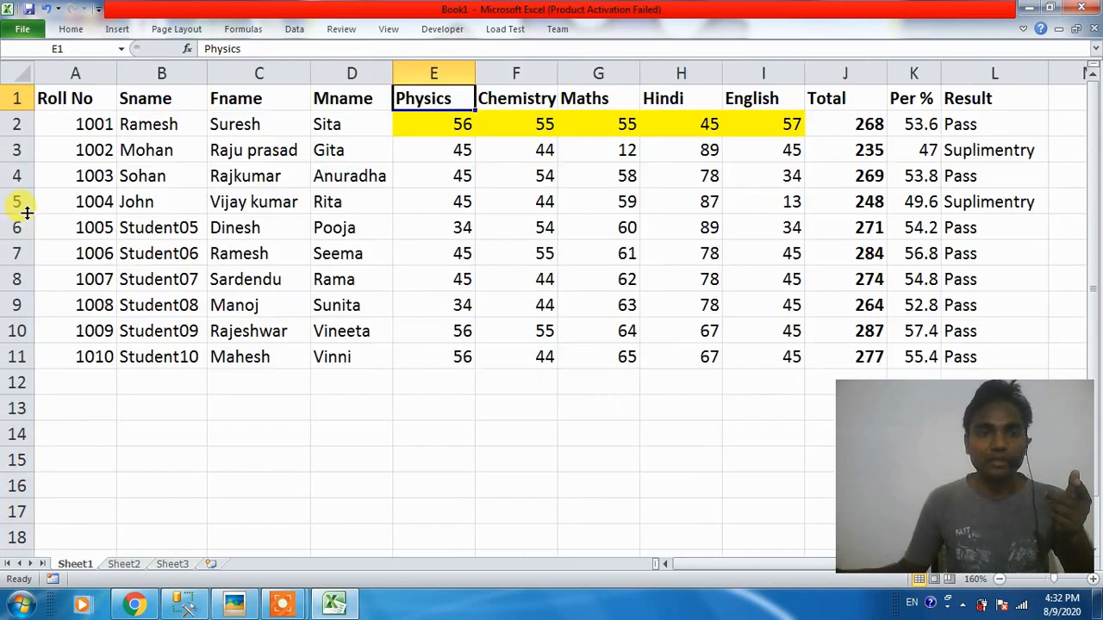
{"action": "left_click", "coordinate": [848, 202]}
{"action": "left_click", "coordinate": [124, 565]}
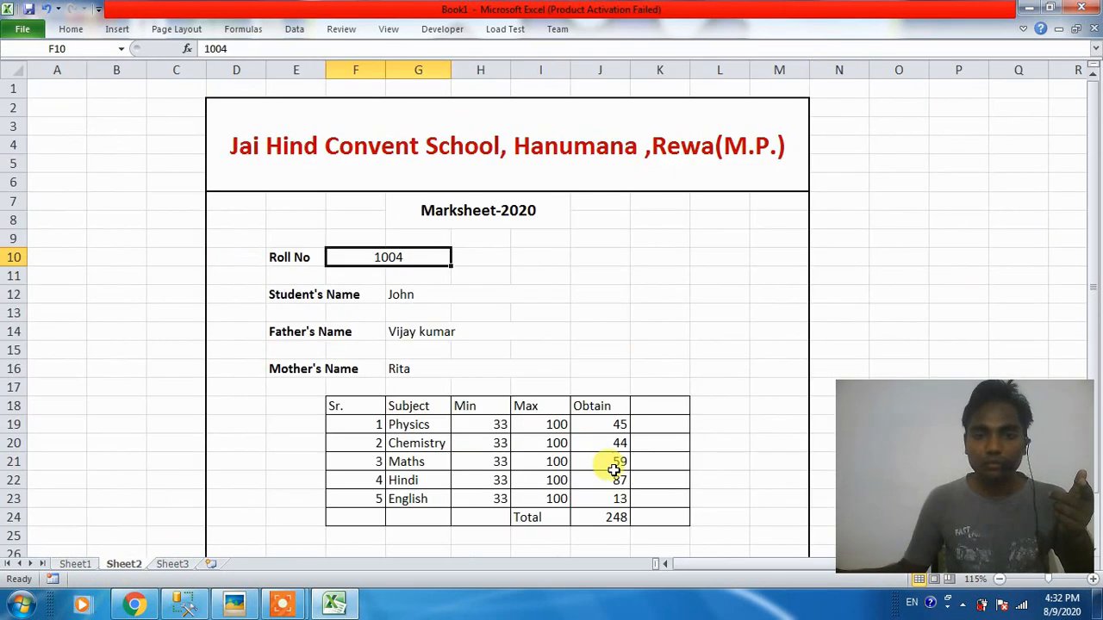
{"action": "left_click", "coordinate": [621, 517]}
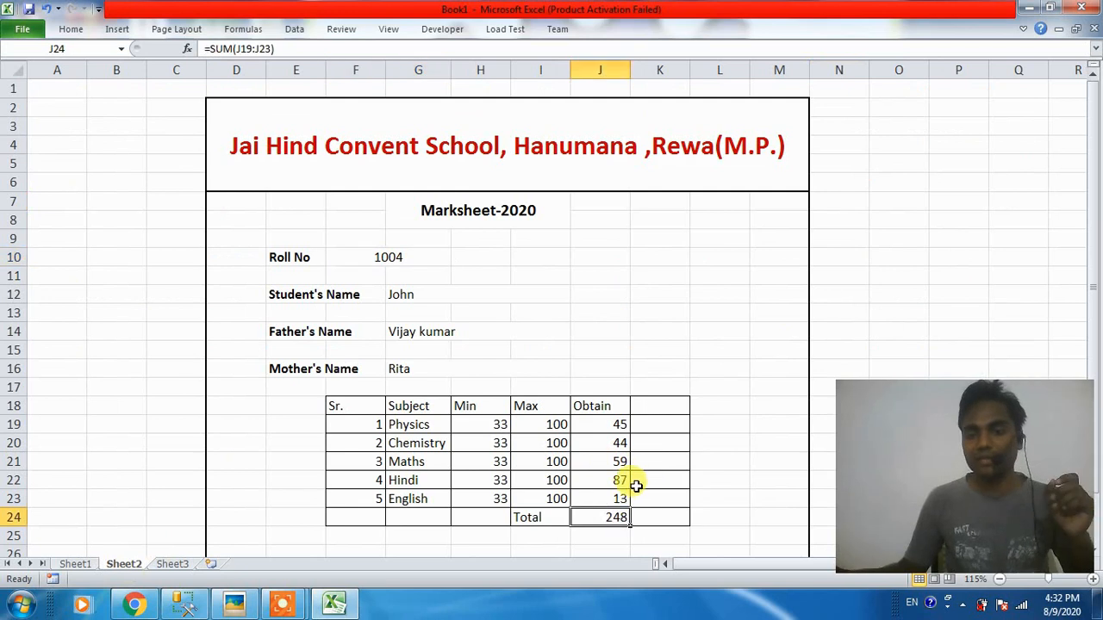
{"action": "scroll", "coordinate": [636, 482], "scroll_direction": "down", "scroll_amount": 1}
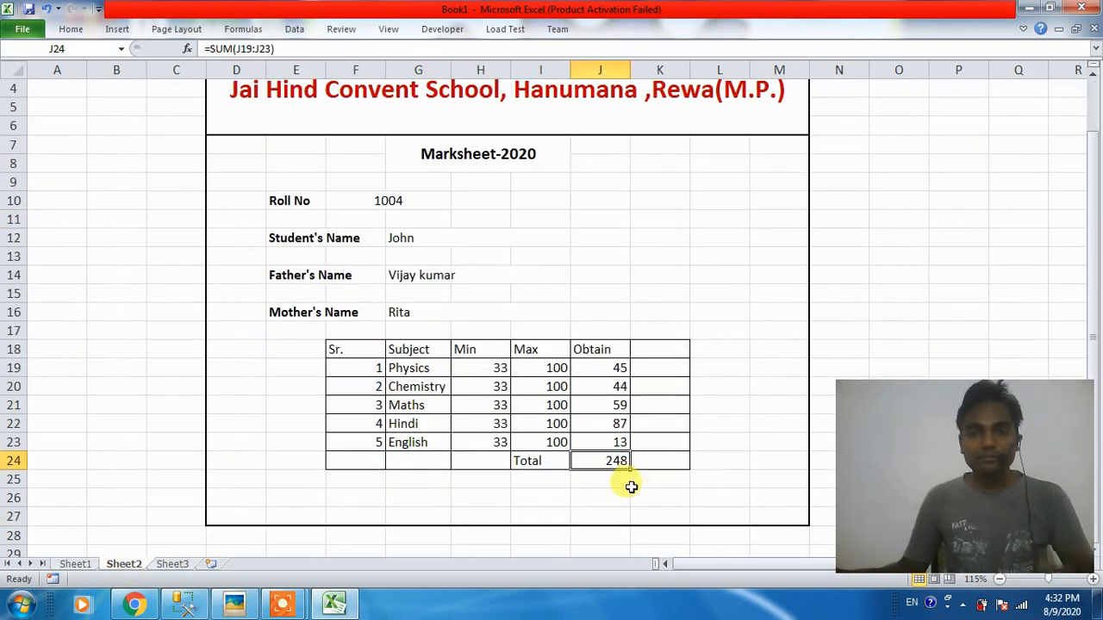
{"action": "scroll", "coordinate": [632, 488], "scroll_direction": "up", "scroll_amount": 1}
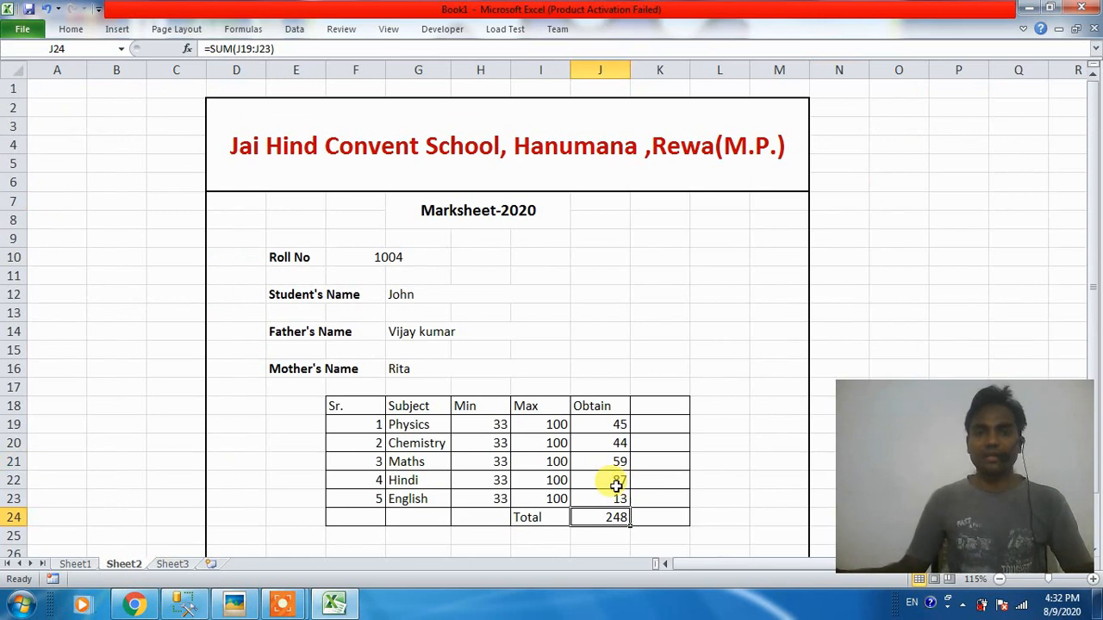
{"action": "left_click_drag", "start_coordinate": [695, 207], "coordinate": [732, 274]}
{"action": "left_click", "coordinate": [753, 304]}
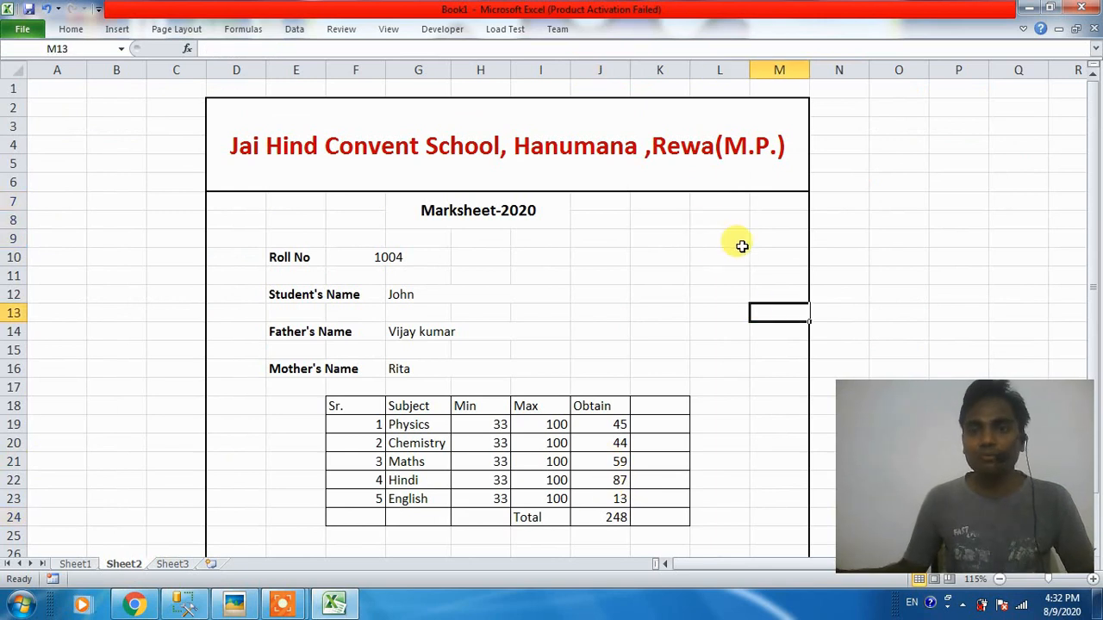
{"action": "left_click", "coordinate": [718, 231]}
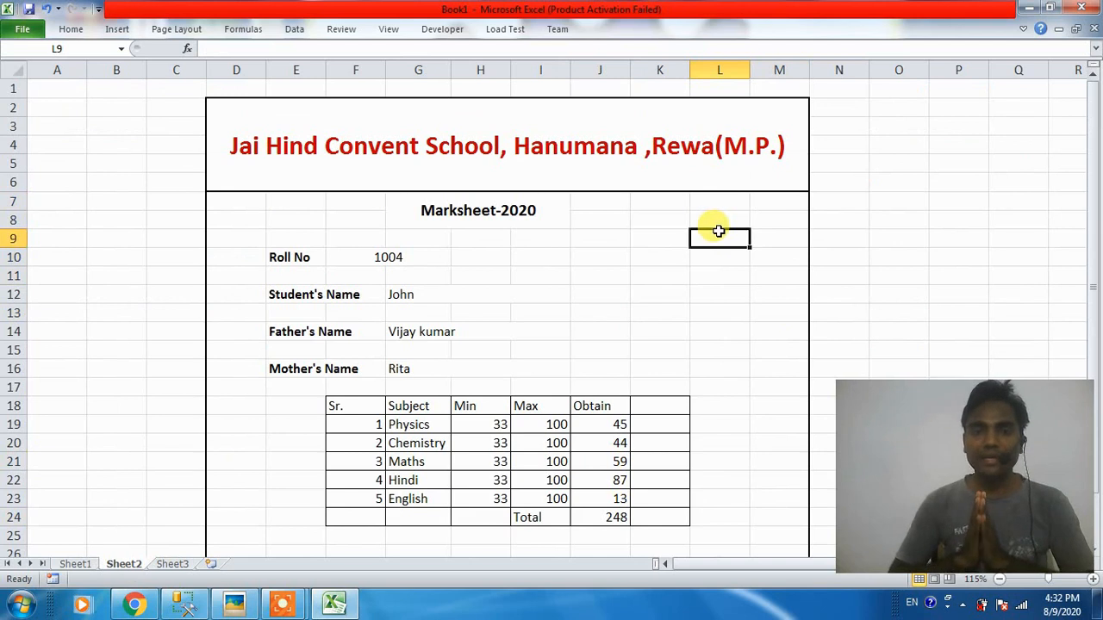
Change the marksheet's Roll No in F10 to 1002 to look up that student's details and marks.
{"action": "left_click", "coordinate": [366, 255]}
{"action": "type", "text": "1"}
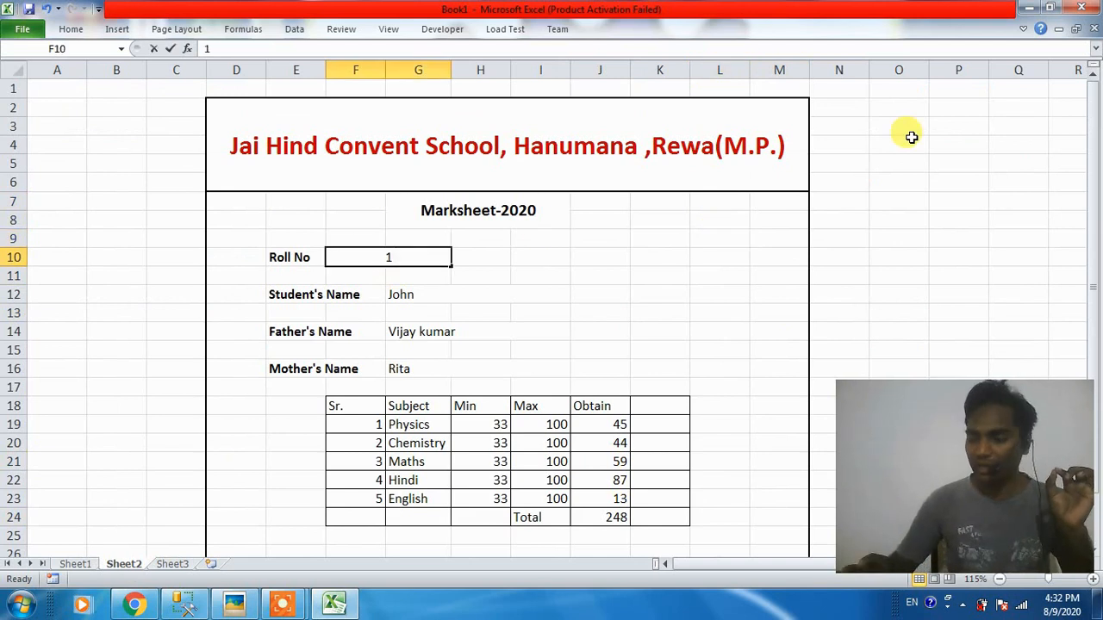
{"action": "type", "text": "002"}
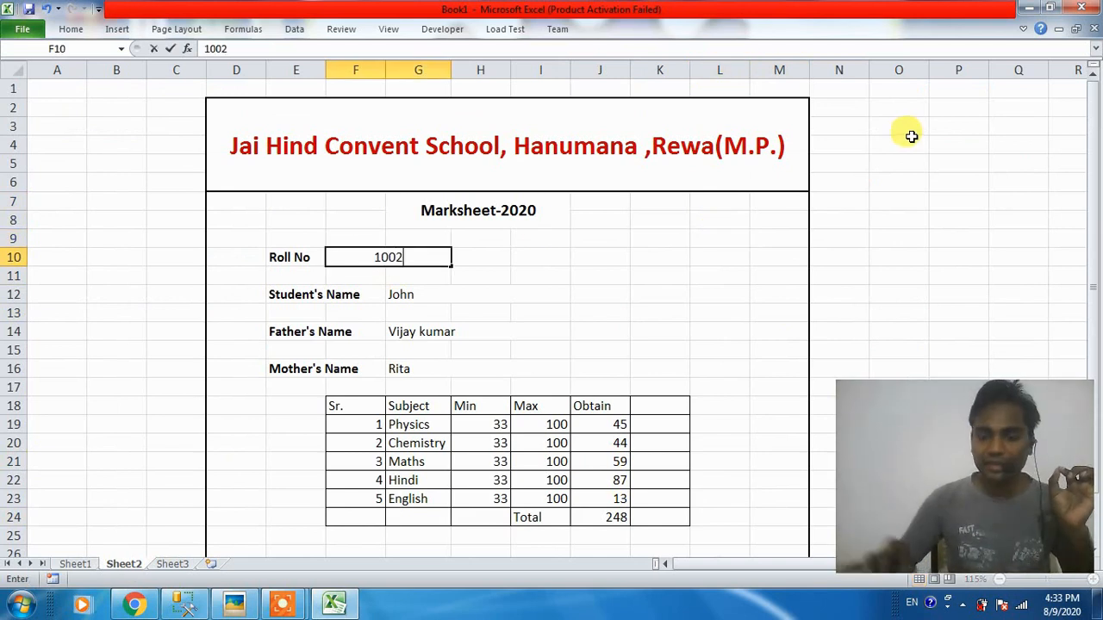
{"action": "key", "text": "Return"}
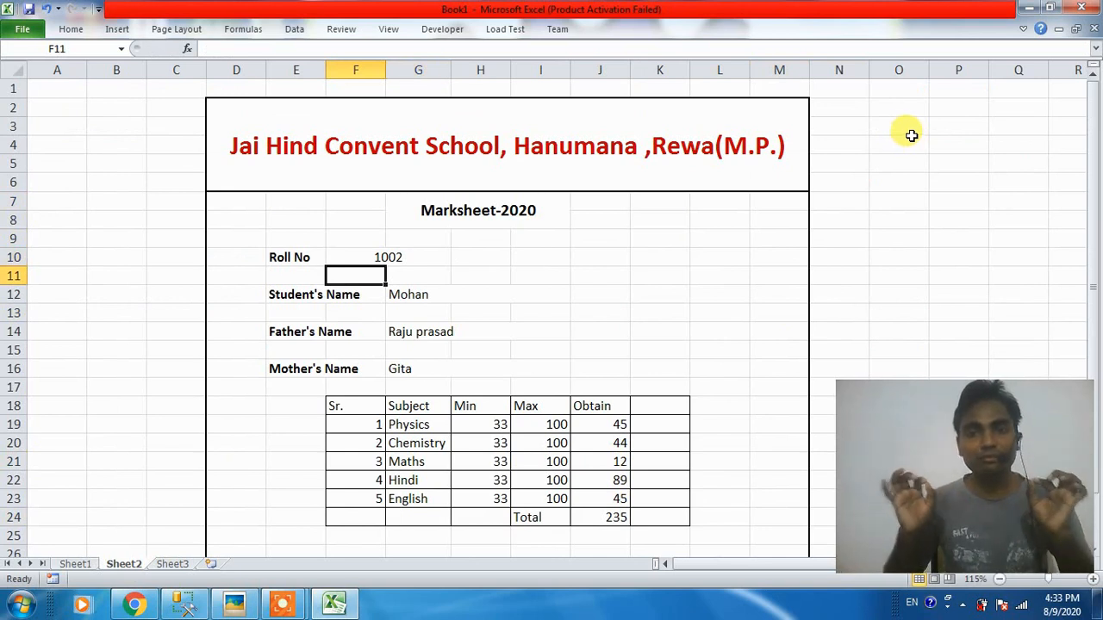
{"action": "left_click_drag", "start_coordinate": [664, 215], "coordinate": [753, 287]}
{"action": "left_click", "coordinate": [754, 294]}
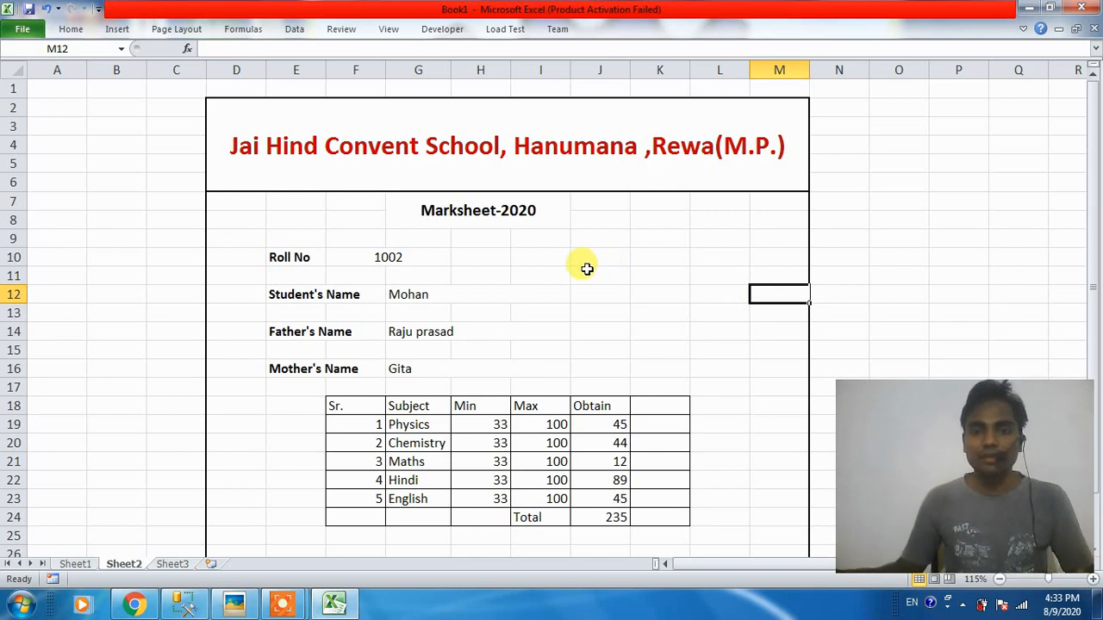
{"action": "scroll", "coordinate": [585, 269], "scroll_direction": "down", "scroll_amount": 2}
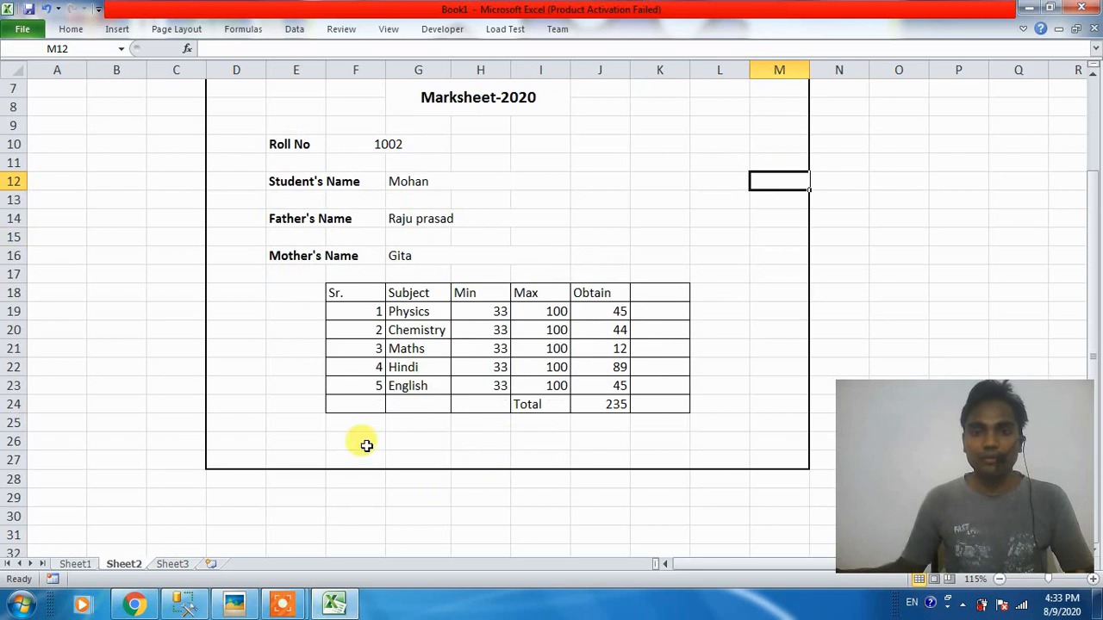
{"action": "left_click", "coordinate": [284, 606]}
{"action": "left_click", "coordinate": [374, 536]}
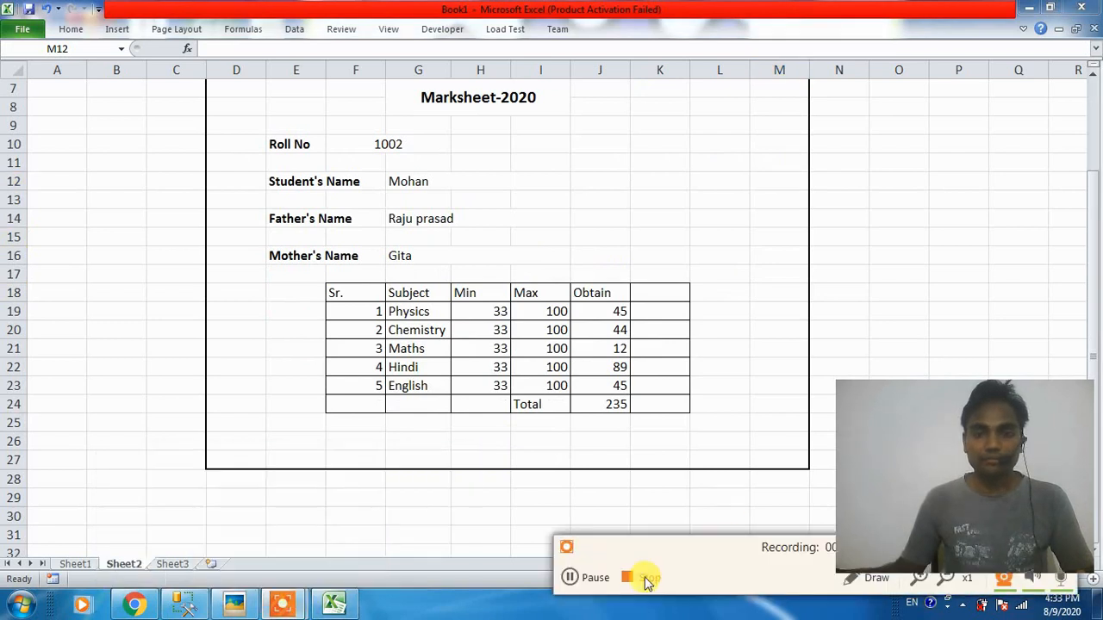